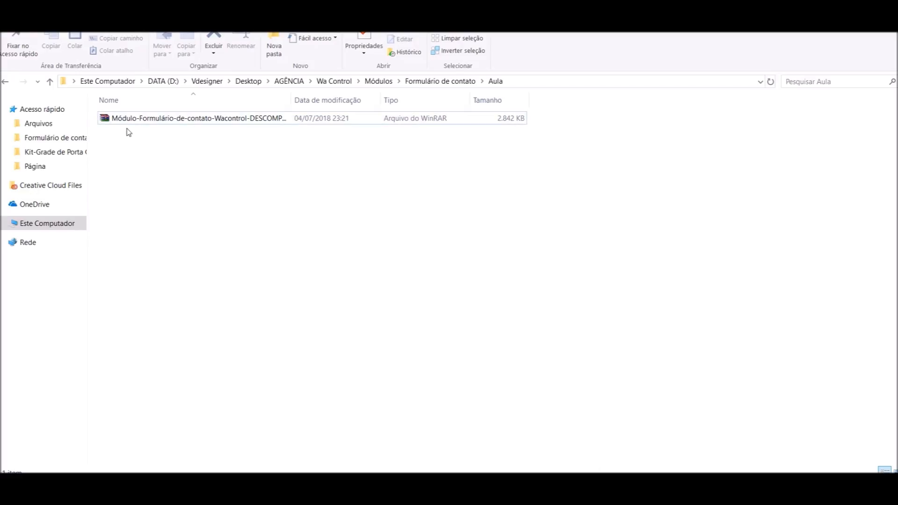
Open the Módulo-Formulário-de-contato-Wacontrol archive from the Aula folder in WinRAR
click(137, 122)
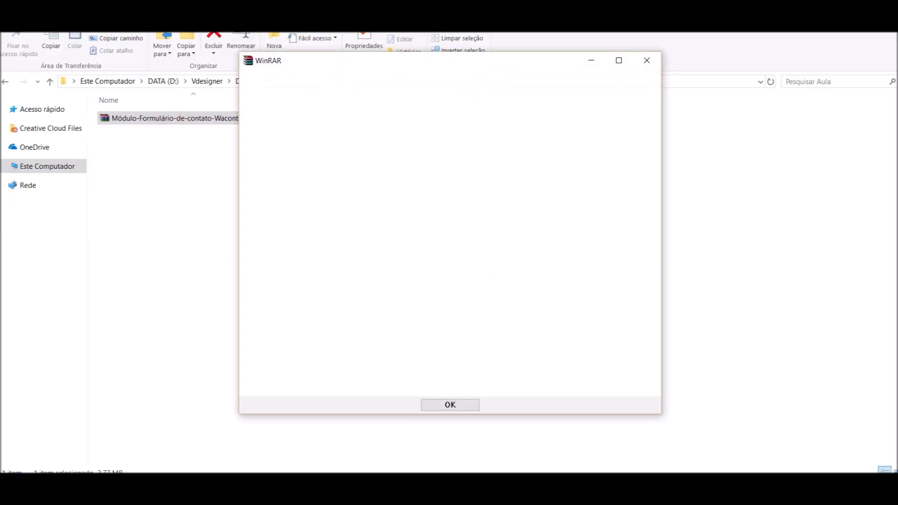
Extract the LEIA IMPORTANTE PDF and Módulo Formulário de contato - Wacontrol.zip into the Aula folder
drag(896, 108, 595, 105)
drag(523, 236, 144, 194)
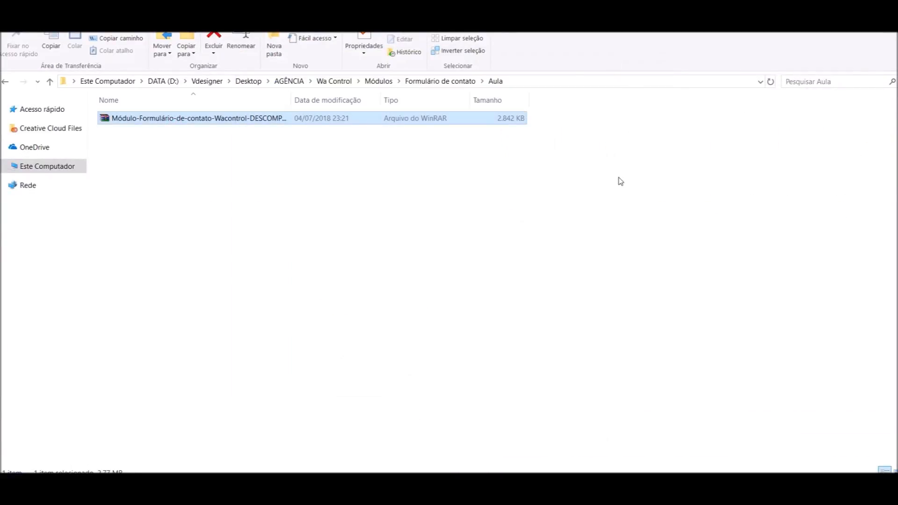
click(236, 226)
click(158, 135)
click(166, 118)
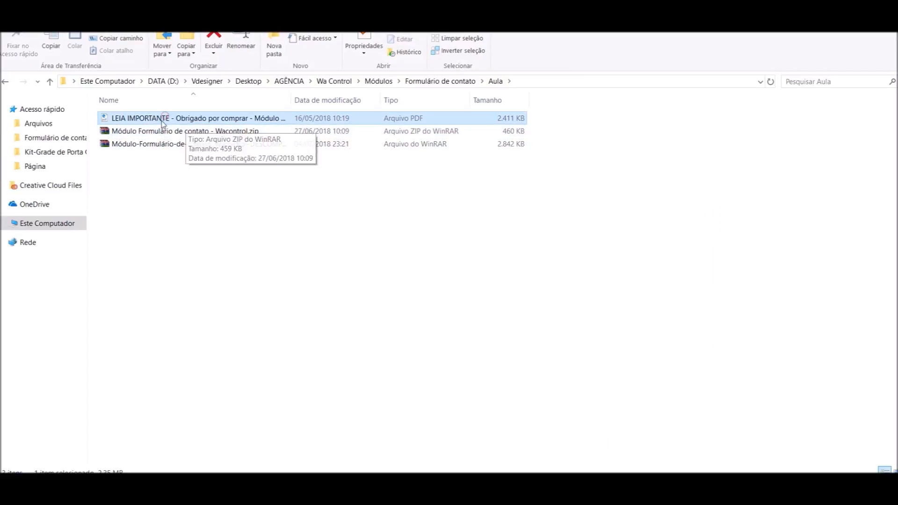
click(133, 134)
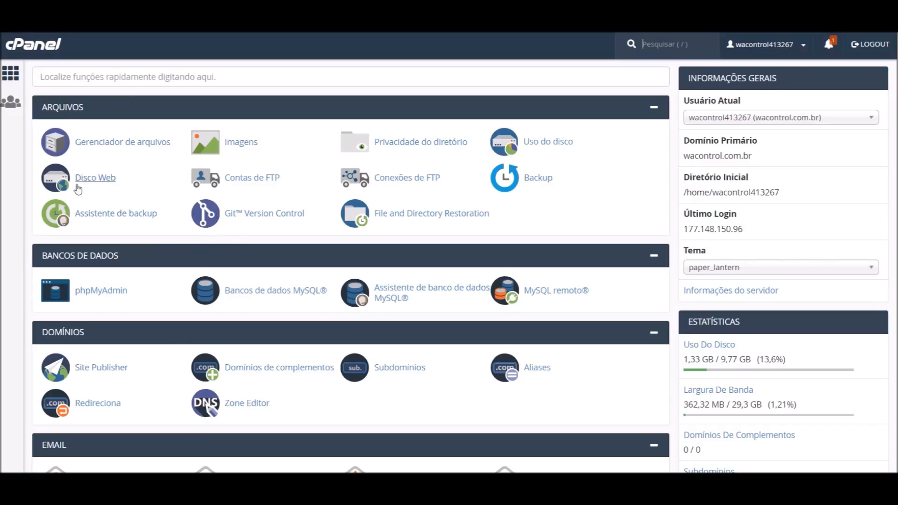
Browse the cPanel File Manager to public_html/wacontrol and open its Carregar upload page
click(94, 145)
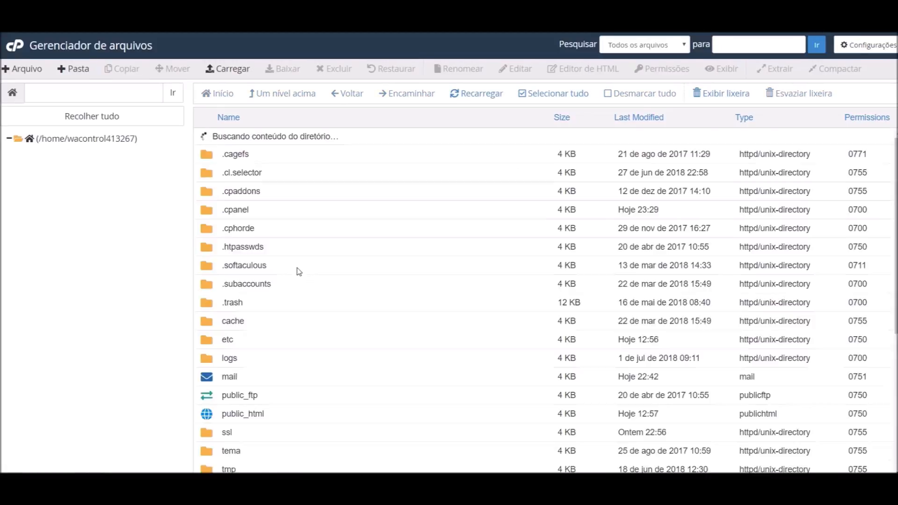
double_click(284, 397)
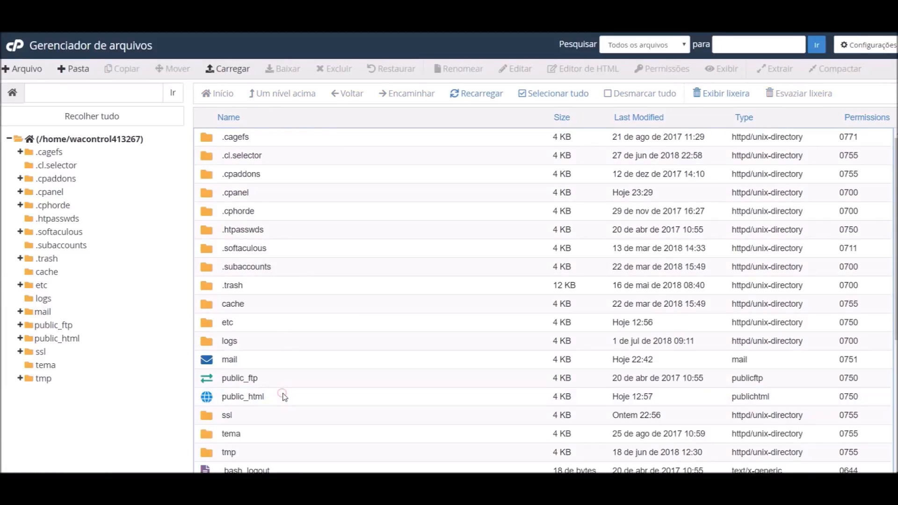
click(280, 249)
double_click(280, 249)
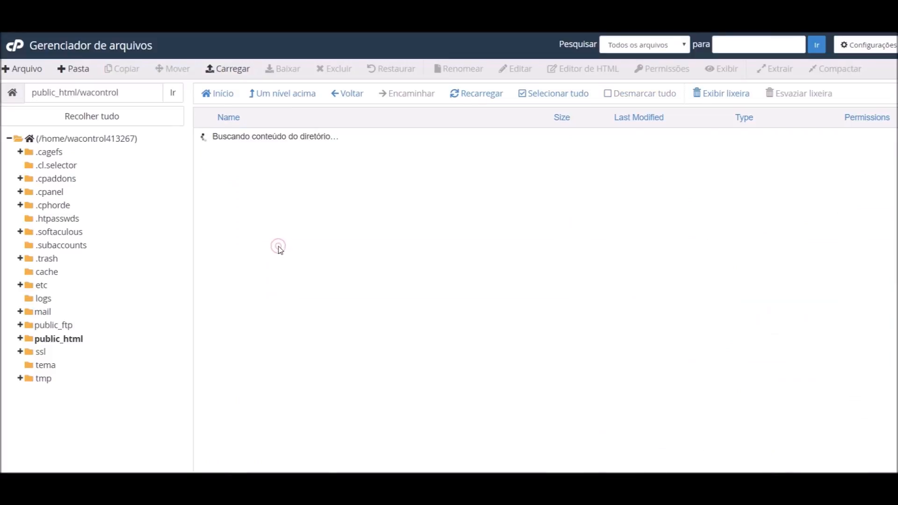
scroll(262, 234, down, 3)
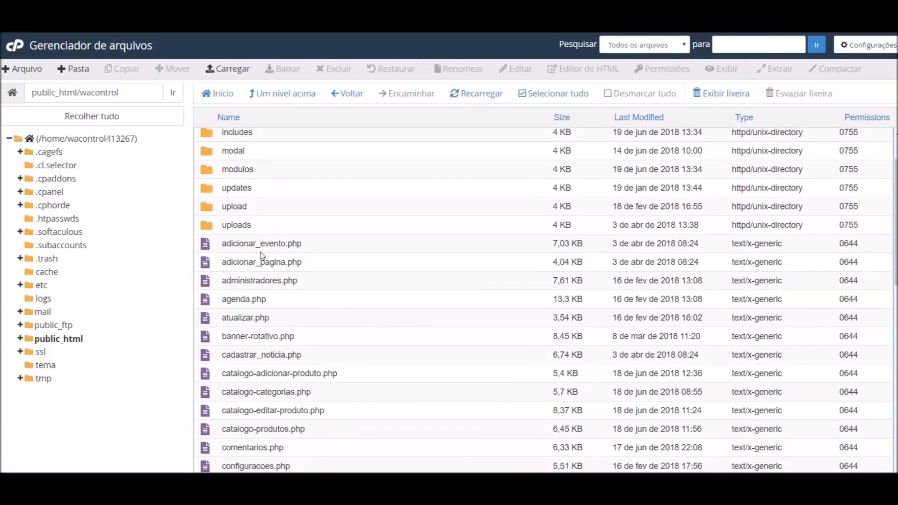
scroll(304, 350, up, 3)
scroll(272, 267, down, 5)
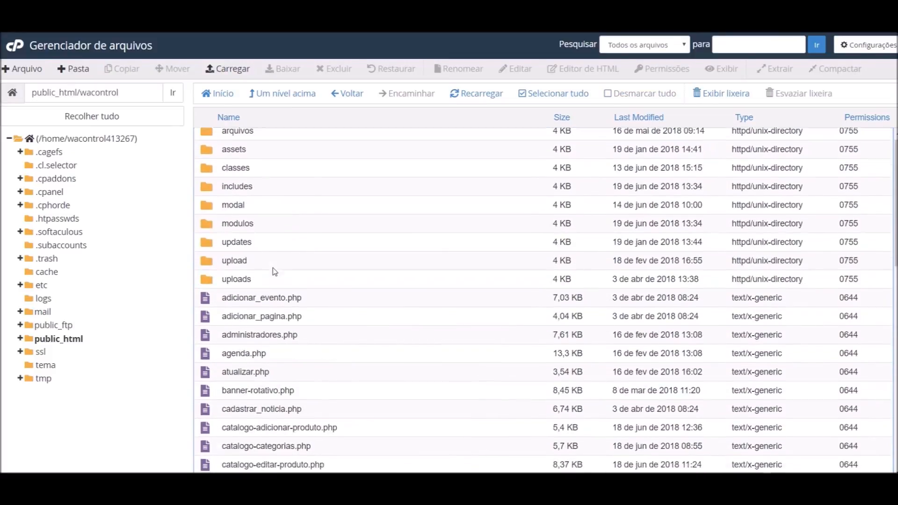
scroll(281, 280, up, 5)
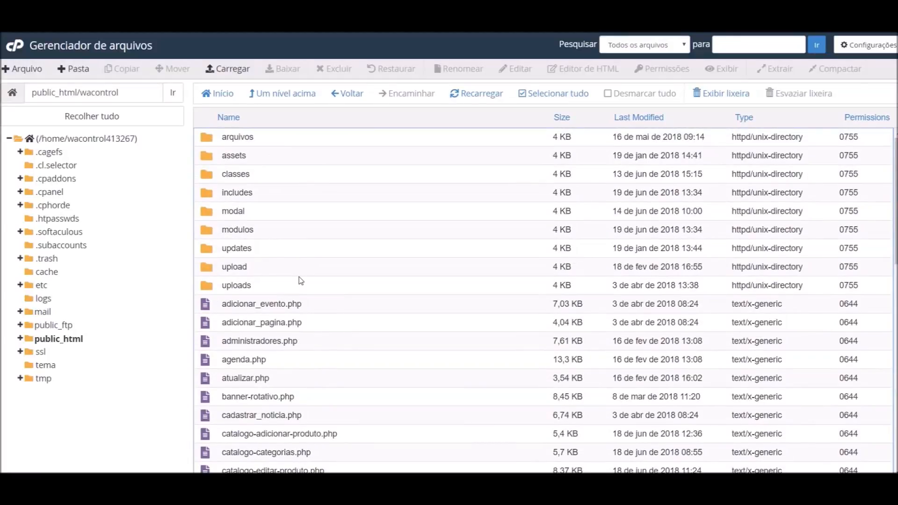
scroll(311, 281, down, 2)
scroll(321, 296, up, 2)
click(232, 69)
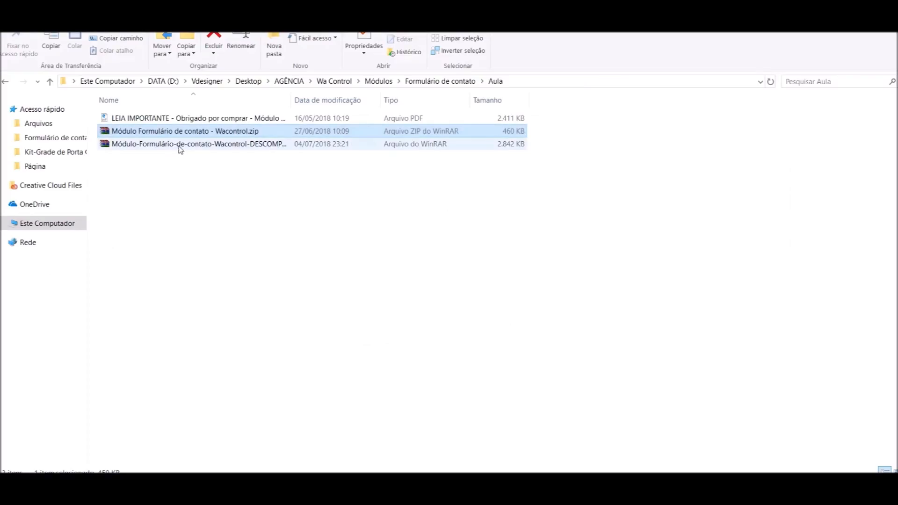
Upload Módulo Formulário de contato - Wacontrol.zip from Aula into public_html/wacontrol
click(179, 143)
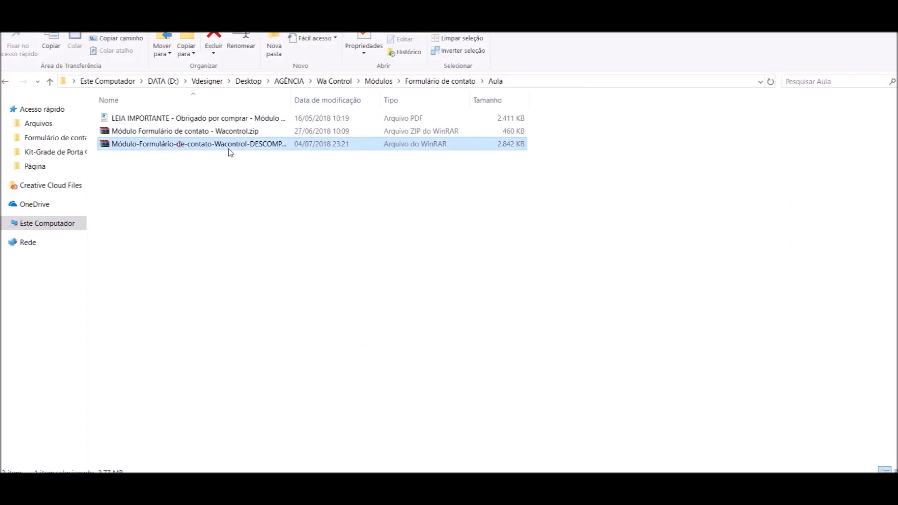
click(178, 131)
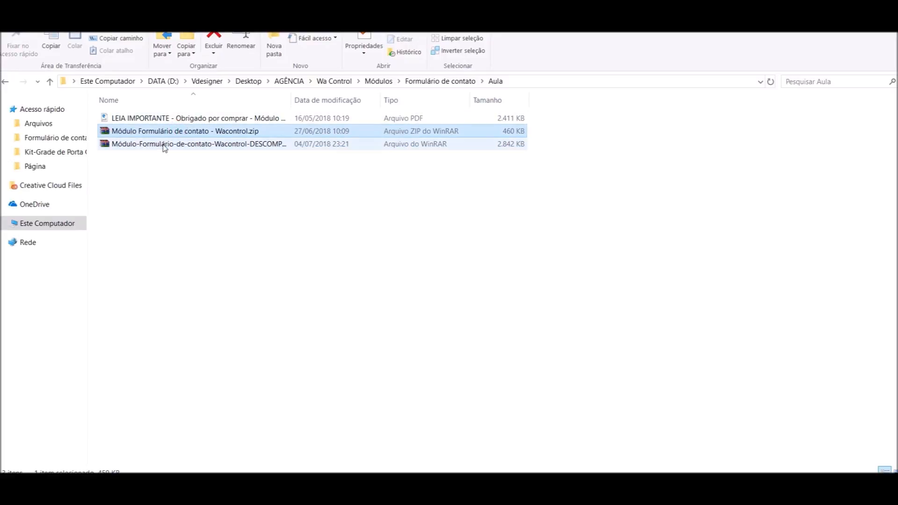
drag(193, 134, 552, 224)
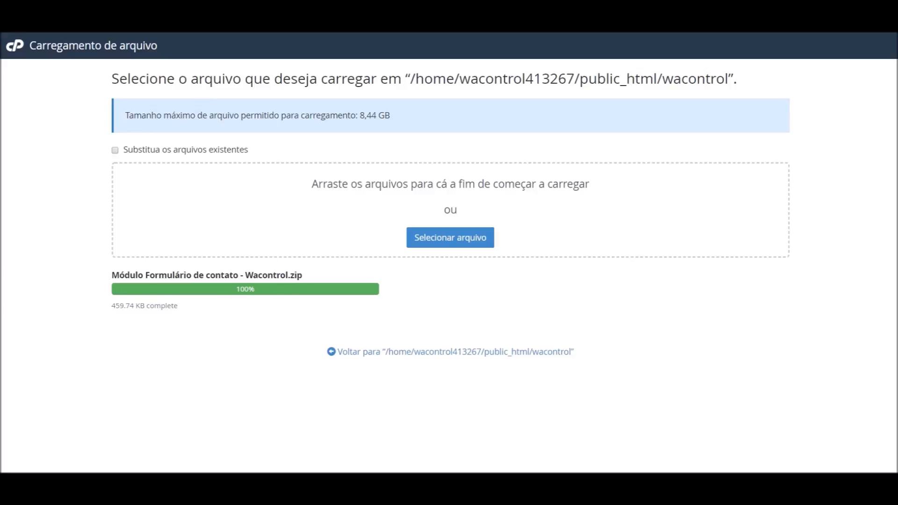
key(ctrl+w)
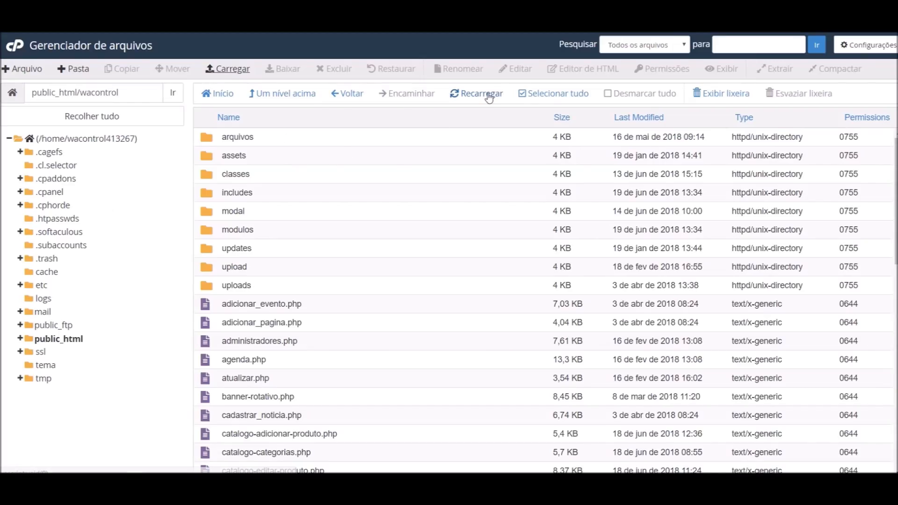
Extract the uploaded Wacontrol.zip into the wacontrol folder with Extrair
click(487, 94)
scroll(349, 219, down, 4)
scroll(349, 245, down, 8)
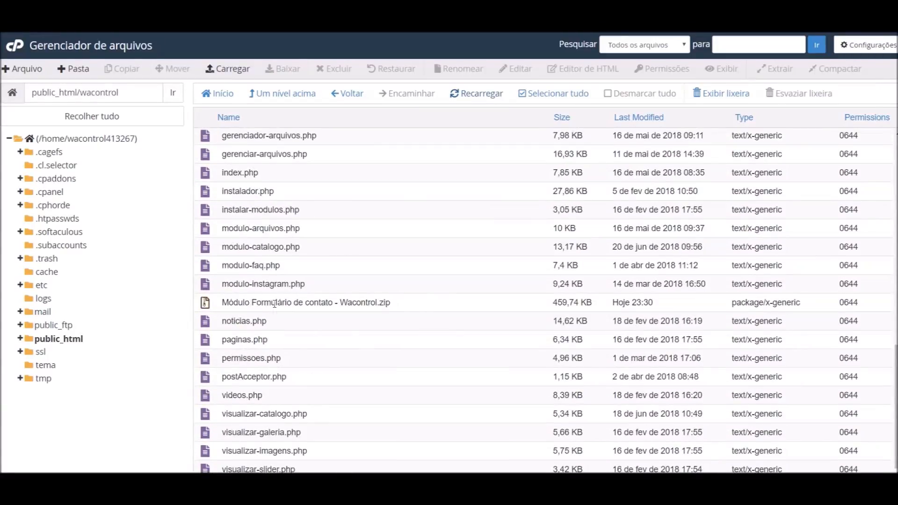
click(360, 303)
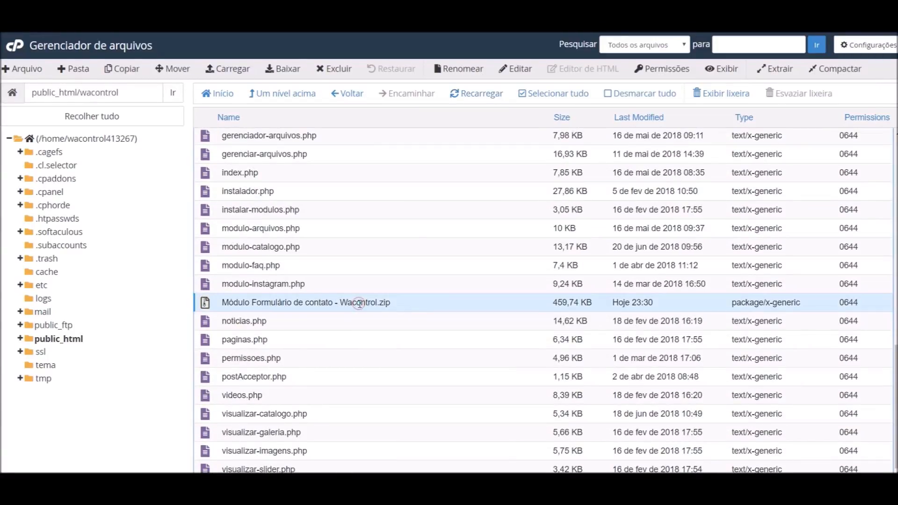
click(775, 68)
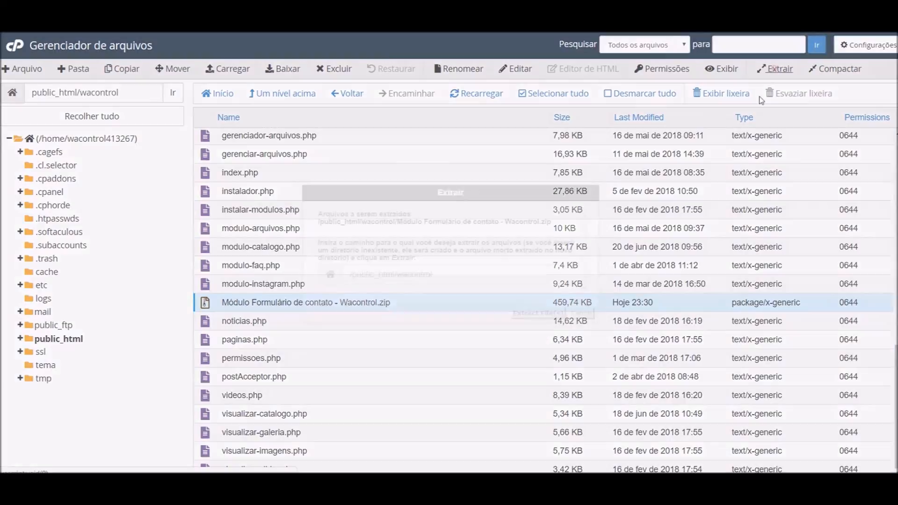
click(537, 315)
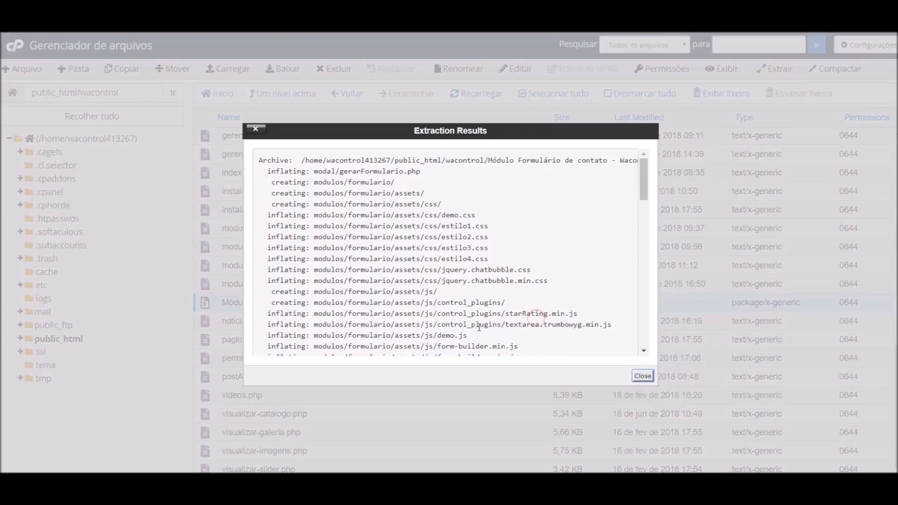
click(642, 376)
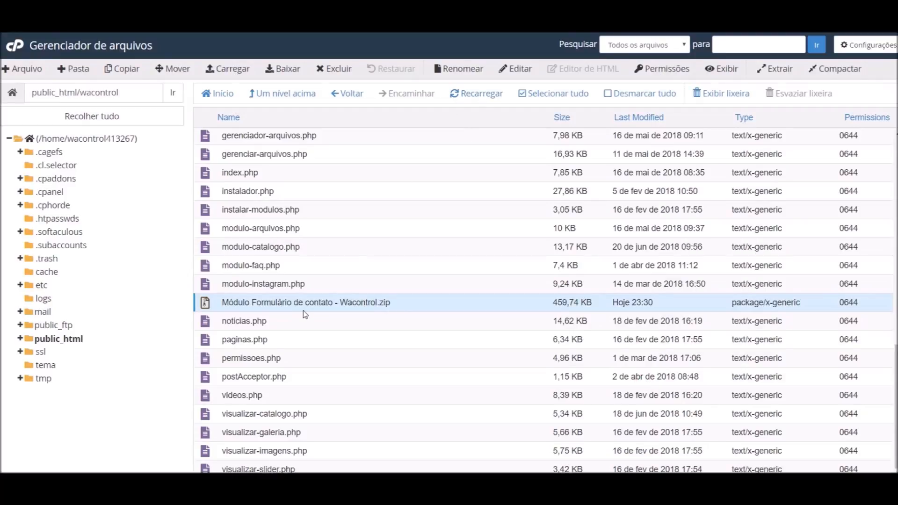
Delete the uploaded zip and reload the folder listing
click(344, 69)
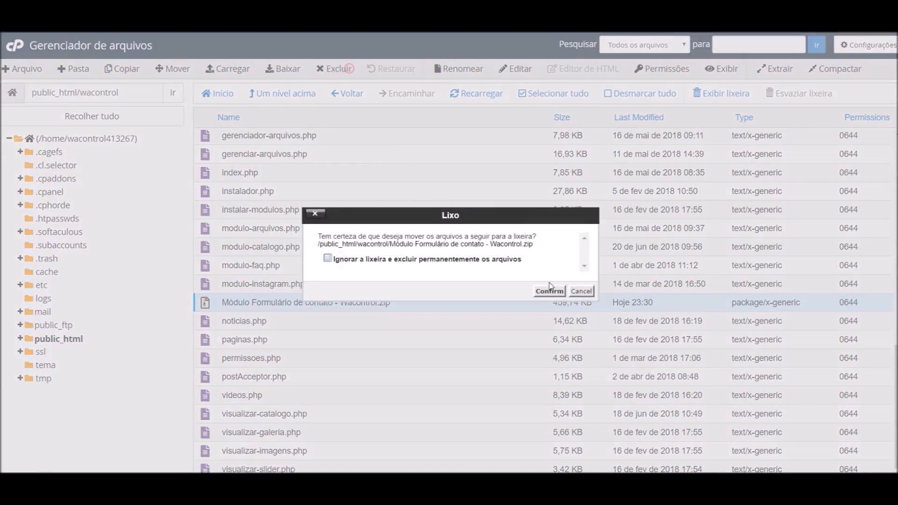
click(552, 293)
click(473, 96)
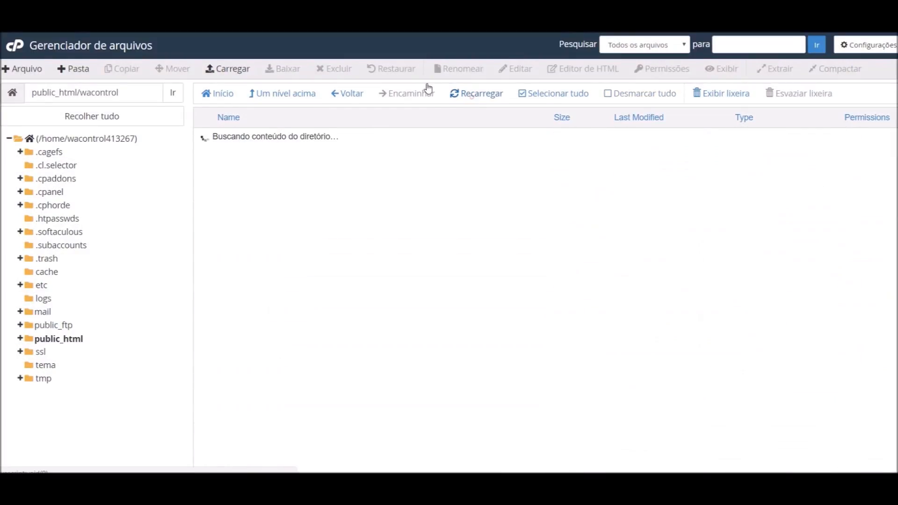
Load wacontrol.com.br/wacontrol and log into the admin panel with CONTINUAR
text(wa)
key(Right)
key(BackSpace)
key(BackSpace)
key(BackSpace)
key(BackSpace)
key(BackSpace)
key(BackSpace)
key(BackSpace)
key(BackSpace)
key(BackSpace)
key(BackSpace)
key(BackSpace)
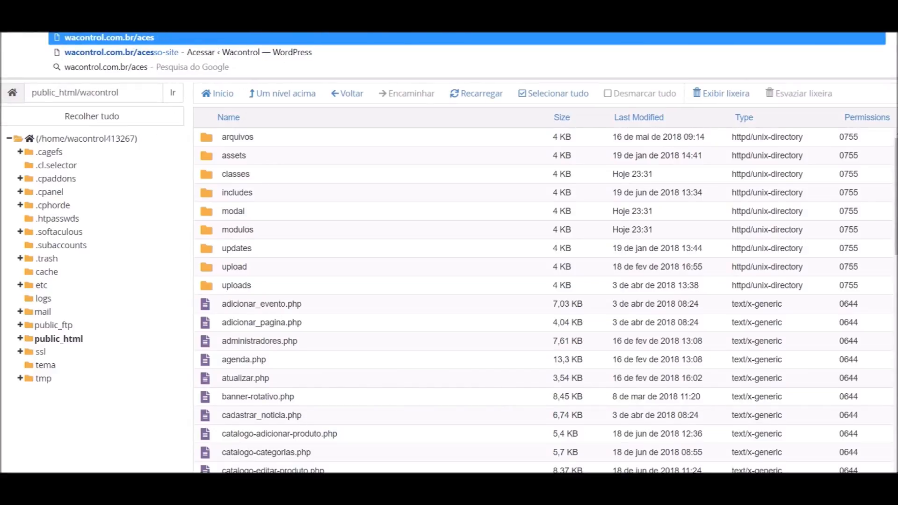
text(w)
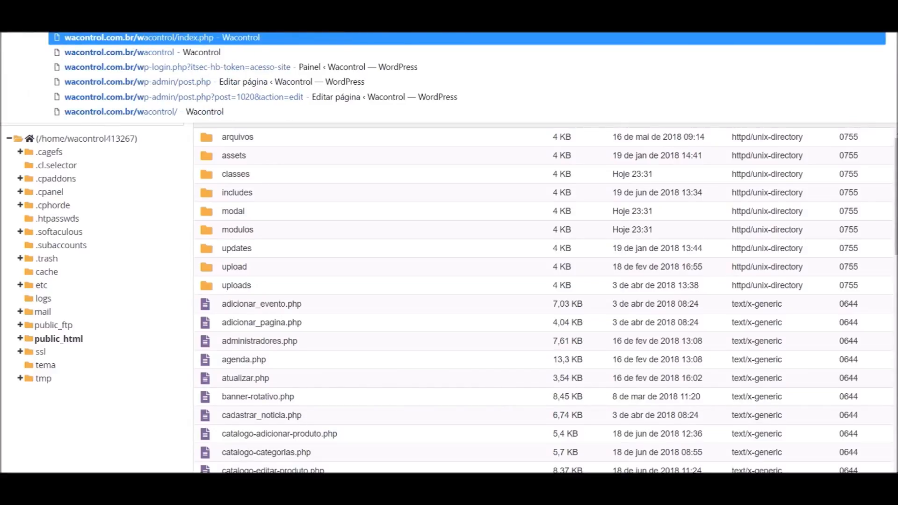
key(Return)
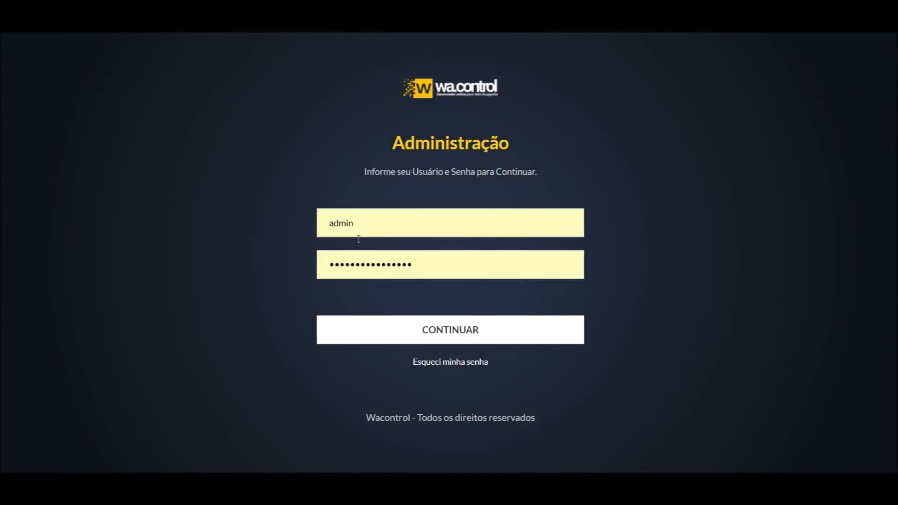
click(418, 330)
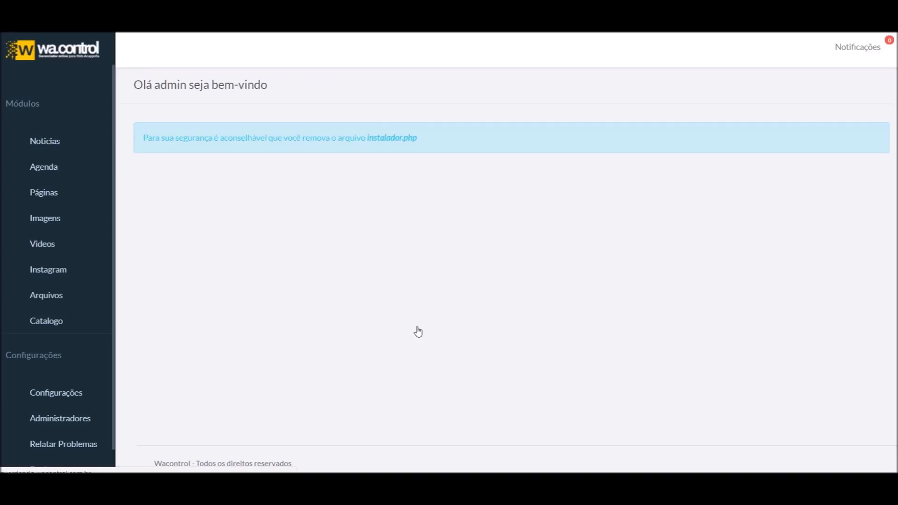
Go to the Administradores > Permissões page
click(70, 419)
scroll(71, 420, down, 1)
click(65, 413)
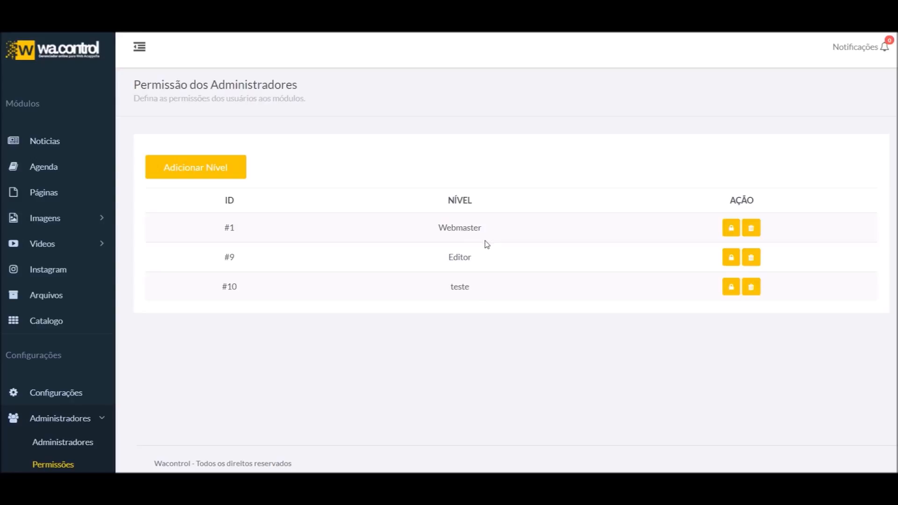
Grant the Webmaster level the Módulo Formulario permission and save with Definir Permissões
click(731, 230)
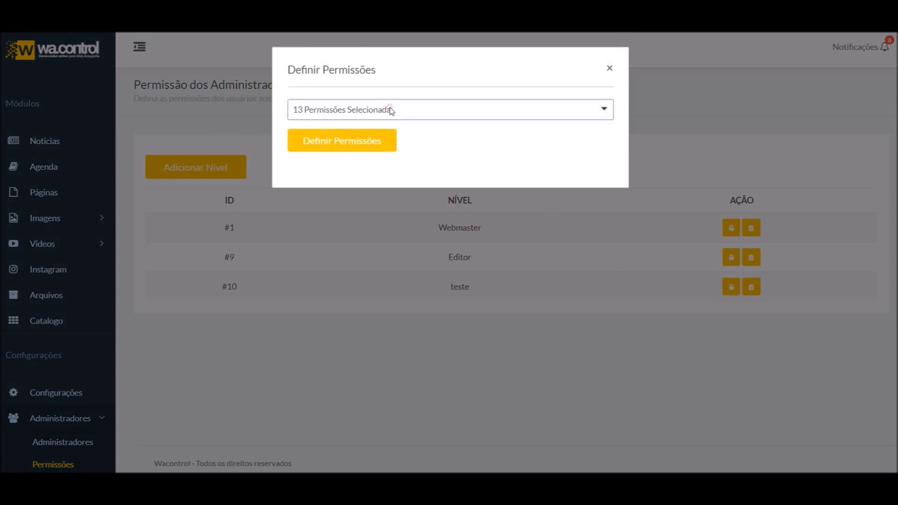
click(391, 111)
scroll(391, 180, down, 2)
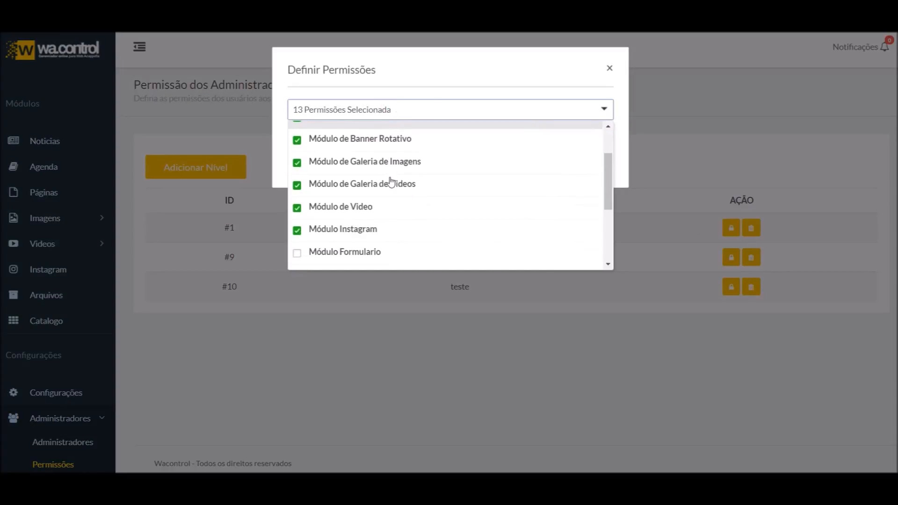
scroll(391, 182, down, 2)
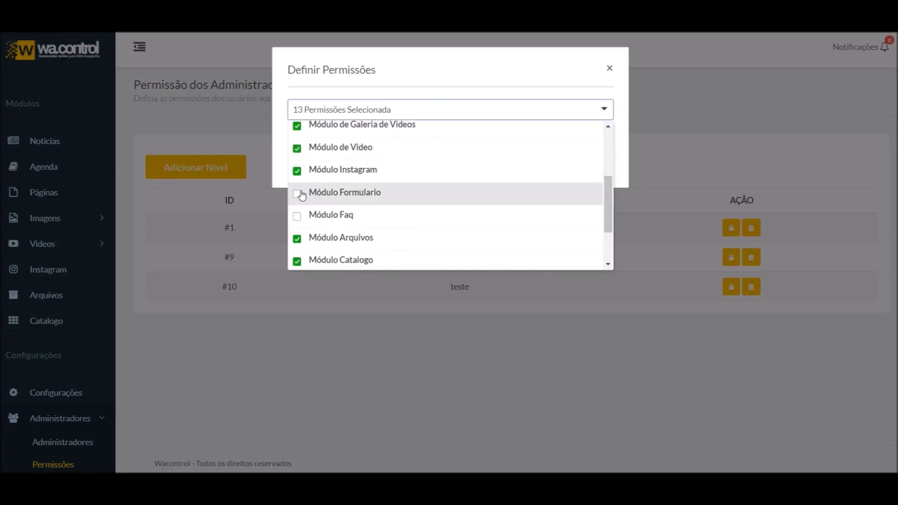
click(371, 197)
click(426, 66)
click(314, 146)
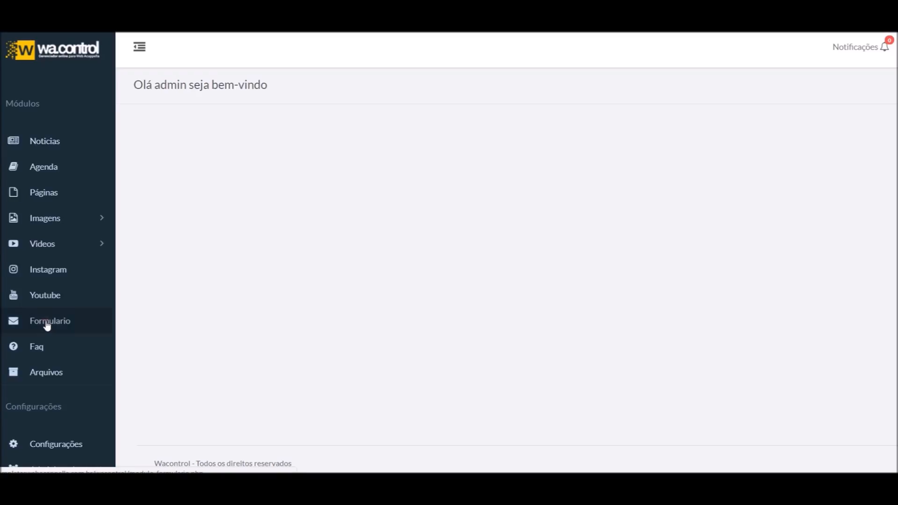
Go to the Formulario module and start a new form with Criar Formulário
click(46, 323)
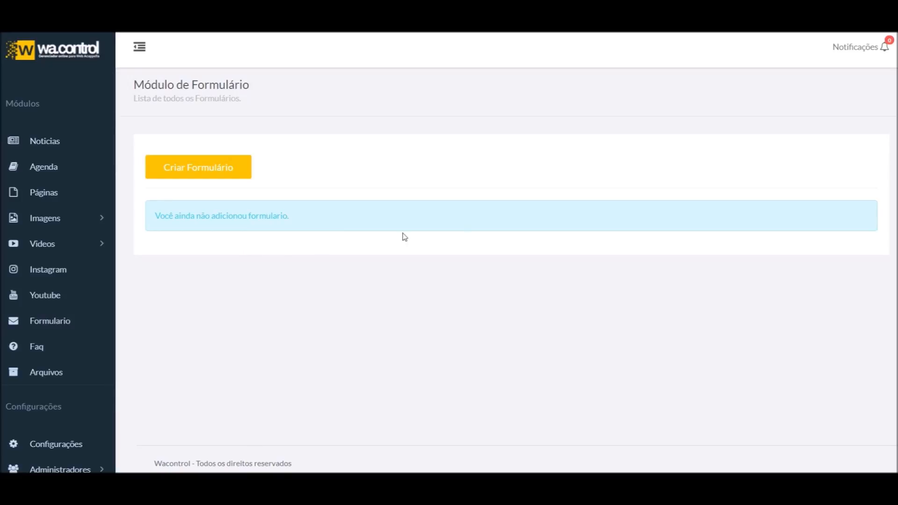
click(196, 178)
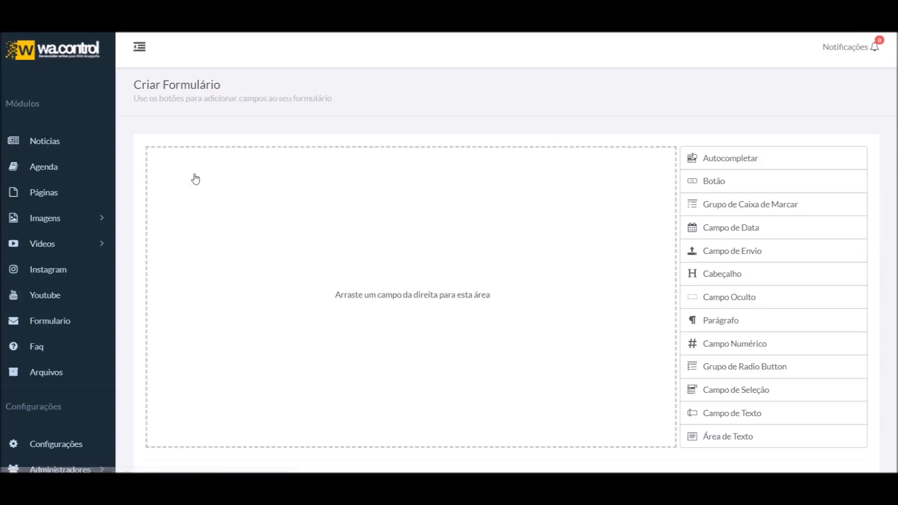
scroll(353, 153, down, 8)
scroll(335, 156, up, 8)
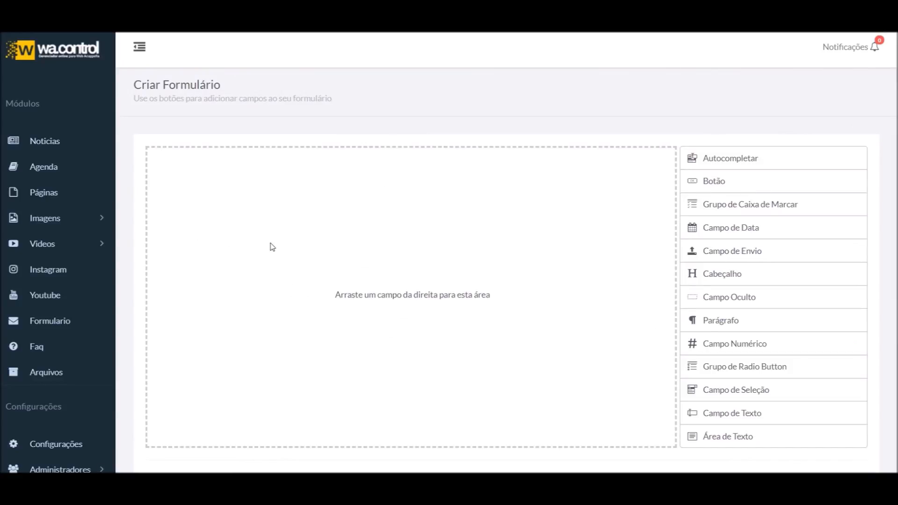
scroll(281, 260, down, 3)
scroll(377, 392, up, 3)
click(739, 158)
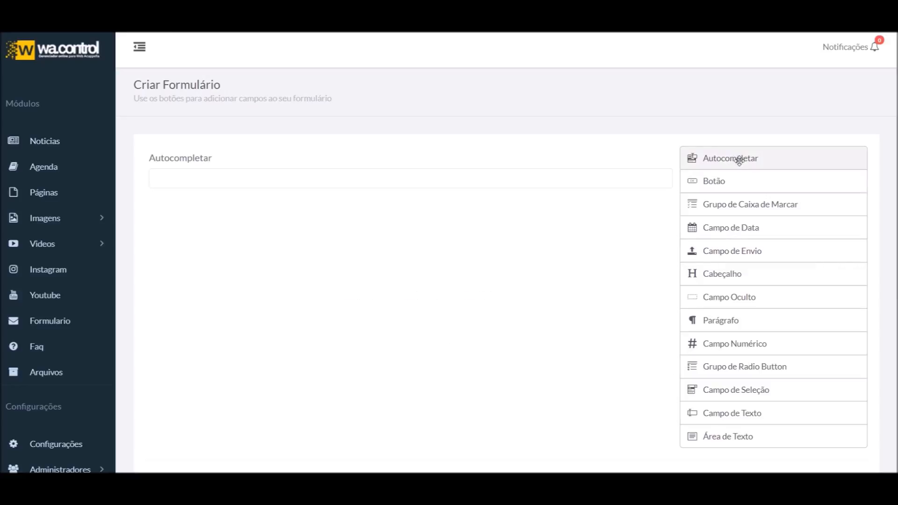
click(734, 182)
click(732, 204)
click(732, 227)
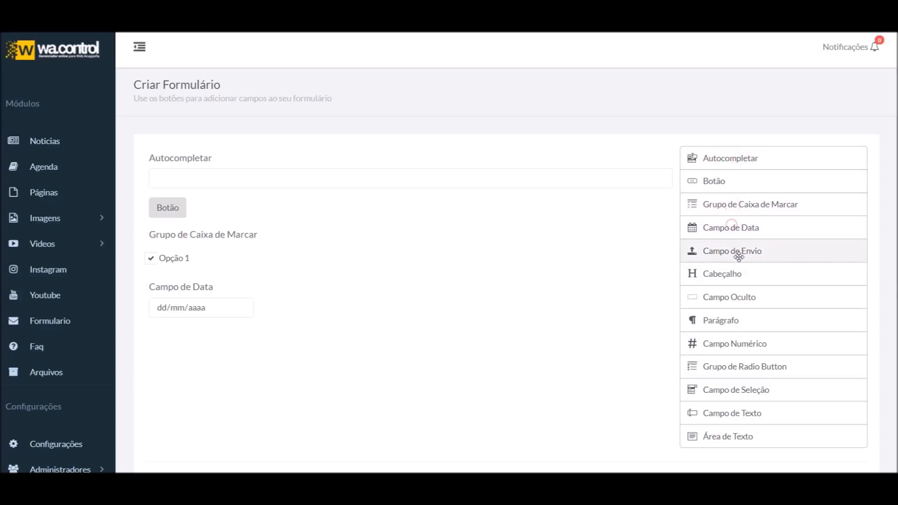
click(738, 253)
click(742, 275)
scroll(377, 314, down, 1)
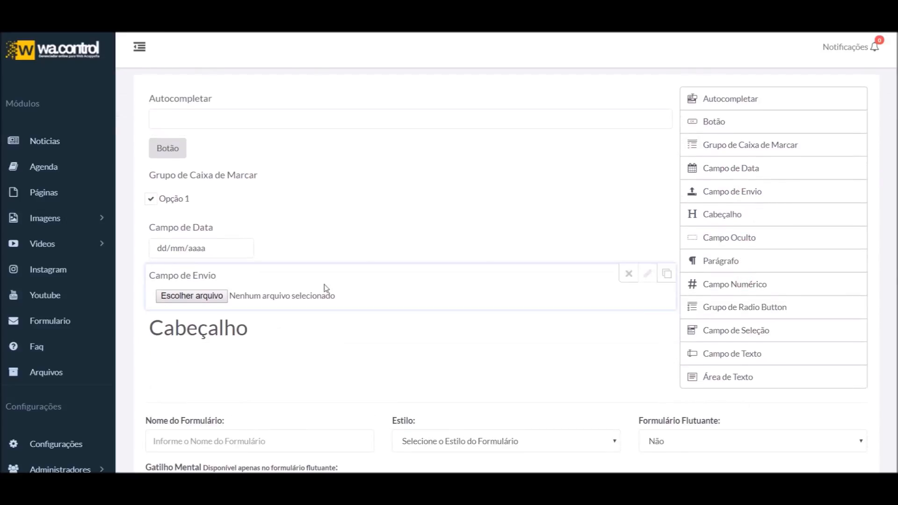
scroll(321, 133, up, 1)
click(742, 342)
scroll(261, 363, down, 2)
scroll(242, 197, up, 2)
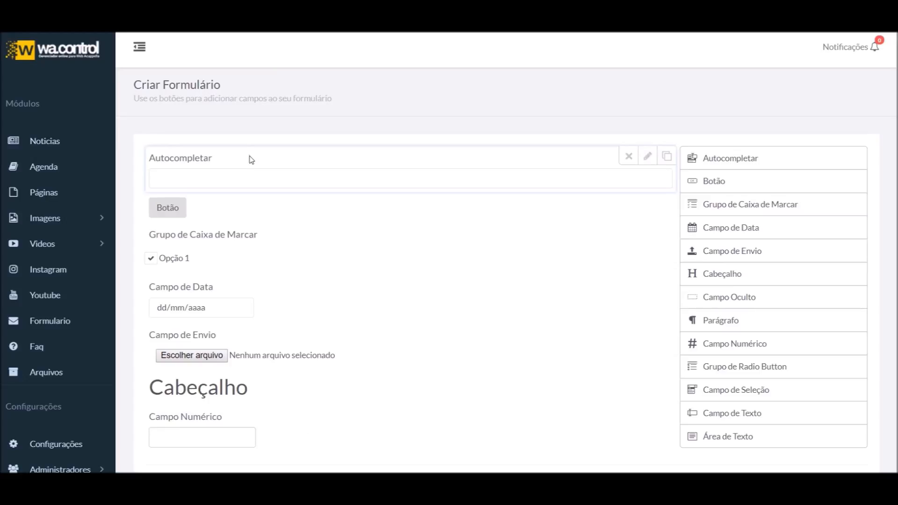
drag(252, 167, 265, 316)
click(242, 261)
drag(295, 245, 308, 160)
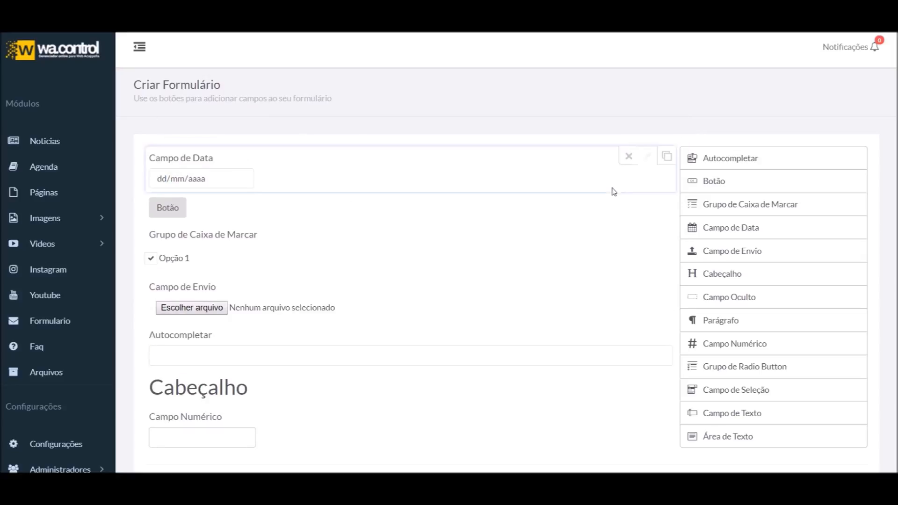
click(666, 157)
click(666, 158)
scroll(531, 253, down, 1)
scroll(521, 237, up, 1)
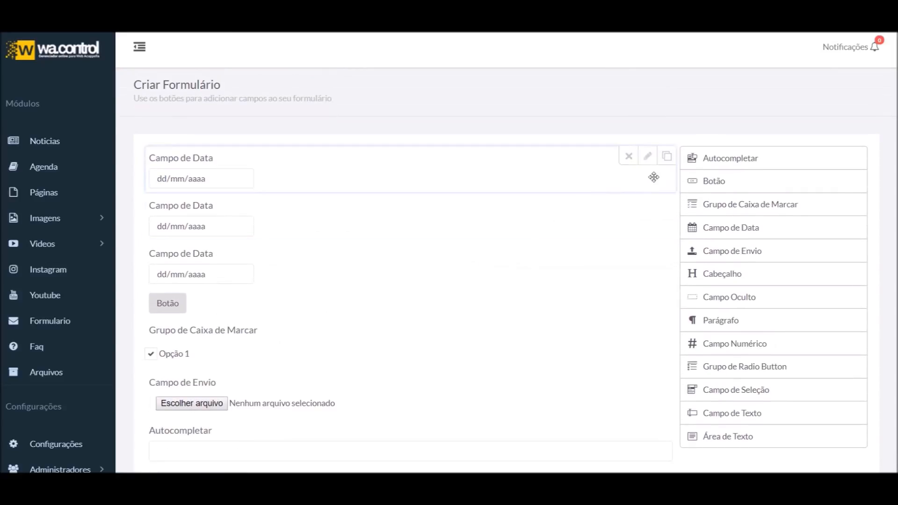
click(648, 156)
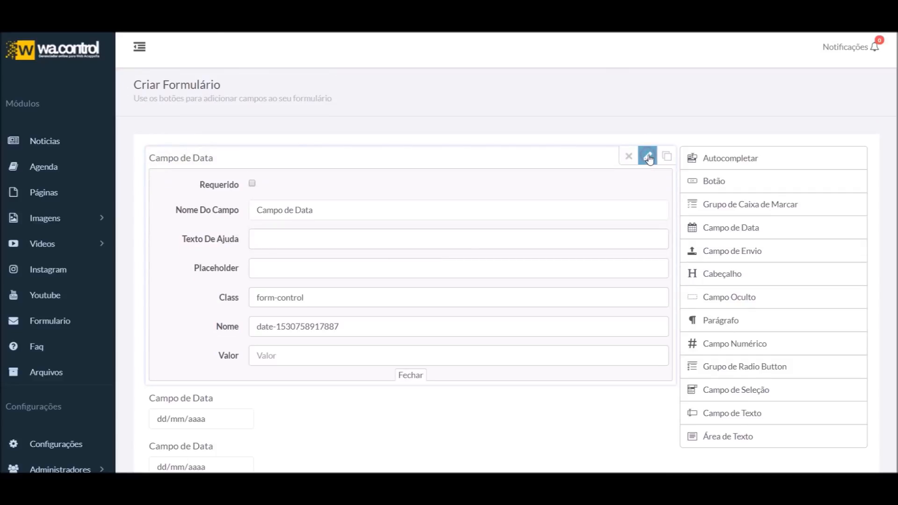
click(648, 158)
click(648, 157)
click(649, 158)
click(629, 157)
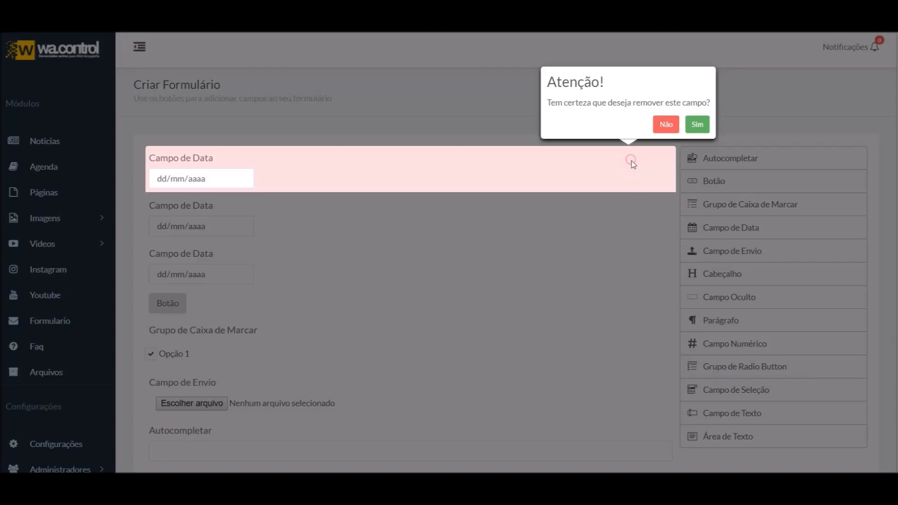
click(698, 126)
click(628, 158)
click(698, 125)
scroll(345, 231, down, 3)
scroll(308, 246, up, 3)
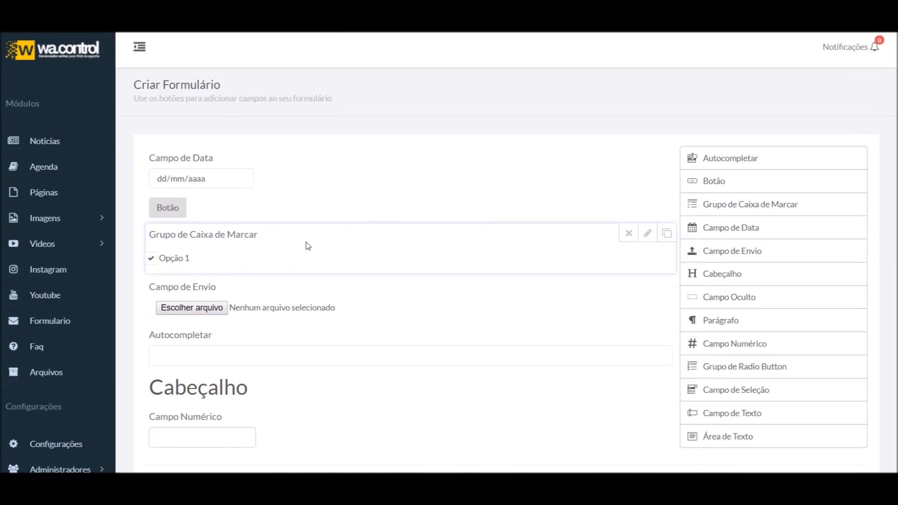
scroll(308, 246, down, 1)
scroll(280, 227, up, 1)
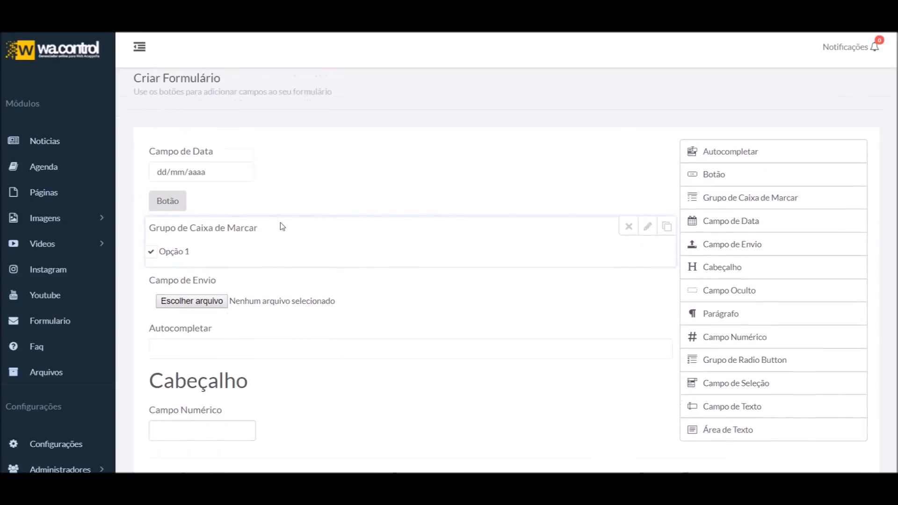
drag(283, 213, 282, 286)
scroll(285, 320, down, 3)
drag(285, 322, 309, 87)
drag(292, 143, 293, 234)
drag(269, 193, 262, 281)
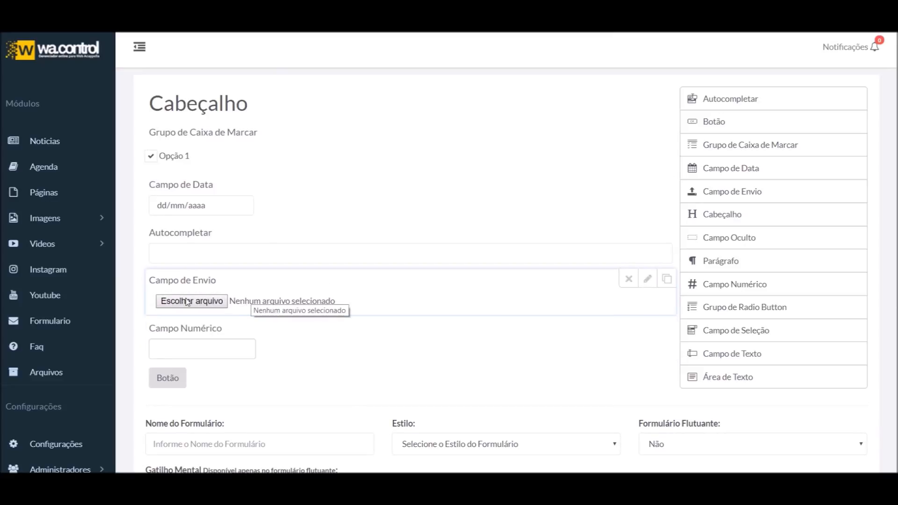
scroll(255, 290, down, 1)
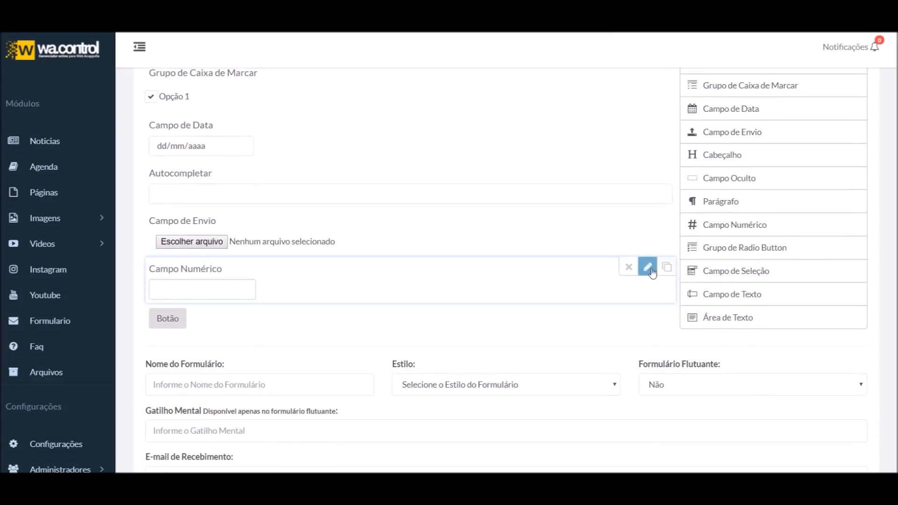
click(666, 266)
click(629, 267)
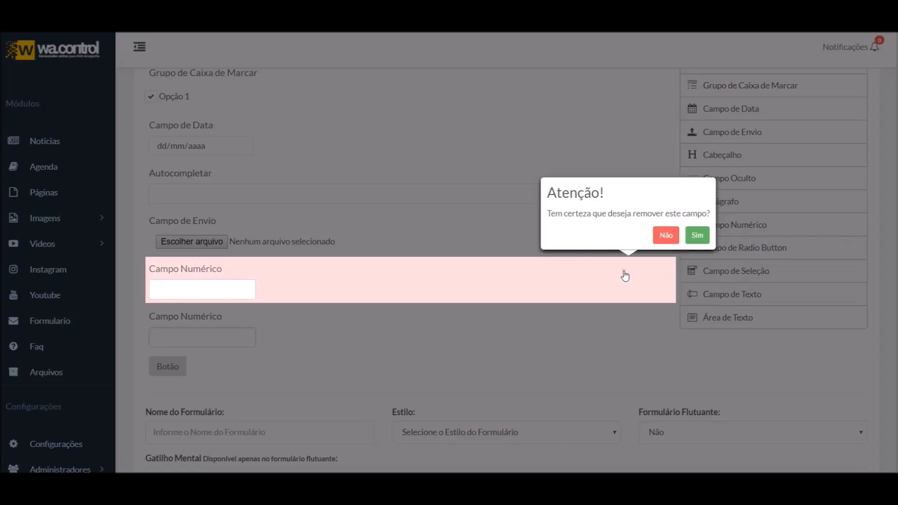
click(702, 236)
click(628, 220)
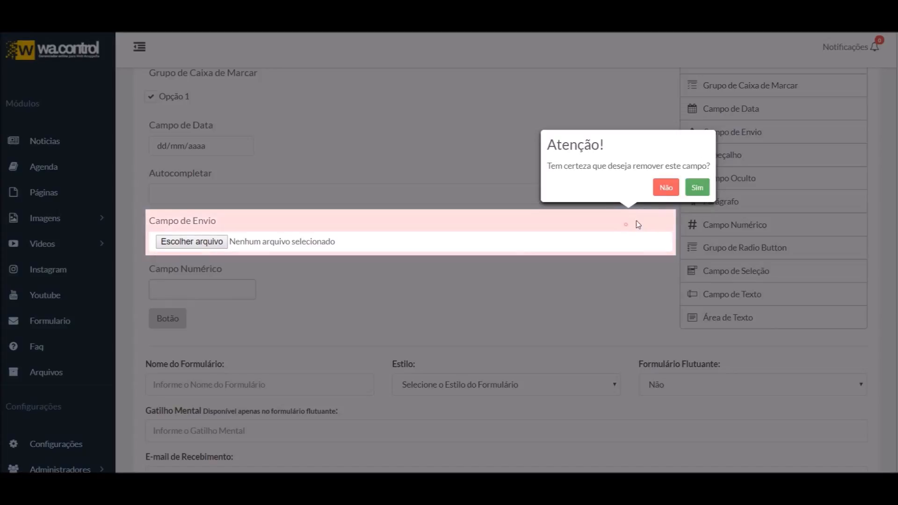
click(694, 188)
click(629, 220)
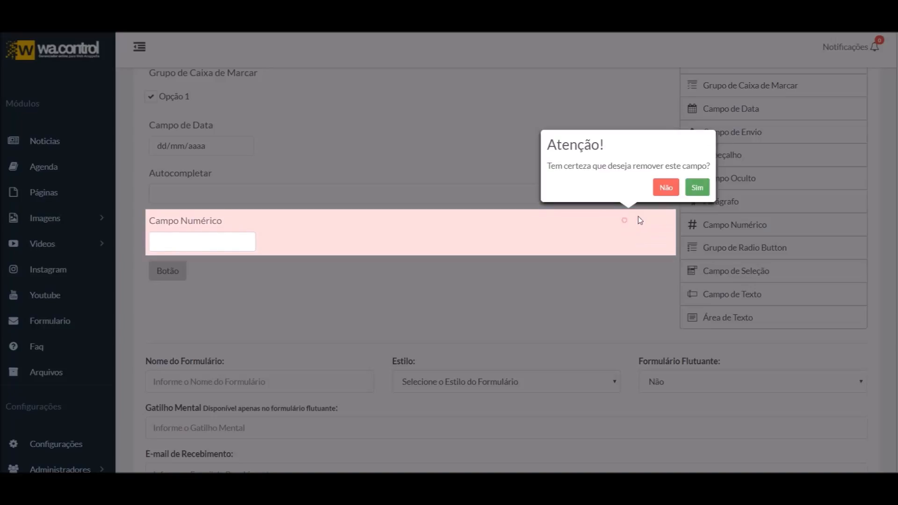
click(696, 188)
click(629, 172)
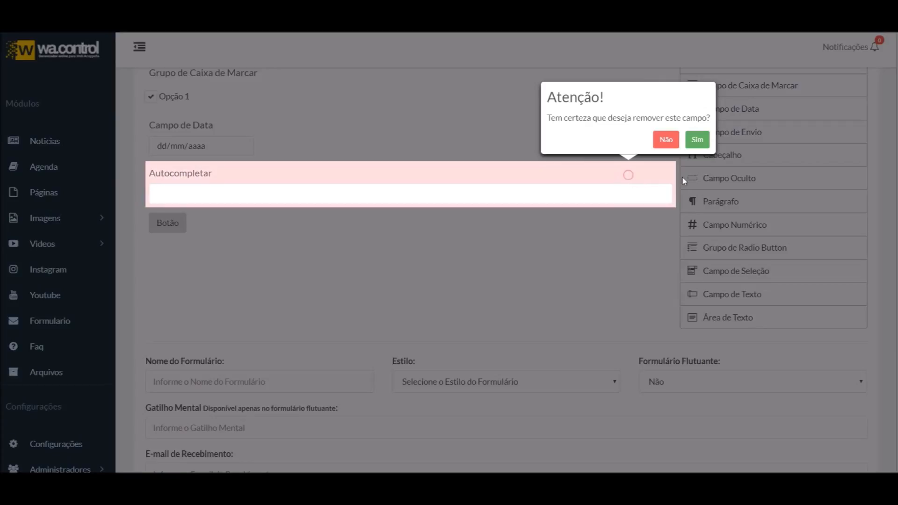
click(696, 139)
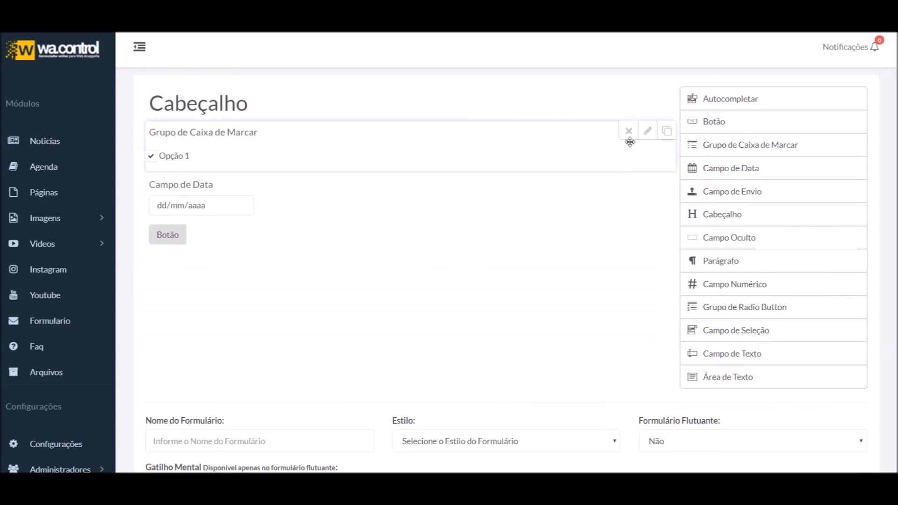
click(629, 131)
click(696, 102)
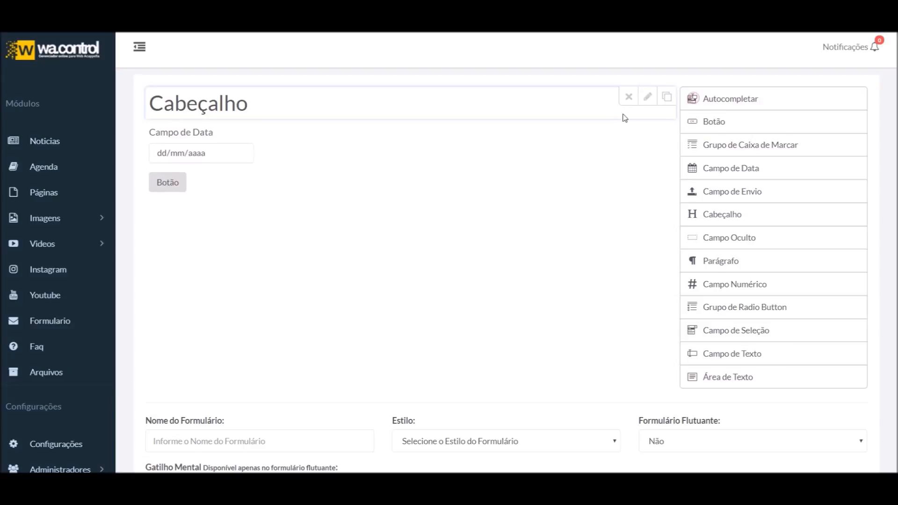
click(629, 99)
click(702, 65)
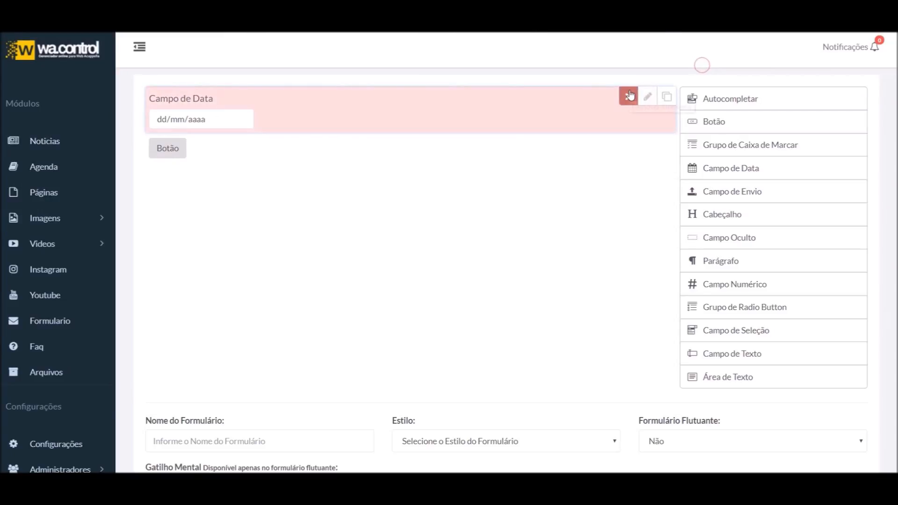
click(635, 101)
click(698, 66)
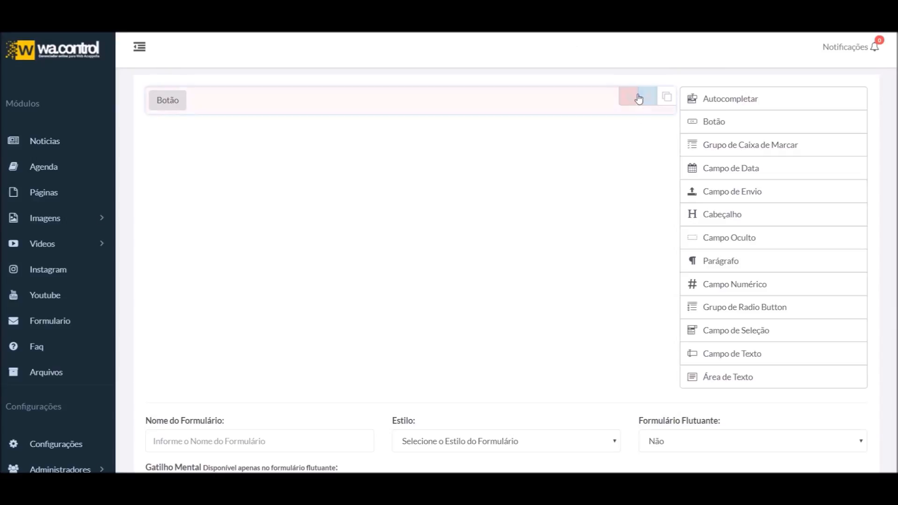
click(629, 98)
click(702, 66)
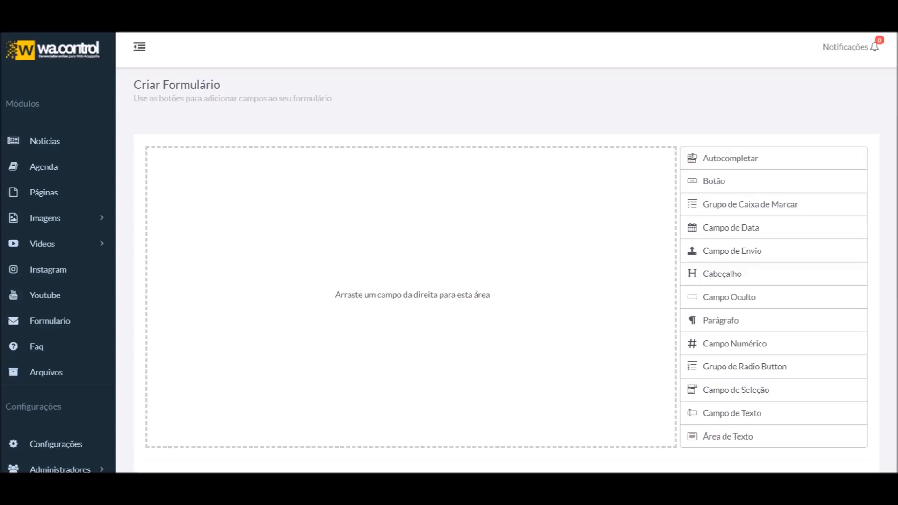
Add an Autocompletar field to the empty form and move it lower
click(750, 161)
drag(269, 154, 276, 187)
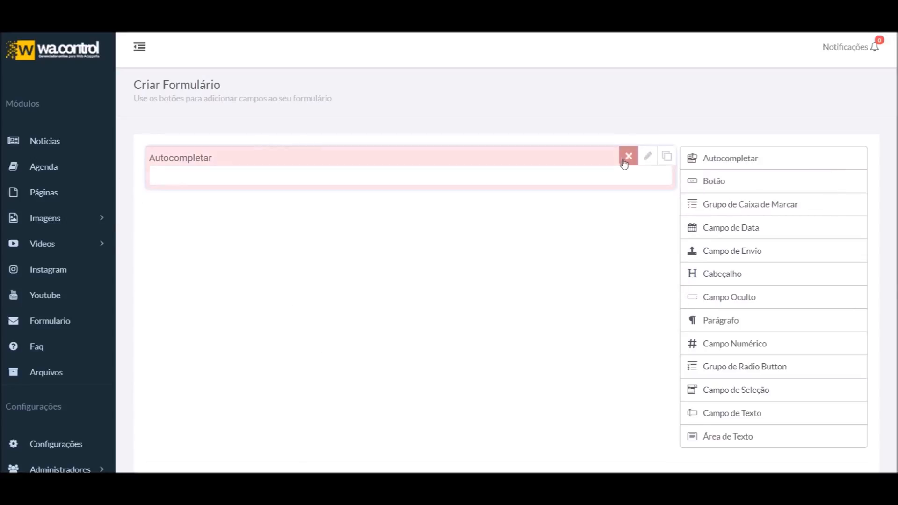
click(628, 158)
click(666, 125)
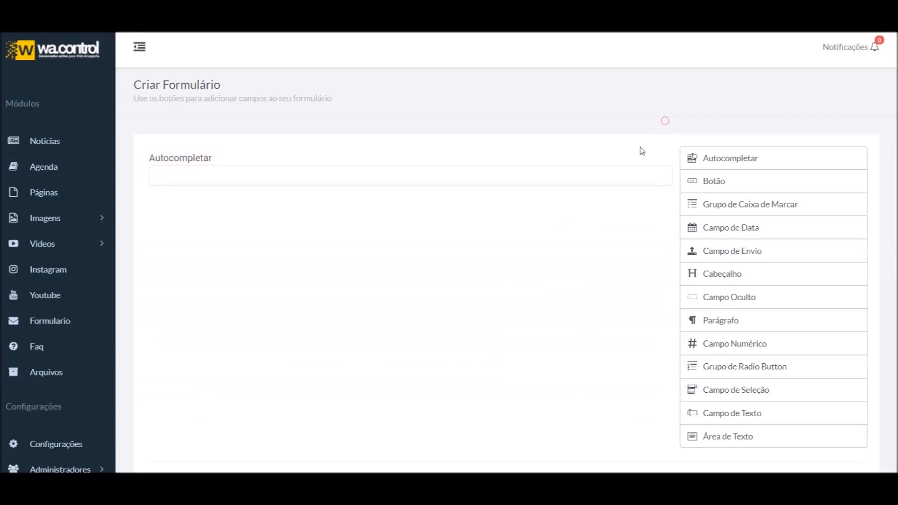
Duplicate the Autocompletar field twice, then delete both copies with Sim
click(667, 156)
click(667, 156)
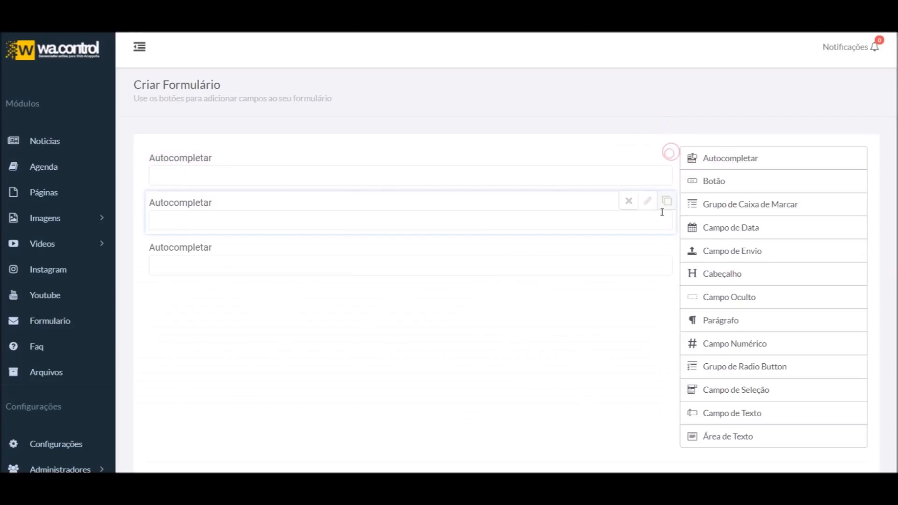
click(627, 202)
click(697, 169)
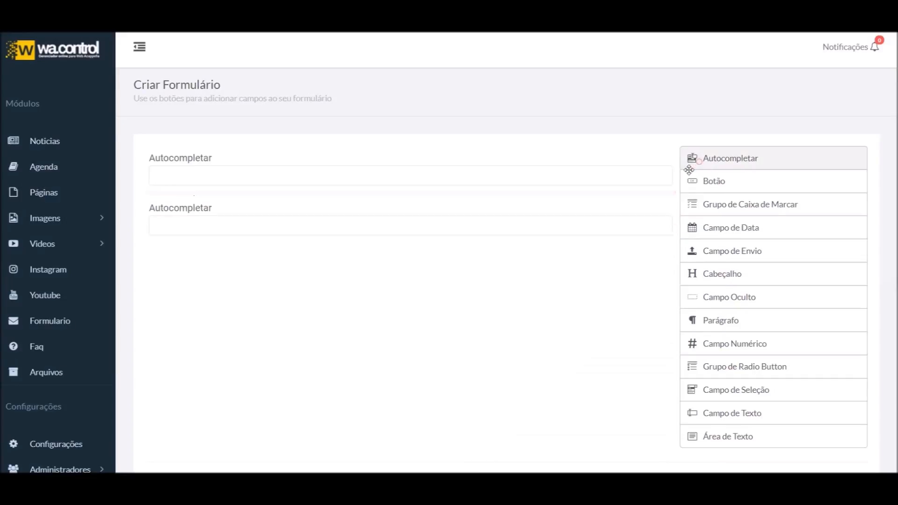
click(627, 202)
click(697, 169)
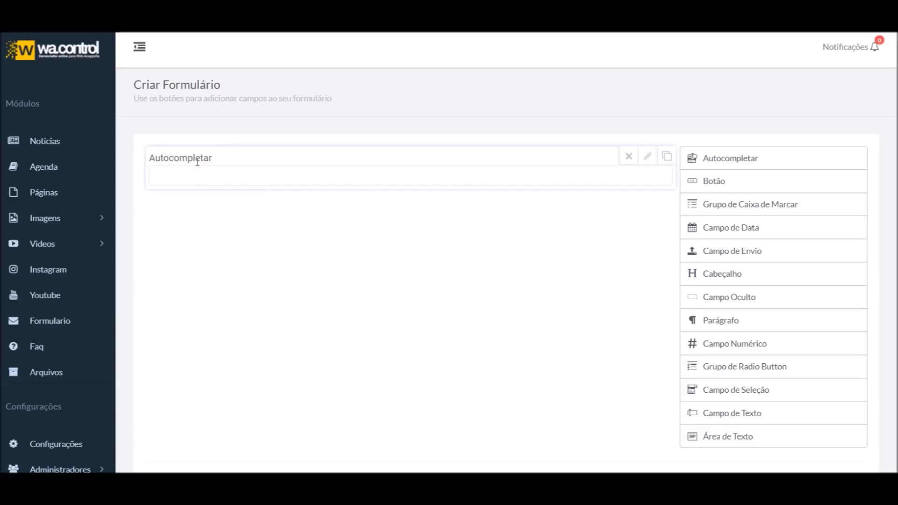
Open the Autocompletar field's settings and switch Requerido off
click(648, 156)
scroll(234, 385, down, 4)
scroll(237, 400, up, 3)
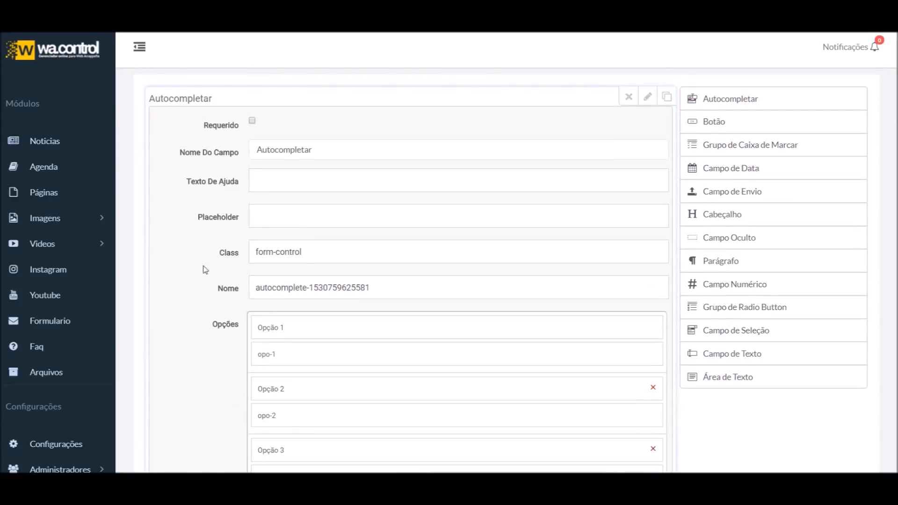
scroll(259, 237, up, 1)
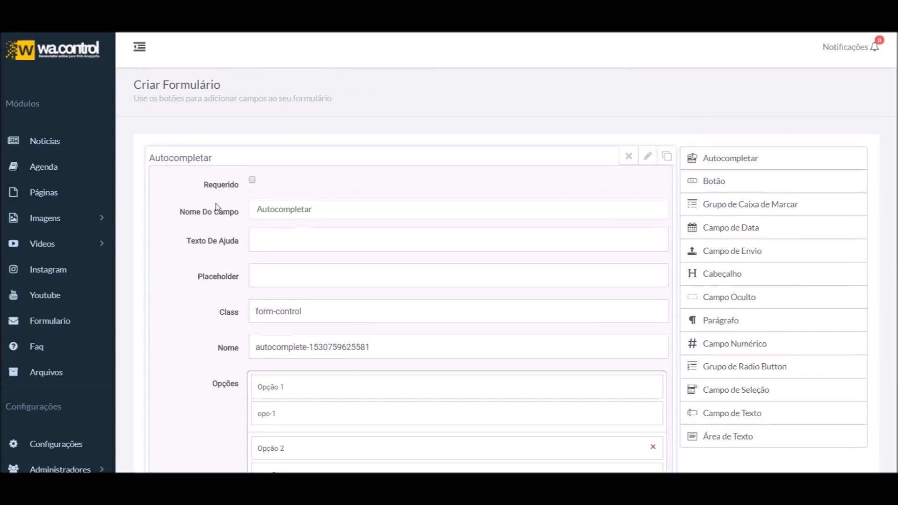
click(252, 183)
click(253, 180)
drag(213, 157, 215, 156)
click(253, 181)
Set the field name to 'Bairro' and collapse its settings panel
double_click(358, 205)
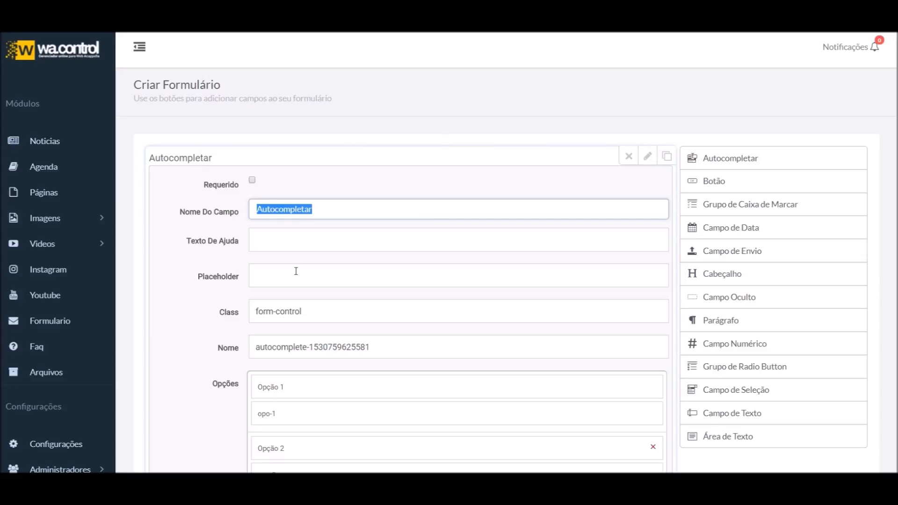
text(p)
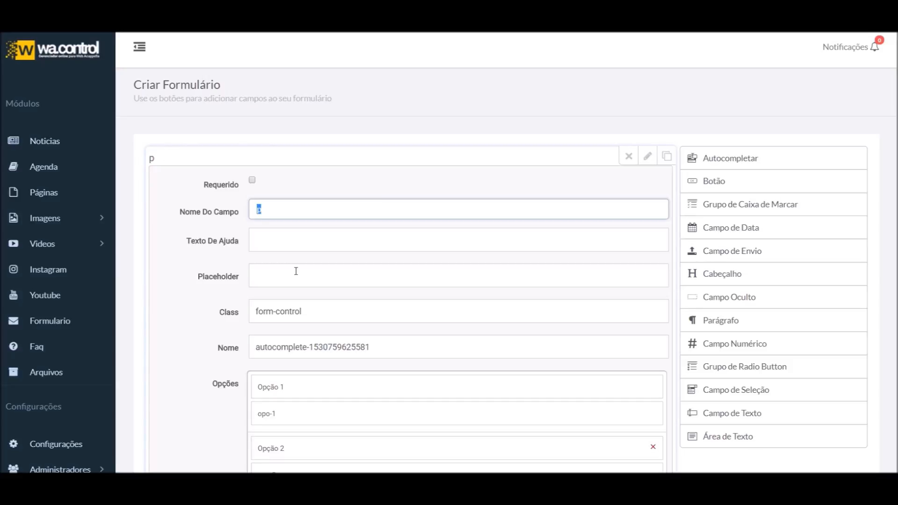
text(Bairro onde)
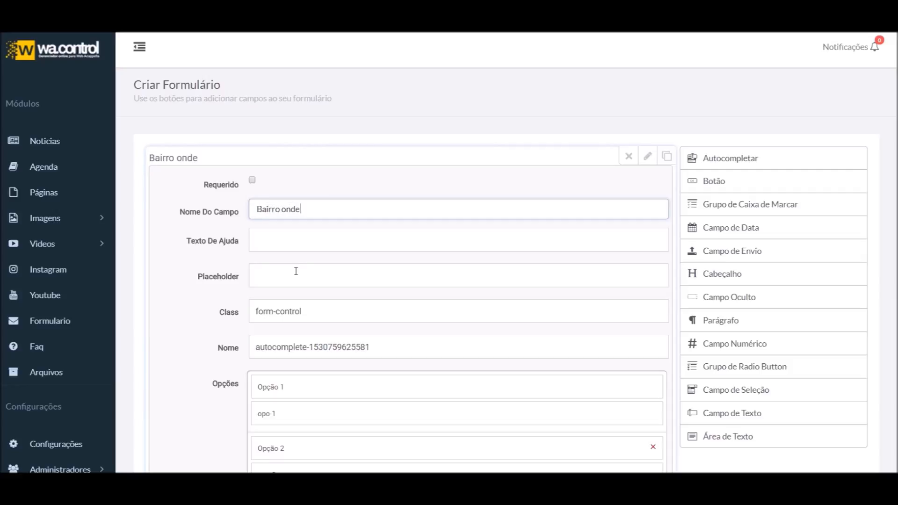
text( mora)
key(ctrl+a)
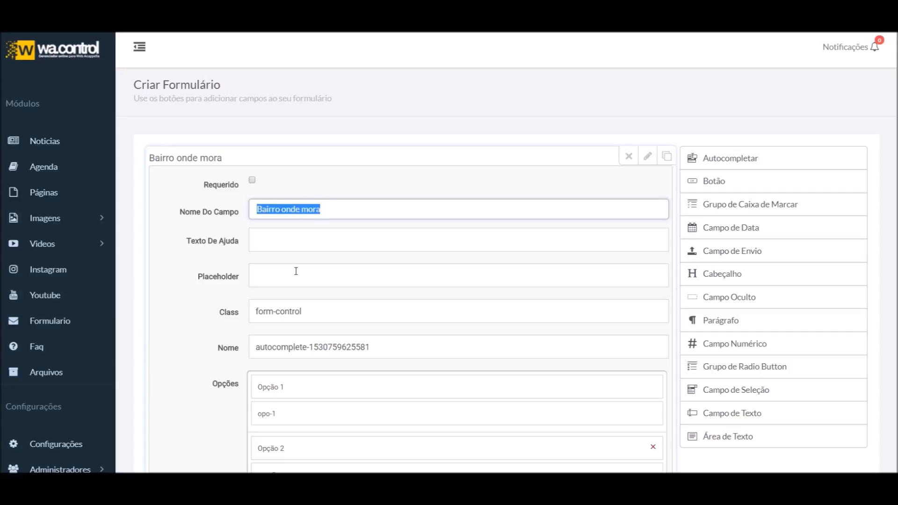
text(Bairro)
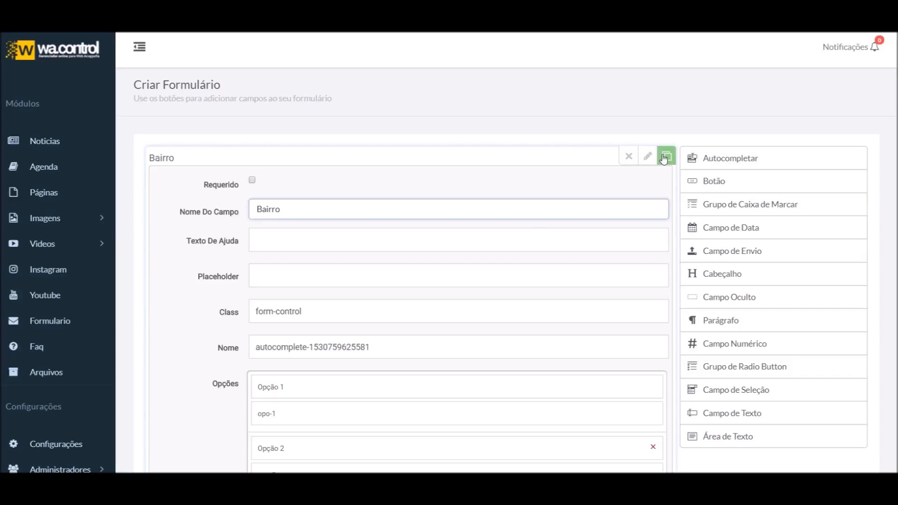
click(648, 156)
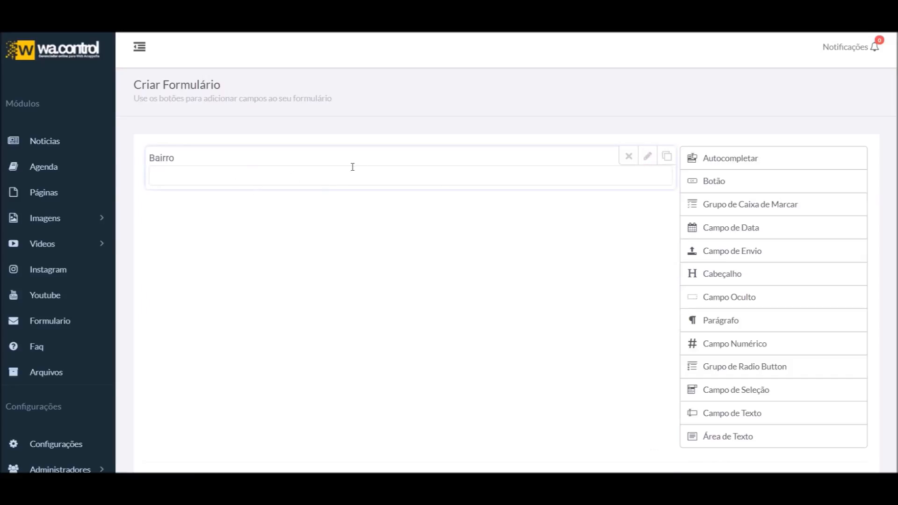
Open the Bairro field's settings, then collapse them again
click(646, 155)
scroll(328, 262, down, 2)
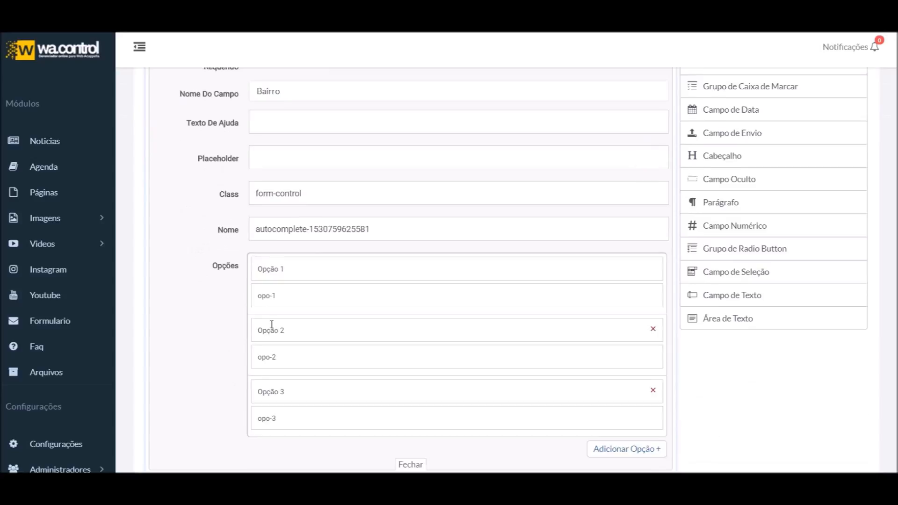
scroll(328, 262, up, 3)
click(640, 159)
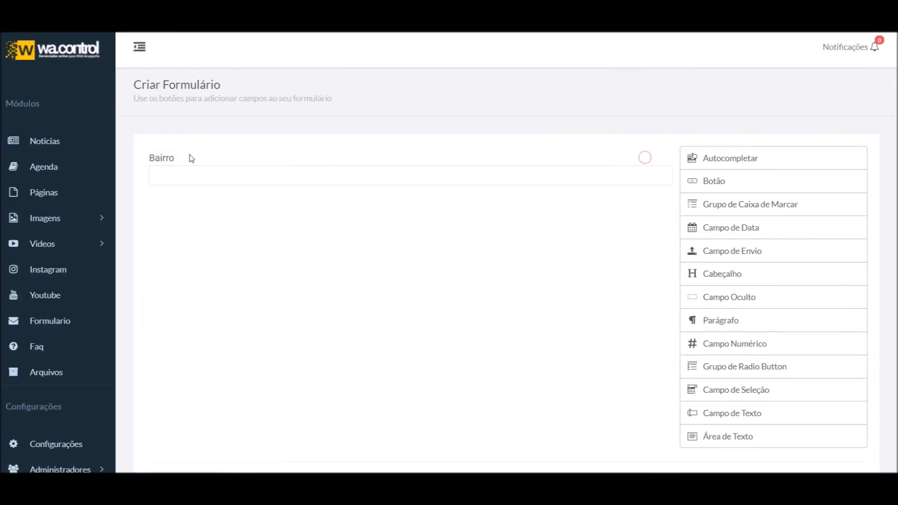
scroll(328, 234, down, 7)
scroll(404, 275, up, 1)
Try form style Estilo 2, revert to Estilo 1, and reopen Bairro's settings
click(453, 206)
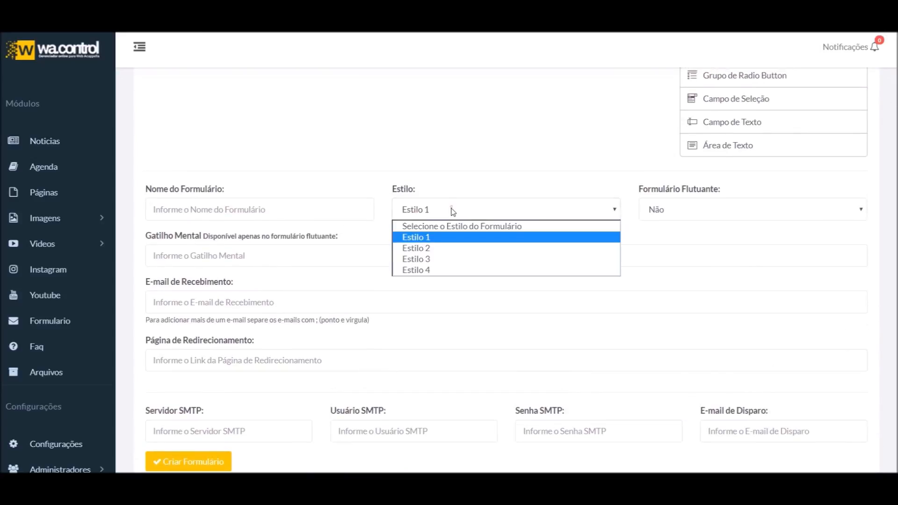
click(431, 247)
scroll(364, 292, up, 5)
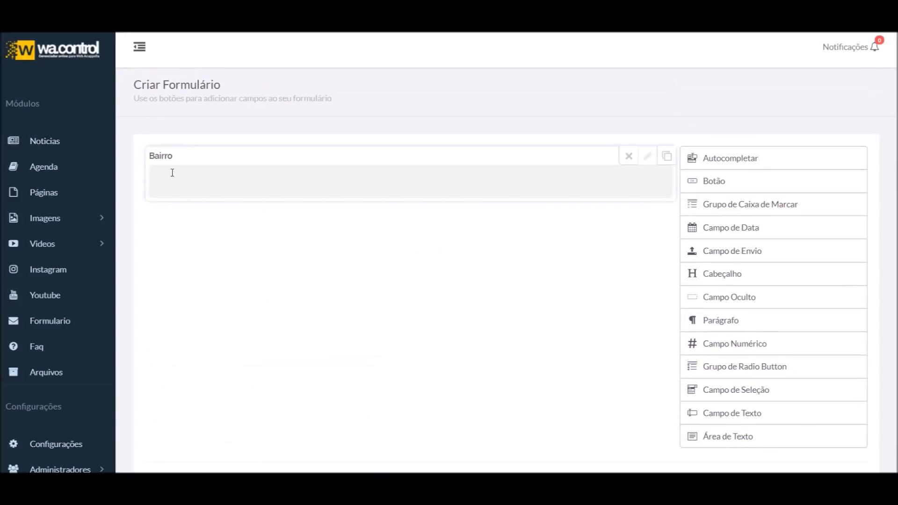
scroll(327, 285, down, 6)
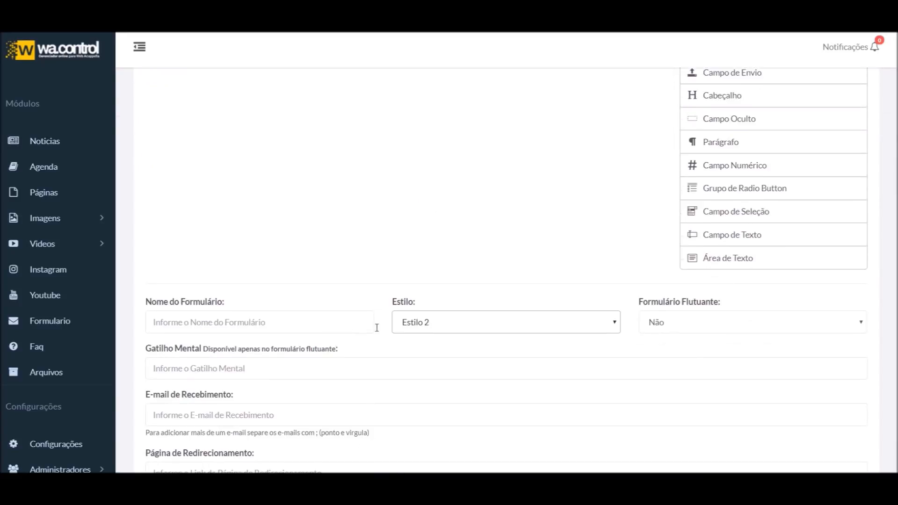
click(452, 213)
click(444, 228)
scroll(445, 231, up, 6)
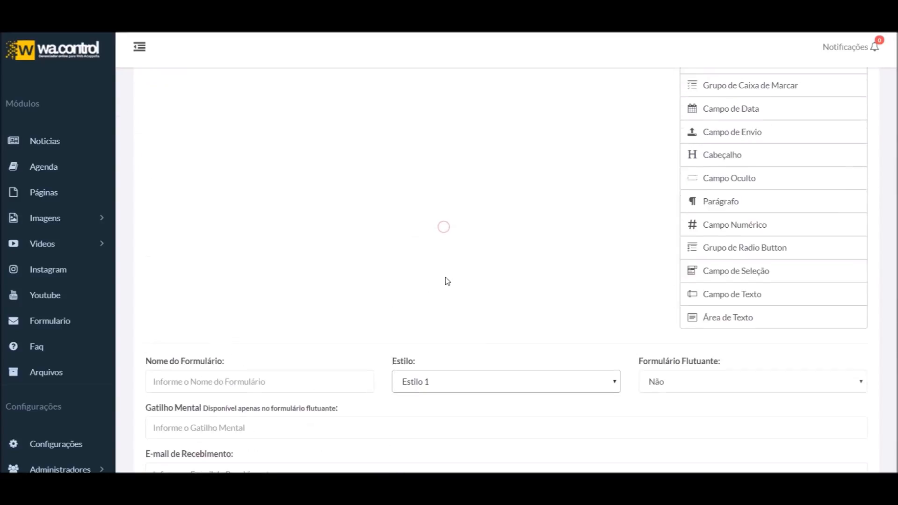
click(647, 155)
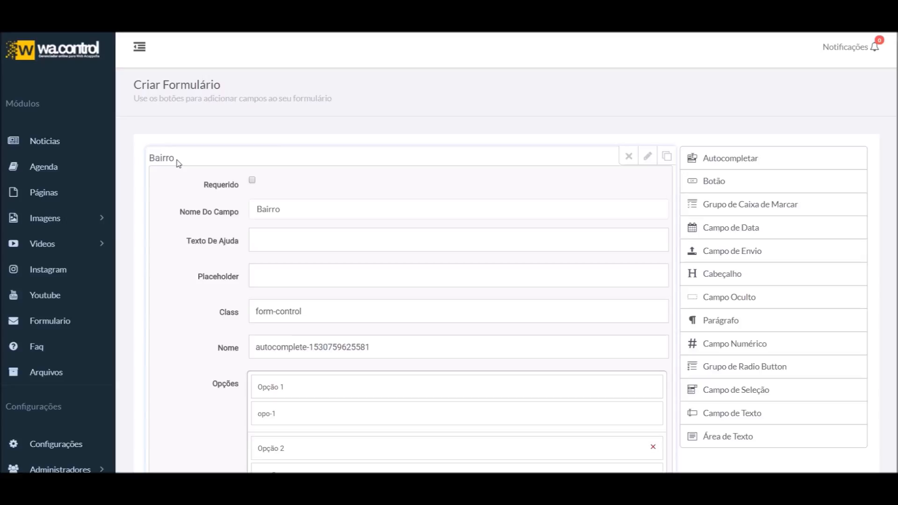
Enter the help text 'Bairro onde você mora', deleting and then restoring it
click(275, 241)
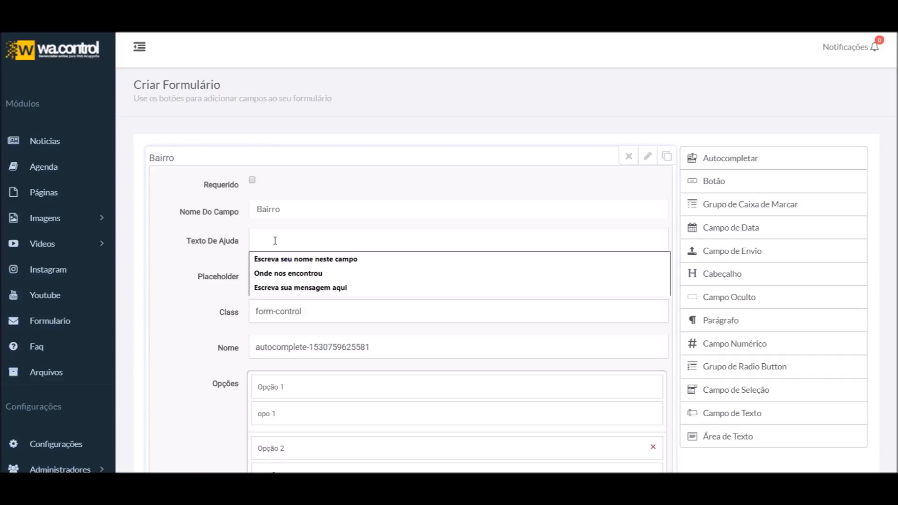
text(Bairro onde você mora)
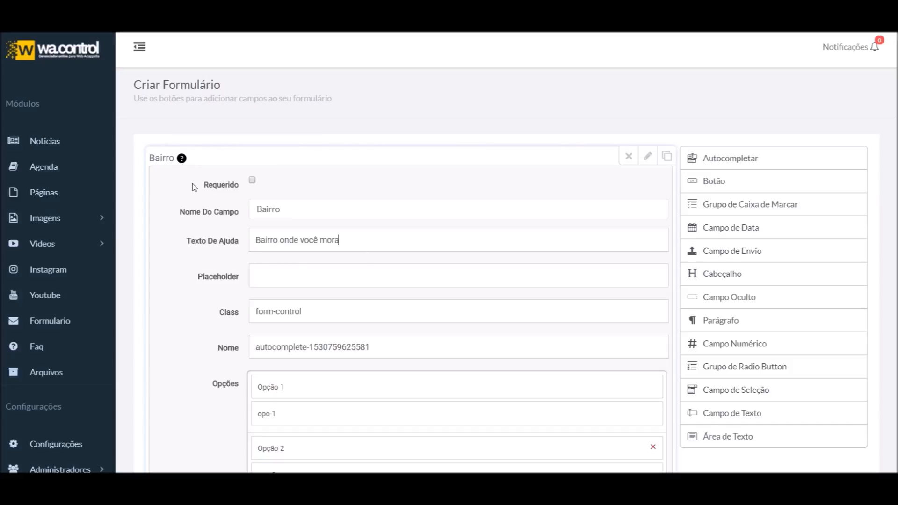
mouse_move(182, 162)
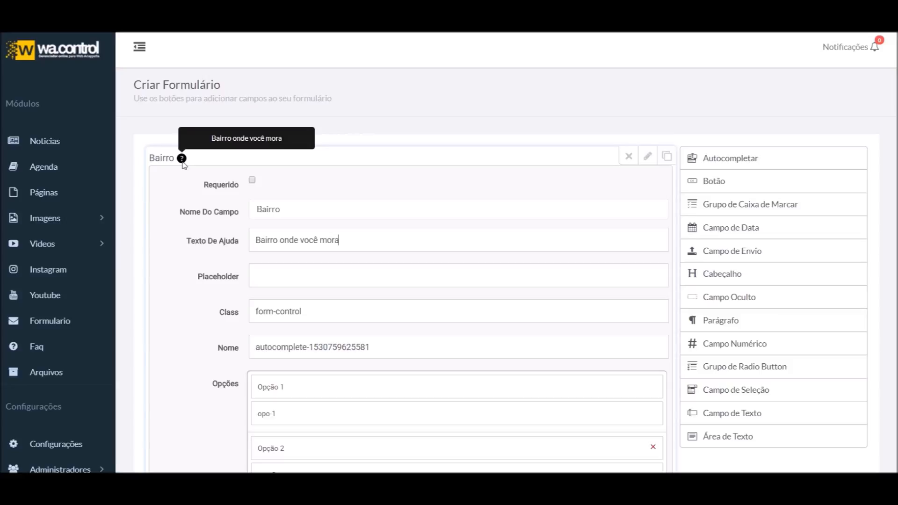
triple_click(339, 240)
click(395, 240)
triple_click(396, 240)
key(BackSpace)
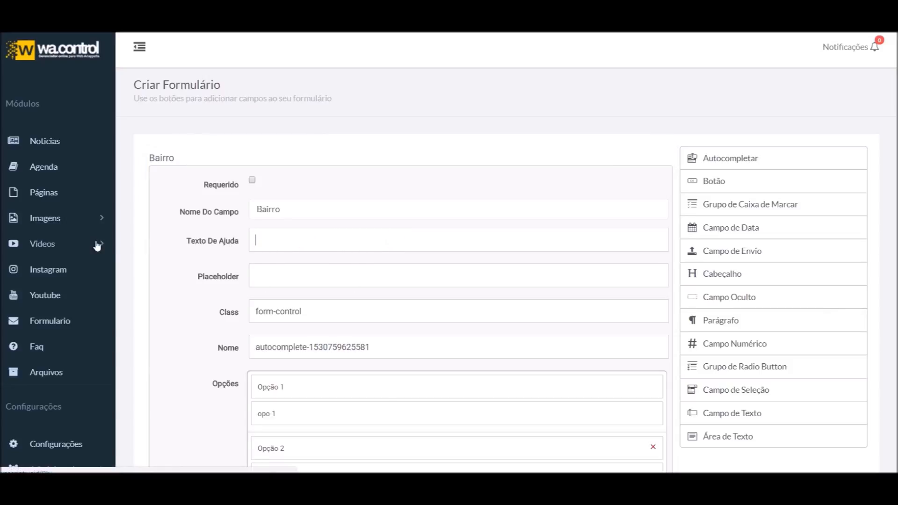
key(ctrl+z)
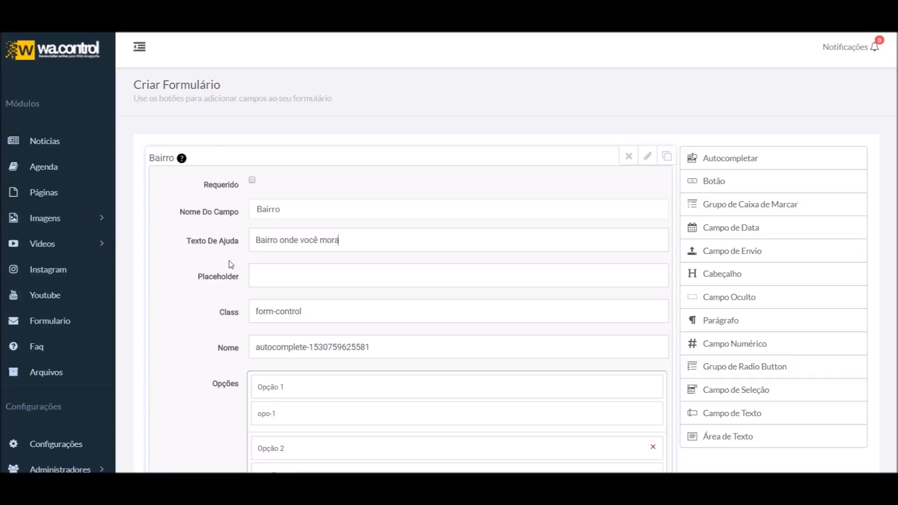
Remove the stray run of 2s accidentally typed into the help text
mouse_move(180, 160)
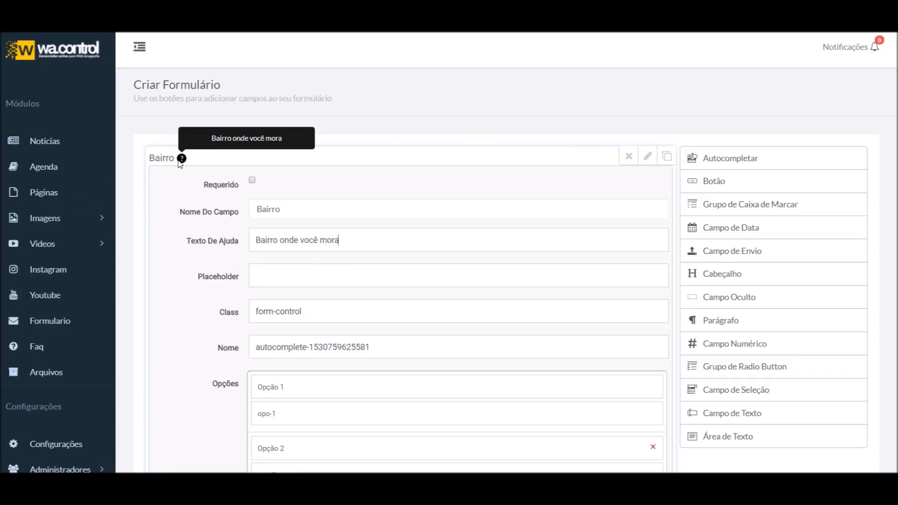
text(222)
text(2222222222)
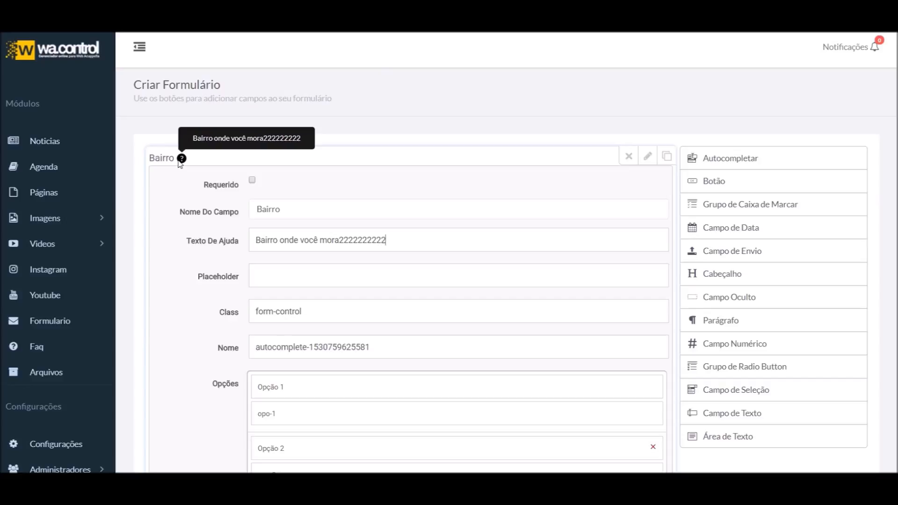
text(222222222)
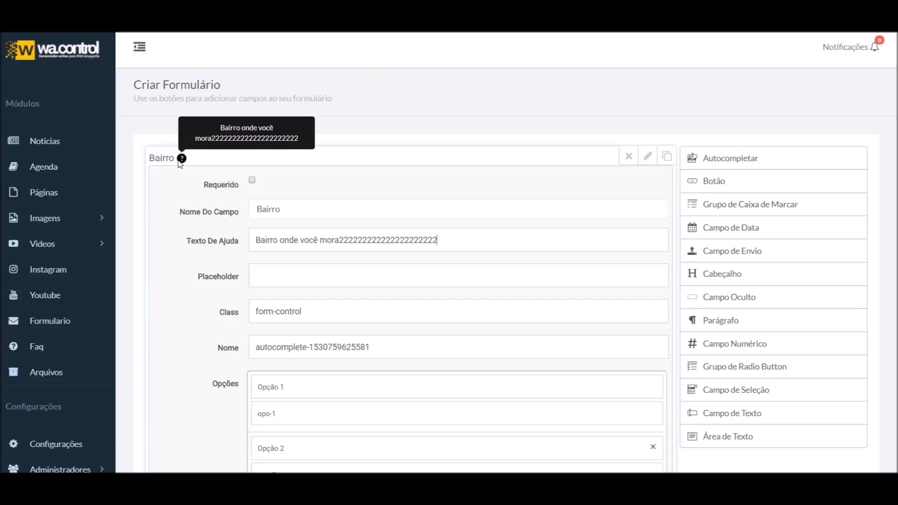
drag(340, 240, 545, 239)
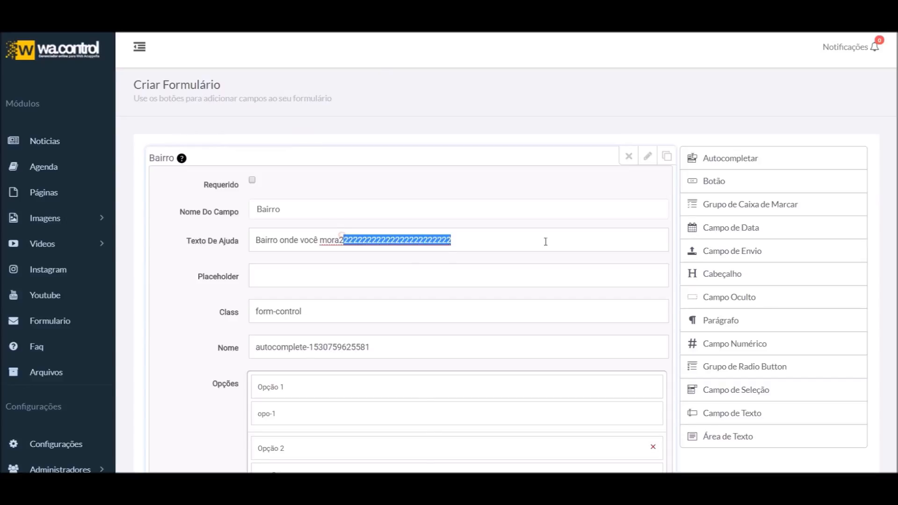
key(BackSpace)
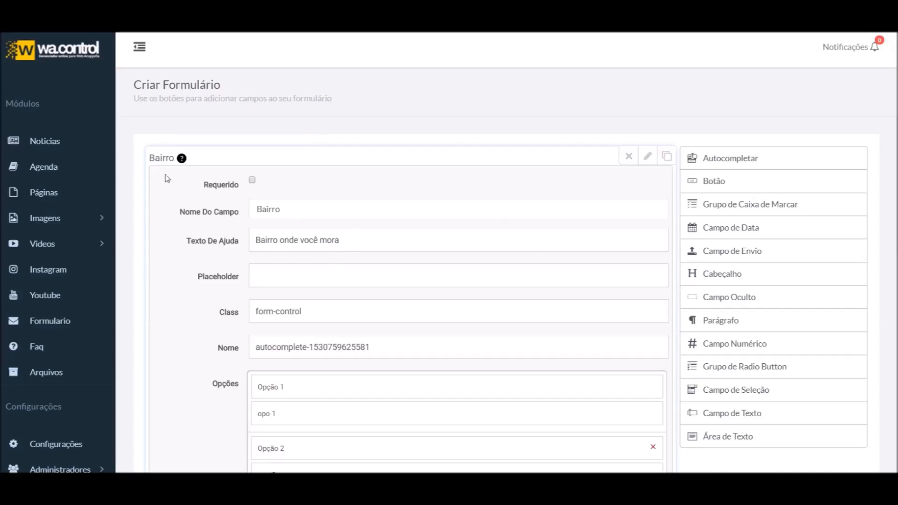
Focus the empty Placeholder value, then close the Bairro field's settings
mouse_move(181, 162)
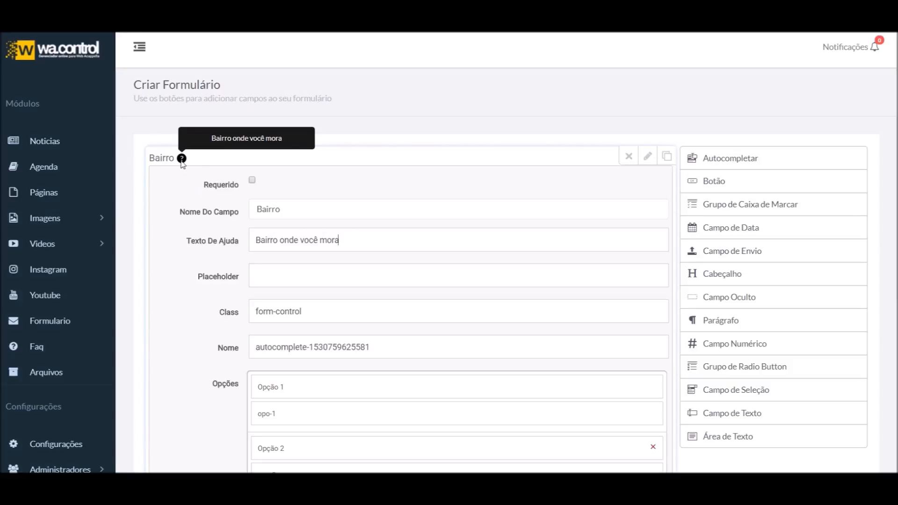
click(280, 280)
click(281, 281)
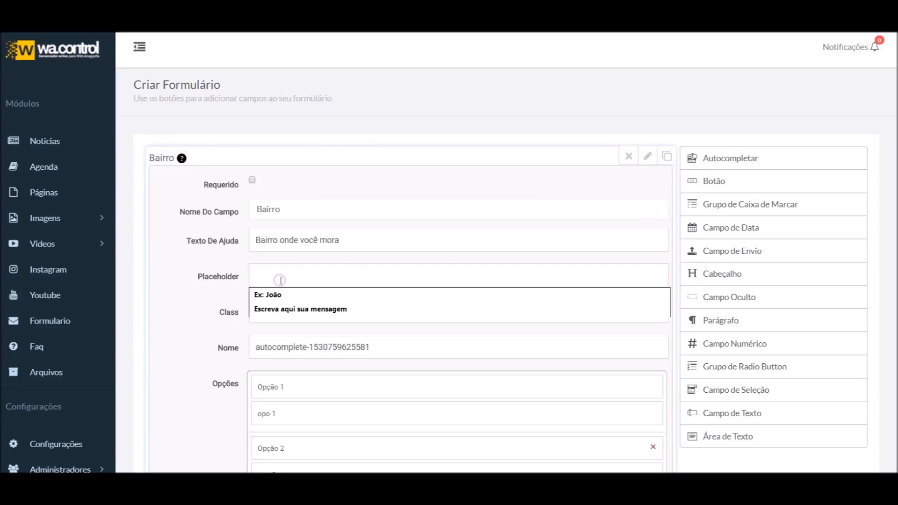
click(648, 158)
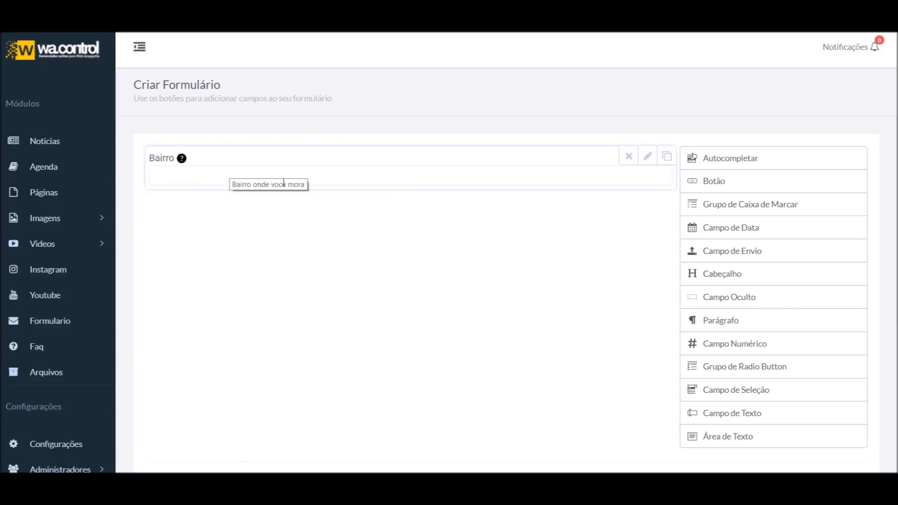
Set the Bairro placeholder to 'Ex: Vila Cachoeira' and close the settings
click(648, 159)
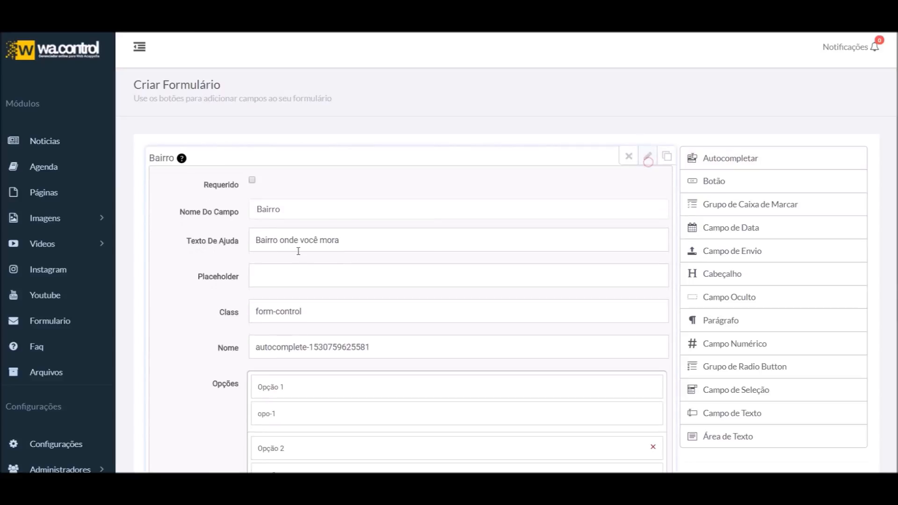
click(310, 275)
text(Ex)
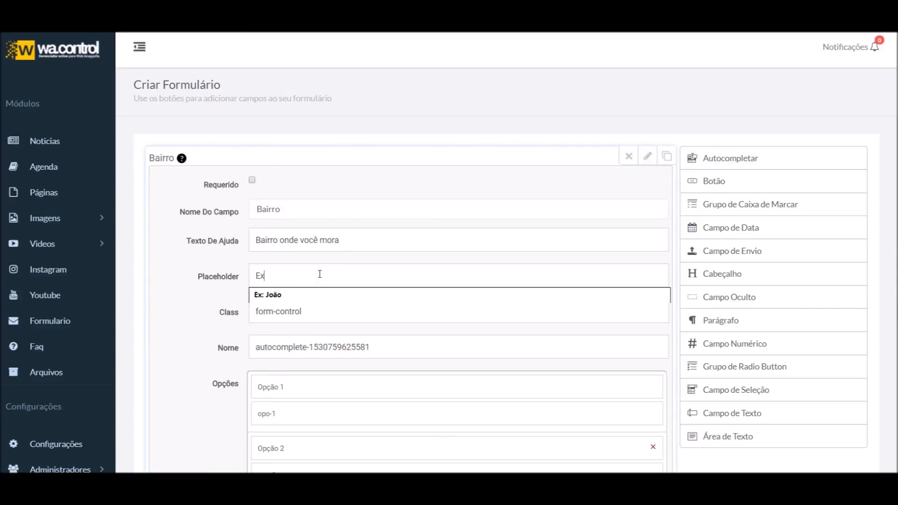
text(: V)
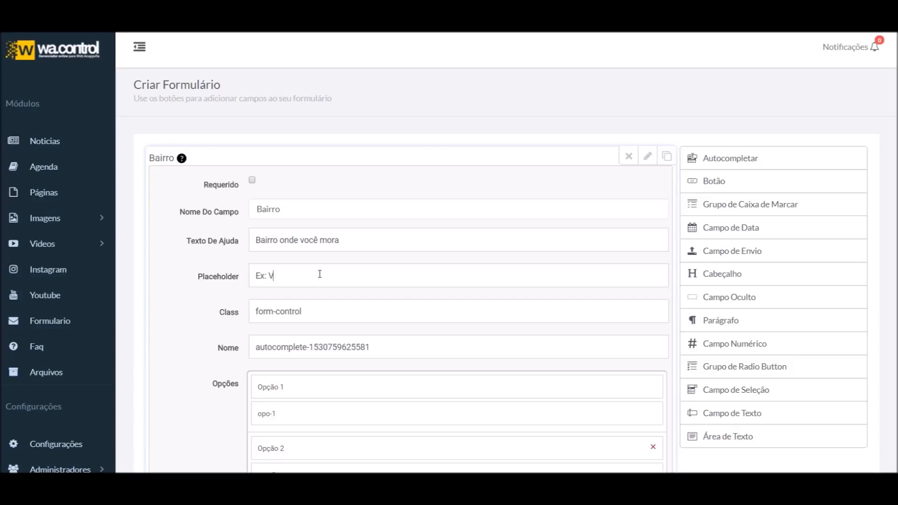
text(ila Cachoeira)
click(654, 160)
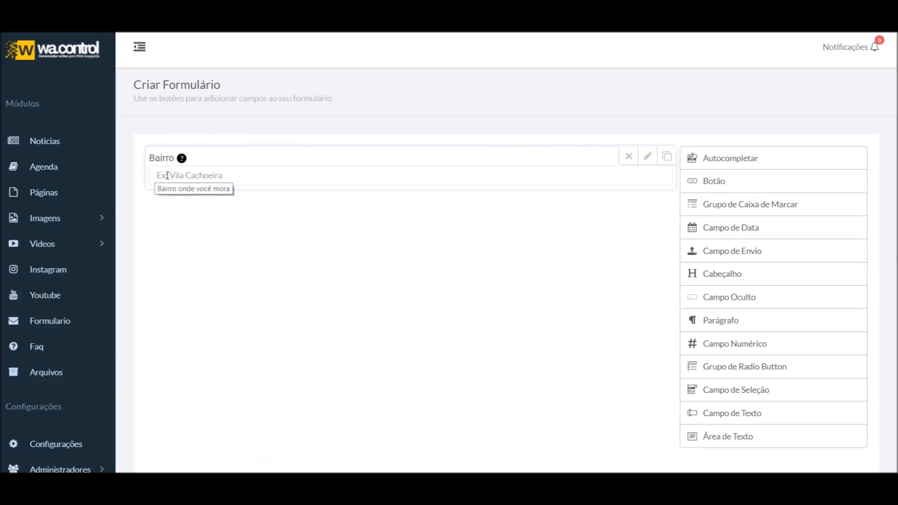
Test the Bairro preview by typing 'dsdd' and erasing all but one 'd'
click(201, 176)
text(dsdd)
key(BackSpace)
key(BackSpace)
key(BackSpace)
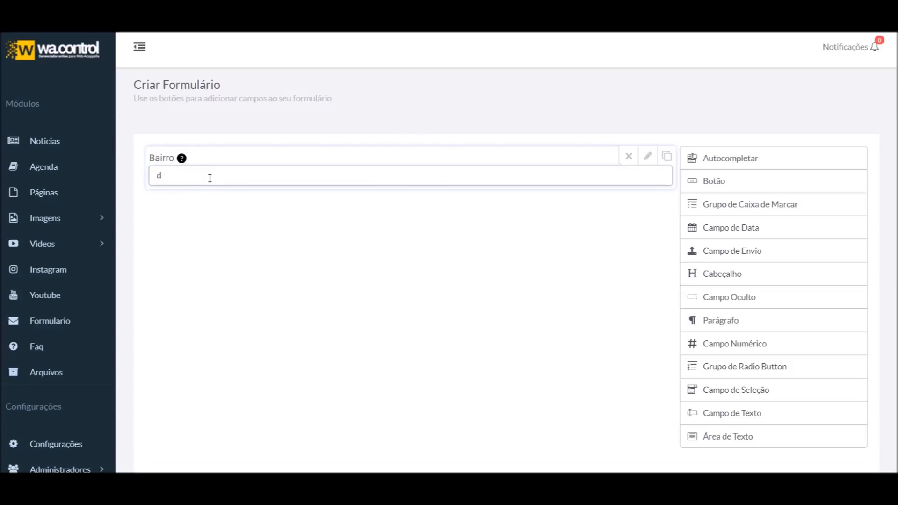
key(BackSpace)
Leave the preview empty and reopen the Bairro field's settings
click(243, 341)
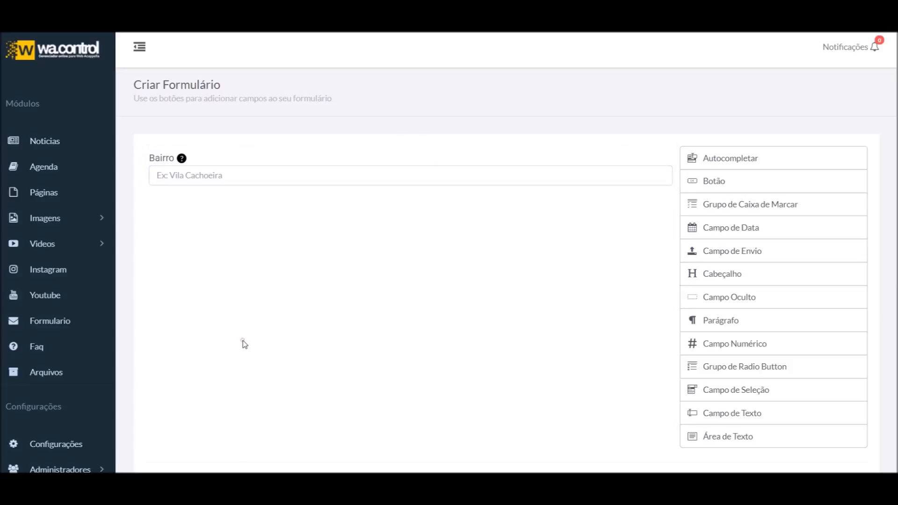
mouse_move(478, 174)
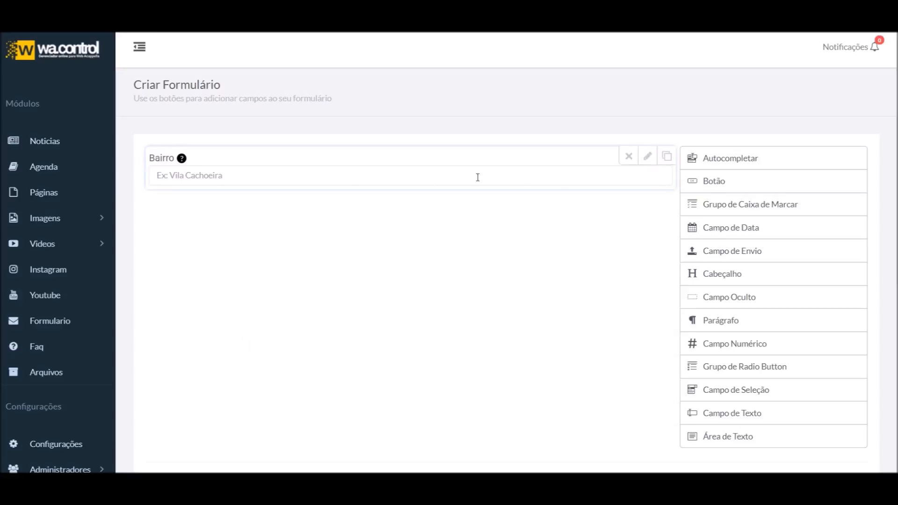
click(648, 162)
scroll(318, 299, down, 1)
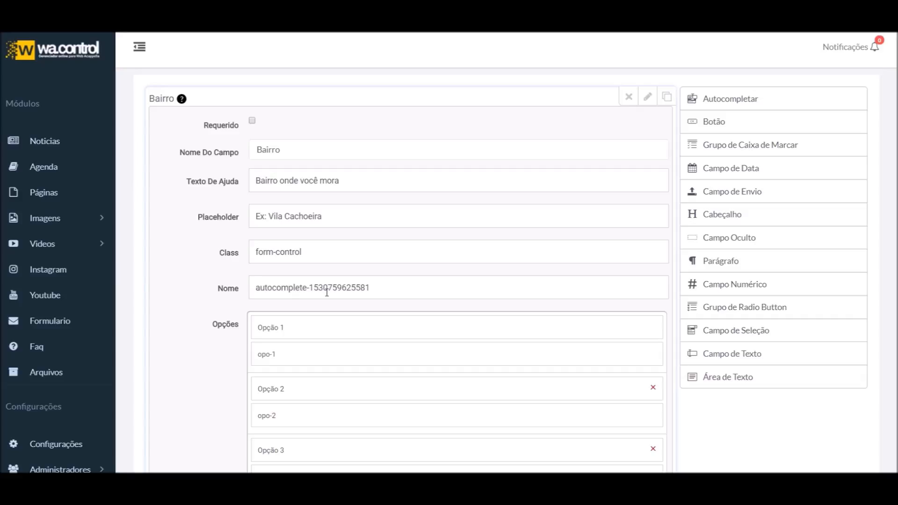
Inspect the Class value form-control, selecting it and dismissing its suggestions
click(326, 243)
triple_click(326, 244)
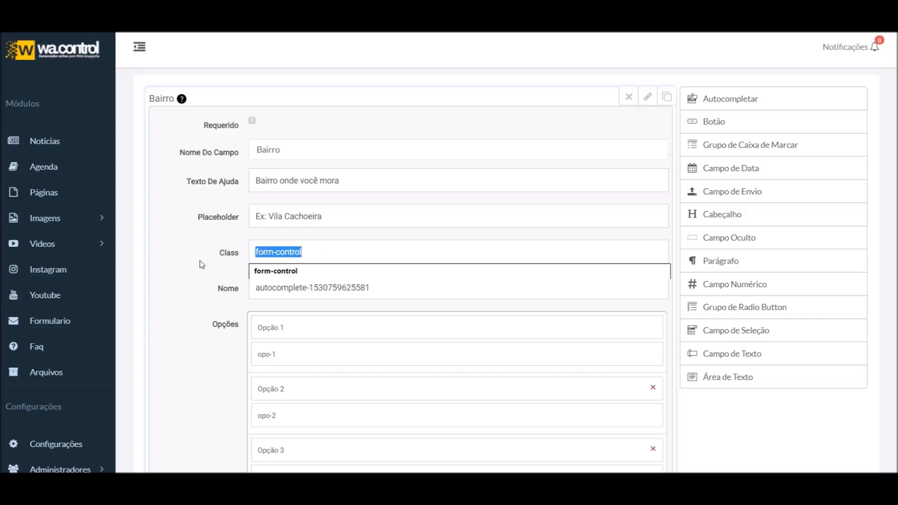
click(200, 260)
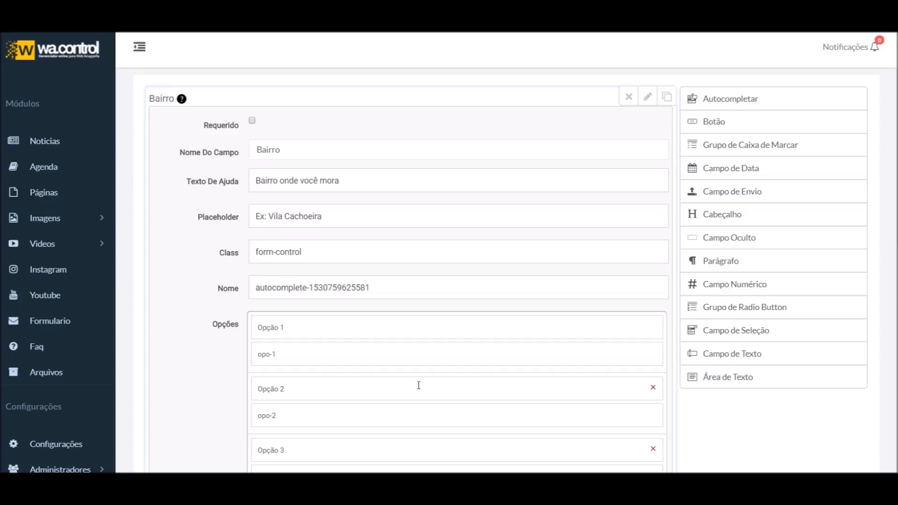
click(227, 255)
double_click(229, 253)
triple_click(333, 248)
click(201, 250)
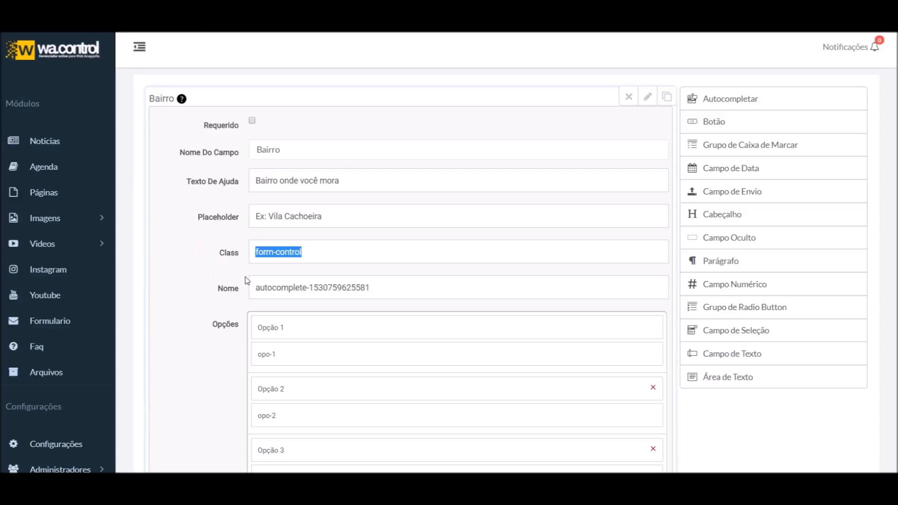
double_click(227, 288)
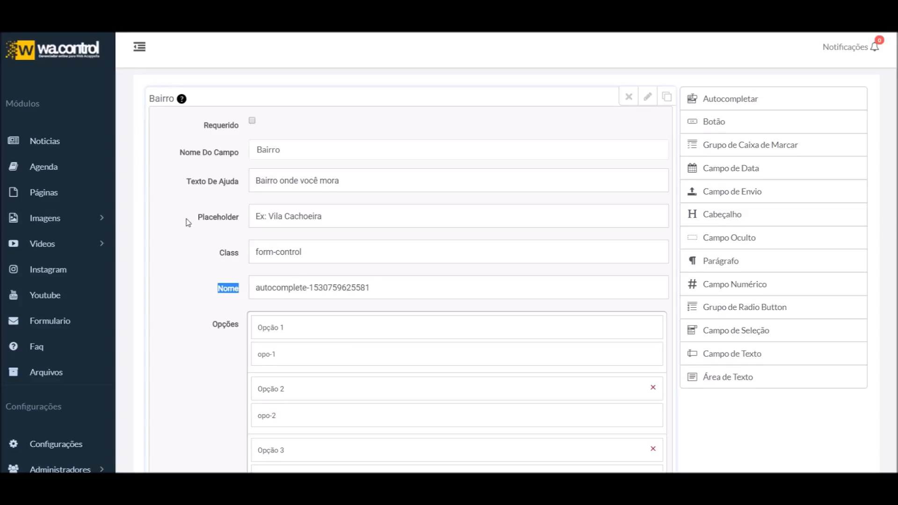
scroll(187, 287, down, 10)
scroll(295, 268, up, 10)
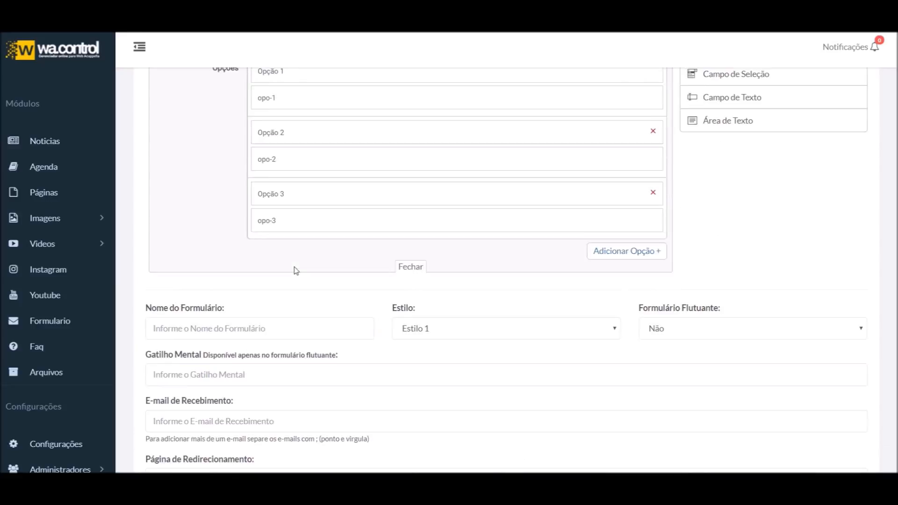
scroll(275, 295, down, 2)
scroll(276, 295, up, 1)
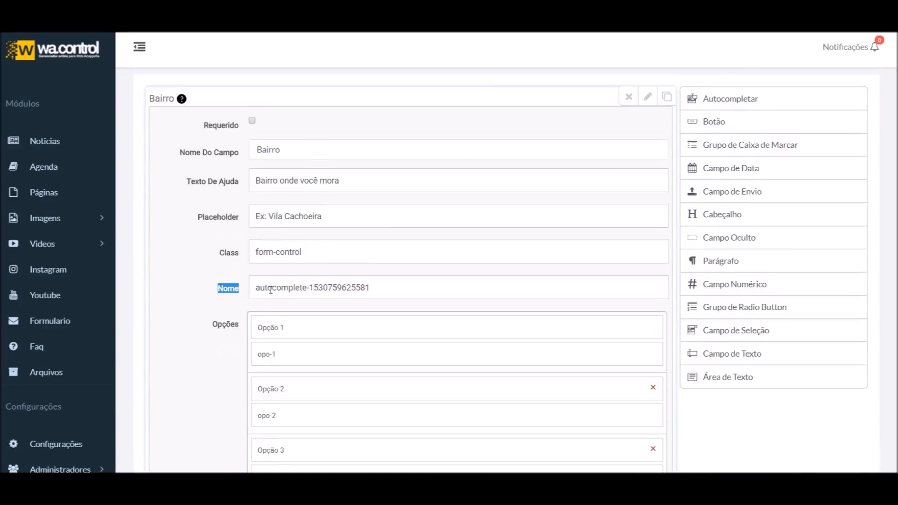
drag(440, 288, 220, 290)
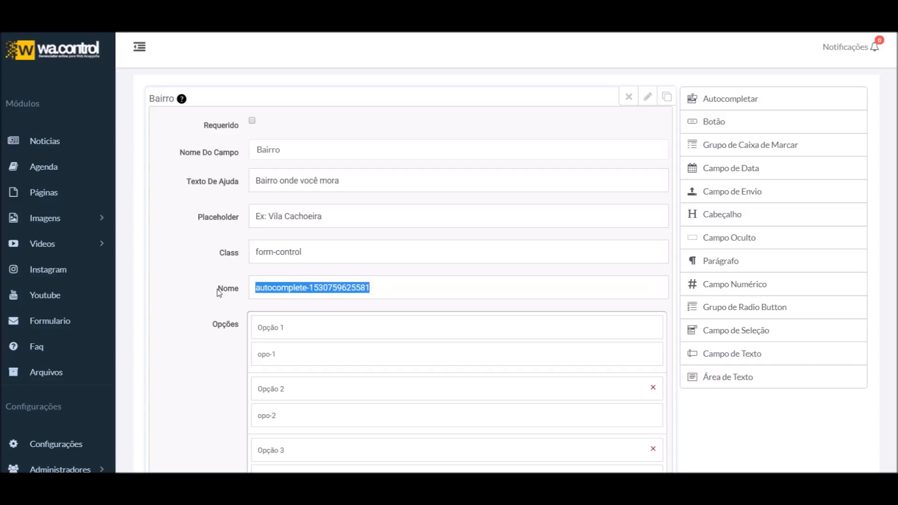
text(bairro)
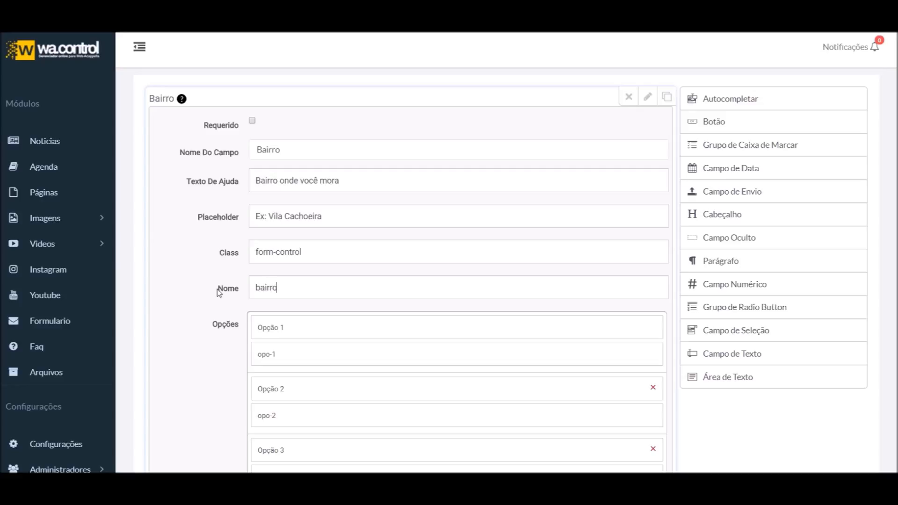
text(-onde-mora)
click(330, 279)
drag(345, 293, 289, 303)
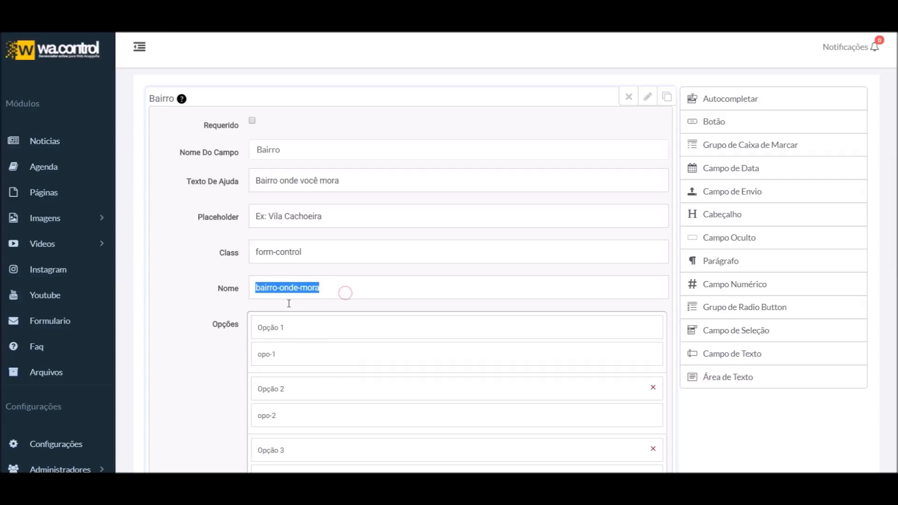
scroll(285, 291, down, 1)
scroll(268, 309, up, 1)
double_click(227, 288)
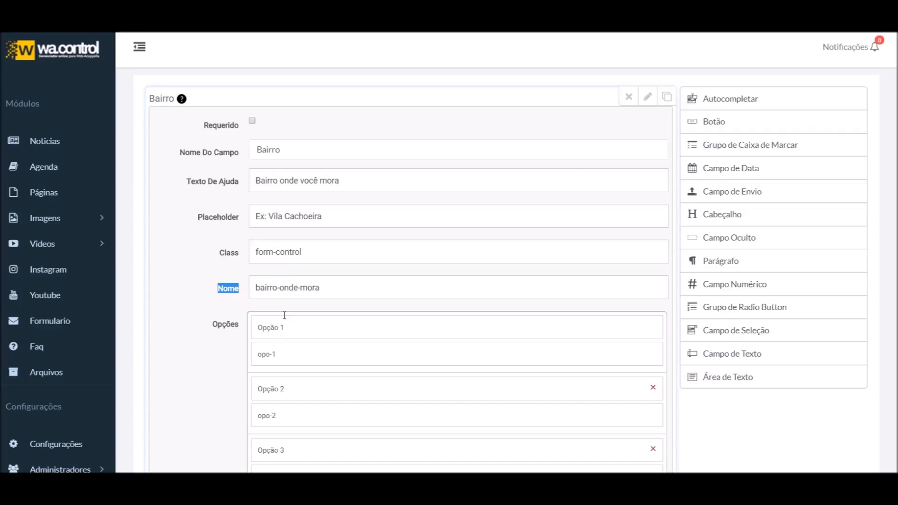
triple_click(327, 287)
scroll(191, 309, down, 1)
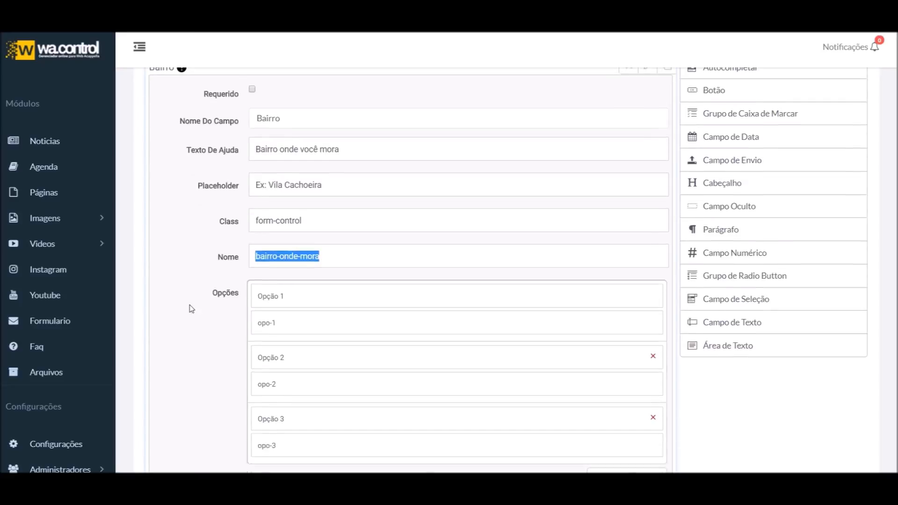
Delete Opção 2 and Opção 3, adding two blank option rows
scroll(195, 331, up, 2)
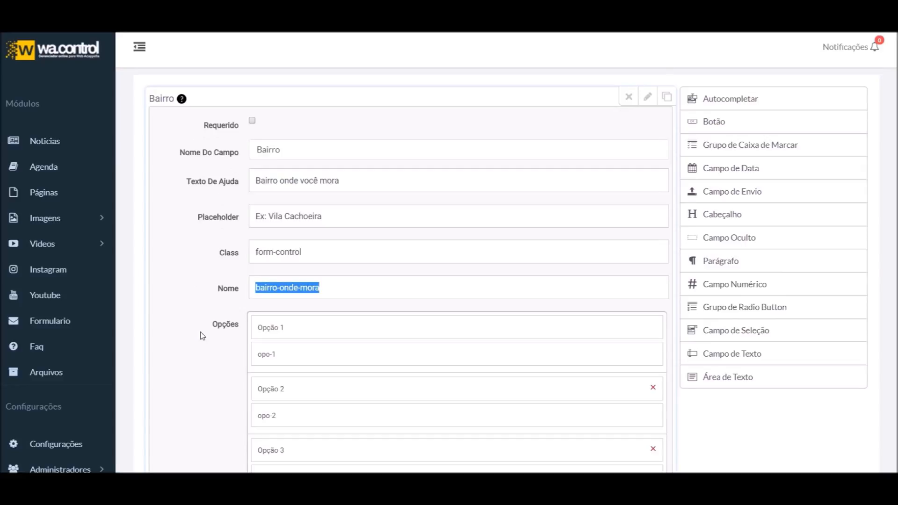
scroll(515, 352, down, 2)
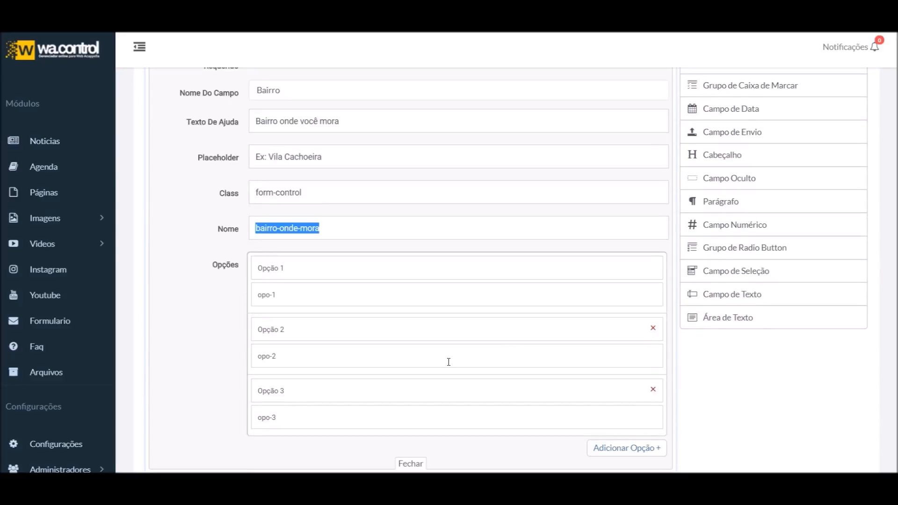
click(653, 328)
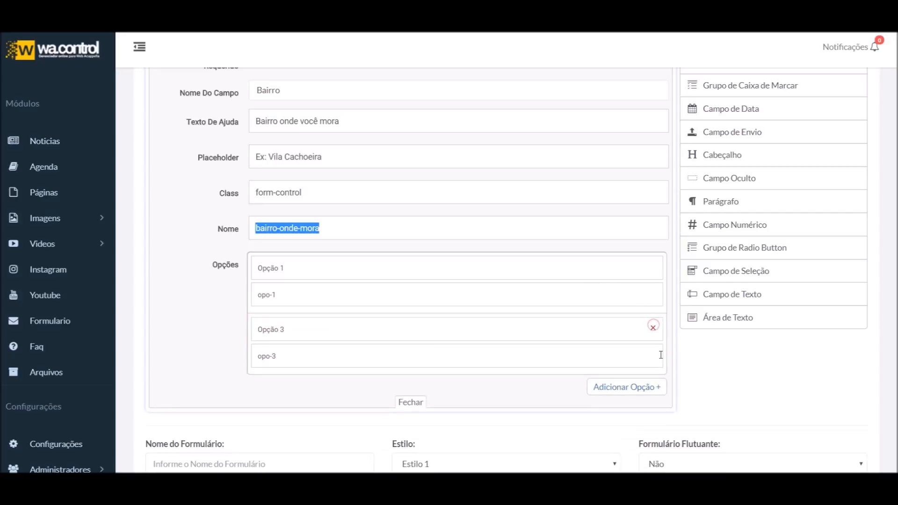
click(657, 329)
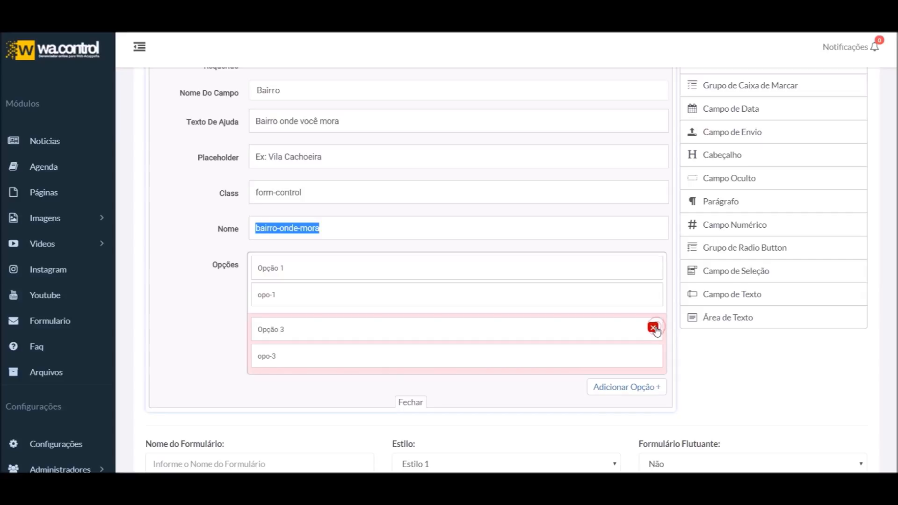
click(620, 389)
click(652, 328)
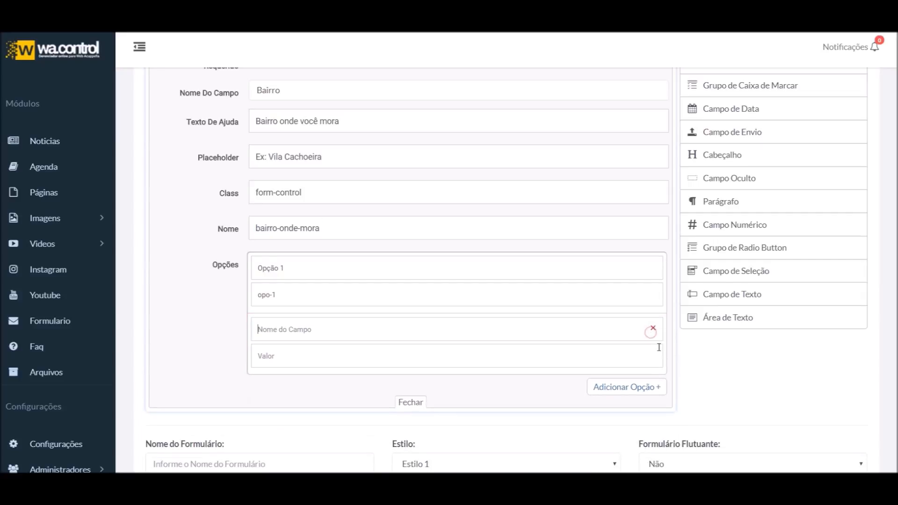
click(641, 387)
Add a third blank option row, removing one surplus empty row
scroll(637, 395, down, 4)
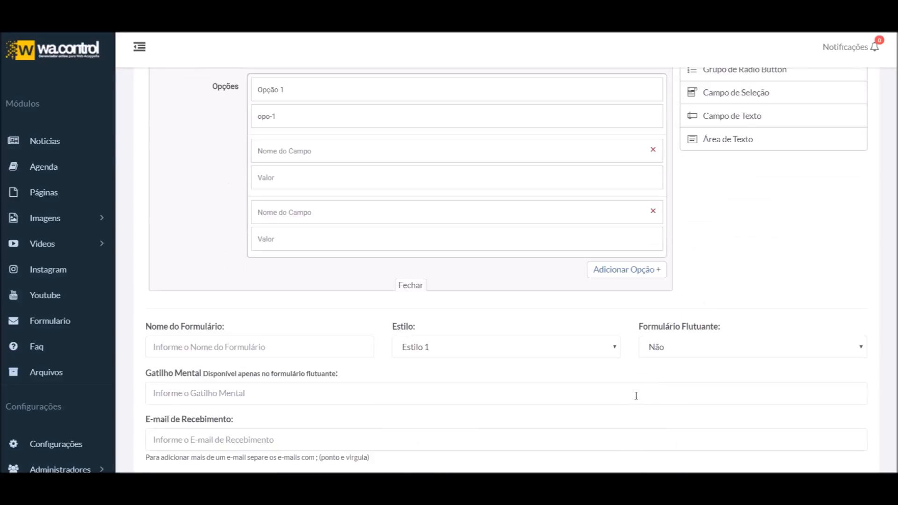
click(622, 270)
scroll(592, 341, up, 3)
scroll(573, 327, down, 2)
scroll(573, 307, up, 2)
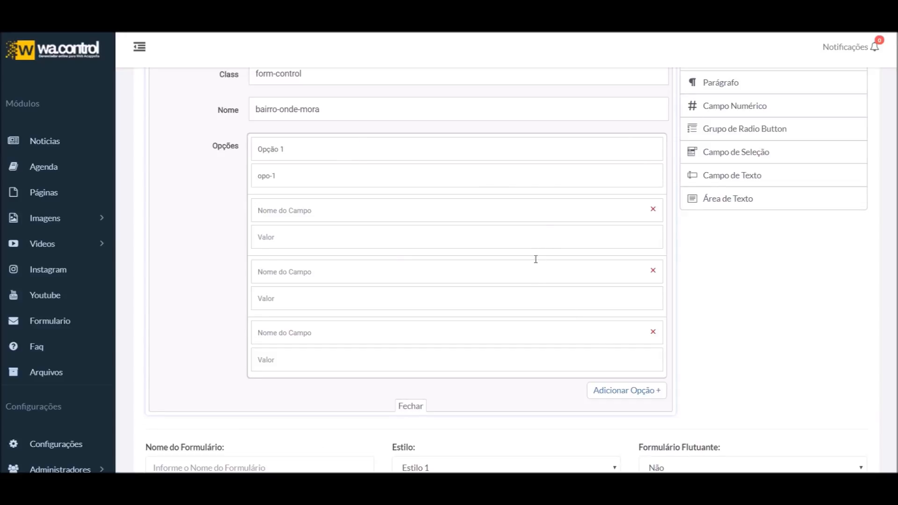
click(649, 391)
click(653, 332)
scroll(250, 230, up, 3)
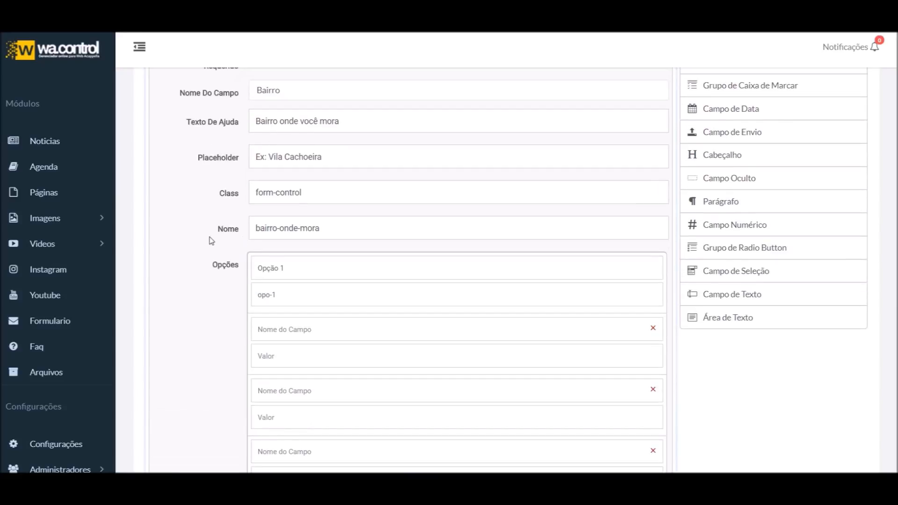
scroll(295, 301, up, 3)
scroll(288, 314, down, 4)
scroll(288, 314, down, 1)
Clear the Opção 1 label and opo-1 value, naming the options Cachoeira and Limão
drag(282, 210, 210, 218)
key(BackSpace)
drag(283, 234, 201, 259)
key(BackSpace)
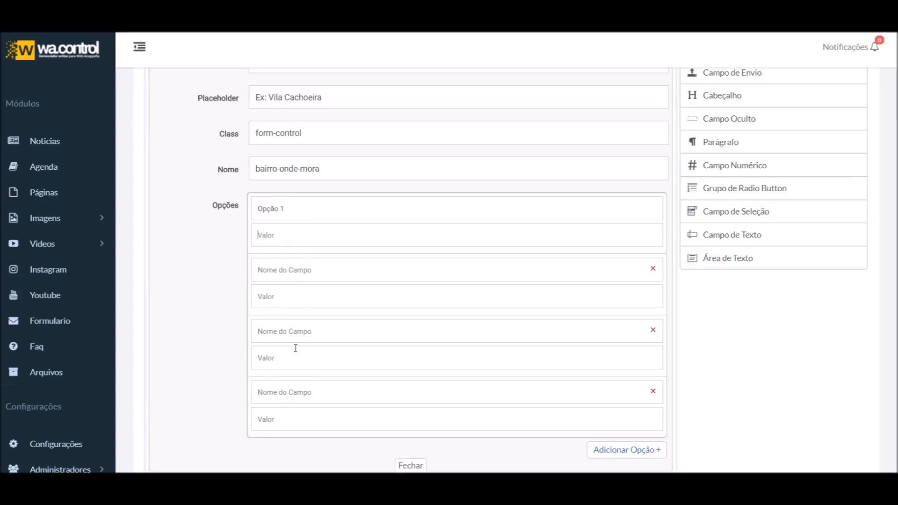
drag(322, 206, 220, 214)
text(c)
text(Limão)
Name the third option Freguesia, fixing the Frequesia typo
click(310, 329)
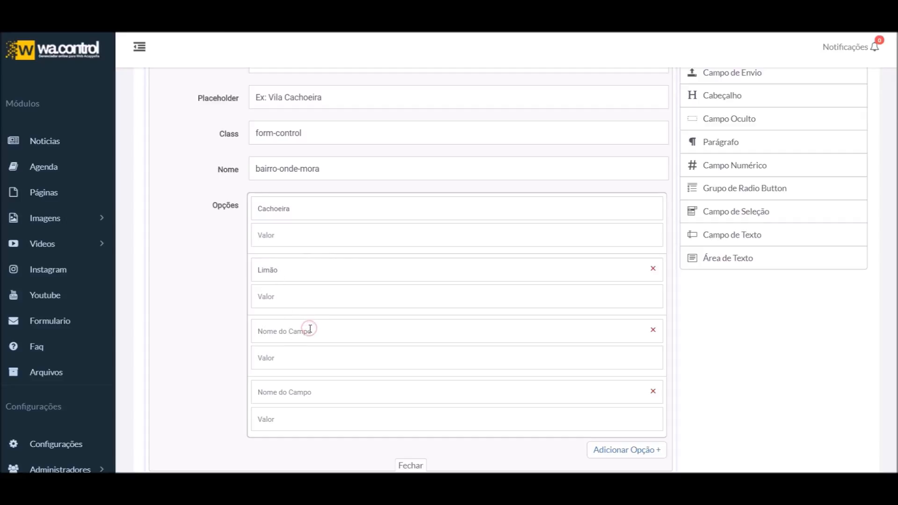
text(Fre)
text(F)
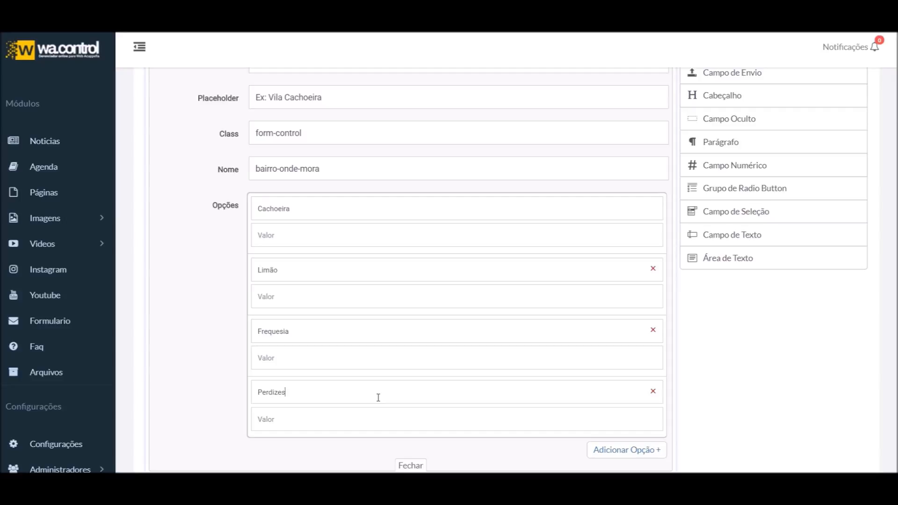
click(271, 332)
key(BackSpace)
text(g)
Add two extra option rows and delete them, leaving no spare empty option
scroll(421, 384, down, 1)
click(628, 392)
scroll(630, 370, down, 2)
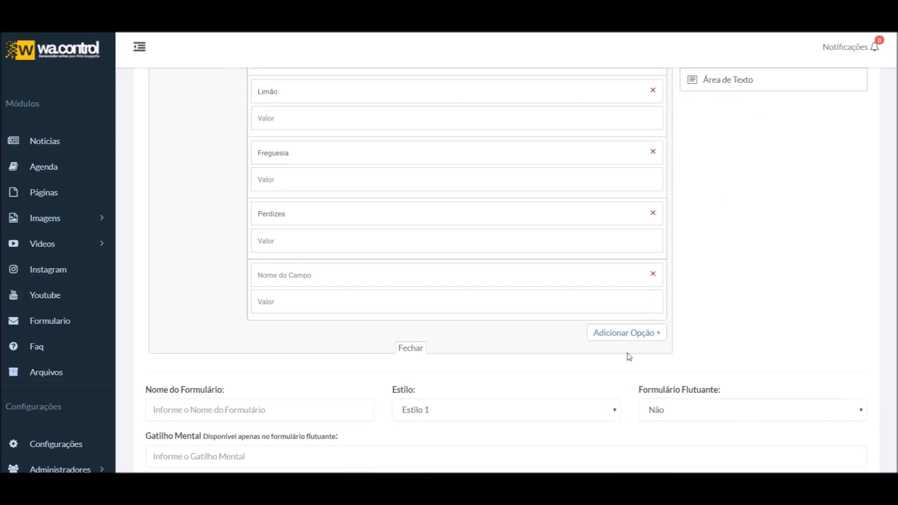
click(633, 331)
click(653, 274)
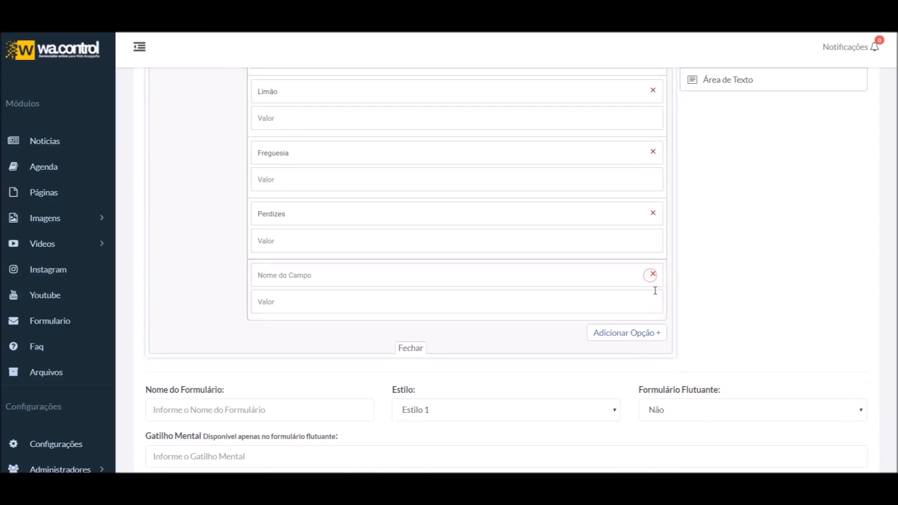
click(653, 274)
scroll(480, 355, up, 5)
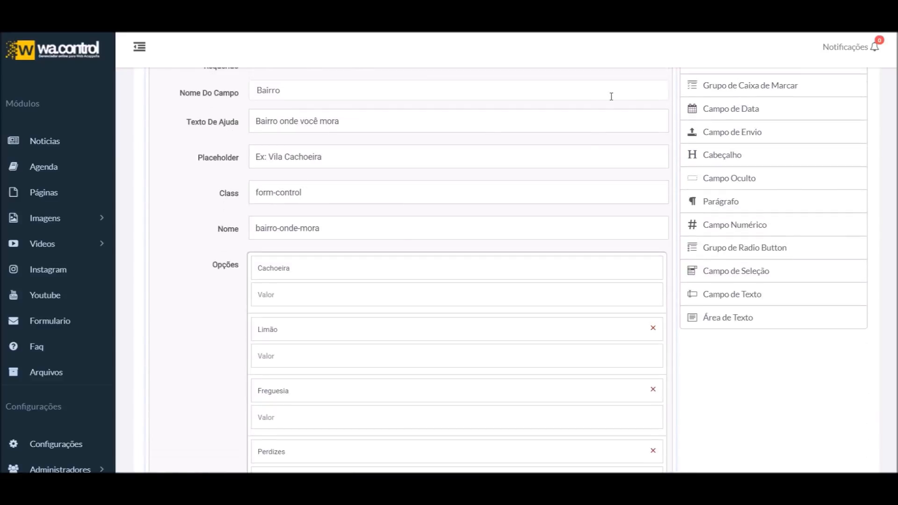
Reopen and review the Bairro settings, then collapse them to the preview
scroll(604, 174, up, 3)
click(646, 155)
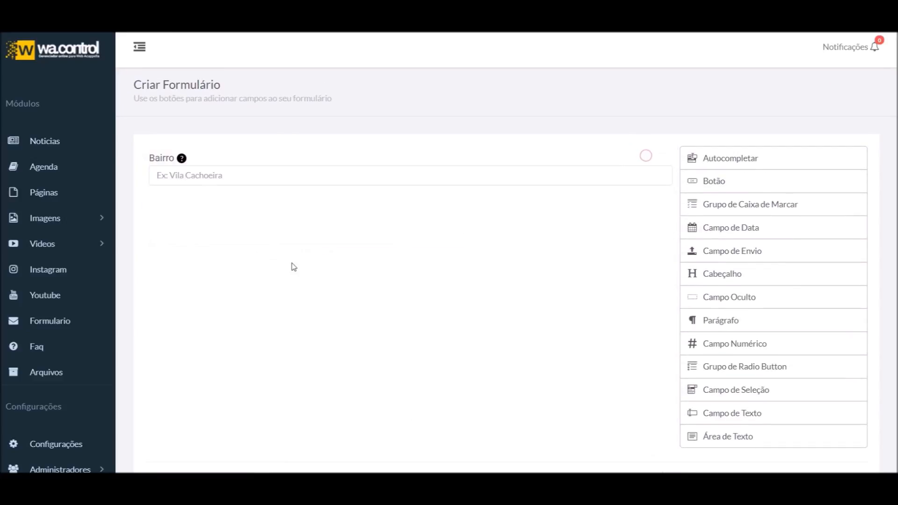
click(648, 156)
scroll(323, 183, down, 1)
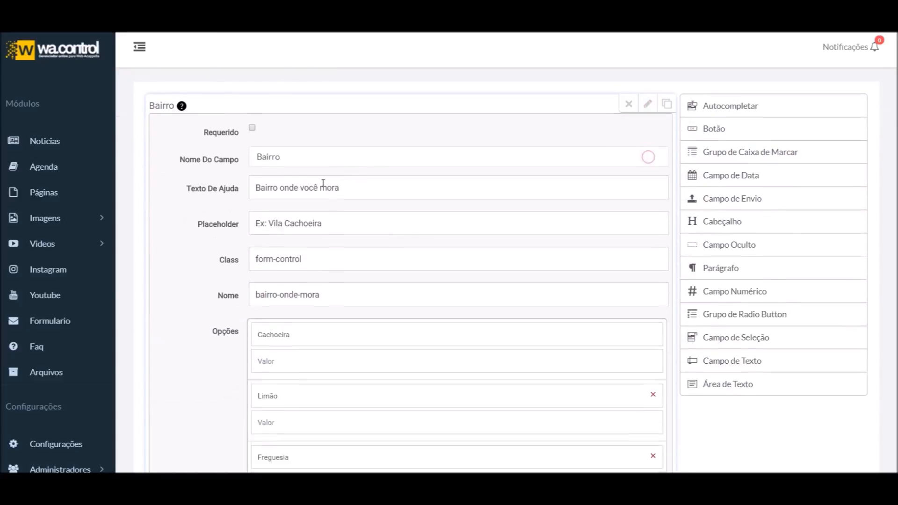
scroll(271, 242, down, 1)
scroll(292, 380, down, 1)
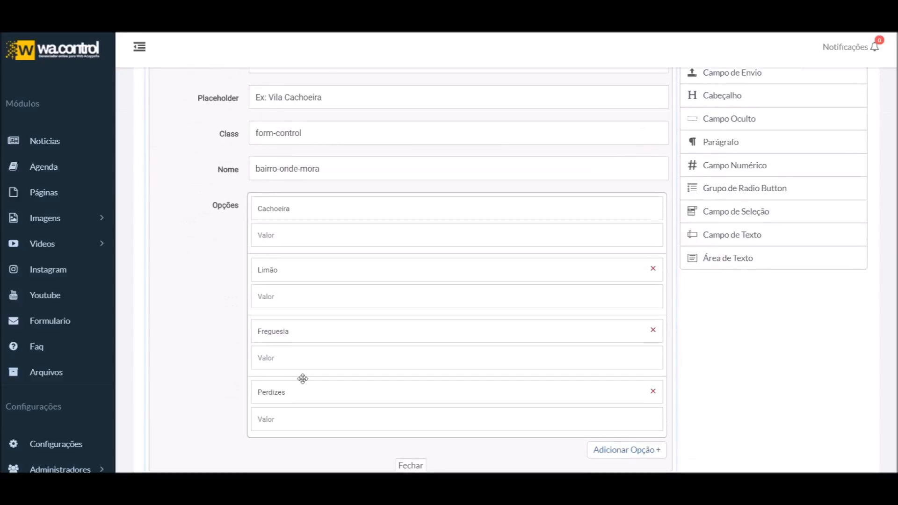
scroll(493, 257, up, 4)
click(646, 159)
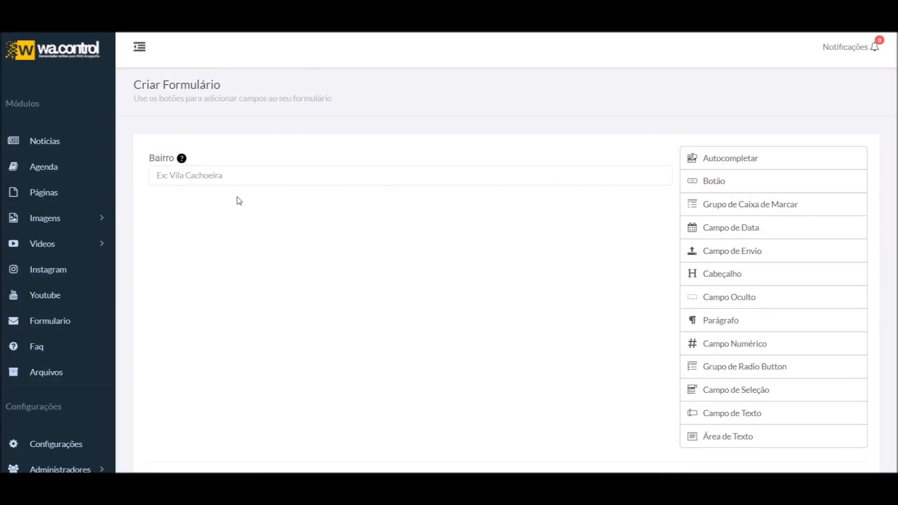
Test Bairro autocomplete by typing l, c, then f in the preview, clearing between
click(228, 177)
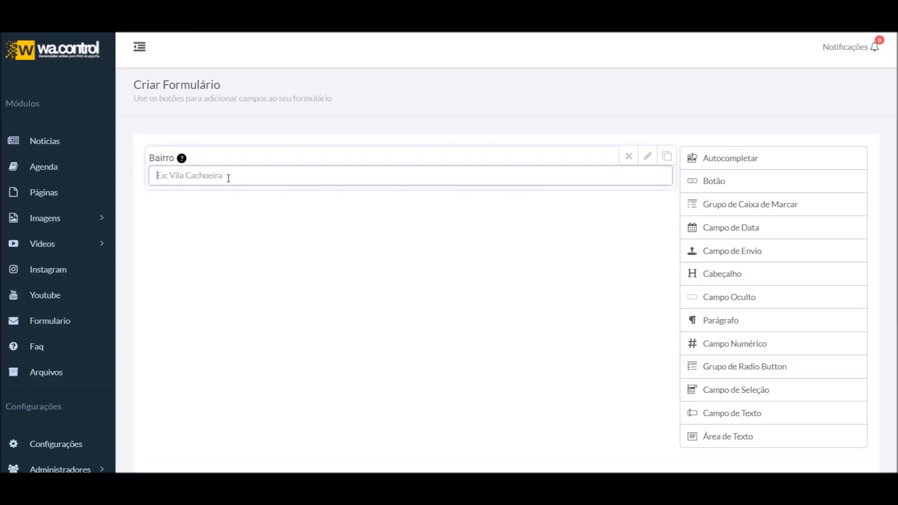
text(l)
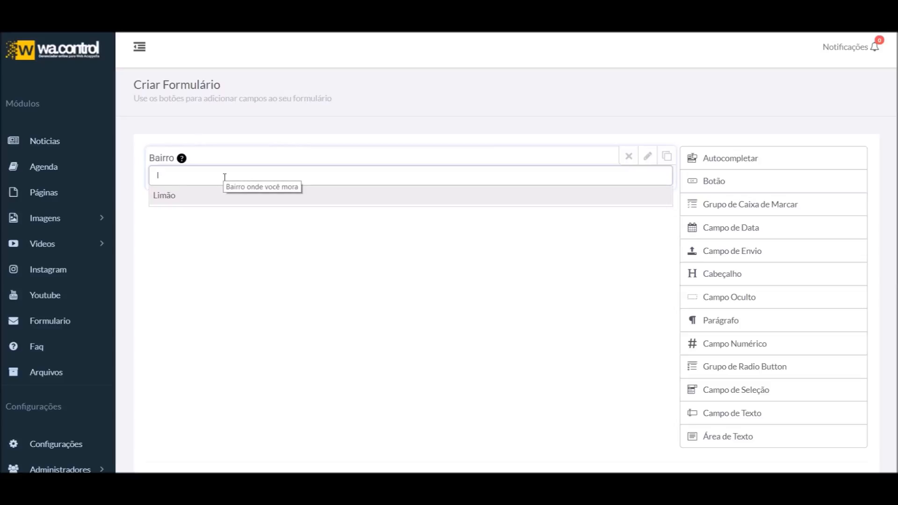
key(BackSpace)
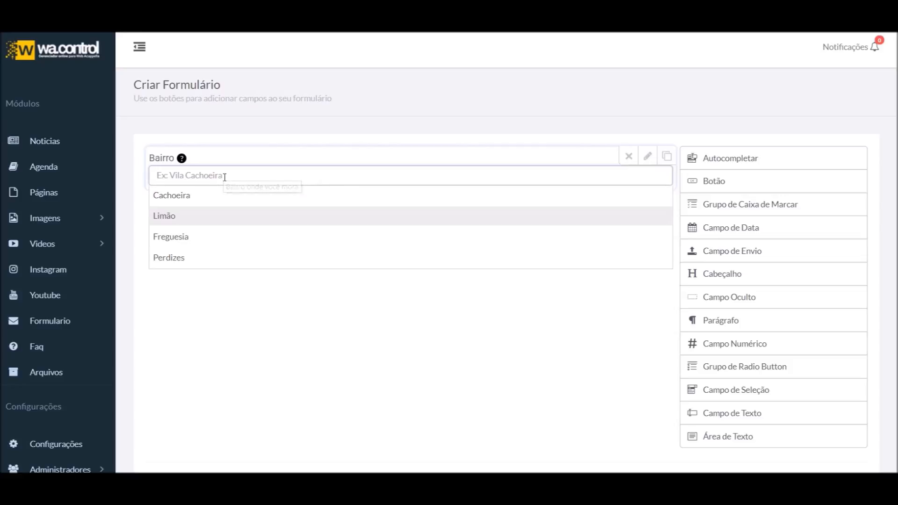
text(c)
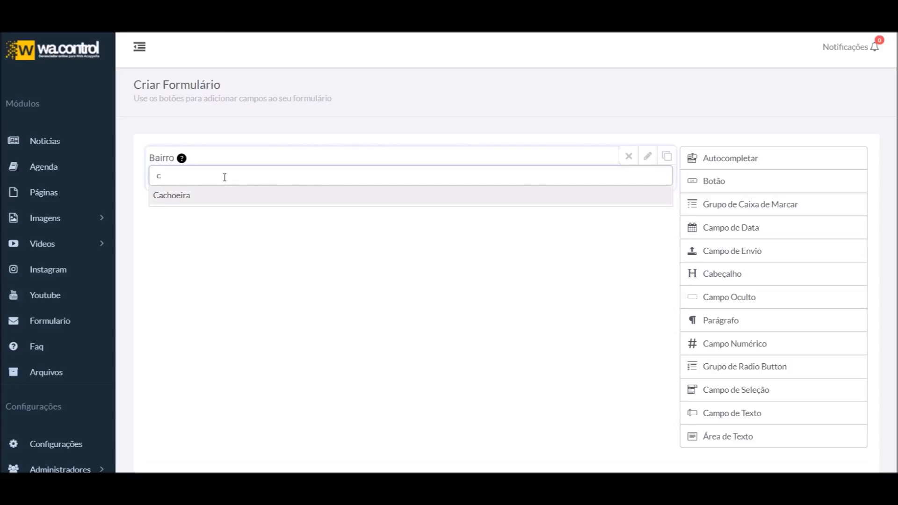
key(BackSpace)
text(f)
Add a new option row below Perdizes named Feliz, then collapse the settings
click(648, 160)
scroll(481, 304, down, 5)
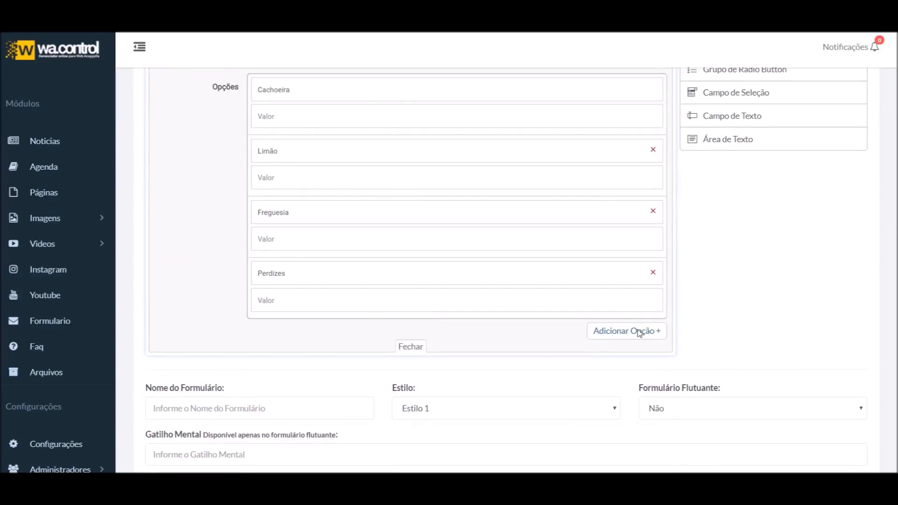
click(627, 336)
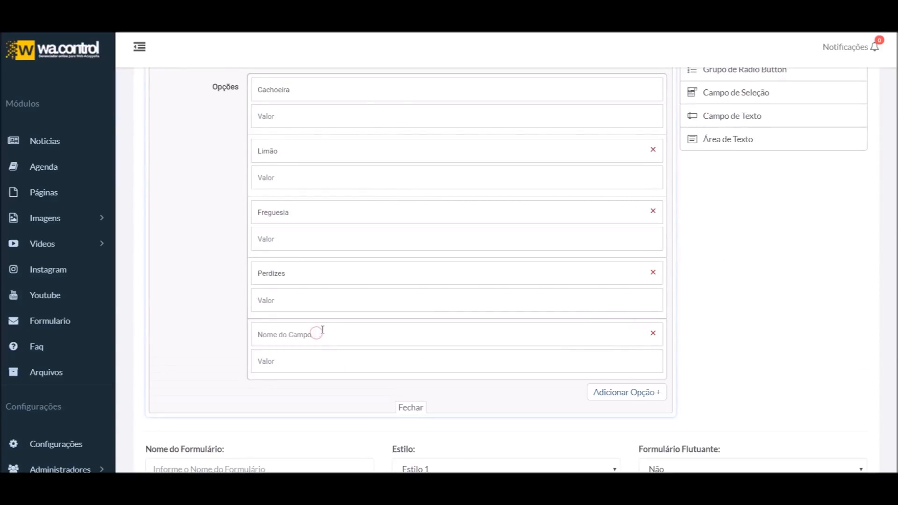
click(323, 330)
text(P)
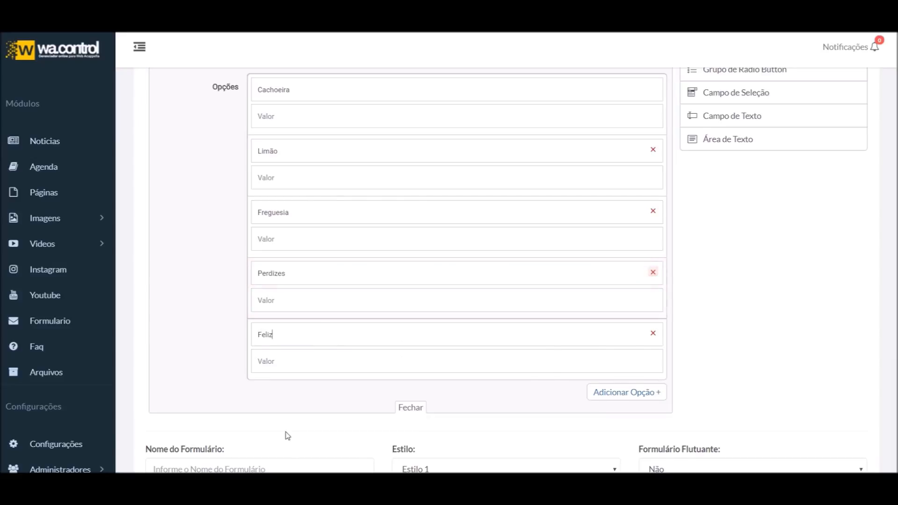
scroll(607, 181, up, 3)
scroll(594, 233, down, 3)
scroll(648, 107, up, 3)
scroll(648, 107, up, 3)
click(648, 154)
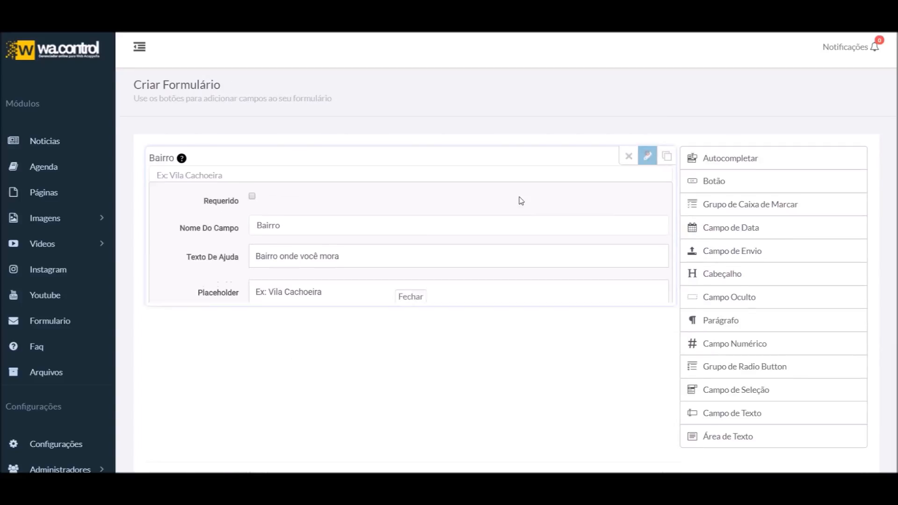
Type f in the Bairro preview to see Freguesia and Feliz suggested, then clear it
click(234, 177)
text(f)
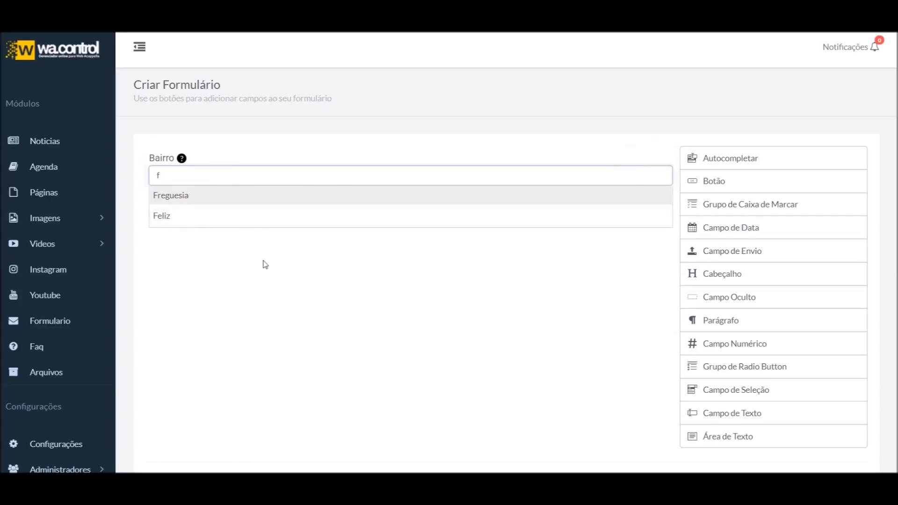
key(BackSpace)
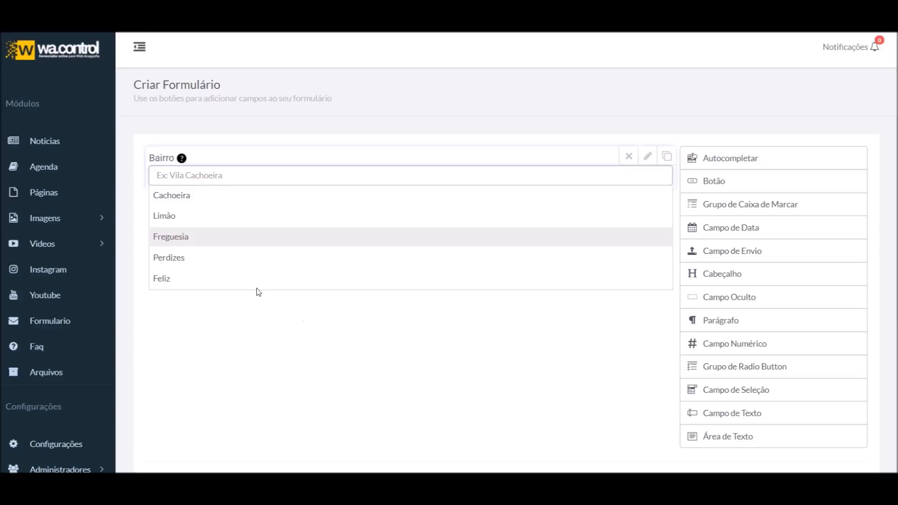
click(336, 358)
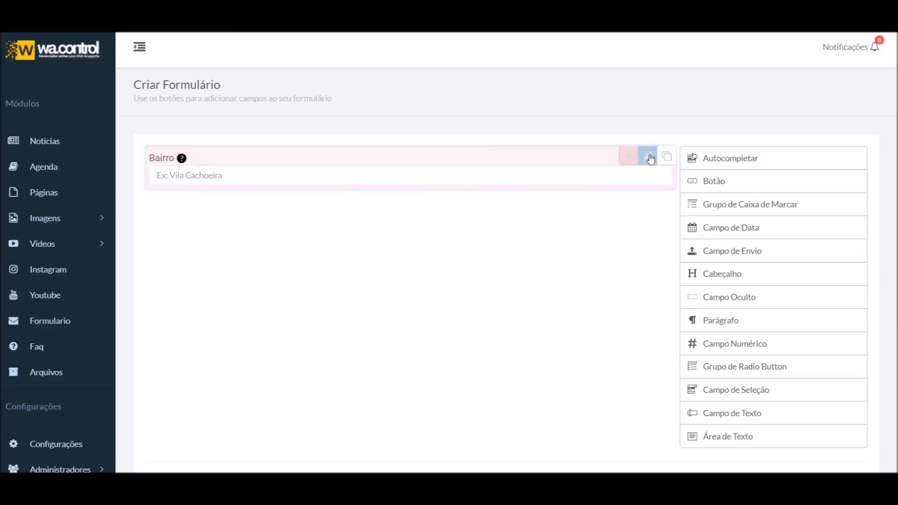
Reopen the Bairro settings and scroll through its five options
click(648, 157)
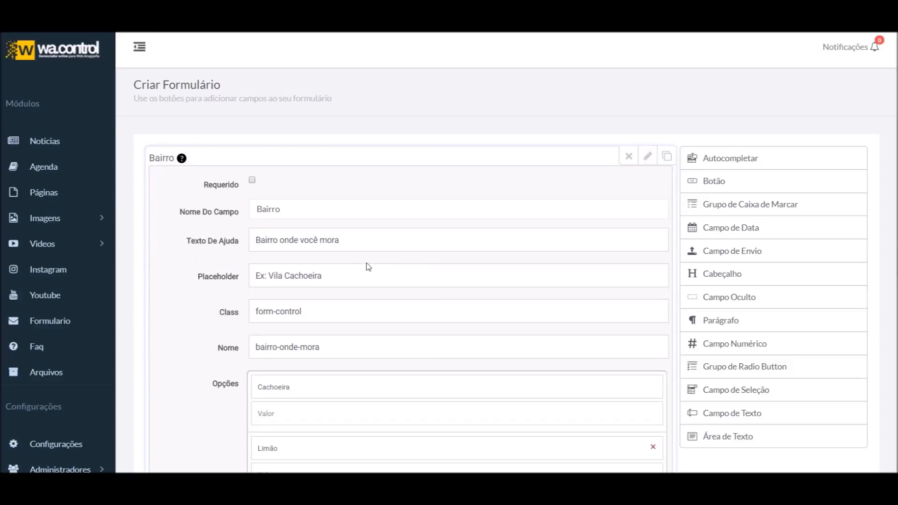
scroll(367, 264, down, 2)
scroll(367, 265, down, 2)
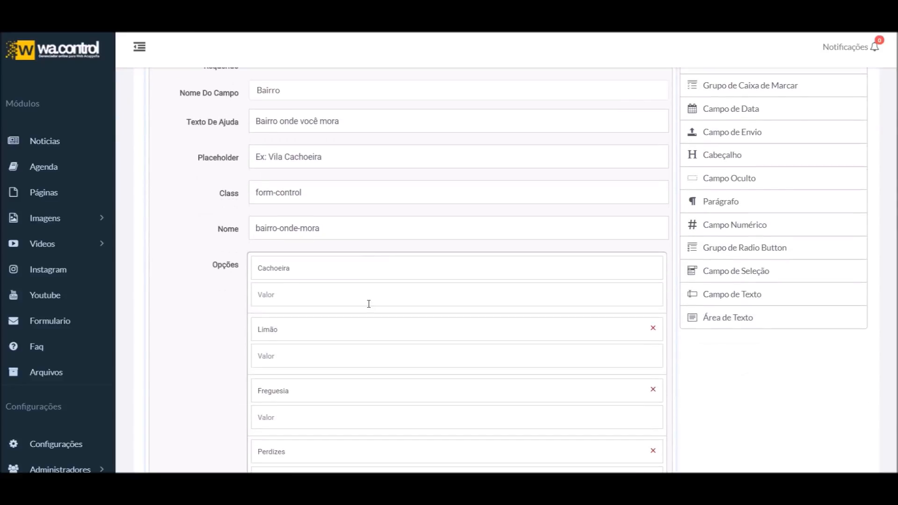
scroll(369, 304, down, 5)
scroll(363, 245, up, 8)
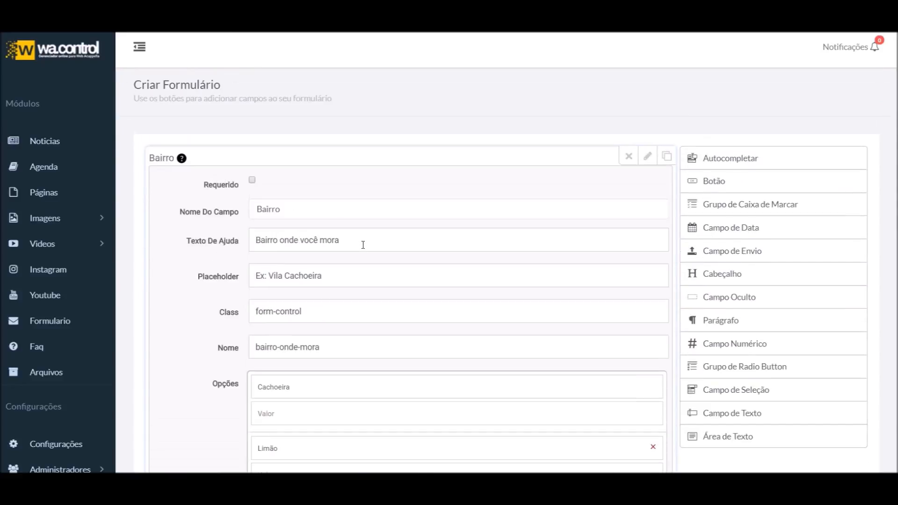
scroll(363, 244, down, 6)
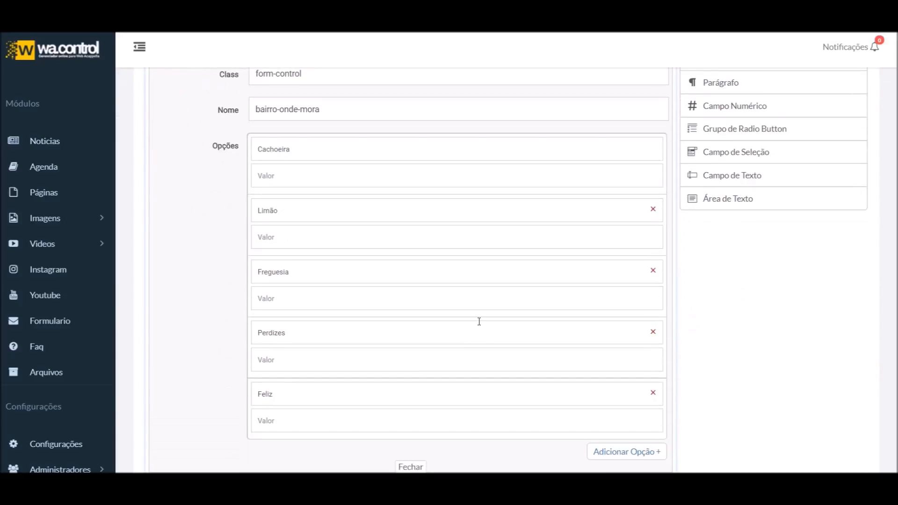
scroll(379, 239, up, 6)
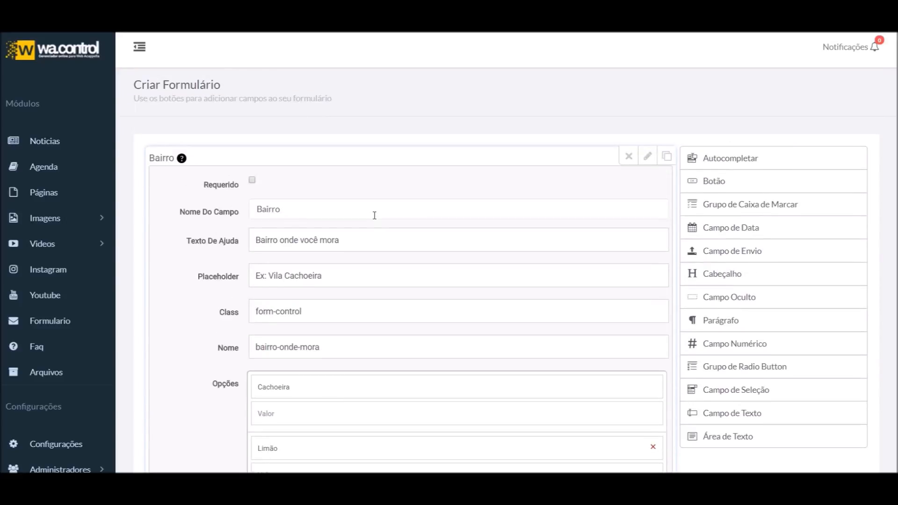
scroll(375, 215, down, 3)
scroll(387, 234, up, 2)
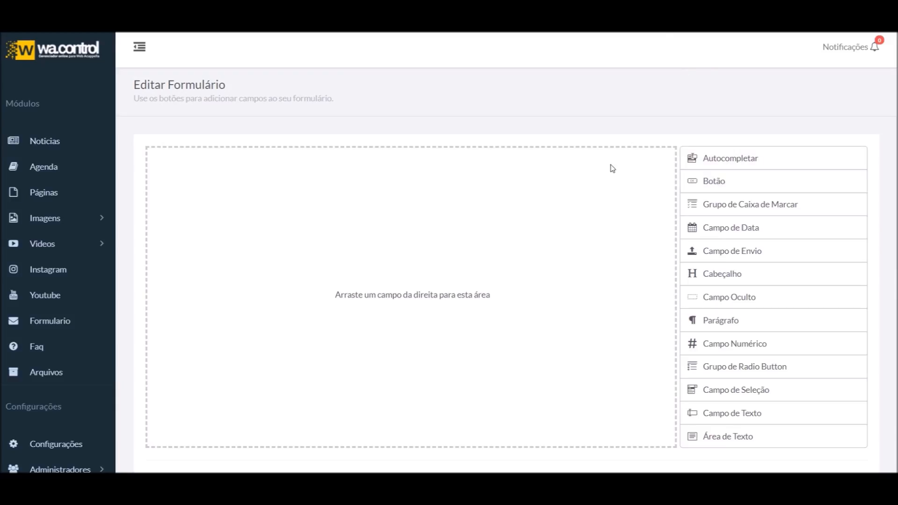
Add a Botão button field to the top of the form
drag(695, 183, 386, 213)
scroll(381, 191, down, 1)
scroll(381, 192, up, 1)
mouse_move(217, 183)
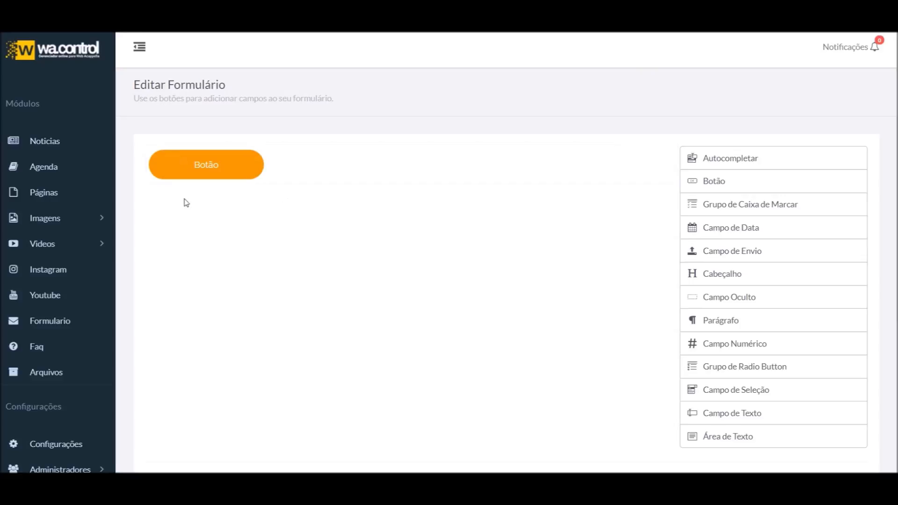
scroll(341, 275, down, 3)
Try form styles Estilo 1, Estilo 2 and Estilo 3, ending on Estilo 3
click(381, 391)
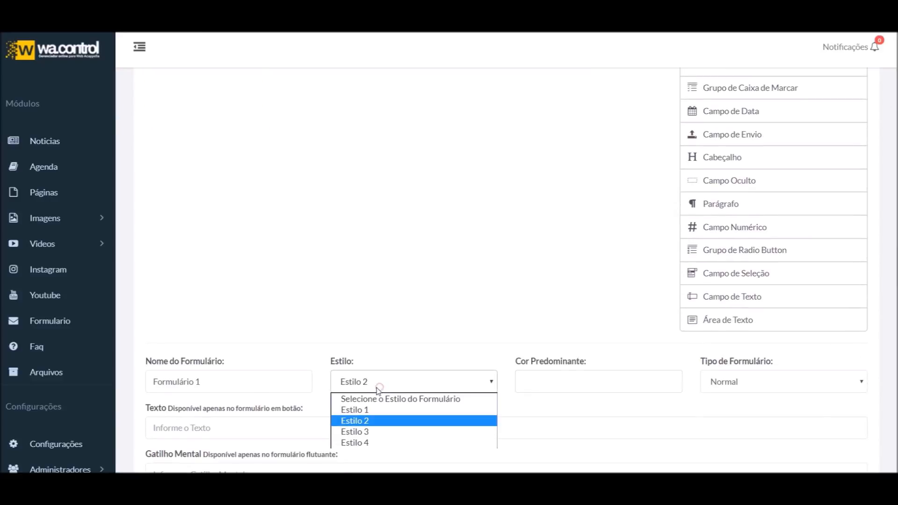
click(367, 412)
scroll(290, 323, up, 5)
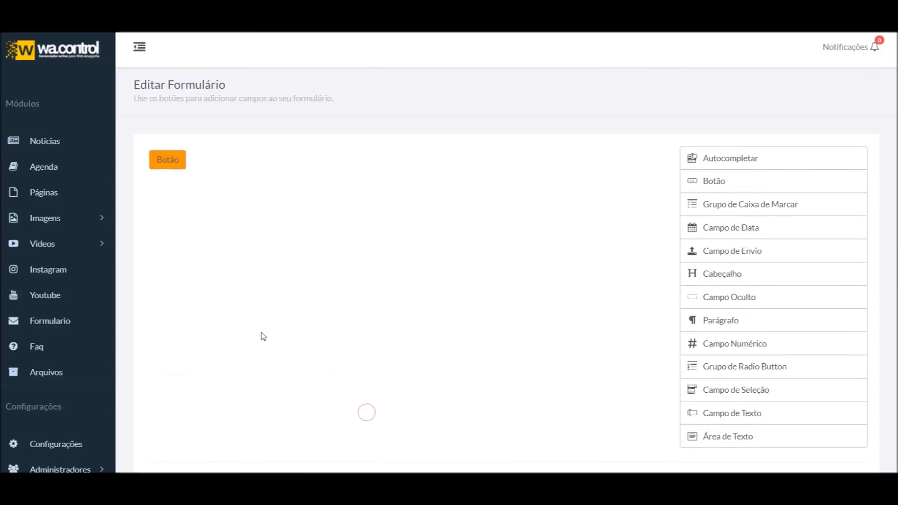
scroll(321, 334, down, 5)
click(360, 264)
click(369, 302)
click(367, 267)
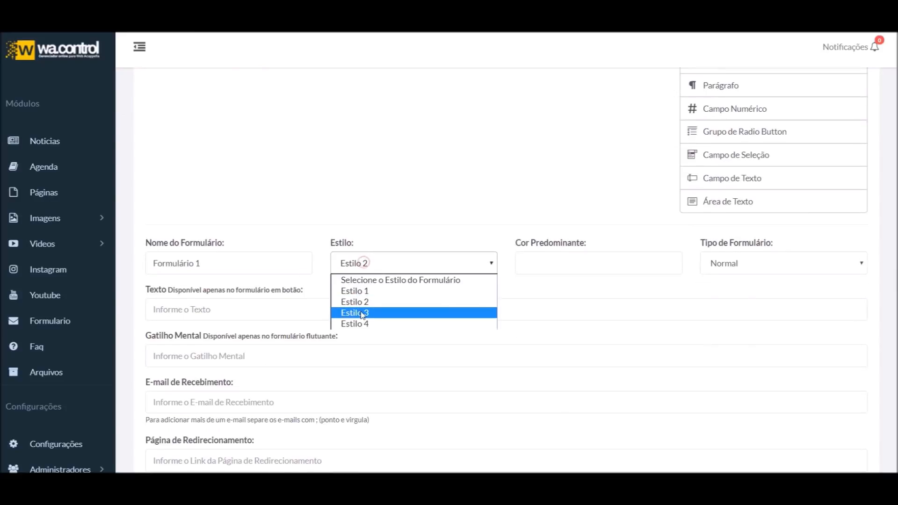
click(367, 262)
scroll(309, 266, up, 5)
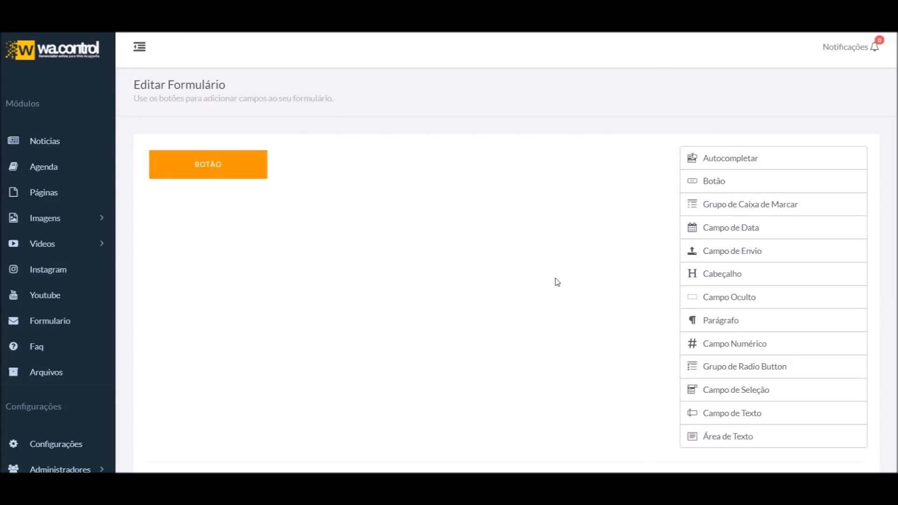
mouse_move(654, 171)
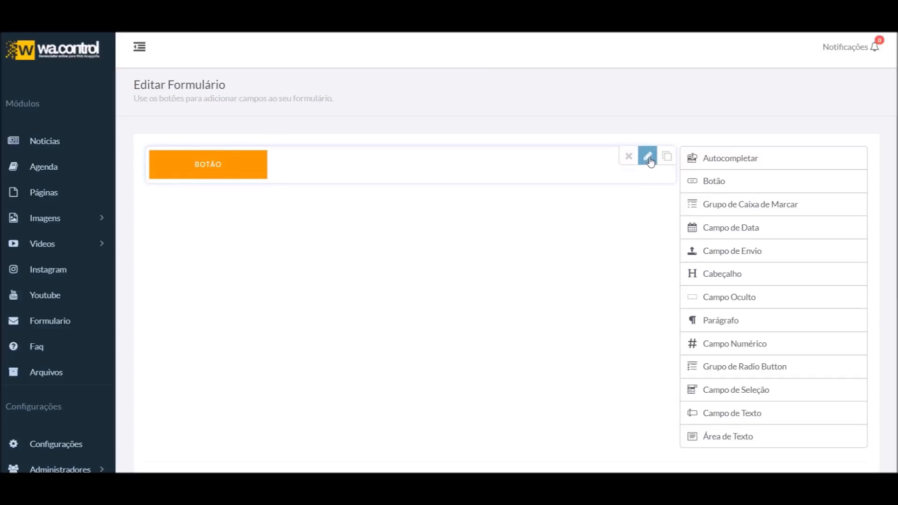
Relabel the button 'Enviar mensagem' and close its field settings
click(648, 158)
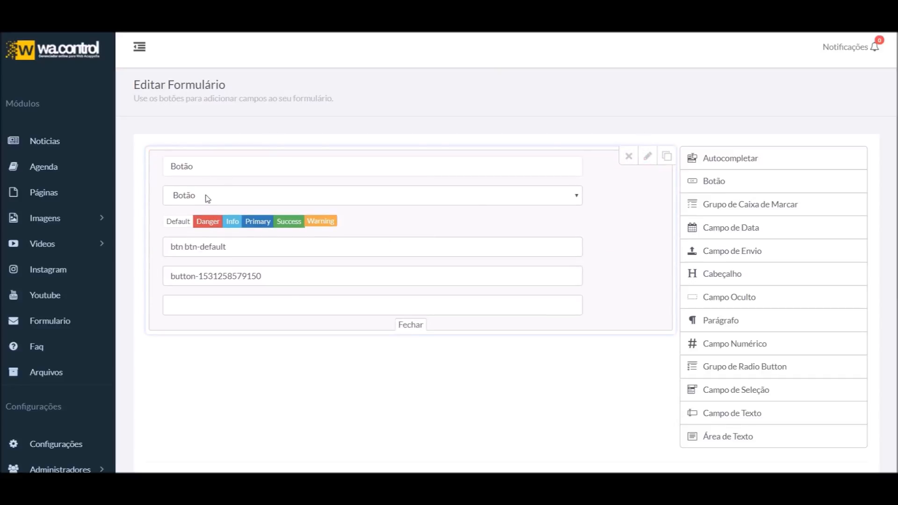
double_click(207, 168)
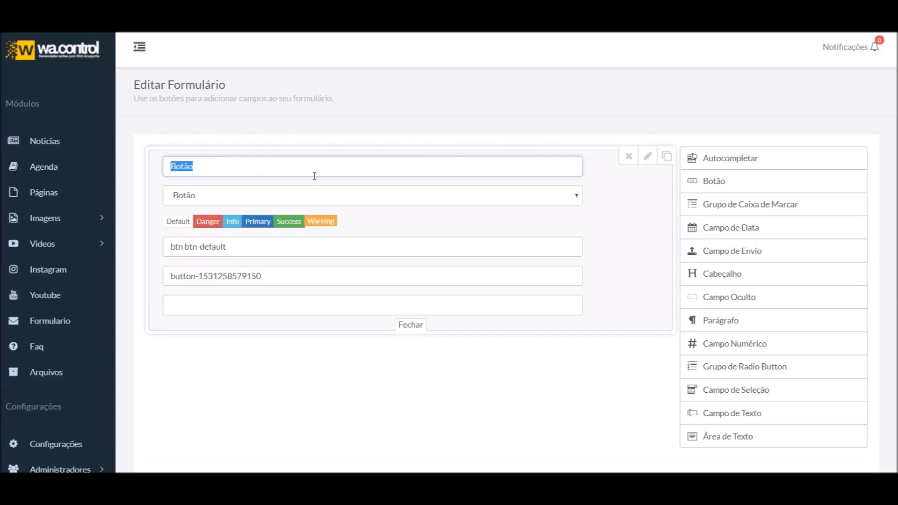
text(e)
click(407, 327)
scroll(345, 277, down, 2)
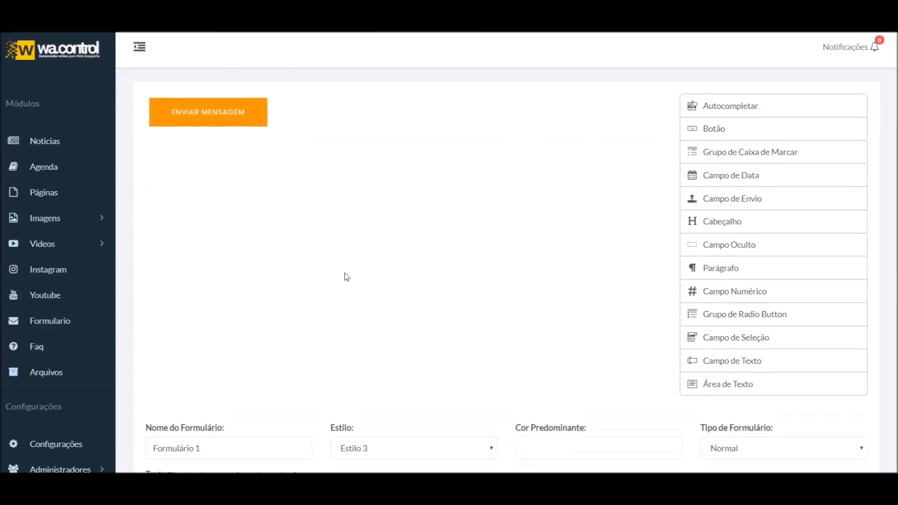
Switch the form style to Estilo 1, then to Estilo 2
click(376, 443)
click(369, 391)
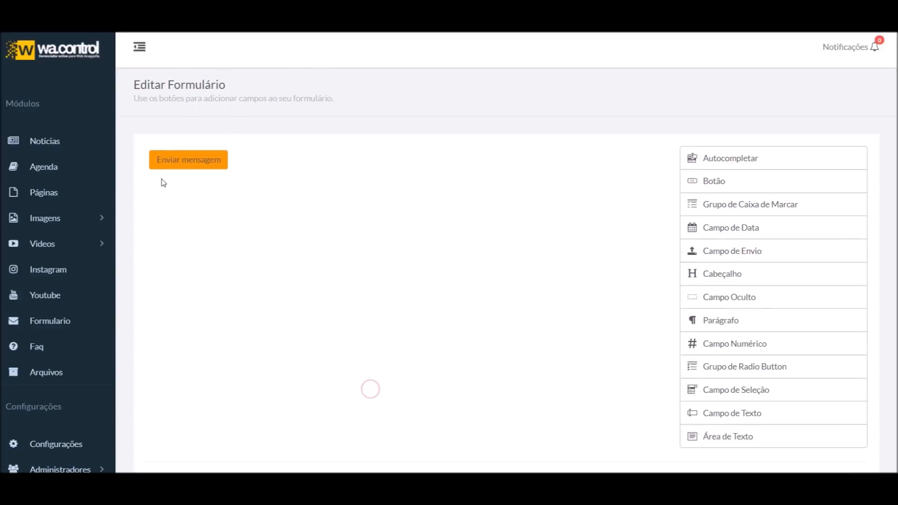
click(382, 388)
click(371, 419)
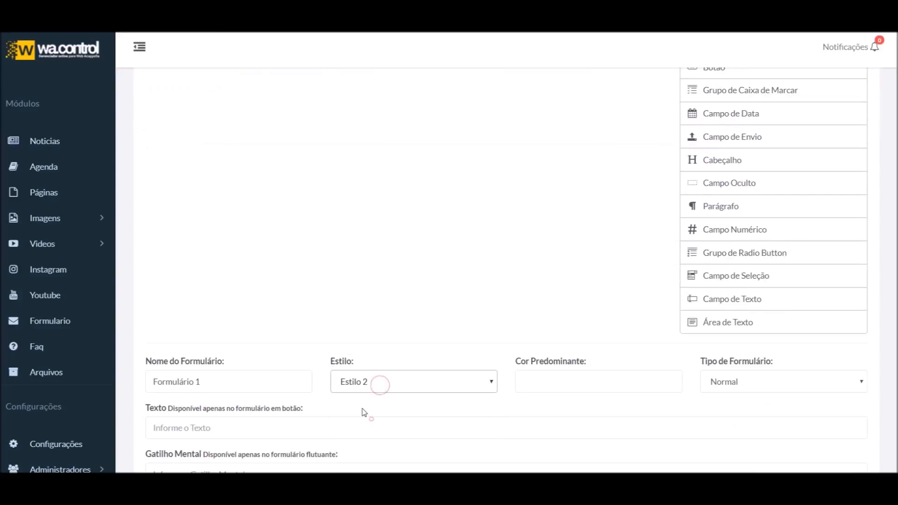
Set the Enviar mensagem button's type to Enviar
mouse_move(661, 172)
click(647, 159)
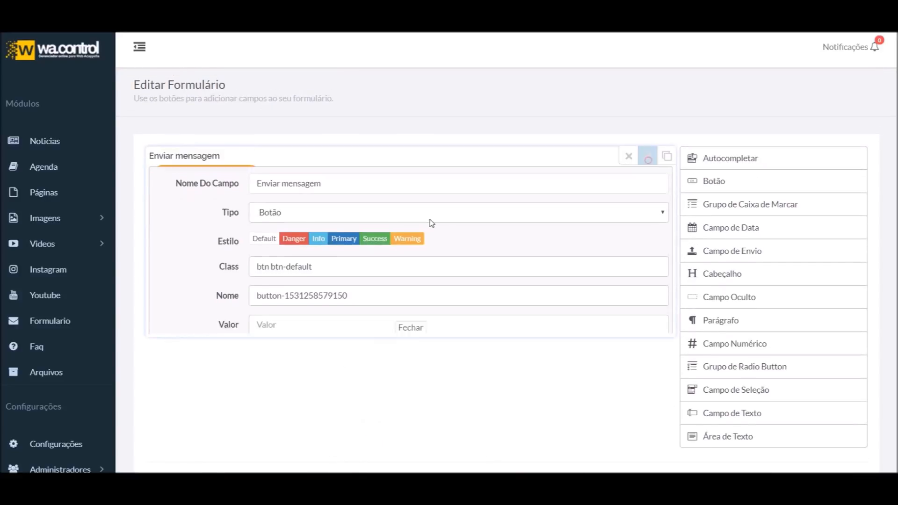
click(301, 212)
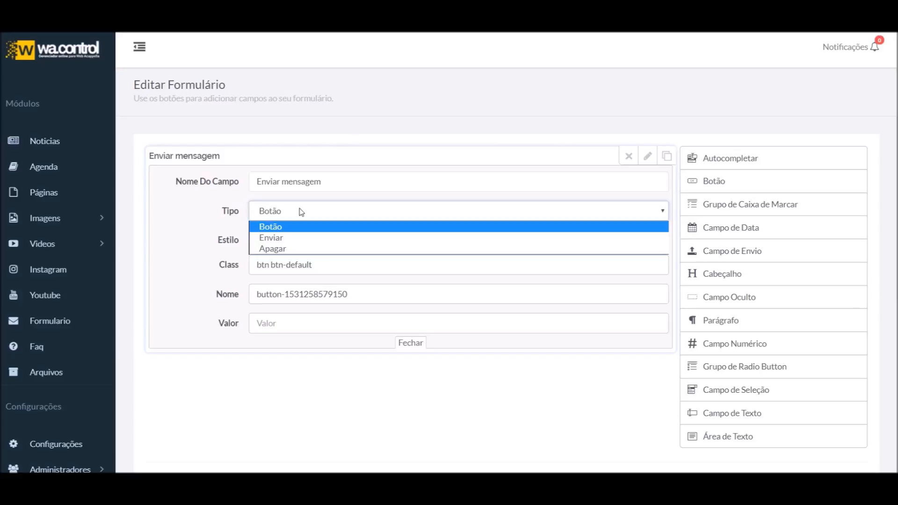
click(279, 237)
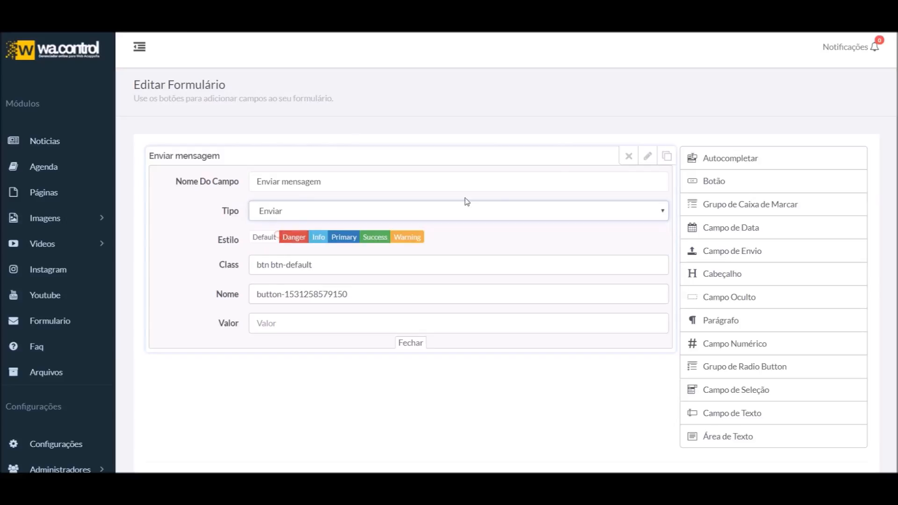
click(646, 157)
scroll(431, 402, down, 4)
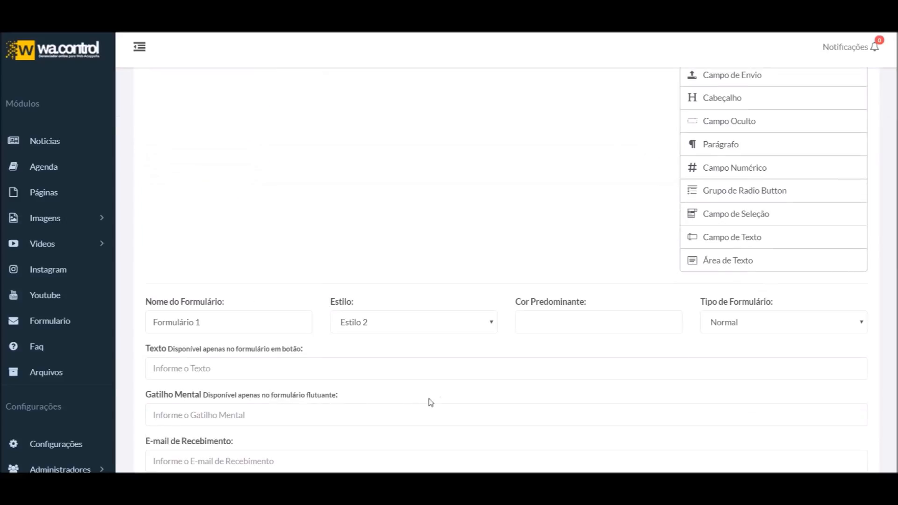
Switch the form style back to Estilo 1 and check the button's settings
click(414, 327)
click(390, 349)
scroll(362, 334, up, 4)
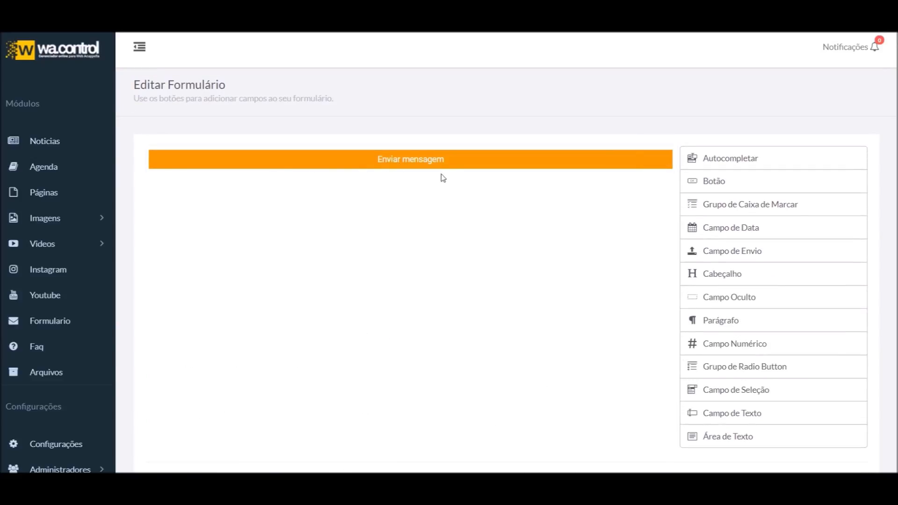
click(648, 155)
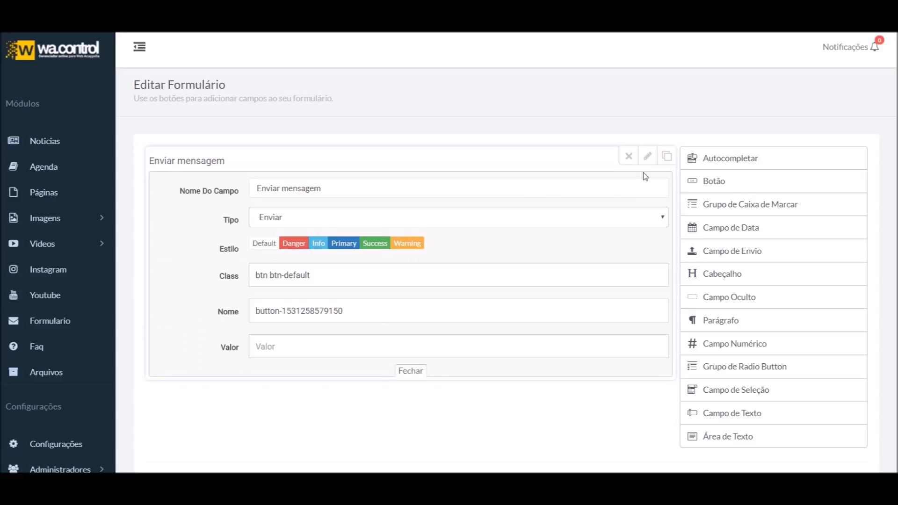
click(648, 156)
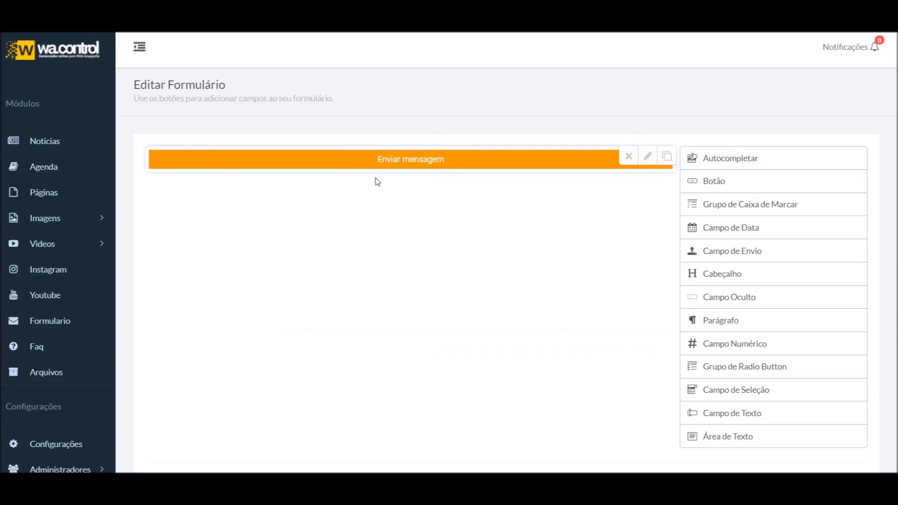
Try the button types Enviar and Apagar, finally leaving the type as Enviar
click(647, 155)
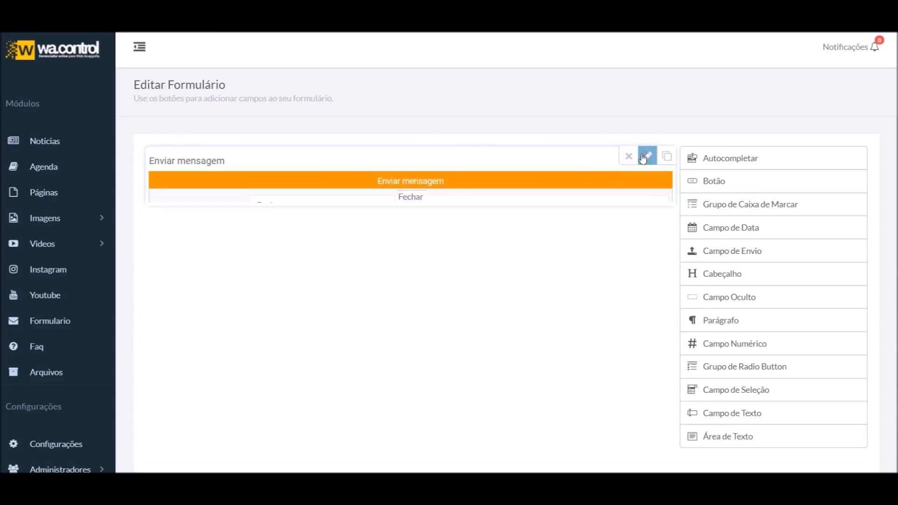
click(292, 218)
click(281, 243)
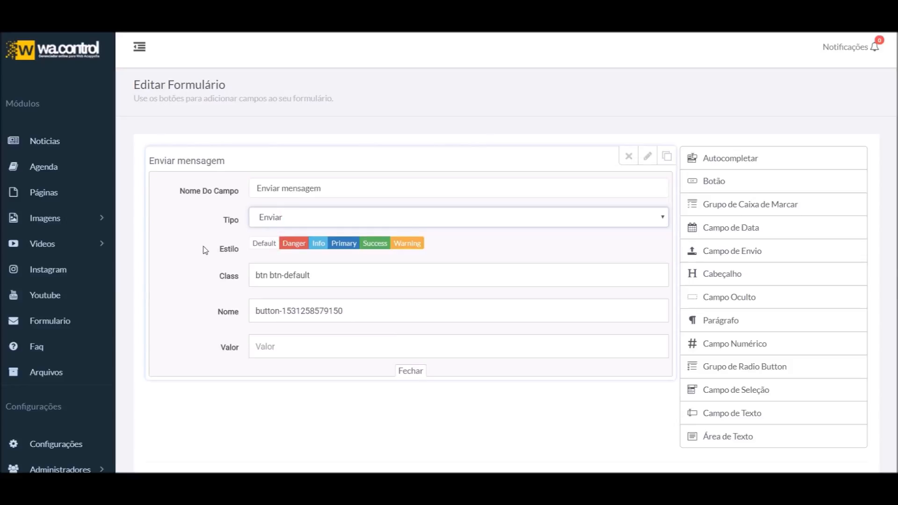
click(307, 220)
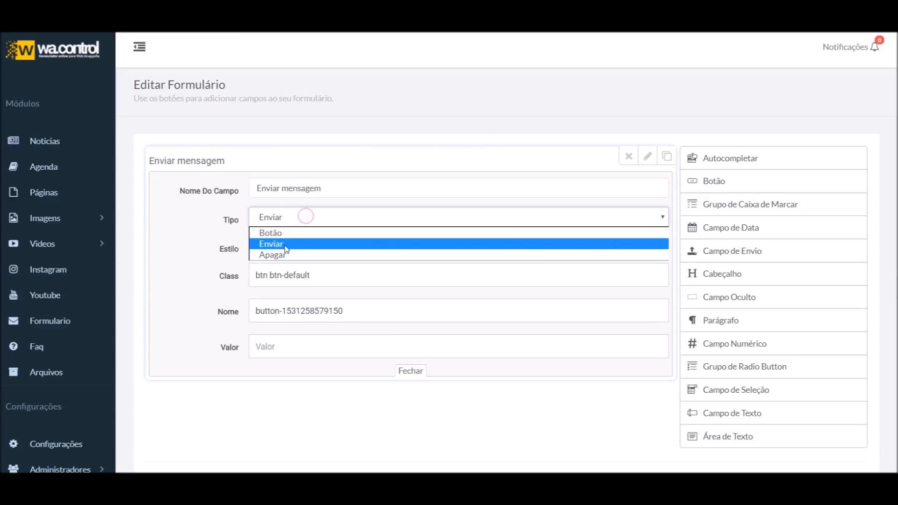
click(285, 241)
click(287, 221)
click(280, 255)
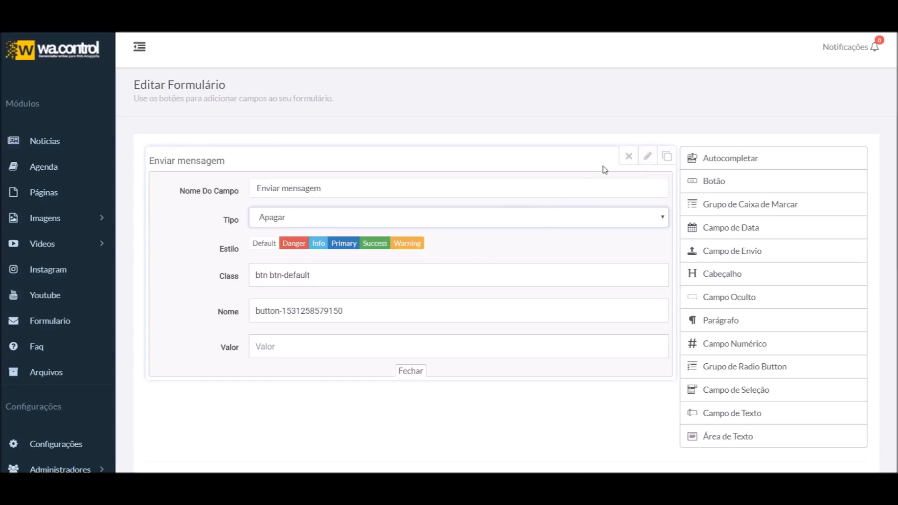
click(647, 159)
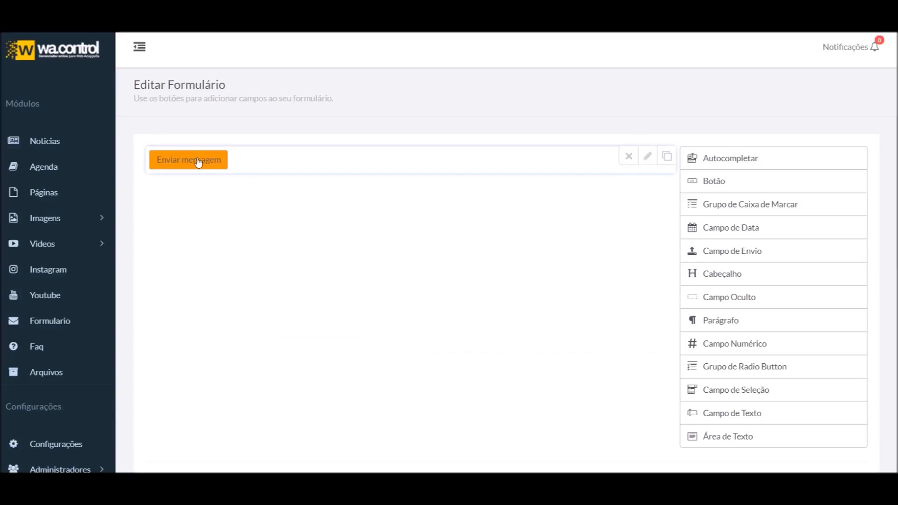
click(648, 156)
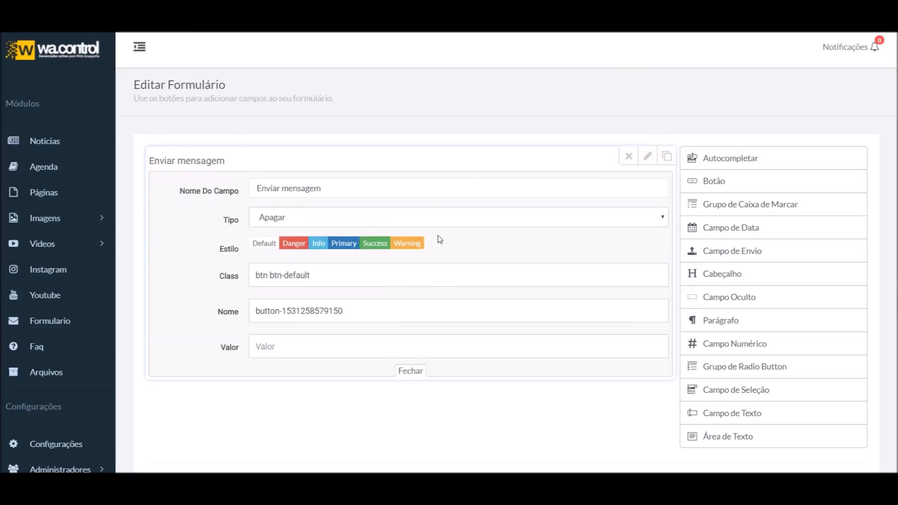
click(268, 218)
click(284, 247)
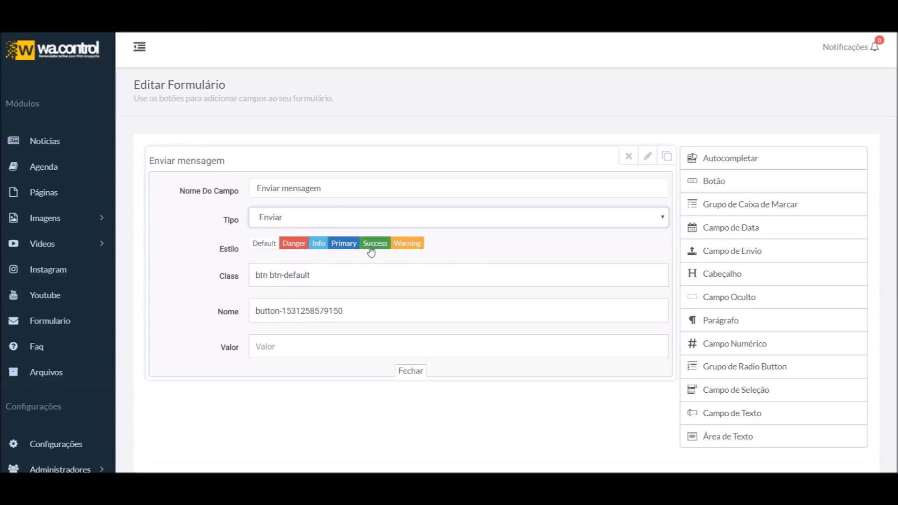
click(653, 162)
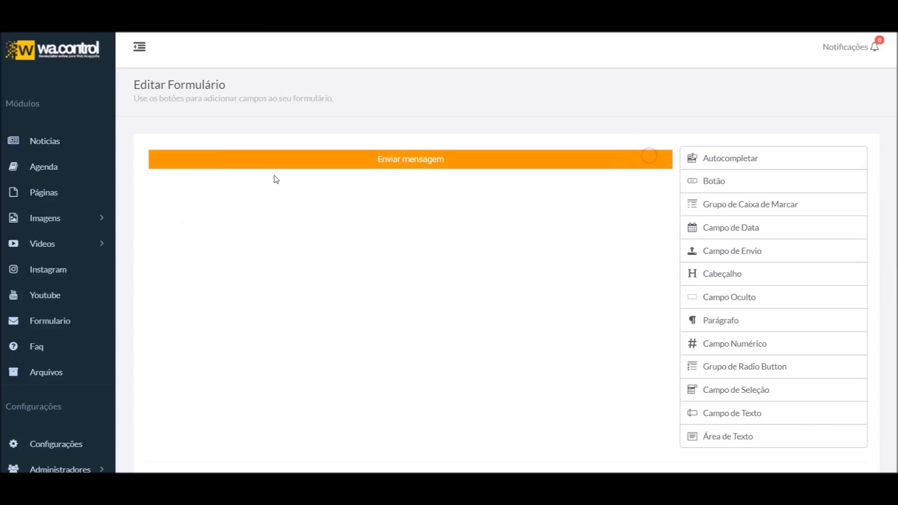
Set the form's main colour to #fad628
scroll(409, 227, down, 5)
click(578, 256)
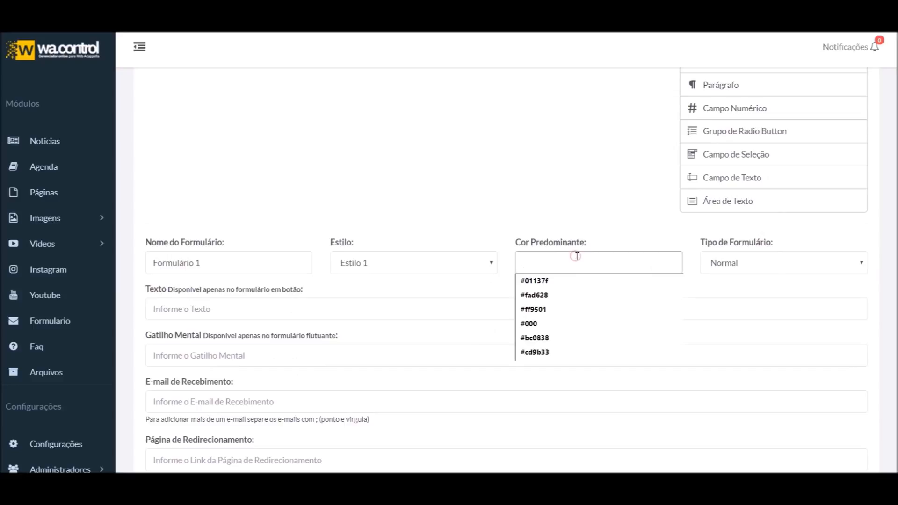
click(551, 296)
click(359, 319)
scroll(537, 308, down, 5)
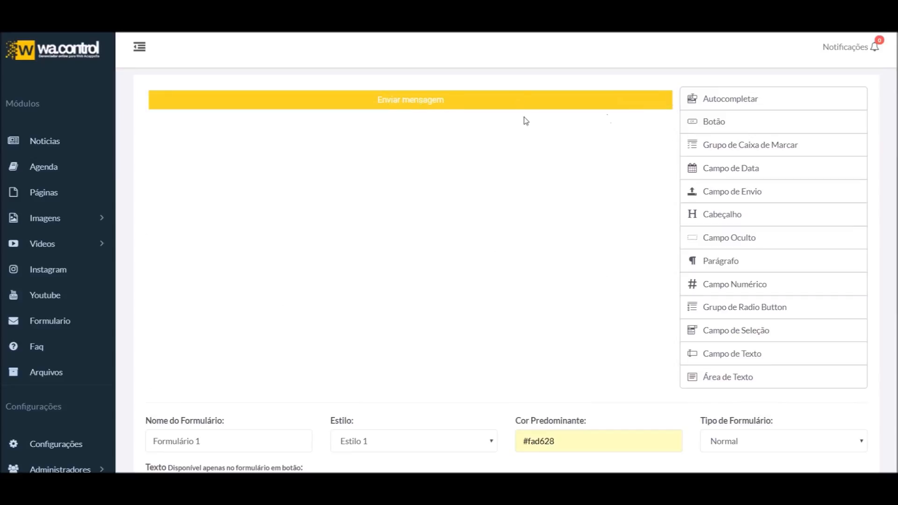
Review the button's name, value and type, keeping Enviar, and pick the date field
click(647, 96)
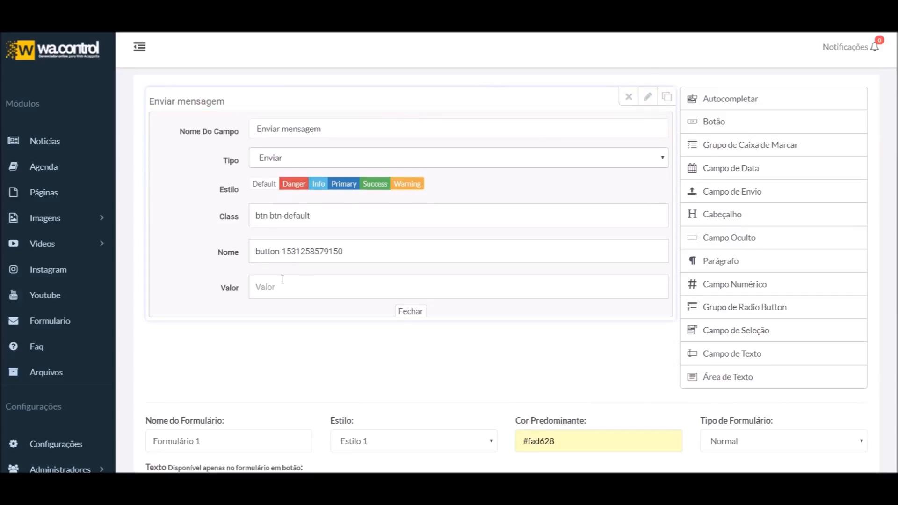
triple_click(385, 250)
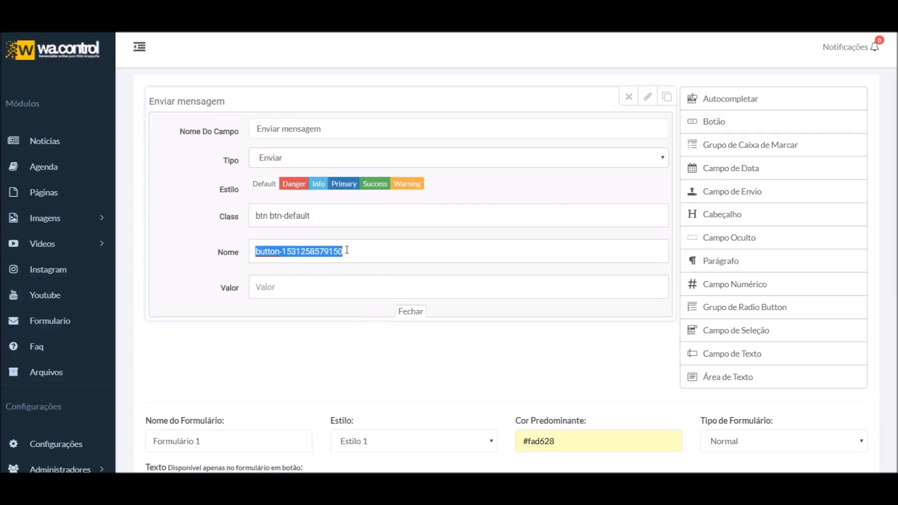
click(263, 292)
click(223, 254)
click(289, 165)
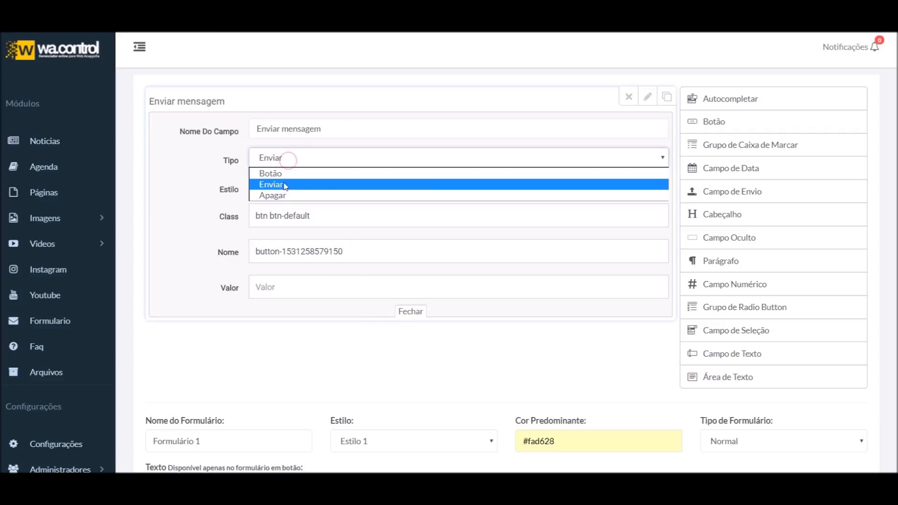
click(207, 189)
click(204, 186)
click(409, 318)
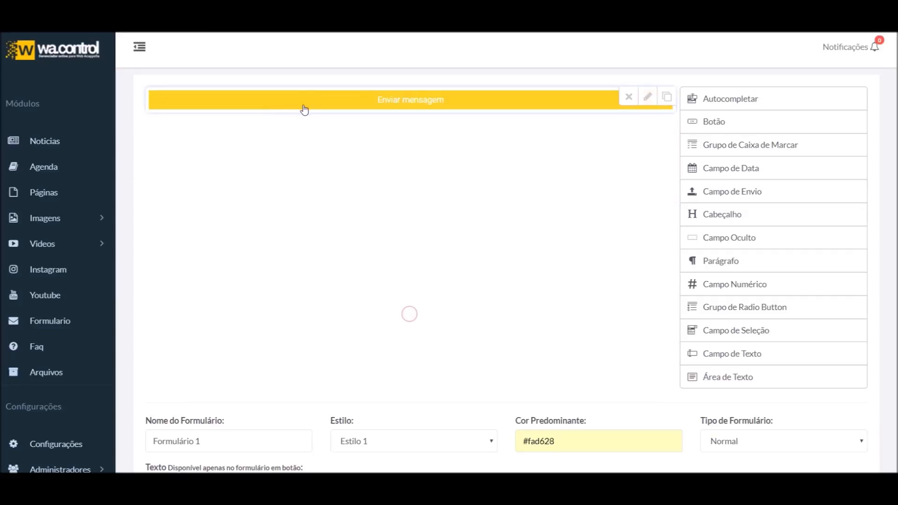
click(763, 171)
Place the date field below the send button, then drop a Grupo de Caixa de Marcar onto the emptied form
click(761, 193)
drag(370, 106, 366, 201)
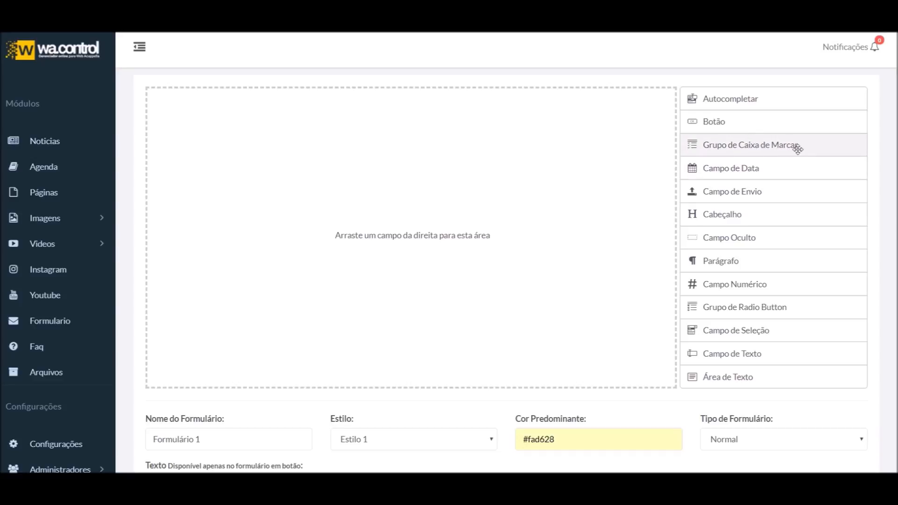
drag(800, 146, 493, 172)
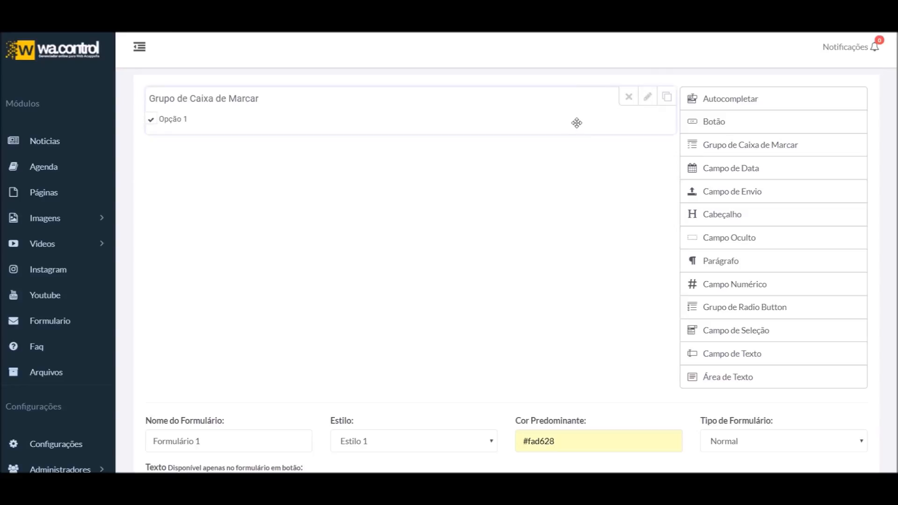
Rename the checkbox group to Serviços, leaving it optional
click(648, 100)
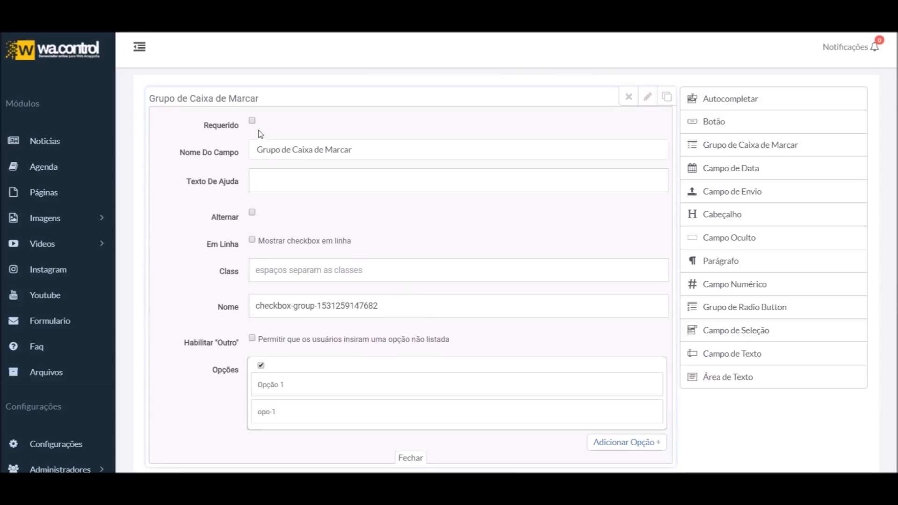
click(253, 120)
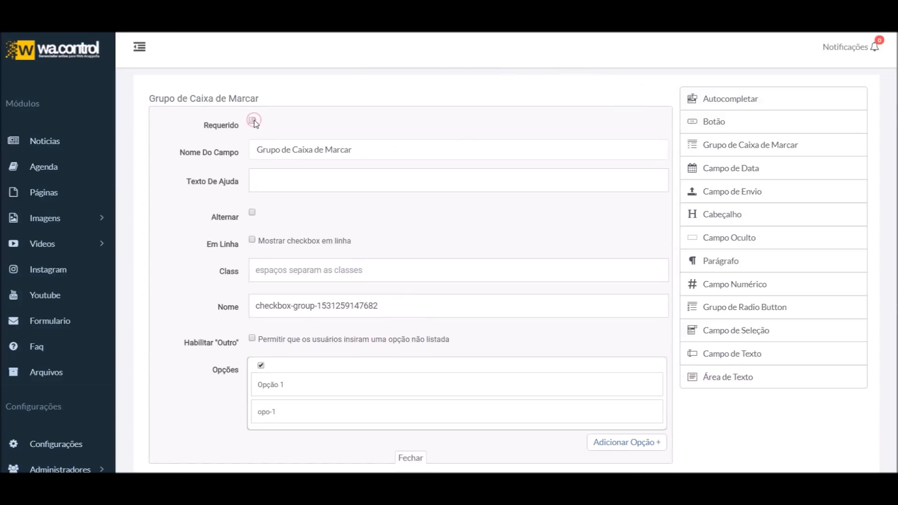
click(253, 120)
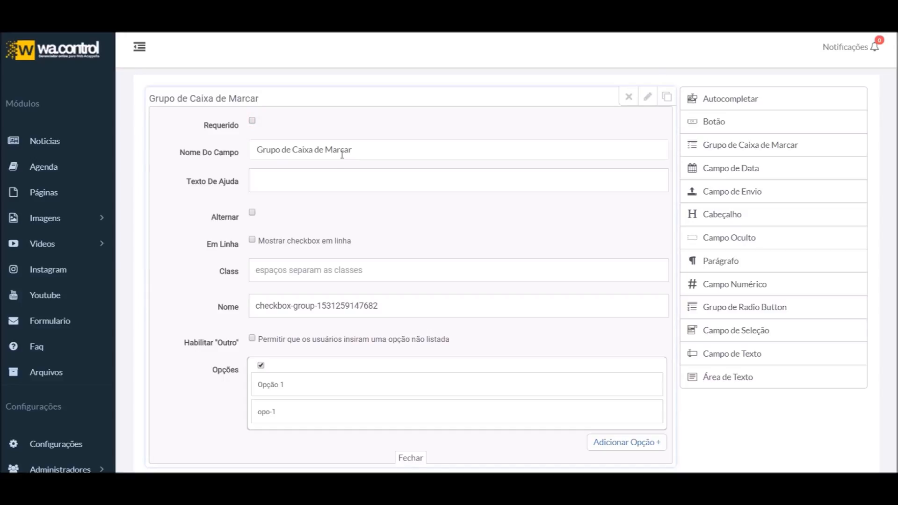
triple_click(389, 145)
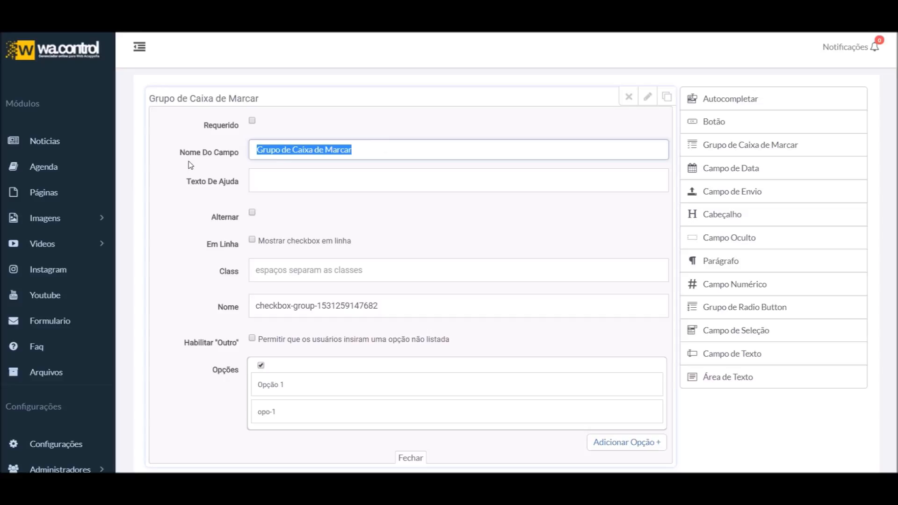
text(Serviços)
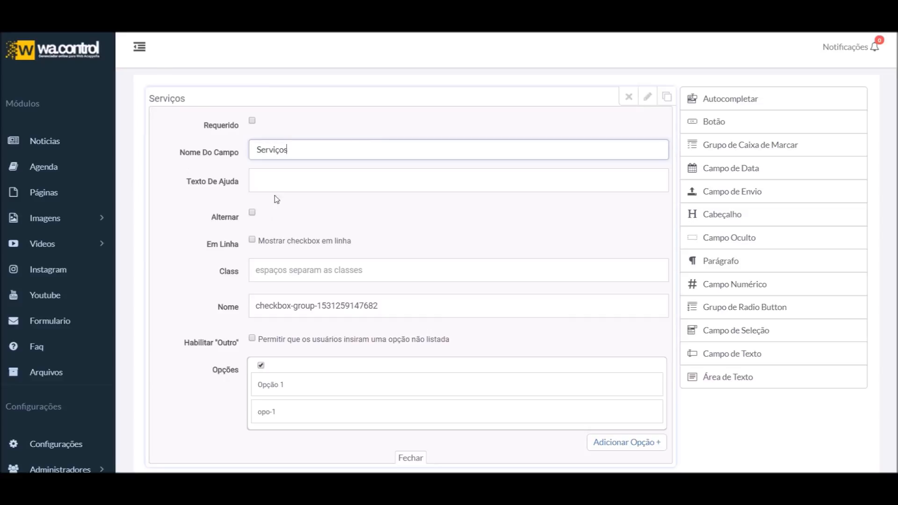
Add the help text 'Liste aqui seus serviços' and close the field settings
click(284, 178)
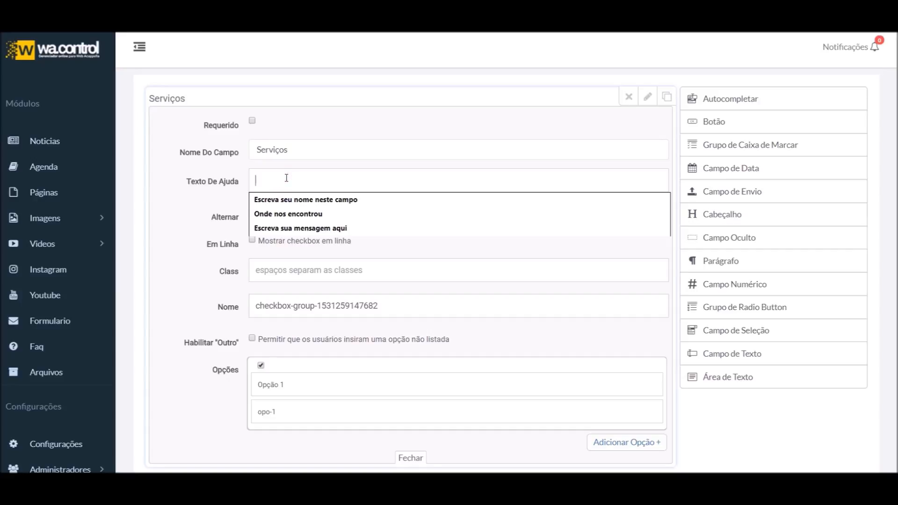
text(Liste aqui seus serviços)
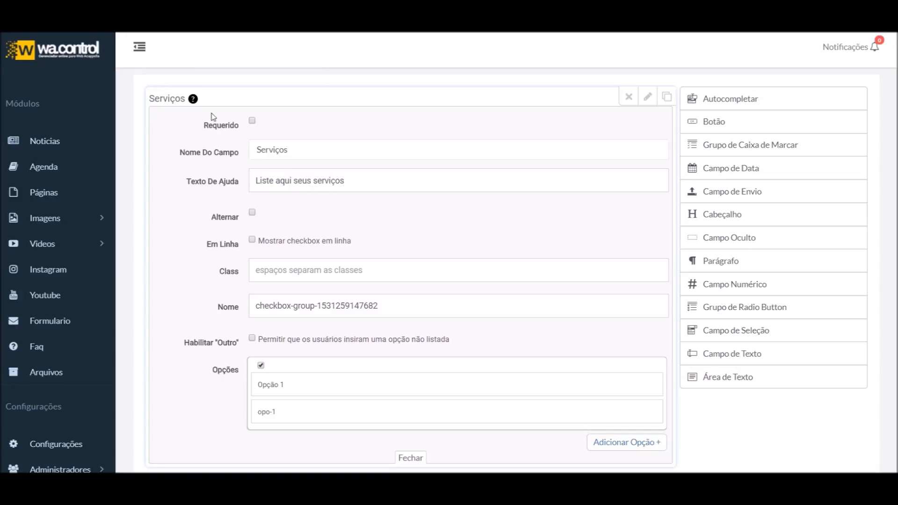
mouse_move(197, 100)
text(333333333)
key(BackSpace)
key(BackSpace)
key(BackSpace)
key(BackSpace)
key(BackSpace)
key(BackSpace)
key(BackSpace)
key(BackSpace)
key(BackSpace)
click(647, 97)
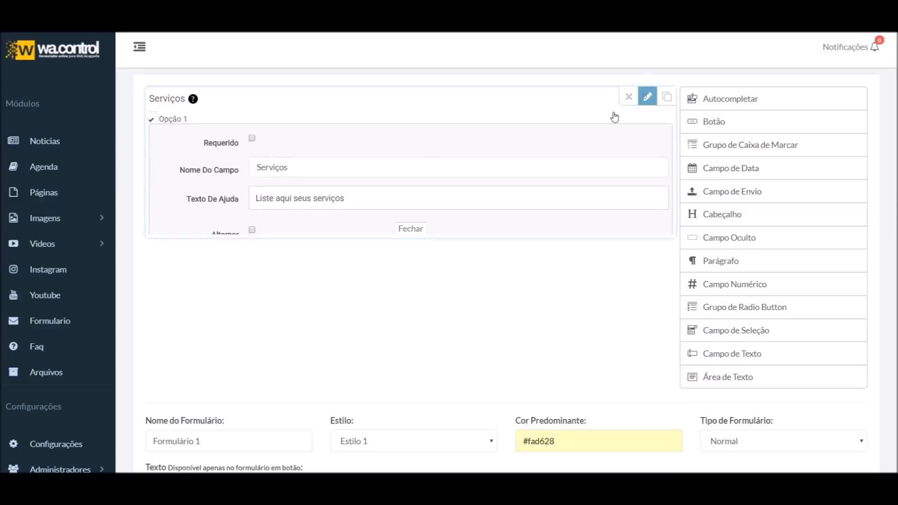
Leave Opção 1 unticked and try displaying the options as toggle switches
click(152, 122)
click(151, 120)
click(647, 98)
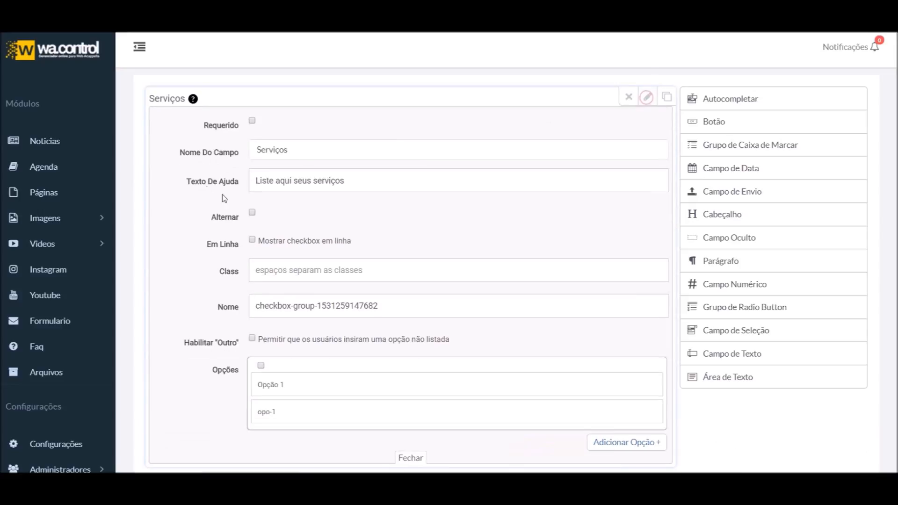
click(252, 213)
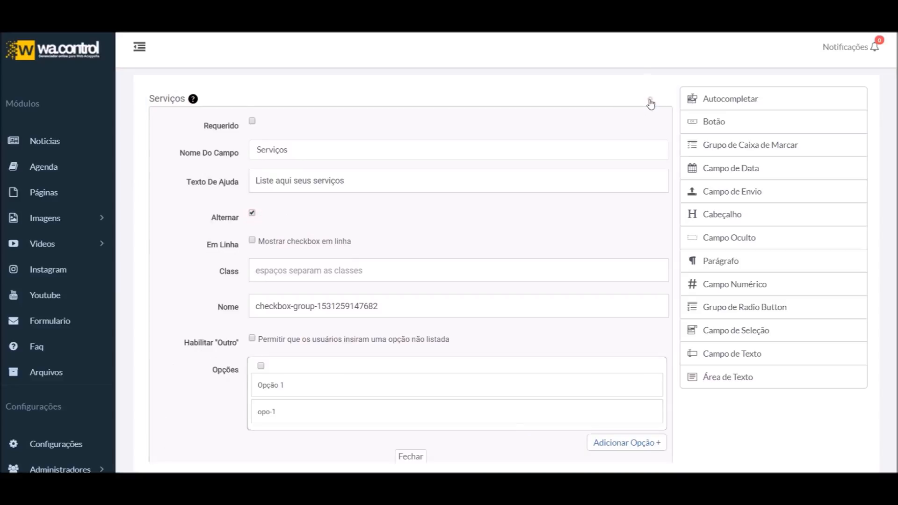
click(648, 97)
Test the Opção 1 toggle on and off in the preview, then reopen the Serviços settings
click(165, 121)
click(166, 123)
click(167, 123)
click(166, 122)
click(167, 123)
click(166, 122)
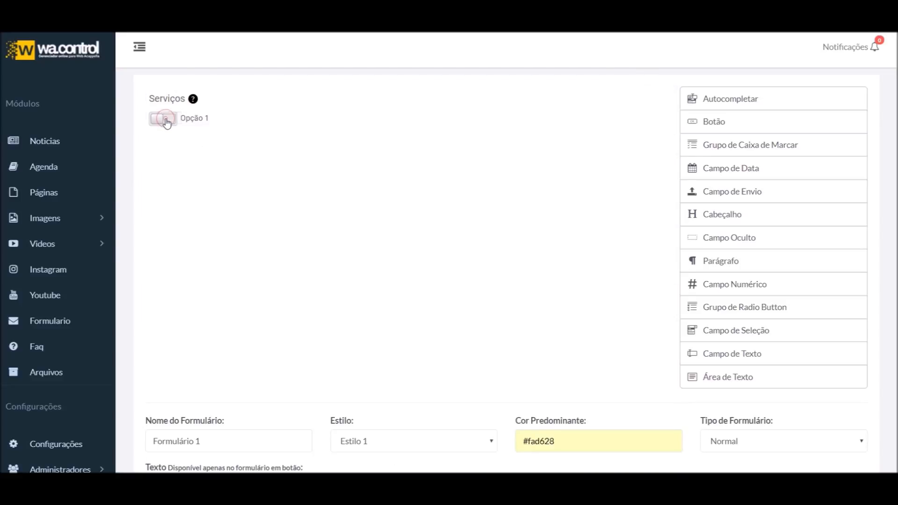
click(645, 98)
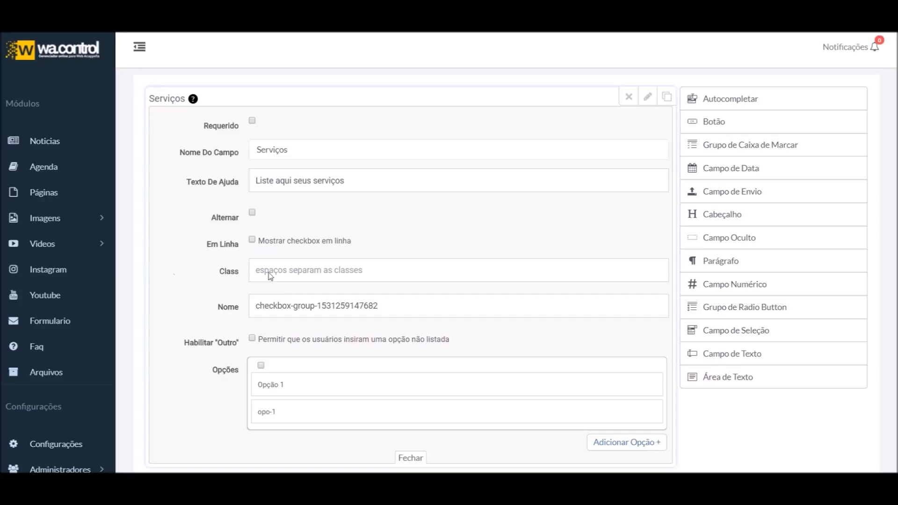
click(647, 97)
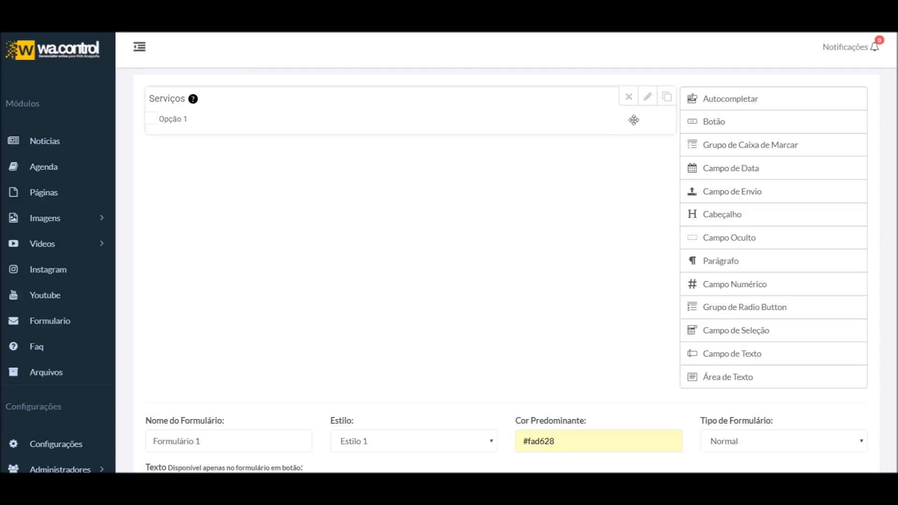
click(647, 97)
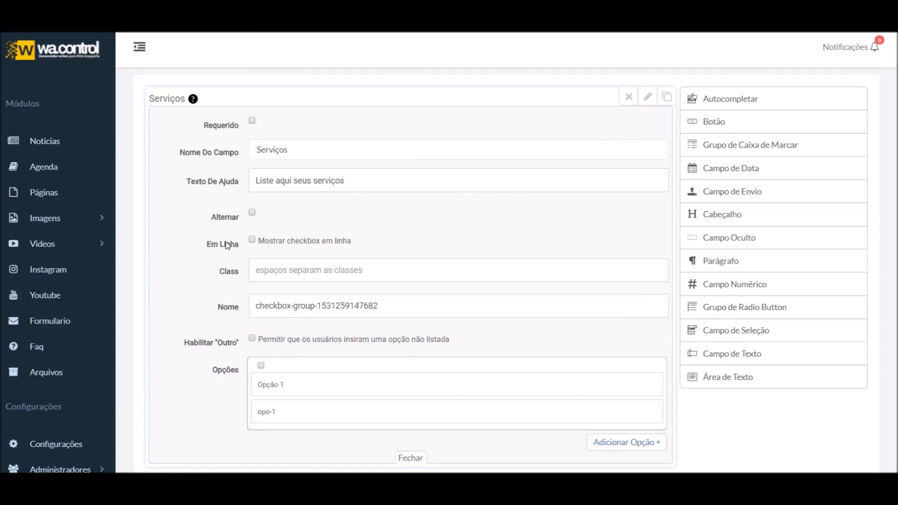
Enable 'Mostrar checkbox em linha' and change the internal name to servicos
click(285, 243)
click(292, 275)
click(420, 238)
triple_click(424, 299)
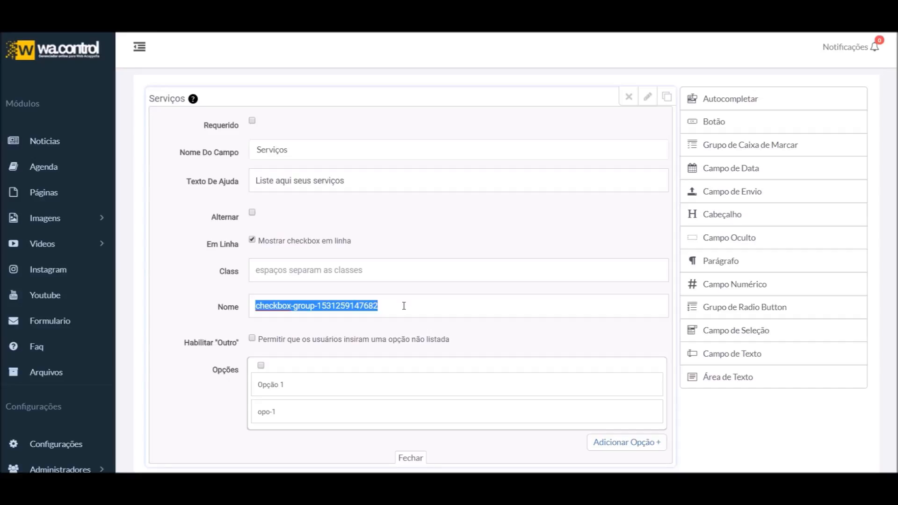
text(servicos)
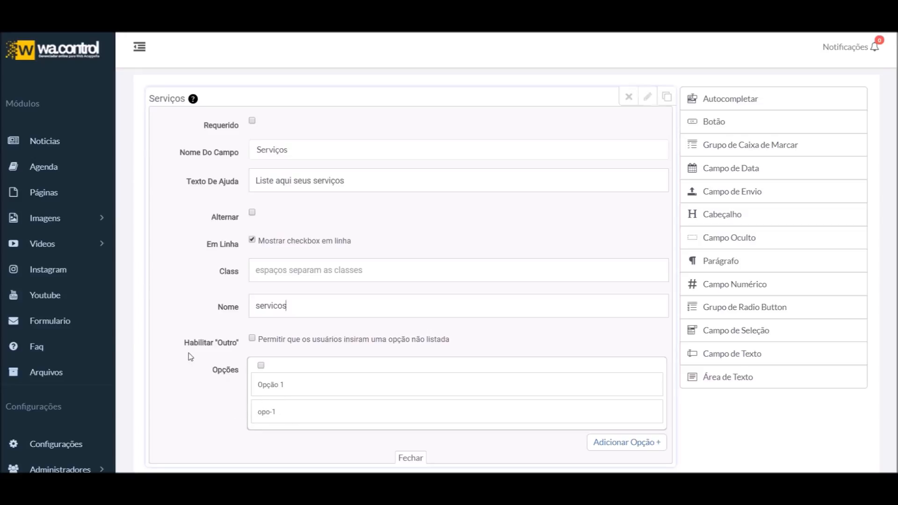
Add two more options so the Serviços group has three
scroll(209, 356, down, 1)
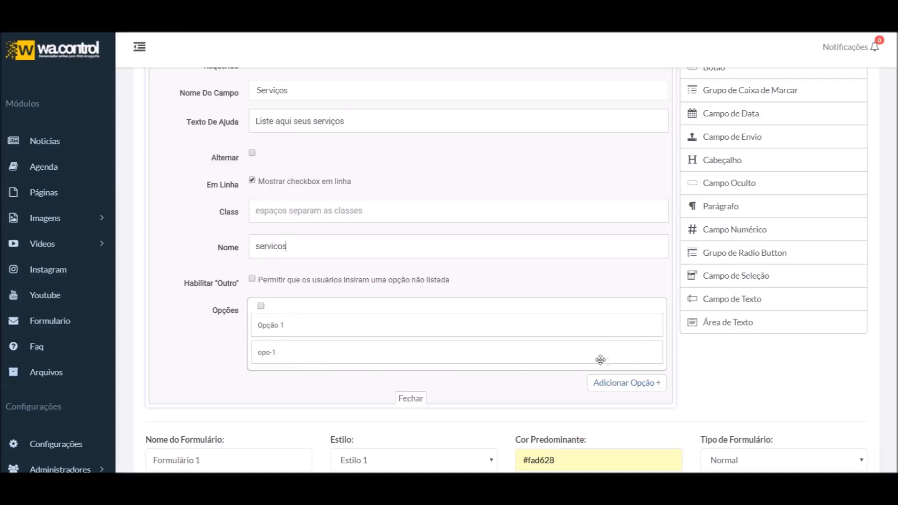
scroll(628, 387, down, 1)
click(605, 324)
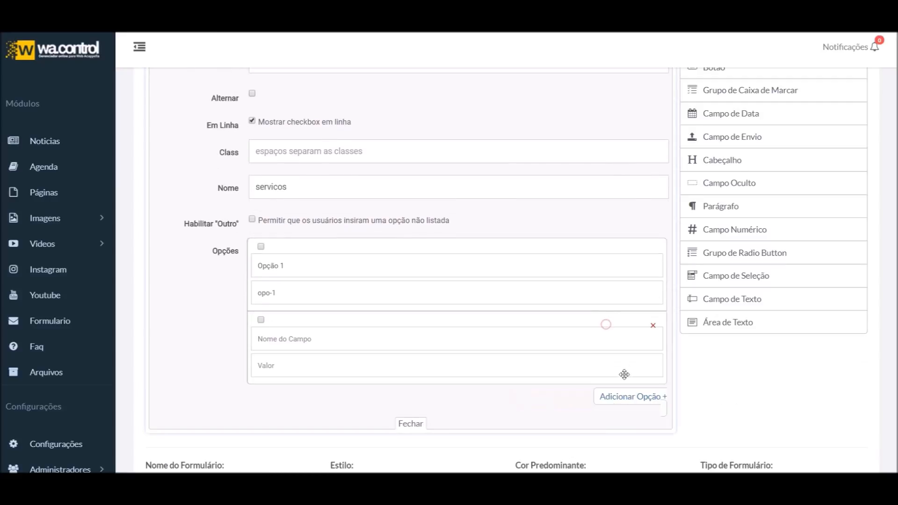
click(625, 401)
scroll(626, 404, down, 3)
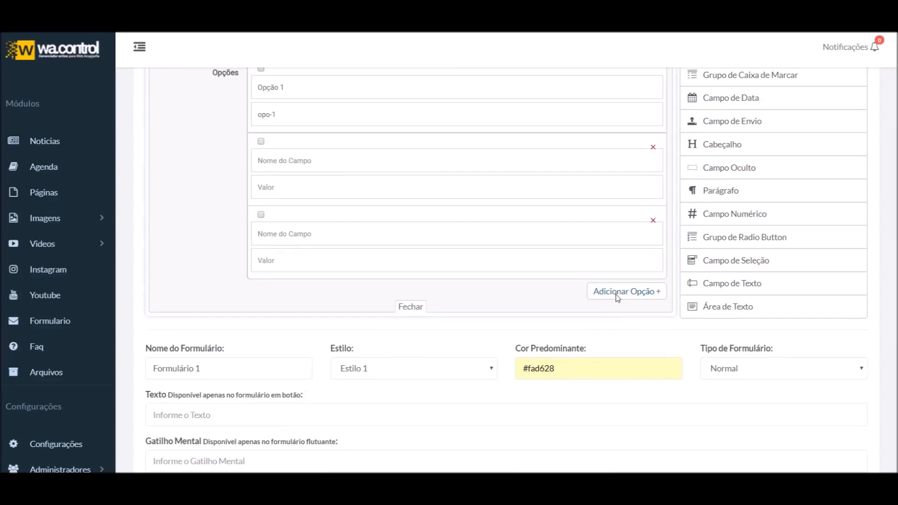
click(653, 220)
click(617, 220)
scroll(376, 292, up, 1)
scroll(377, 292, up, 2)
Rename the first option to Criação de sites with a matching value, unticked by default
triple_click(296, 206)
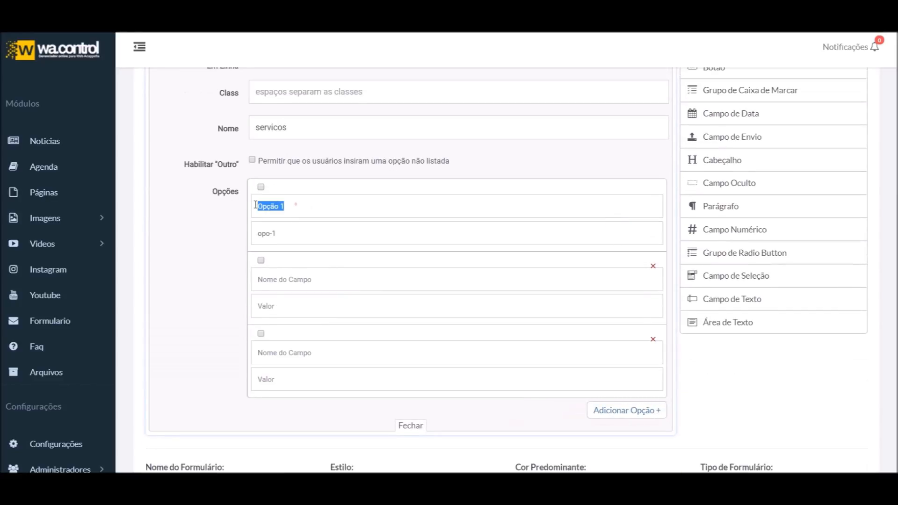
text(Criação de sites)
drag(291, 232, 231, 234)
text(Cr)
click(261, 187)
click(279, 236)
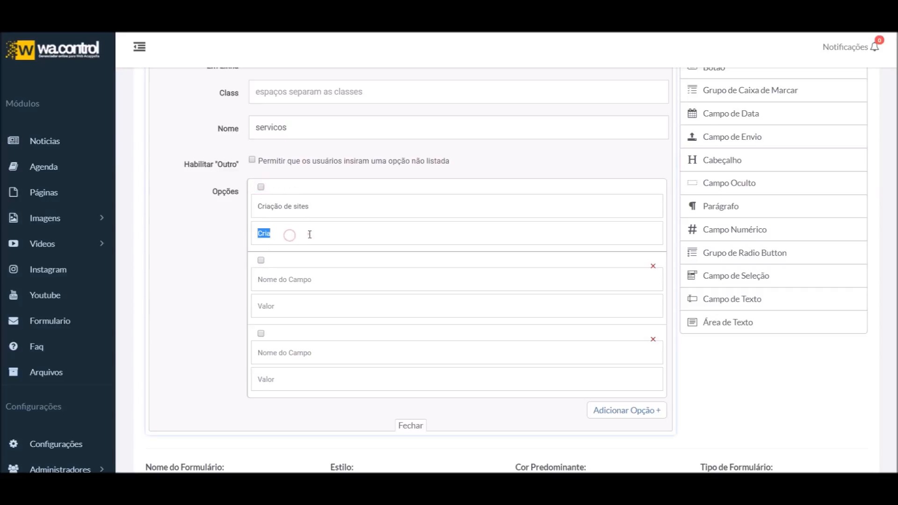
text(ção de)
text(o)
scroll(321, 110, up, 4)
scroll(310, 150, down, 6)
scroll(269, 234, up, 1)
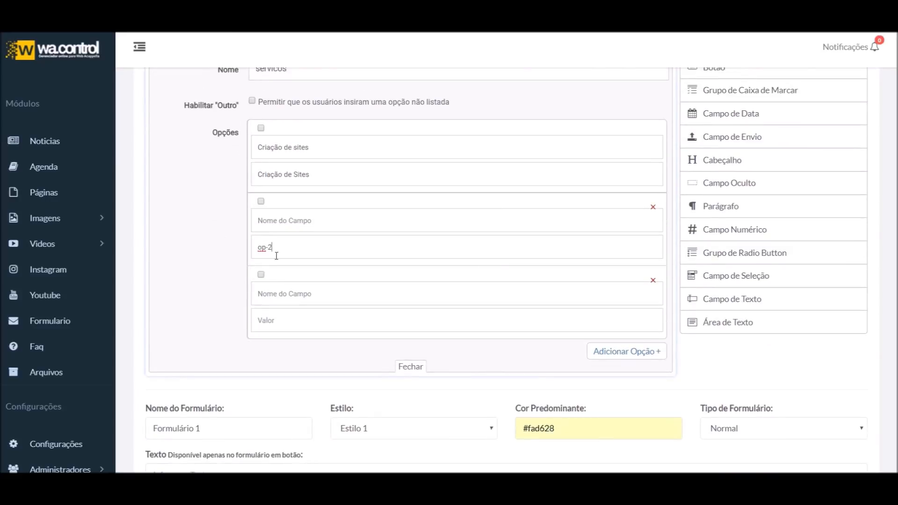
Name the second option Criação de loja and copy it into its value
click(301, 220)
text(Criação d)
key(ctrl+a)
key(ctrl+c)
click(316, 253)
key(ctrl+v)
Name the third option Logotipo and copy it into its value
click(317, 291)
text(Logoti)
key(ctrl+a)
key(ctrl+c)
click(302, 321)
key(ctrl+v)
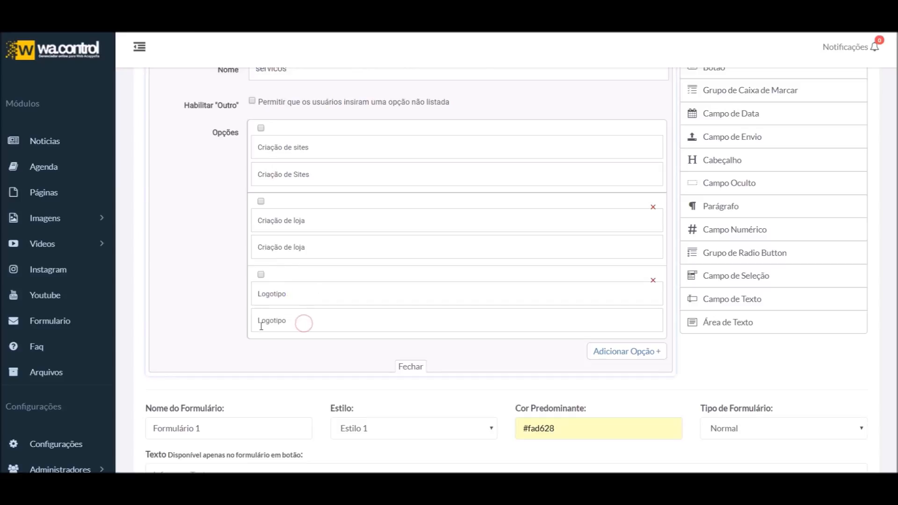
scroll(285, 318, up, 3)
scroll(285, 337, down, 2)
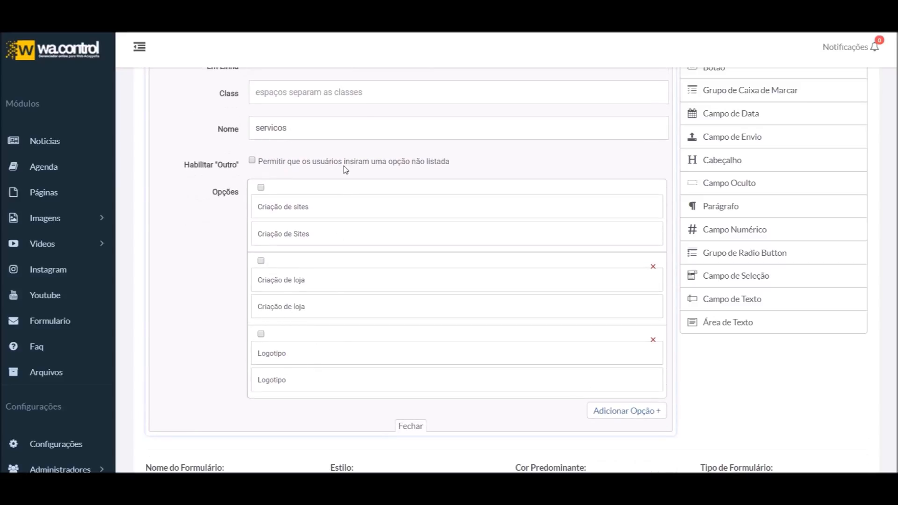
scroll(370, 311, up, 3)
scroll(635, 187, up, 3)
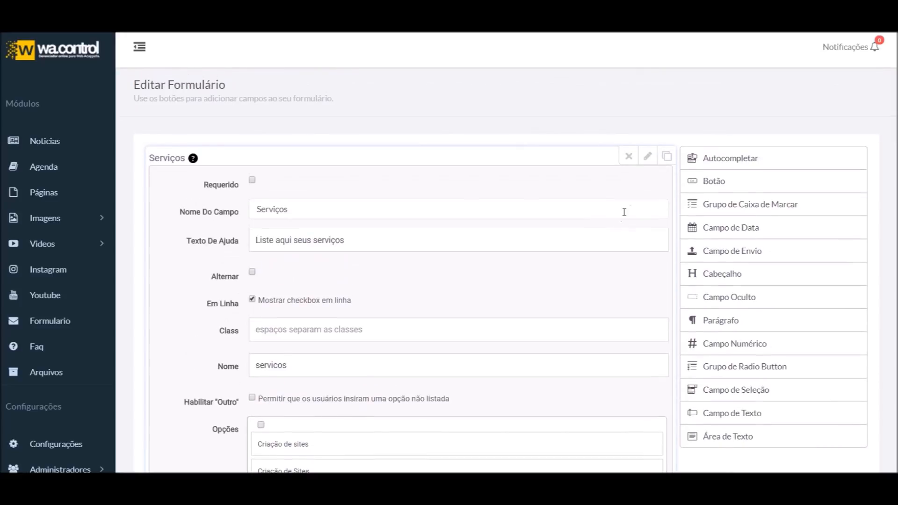
Close the Serviços settings and test ticking Criação de loja in the preview
click(648, 157)
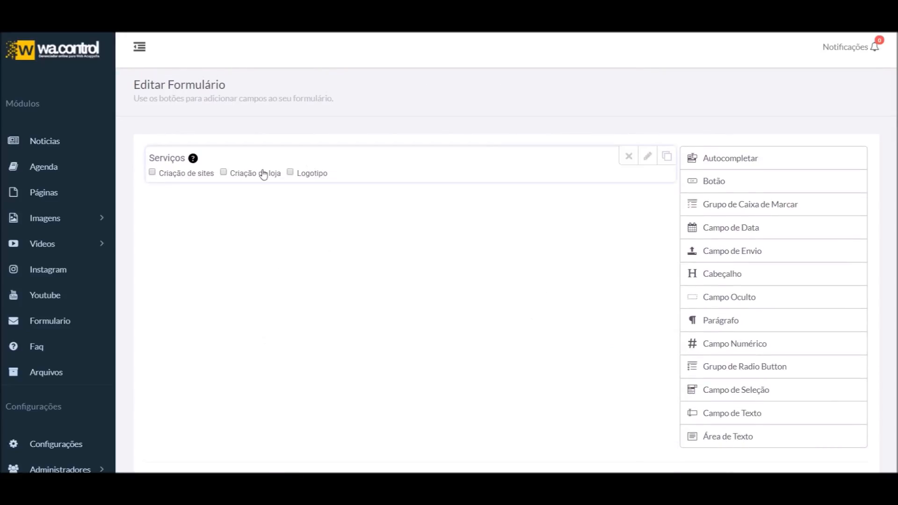
click(227, 173)
scroll(280, 255, down, 4)
scroll(361, 361, up, 4)
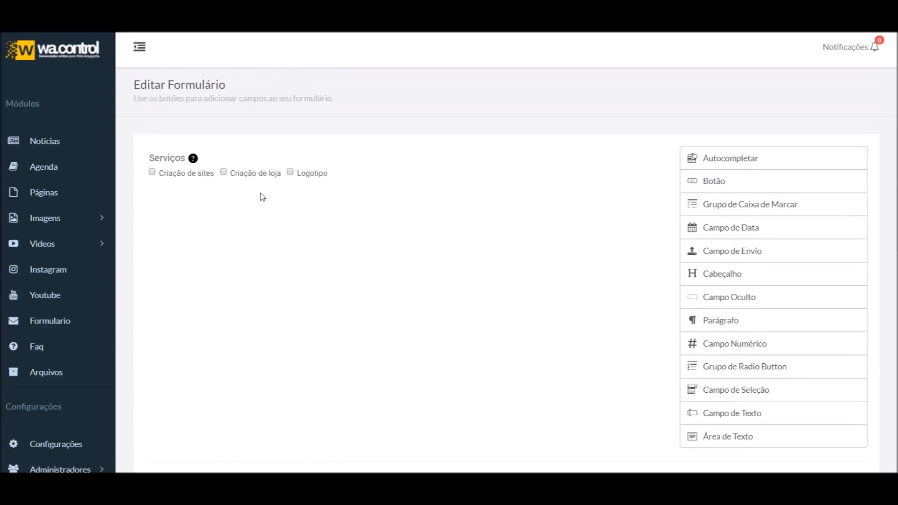
click(304, 176)
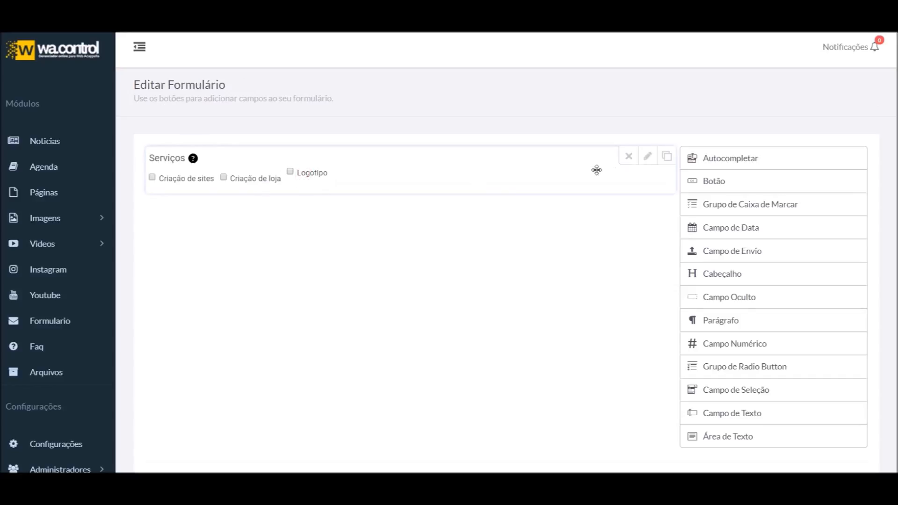
Preview the Serviços checkboxes stacked, then turn 'Mostrar checkbox em linha' back on
click(646, 156)
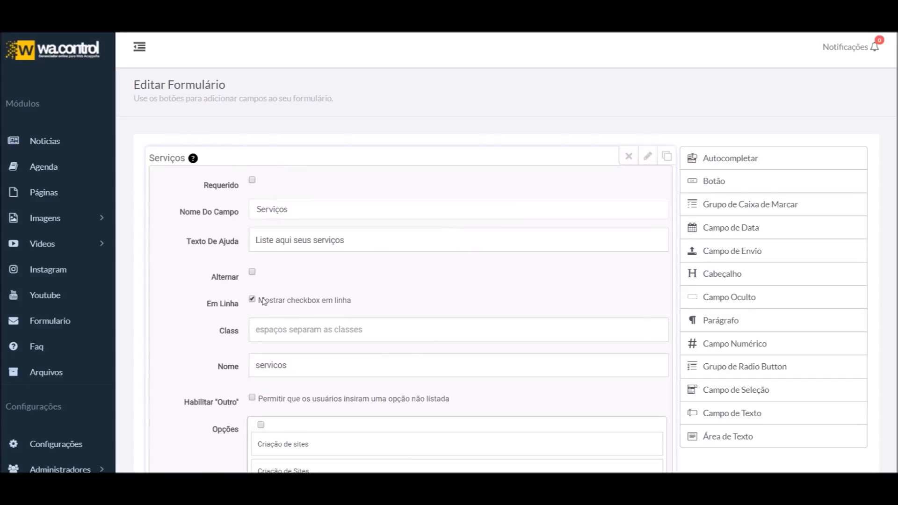
click(316, 301)
click(647, 157)
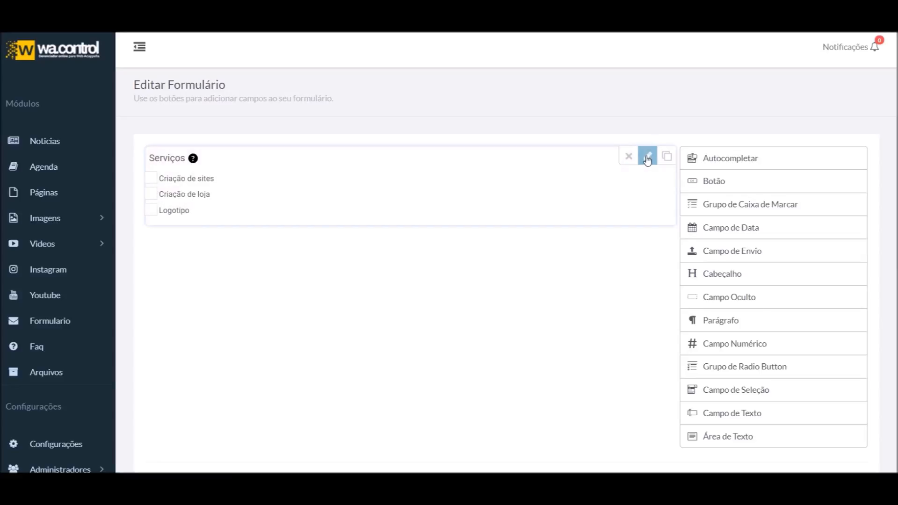
click(648, 156)
click(281, 301)
Enable Habilitar 'Outro' and test the Outro checkbox and its text box in the preview
scroll(281, 301, down, 3)
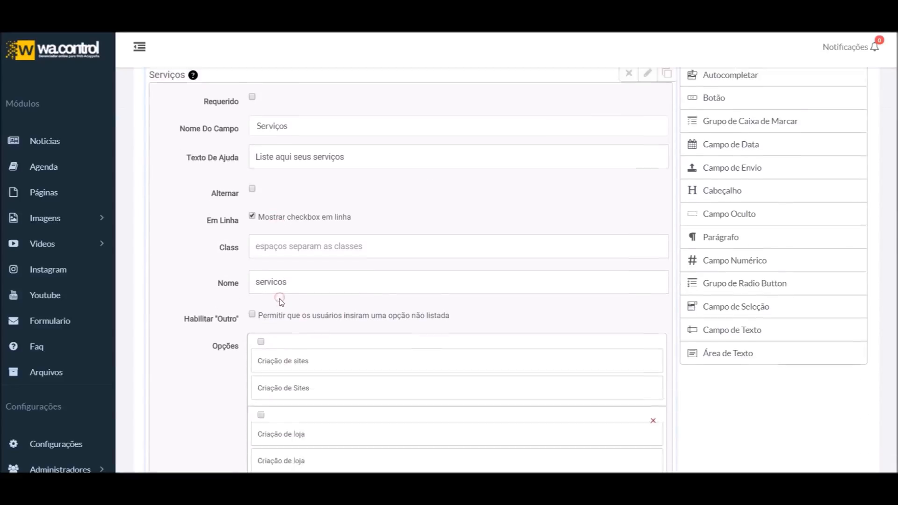
click(297, 281)
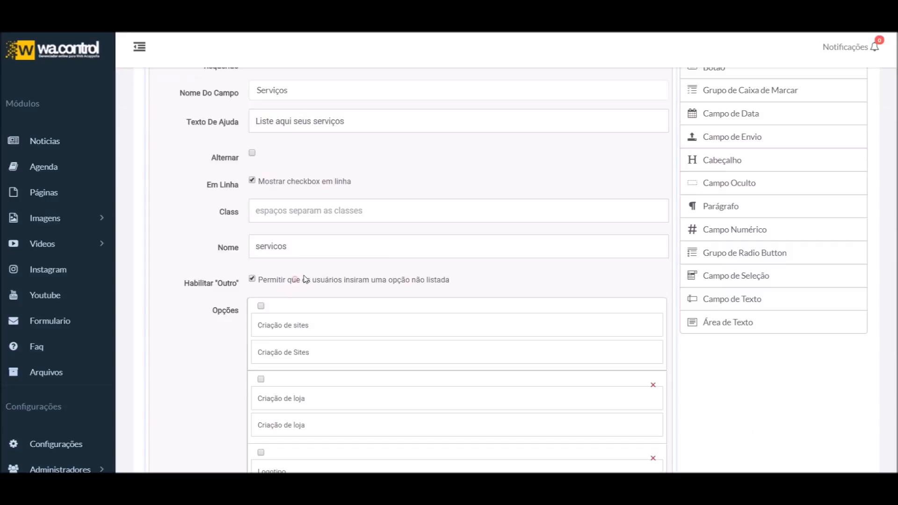
scroll(489, 242, up, 3)
click(647, 156)
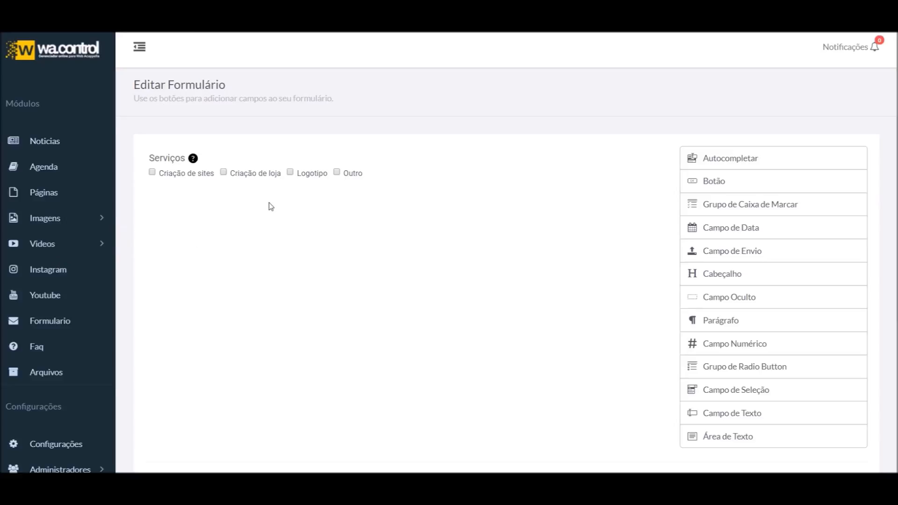
click(336, 173)
click(374, 188)
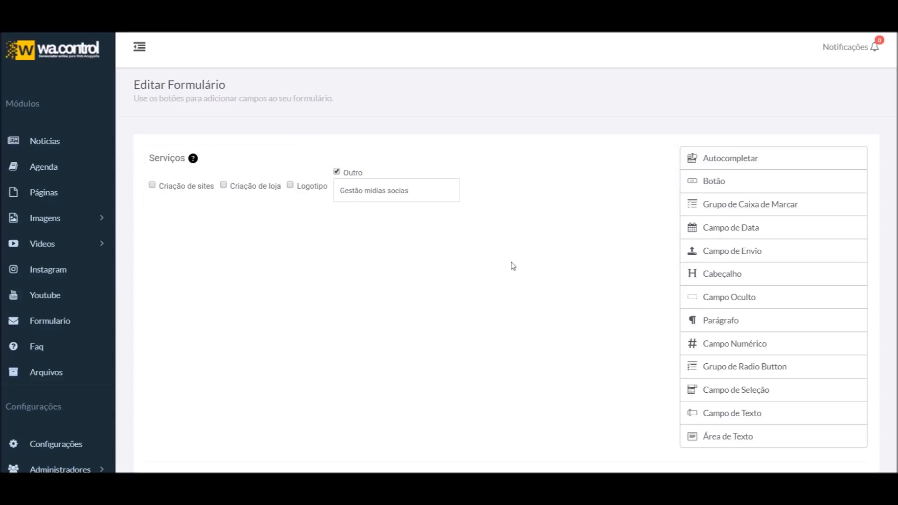
Reopen the Serviços field settings and scroll through its options
click(646, 161)
scroll(642, 188, down, 6)
scroll(549, 259, up, 1)
scroll(549, 260, up, 5)
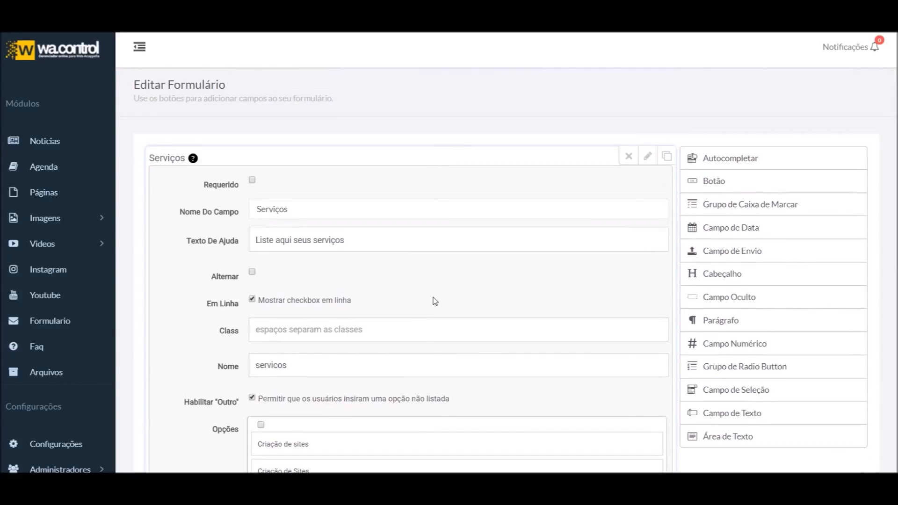
scroll(473, 314, down, 3)
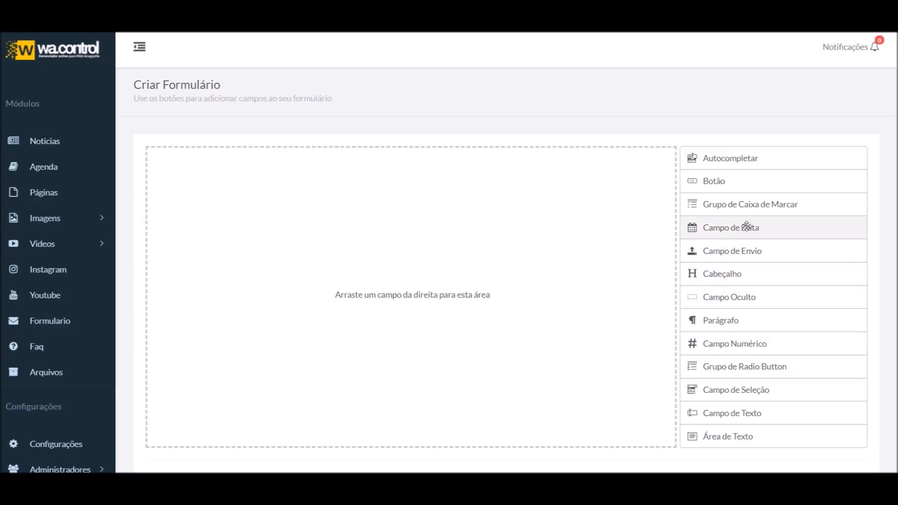
Add a date field to the new form and uncheck Requerido
drag(749, 229, 519, 231)
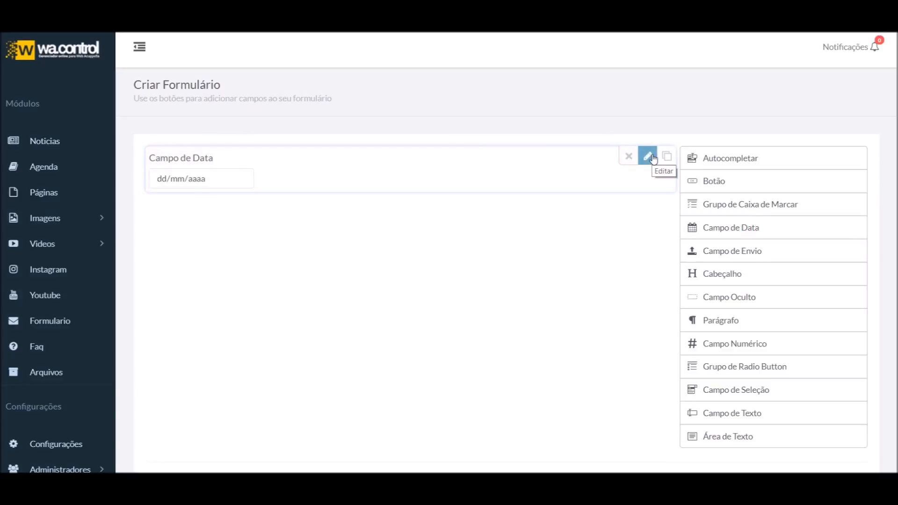
click(650, 159)
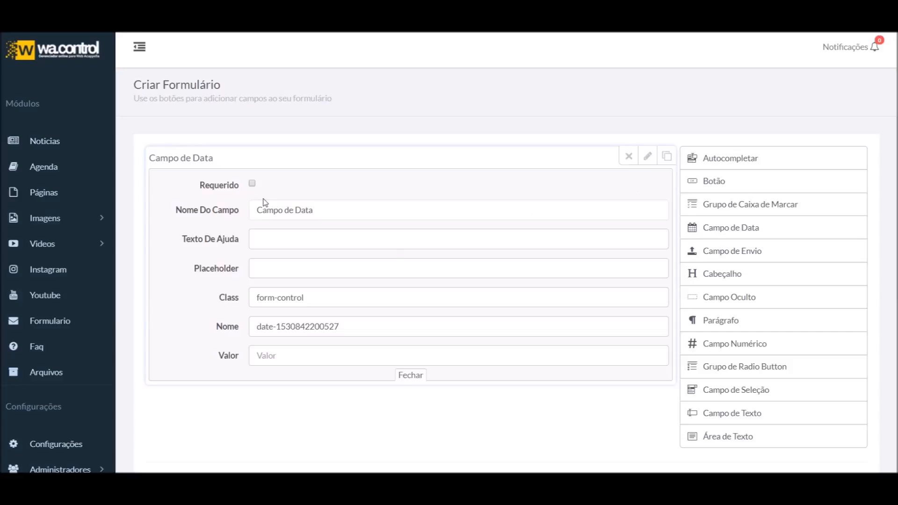
click(253, 184)
click(253, 184)
Label the date field 'Data da reserva' and start its help text with 'Escolha'
triple_click(358, 211)
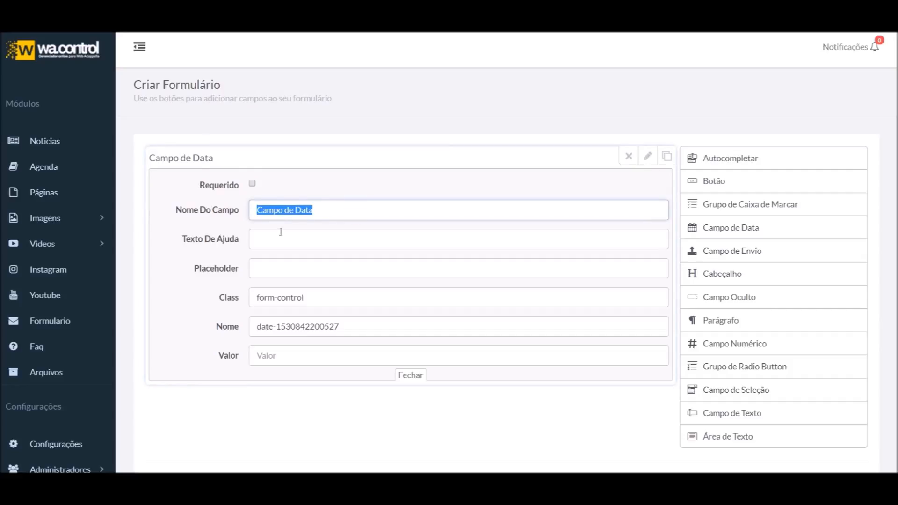
text(Data da)
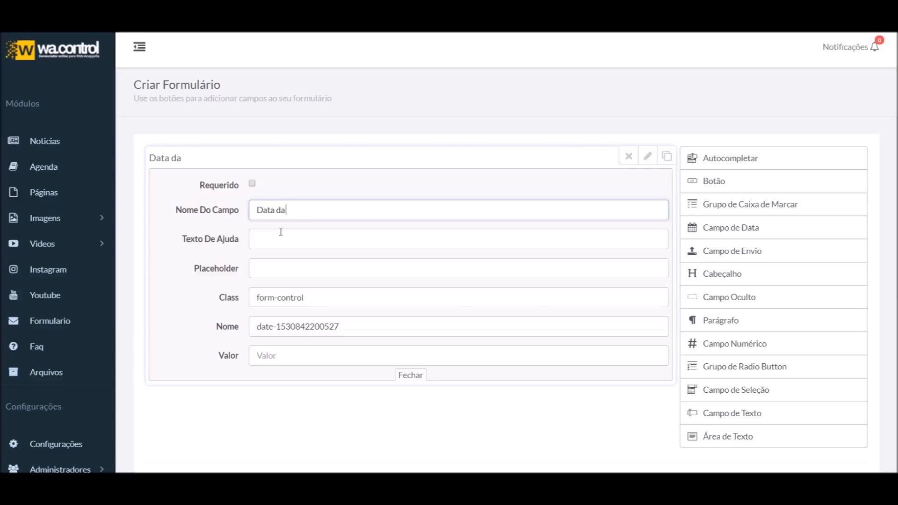
text( reserva)
click(307, 237)
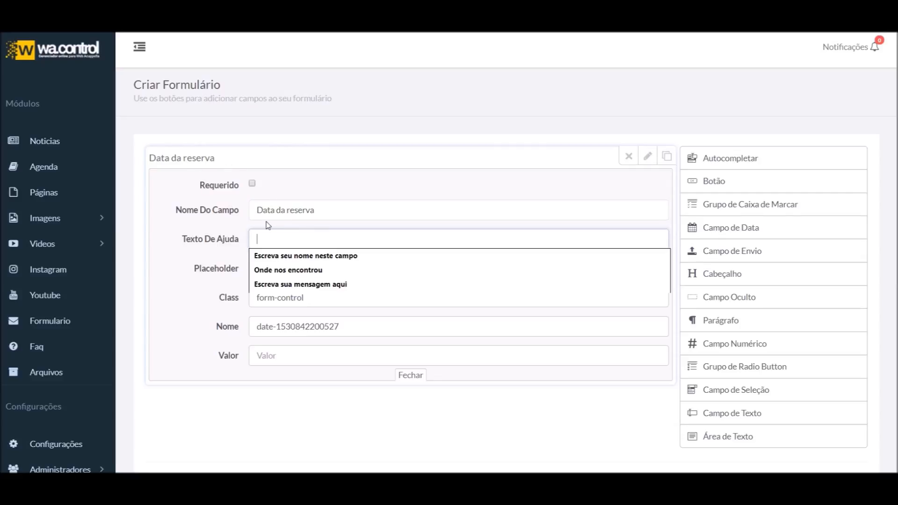
text(Escolha a data de sua reserva)
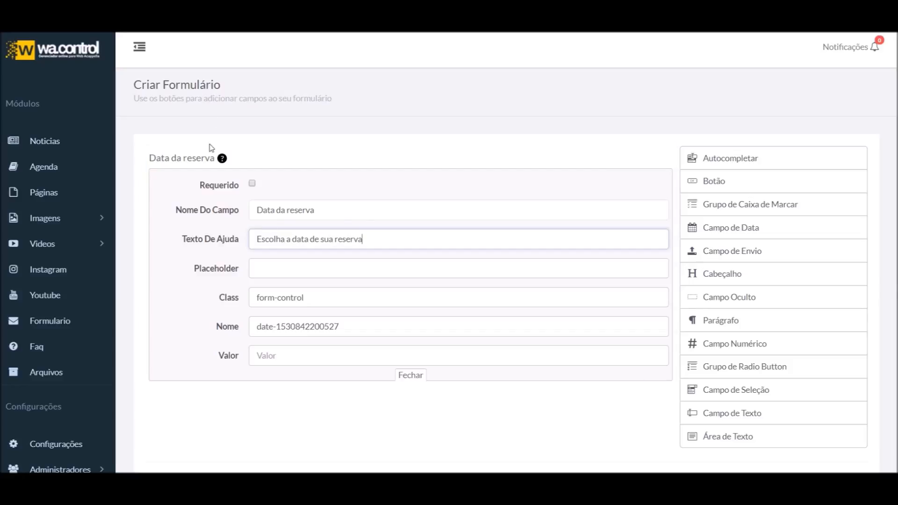
mouse_move(224, 160)
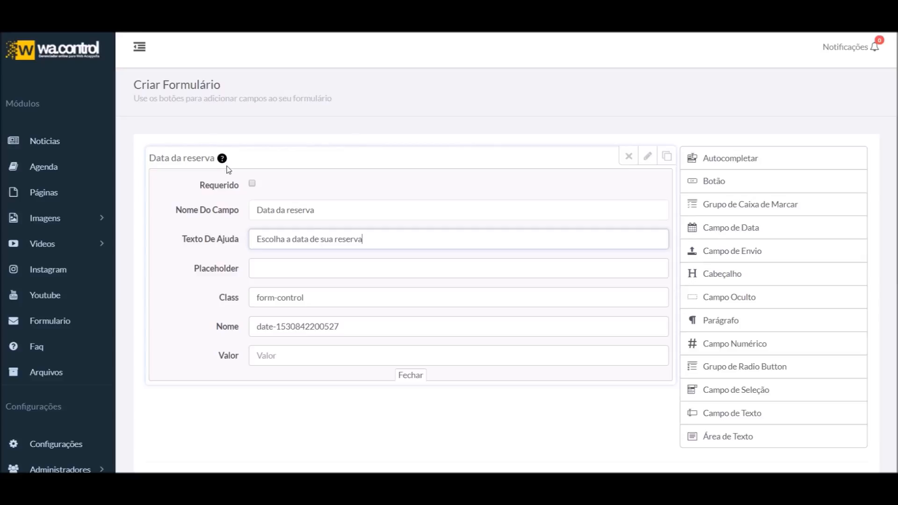
Give the date field the placeholder 'Ex: 05/07/2018' and preview it
click(296, 271)
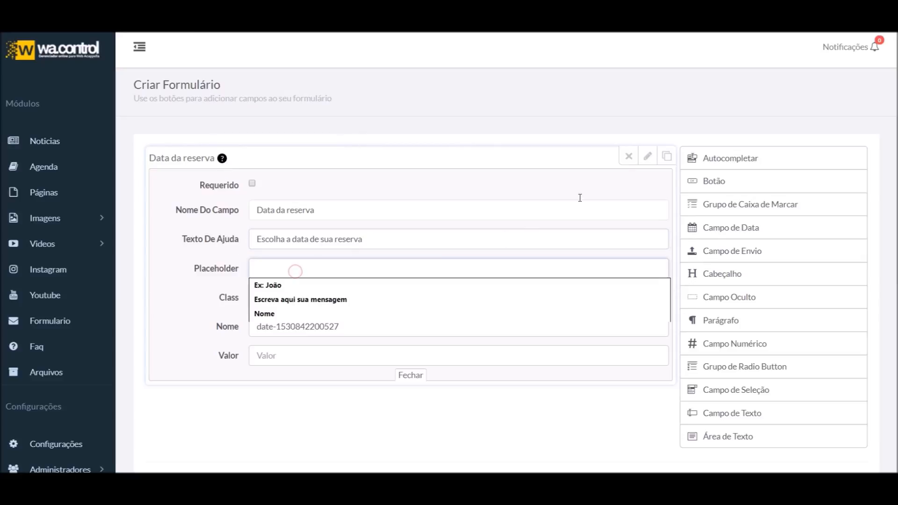
click(647, 156)
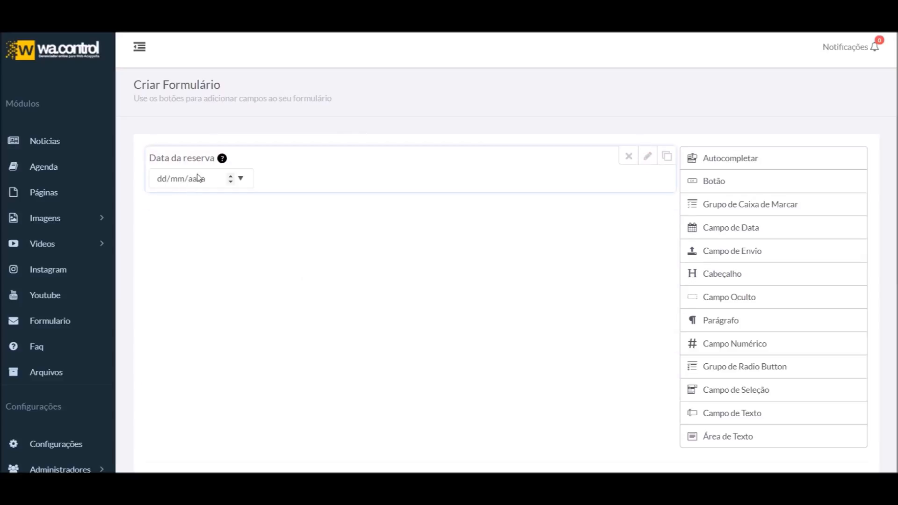
click(648, 156)
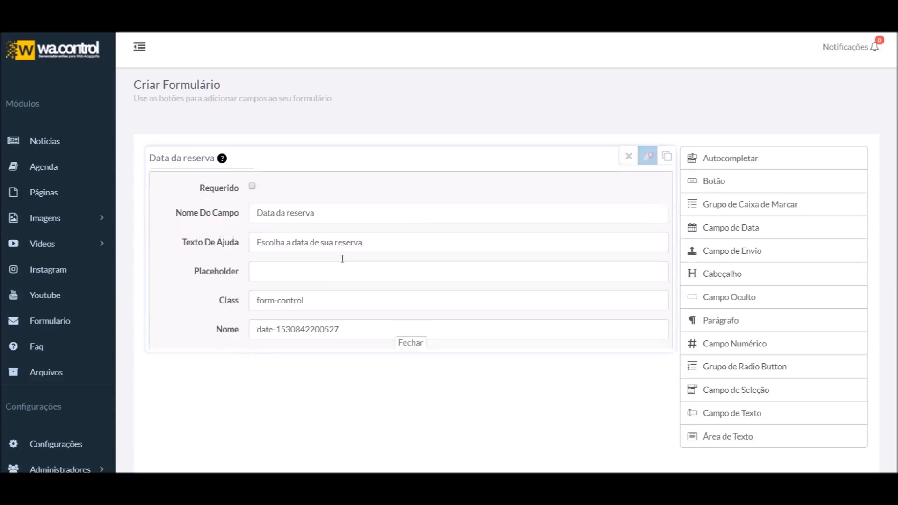
click(282, 263)
text(Ex)
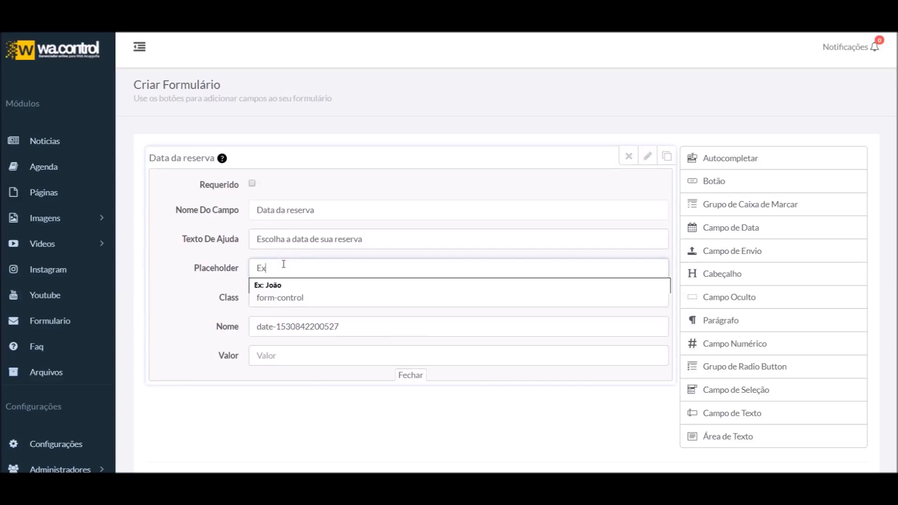
text(: 0)
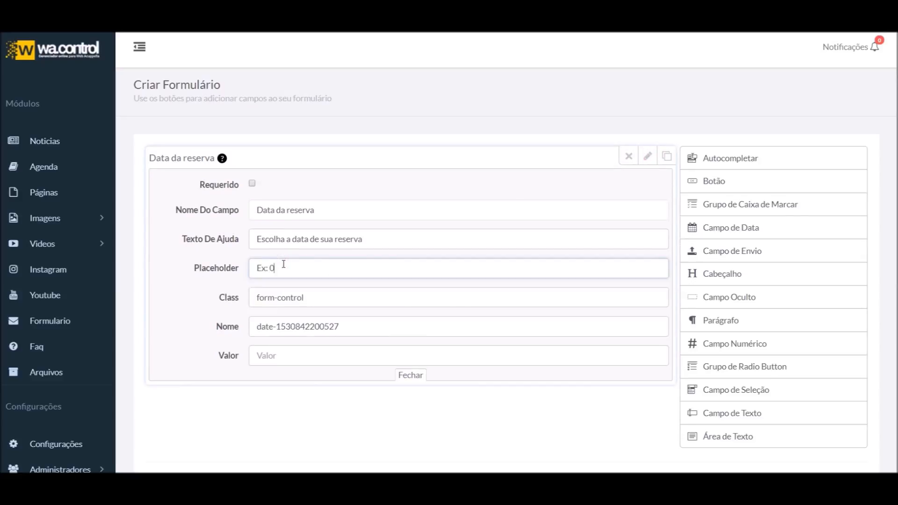
text(5/07/2018)
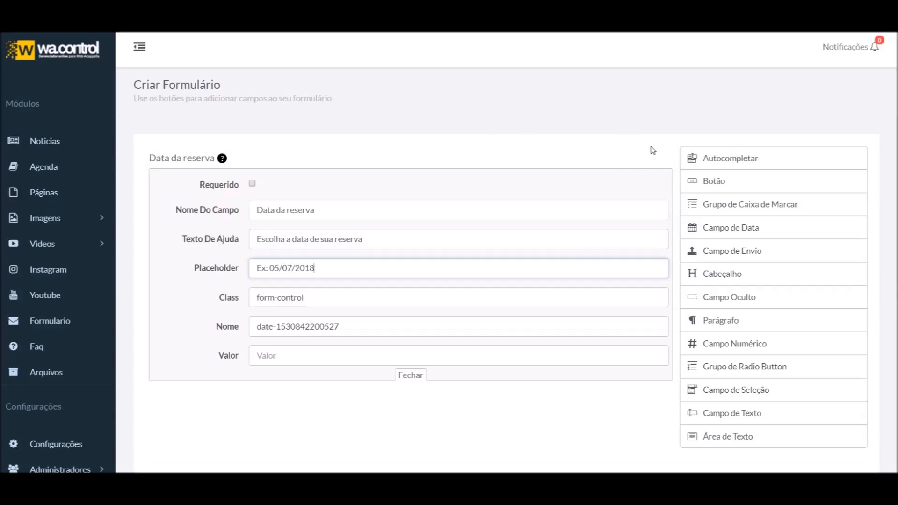
click(648, 157)
Delete the placeholder and start replacing the internal name with 'dat'
mouse_move(656, 174)
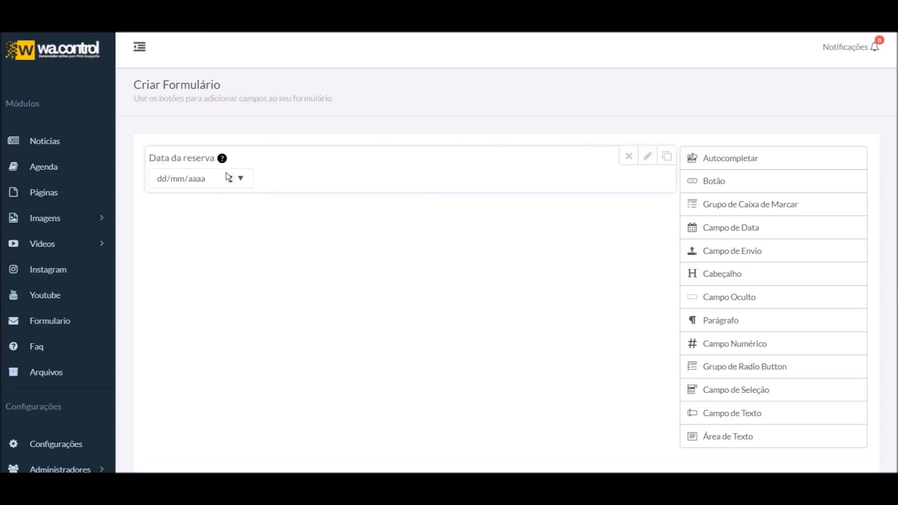
click(648, 156)
drag(342, 270, 205, 273)
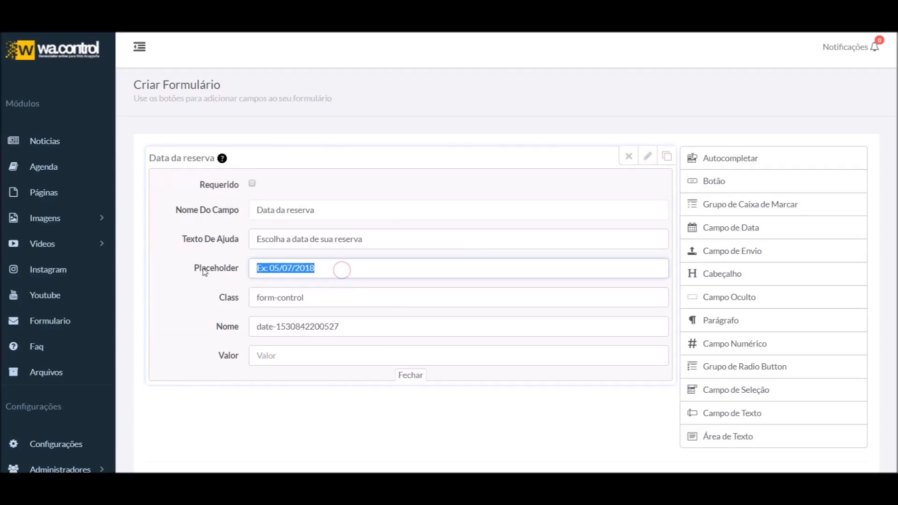
key(BackSpace)
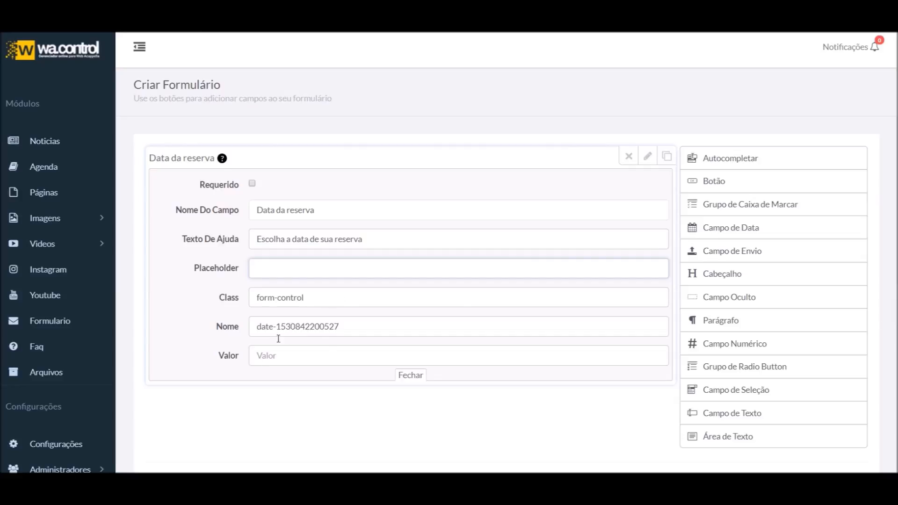
triple_click(380, 326)
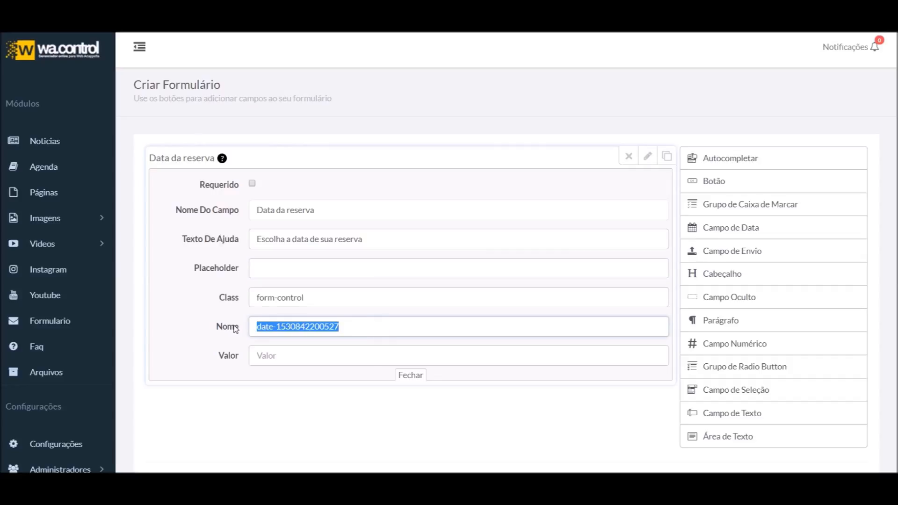
text(data-da-reserva)
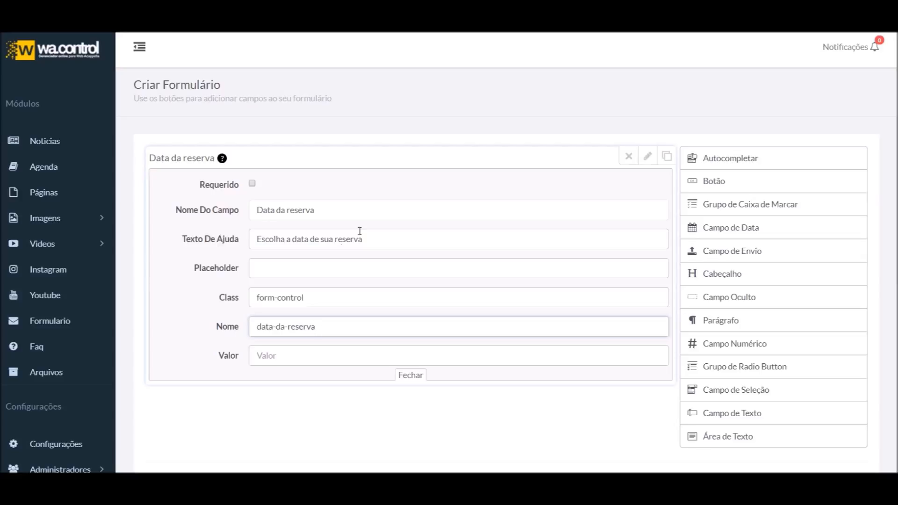
Start a default value for the date field, then try its calendar in the preview
click(292, 354)
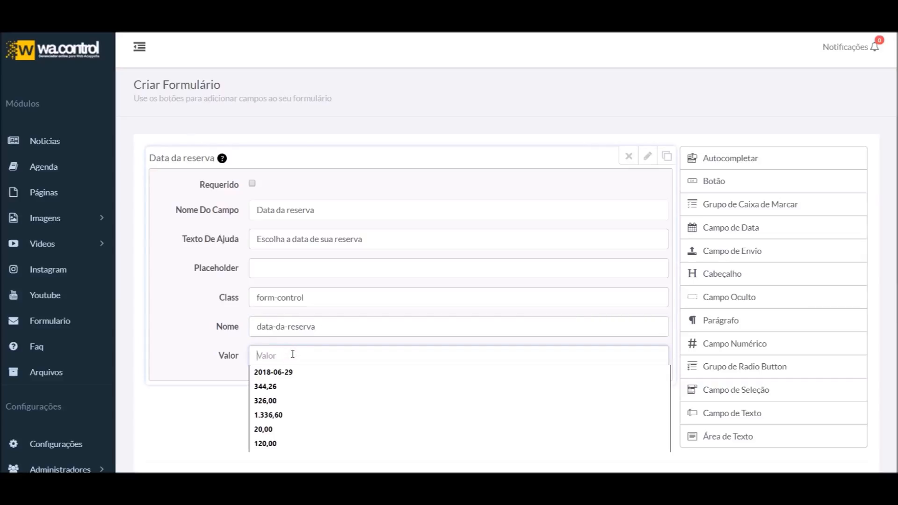
click(471, 185)
click(417, 377)
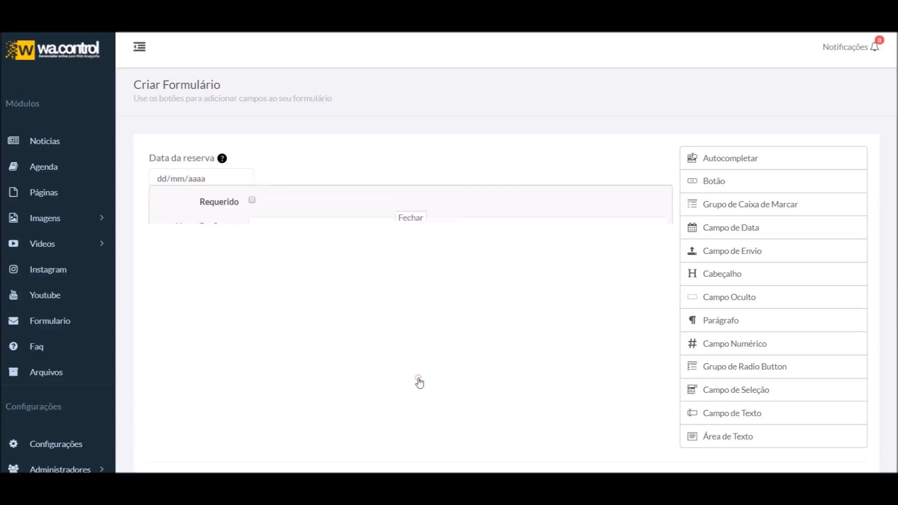
click(241, 179)
click(241, 179)
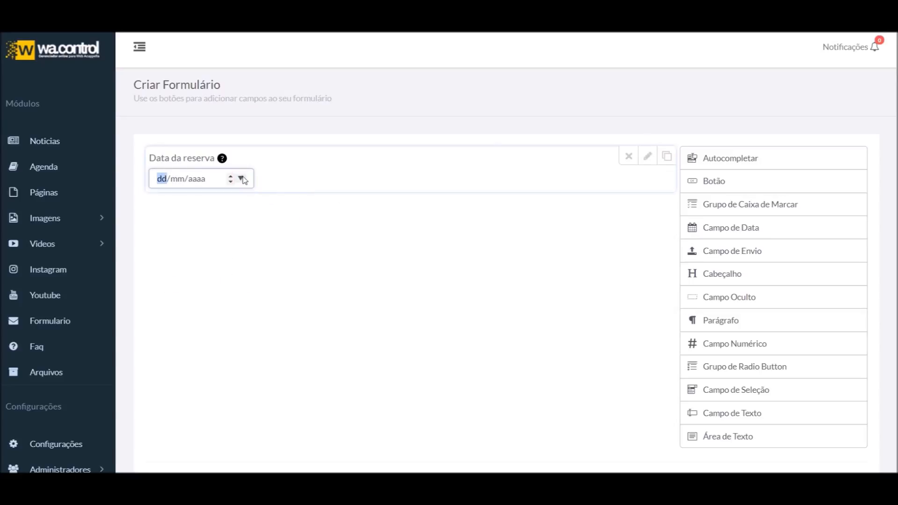
Set the date field's default value to 2018-06-29
click(647, 166)
click(293, 360)
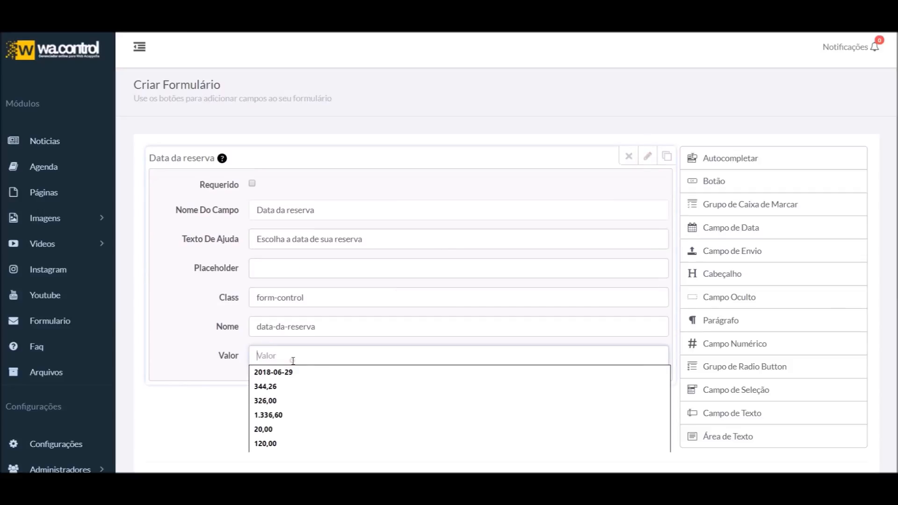
click(308, 373)
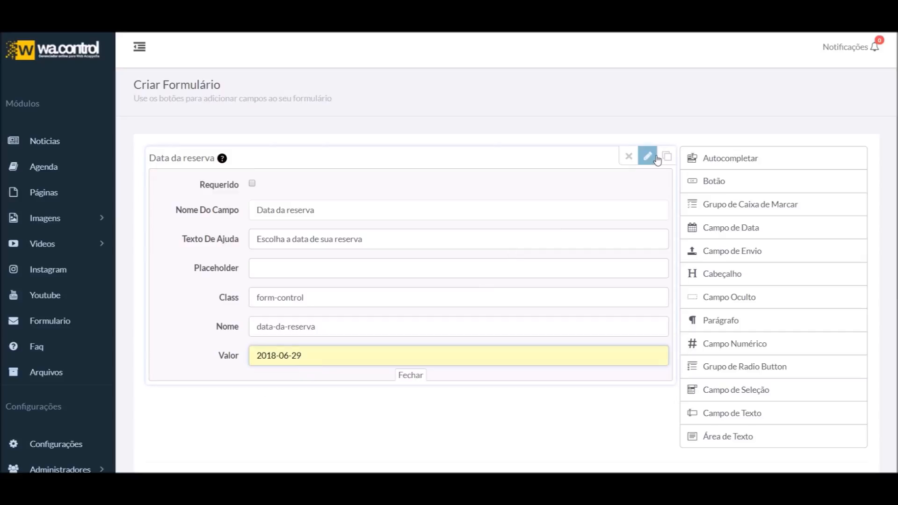
click(647, 156)
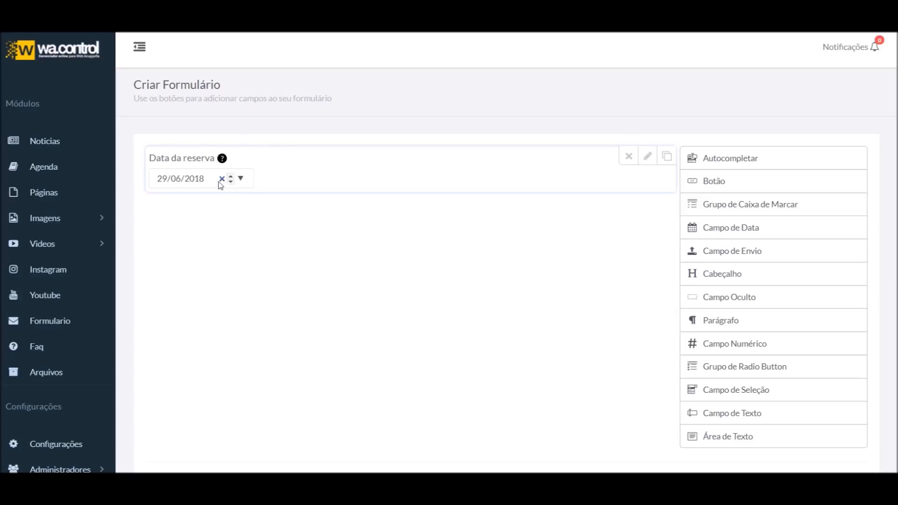
Clear the previewed date and test the date picker again
click(221, 179)
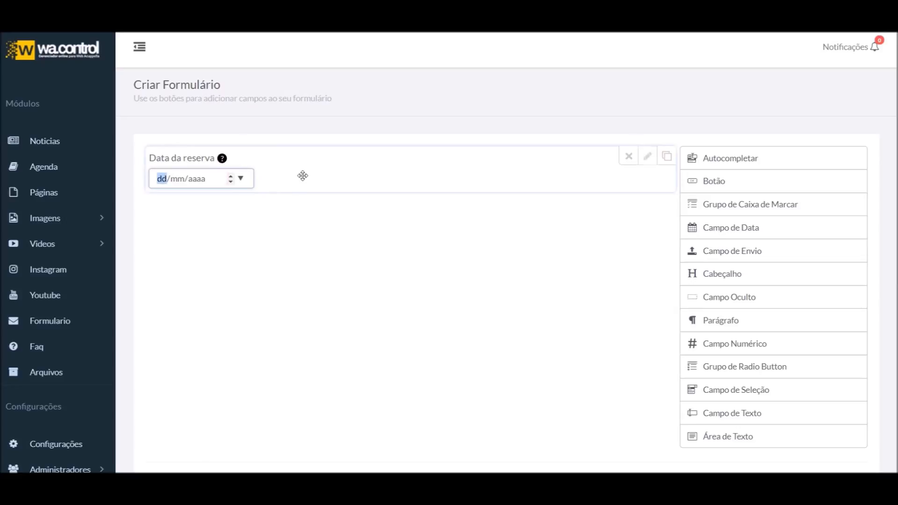
click(648, 157)
click(649, 160)
click(649, 159)
click(649, 160)
click(650, 161)
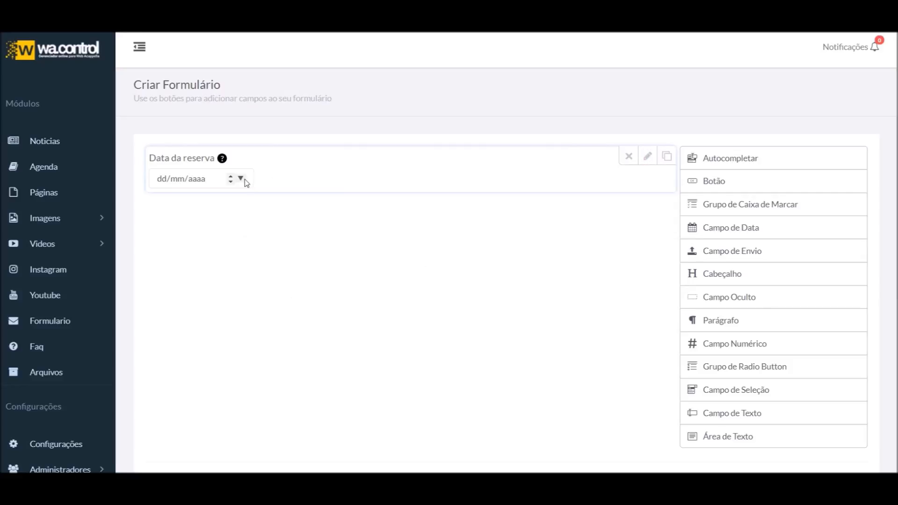
click(241, 178)
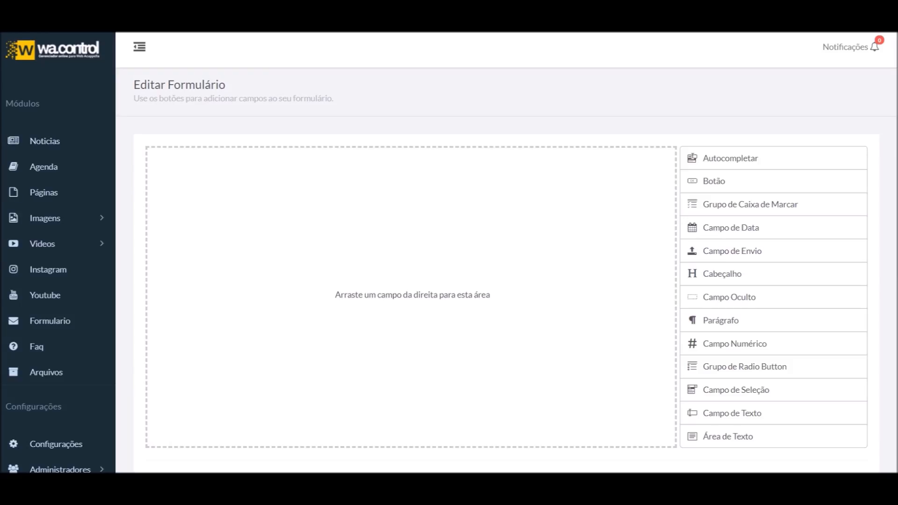
Add a file-upload field, mark it required and label it 'Envie seu curriculum'
click(743, 251)
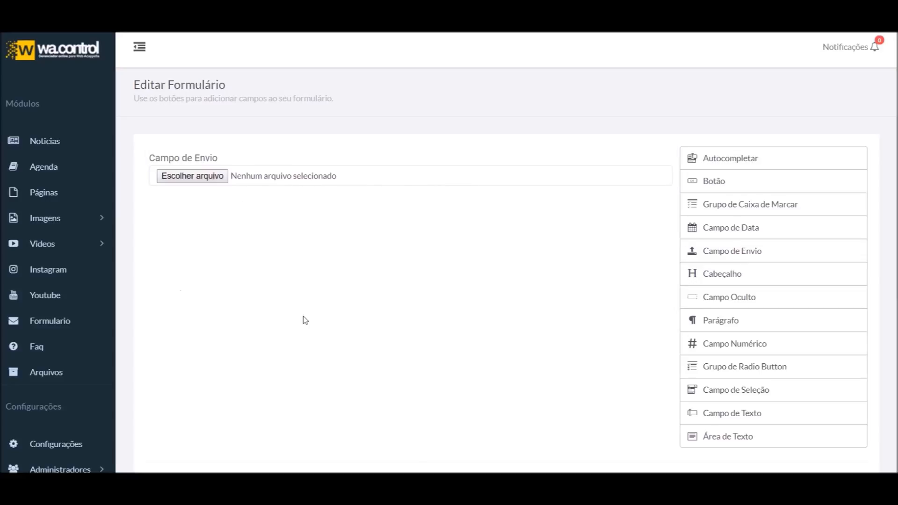
mouse_move(178, 169)
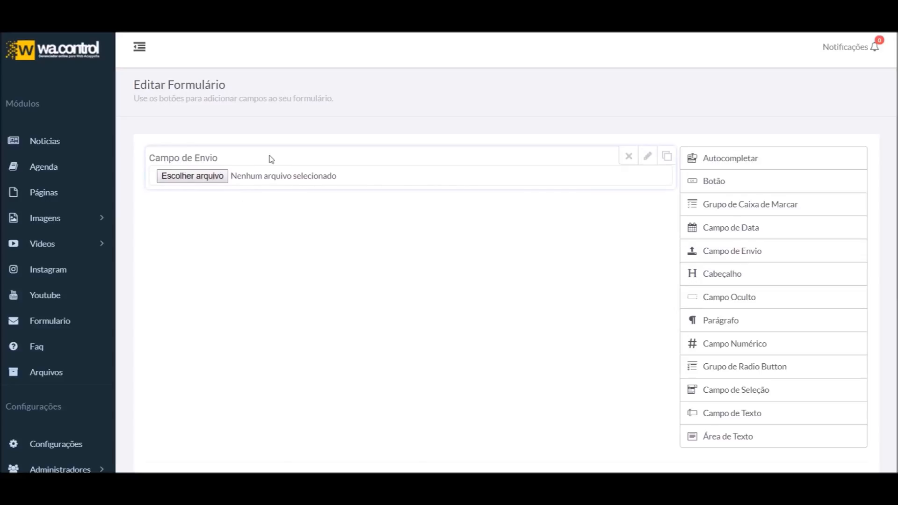
click(647, 161)
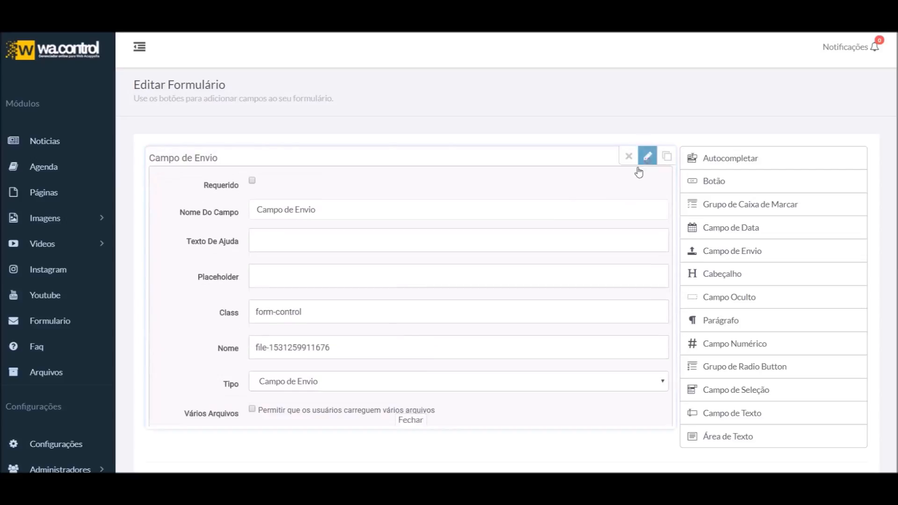
click(252, 181)
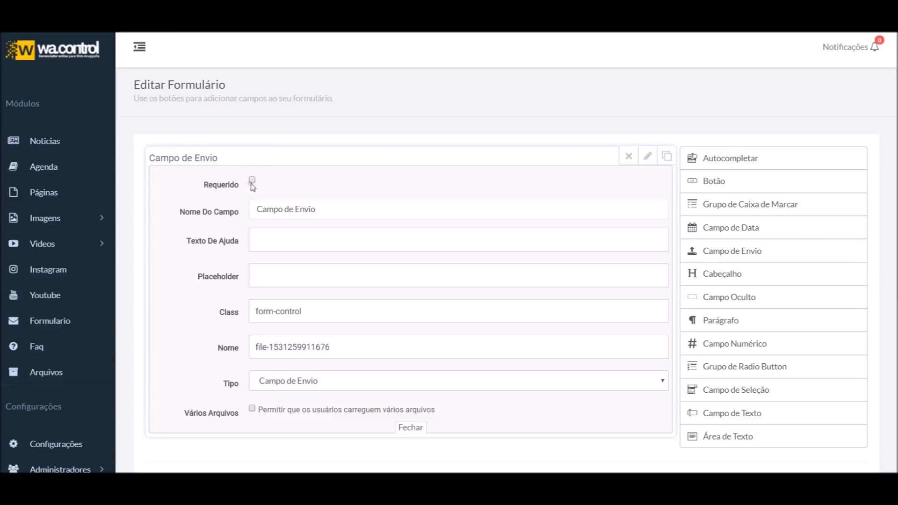
triple_click(351, 214)
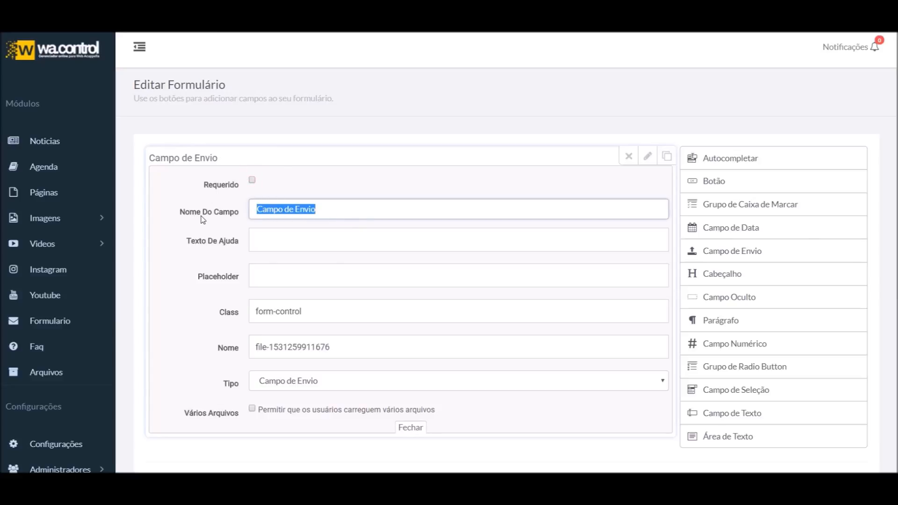
text(Envie seu curriculum)
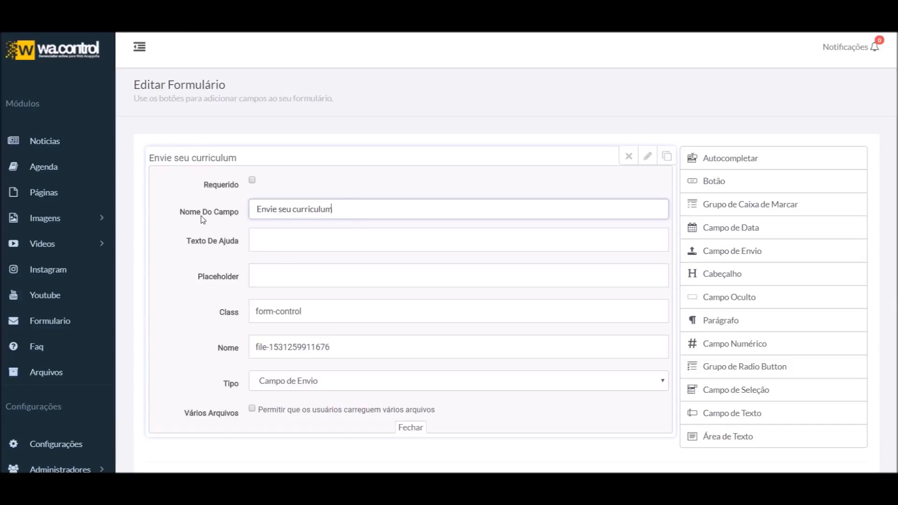
Remove the upload field's help text, leaving it empty
click(283, 243)
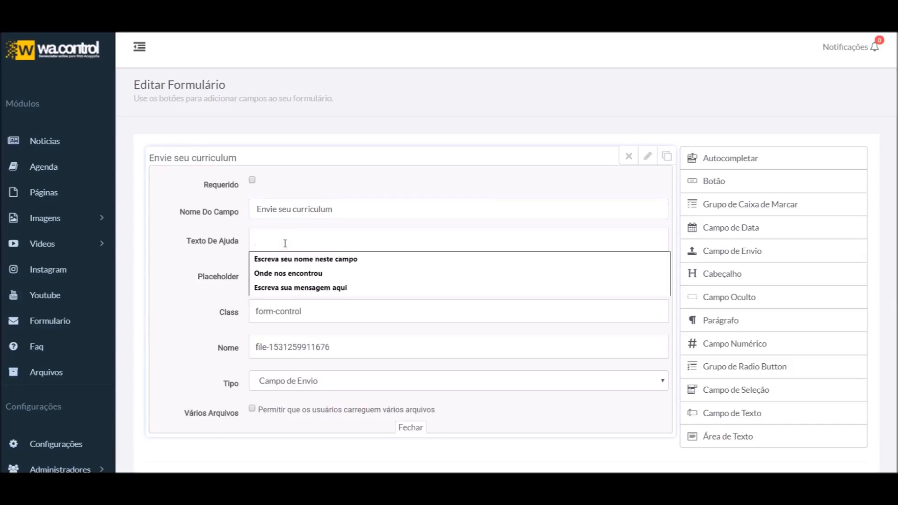
click(276, 274)
mouse_move(244, 159)
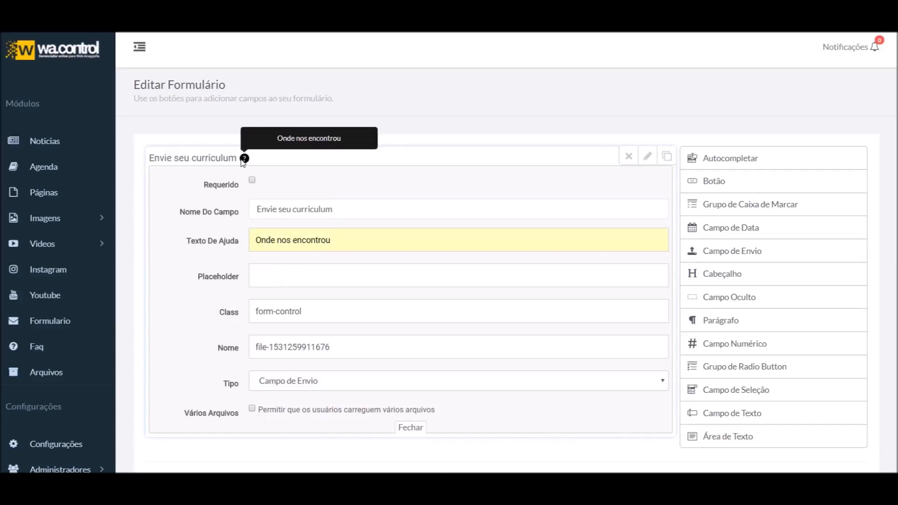
triple_click(372, 234)
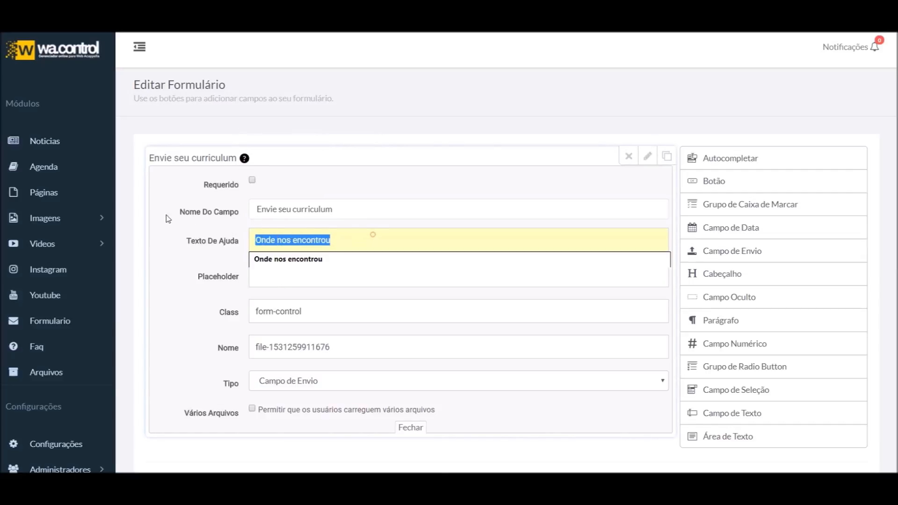
key(End)
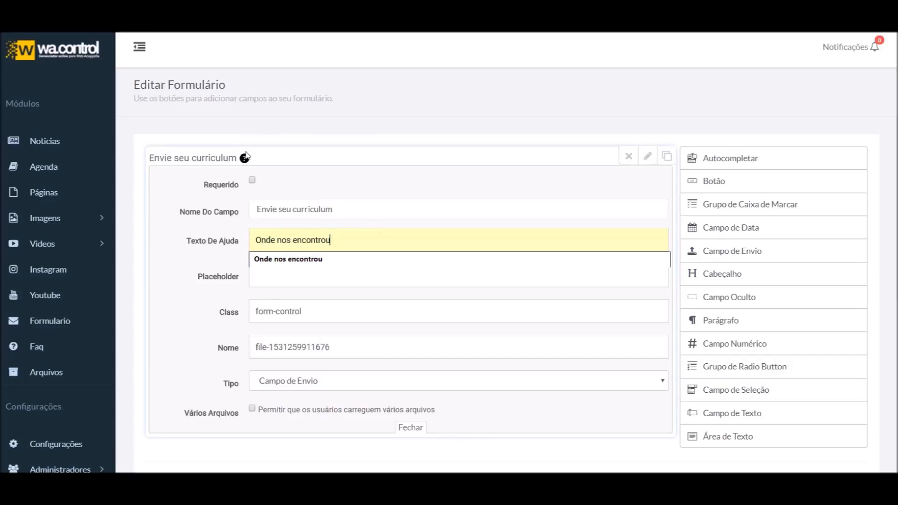
triple_click(363, 240)
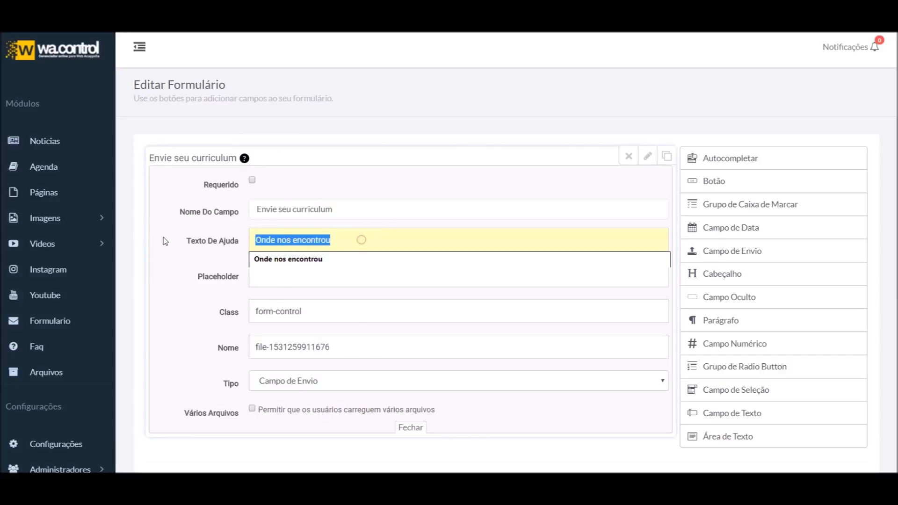
key(BackSpace)
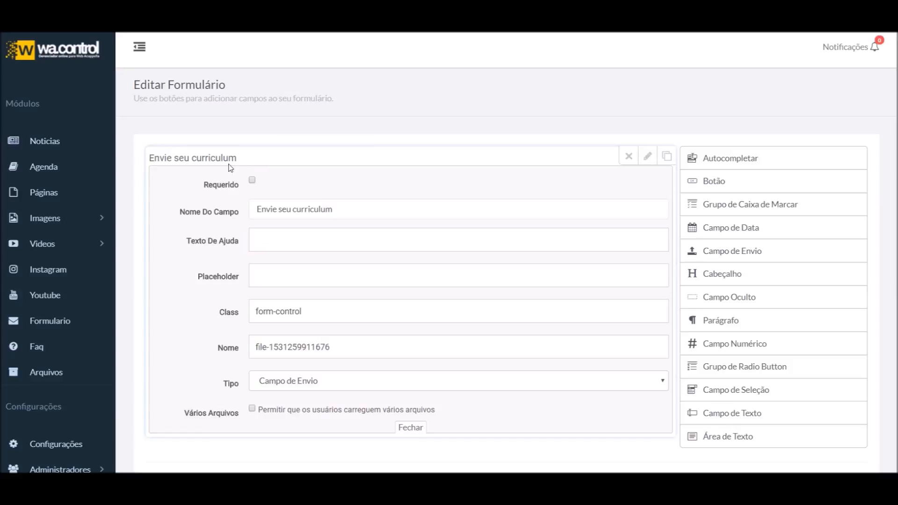
Preview the upload field and reopen its settings
click(293, 281)
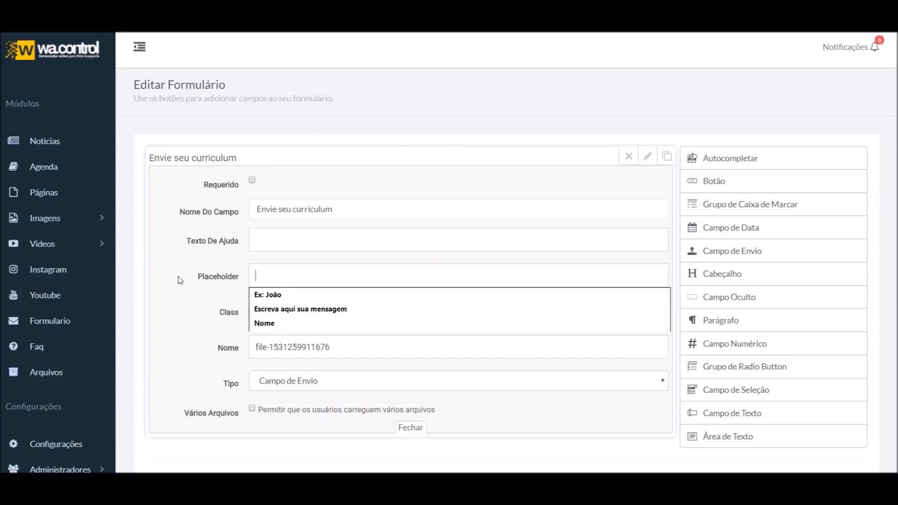
click(648, 157)
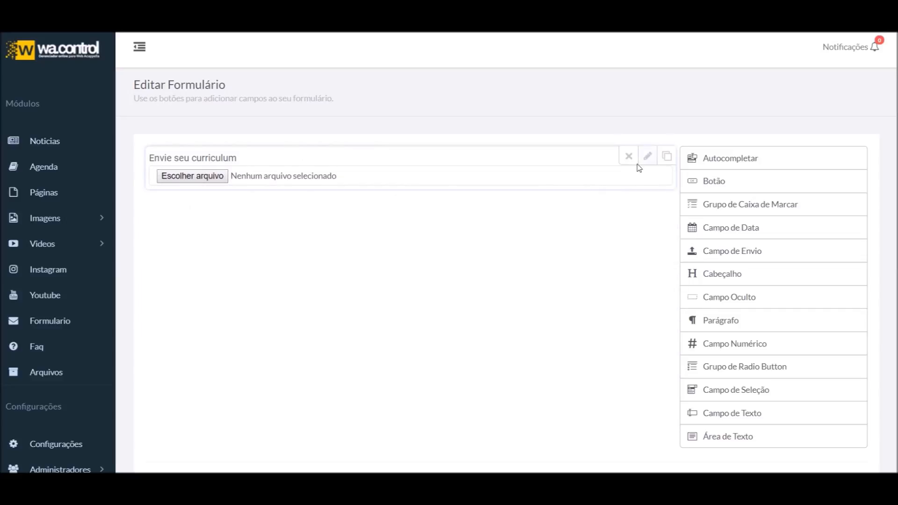
click(648, 156)
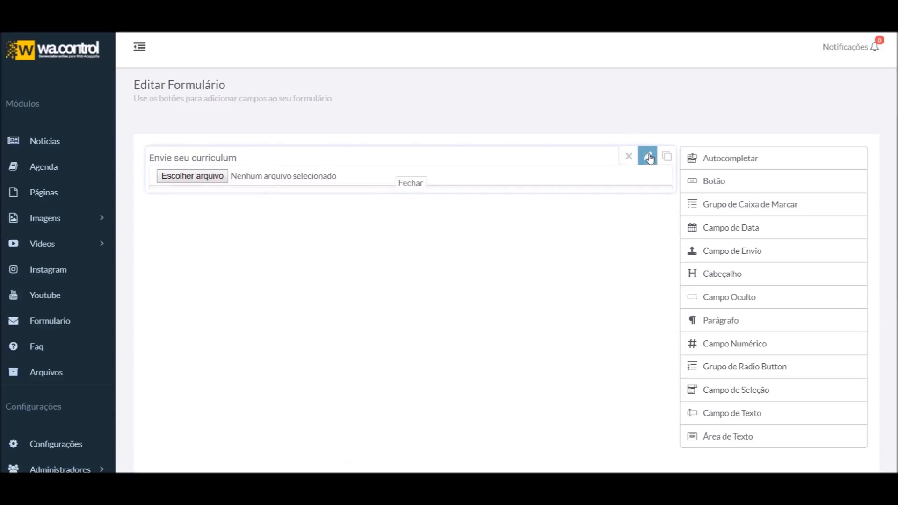
scroll(287, 235, down, 2)
scroll(287, 235, down, 2)
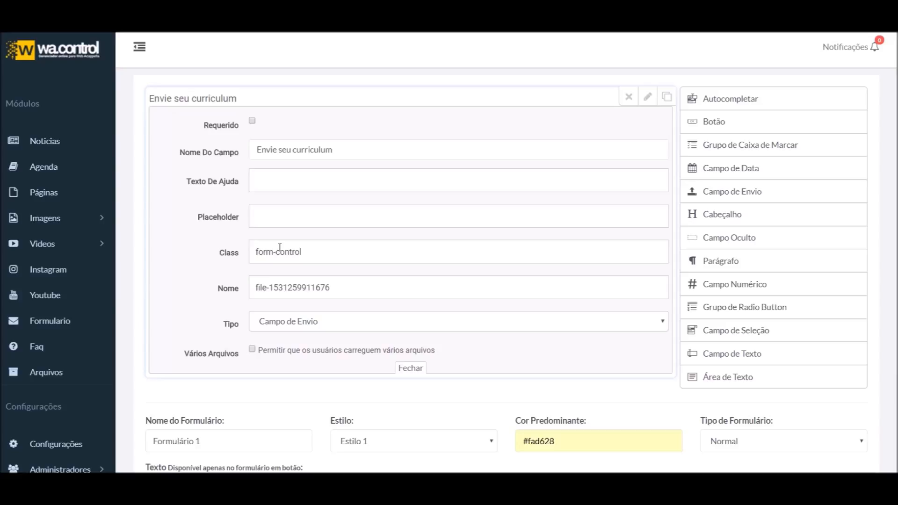
Set the upload field's internal name to 'anexo'
text(anexo)
drag(242, 288, 220, 291)
click(279, 286)
double_click(278, 286)
click(280, 284)
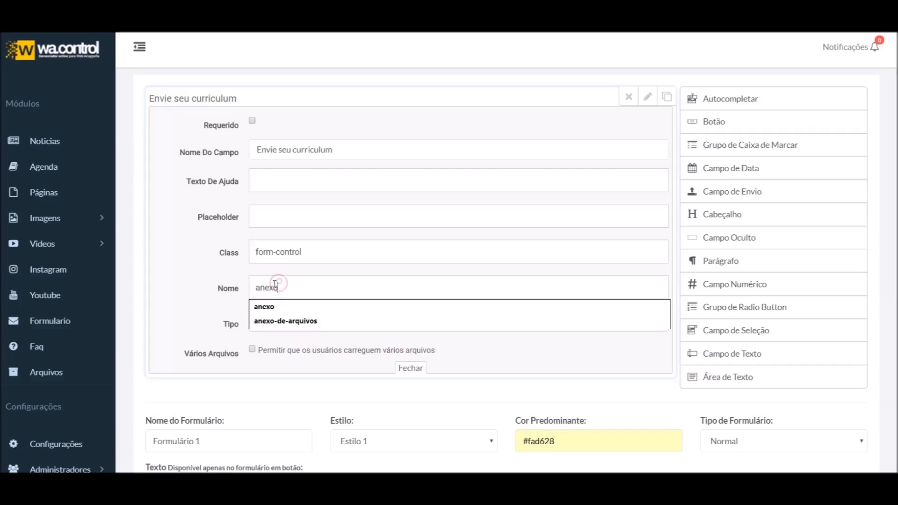
double_click(301, 283)
click(180, 273)
click(250, 285)
click(187, 274)
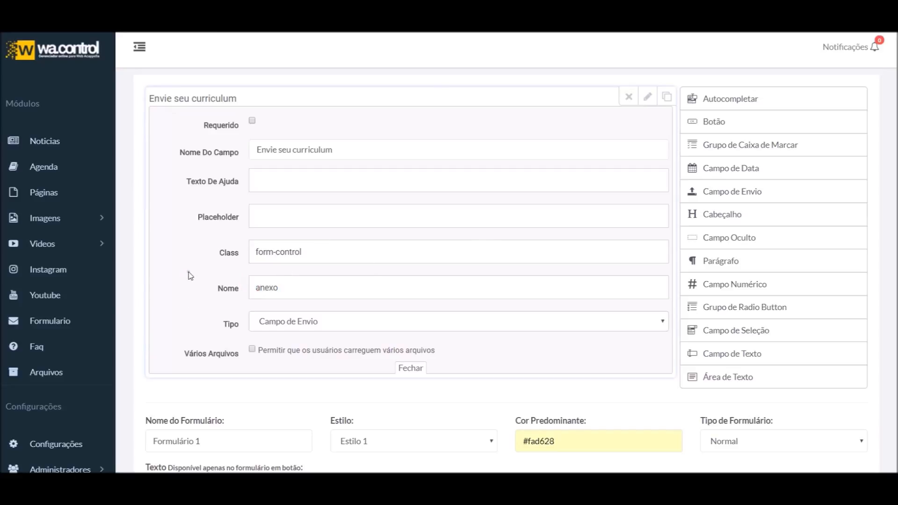
Allow multiple files on the upload field and test its file chooser, cancelling
click(326, 322)
click(339, 325)
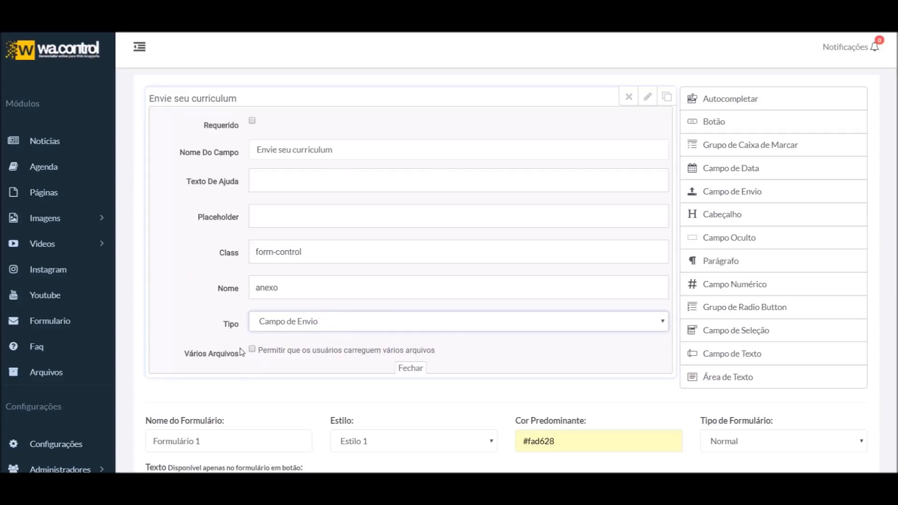
click(252, 349)
click(411, 368)
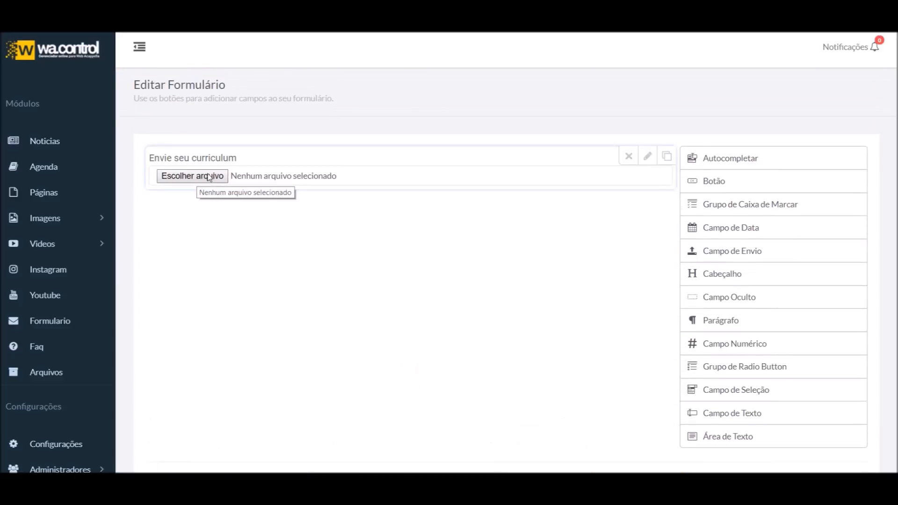
click(201, 182)
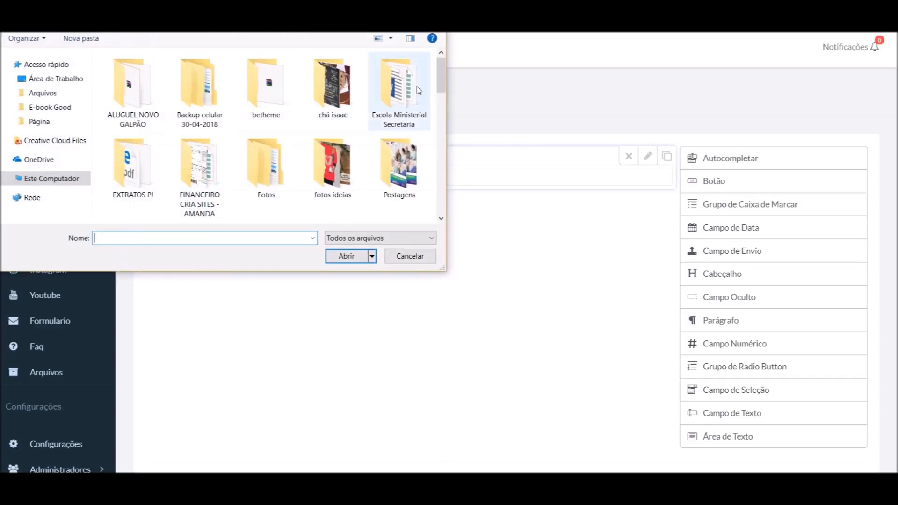
click(410, 256)
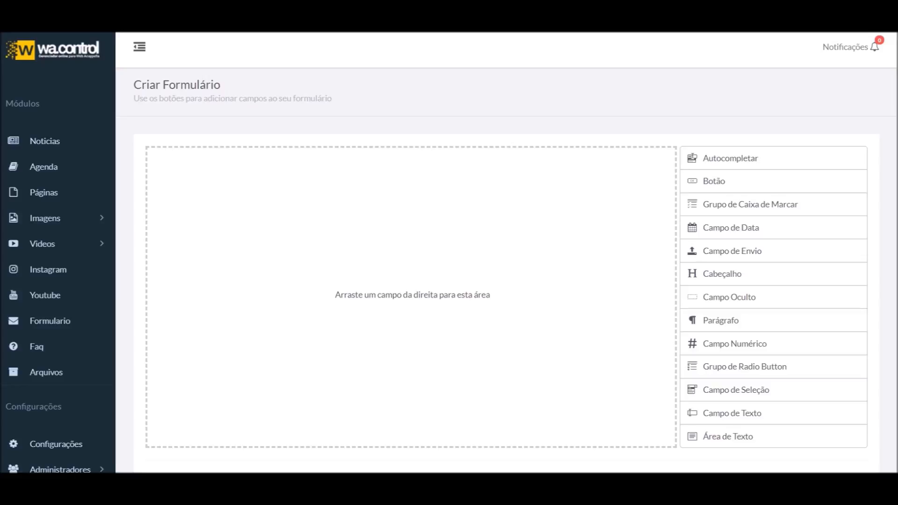
Add a heading to the form and rename it 'Contato rápido'
drag(723, 271, 397, 216)
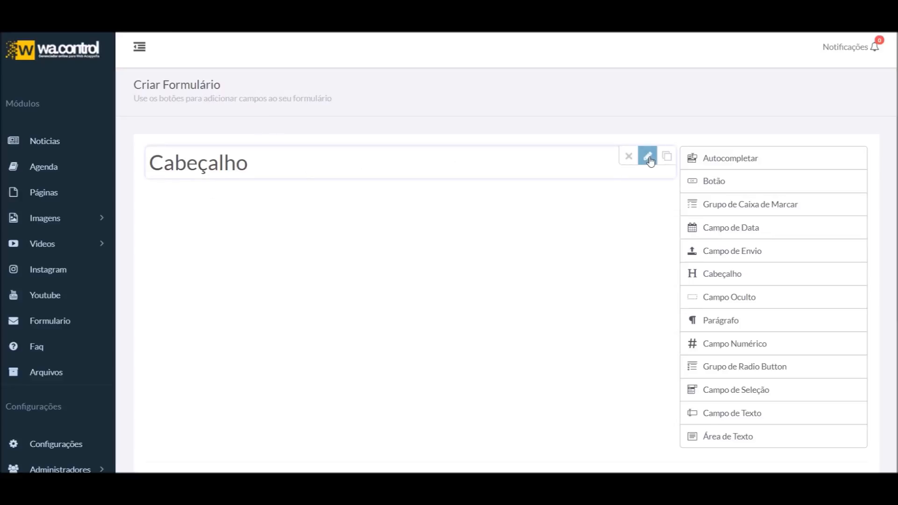
click(648, 157)
click(311, 184)
drag(292, 176, 227, 173)
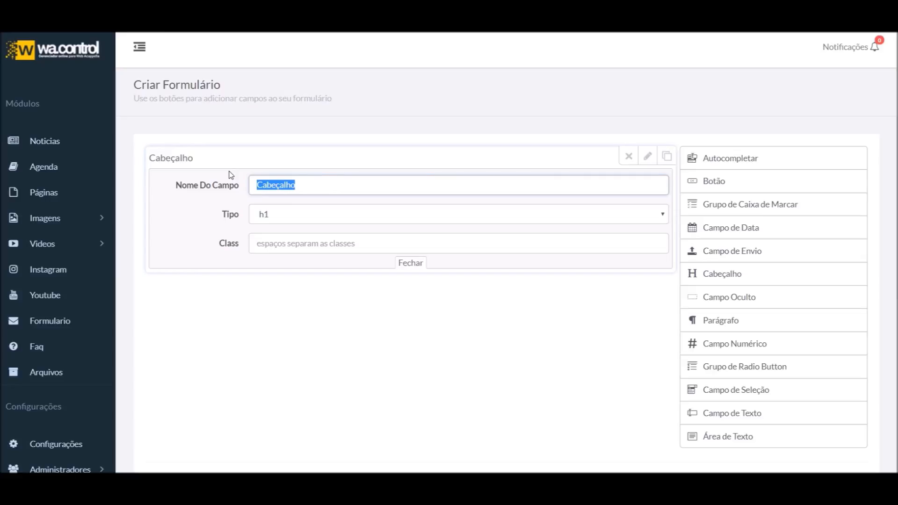
text(Fale cono)
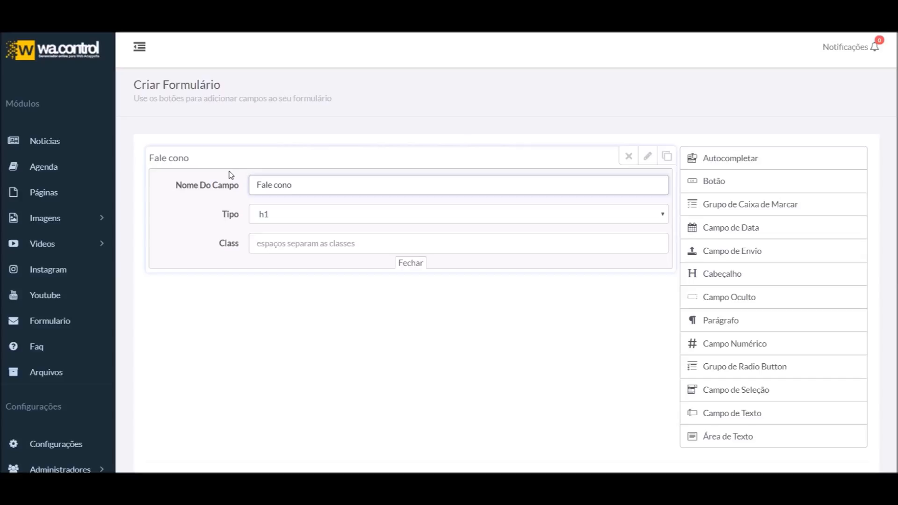
key(ctrl+a)
text(Contato rápido)
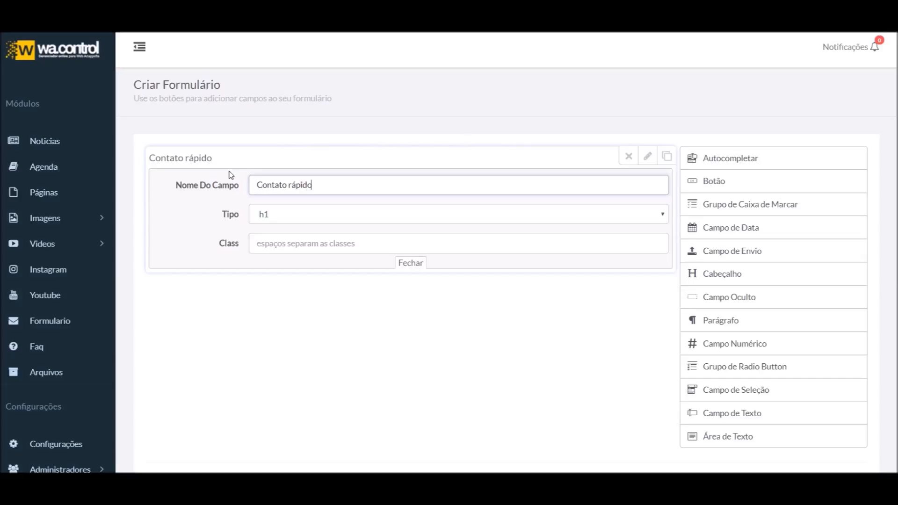
Preview the heading at h1, h2 and h3 sizes
click(319, 222)
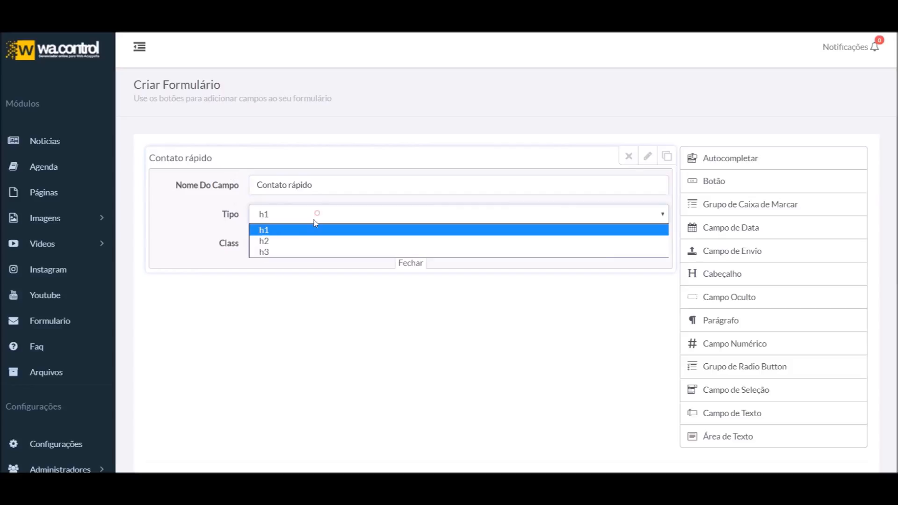
click(304, 229)
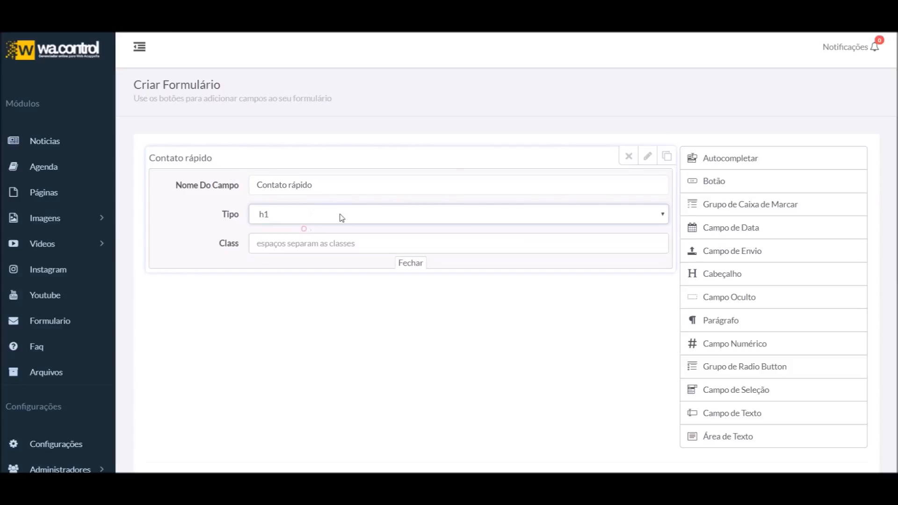
click(646, 158)
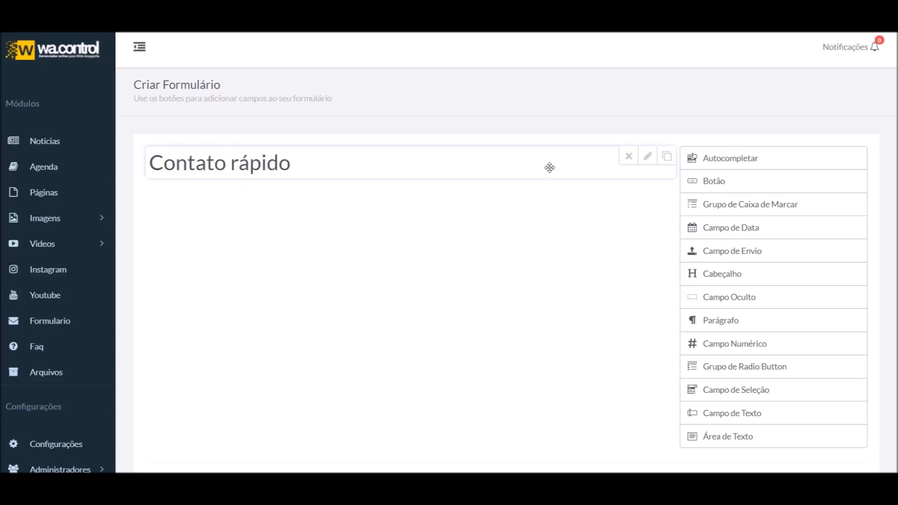
click(648, 155)
click(290, 220)
click(289, 237)
click(648, 157)
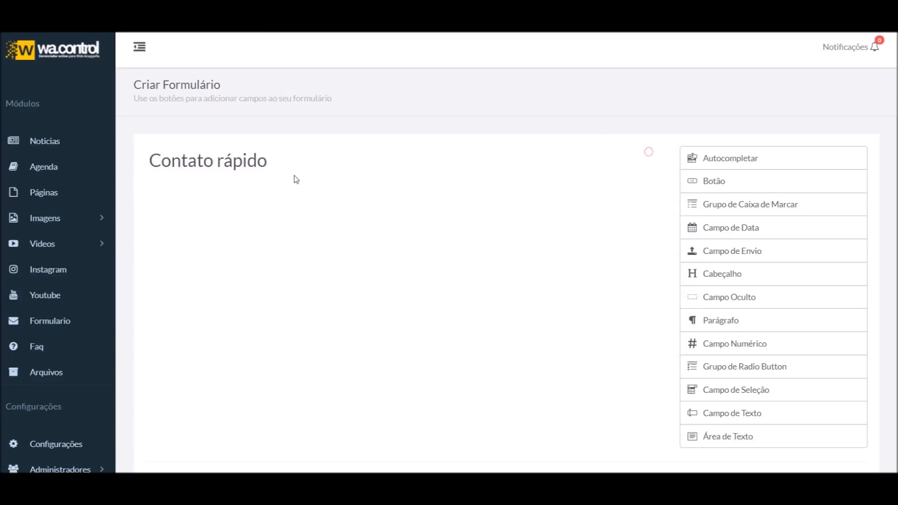
click(650, 159)
click(290, 216)
click(278, 251)
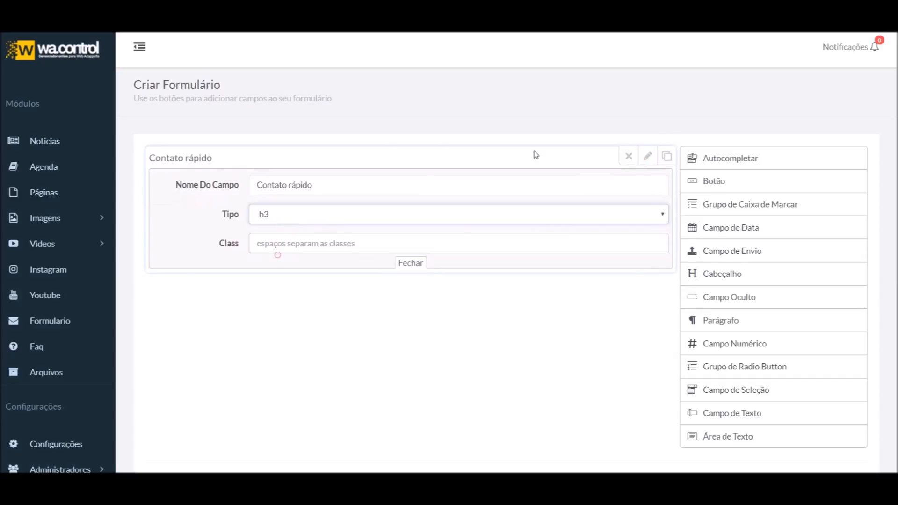
click(647, 156)
Set the heading back to h1 and preview it
click(656, 165)
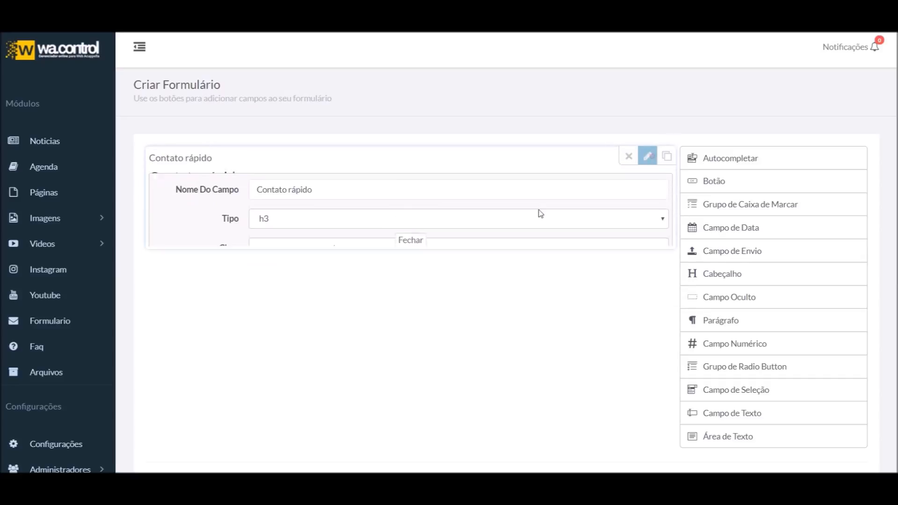
click(324, 237)
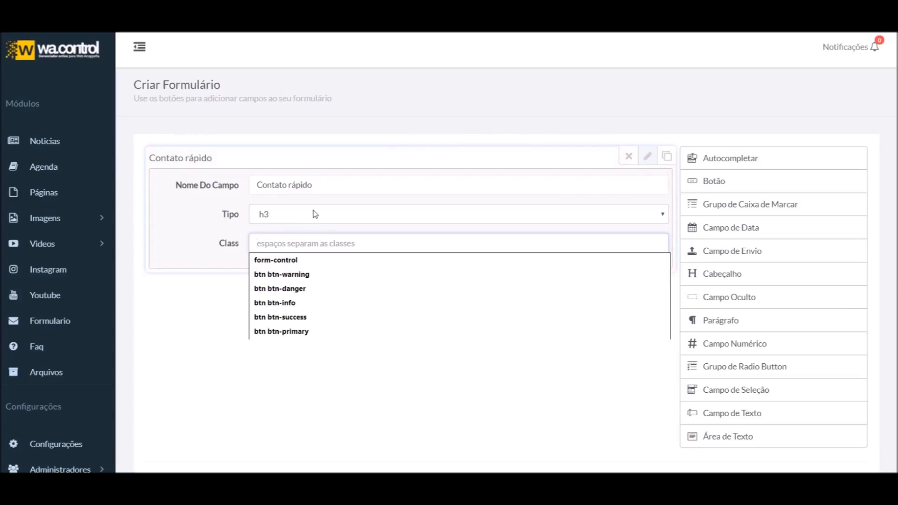
click(294, 214)
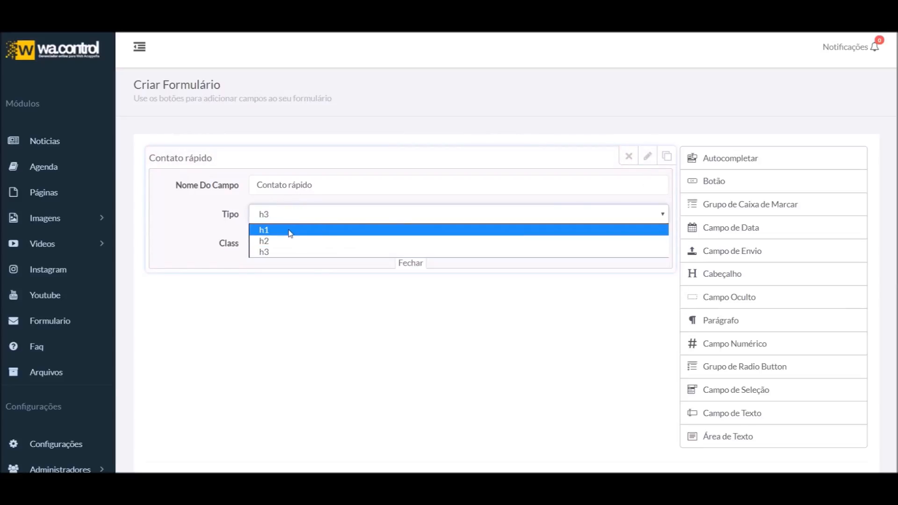
click(289, 230)
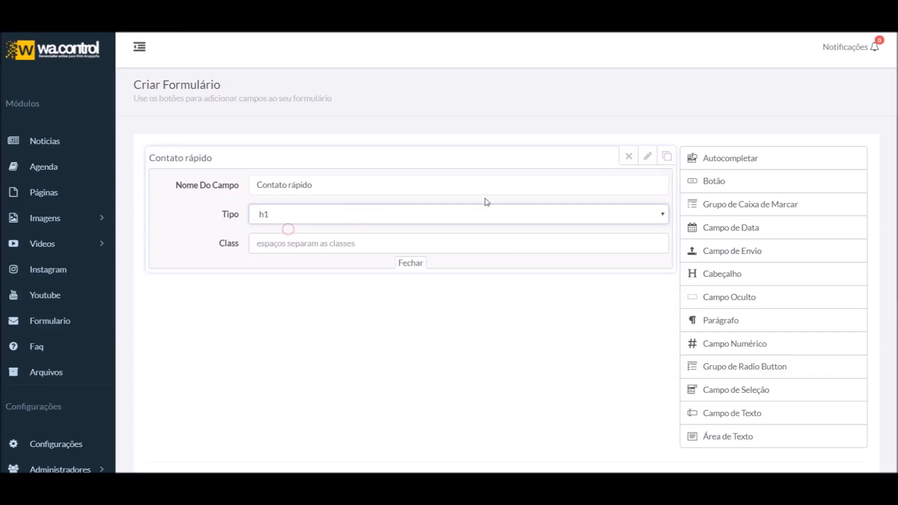
click(647, 156)
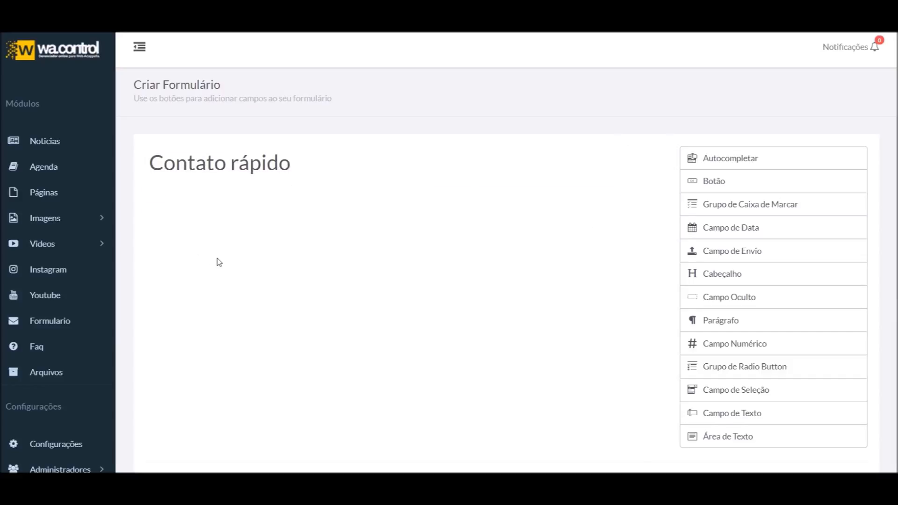
scroll(333, 212, down, 2)
scroll(325, 240, up, 2)
scroll(264, 301, down, 2)
scroll(166, 241, up, 2)
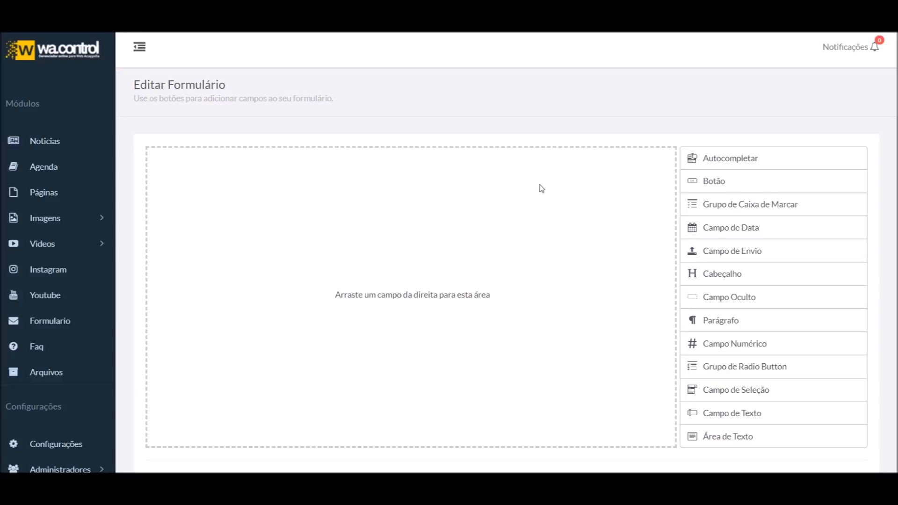
Add a Campo Oculto hidden field and inspect its generated name
click(753, 302)
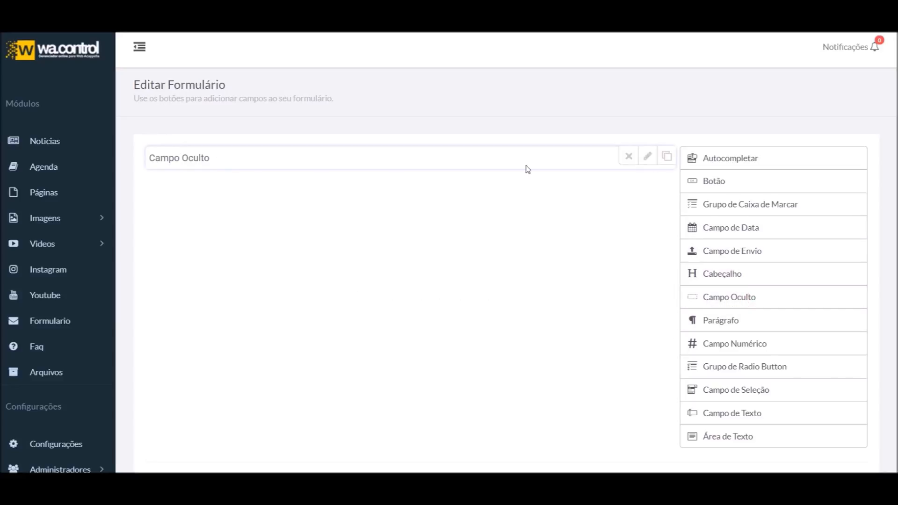
click(648, 158)
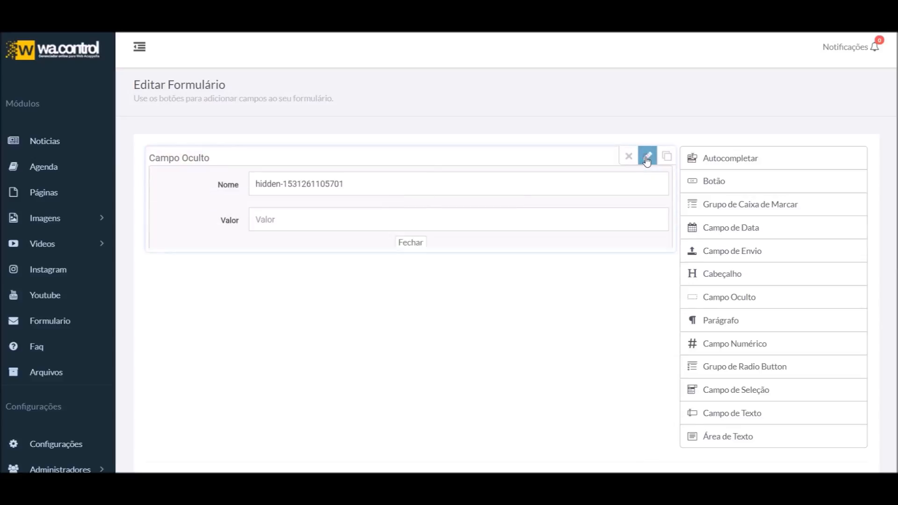
drag(384, 184, 208, 187)
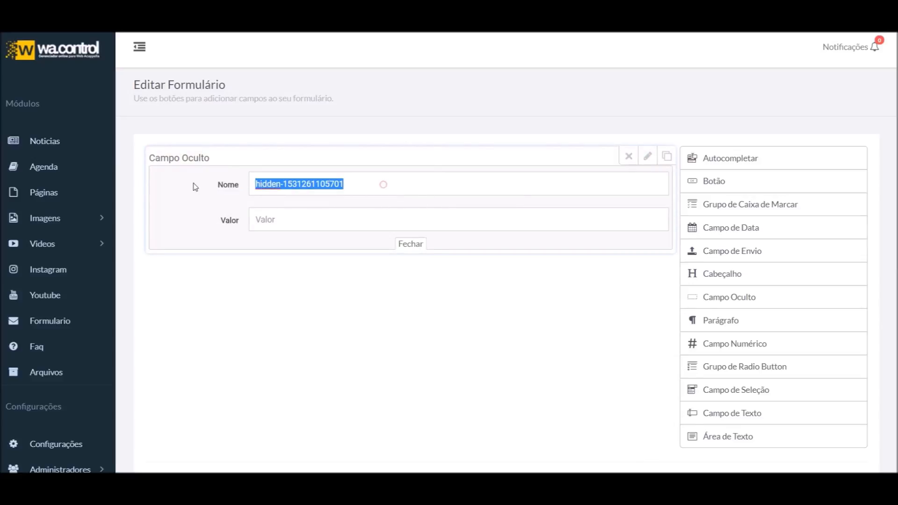
click(293, 230)
click(295, 226)
click(349, 182)
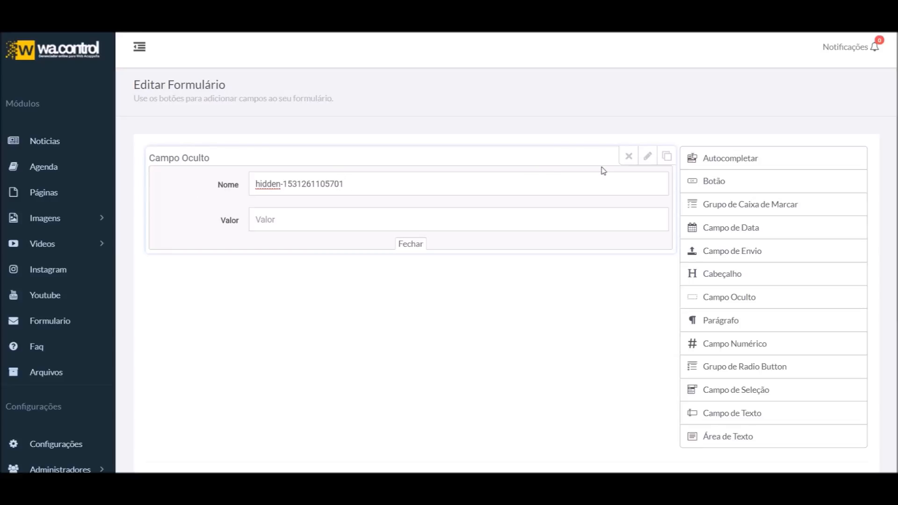
click(647, 158)
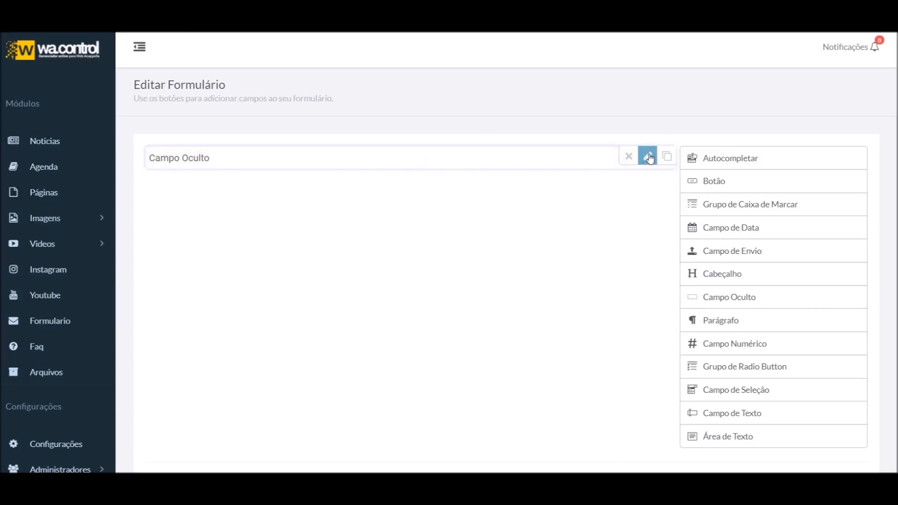
Name the hidden field 'campanha' and give it the value 1
click(649, 158)
drag(364, 179, 180, 193)
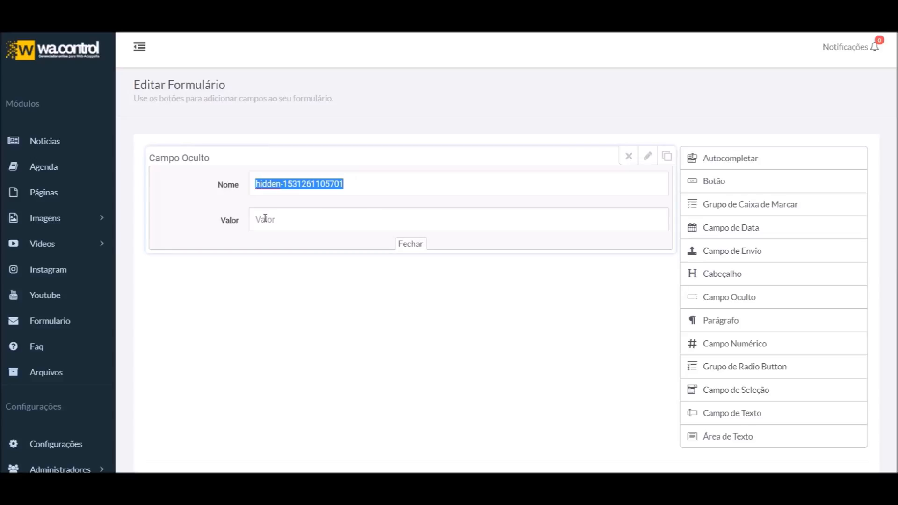
text(campanha)
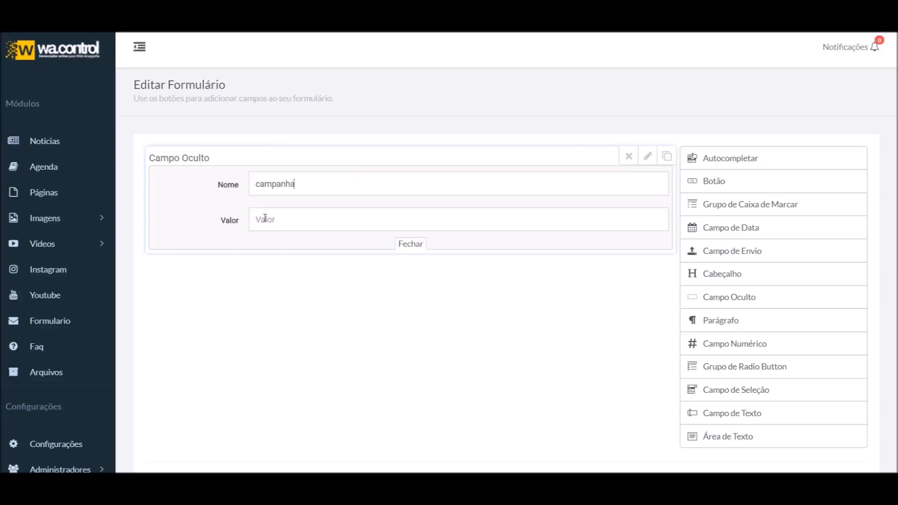
click(286, 216)
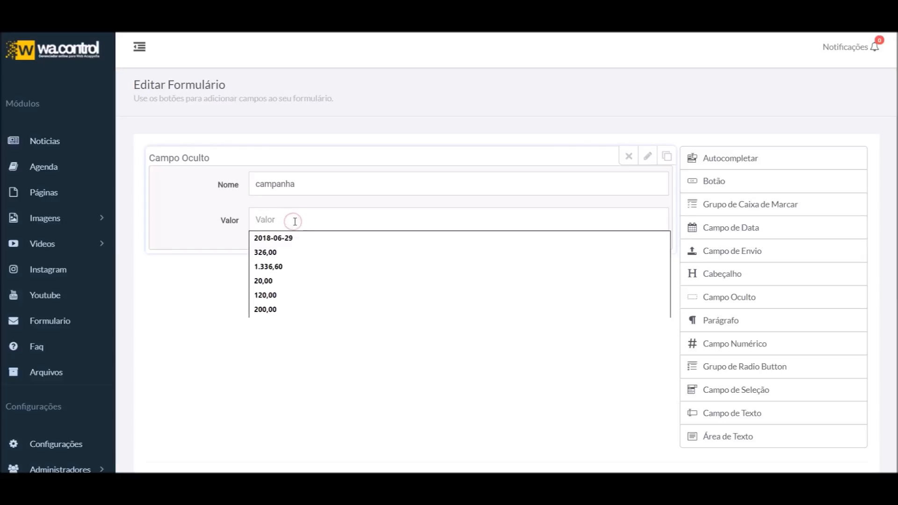
text(1)
click(231, 313)
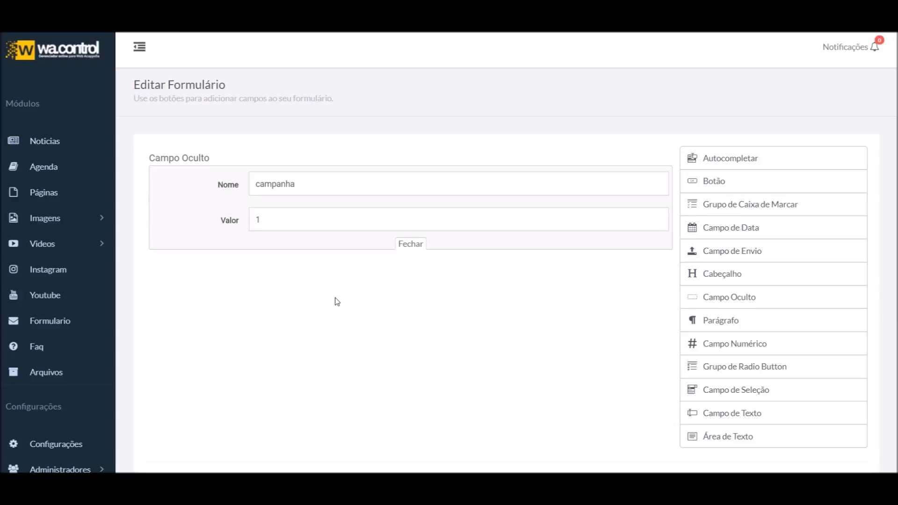
Rename the hidden field to 'pixel', keeping the value 1
click(276, 218)
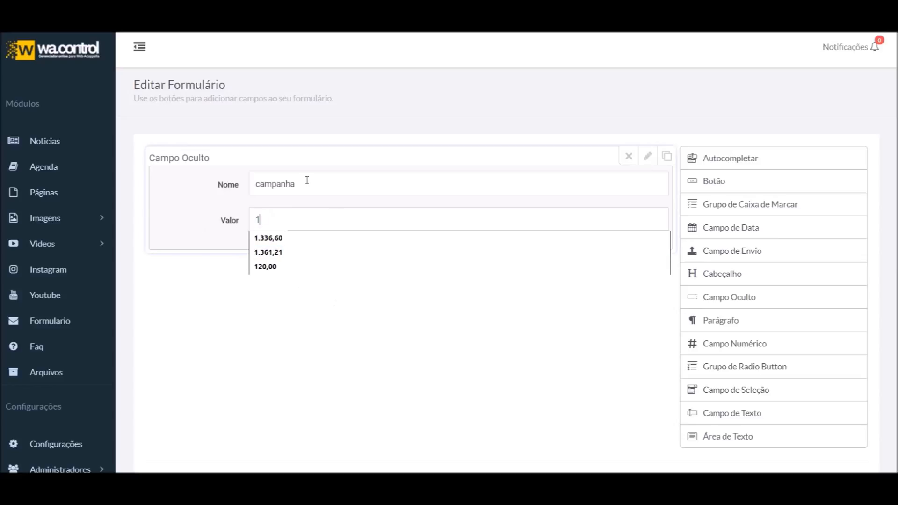
drag(308, 182, 154, 191)
text(pixel)
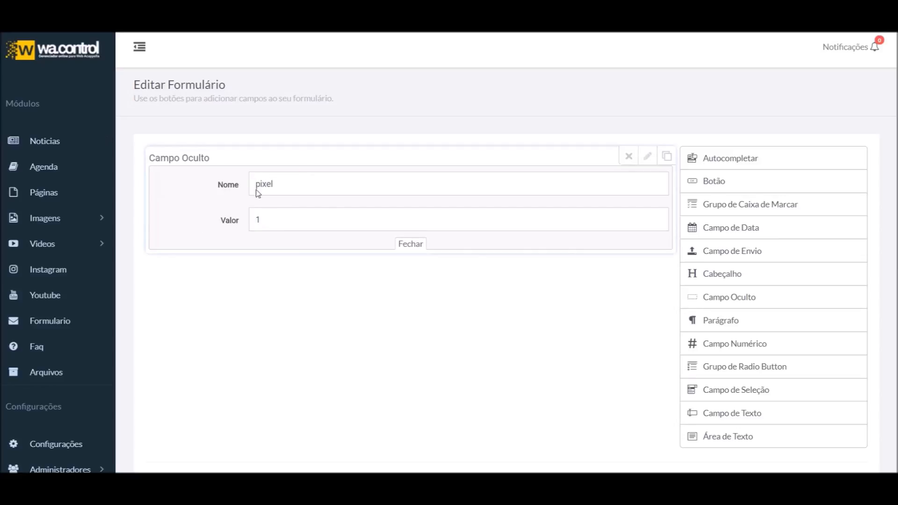
key(Tab)
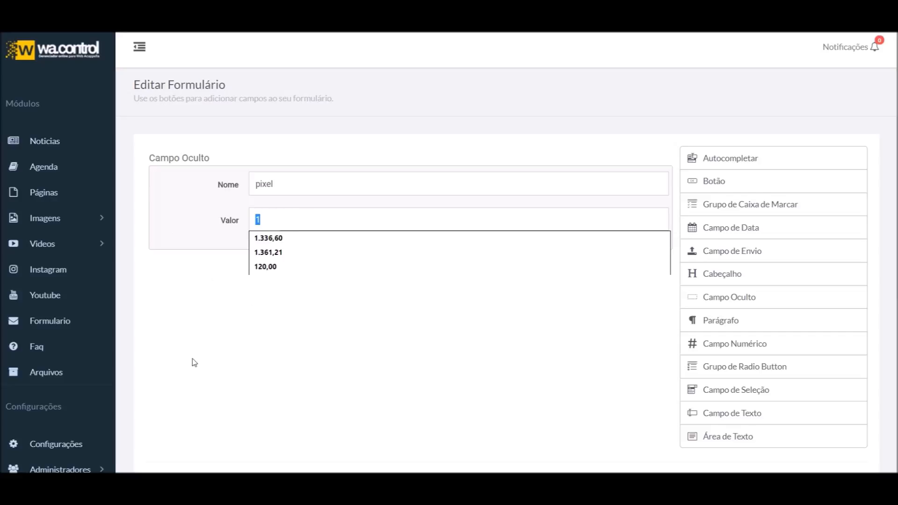
click(196, 206)
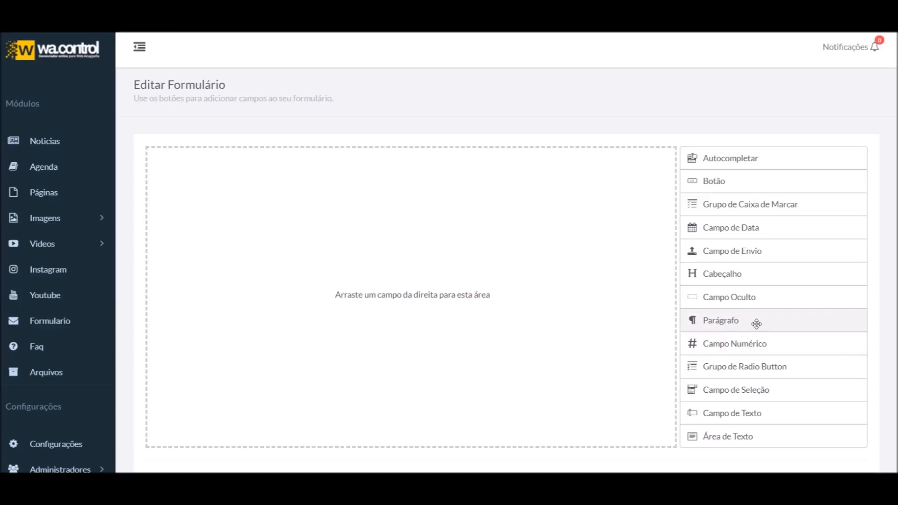
Add a paragraph field reading 'Preencha o formulário abaixo' and view its Tipo choices
click(756, 322)
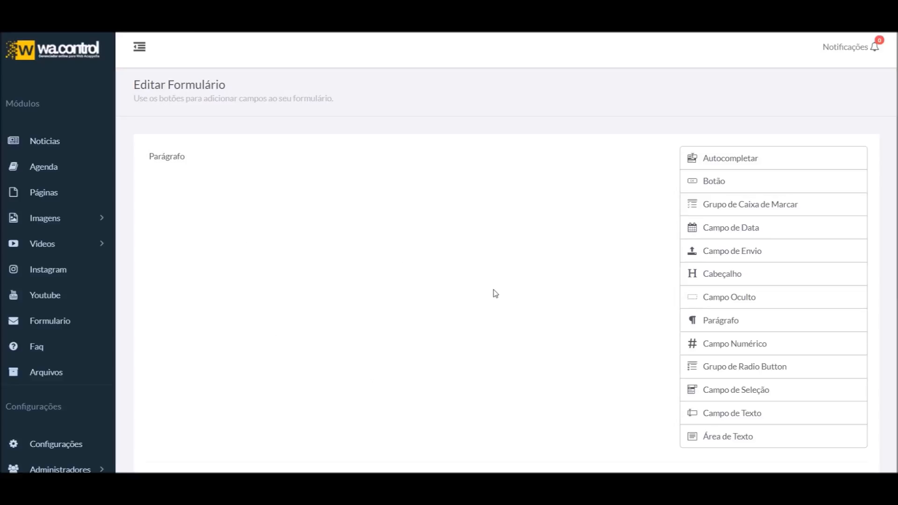
scroll(386, 287, down, 3)
scroll(333, 286, up, 3)
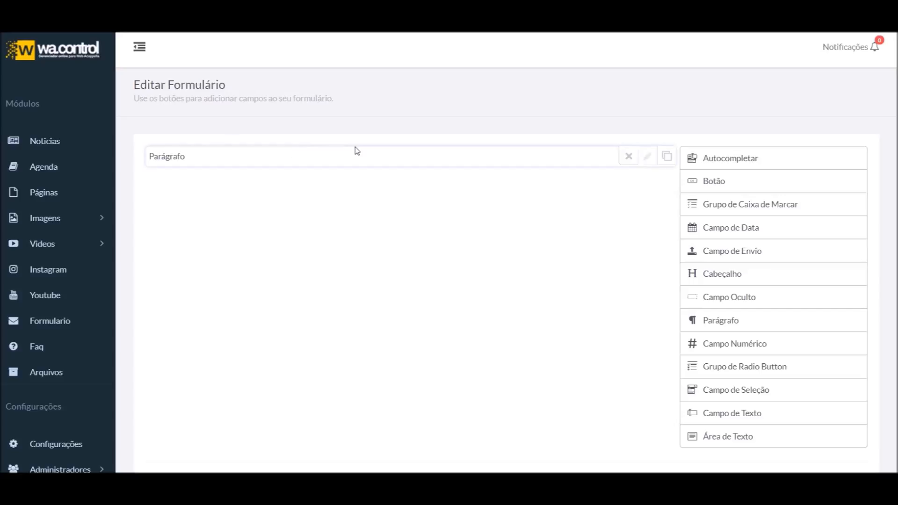
click(648, 159)
click(356, 201)
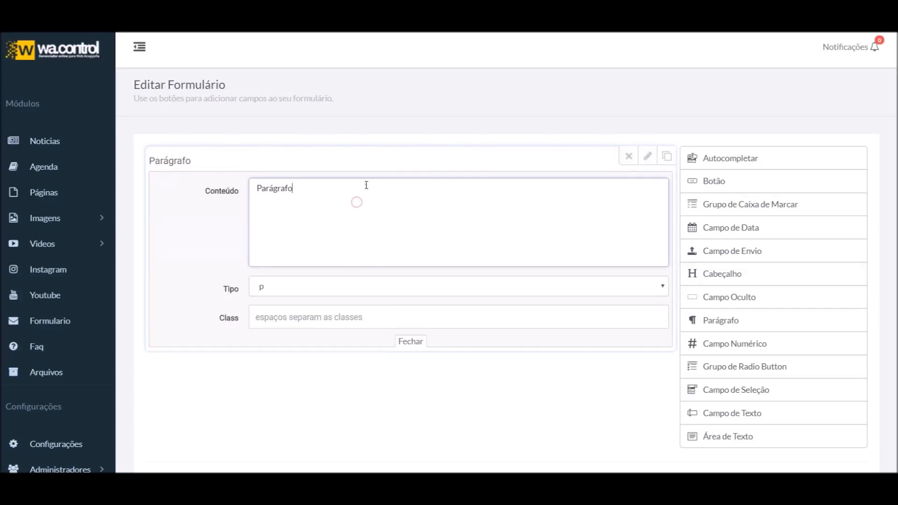
key(ctrl+a)
key(BackSpace)
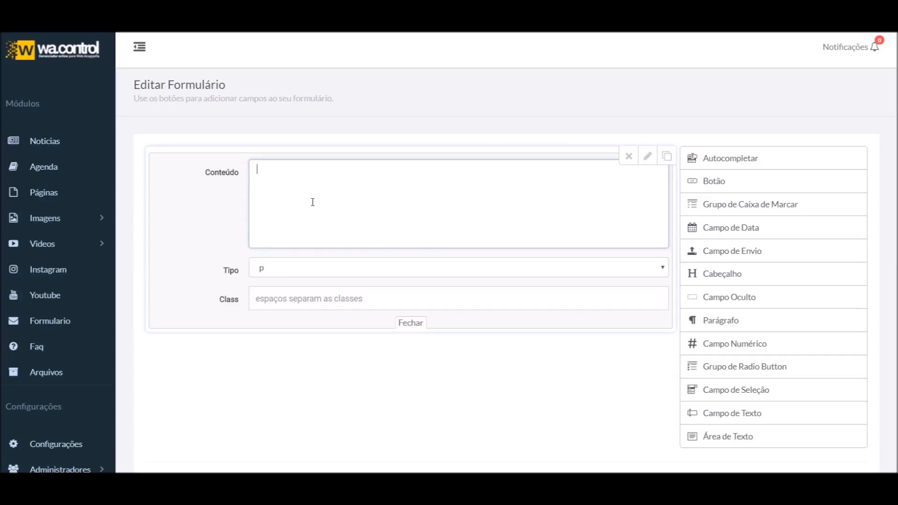
text(Pre)
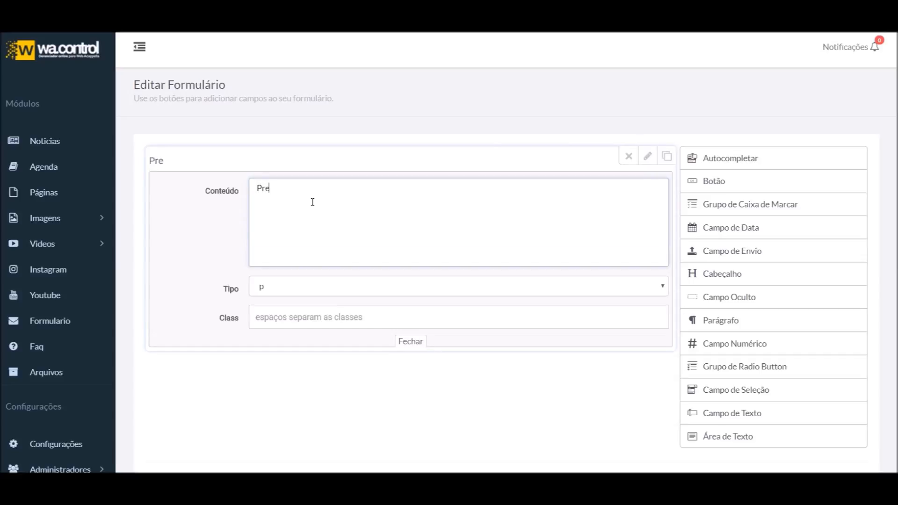
text(encha o formulário abaixo)
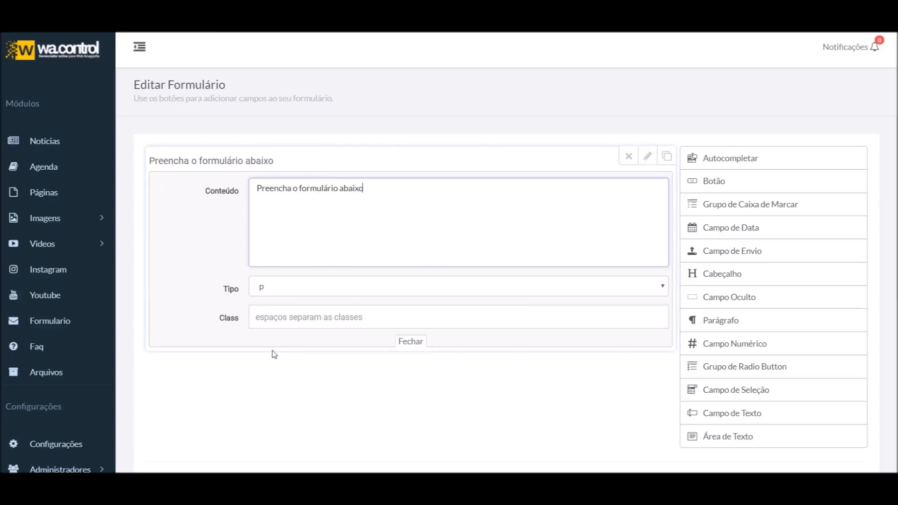
click(284, 294)
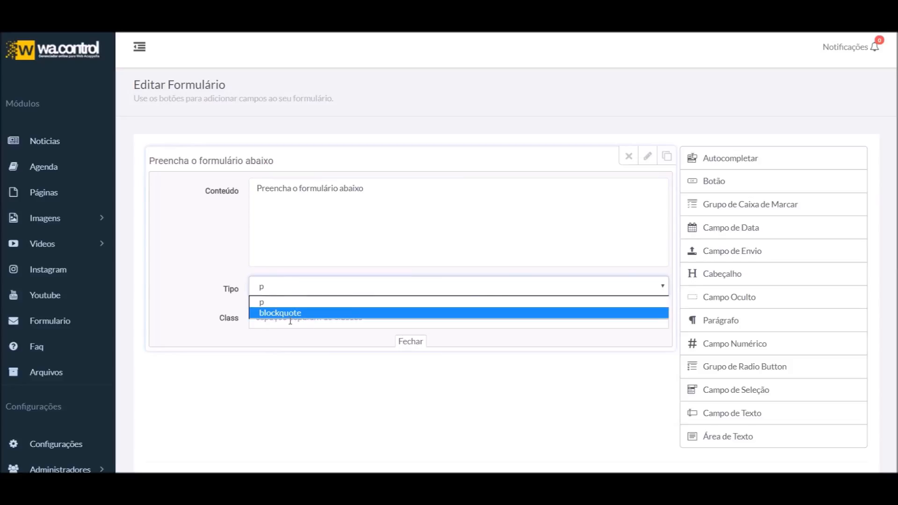
Compare the paragraph rendered as blockquote and as p
click(307, 317)
click(648, 156)
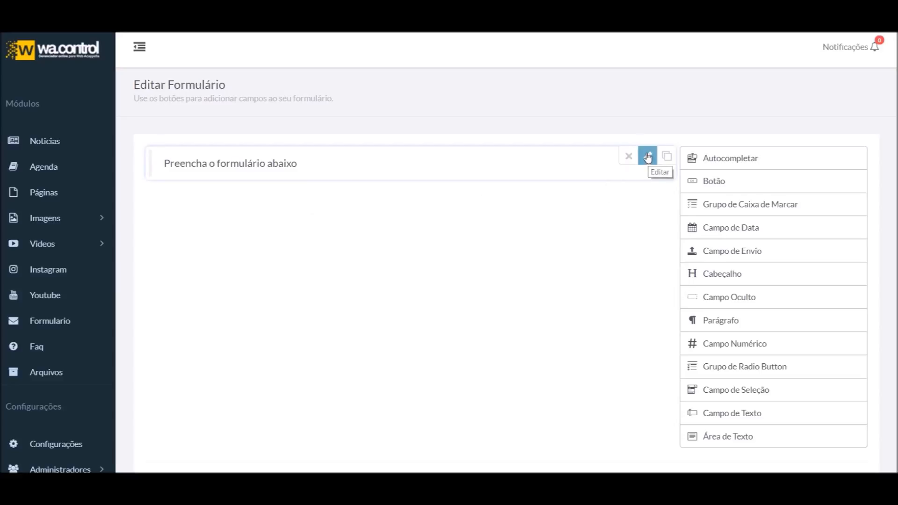
click(646, 155)
click(311, 286)
click(301, 302)
click(647, 155)
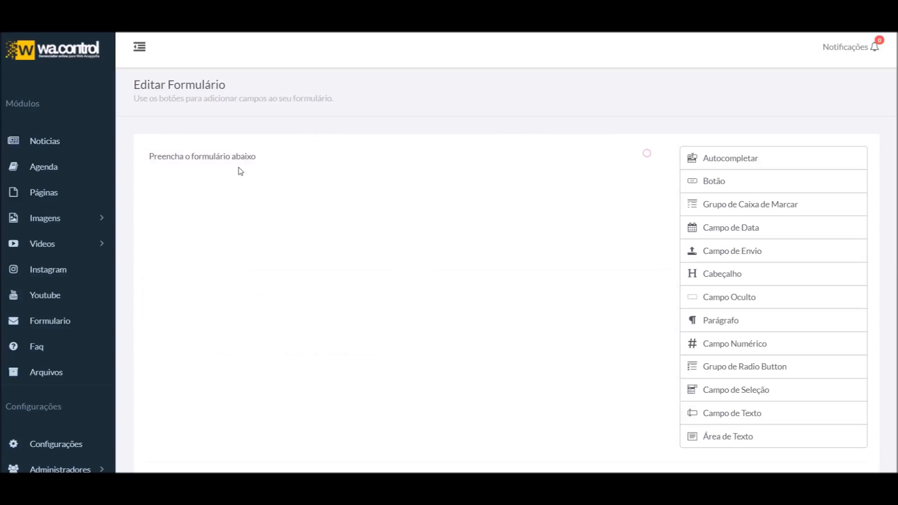
Set the paragraph style to blockquote and close its settings
click(647, 155)
click(278, 289)
click(277, 314)
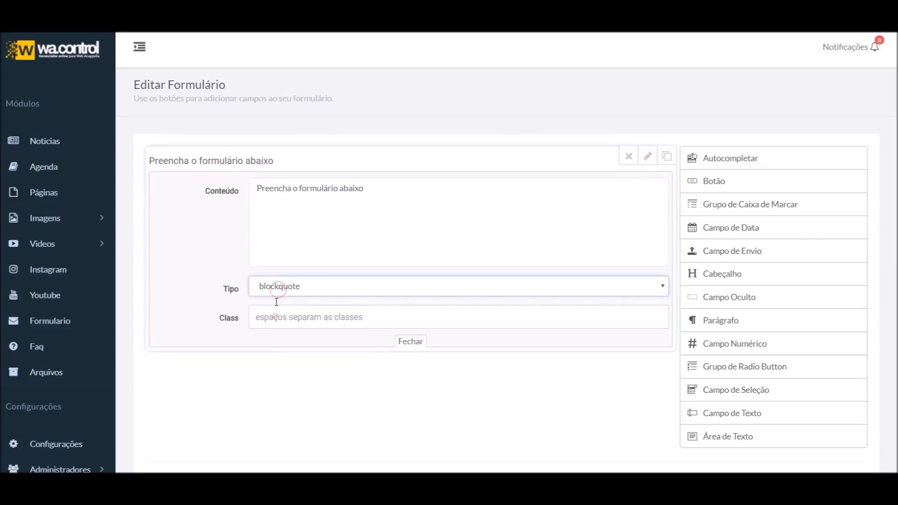
click(650, 158)
click(647, 155)
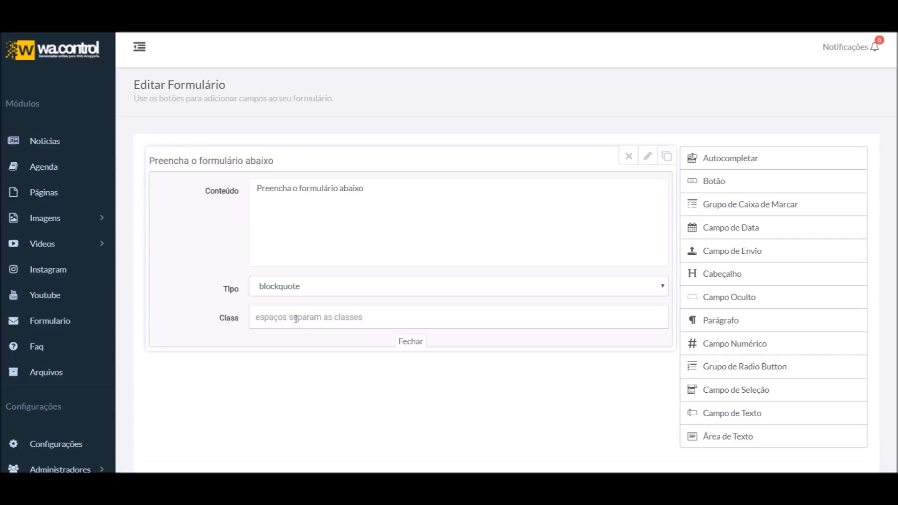
click(411, 341)
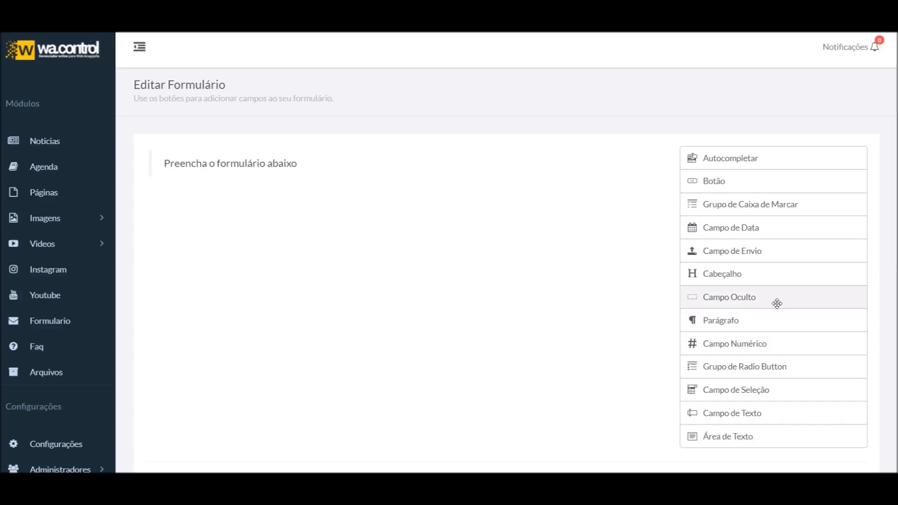
Add an h1 heading labelled 'Fale conosco' at the top of the form
drag(752, 273, 211, 203)
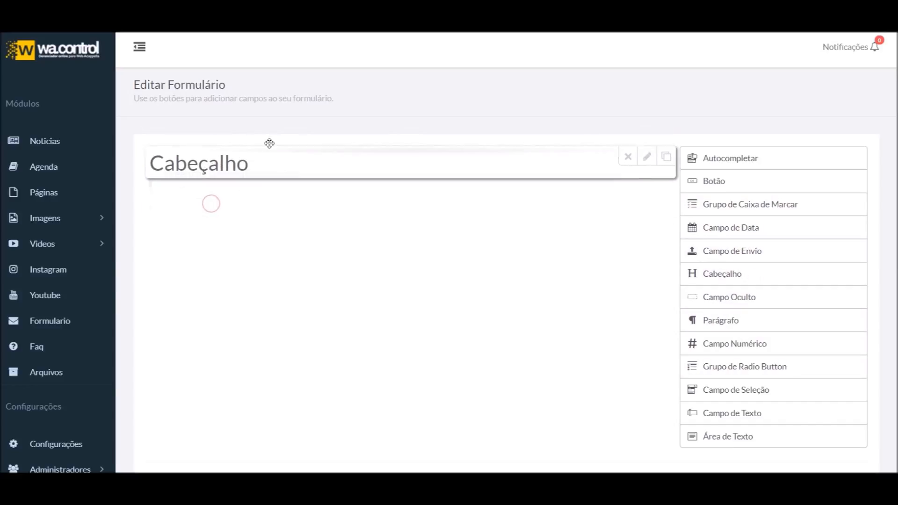
click(647, 155)
click(291, 225)
click(290, 222)
double_click(320, 186)
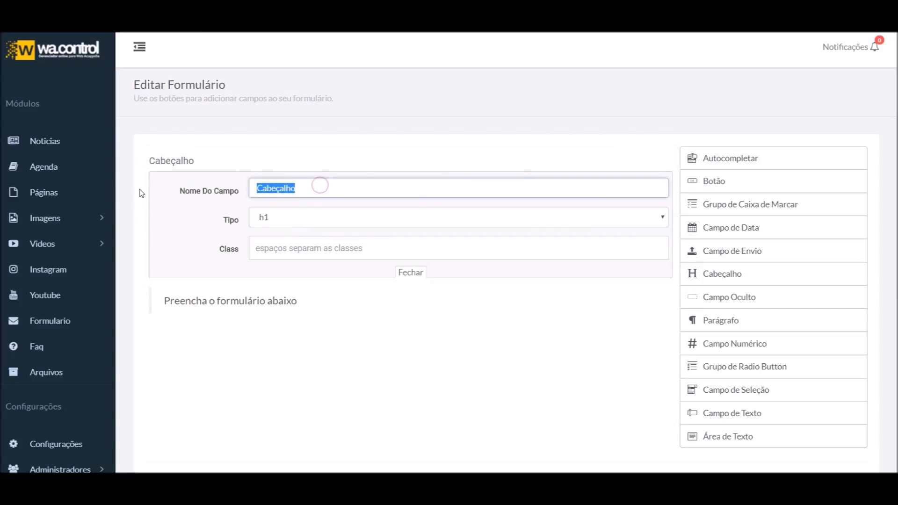
text(Fale cond)
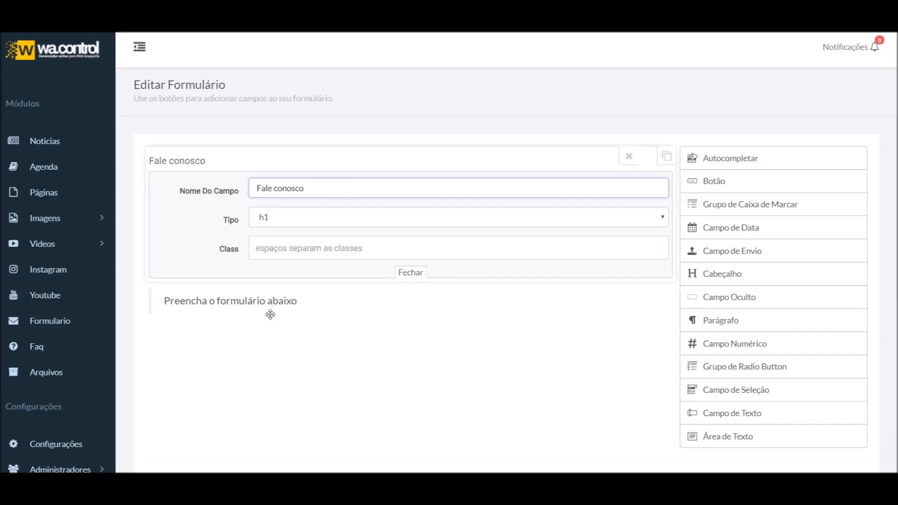
click(416, 280)
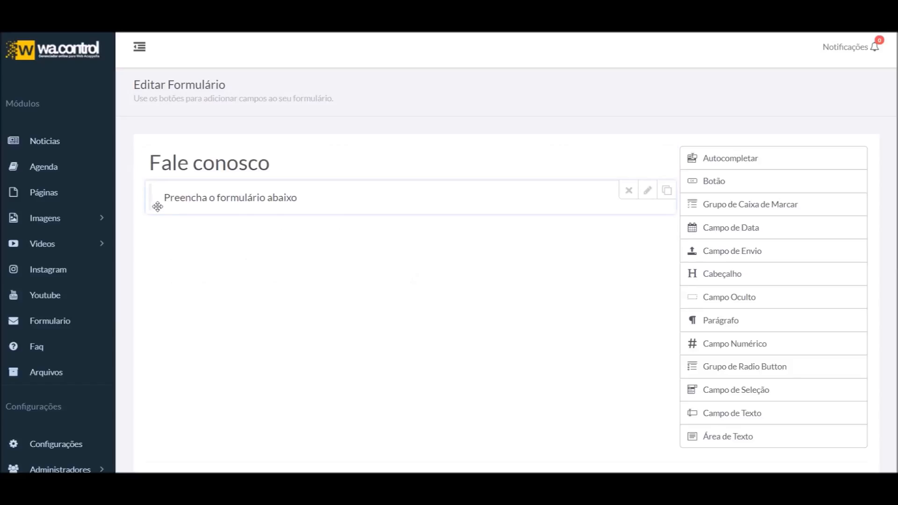
Add a selection field and a radio button group to the form
click(756, 392)
click(758, 368)
scroll(286, 279, down, 2)
scroll(345, 179, up, 2)
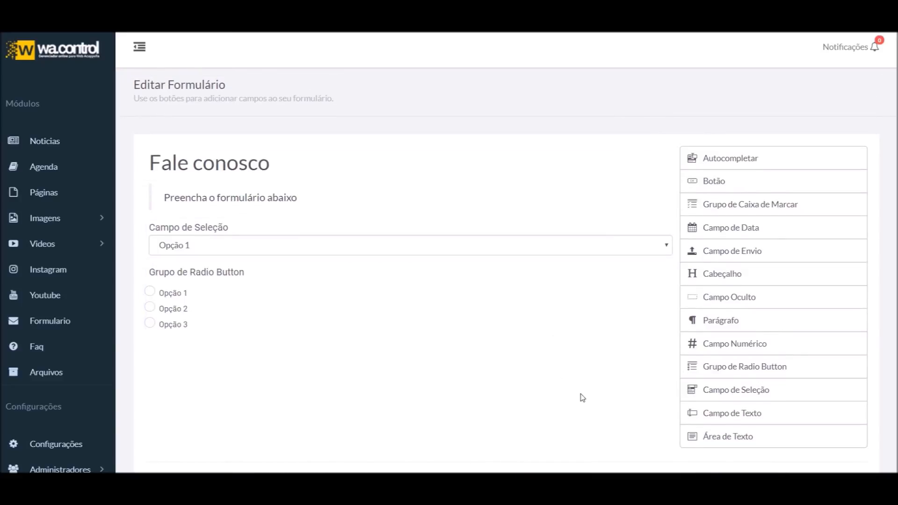
click(762, 482)
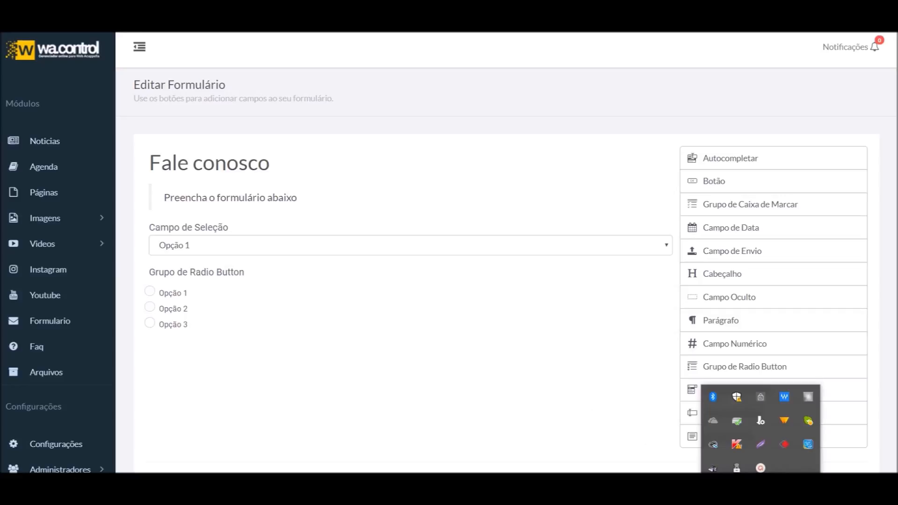
click(760, 468)
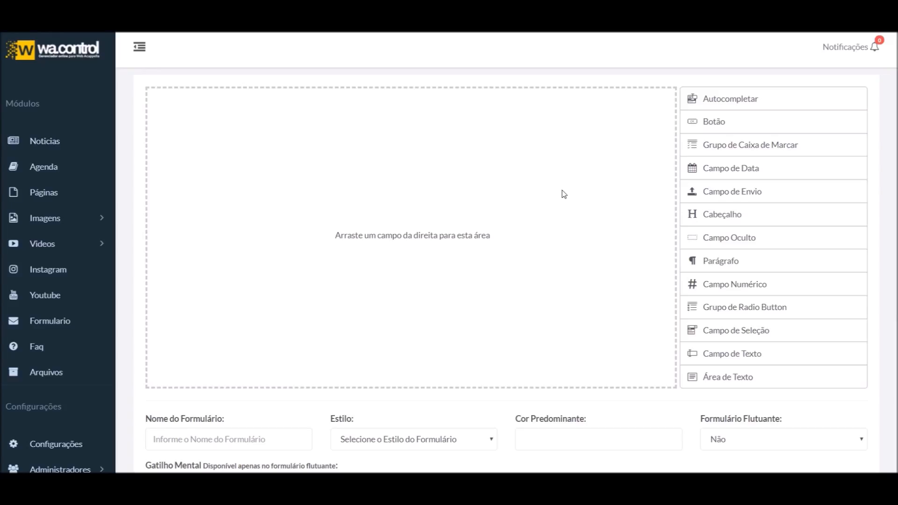
Add a number field, toggle its required setting and title it 'Número de pessoas'
drag(735, 286, 364, 161)
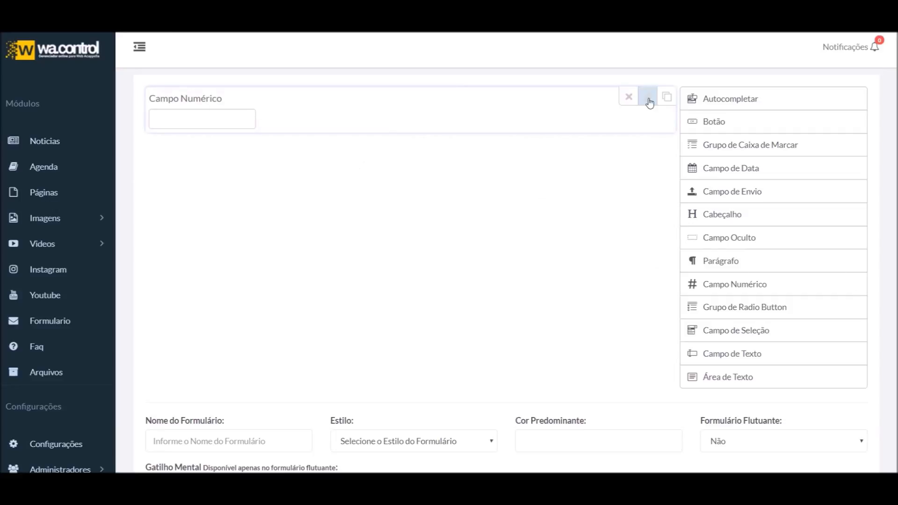
click(648, 99)
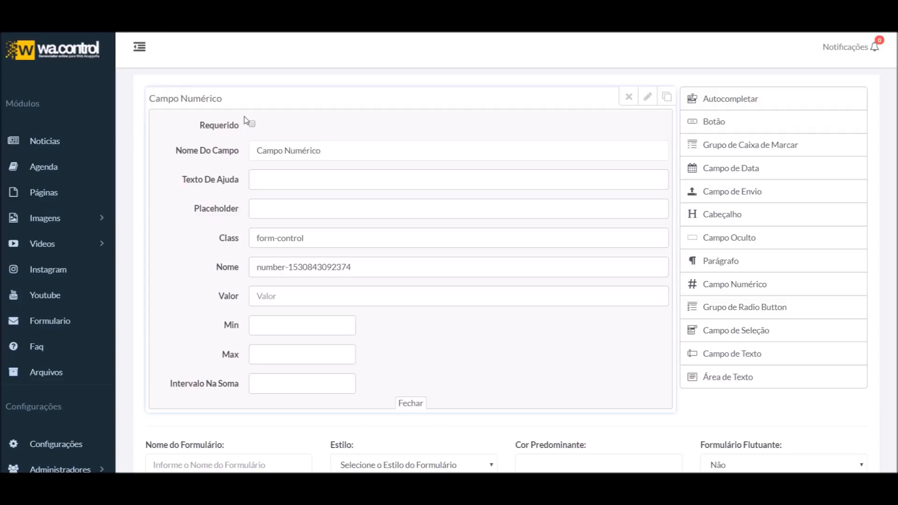
click(253, 127)
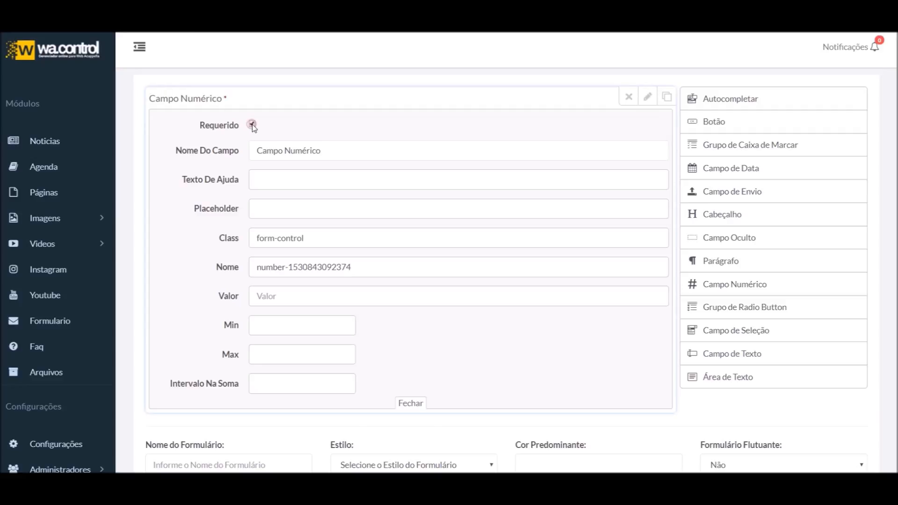
triple_click(335, 150)
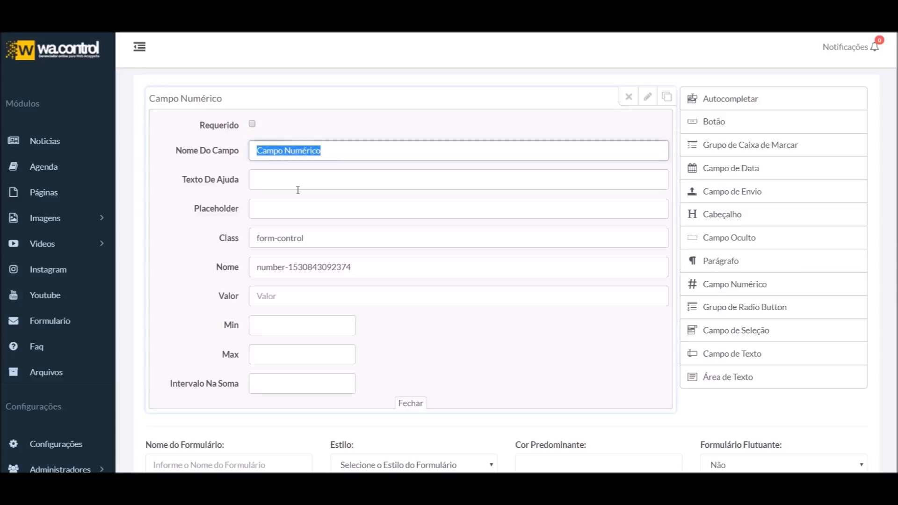
text(N)
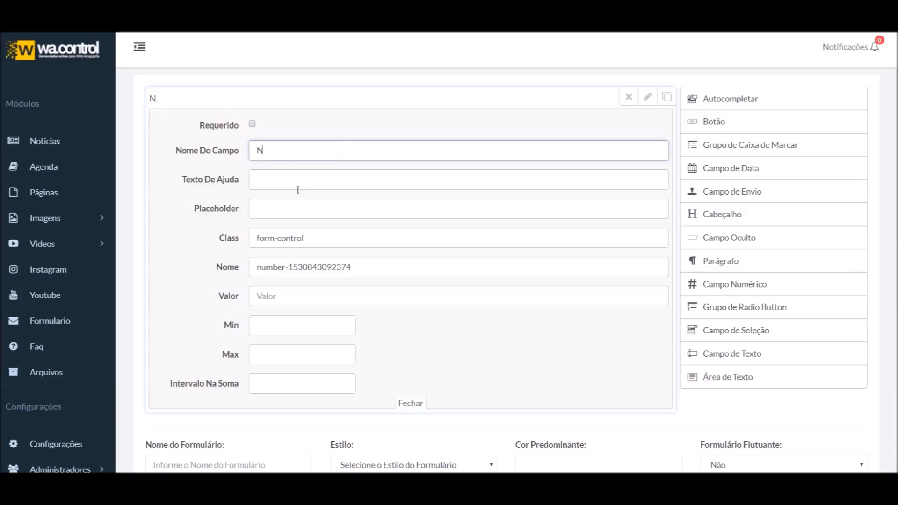
text(úmero de pessoas)
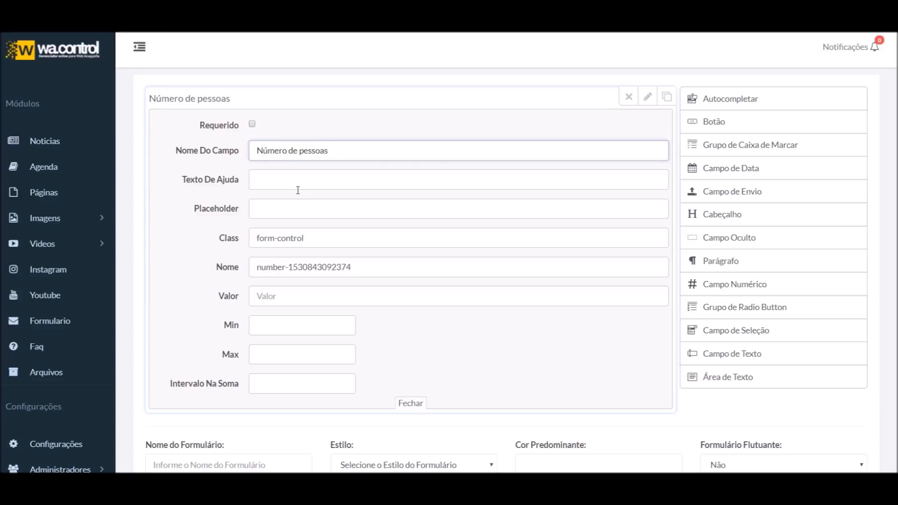
Enter the help text 'Digite o número de pessoas no evento' and close the editor
click(253, 182)
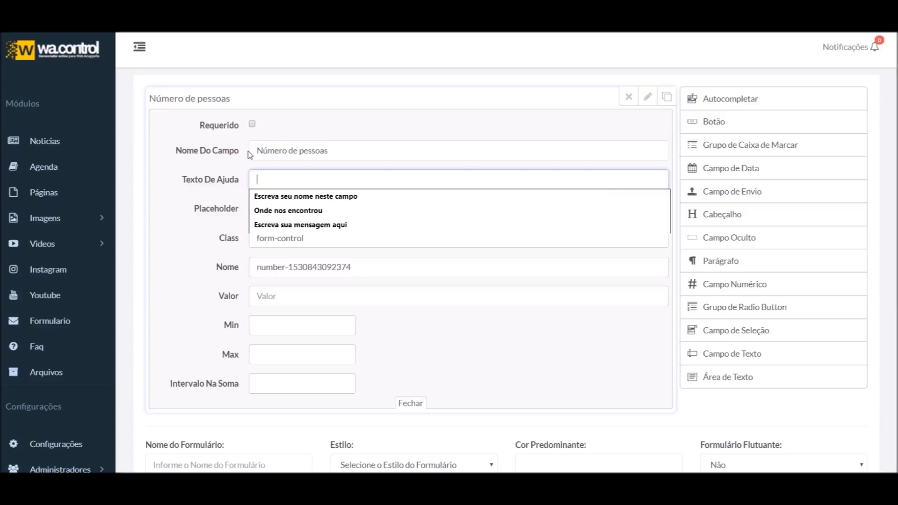
text(Digite o número de)
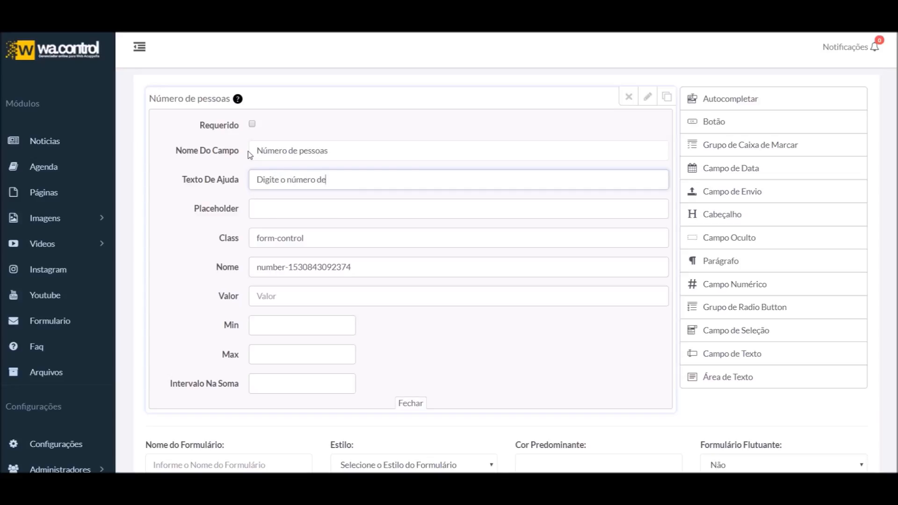
text(vento)
mouse_move(238, 101)
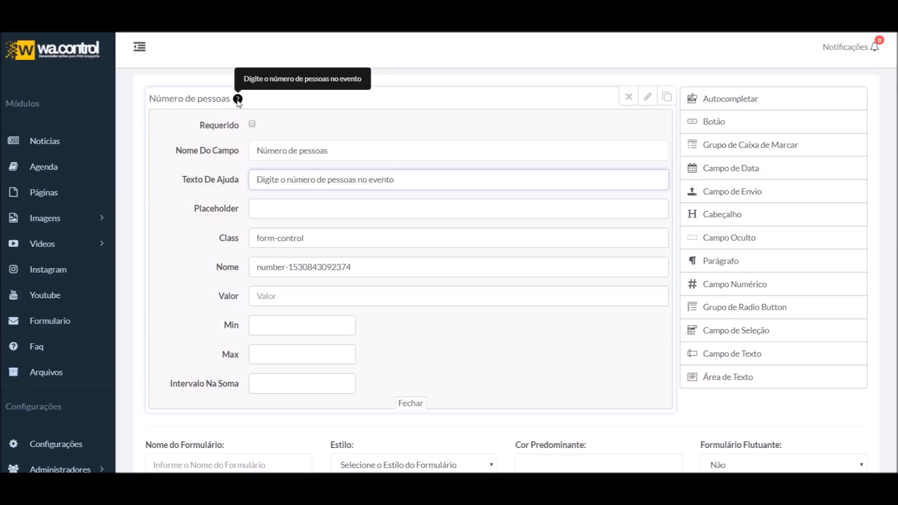
text(ss)
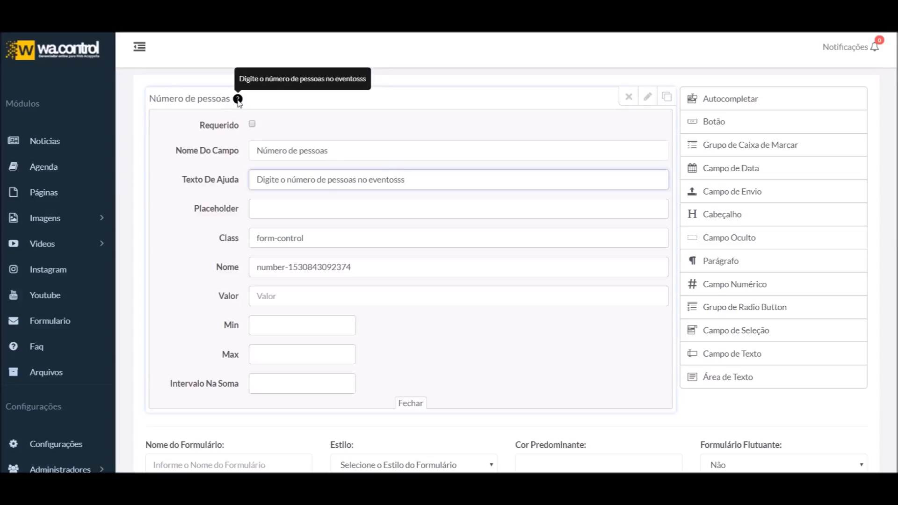
key(BackSpace)
key(BackSpace)
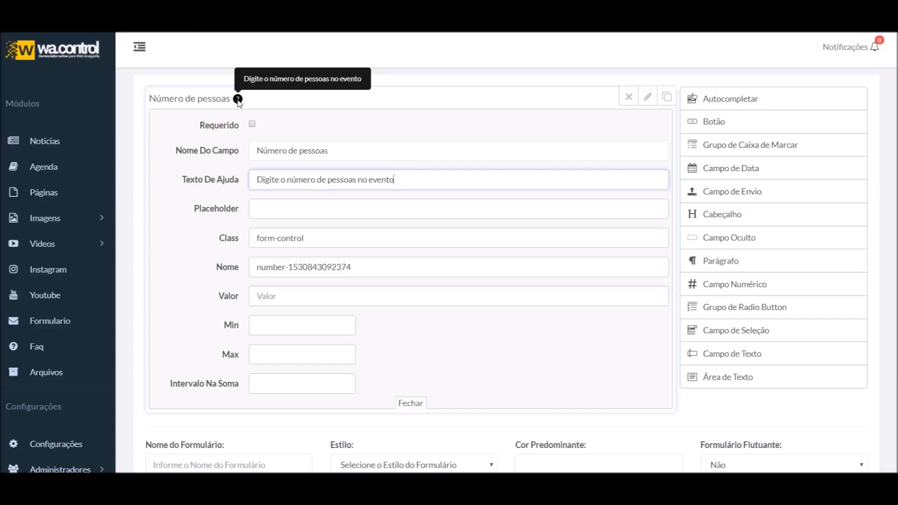
click(268, 211)
click(648, 96)
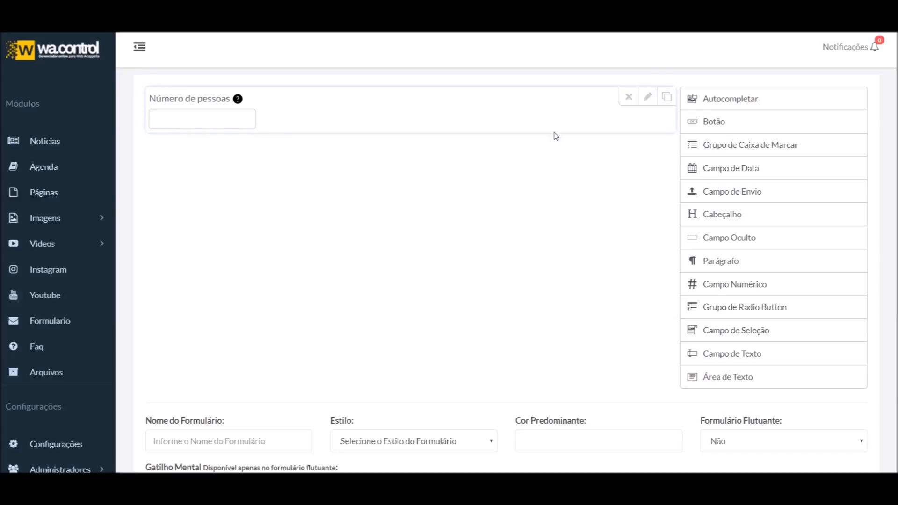
Give the number field the placeholder 'Ex: 10' and preview it
click(642, 106)
click(291, 206)
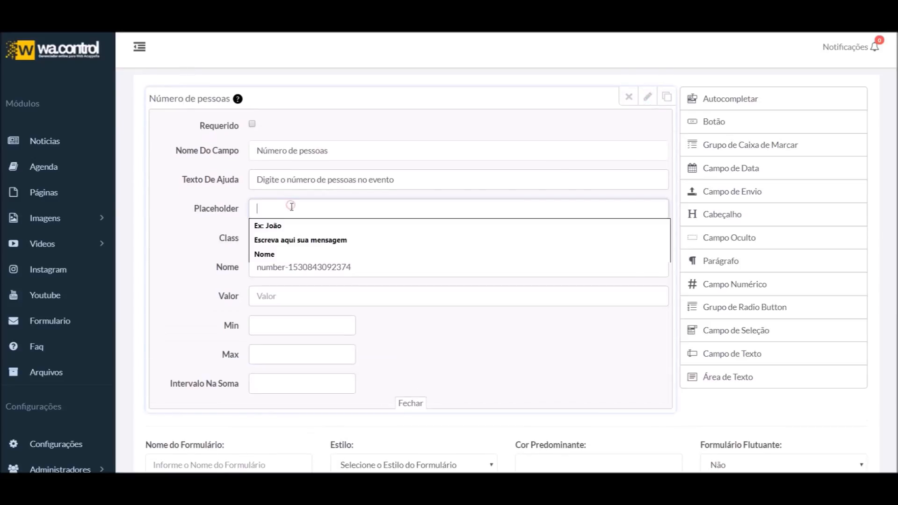
text(Ex: 10)
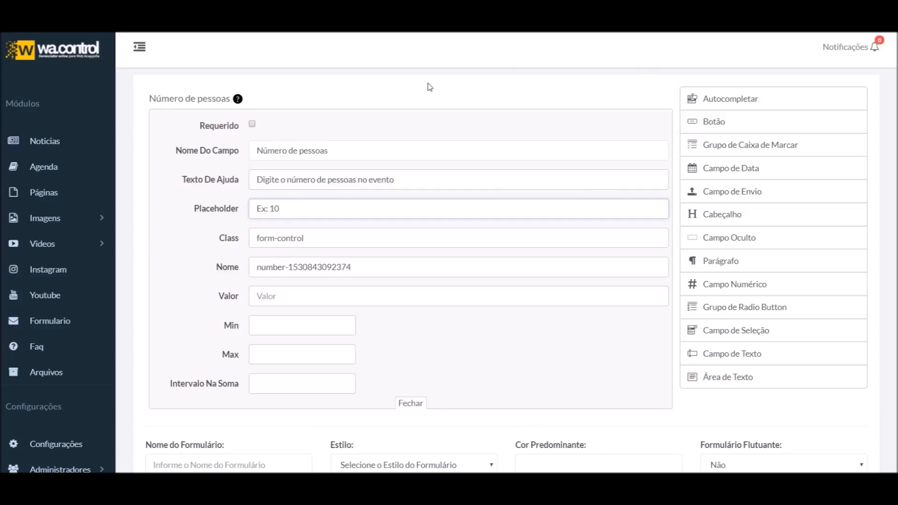
click(649, 98)
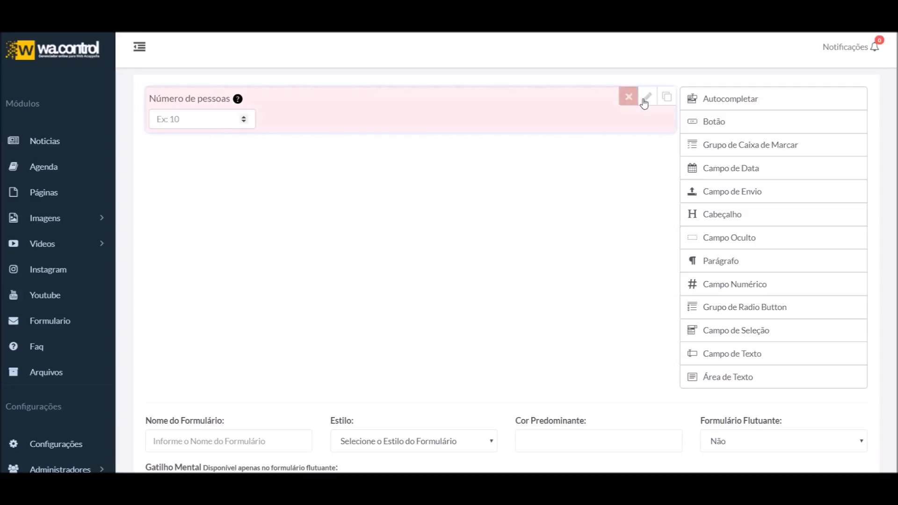
Change the field's internal name to 'numero-de-pessoas'
click(647, 97)
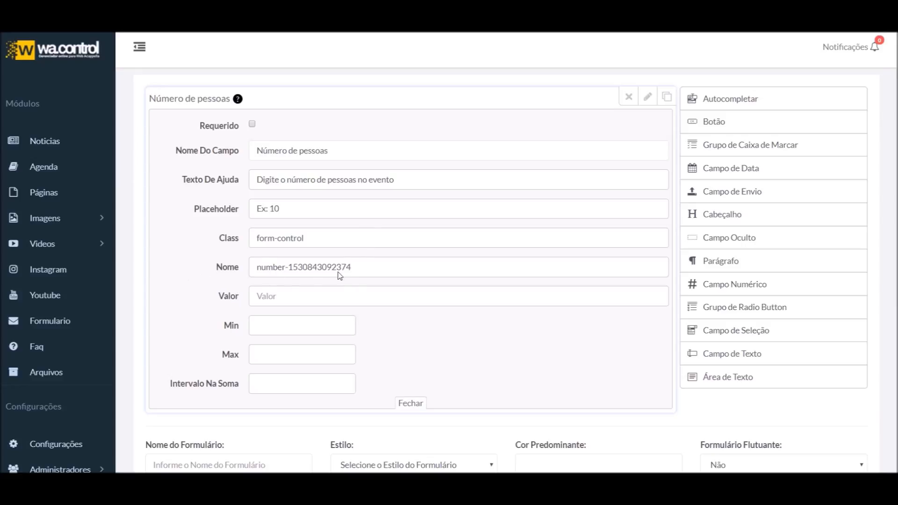
triple_click(429, 270)
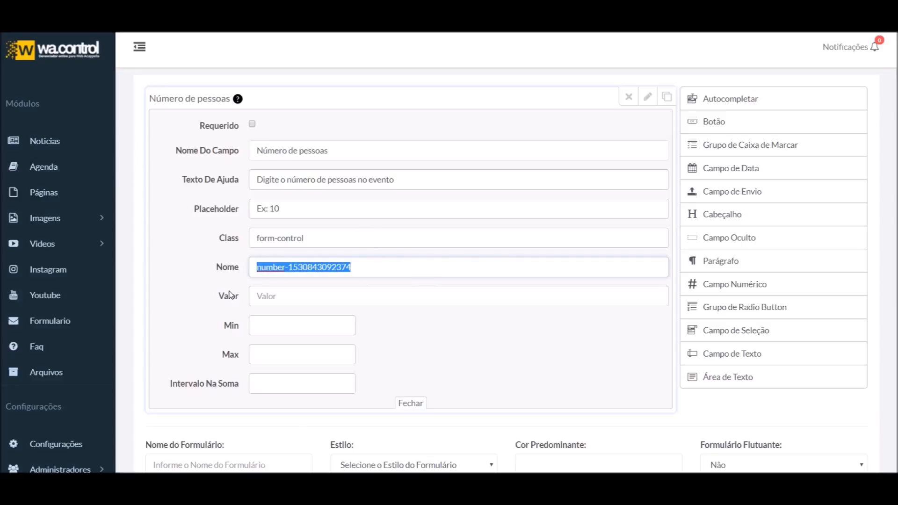
text(numero-de-pessoas)
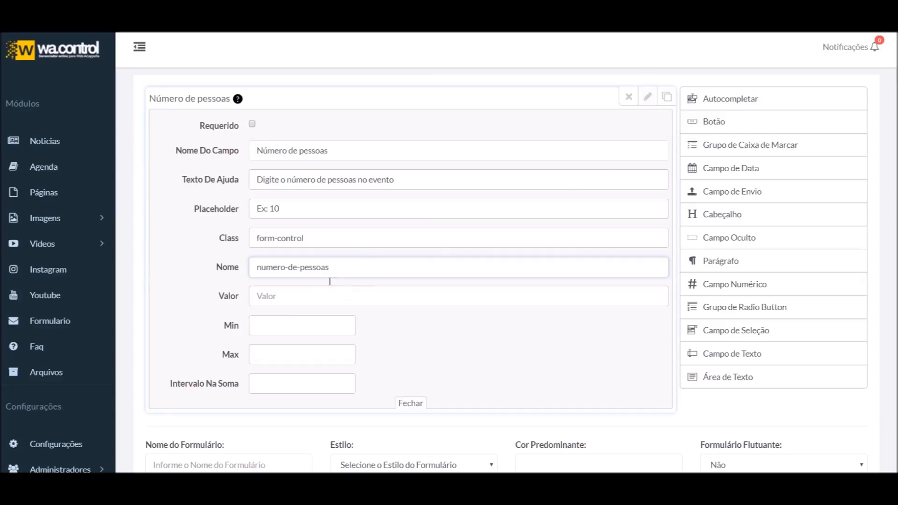
click(307, 299)
click(647, 97)
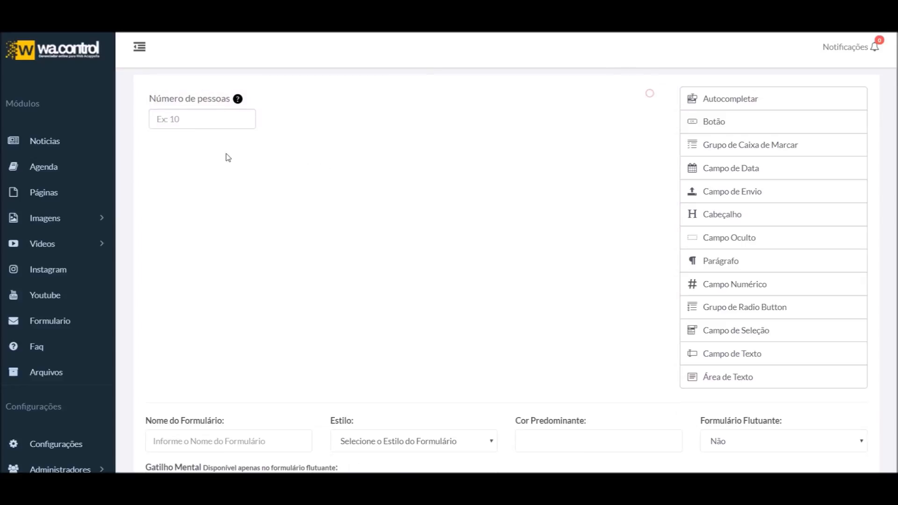
Set the default value to 10 and try it in the preview
click(648, 97)
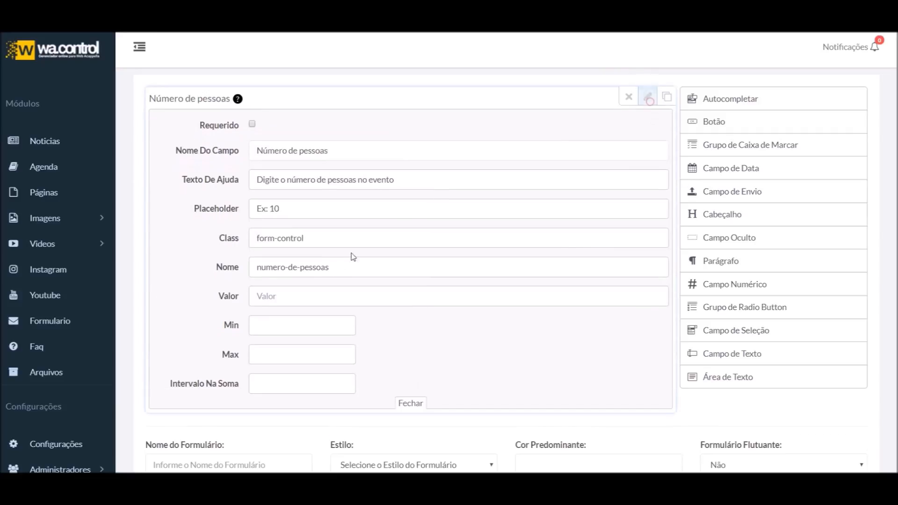
click(288, 295)
text(1)
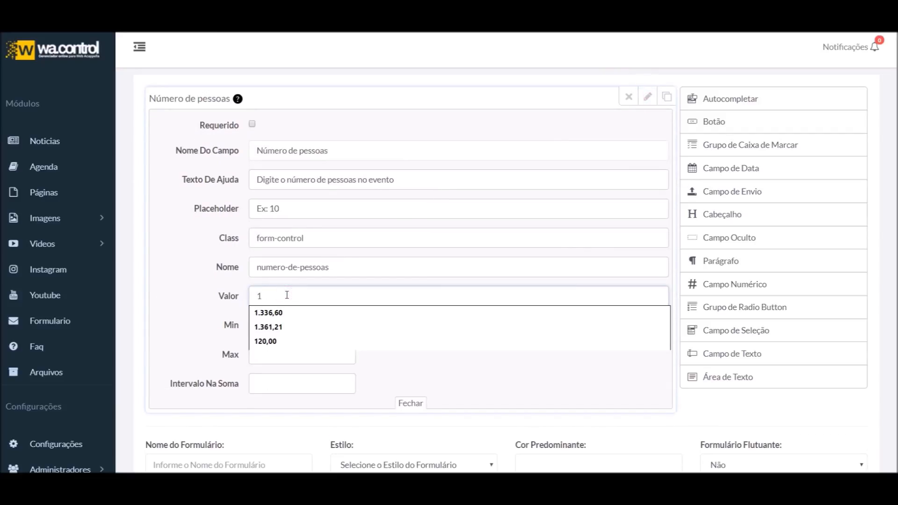
text(0)
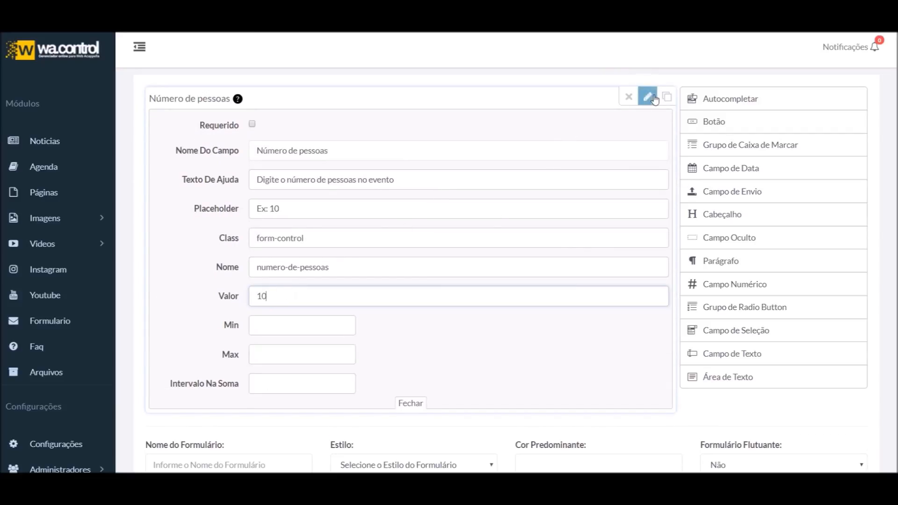
click(648, 97)
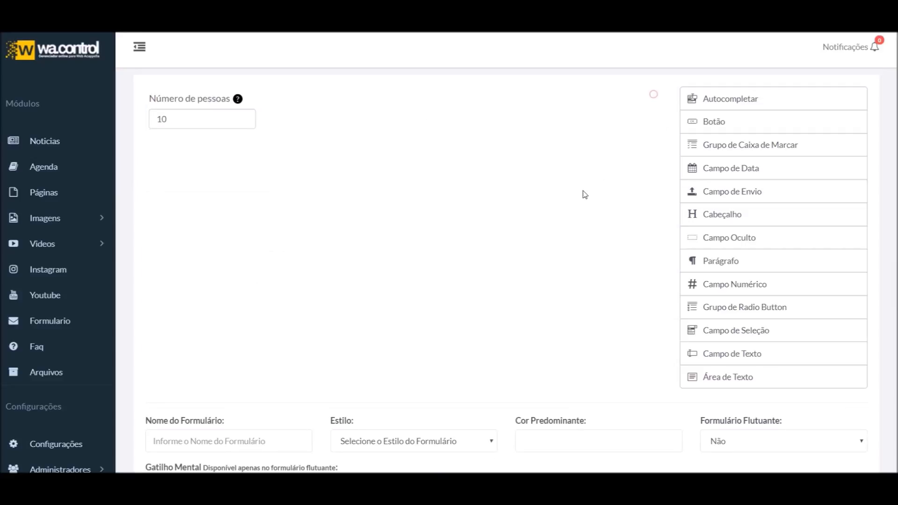
click(174, 119)
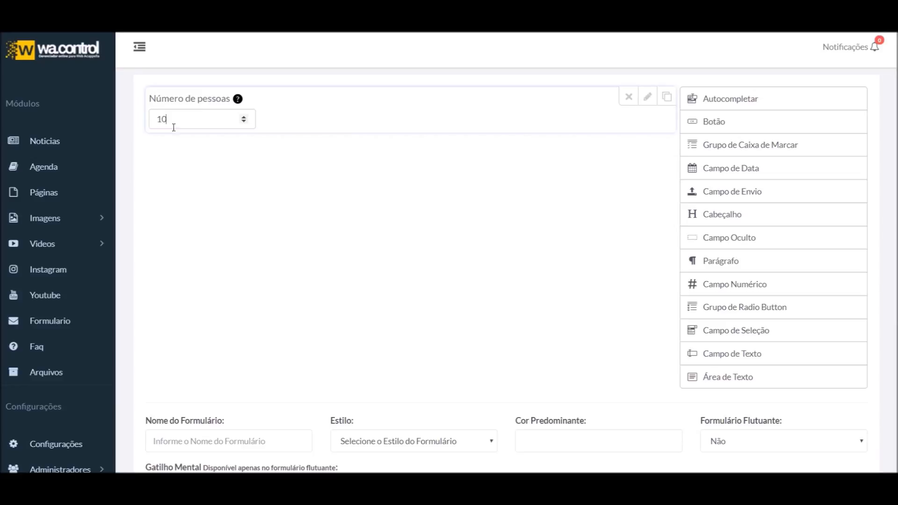
click(648, 96)
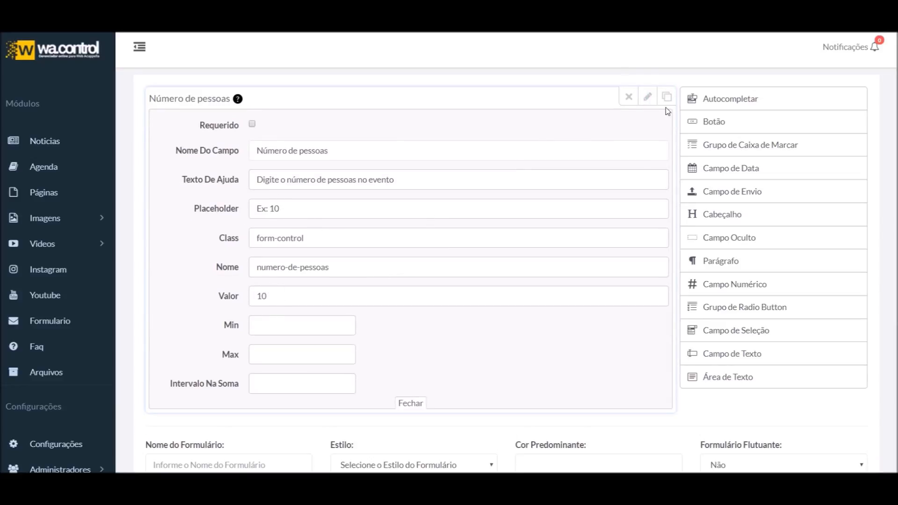
Delete the default value 10 from the Número de pessoas field
click(651, 98)
click(648, 96)
double_click(275, 292)
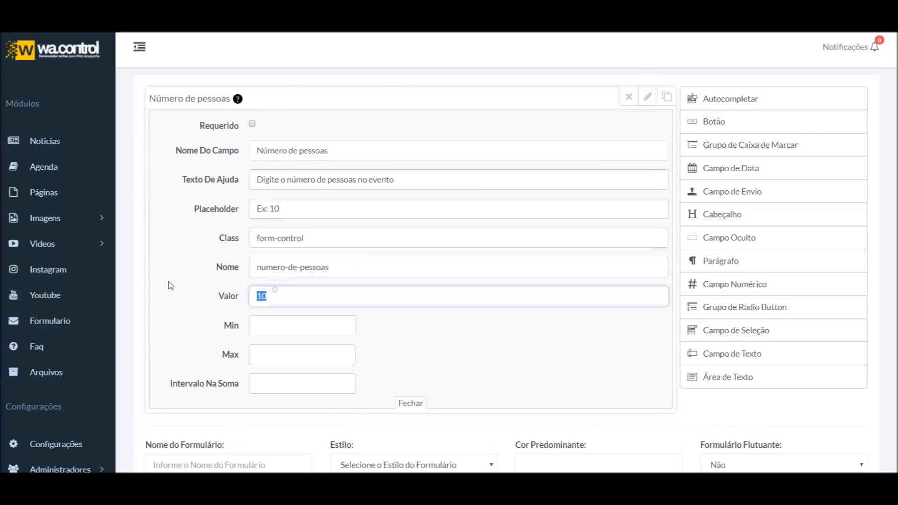
key(BackSpace)
click(644, 99)
Limit the field to a minimum of 5 and a maximum of 30
click(644, 101)
click(281, 328)
click(287, 359)
click(291, 329)
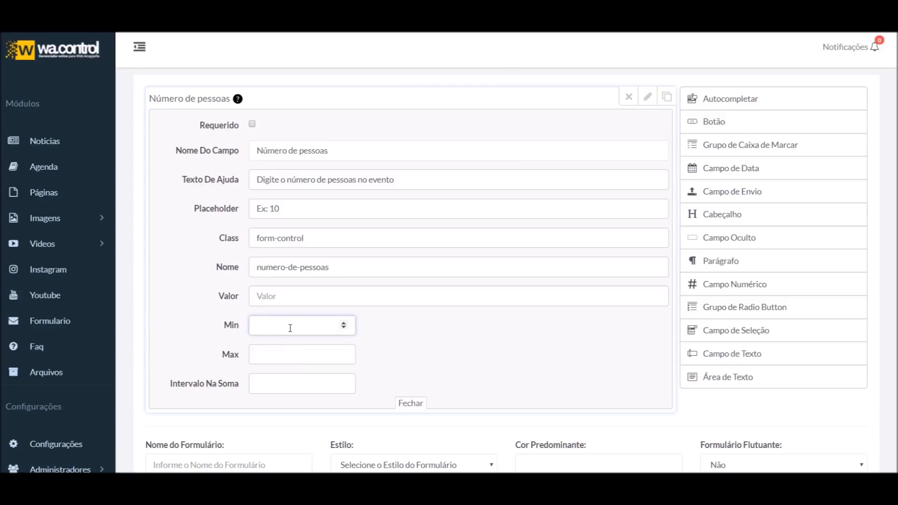
click(300, 351)
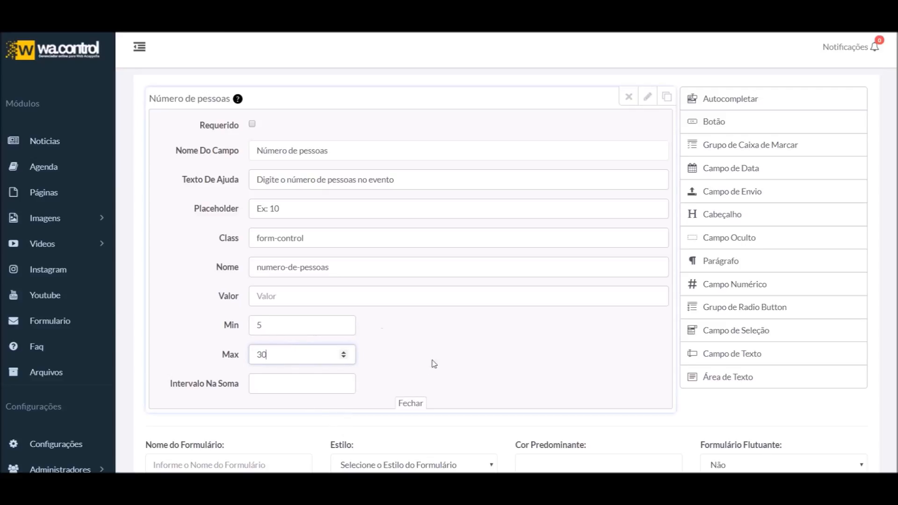
click(302, 379)
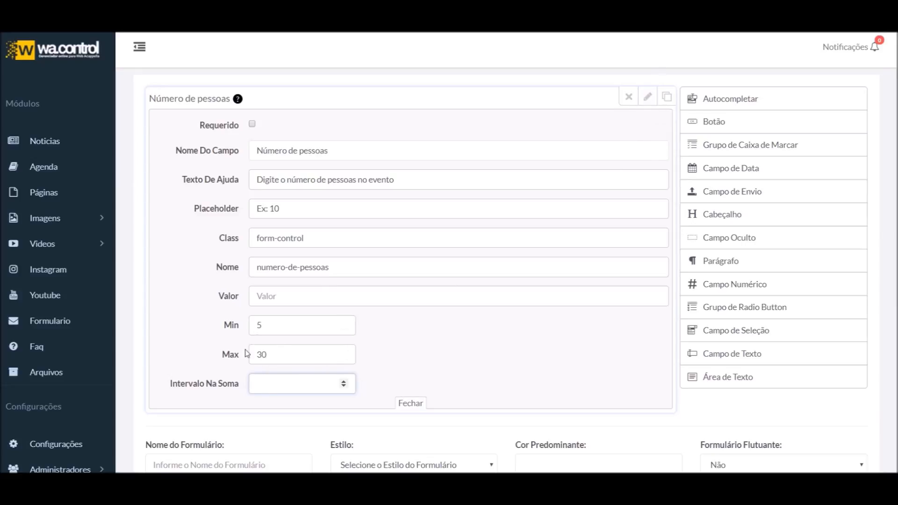
click(649, 97)
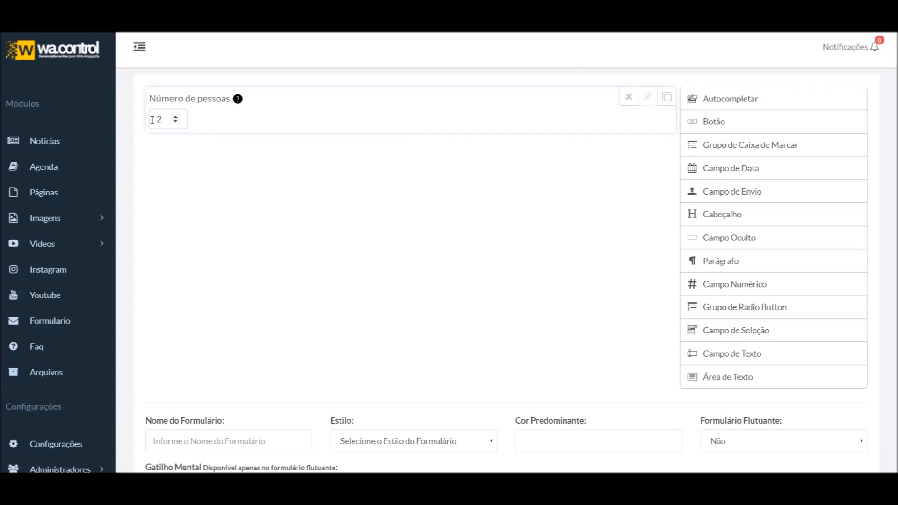
Enter 45 as a test value in the preview field
double_click(160, 120)
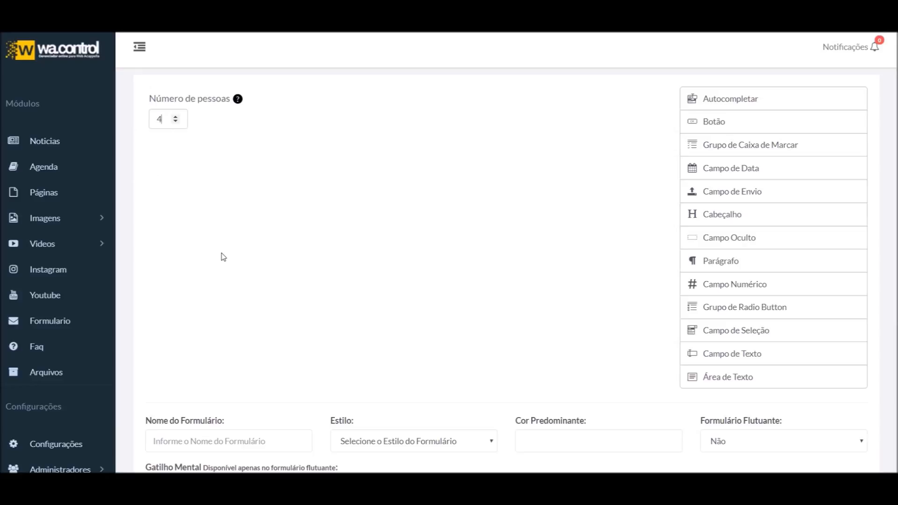
text(45)
click(322, 234)
scroll(435, 243, up, 2)
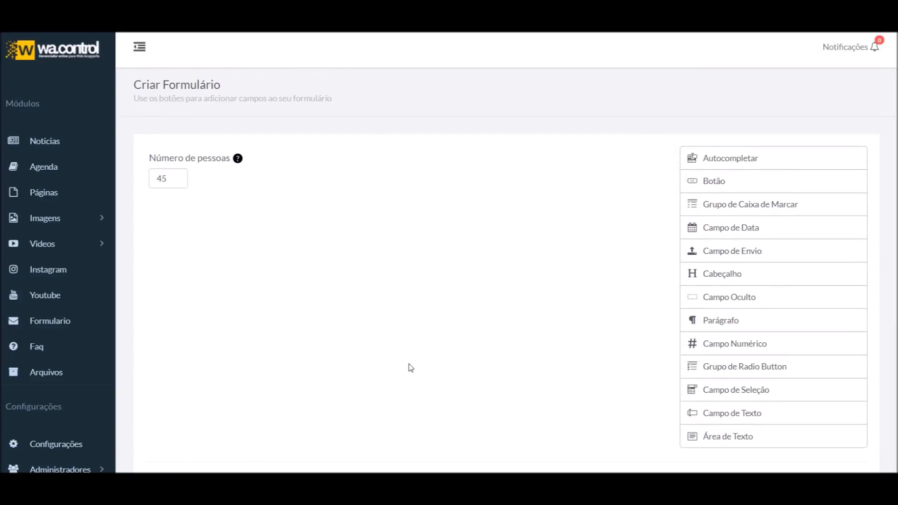
Set Intervalo Na Soma to 5 and enter 5 in the preview field
click(645, 155)
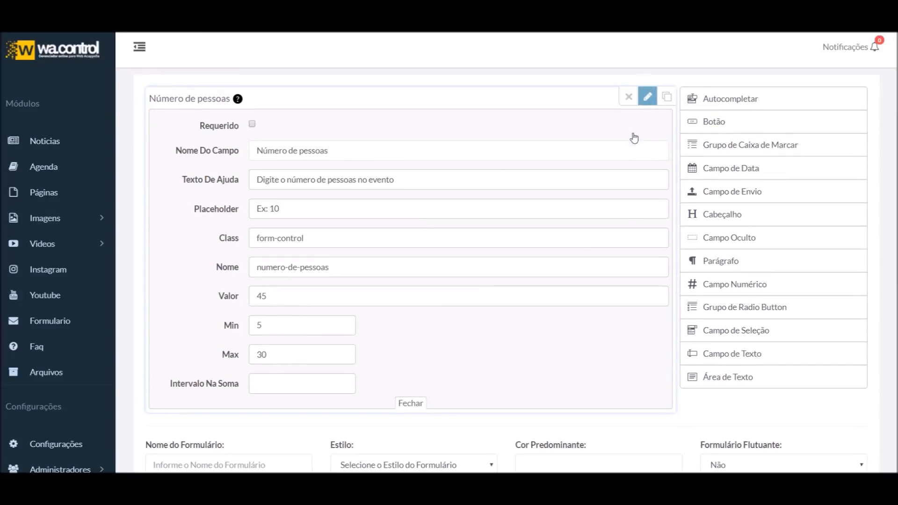
click(302, 385)
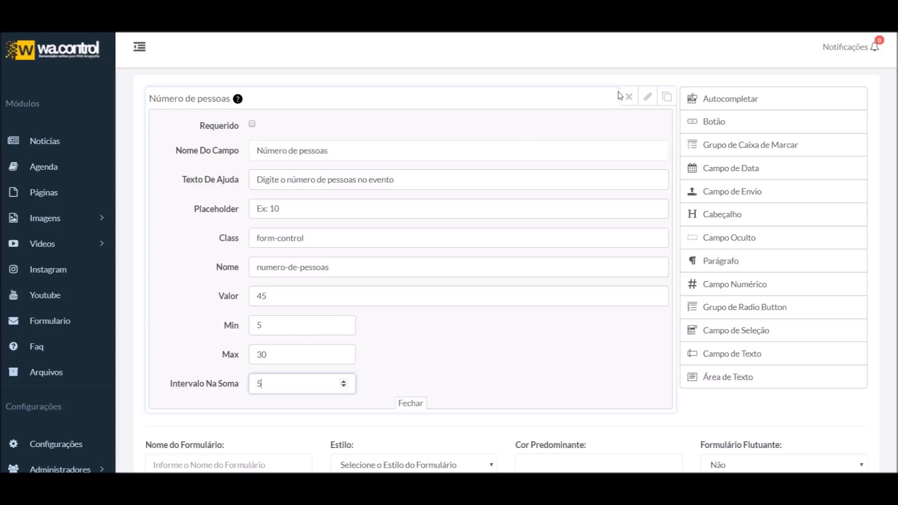
click(648, 96)
double_click(170, 118)
text(5)
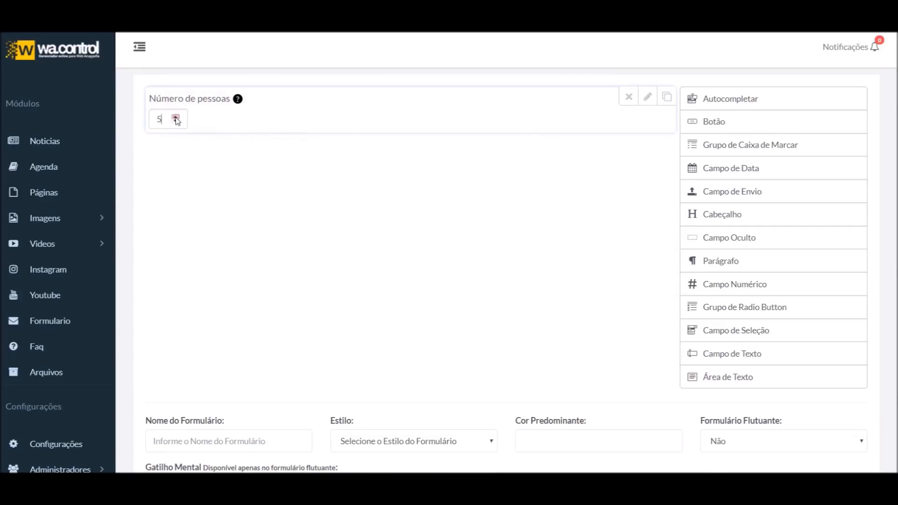
Test the spinner arrows, stepping the preview value up and down by 5
click(175, 118)
click(176, 118)
click(648, 97)
click(647, 97)
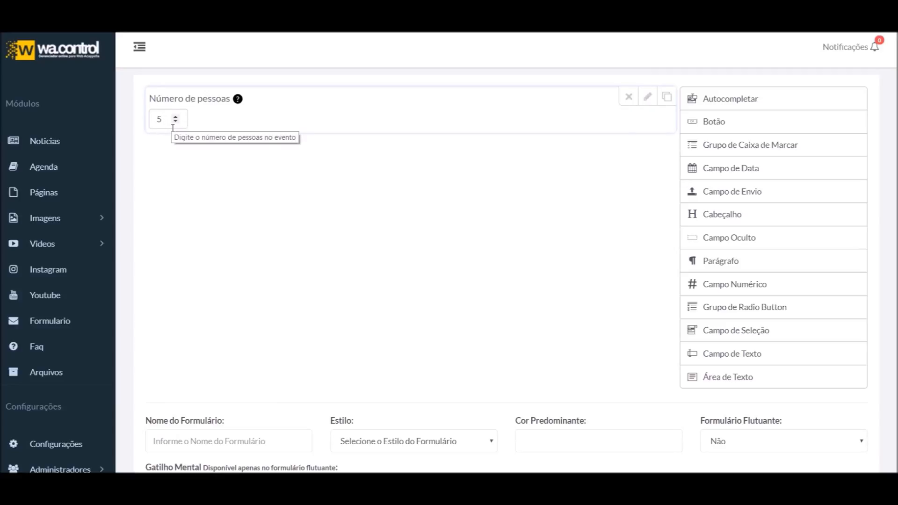
click(176, 118)
click(178, 123)
click(176, 123)
click(175, 117)
Reopen the number field's settings and scroll through the page
click(649, 97)
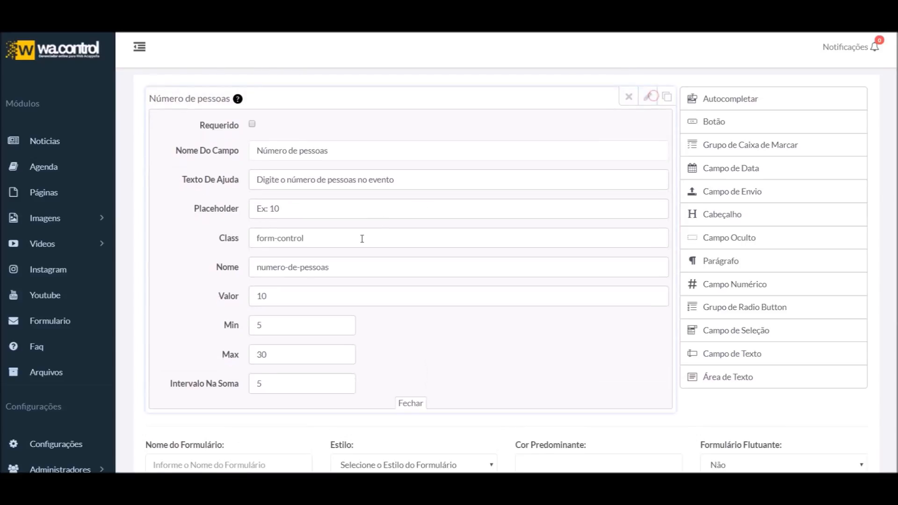
scroll(346, 285, down, 1)
scroll(321, 336, up, 2)
scroll(382, 318, down, 1)
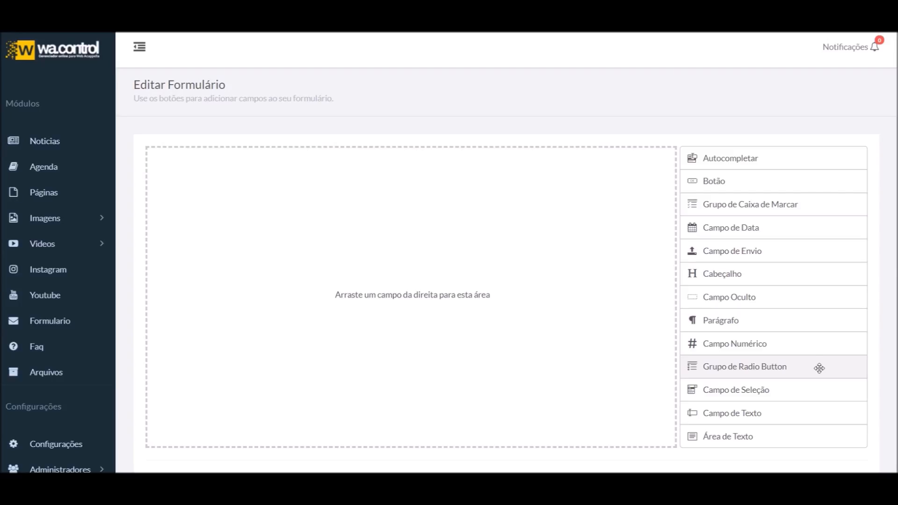
Drop a radio group with Opção 1–3 onto the form, discard a duplicate, and open its settings
drag(744, 367, 333, 251)
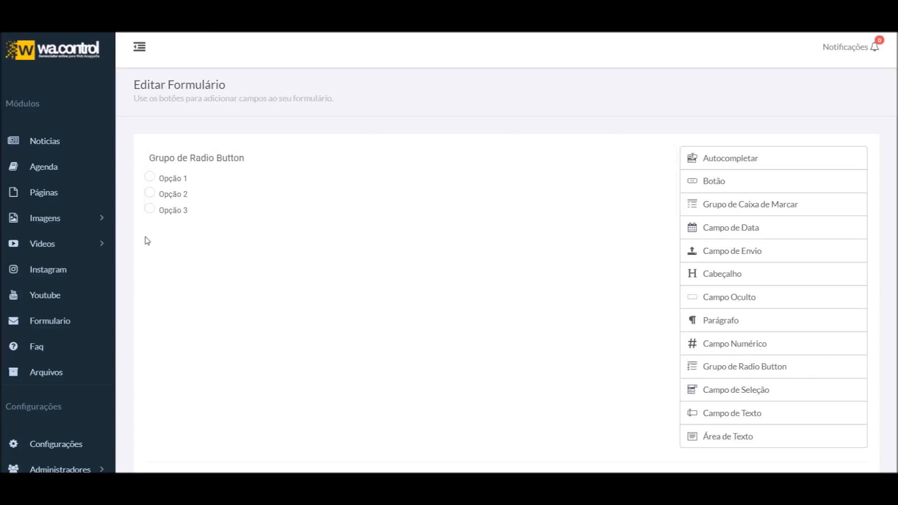
mouse_move(160, 176)
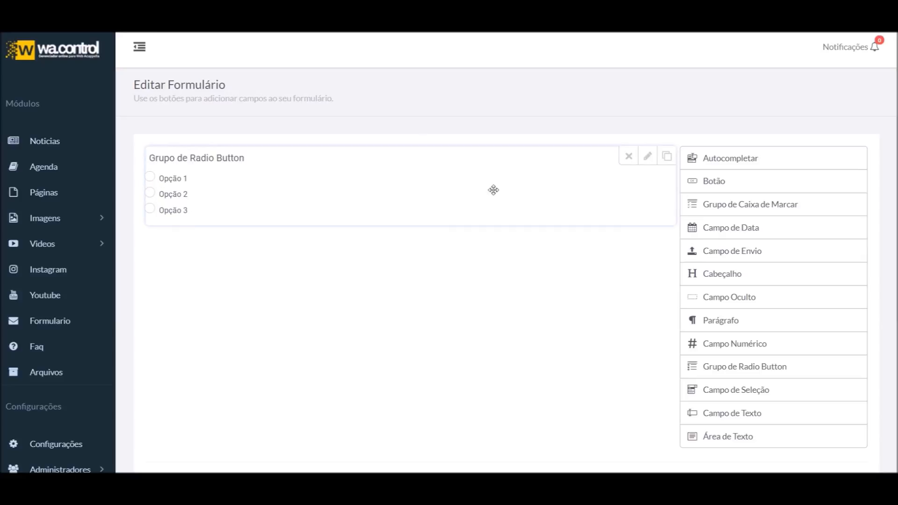
click(667, 157)
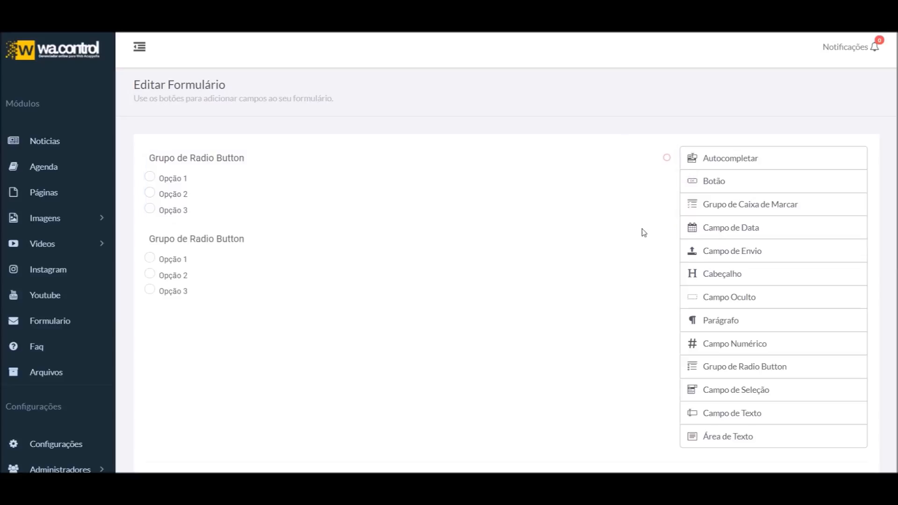
click(628, 238)
click(694, 204)
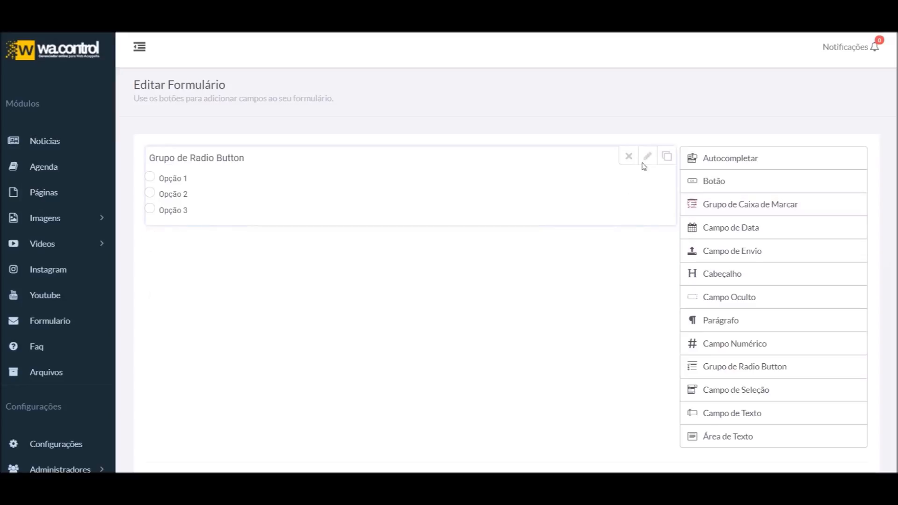
click(647, 161)
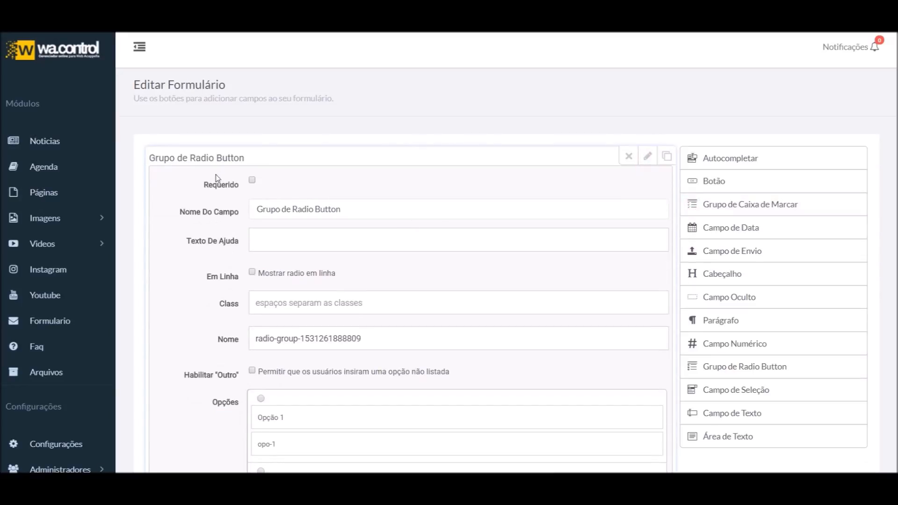
Make the radio group optional, titled 'Produtos' with help text 'Escolha nossos produtos'
click(252, 181)
triple_click(386, 205)
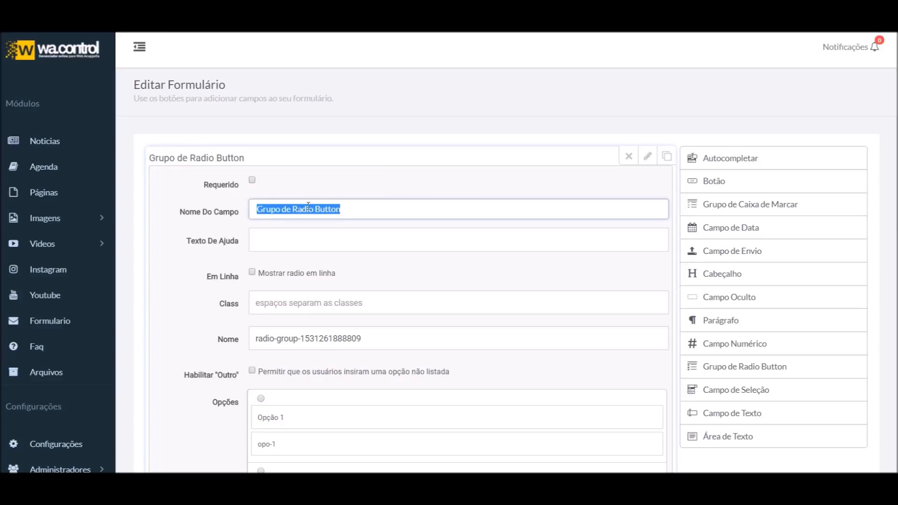
text(Produtos)
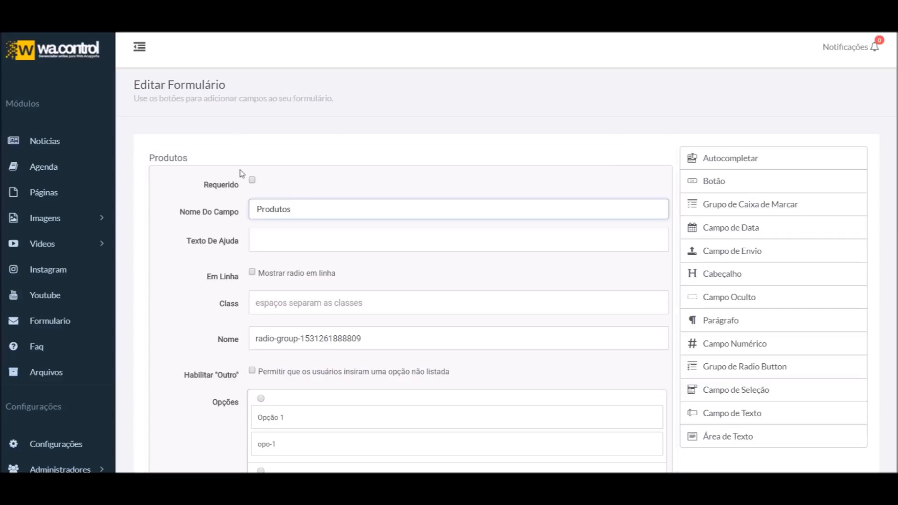
click(286, 236)
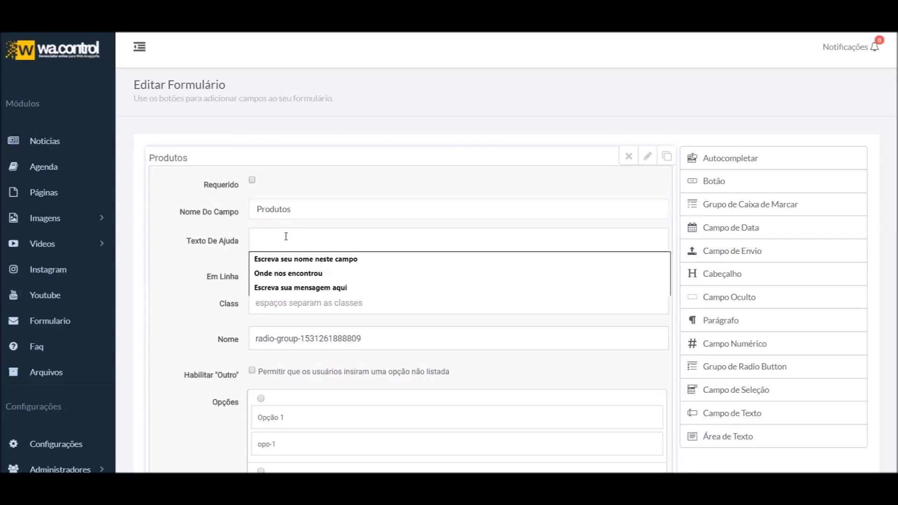
click(199, 233)
click(302, 238)
text(Escolha n)
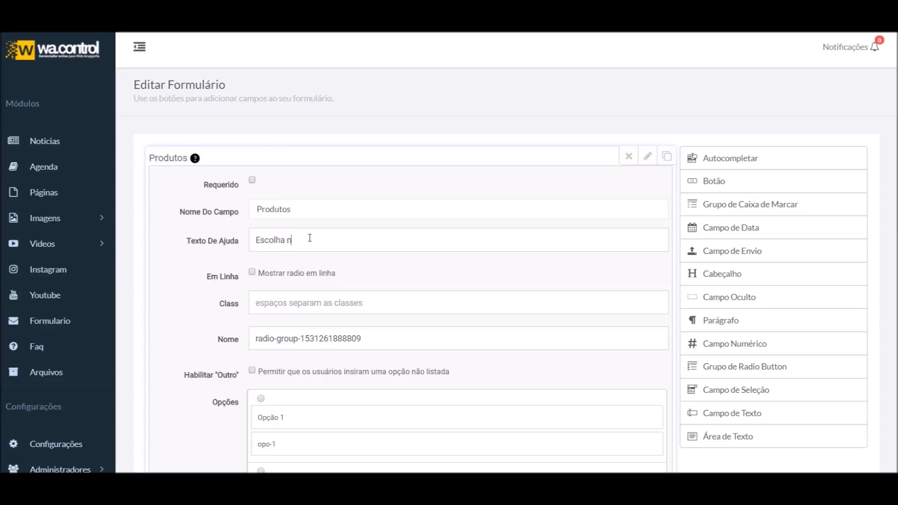
text(rodutos)
mouse_move(199, 161)
scroll(223, 317, down, 1)
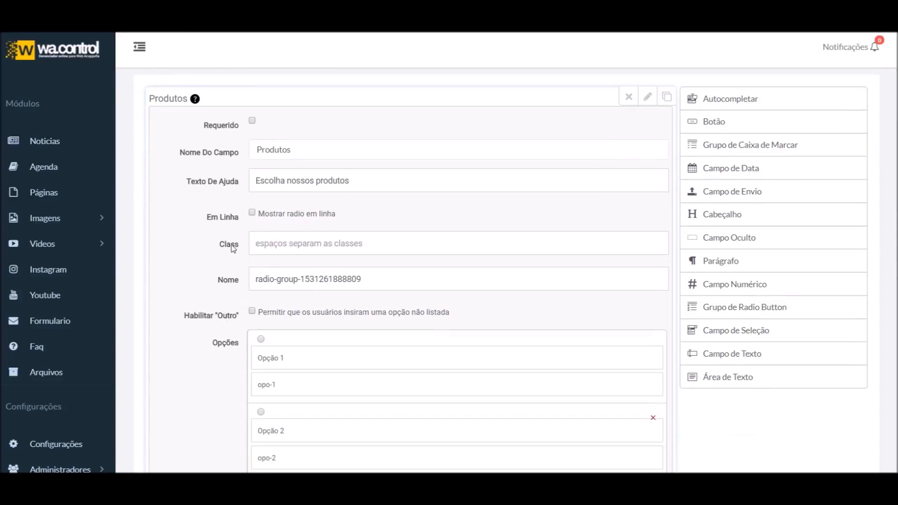
scroll(287, 289, up, 1)
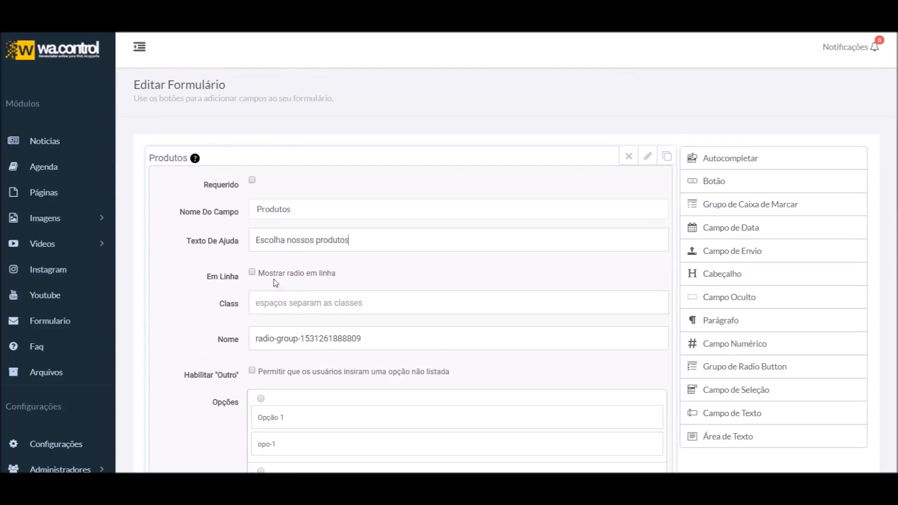
Display the Produtos radio options inline and preview the result
click(274, 277)
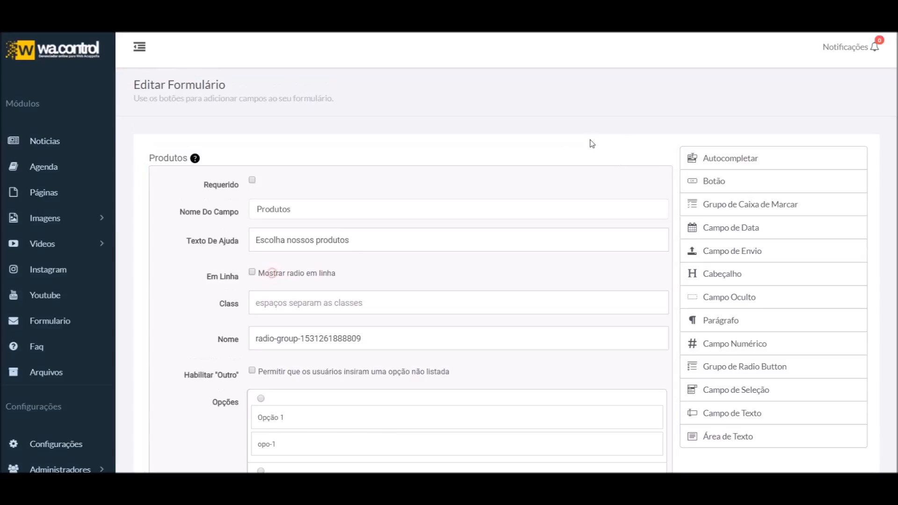
click(647, 156)
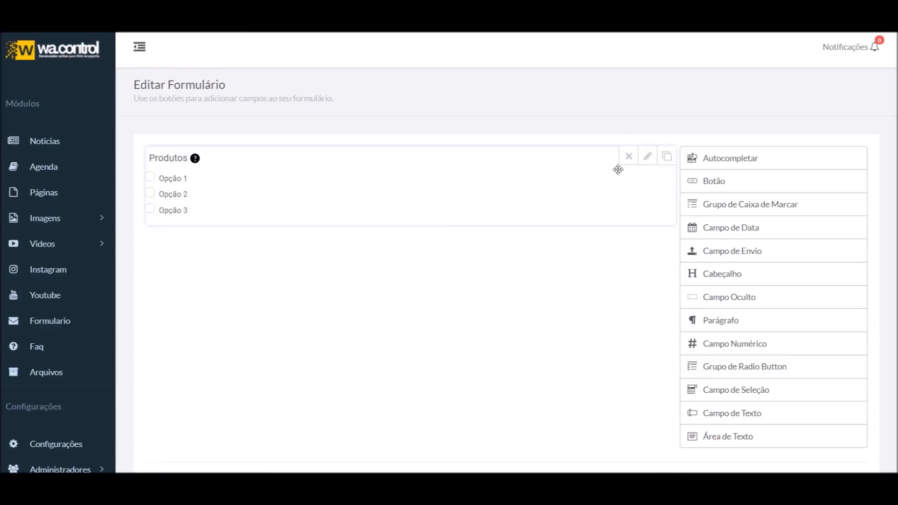
click(647, 157)
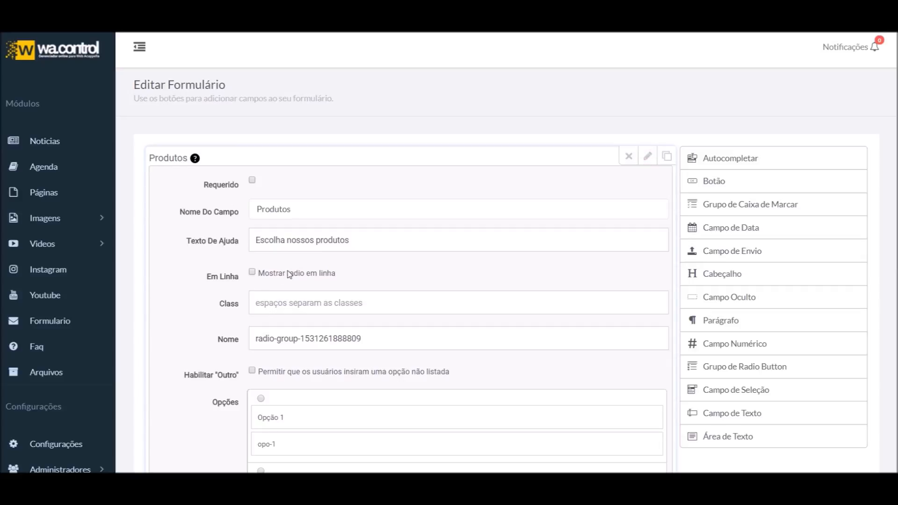
click(251, 272)
click(647, 156)
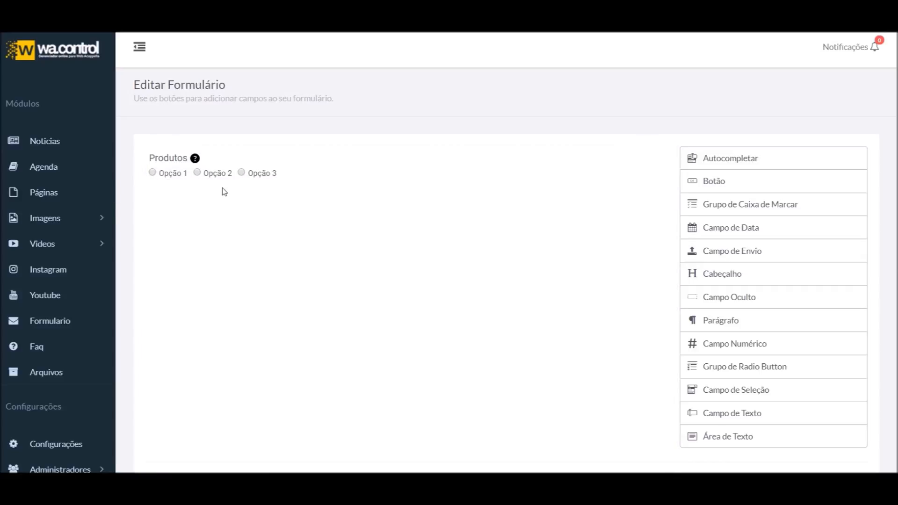
click(648, 158)
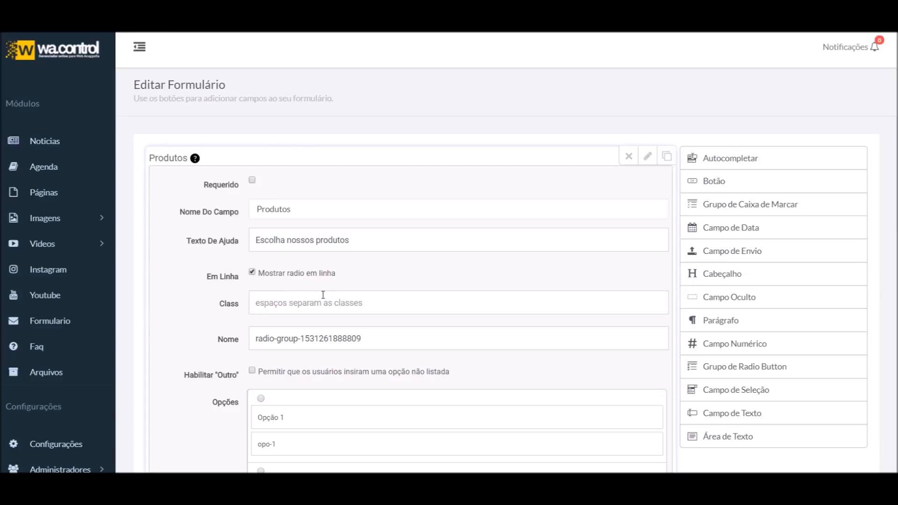
click(648, 156)
click(649, 157)
Set the radio group's name to 'produtos', briefly adding then removing a fourth option
scroll(327, 385, down, 1)
drag(406, 283, 217, 282)
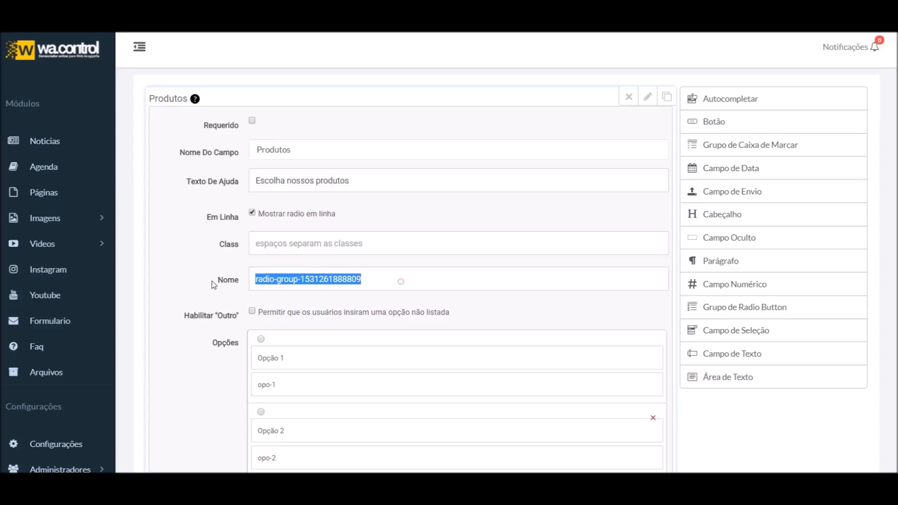
text(produtos)
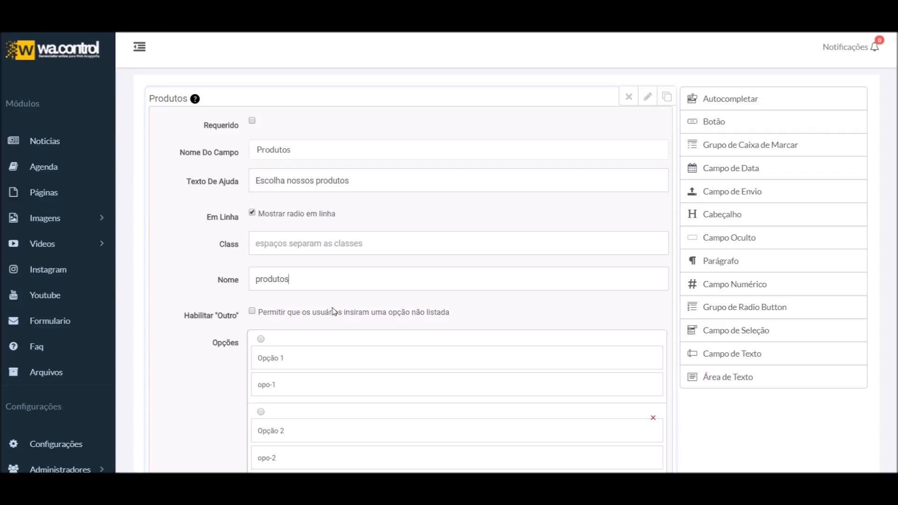
drag(323, 279, 187, 282)
scroll(276, 398, down, 3)
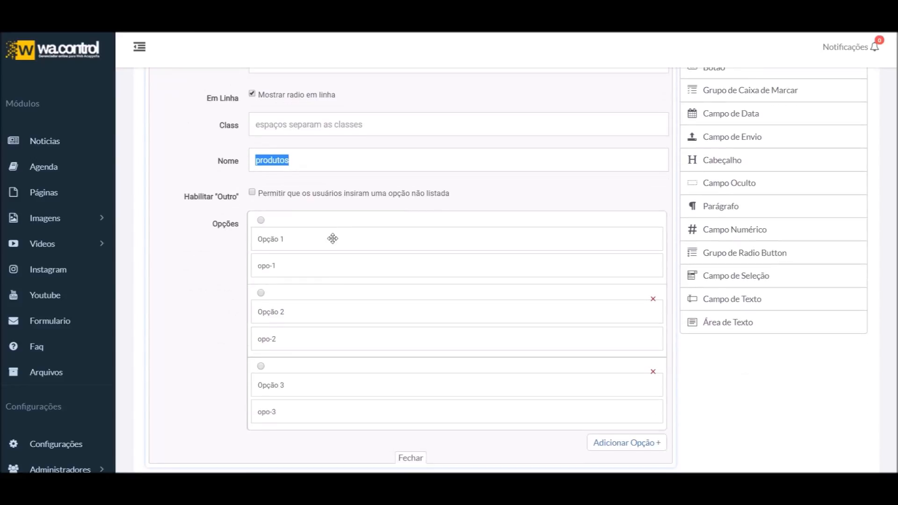
scroll(349, 270, up, 2)
scroll(359, 305, up, 3)
scroll(301, 370, down, 3)
click(324, 220)
double_click(349, 223)
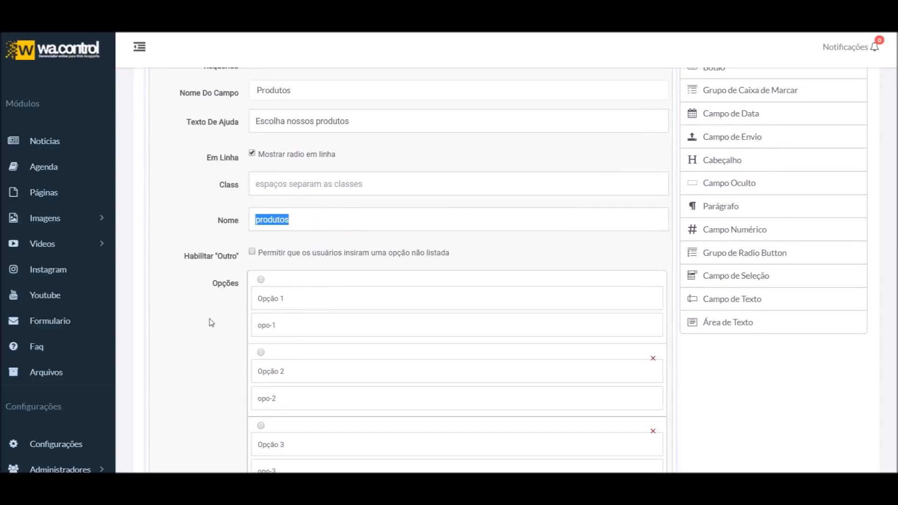
scroll(213, 323, down, 3)
scroll(301, 331, up, 4)
scroll(216, 303, down, 1)
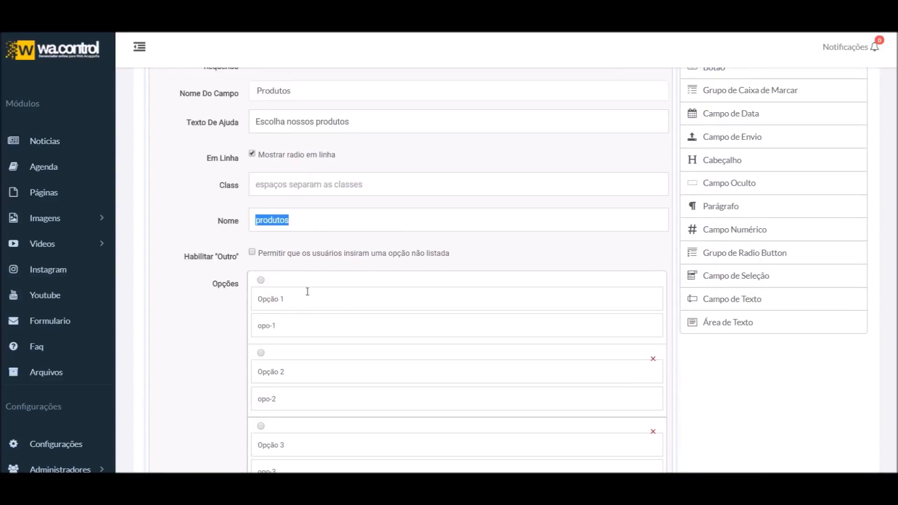
scroll(298, 305, down, 3)
scroll(521, 355, up, 1)
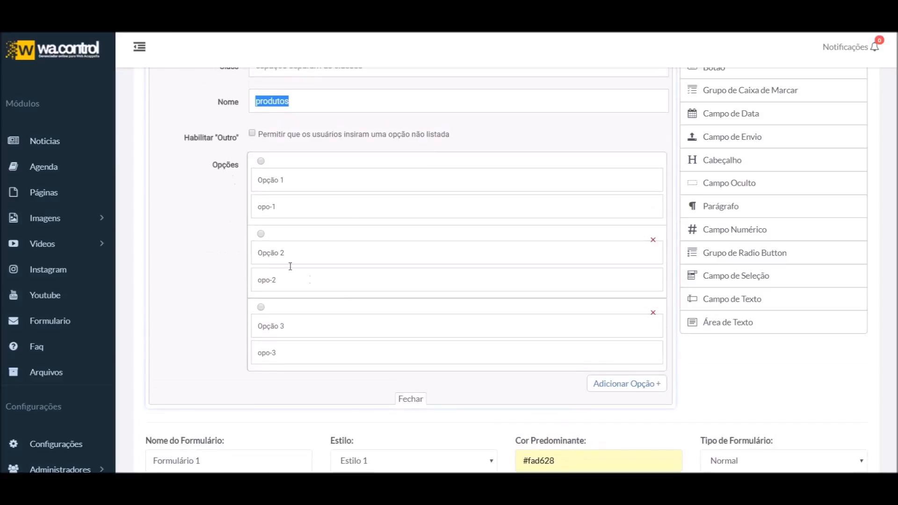
scroll(565, 378, up, 1)
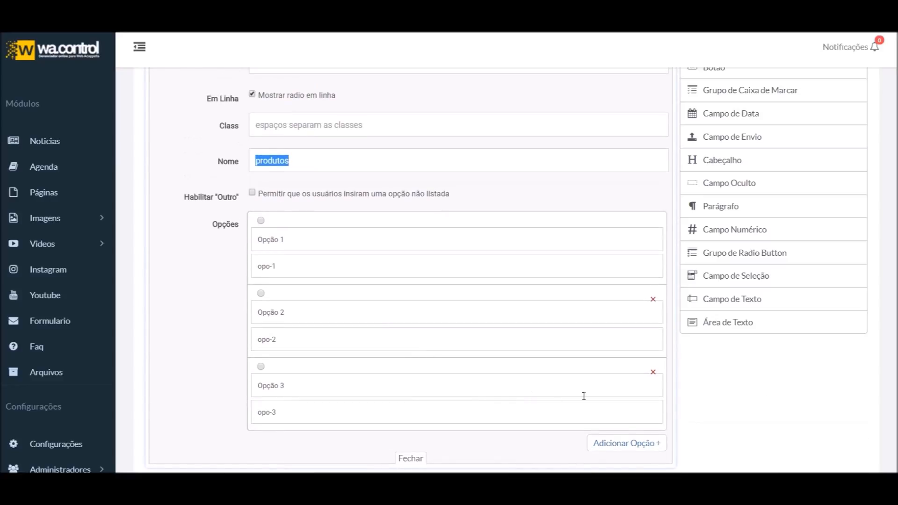
click(632, 444)
scroll(624, 435, down, 2)
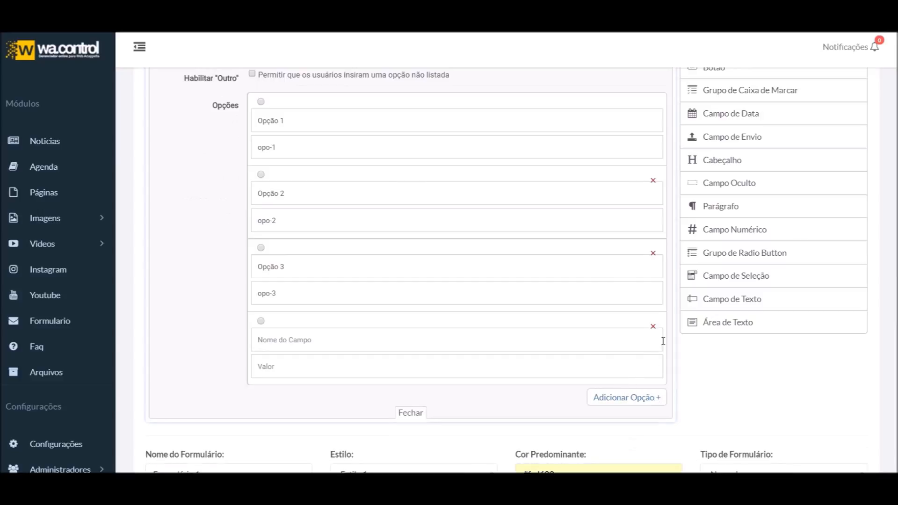
click(653, 326)
scroll(397, 321, up, 3)
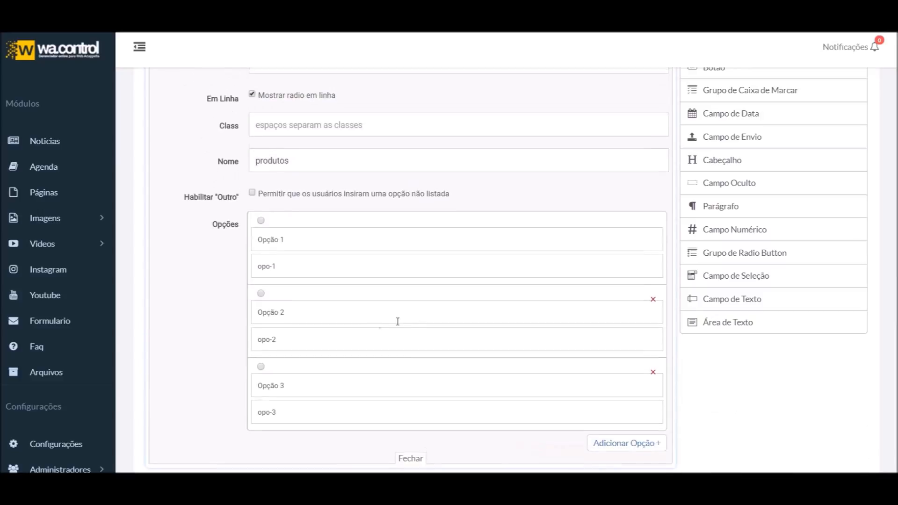
Relabel the first two options Calças and Sapatos, and use Calças as option 1's value
triple_click(304, 300)
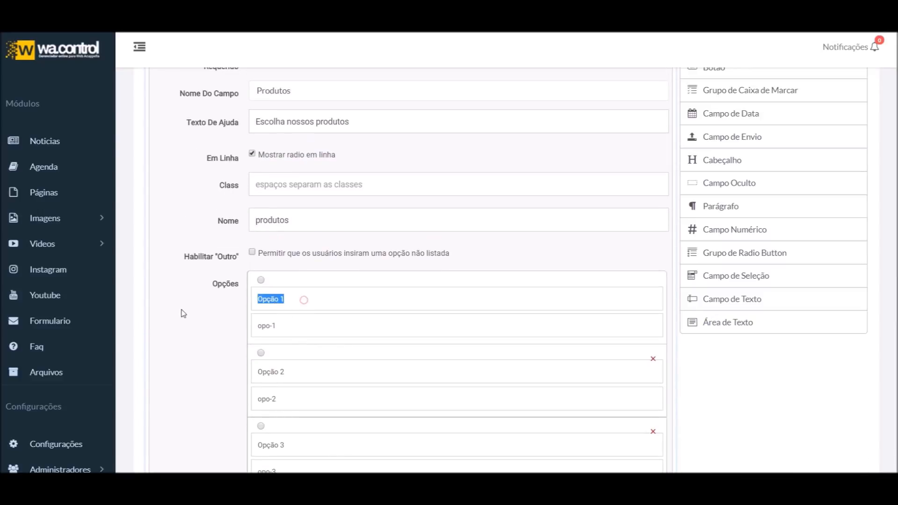
text(Calças)
triple_click(303, 372)
text(Sapatos)
double_click(283, 304)
key(ctrl+c)
triple_click(305, 321)
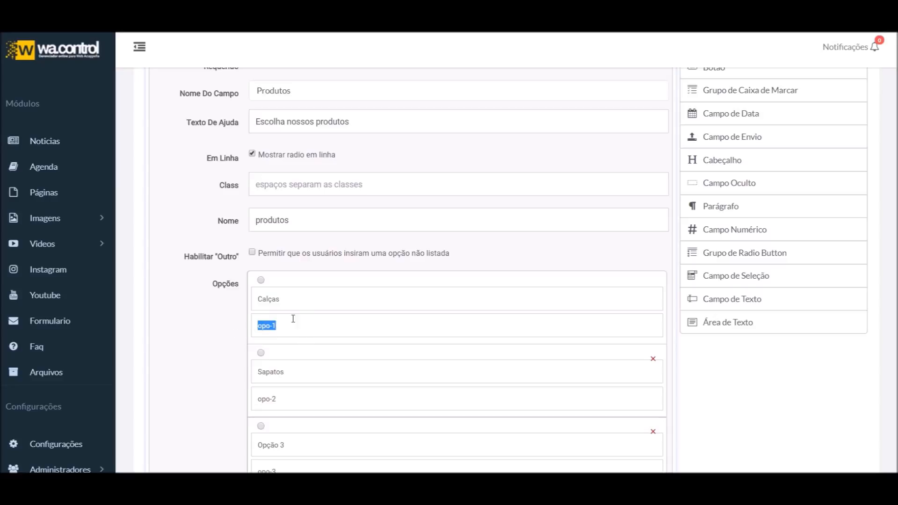
key(ctrl+v)
Set the second option's value to Sapatos
scroll(345, 308, down, 1)
drag(305, 342, 257, 340)
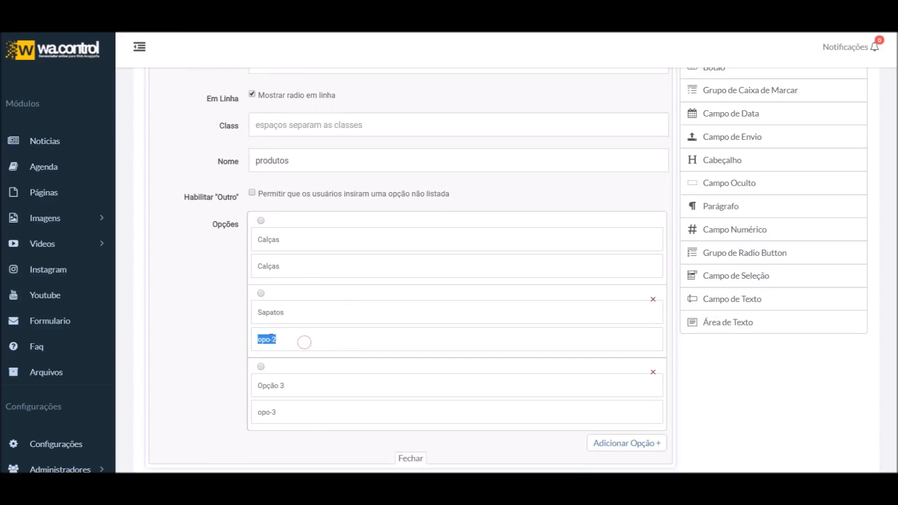
double_click(310, 312)
drag(302, 338, 202, 340)
drag(293, 310, 267, 283)
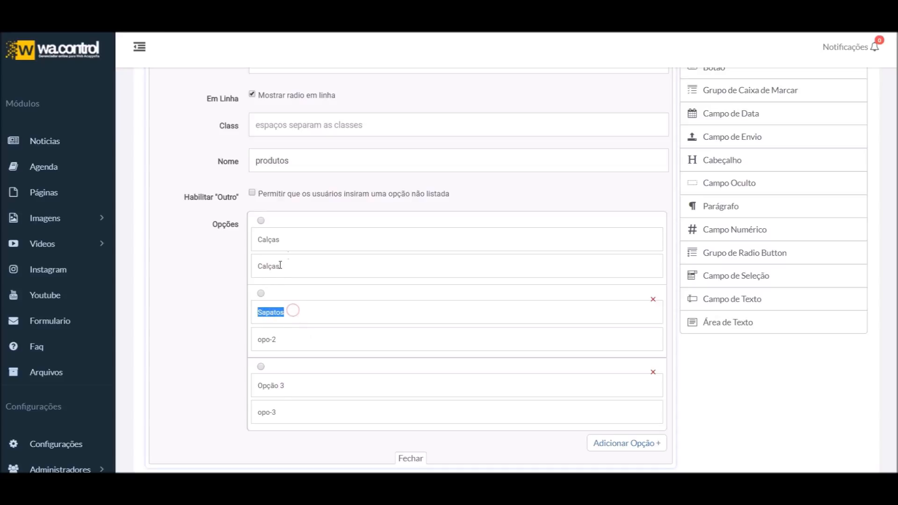
drag(296, 240, 257, 240)
drag(301, 270, 187, 285)
scroll(194, 216, up, 1)
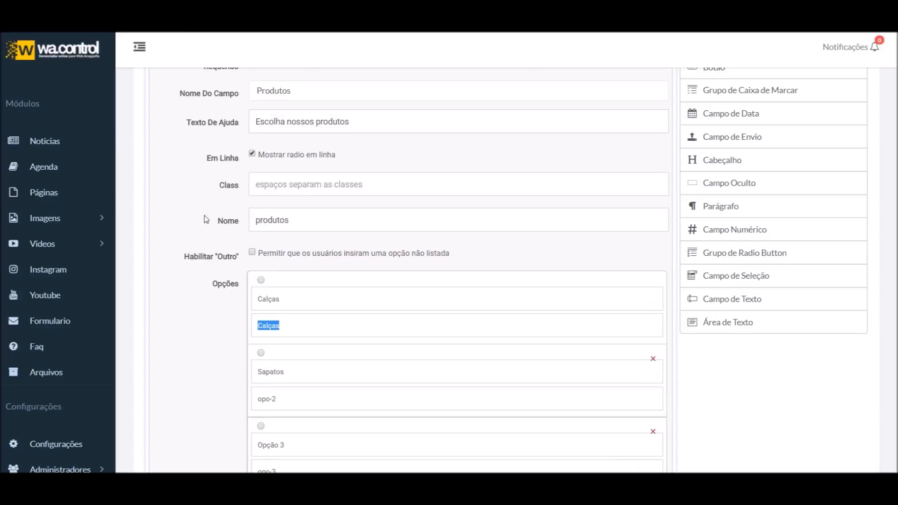
drag(259, 223, 332, 226)
scroll(274, 305, down, 1)
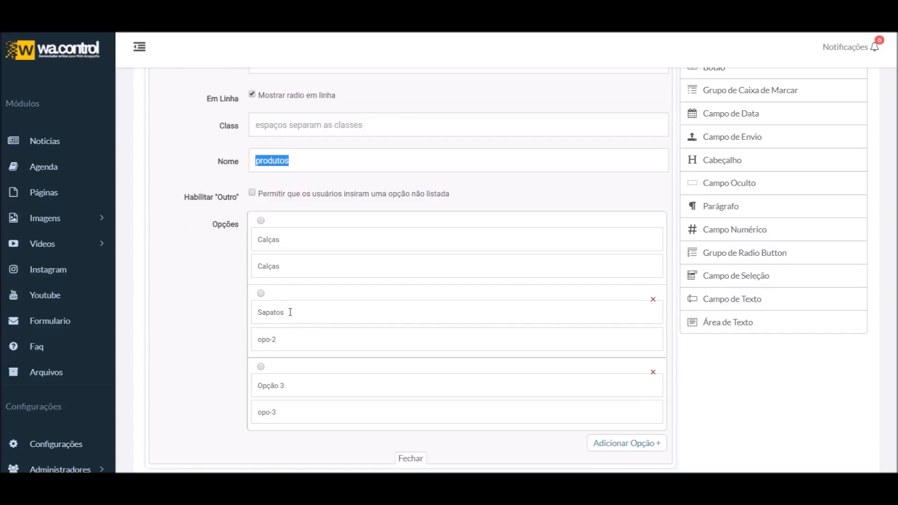
drag(290, 314, 205, 315)
key(ctrl+c)
drag(285, 341, 211, 349)
key(ctrl+v)
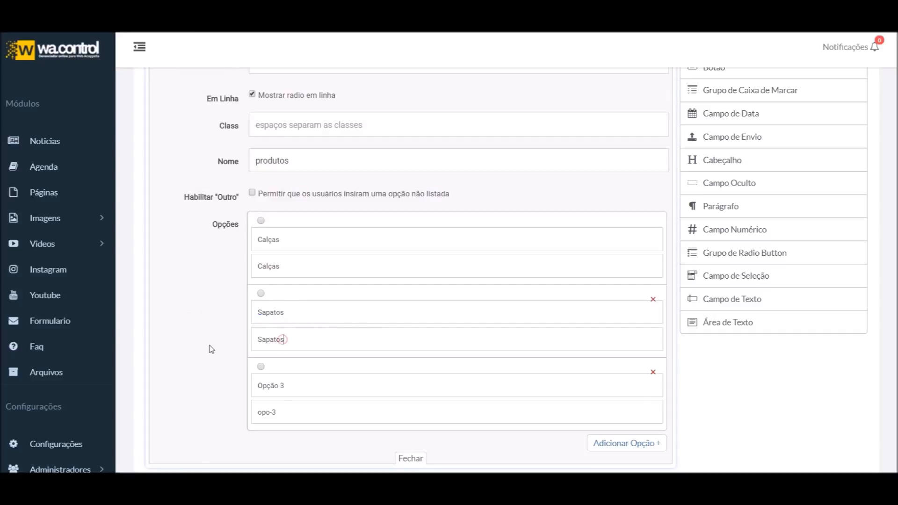
Label the third option Camisas with value Camisas and close the option editor
drag(331, 397, 241, 403)
text(Camisas)
key(ctrl+a)
key(ctrl+c)
click(301, 411)
key(ctrl+a)
key(ctrl+v)
click(412, 460)
scroll(412, 457, up, 5)
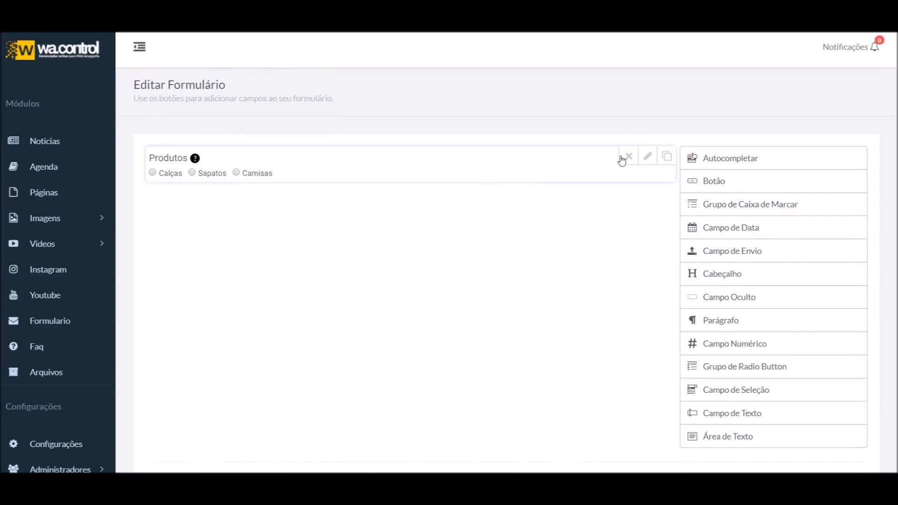
click(648, 156)
Close the Produtos settings and test the Outro choice in the preview to reveal its text box
scroll(331, 348, down, 2)
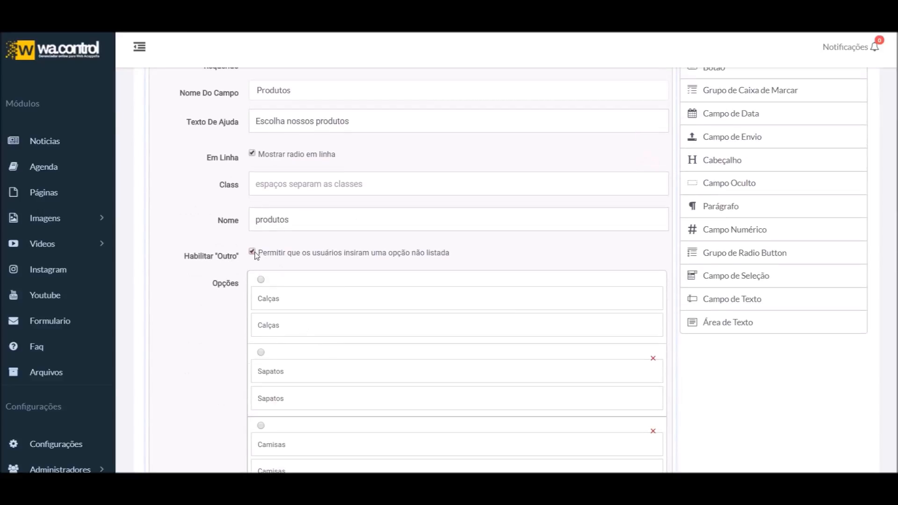
scroll(647, 180, up, 2)
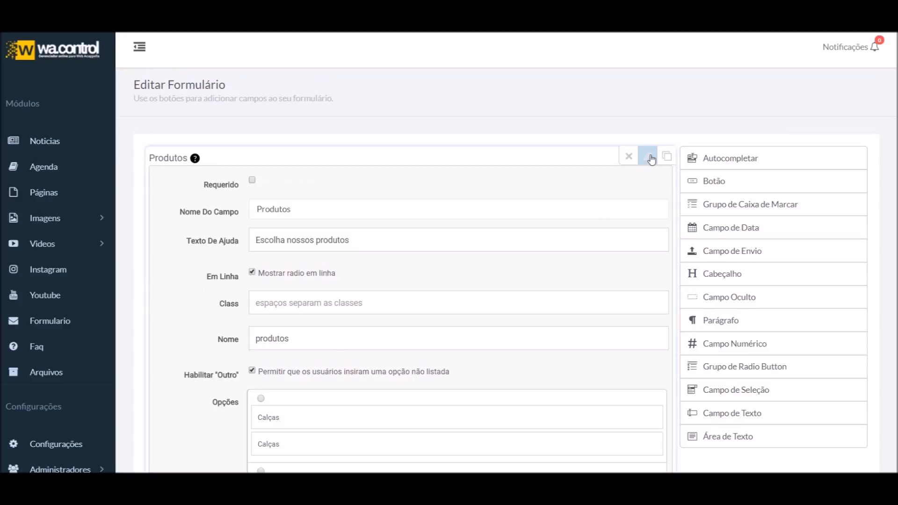
click(649, 158)
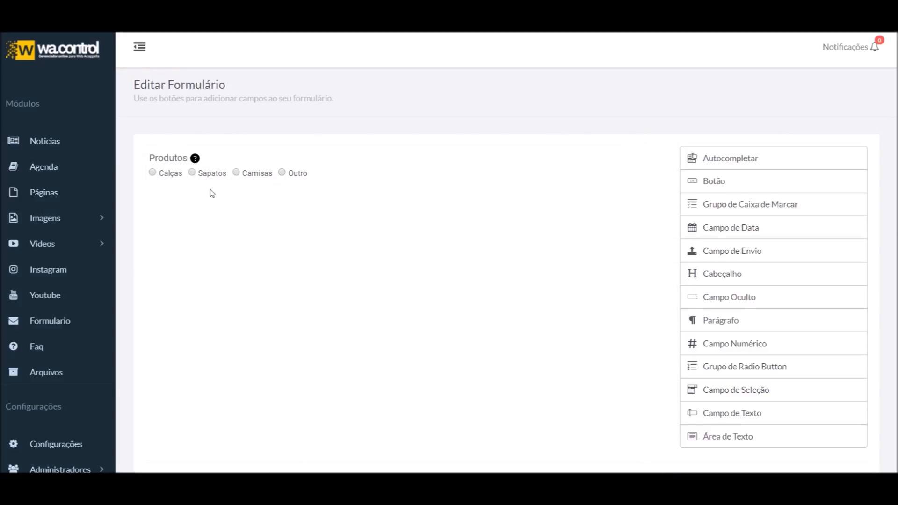
click(281, 178)
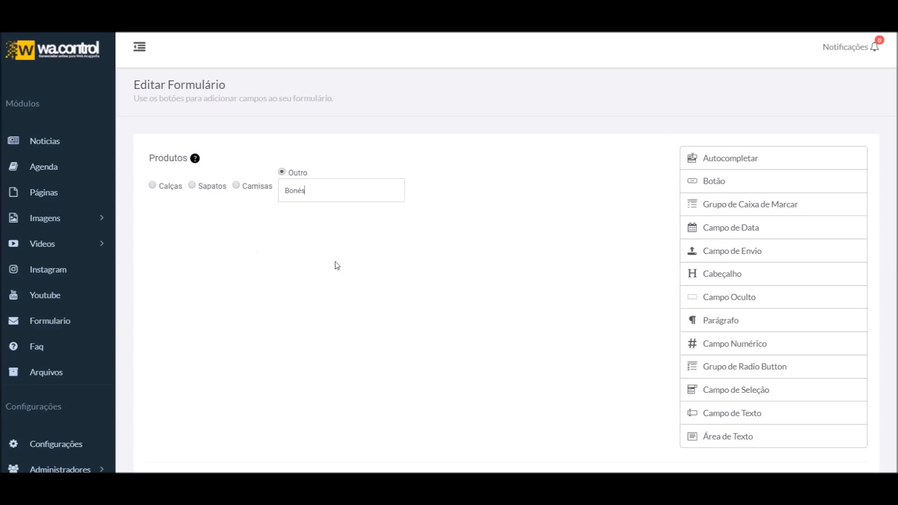
Reopen the Produtos field's settings and look through its options
click(647, 156)
scroll(407, 251, down, 1)
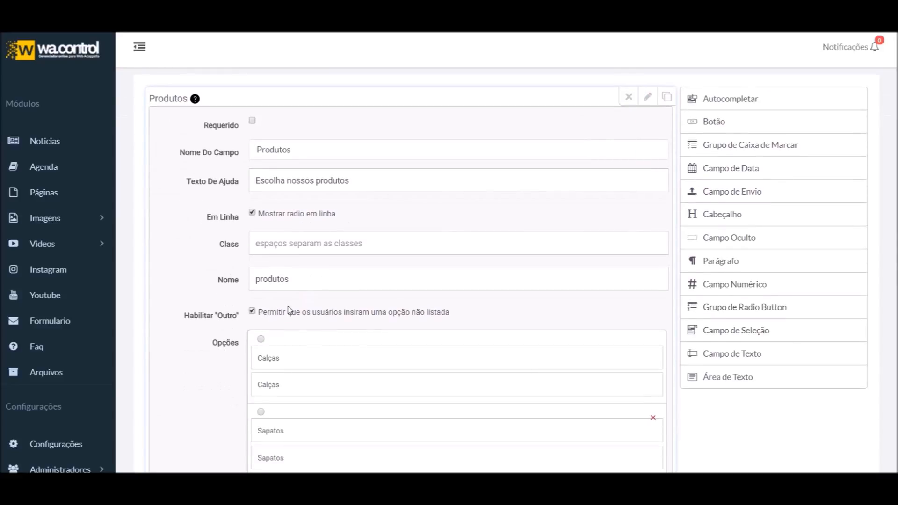
scroll(290, 323, down, 5)
scroll(284, 353, up, 5)
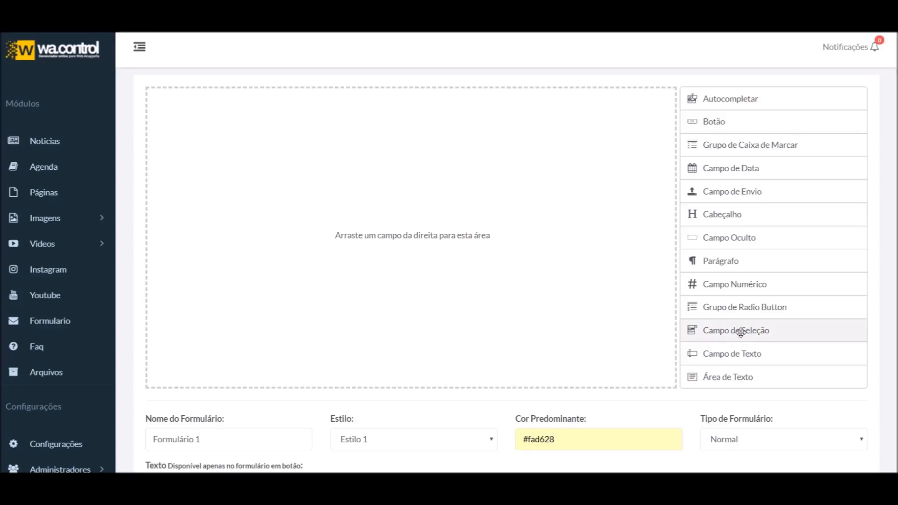
Add a Campo de Seleção field to the empty form and preview its default choices
drag(746, 335, 377, 203)
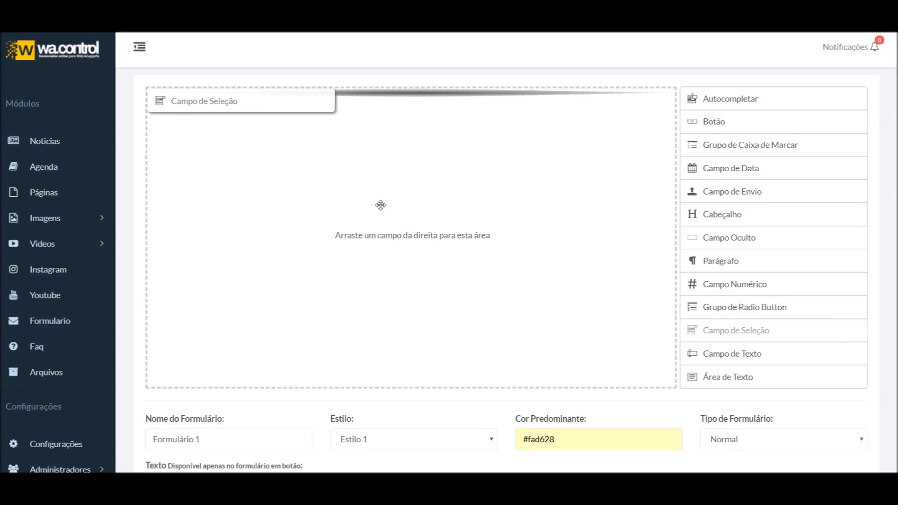
click(668, 117)
click(363, 116)
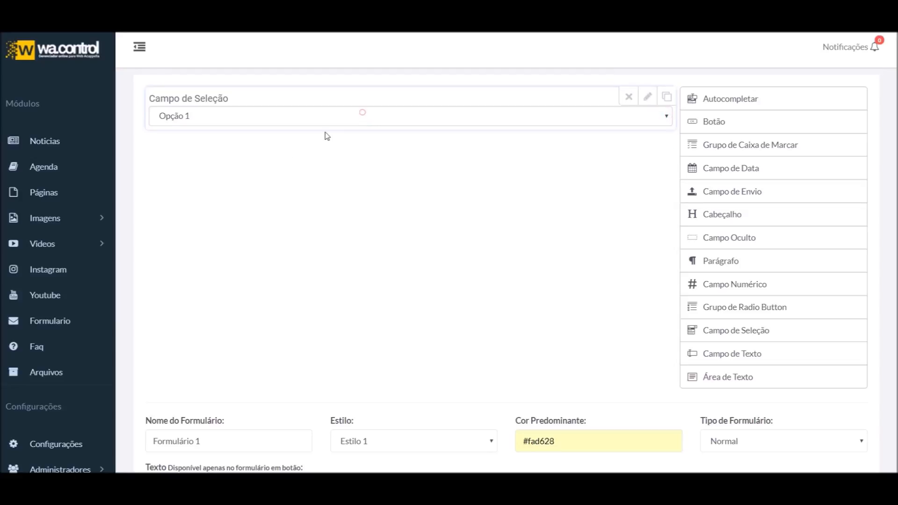
Make the select field optional and relabel it 'Onde nos encontrou'
click(647, 96)
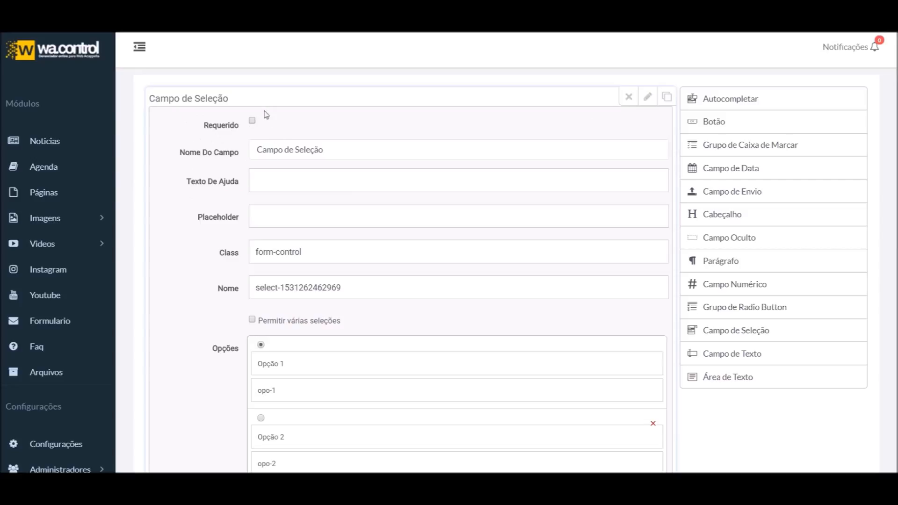
click(253, 121)
click(253, 122)
triple_click(382, 155)
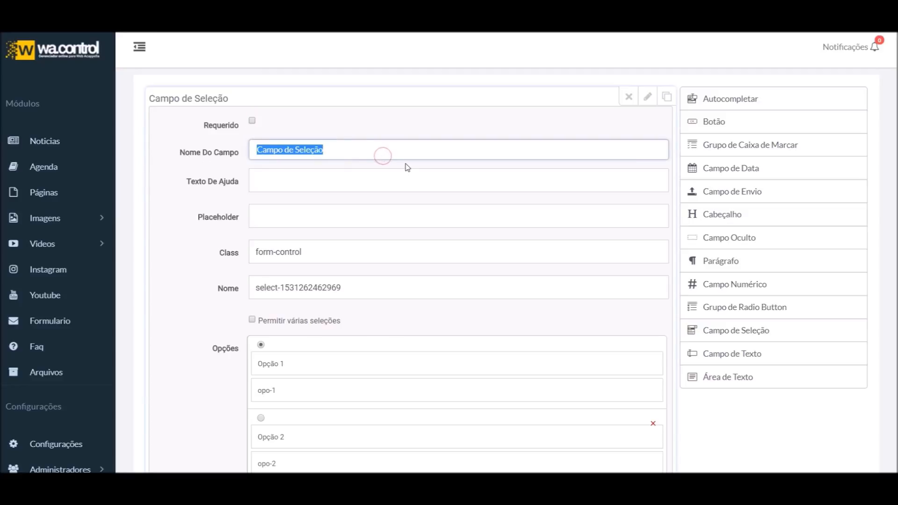
text(oNDE)
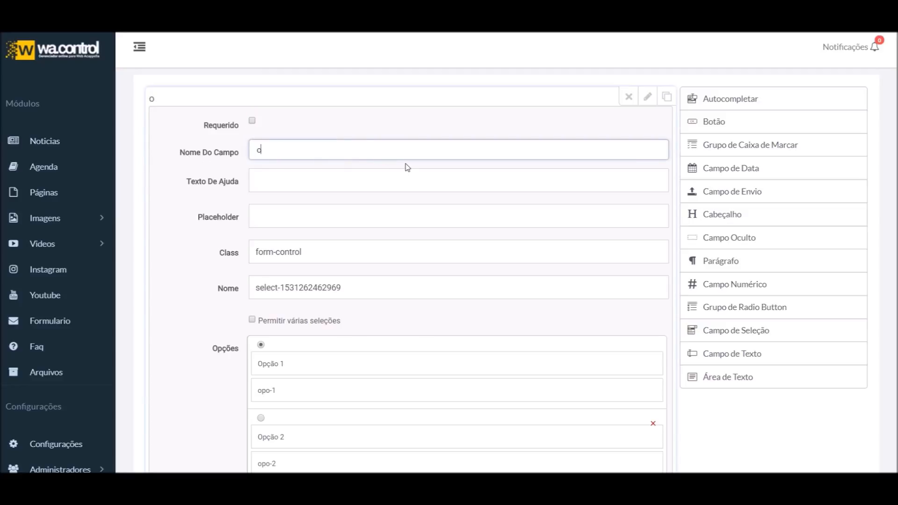
key(ctrl+a)
text(Onde nos encontrou)
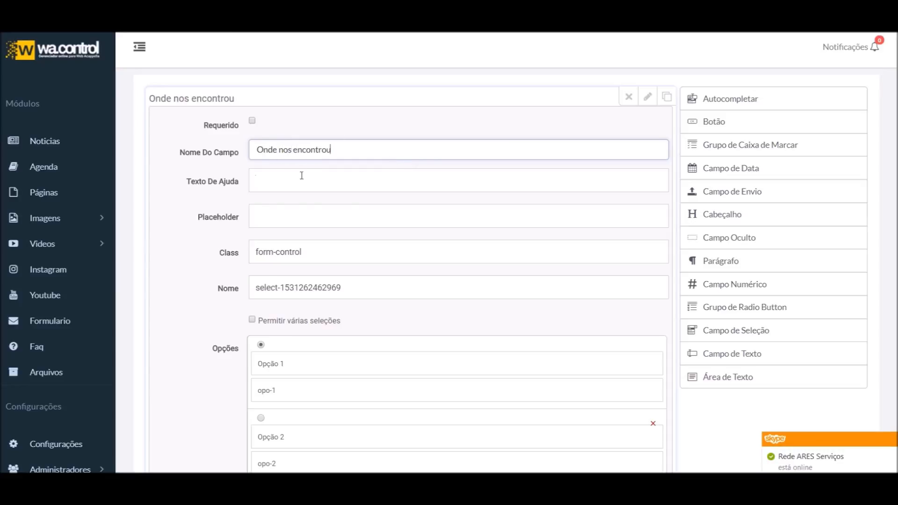
Enter help text 'Nos diga como nos conheceu', then preview the field's Opção 1–3 choices
click(301, 175)
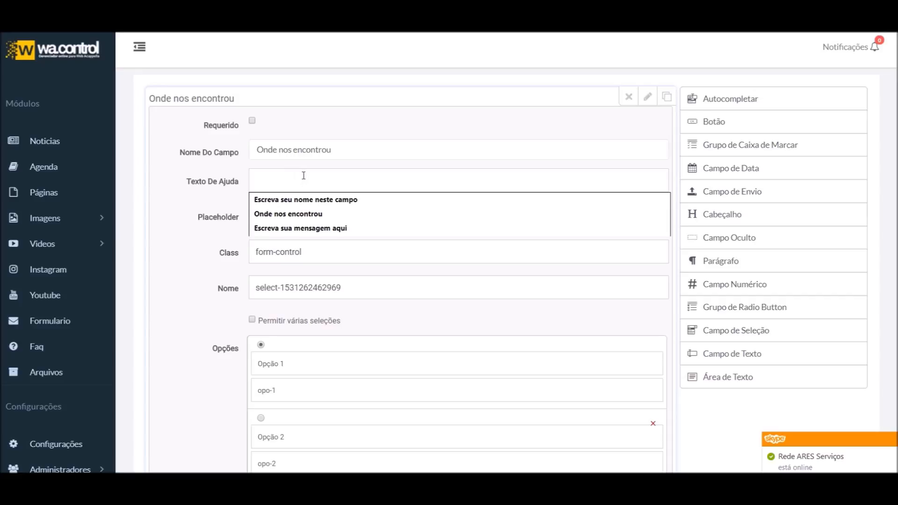
text(Nos diga como nos conheceu)
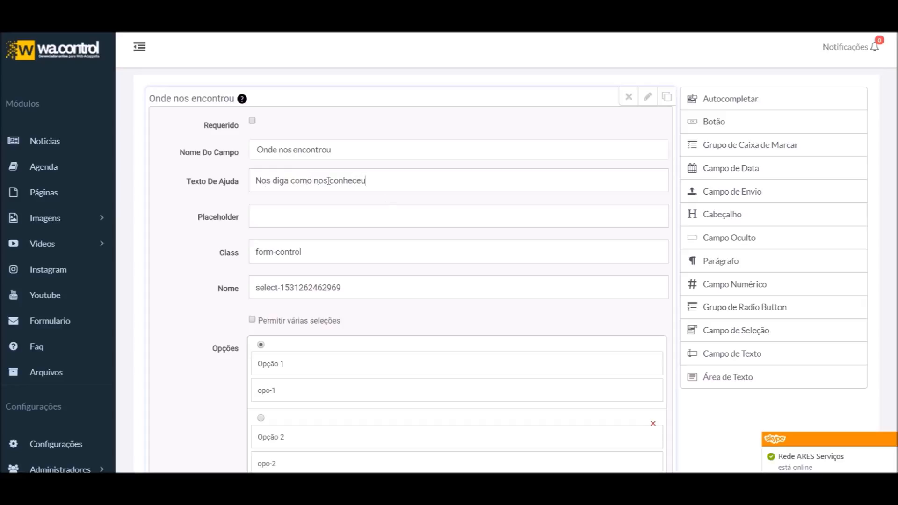
mouse_move(242, 100)
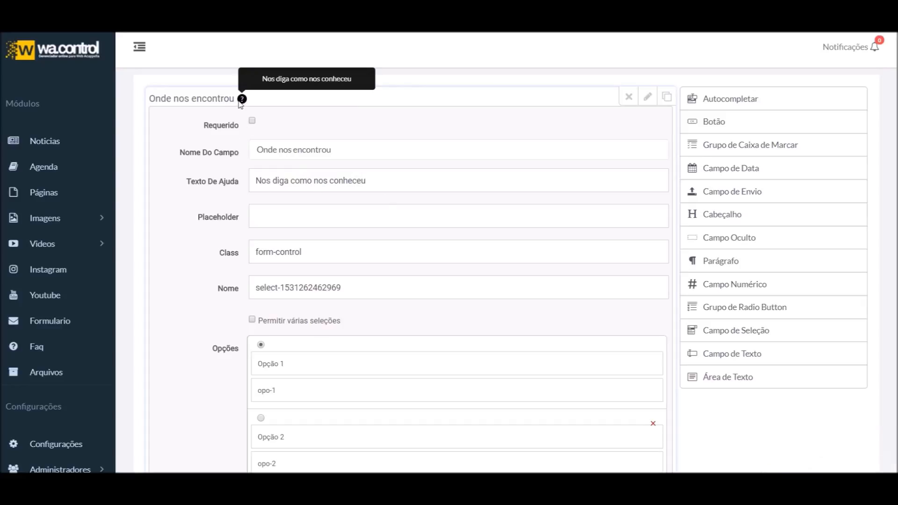
click(296, 215)
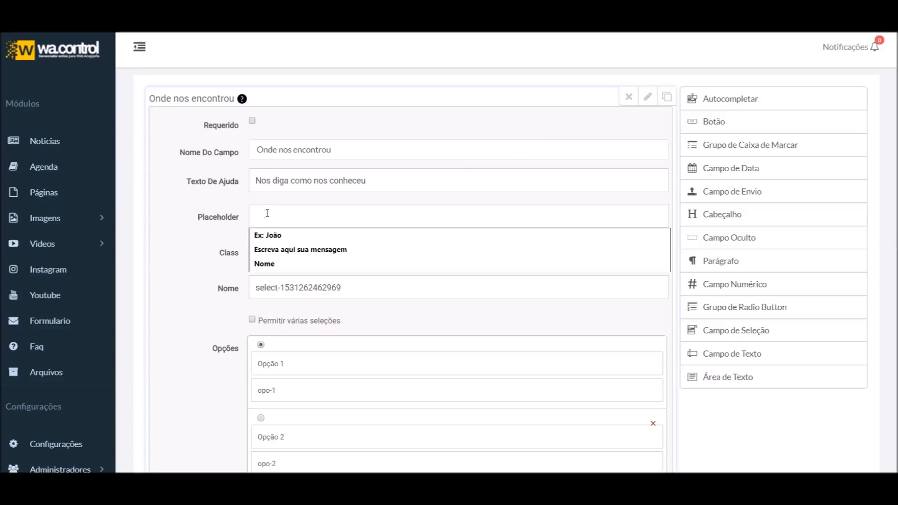
click(648, 96)
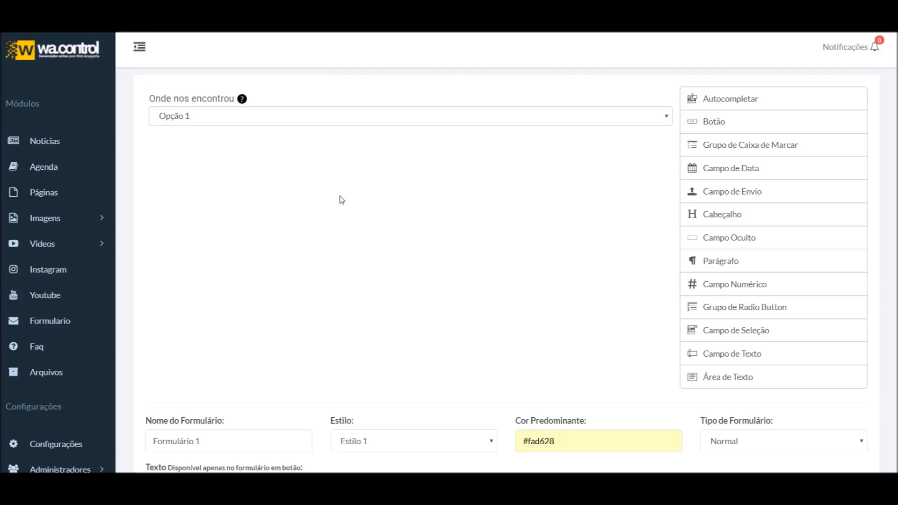
mouse_move(467, 98)
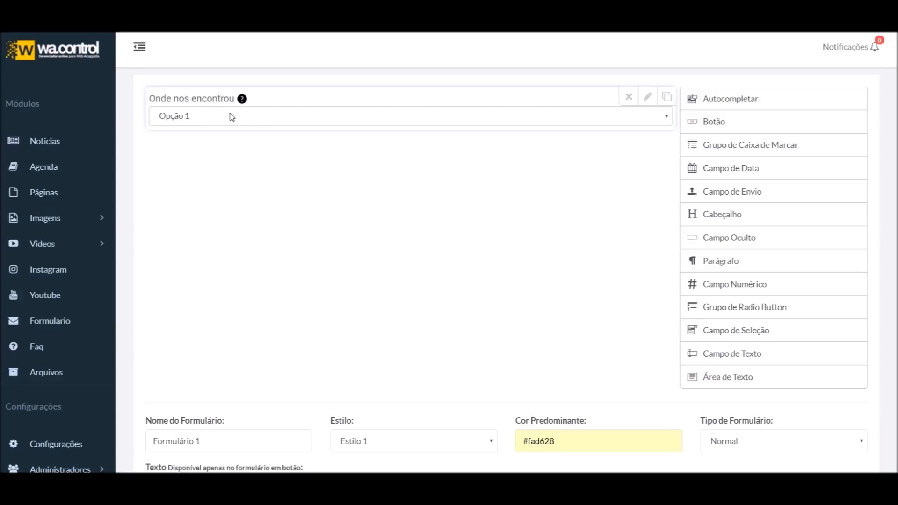
click(191, 117)
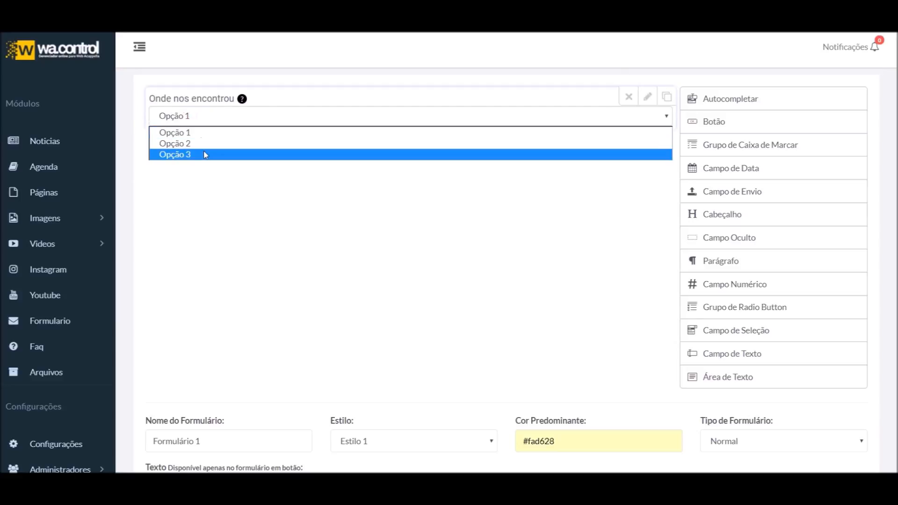
Change the field's Nome to onde-nos-encontrou
click(647, 97)
scroll(334, 234, down, 1)
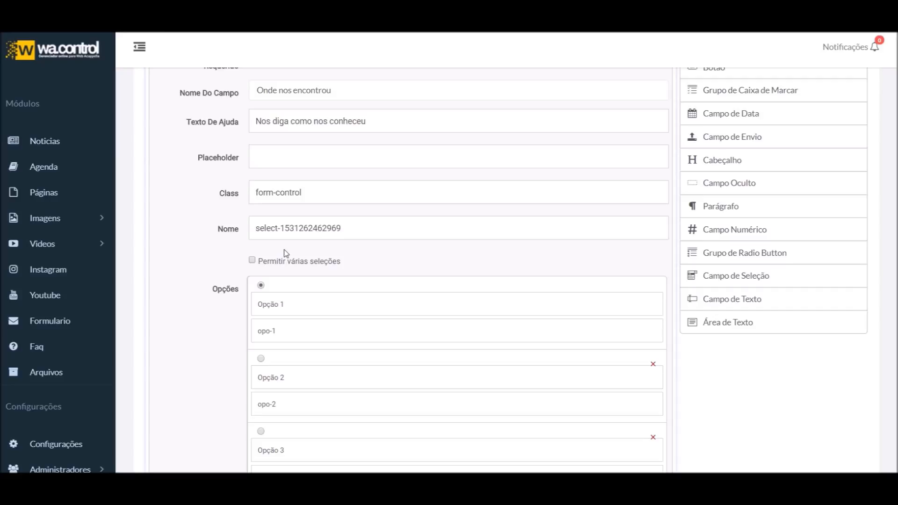
drag(367, 229, 210, 234)
scroll(213, 239, up, 1)
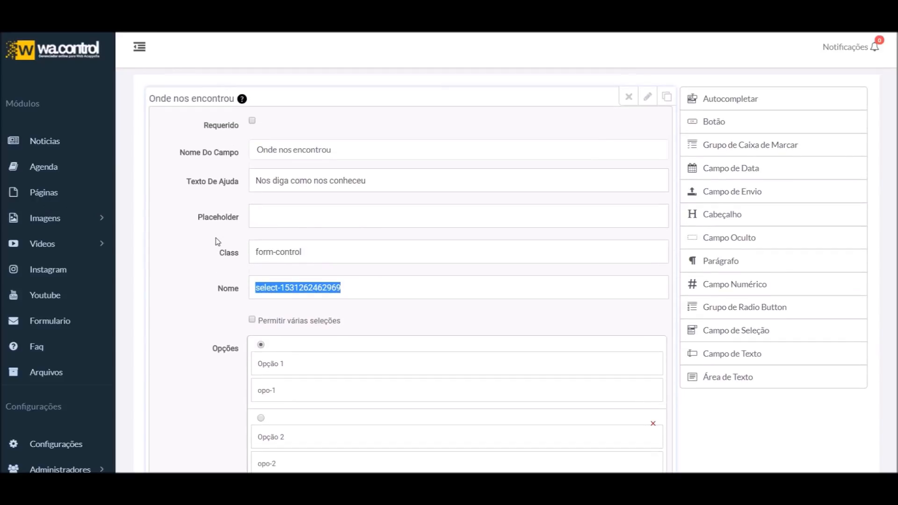
text(onde-nos-encontrou)
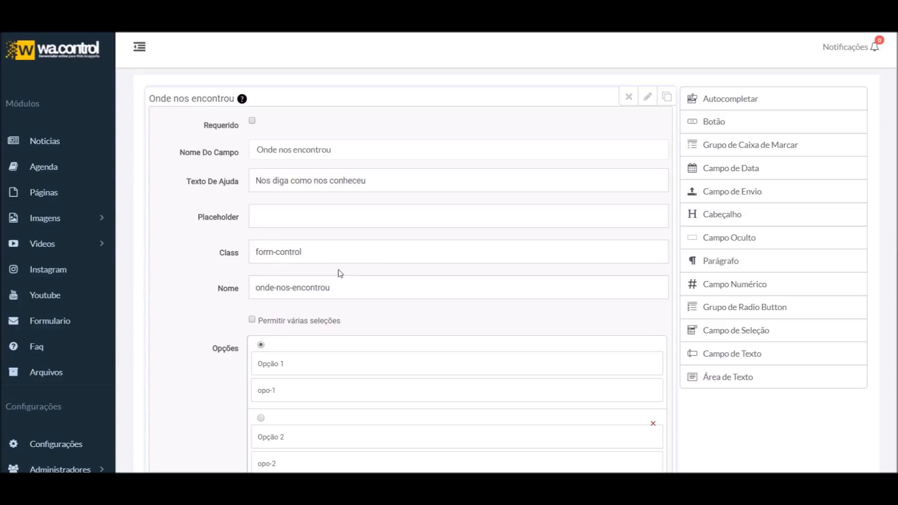
scroll(358, 344, down, 3)
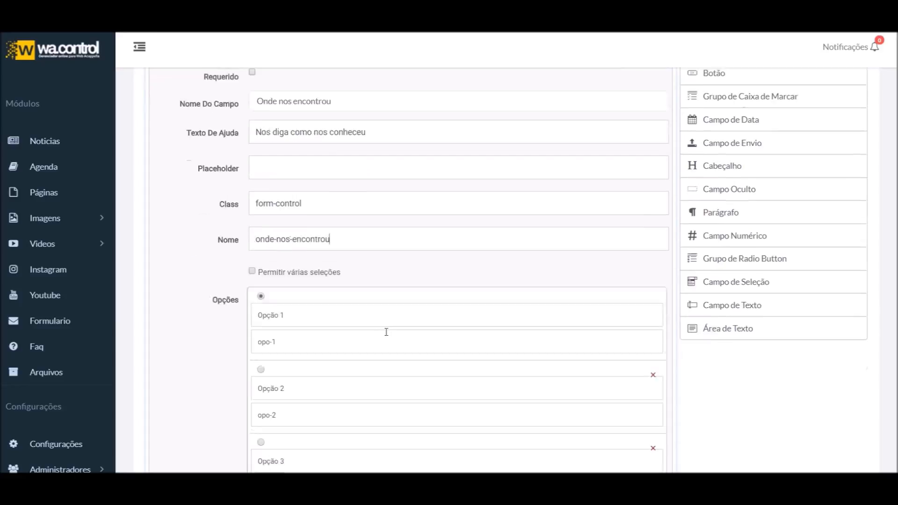
scroll(337, 342, up, 3)
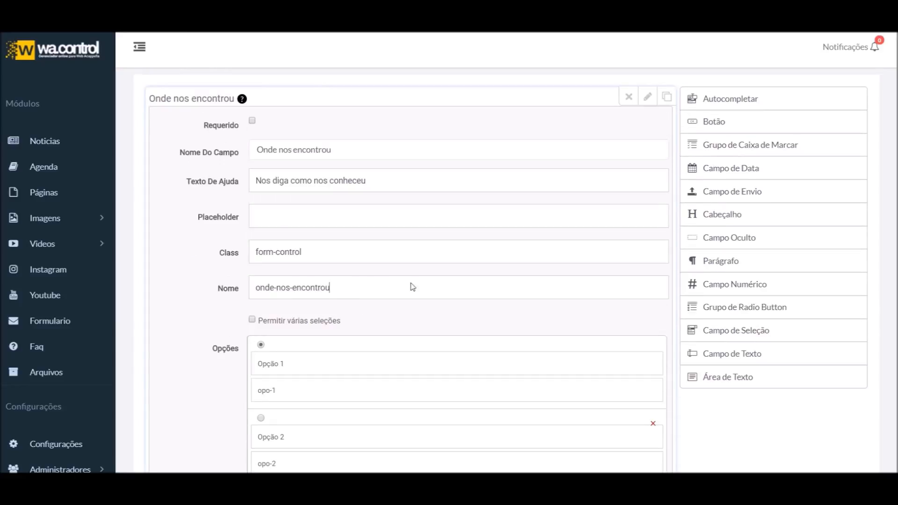
scroll(465, 350, down, 2)
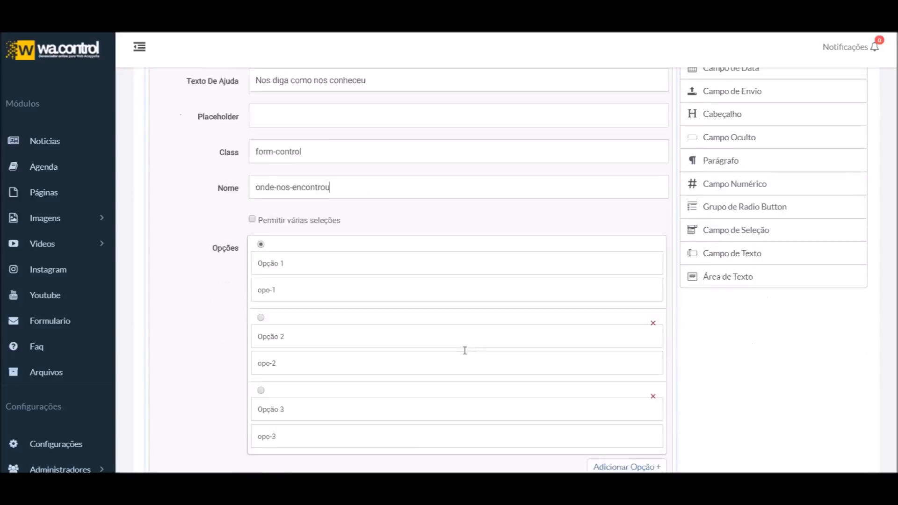
scroll(353, 339, down, 2)
scroll(368, 379, up, 4)
triple_click(372, 284)
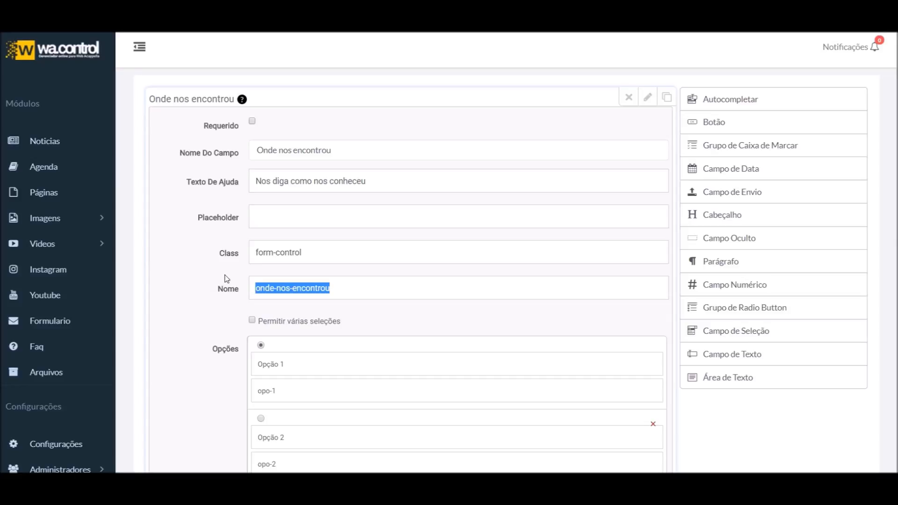
Turn on Permitir várias seleções and test picking several options in the preview
scroll(212, 290, down, 2)
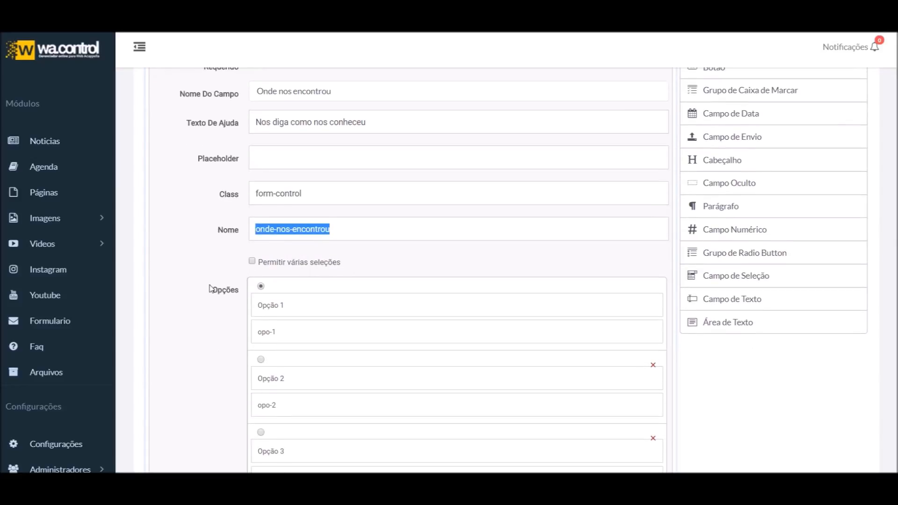
scroll(227, 298, down, 2)
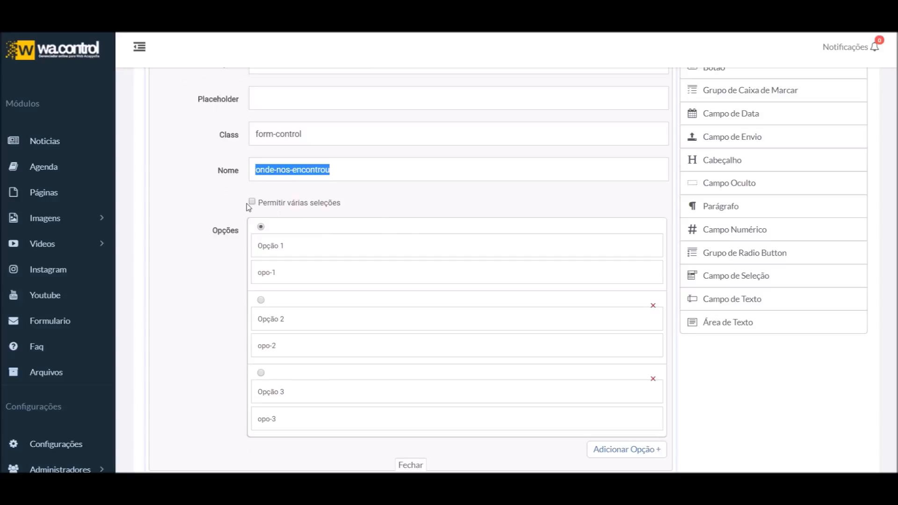
click(273, 204)
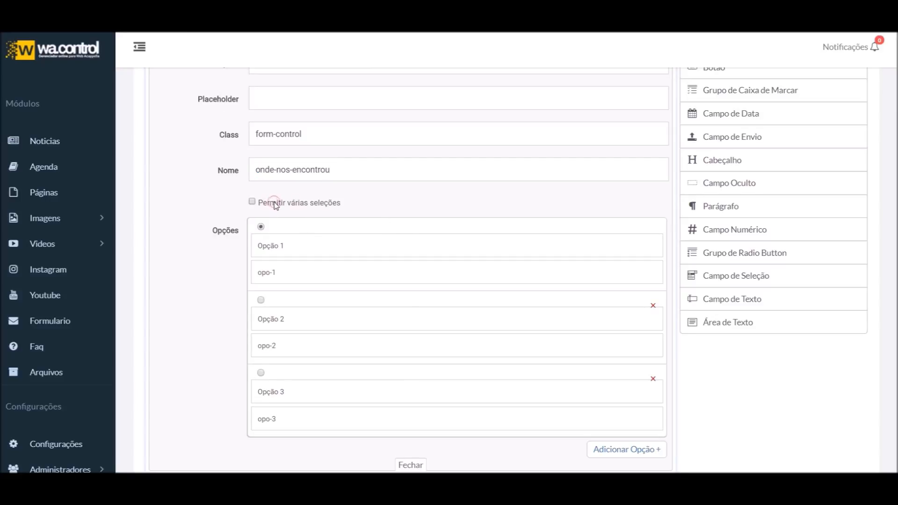
scroll(521, 220, up, 5)
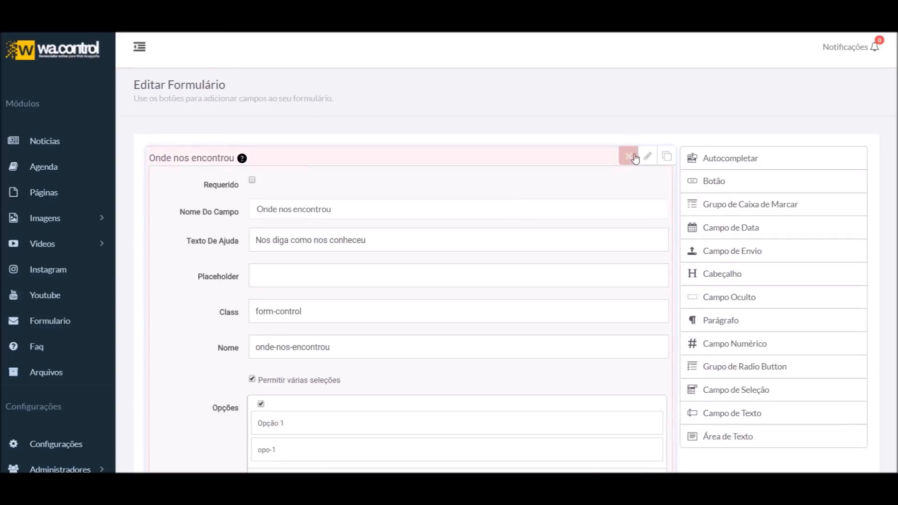
click(649, 159)
click(192, 185)
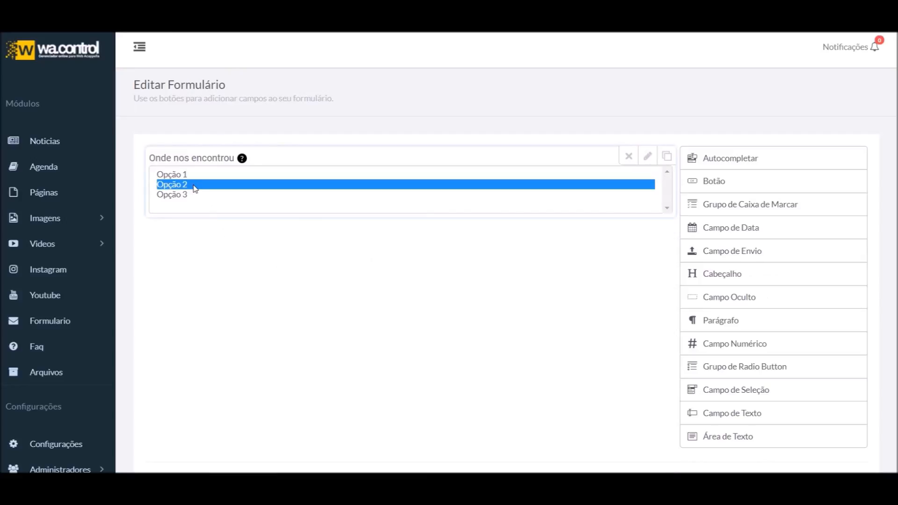
mouse_move(183, 187)
mouse_down()
mouse_move(180, 177)
mouse_move(176, 193)
mouse_move(191, 173)
mouse_move(194, 184)
mouse_move(193, 173)
mouse_up()
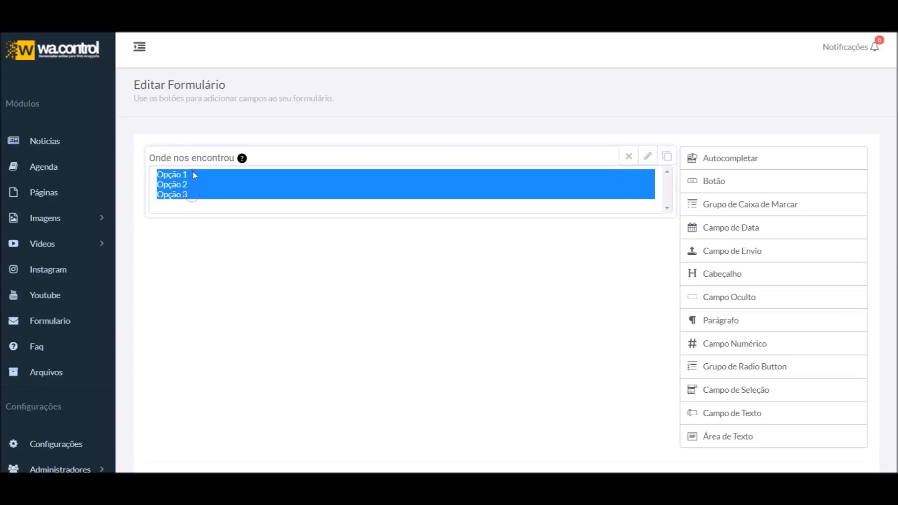
Check the dropdown preview again and return to the field's settings
click(647, 156)
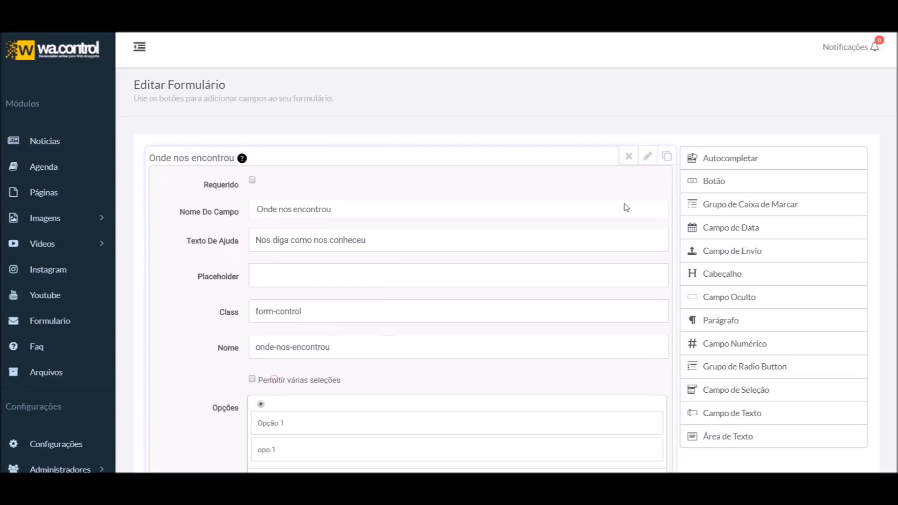
click(647, 156)
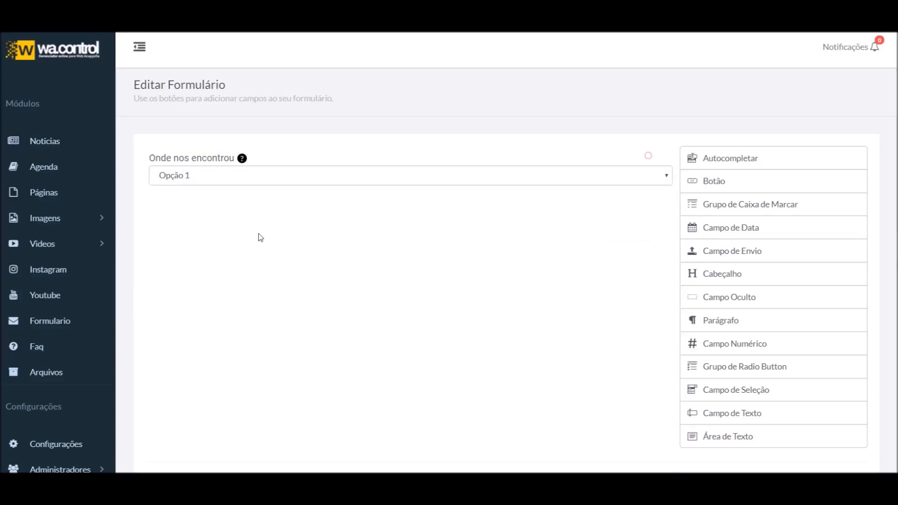
click(195, 178)
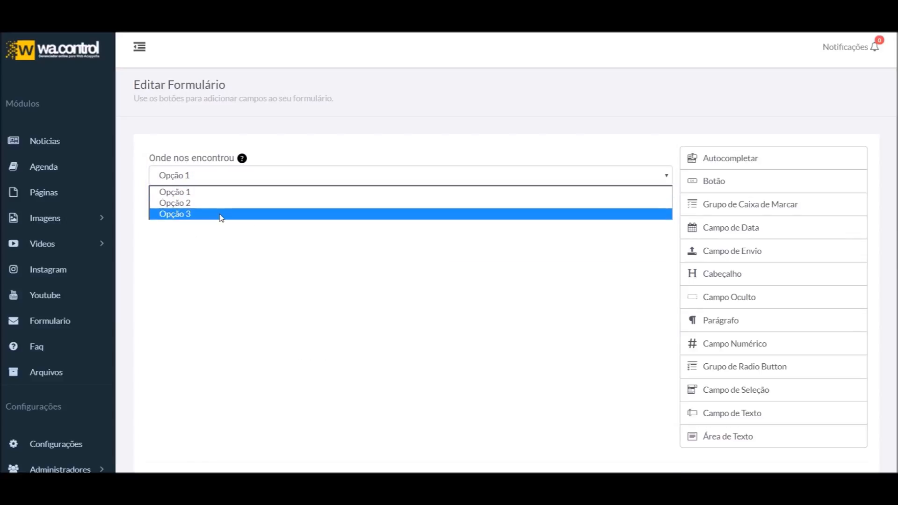
click(647, 156)
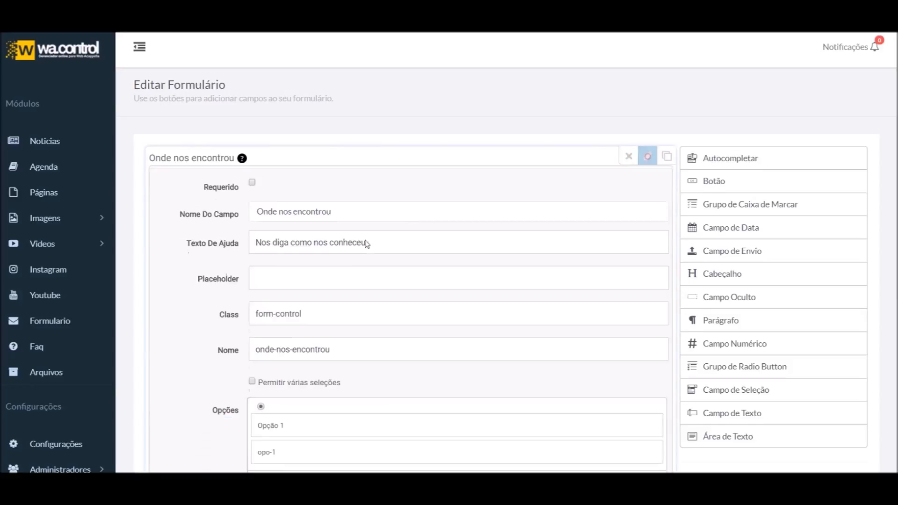
Replace the Opção 3 option with a new empty option row
scroll(367, 243, down, 3)
scroll(301, 267, down, 4)
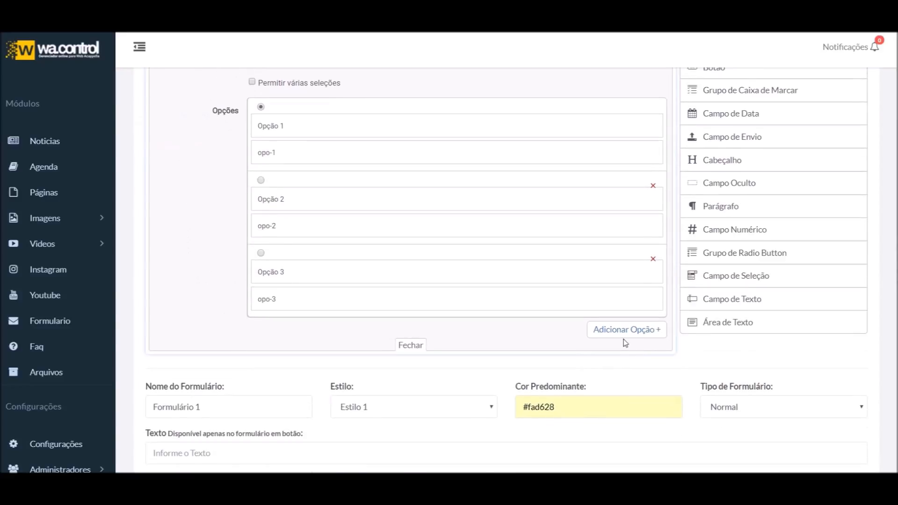
click(623, 334)
click(653, 259)
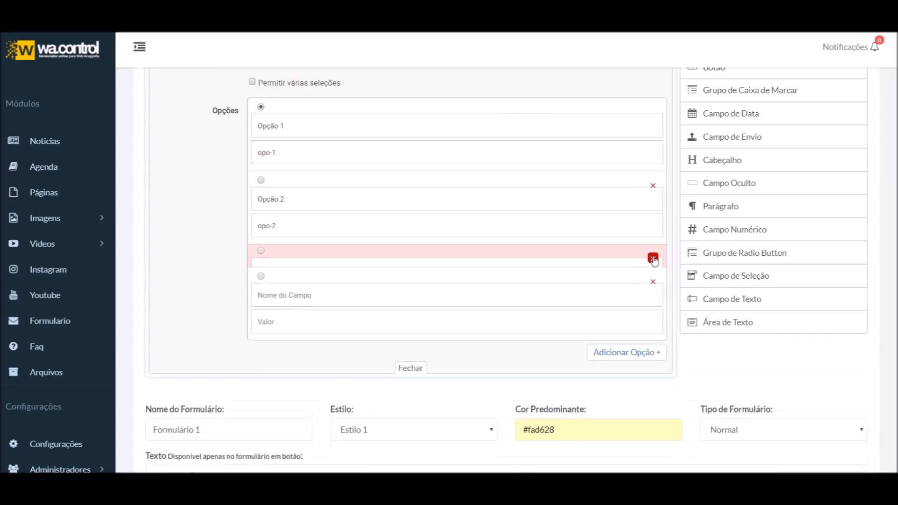
scroll(266, 200, up, 1)
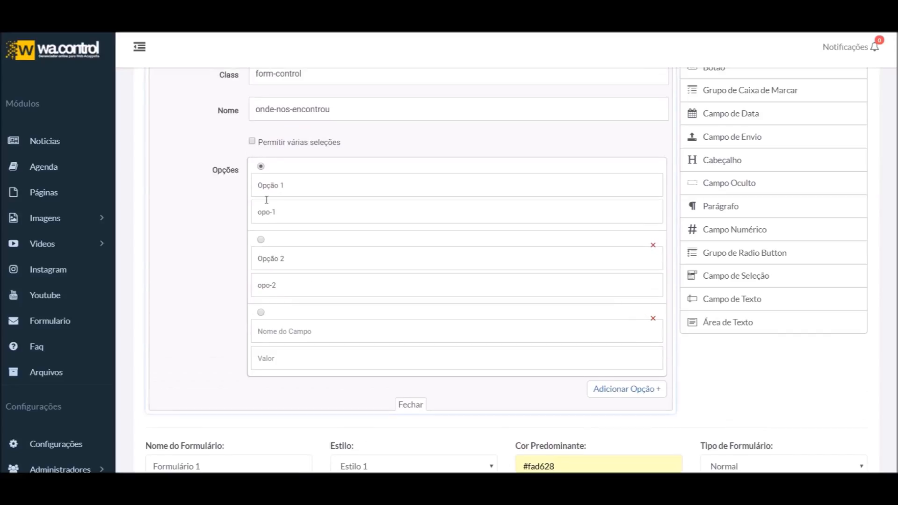
Set the first option's label and value to Google
drag(290, 186, 179, 180)
text(Google)
key(ctrl+a)
key(ctrl+c)
drag(290, 214, 171, 210)
key(ctrl+v)
drag(258, 184, 285, 184)
drag(357, 213, 185, 216)
Set the second option's label and value to Facebook and make it the default
drag(304, 269, 194, 257)
text(Facebook)
key(ctrl+a)
key(ctrl+c)
click(261, 240)
triple_click(288, 289)
key(ctrl+v)
Fill the third option with Instagram
text(Ins)
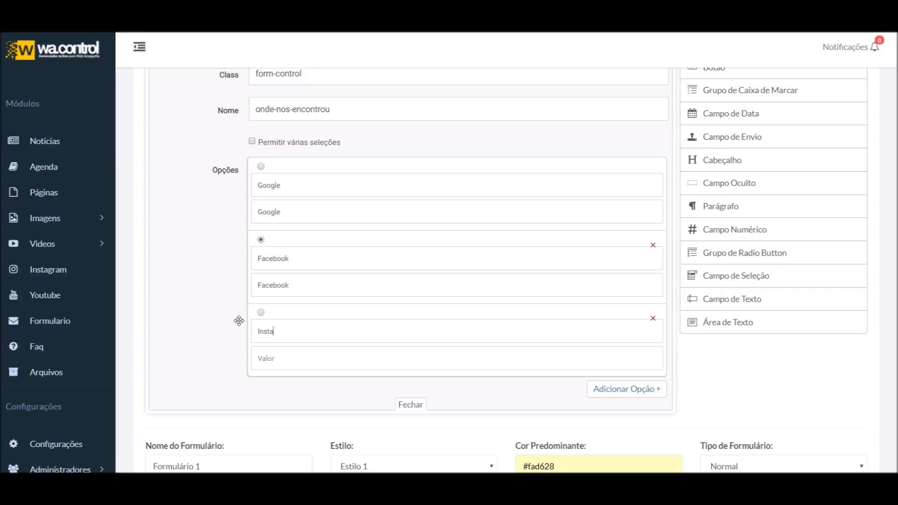
key(ctrl+a)
key(ctrl+c)
click(290, 362)
key(ctrl+v)
Remove the extra empty row and check the Google, Facebook, Instagram dropdown
click(613, 389)
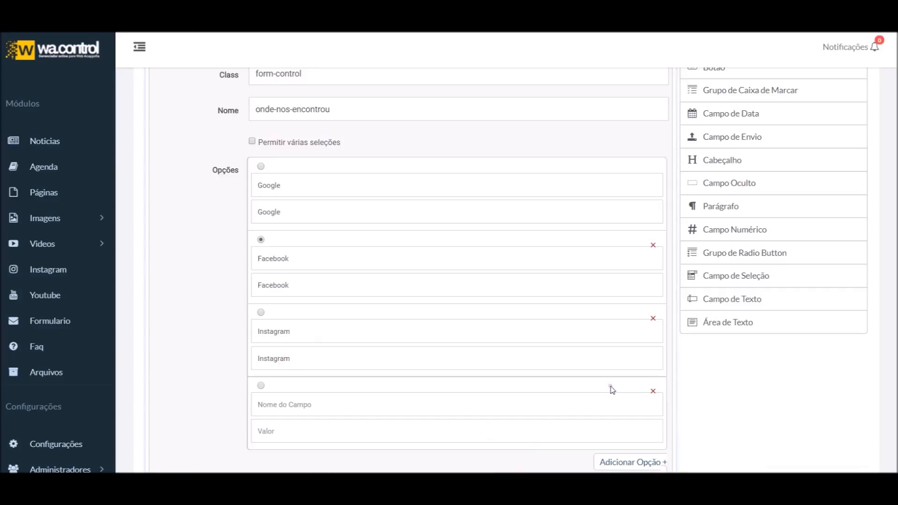
scroll(608, 386, down, 2)
click(653, 331)
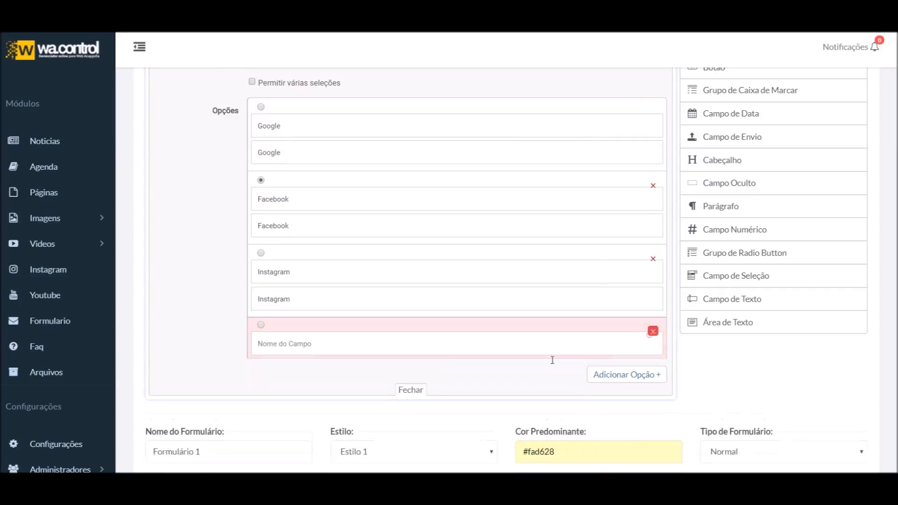
click(408, 342)
scroll(257, 375, up, 5)
click(223, 180)
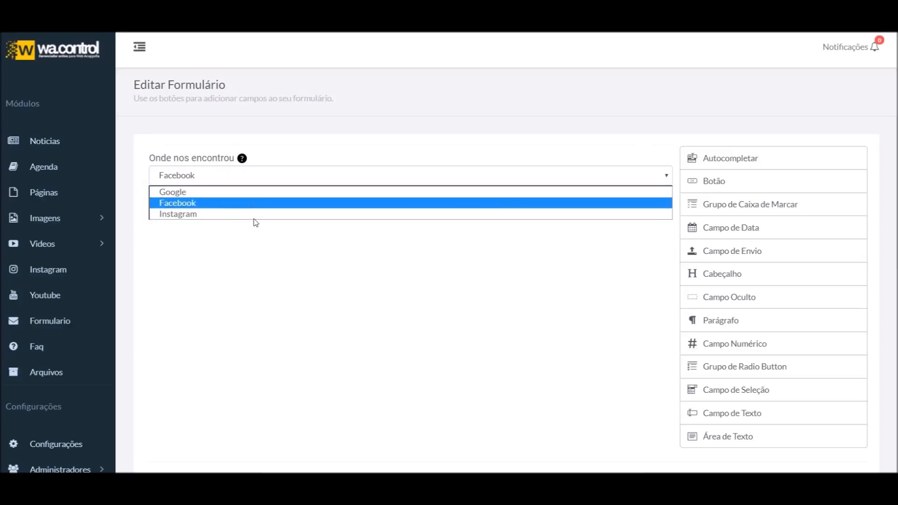
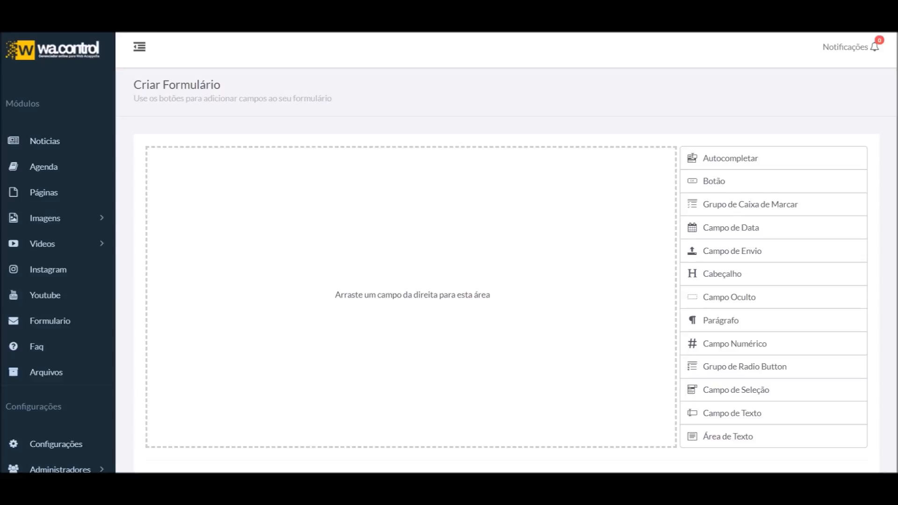
Add a Campo de Texto field to the form and leave it optional, not required
drag(724, 412, 315, 214)
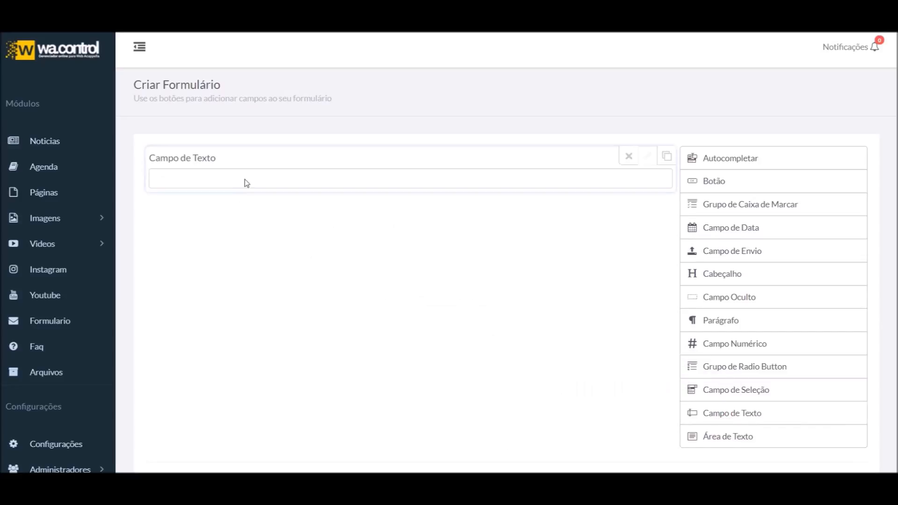
click(647, 156)
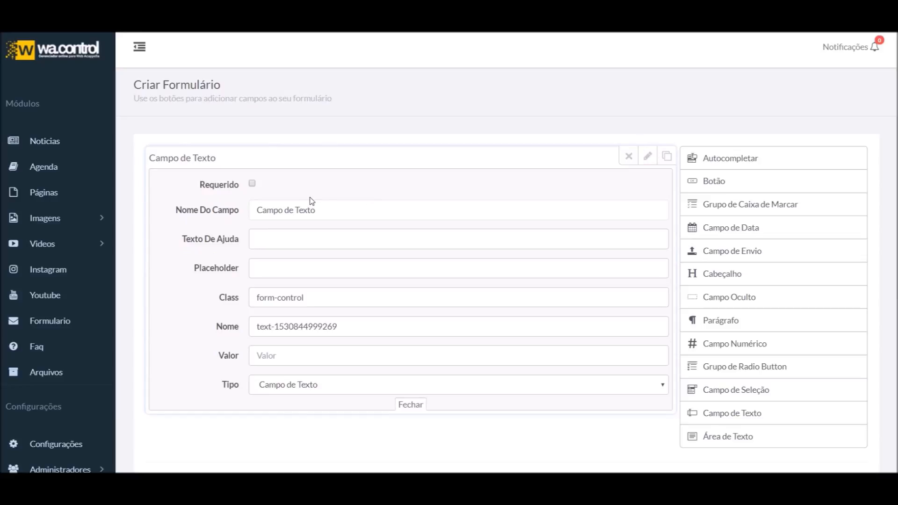
click(253, 186)
click(254, 187)
click(253, 186)
Label the field 'Nome:' with help text 'Escreva aqui seu nome'
drag(324, 210, 166, 209)
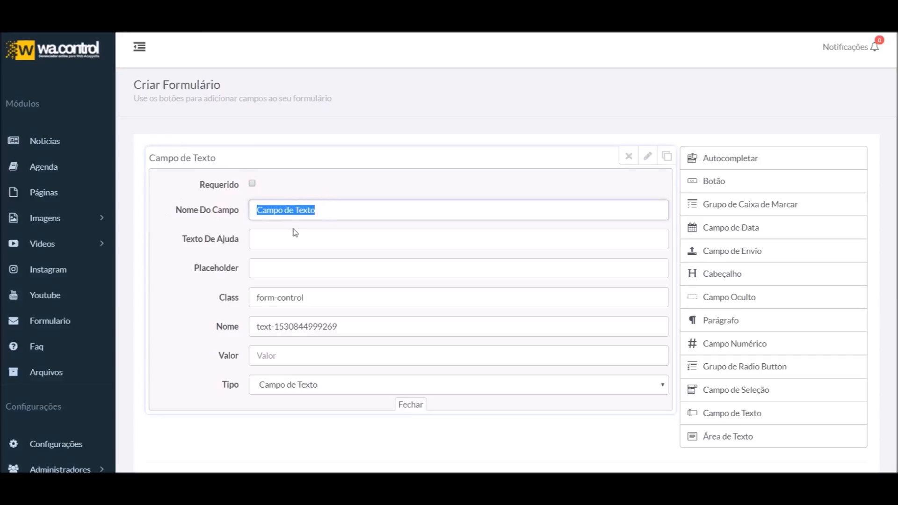
text(Nome:)
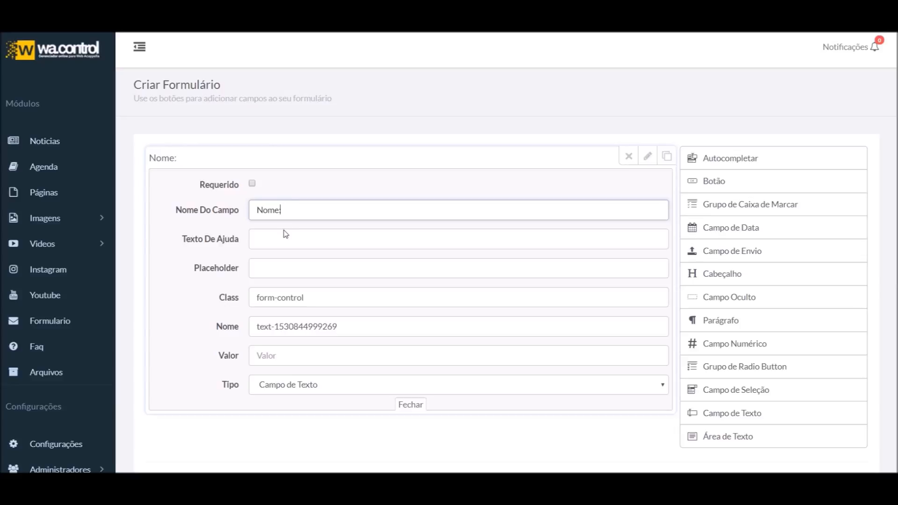
click(282, 236)
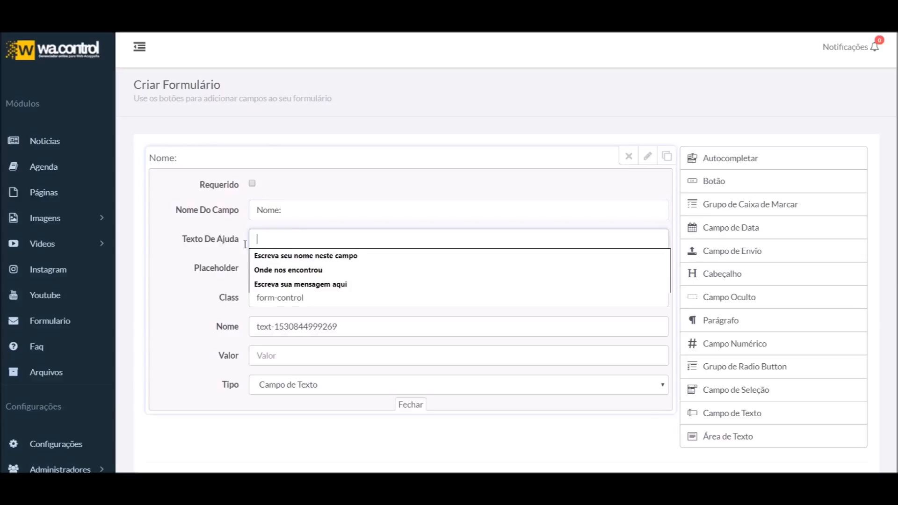
click(185, 232)
click(267, 236)
text(Escreva aqui seu nome)
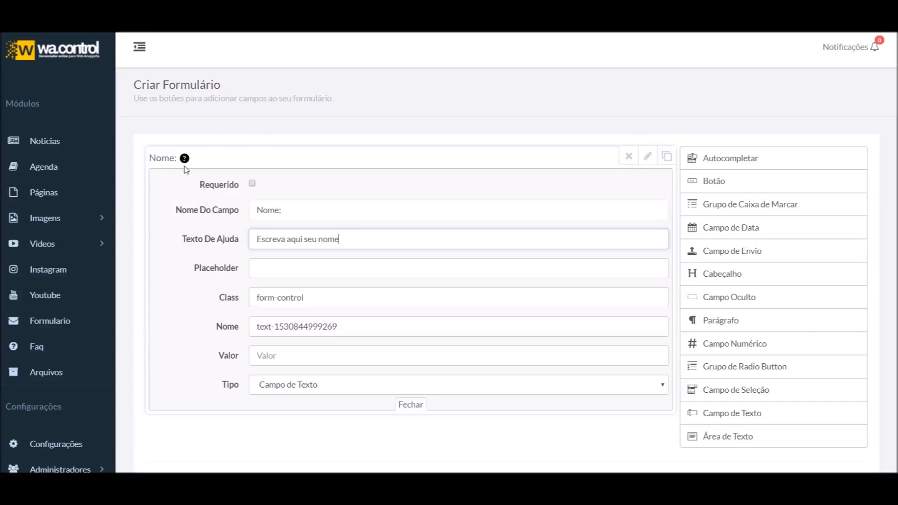
mouse_move(186, 162)
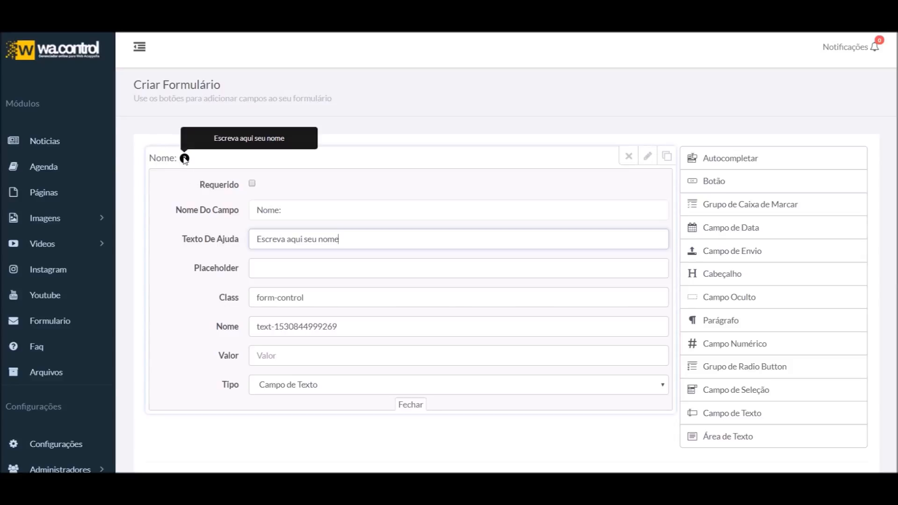
Set the Nome: field's placeholder to 'Ex: João' from the autocomplete list
click(294, 268)
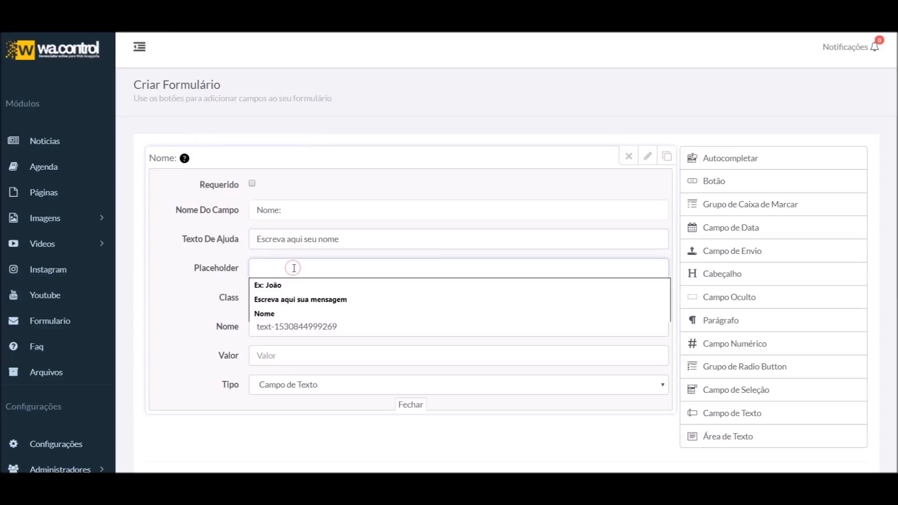
click(648, 156)
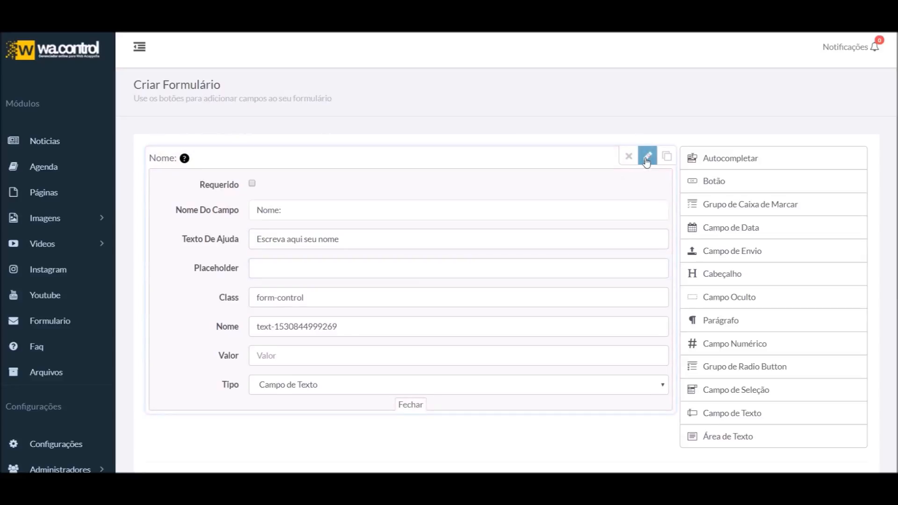
click(648, 156)
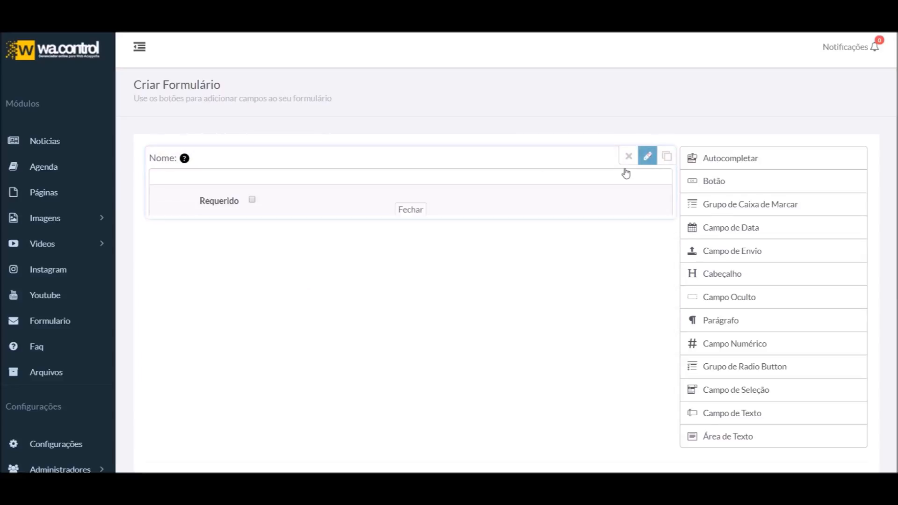
click(253, 239)
click(273, 264)
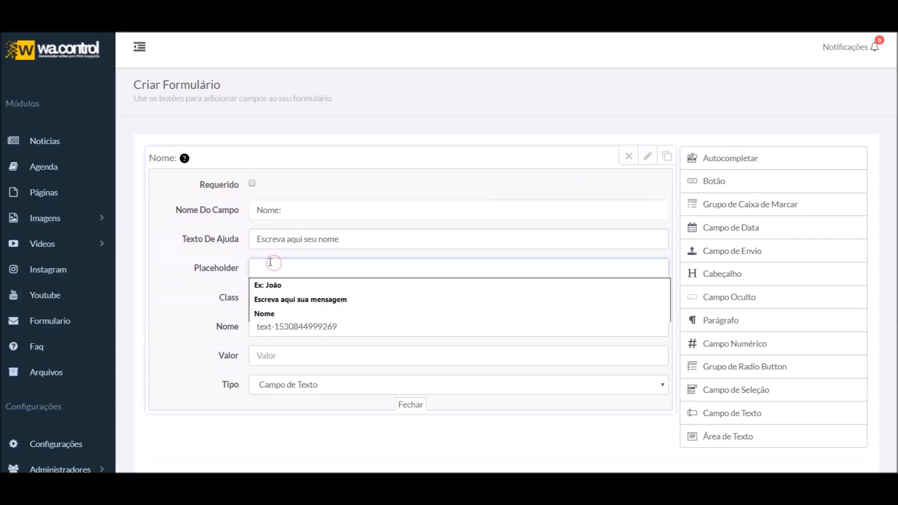
triple_click(332, 263)
text(E)
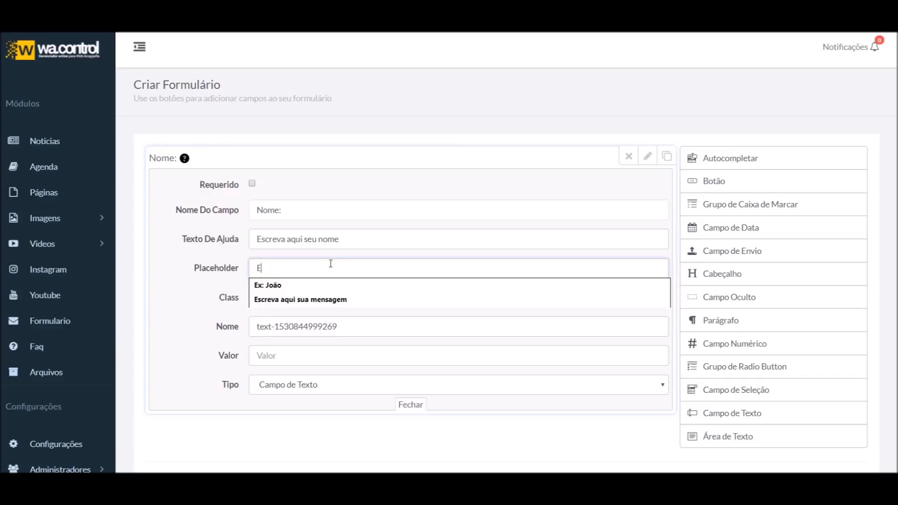
click(319, 285)
Preview the placeholder with a test keystroke, then reopen the settings at the class entry
click(647, 156)
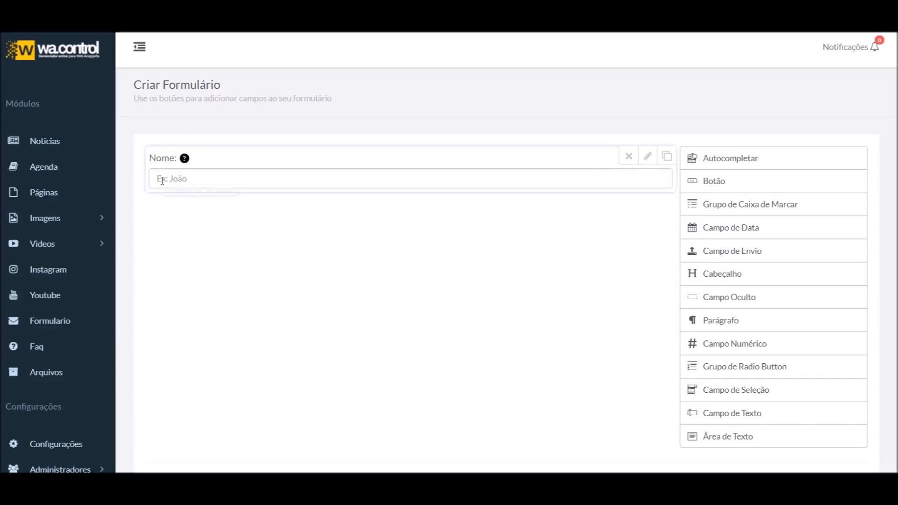
text(V)
key(BackSpace)
key(BackSpace)
key(BackSpace)
key(BackSpace)
key(BackSpace)
key(BackSpace)
key(BackSpace)
key(BackSpace)
mouse_move(654, 159)
click(648, 156)
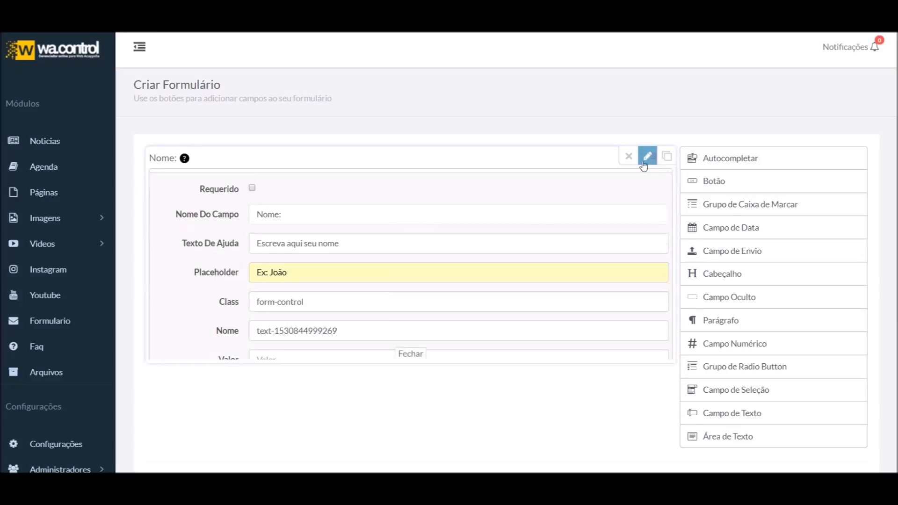
click(319, 301)
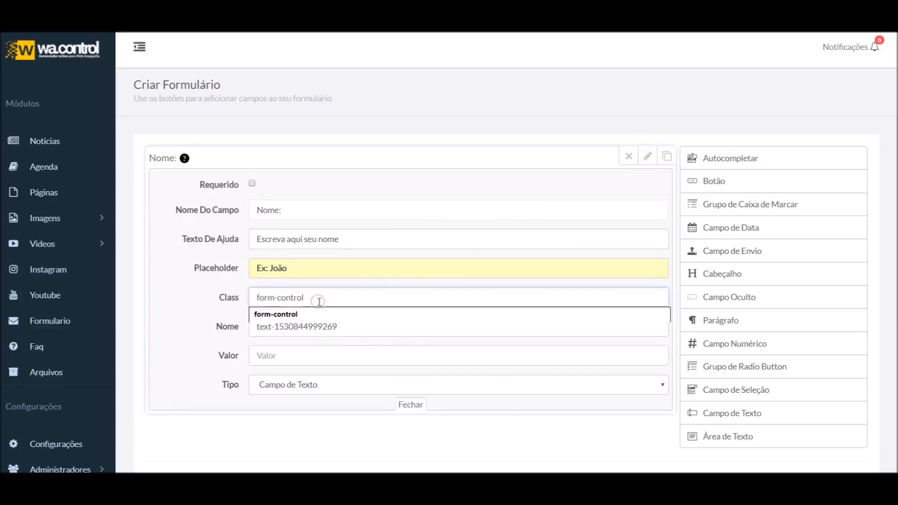
click(198, 299)
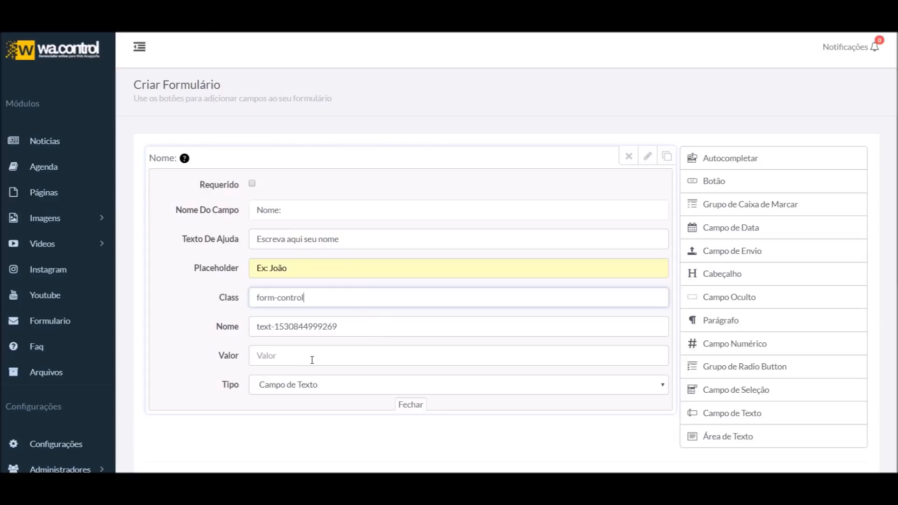
Rename the field's internal name to 'nome'
triple_click(361, 325)
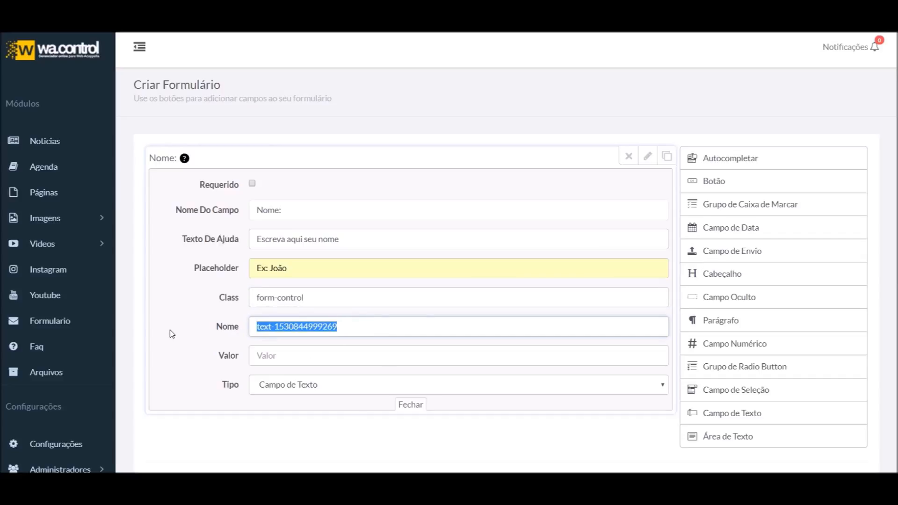
text(nome)
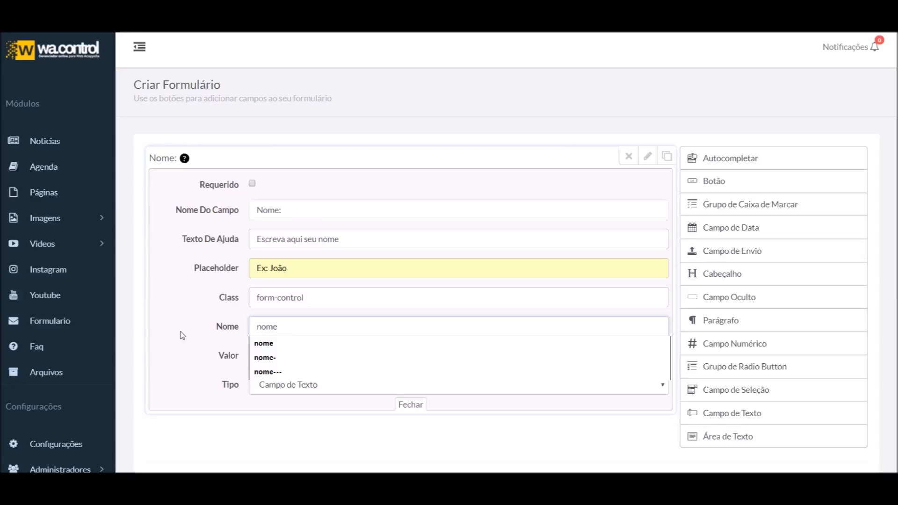
click(200, 321)
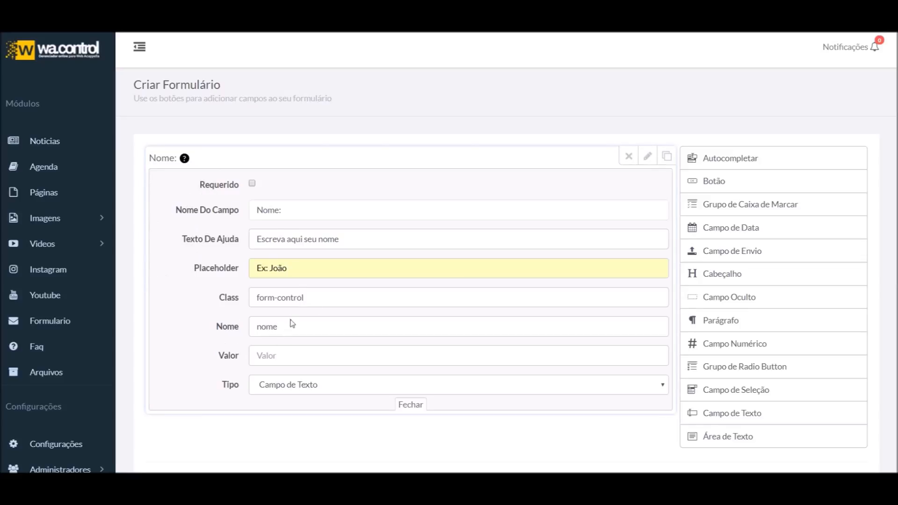
click(289, 356)
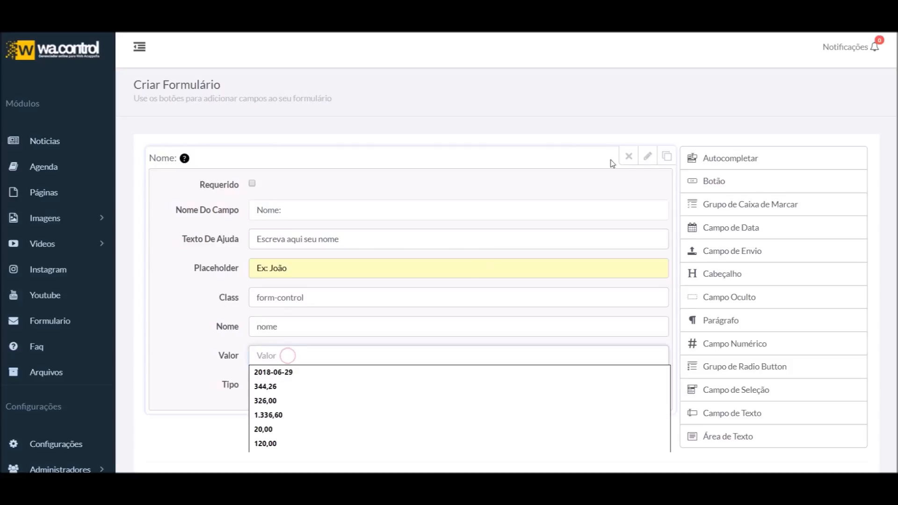
Try a test default value 'V' and preview it in the Nome field
click(657, 157)
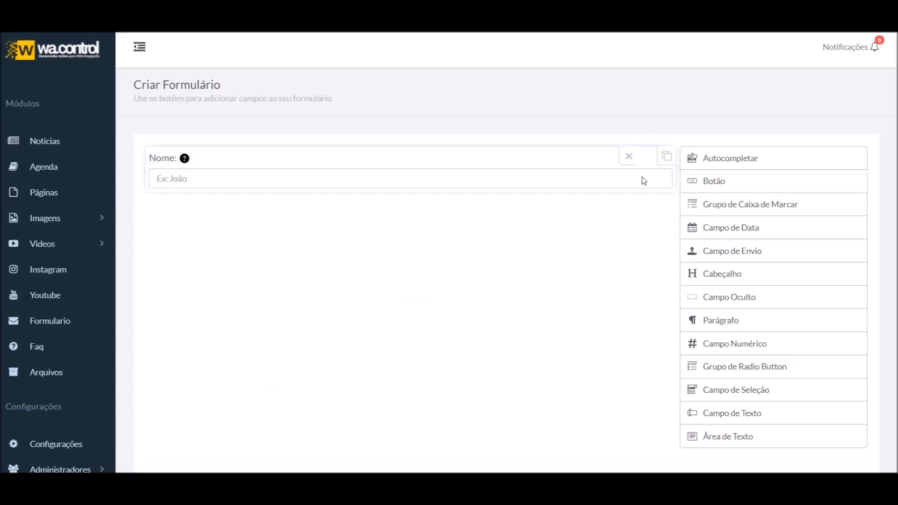
click(648, 156)
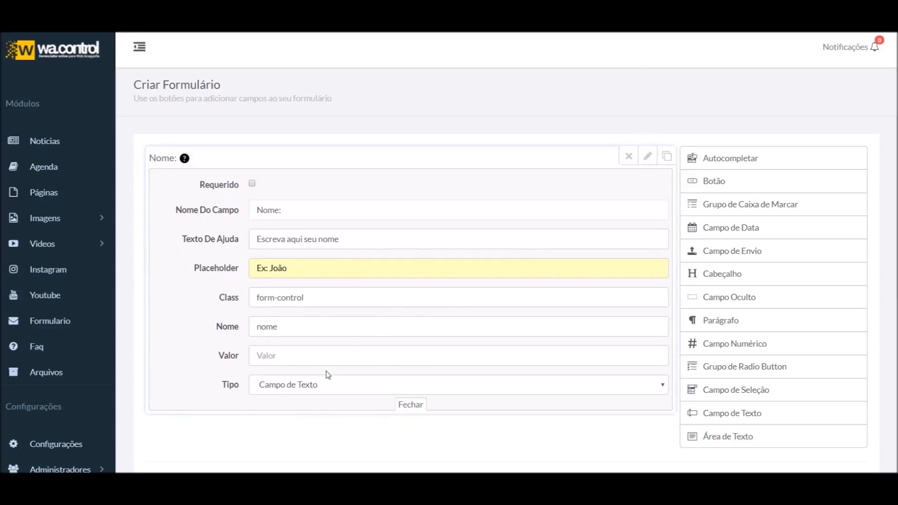
click(333, 356)
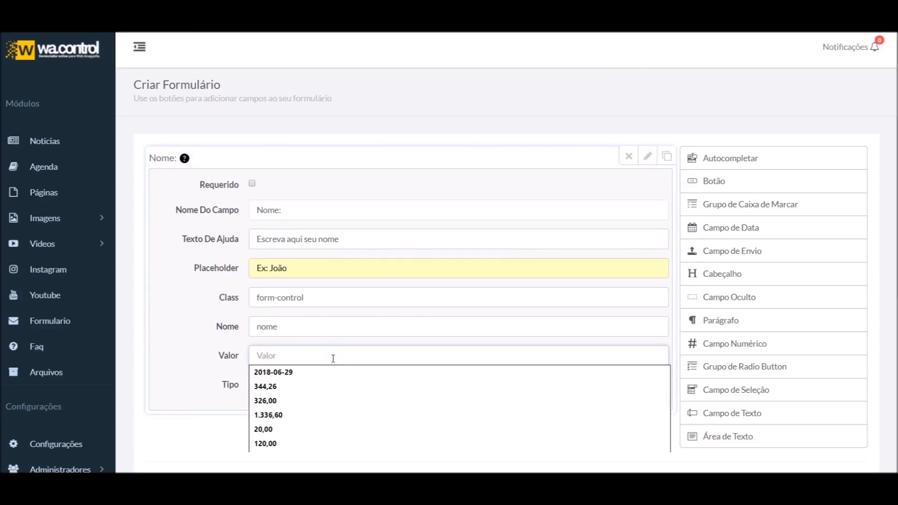
text(Vinicius)
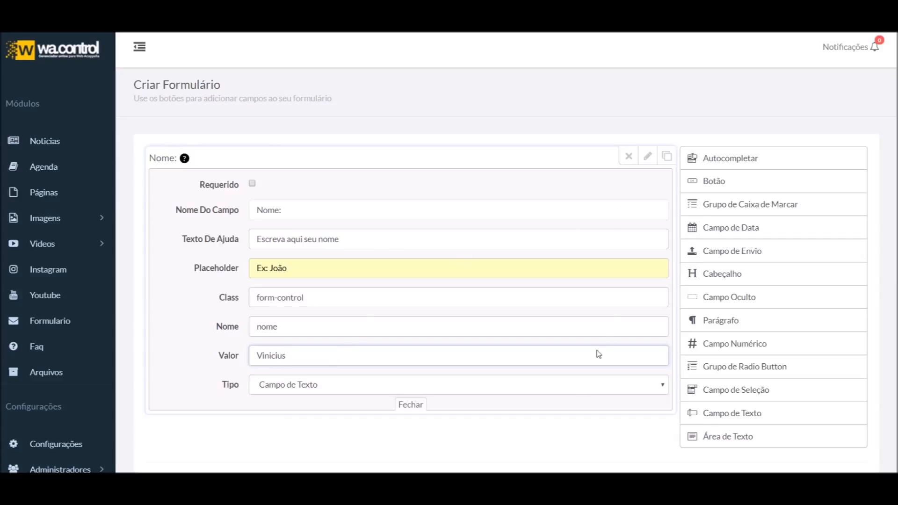
click(653, 160)
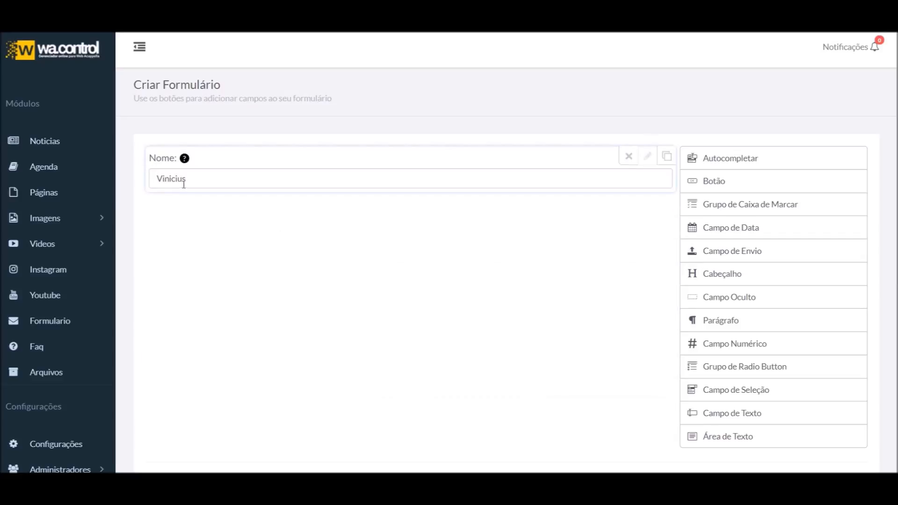
click(648, 156)
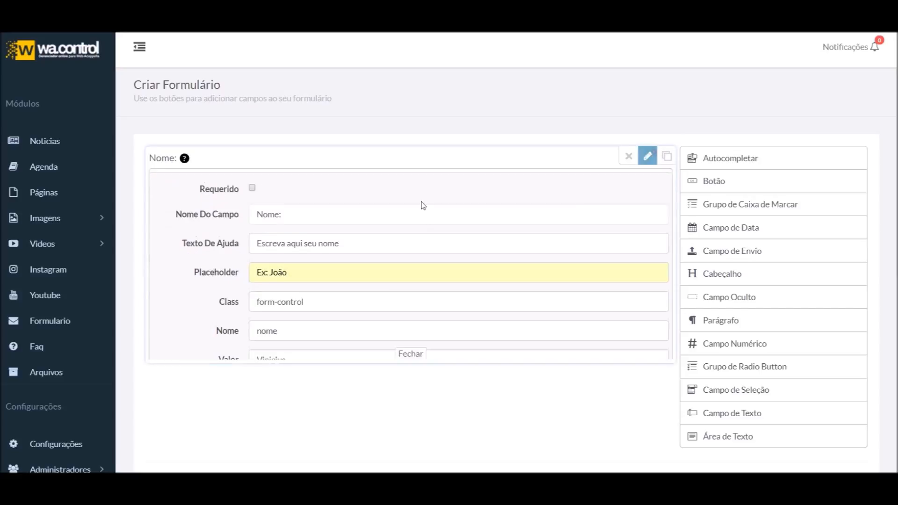
Delete the test name from the preview so the Valor default stays empty
click(642, 159)
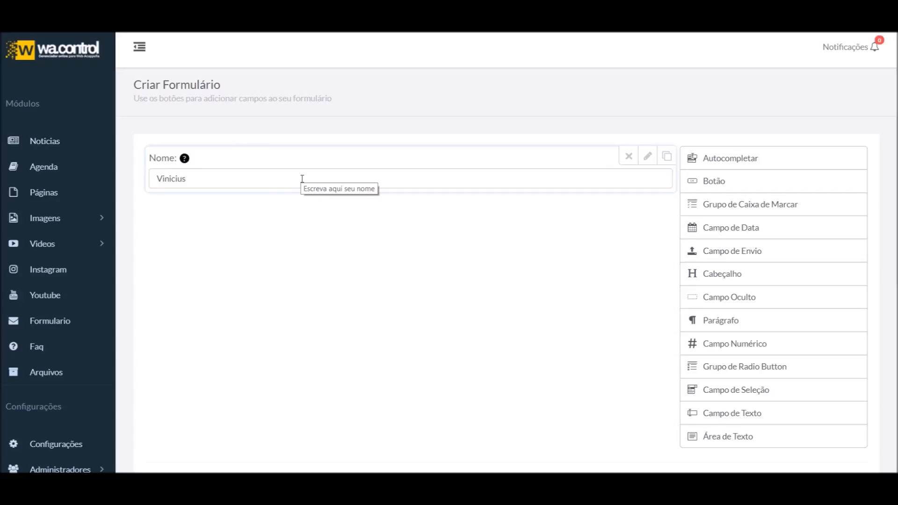
key(ctrl+a)
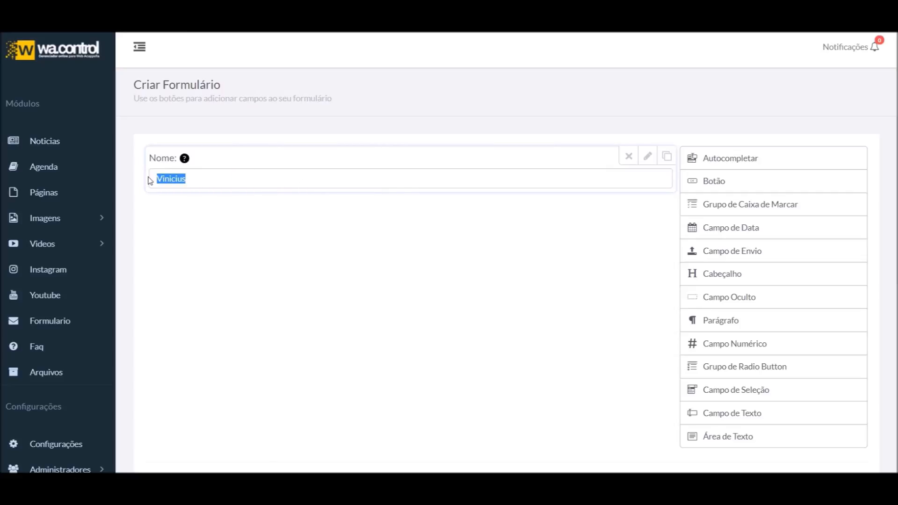
key(BackSpace)
click(646, 156)
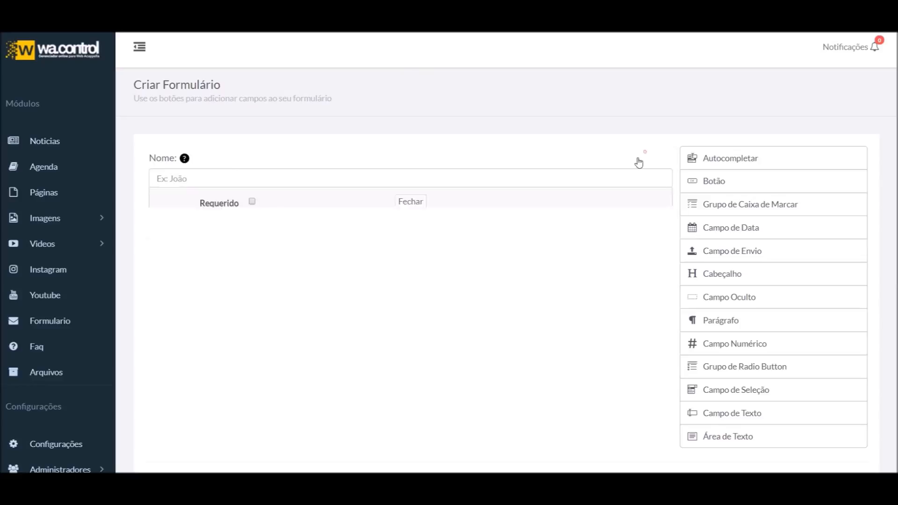
click(287, 355)
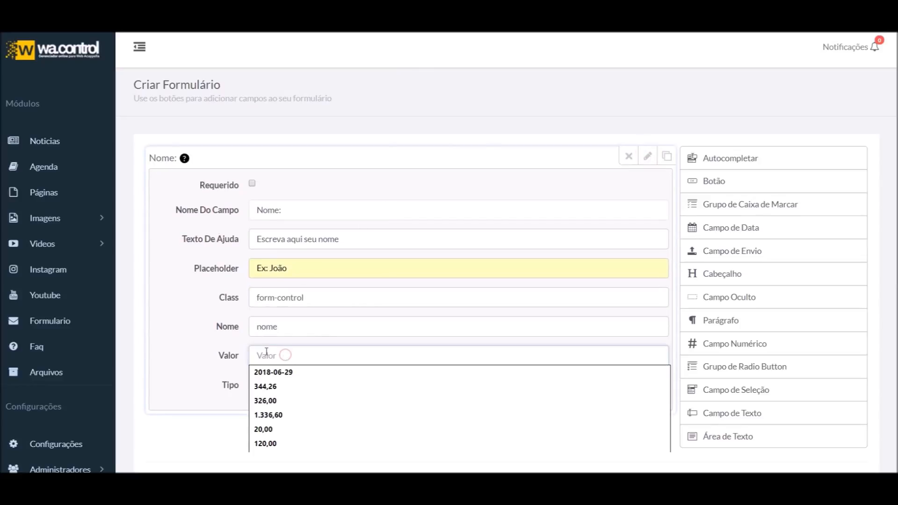
click(214, 349)
scroll(214, 355, down, 1)
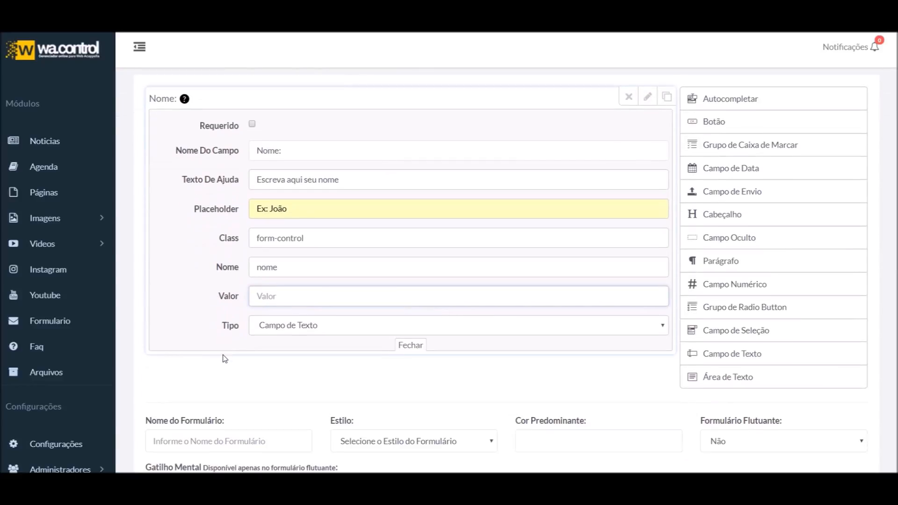
Collapse the Nome settings and test typing in the Nome input, then clear it
click(294, 326)
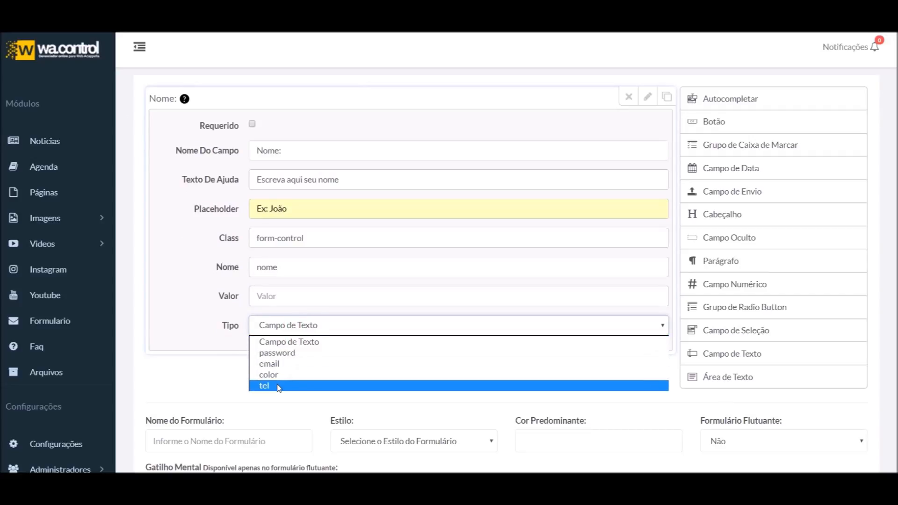
scroll(221, 341, up, 1)
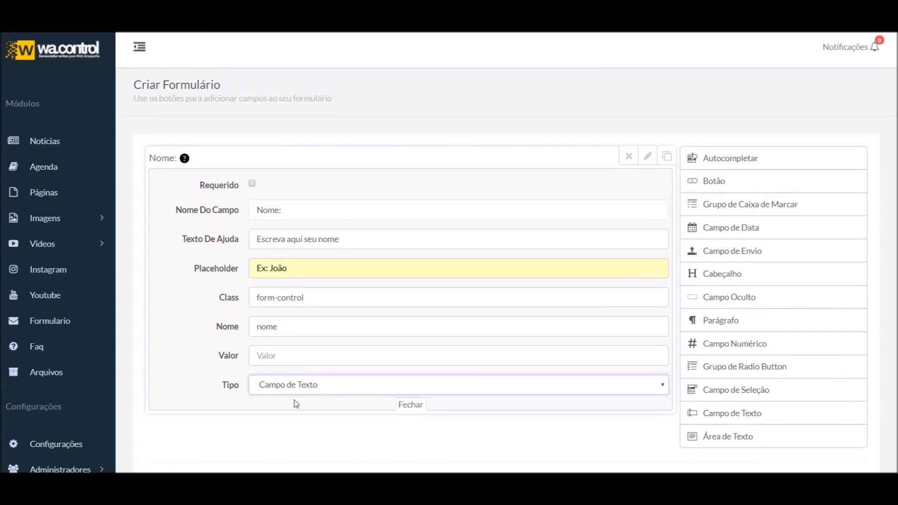
click(408, 408)
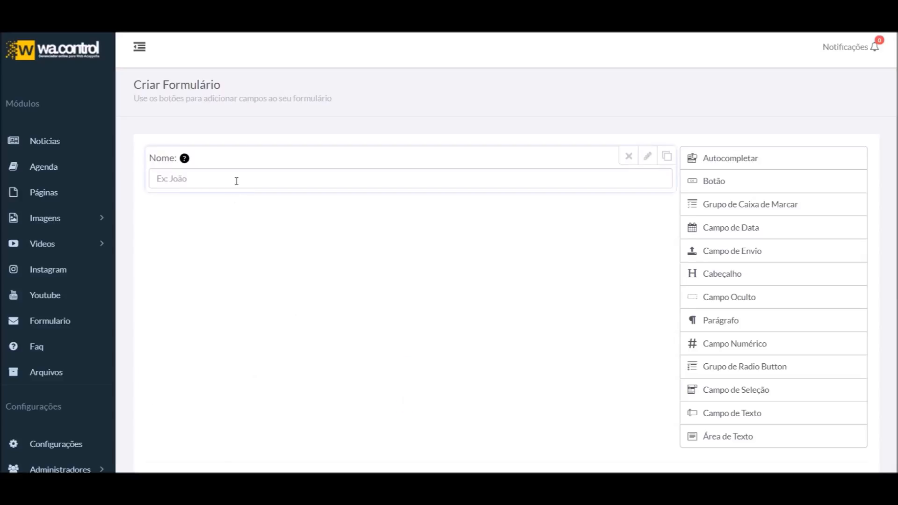
text(Vi)
key(BackSpace)
key(BackSpace)
key(BackSpace)
key(BackSpace)
key(BackSpace)
key(BackSpace)
key(BackSpace)
key(BackSpace)
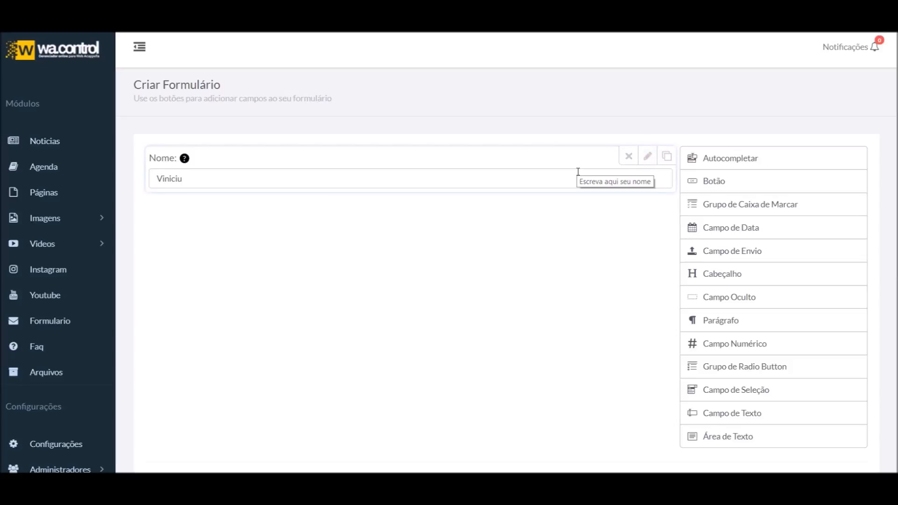
Duplicate the Nome: field directly below the original
click(648, 156)
triple_click(281, 210)
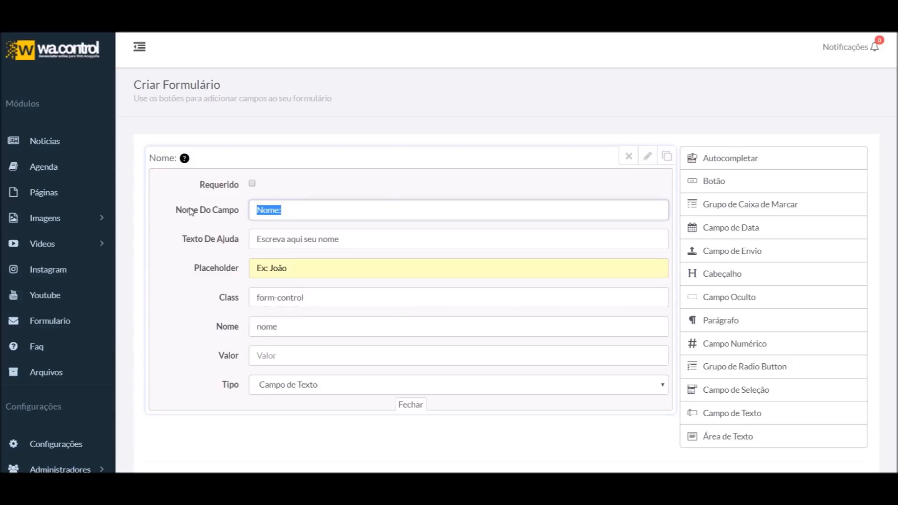
click(647, 157)
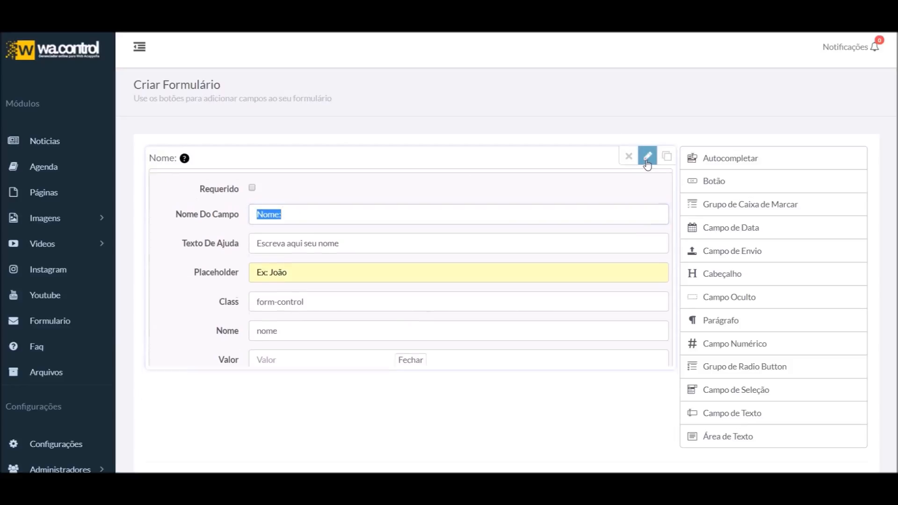
click(667, 156)
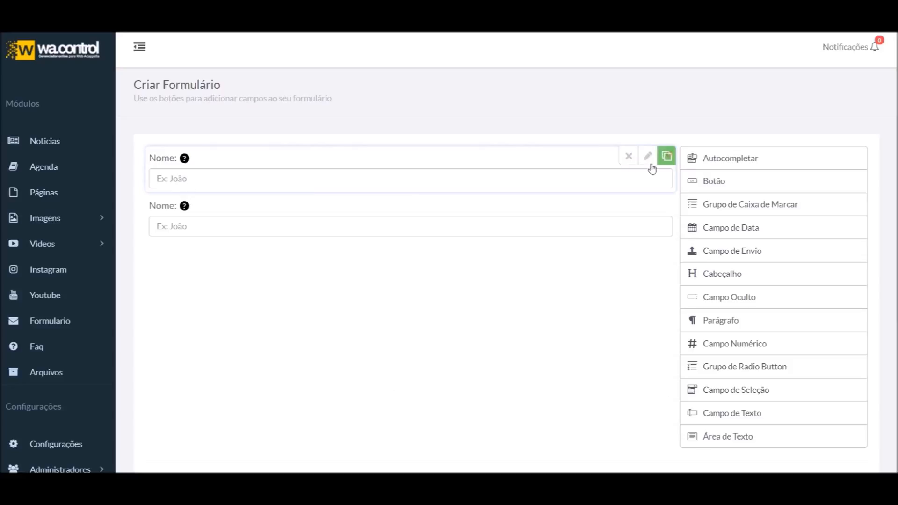
Relabel the copied field 'Senha:' and set its type to password
click(647, 204)
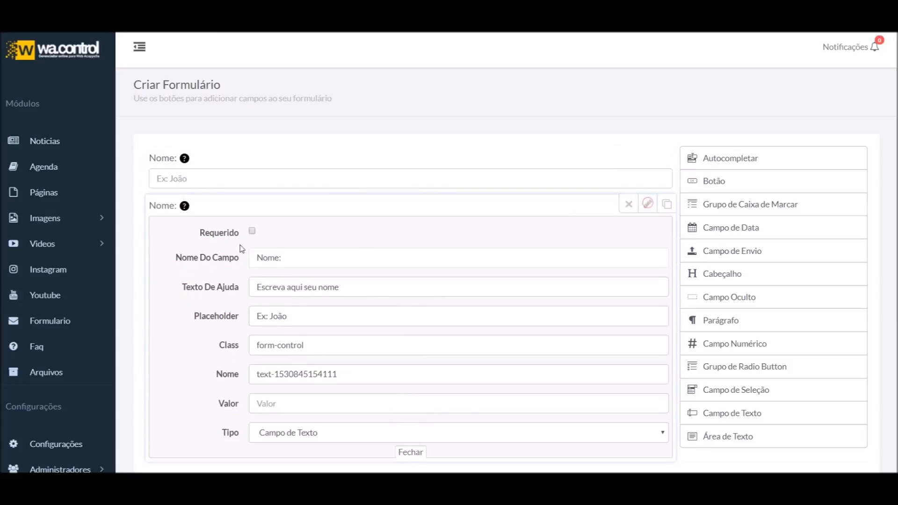
triple_click(296, 259)
text(S)
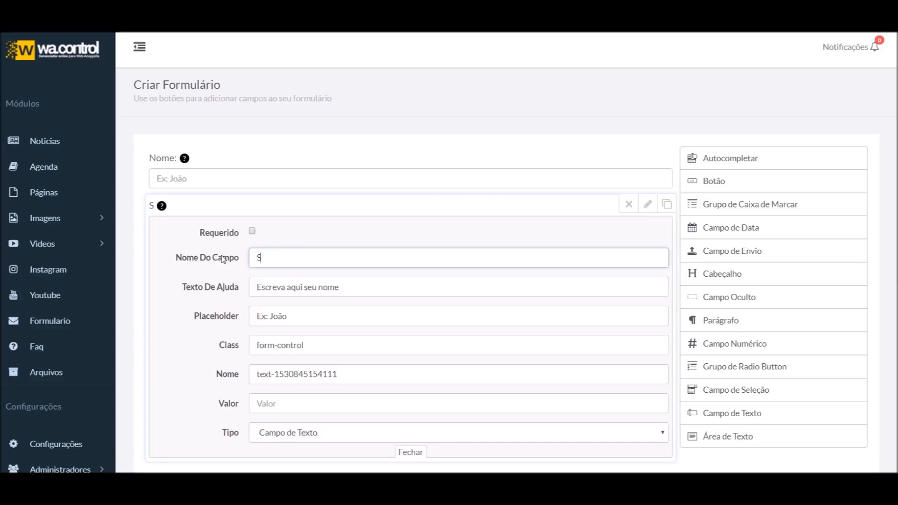
text(enha:)
scroll(387, 374, down, 1)
click(349, 375)
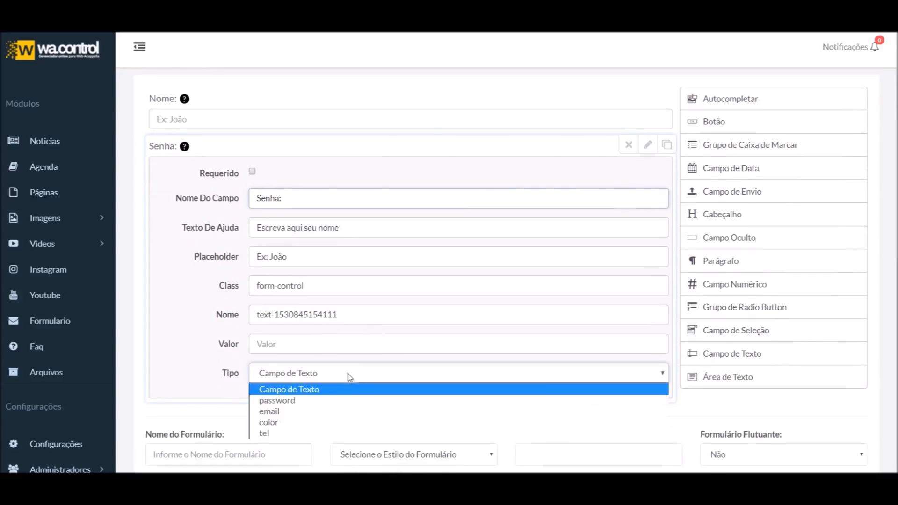
click(289, 401)
Test the masked Senha input with 123456 and 1234, then reopen its settings
click(647, 144)
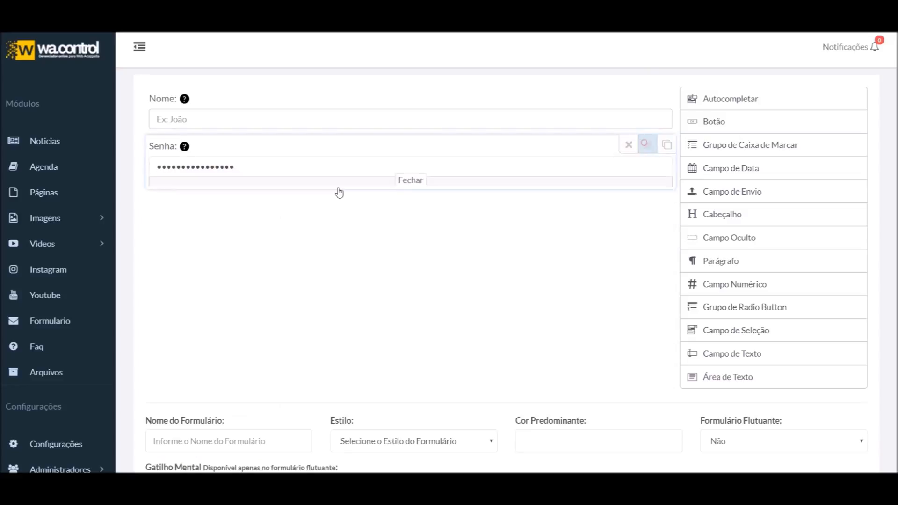
double_click(288, 163)
key(BackSpace)
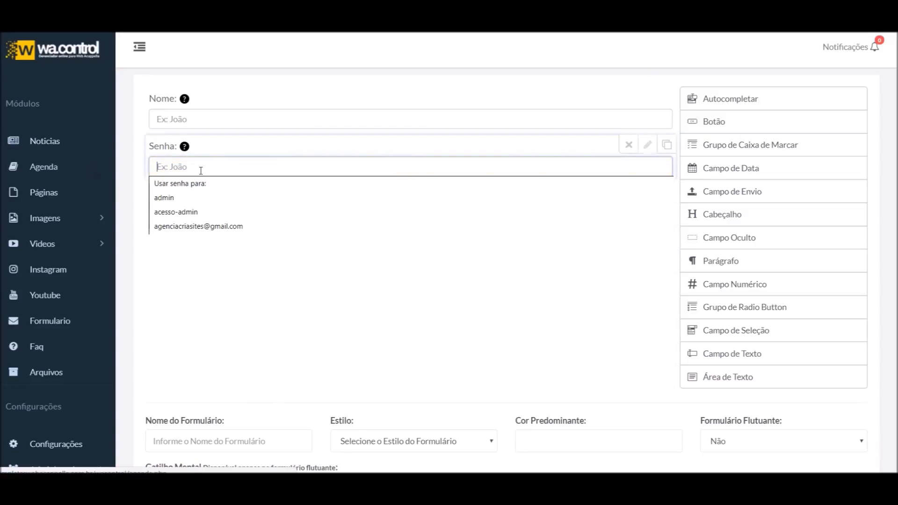
text(123456)
double_click(176, 166)
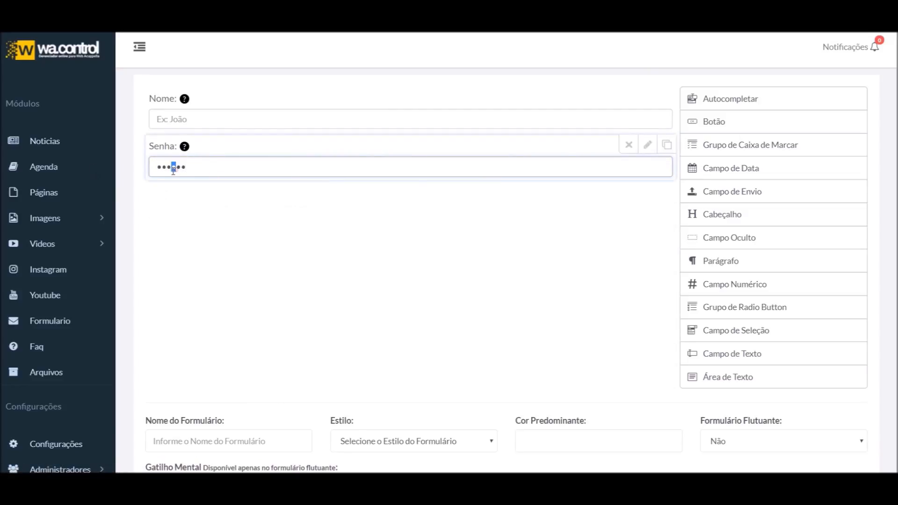
text(1234)
click(647, 148)
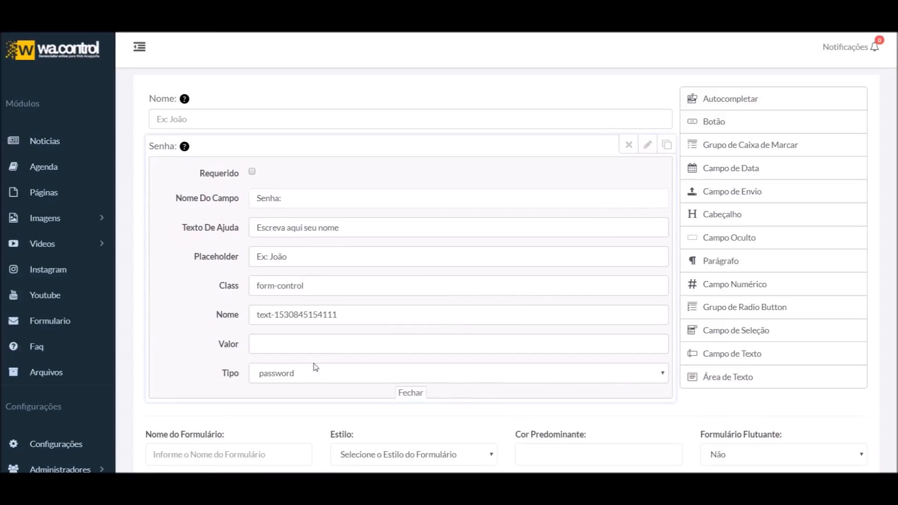
click(421, 344)
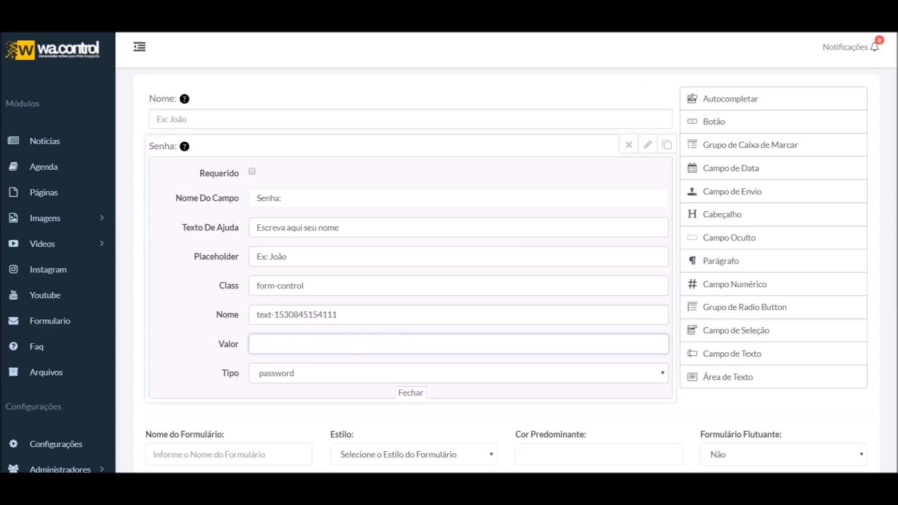
click(299, 373)
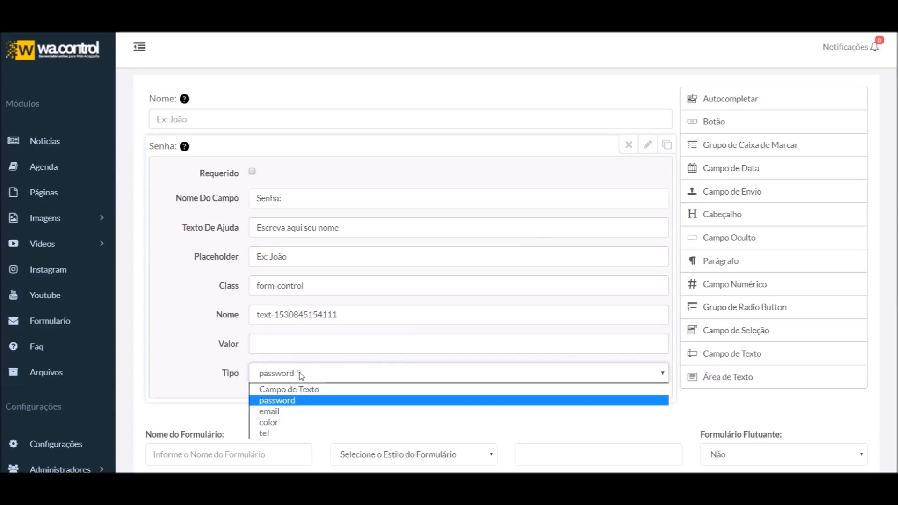
Set the field type to email and relabel it 'Email'
click(290, 409)
key(shift+Tab)
click(653, 150)
click(653, 150)
drag(292, 196, 180, 198)
text(Email)
key(BackSpace)
key(BackSpace)
key(BackSpace)
key(BackSpace)
text(mail)
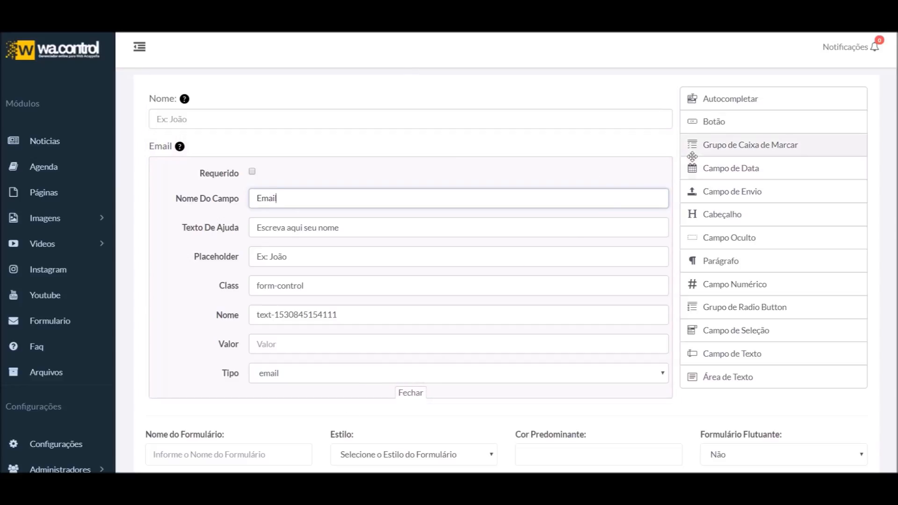
Test the Email input with 3333 and @, clear it, and reopen its settings
click(647, 145)
click(190, 169)
click(190, 170)
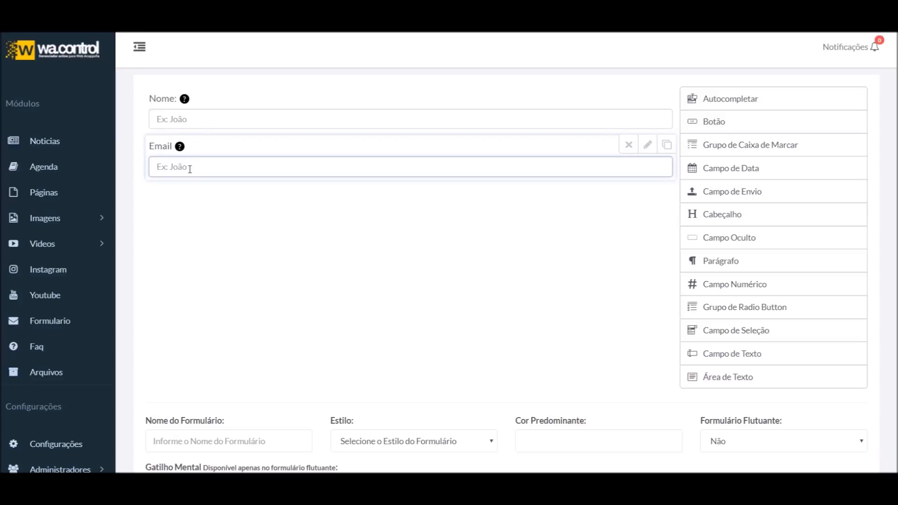
text(3333)
click(187, 229)
drag(192, 167, 153, 167)
text(@)
key(BackSpace)
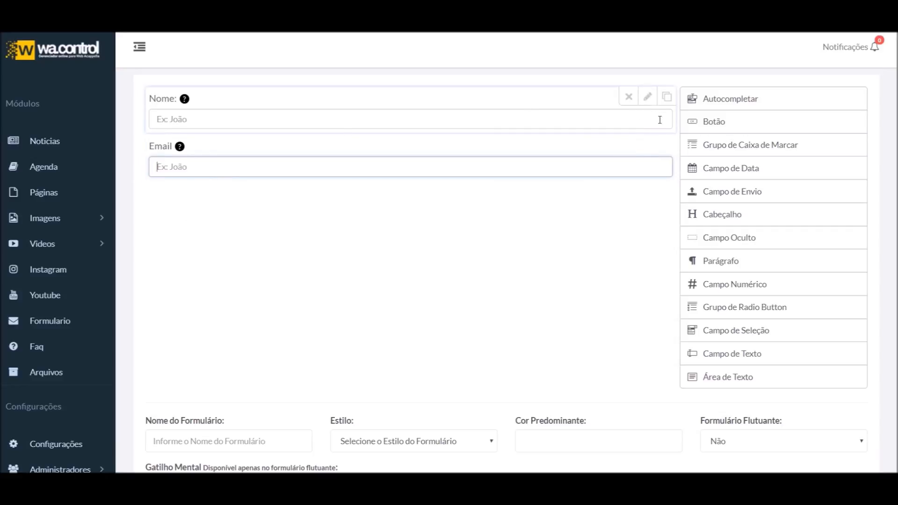
click(648, 145)
Switch the Email field to type tel and test it with sample text
click(323, 374)
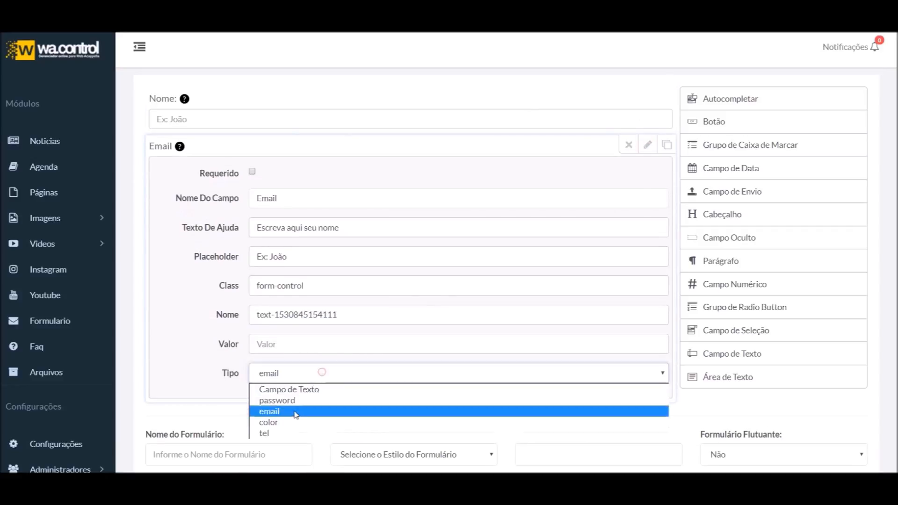
click(287, 433)
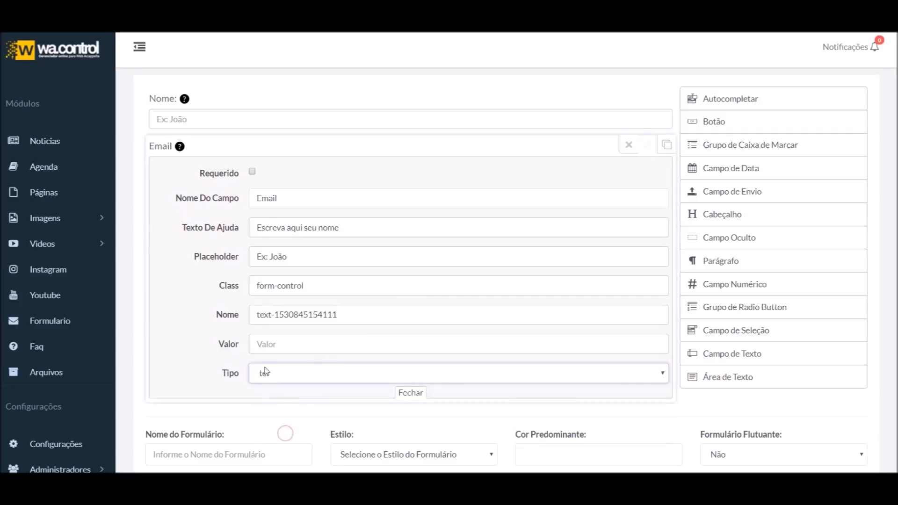
click(645, 144)
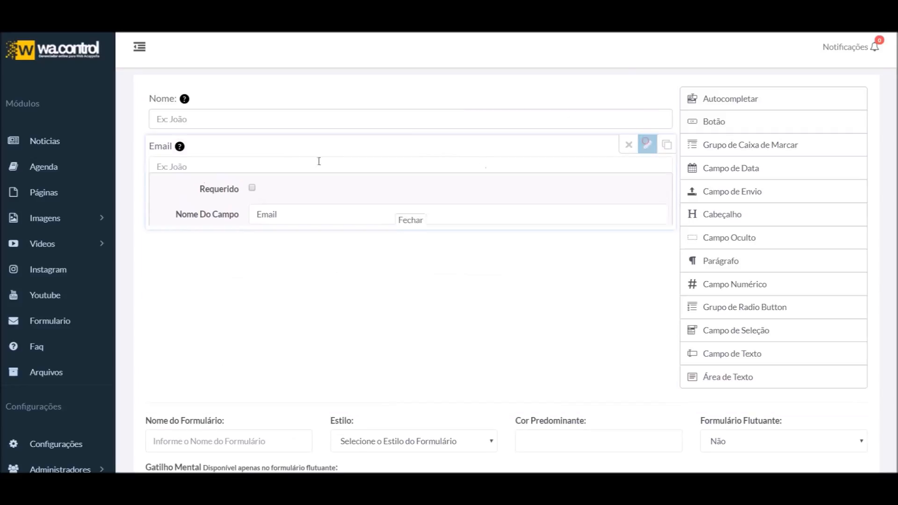
click(271, 157)
text(fffffff)
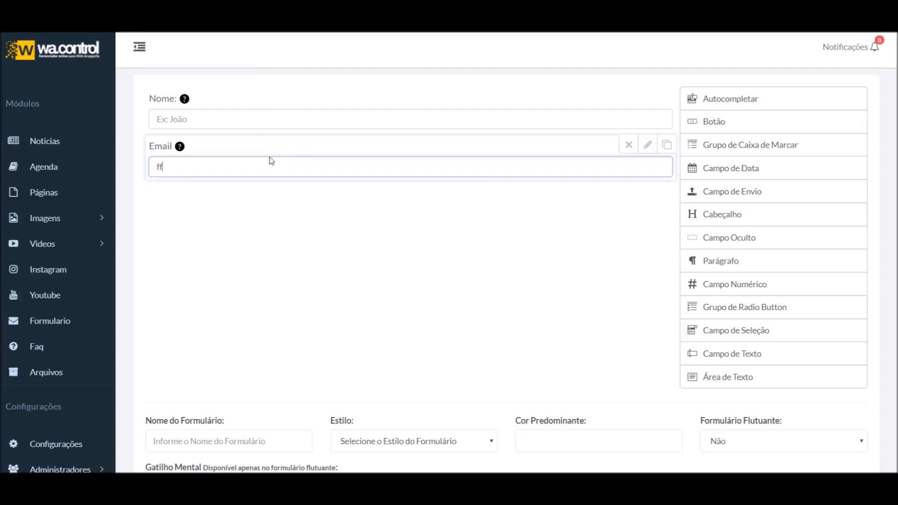
drag(199, 173, 118, 175)
key(BackSpace)
Change the Email field's type to color and preview the swatch
click(653, 152)
click(306, 373)
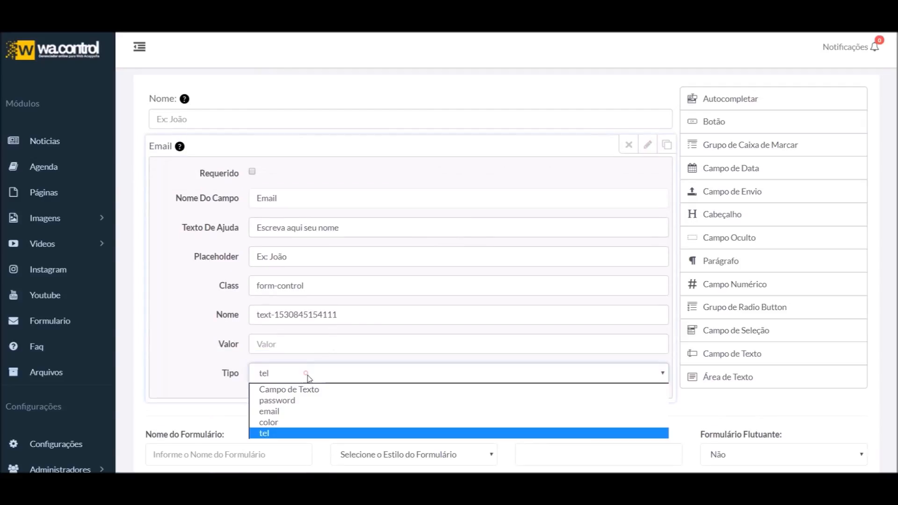
click(280, 423)
click(647, 145)
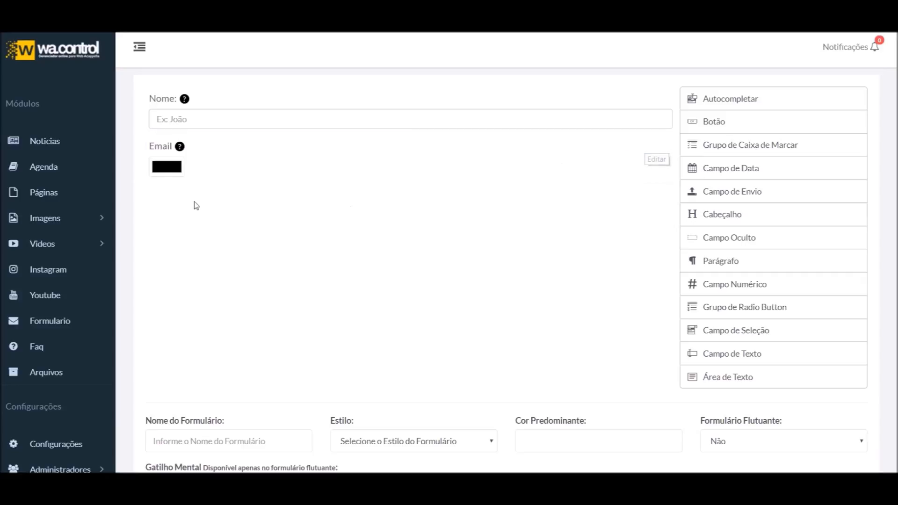
Pick a magenta colour in the Email field's colour swatch
click(163, 166)
click(239, 51)
click(193, 66)
drag(192, 67, 208, 37)
click(249, 64)
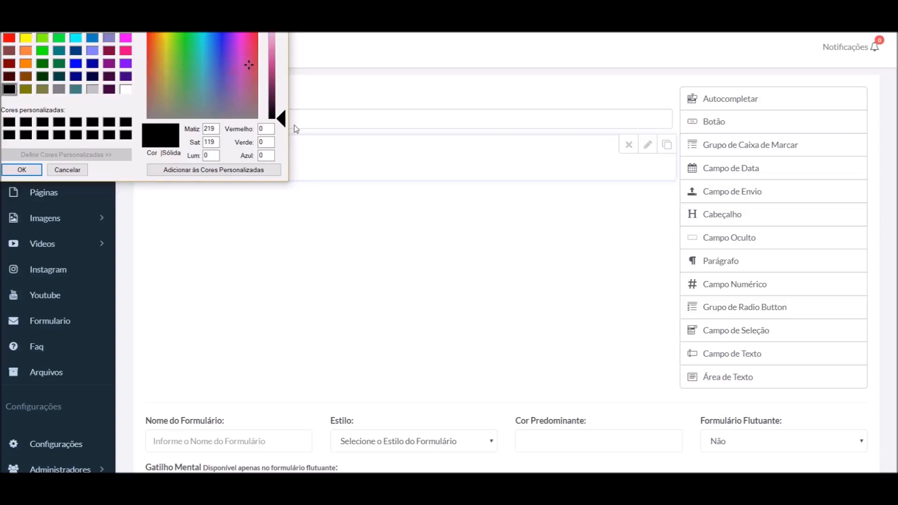
drag(287, 123, 286, 76)
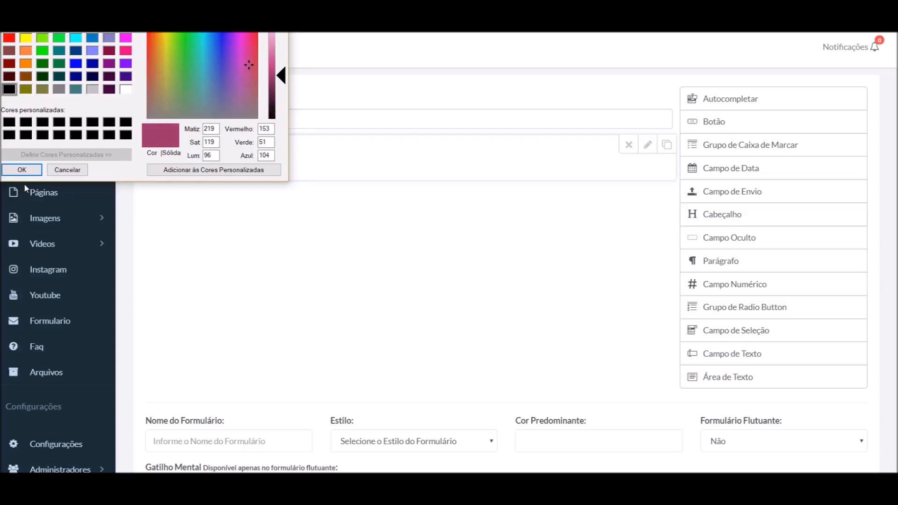
click(22, 170)
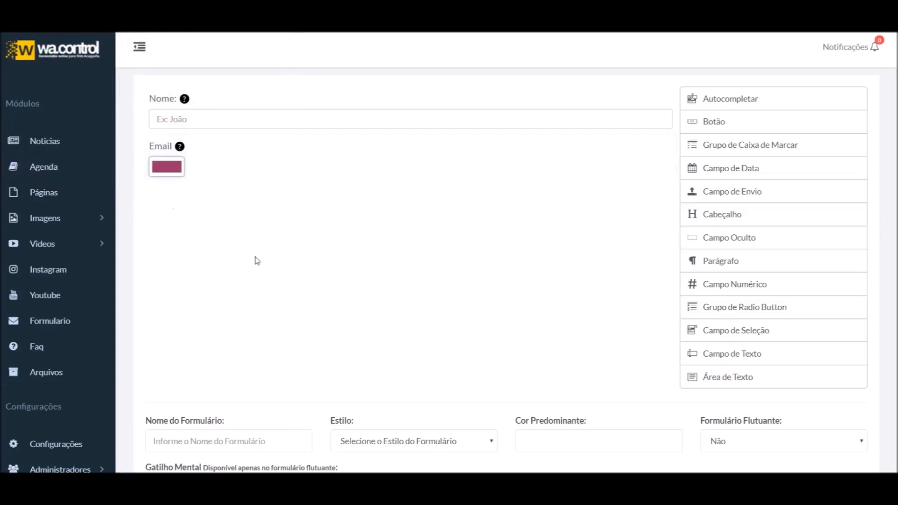
Review the Email field's settings and type options, leaving the type as color
click(648, 145)
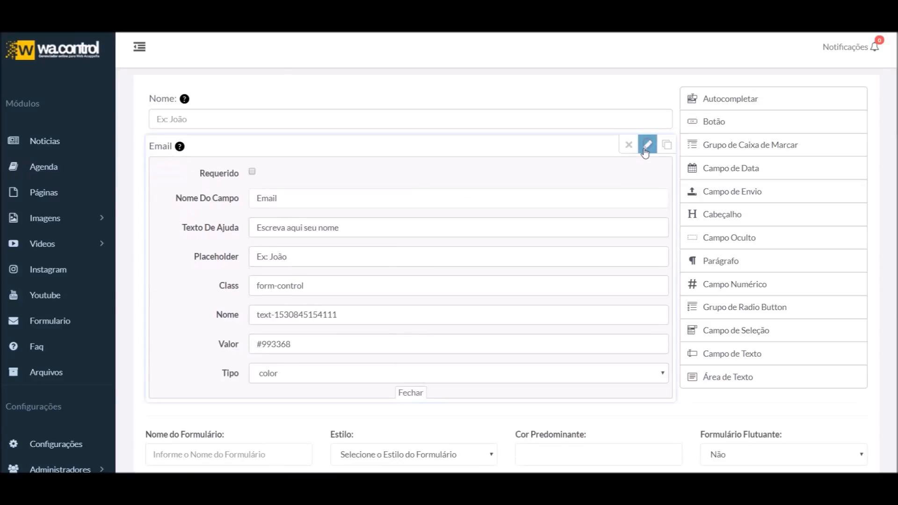
scroll(329, 328, down, 2)
scroll(331, 340, up, 3)
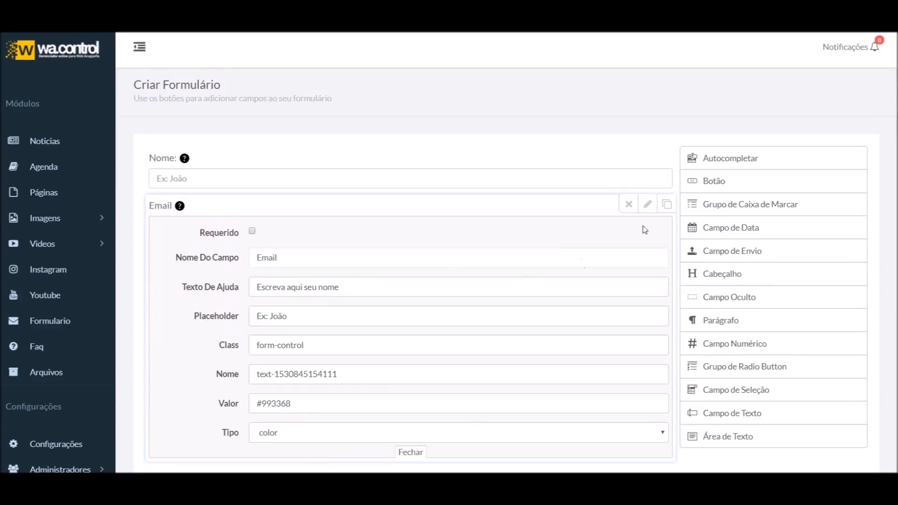
click(649, 209)
mouse_move(170, 227)
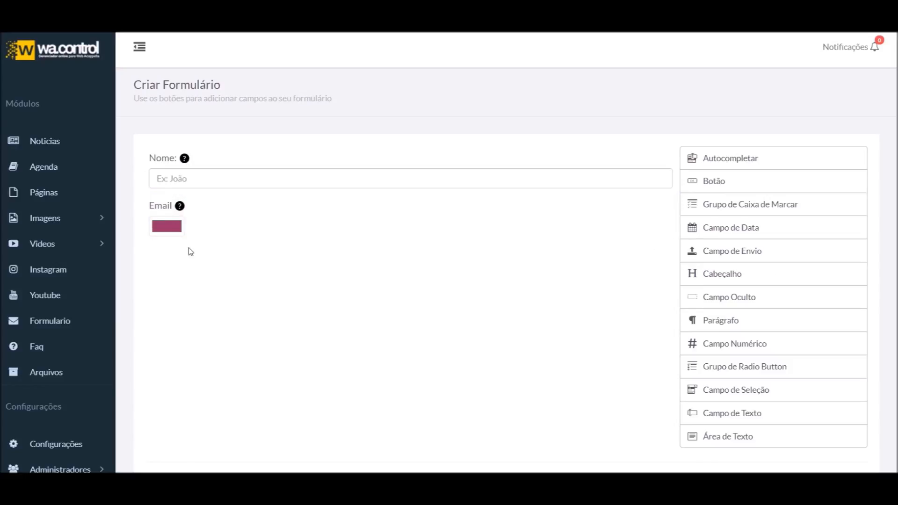
click(648, 204)
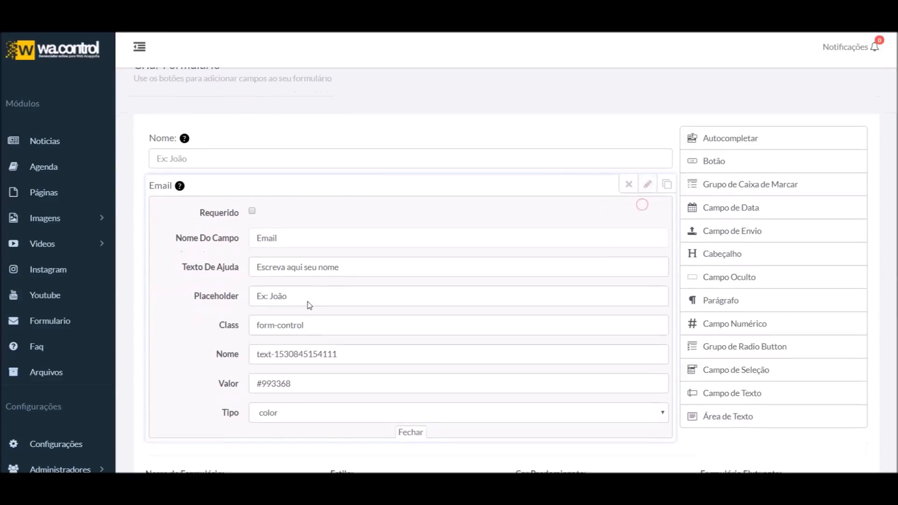
scroll(273, 286, down, 3)
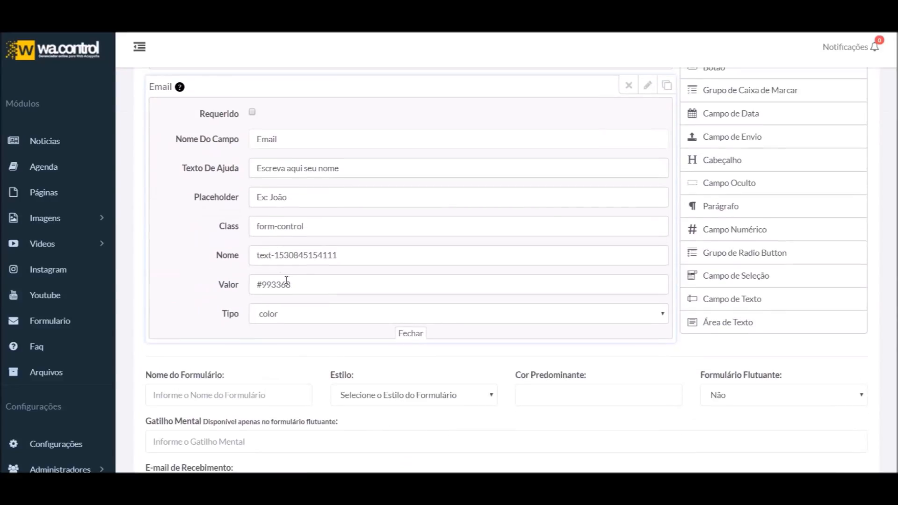
click(283, 313)
click(206, 300)
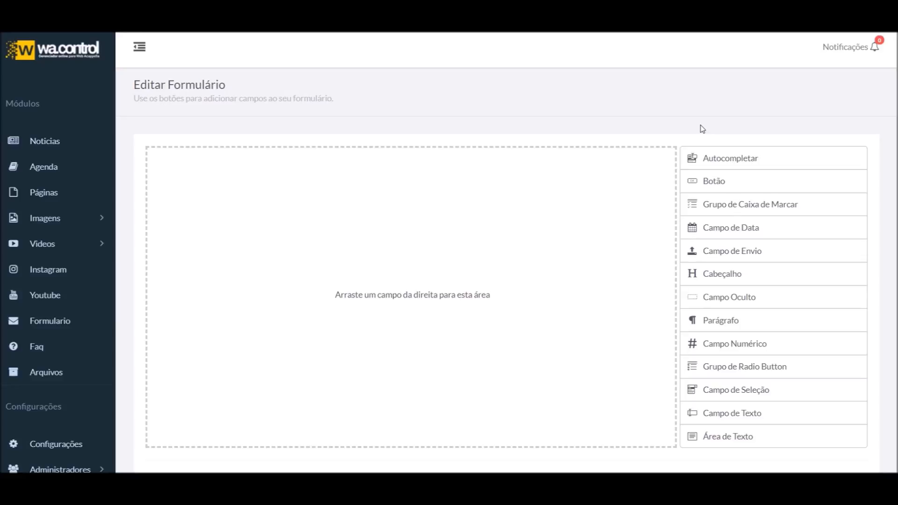
Drag an Área de Texto field into the empty Editar Formulário drop area
drag(743, 436, 388, 220)
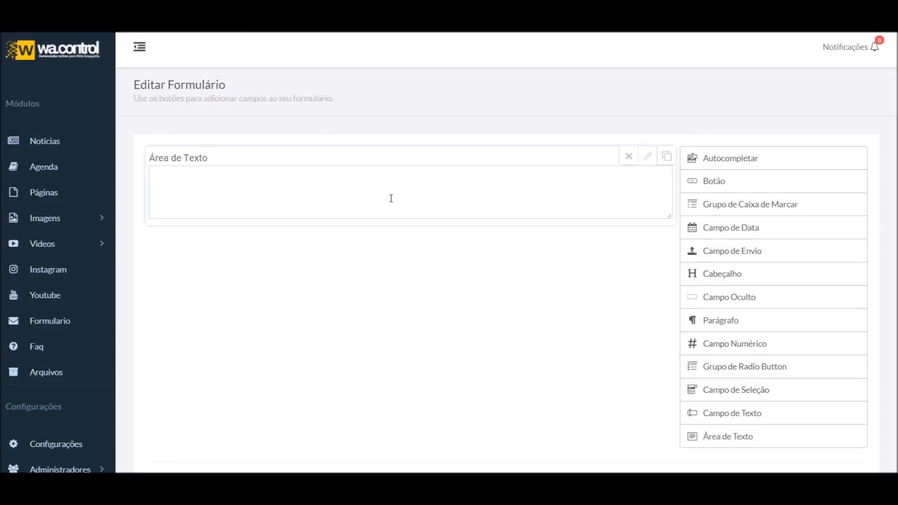
mouse_move(576, 155)
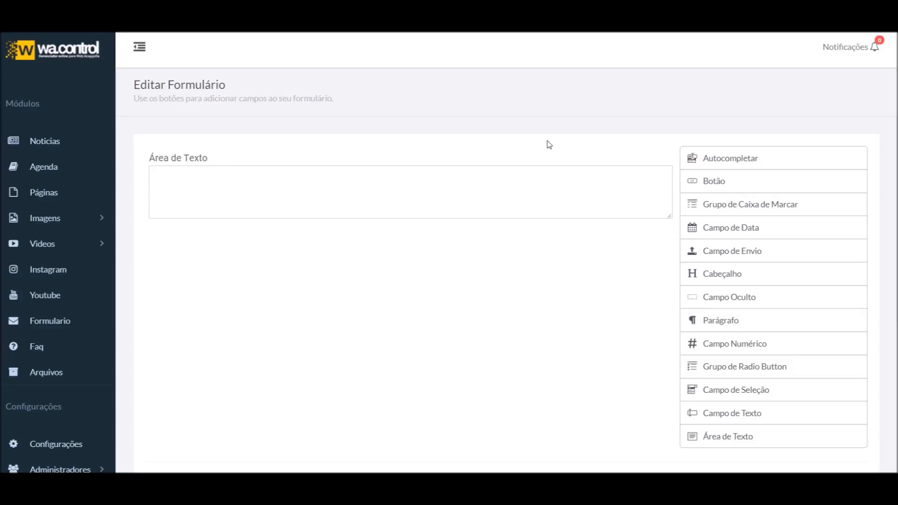
mouse_move(660, 191)
Label the text area 'Mensagem' with help text 'Escreva aqui sua mensagem' and placeholder 'Ex: Olá, tudo bem?'
click(648, 156)
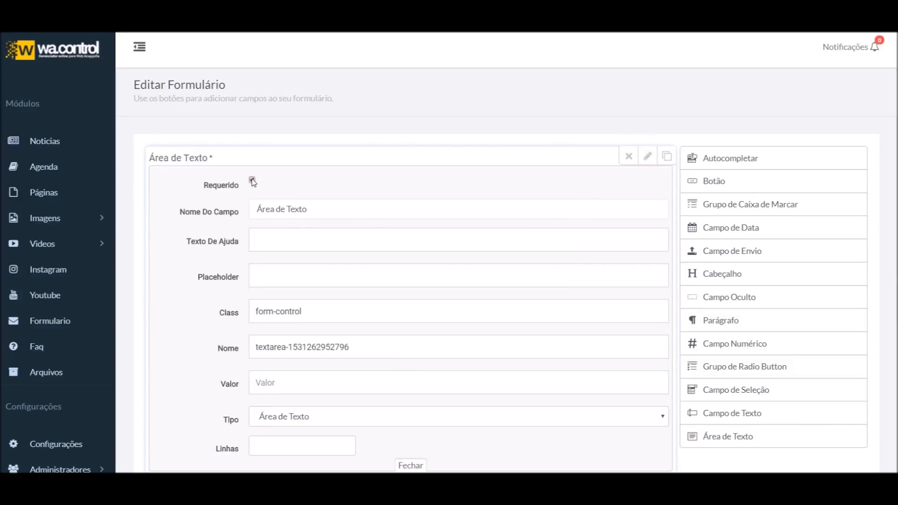
drag(350, 210, 195, 205)
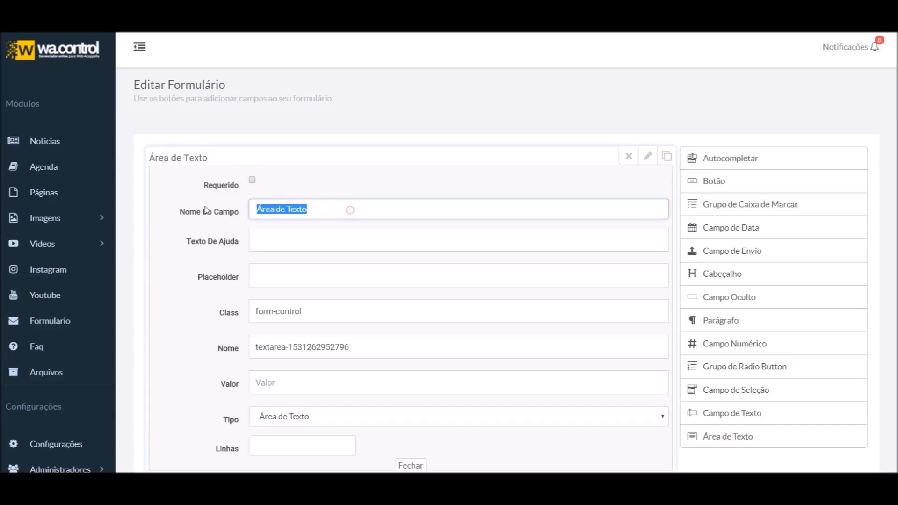
text(Mensagem)
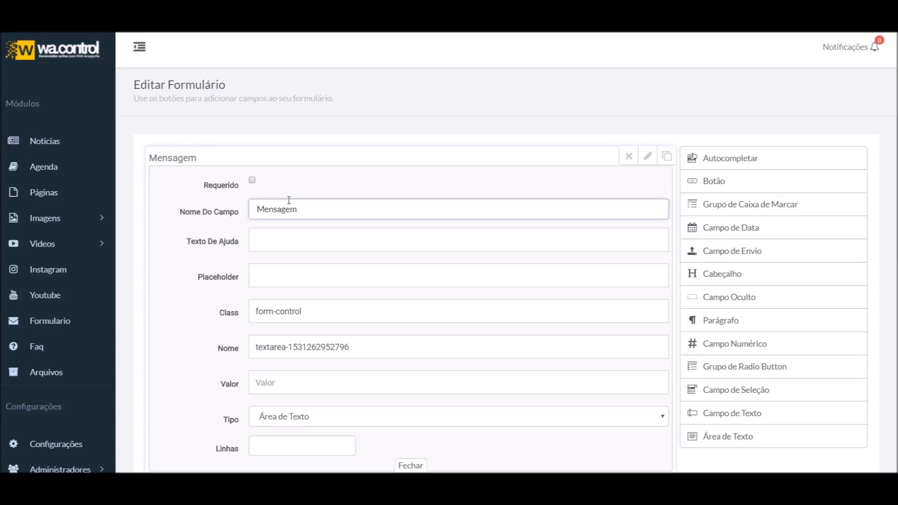
click(292, 236)
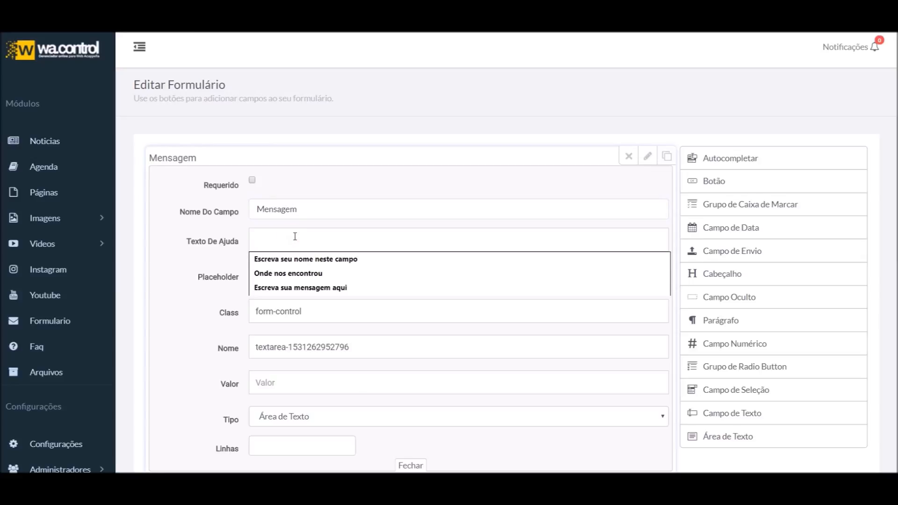
text(Escreva)
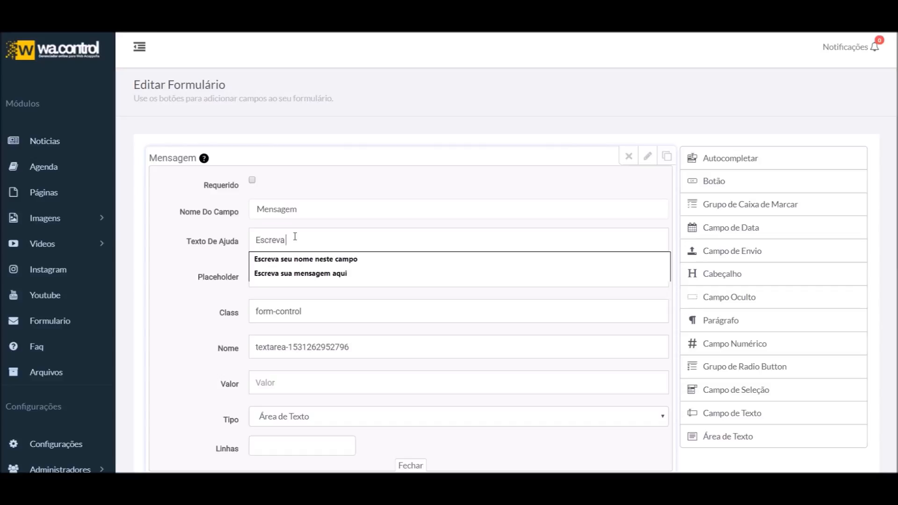
text( aqui sua mensagem)
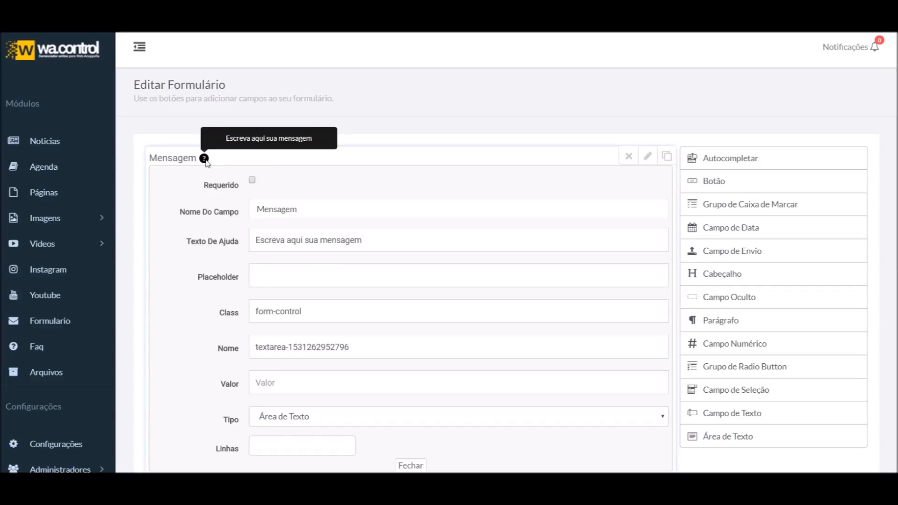
mouse_move(206, 160)
click(293, 275)
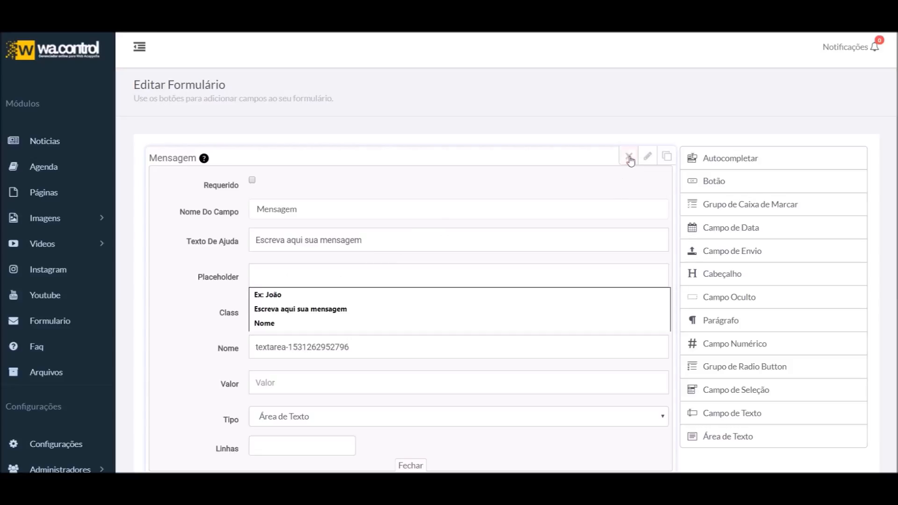
text(Ex)
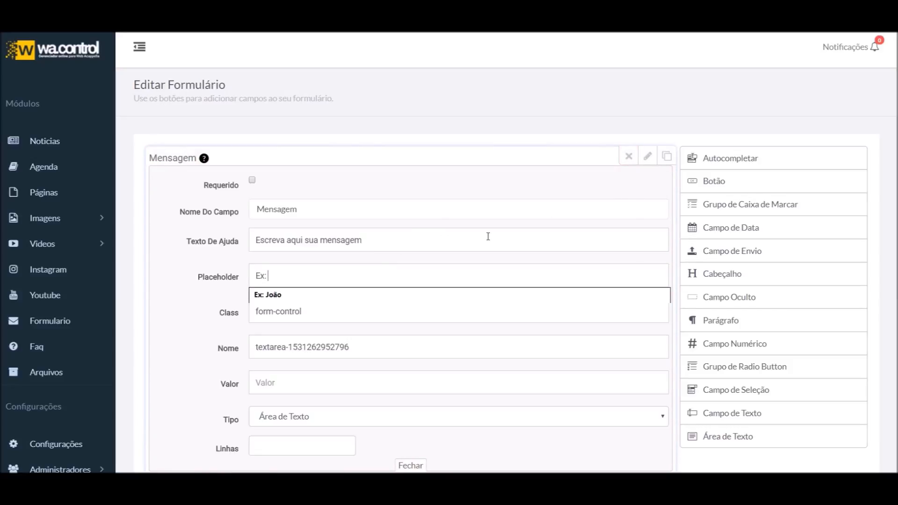
text(: Olá, tudo bem?)
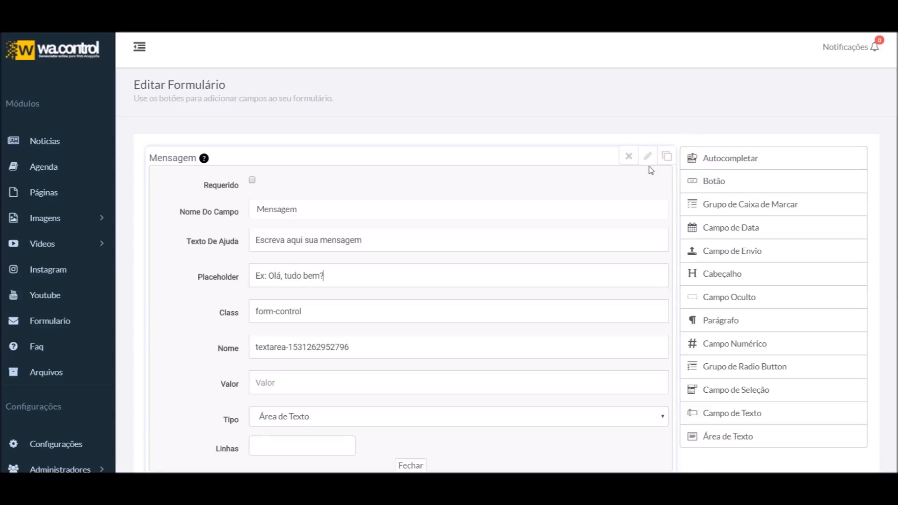
Preview the Mensagem box, test typing in it, and clear the text
click(648, 157)
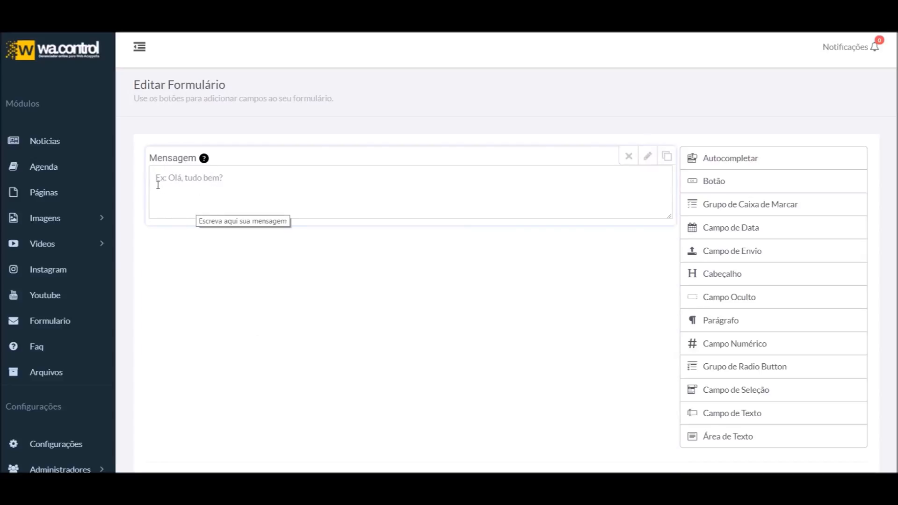
click(247, 179)
text(ttttt)
key(BackSpace)
key(BackSpace)
key(BackSpace)
key(BackSpace)
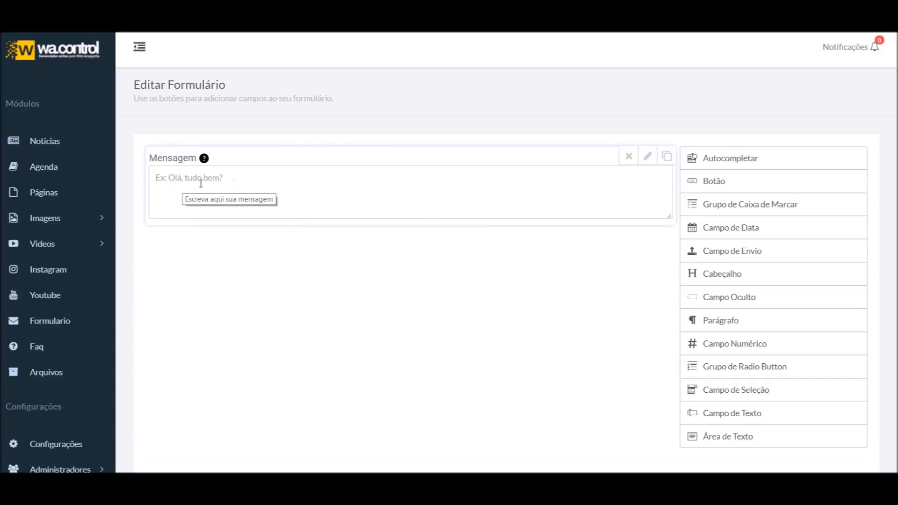
Change the Mensagem field's internal name to mensagem
click(647, 156)
scroll(318, 308, down, 3)
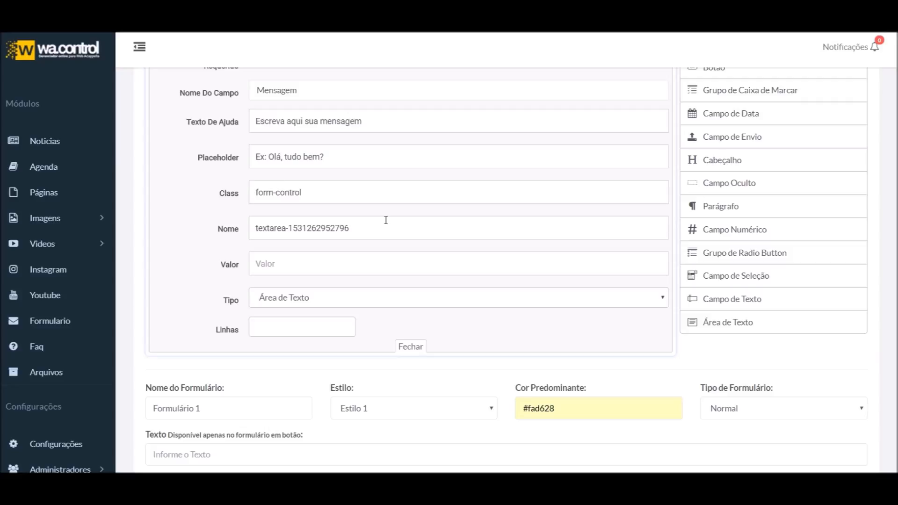
triple_click(404, 220)
text(mensagem)
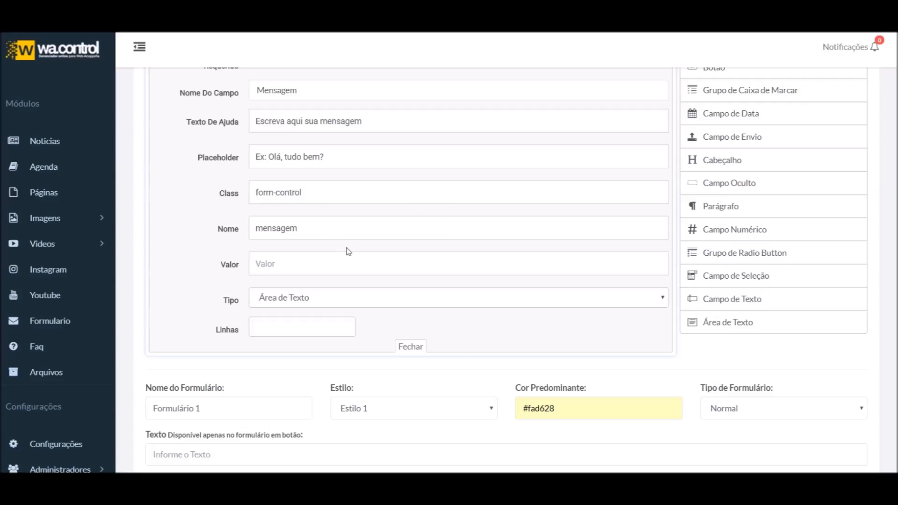
double_click(365, 224)
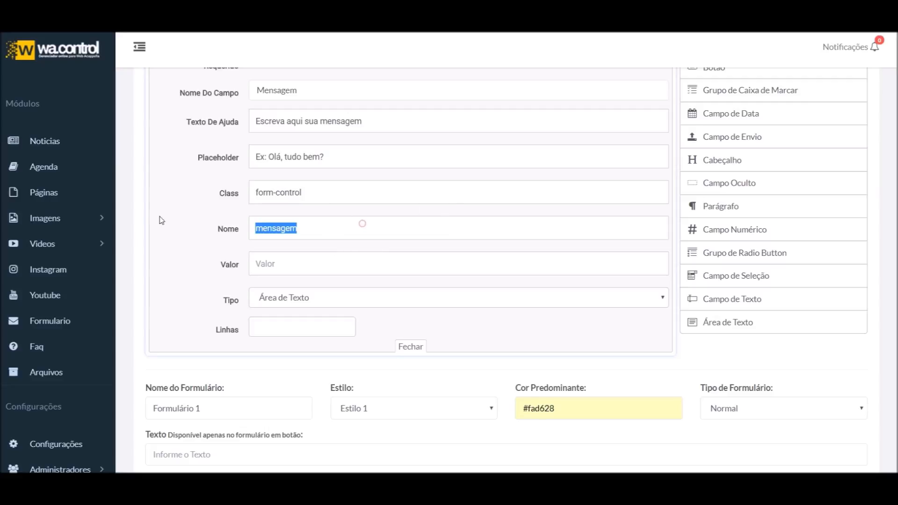
scroll(653, 150, up, 3)
click(650, 159)
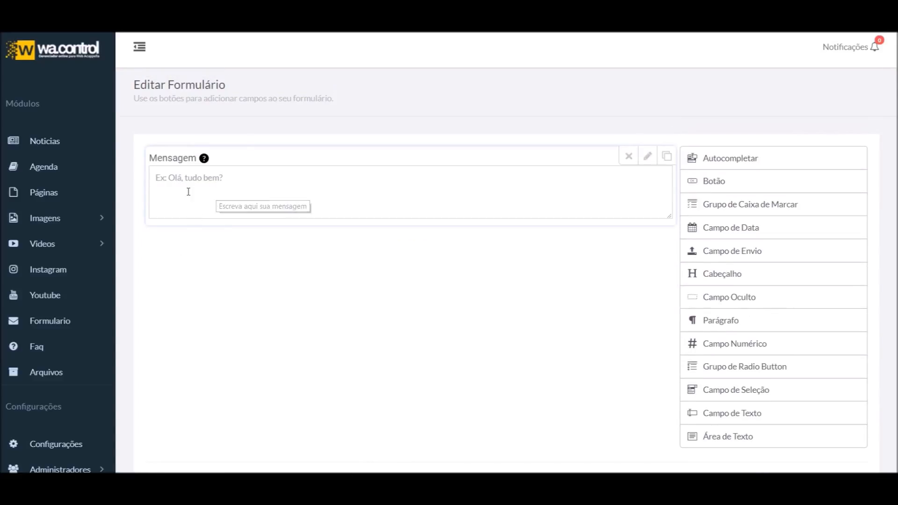
Check the Mensagem default value setting, then test typing in the preview and erase it
click(649, 157)
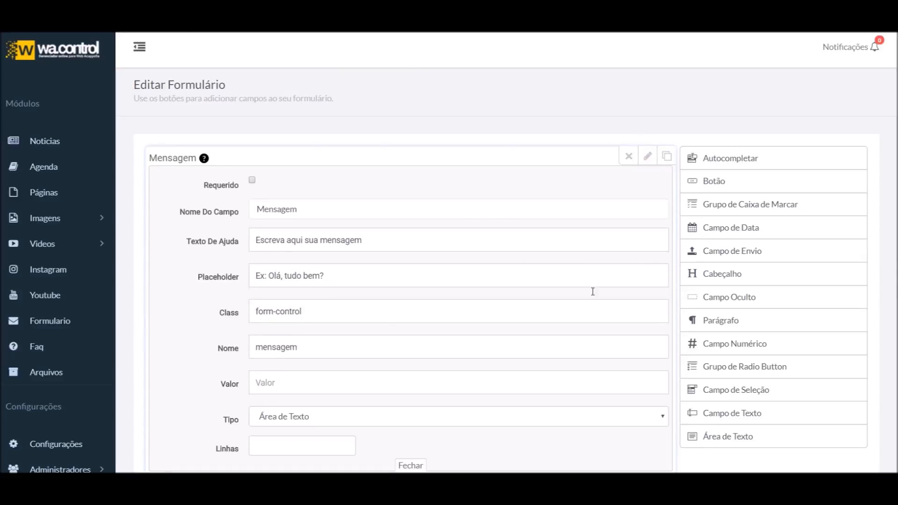
scroll(590, 272, down, 1)
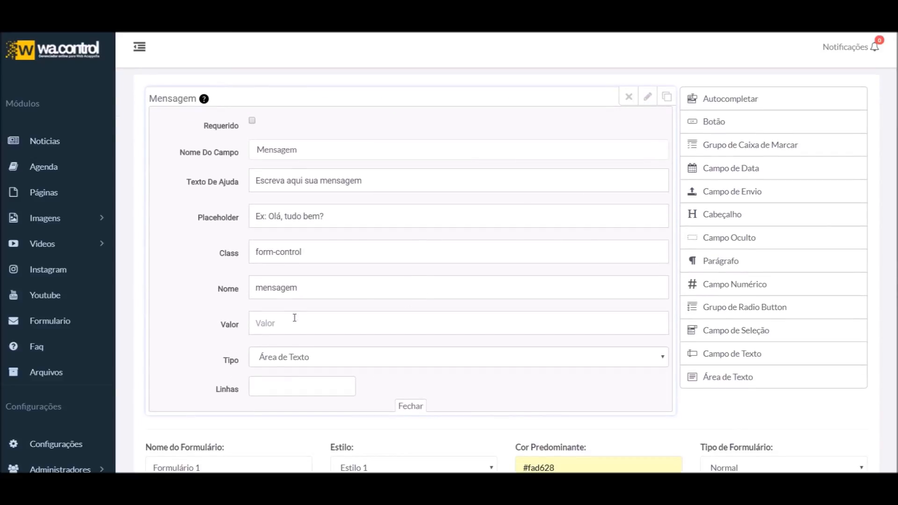
click(294, 318)
click(191, 324)
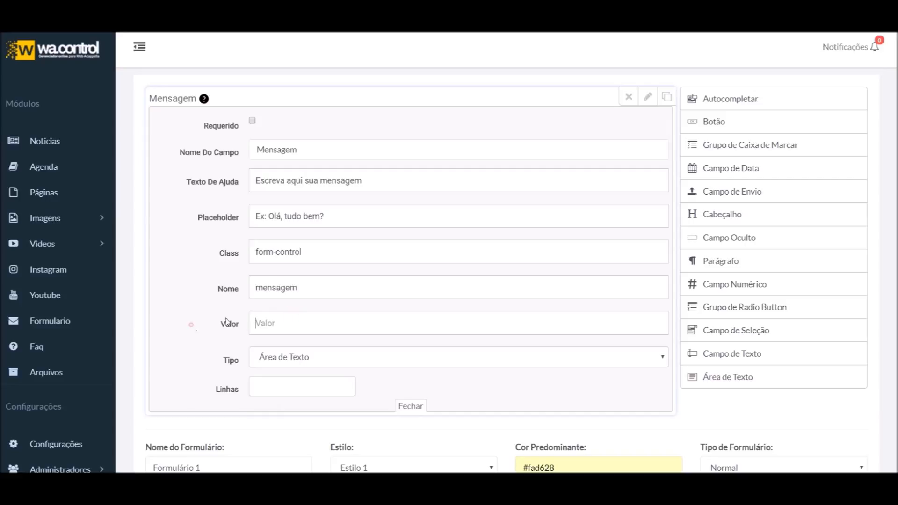
click(294, 324)
click(648, 96)
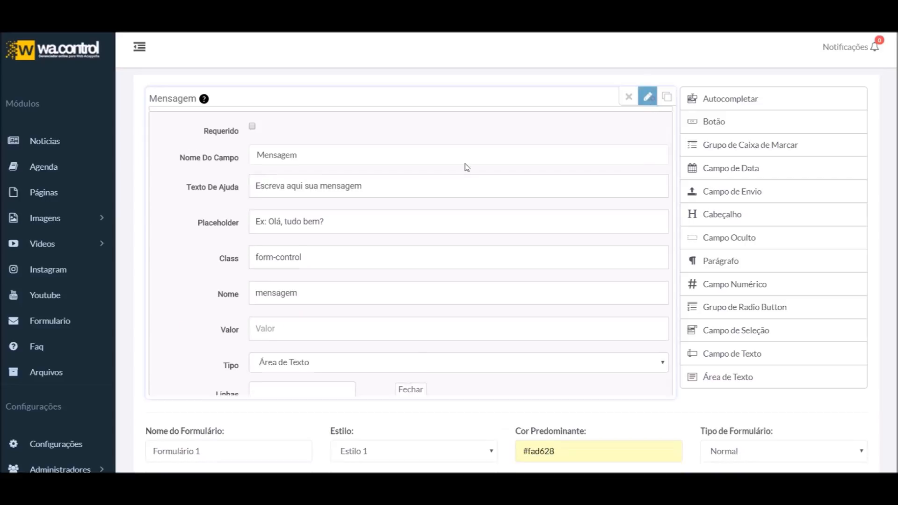
click(210, 121)
text(hh)
key(BackSpace)
key(BackSpace)
Try a default message value for Mensagem, first 'Escre', then replacing it with 'Ol'
click(647, 97)
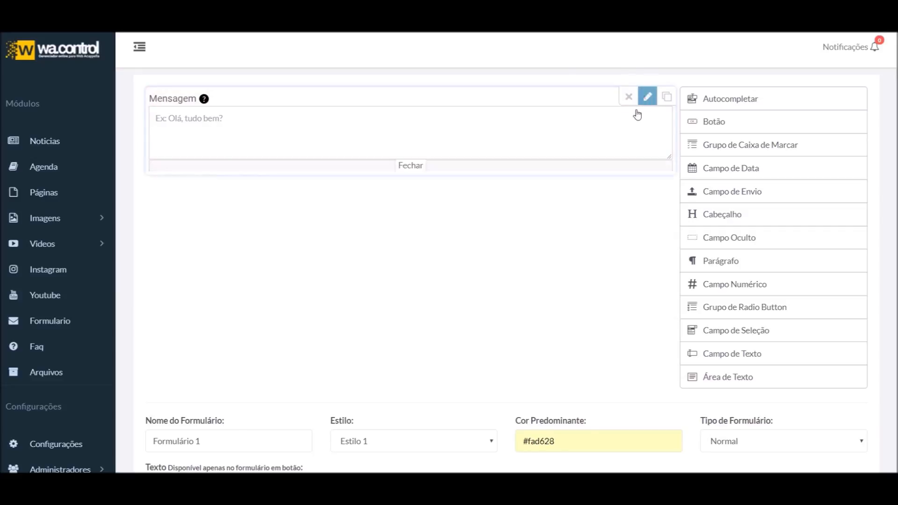
click(312, 322)
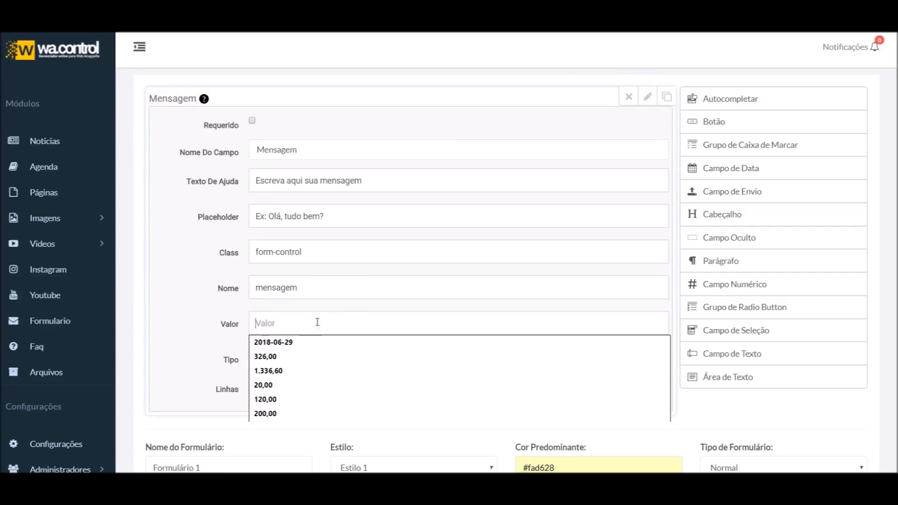
text(E)
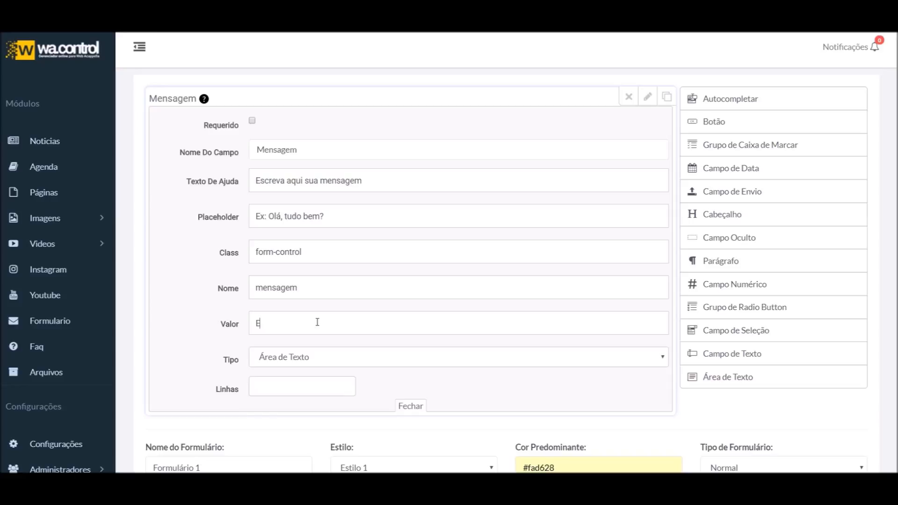
text(scre)
key(ctrl+a)
text(Ol)
click(648, 96)
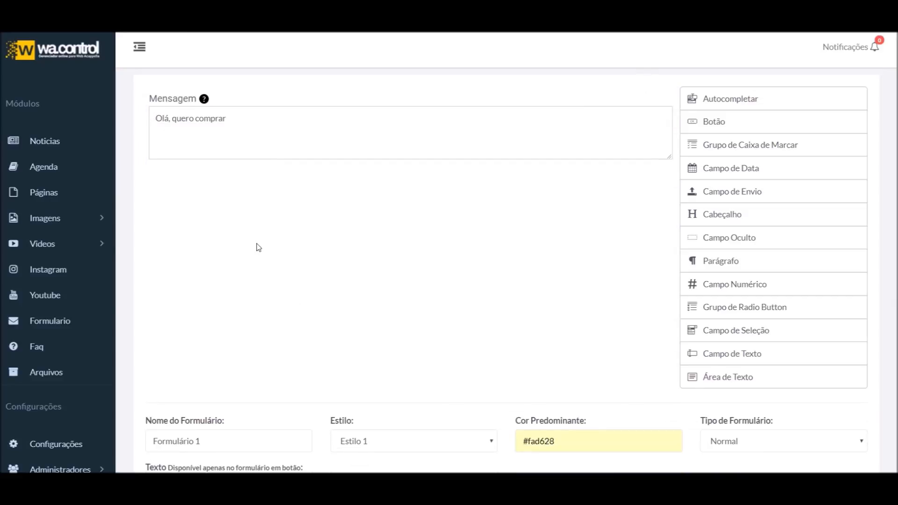
Delete the test text from the Mensagem preview and bring back the field's settings
drag(189, 118, 278, 120)
click(280, 122)
double_click(280, 122)
key(BackSpace)
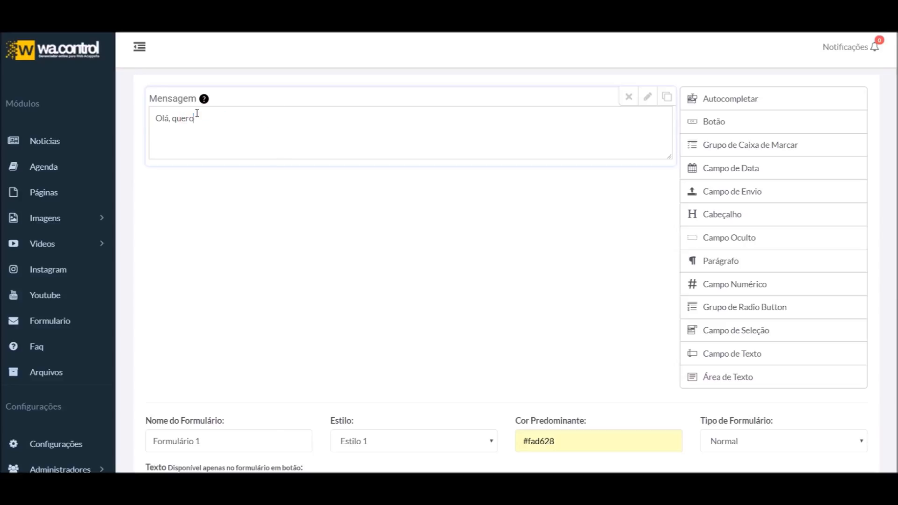
text(yyyy)
triple_click(503, 118)
key(BackSpace)
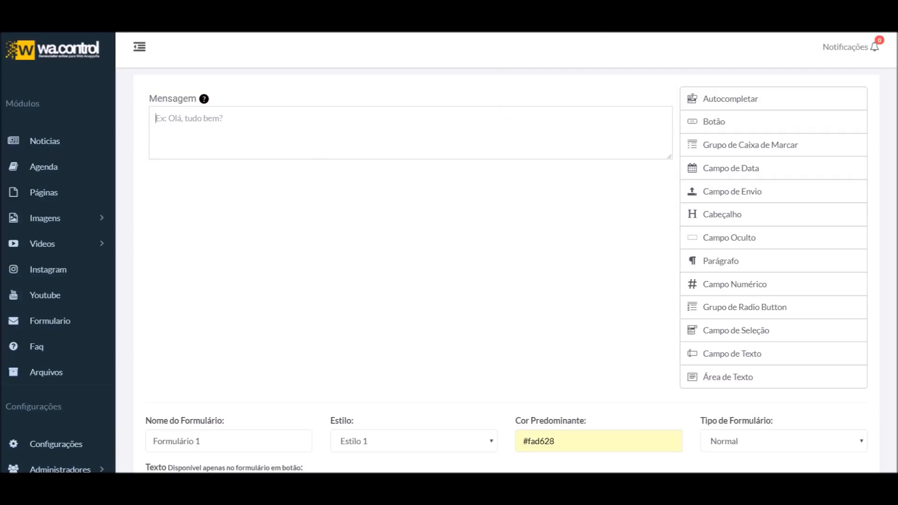
click(648, 98)
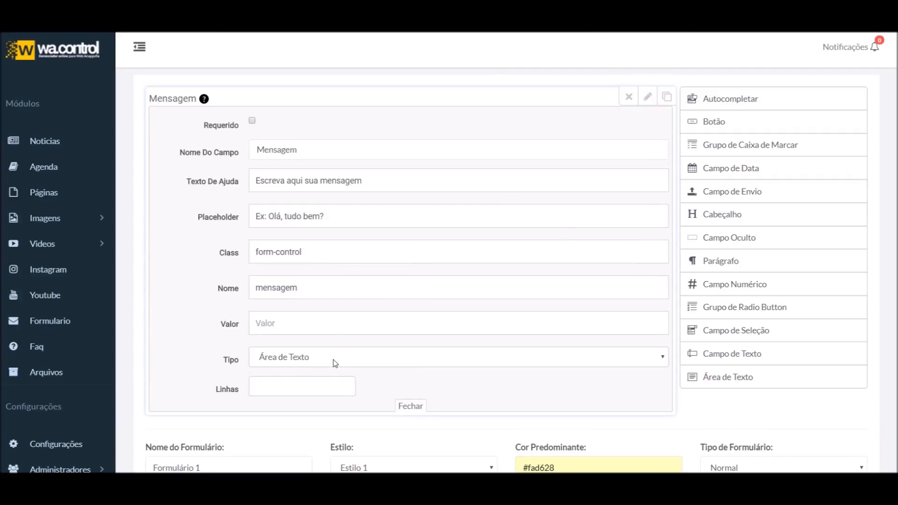
Make Mensagem a tinymce rich-text editor and test bold text in it
click(336, 326)
click(189, 325)
click(300, 357)
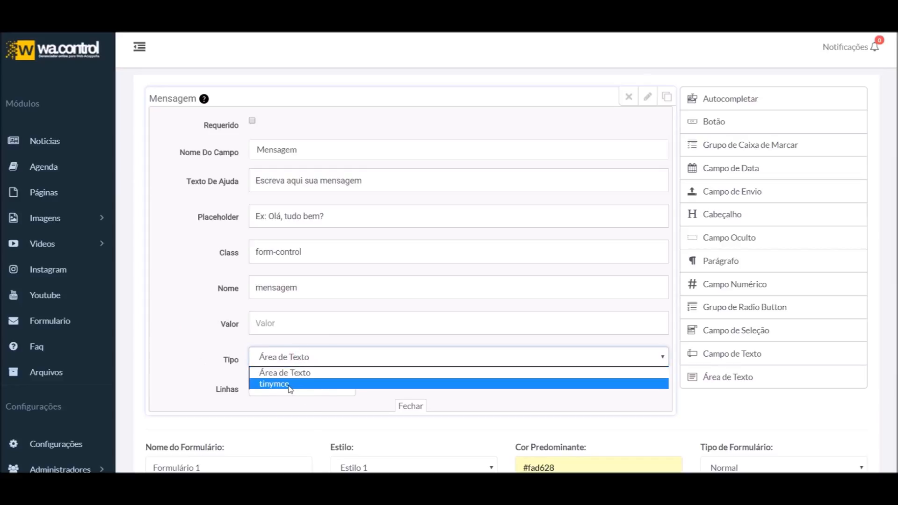
click(290, 384)
click(647, 97)
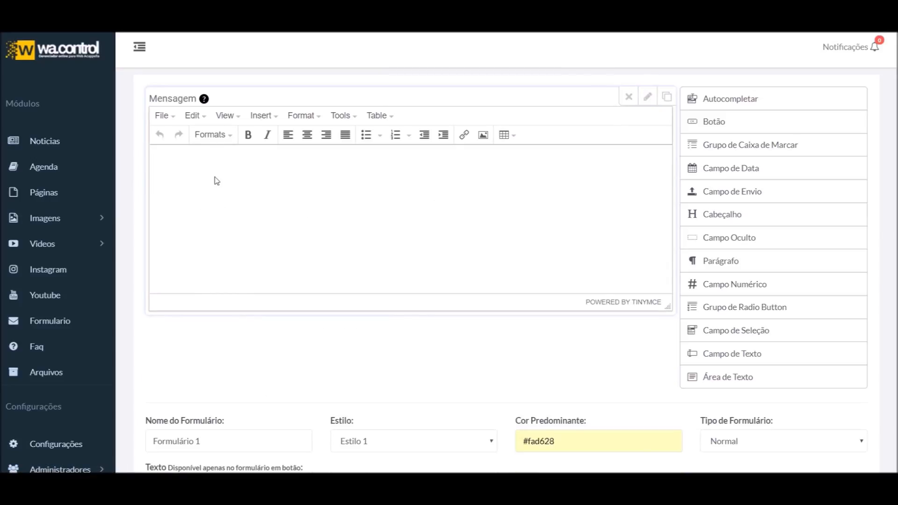
click(234, 184)
text(ttttttttttt)
key(ctrl+a)
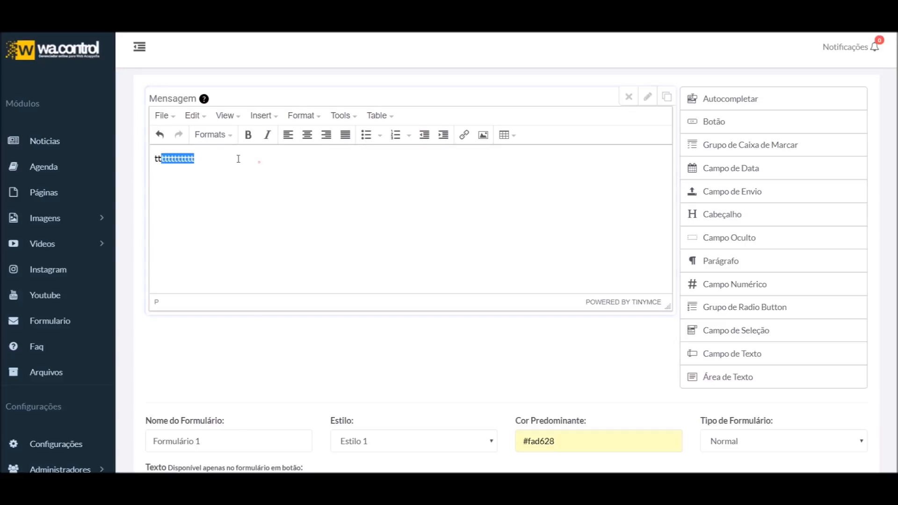
click(248, 135)
click(229, 185)
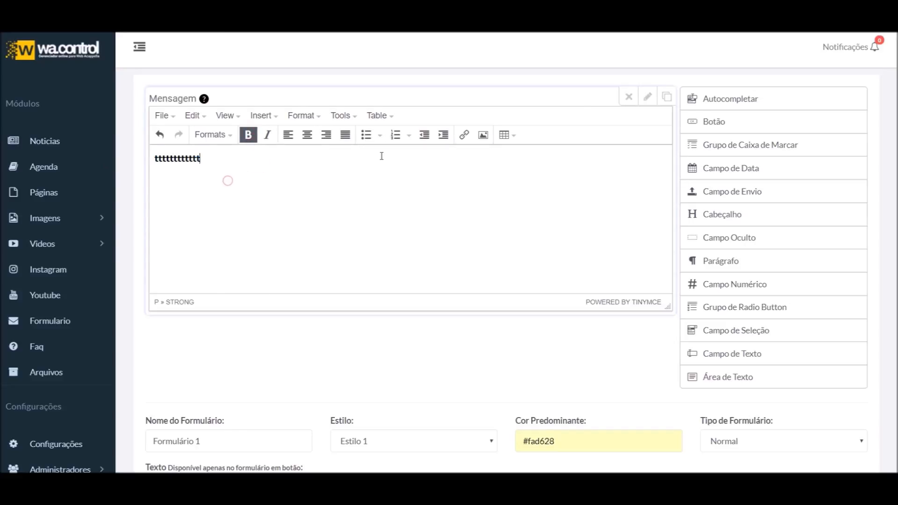
Return Mensagem to Área de Texto and clear the preview's test text
click(646, 96)
click(309, 359)
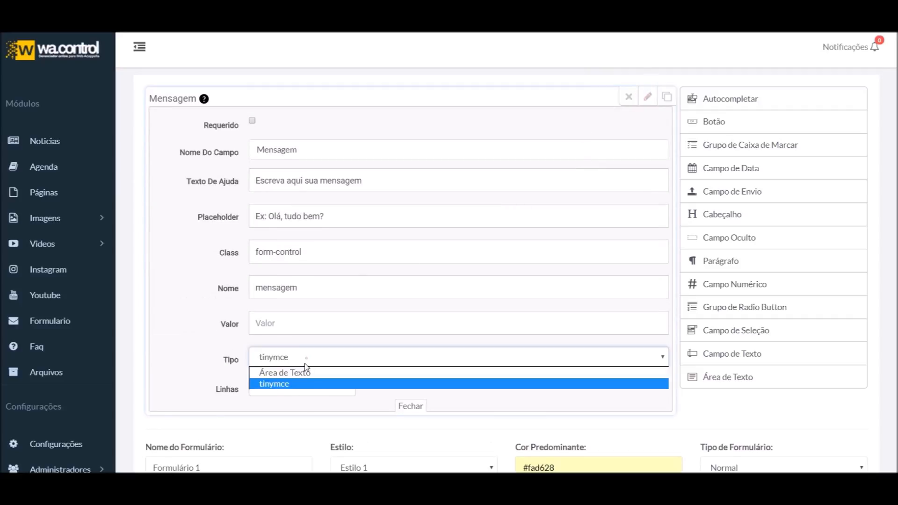
click(301, 373)
click(647, 103)
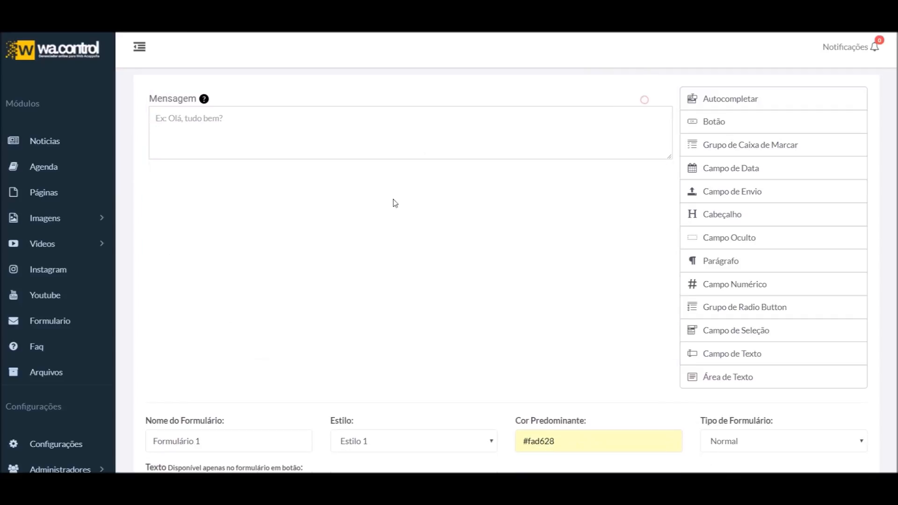
click(253, 117)
text(ga)
drag(252, 117, 90, 115)
key(BackSpace)
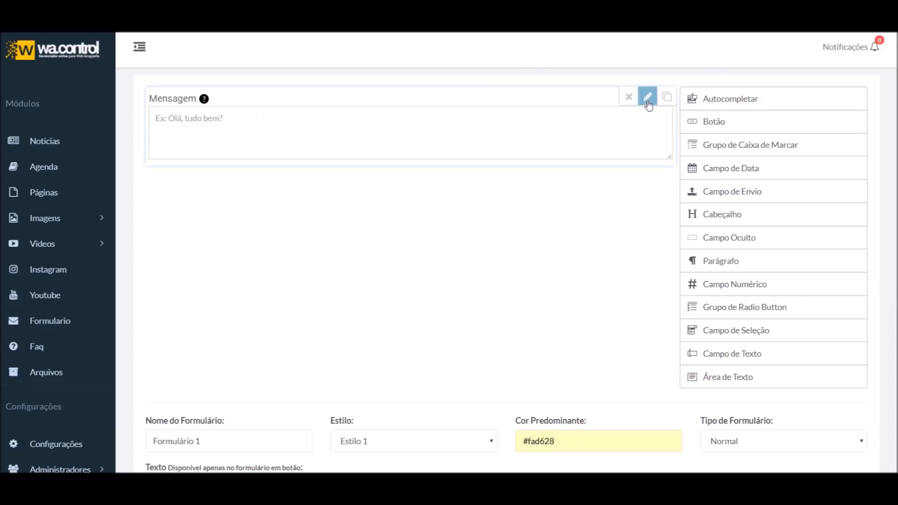
click(648, 106)
scroll(503, 303, down, 2)
Raise the Mensagem Linhas value to 5, then clear it and check the field type list
click(279, 331)
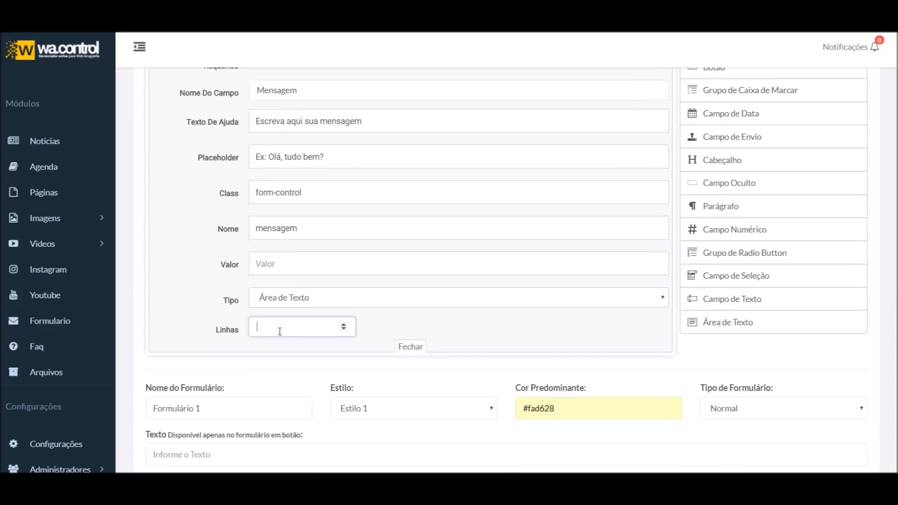
click(344, 324)
click(343, 325)
click(344, 325)
click(343, 325)
drag(281, 324, 217, 318)
key(BackSpace)
scroll(334, 246, up, 3)
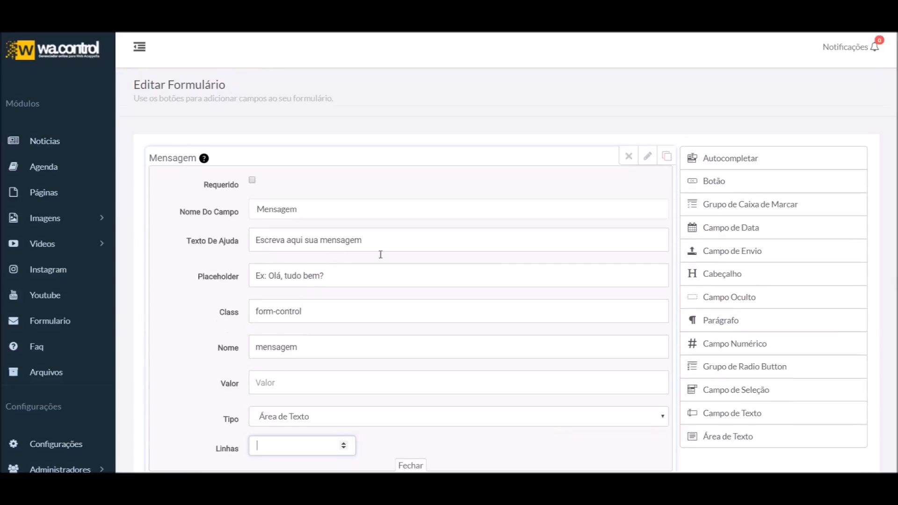
scroll(488, 269, down, 4)
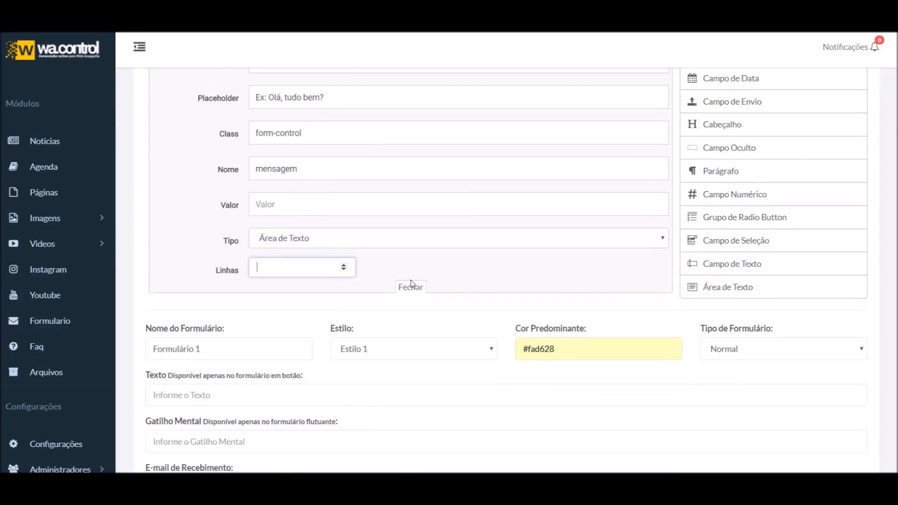
click(349, 238)
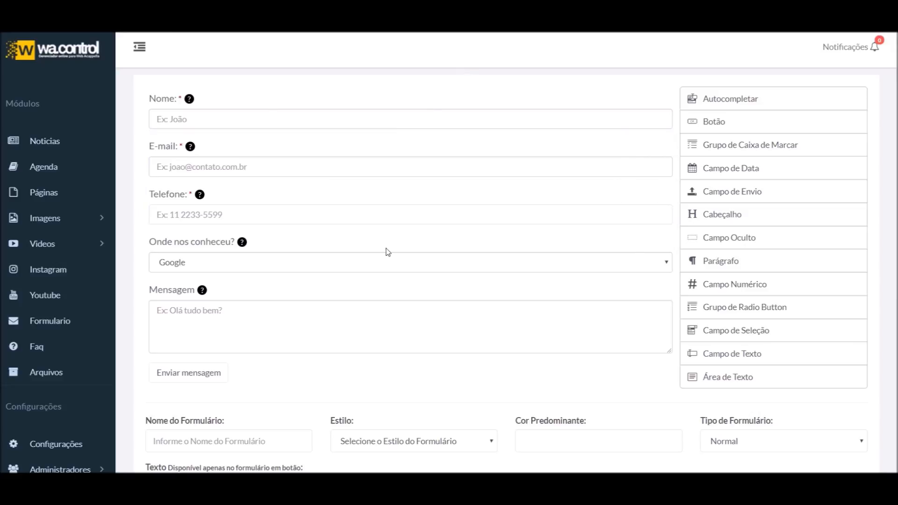
scroll(324, 208, down, 1)
scroll(321, 213, up, 1)
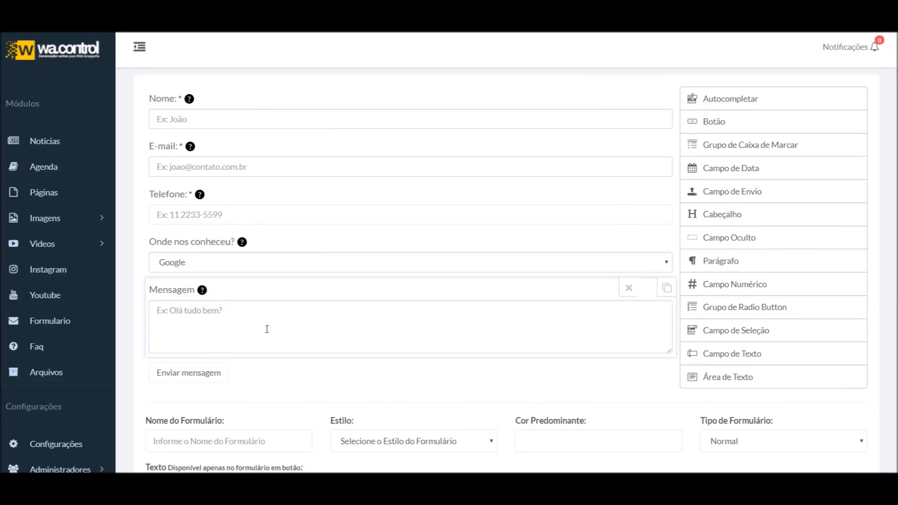
scroll(367, 199, down, 2)
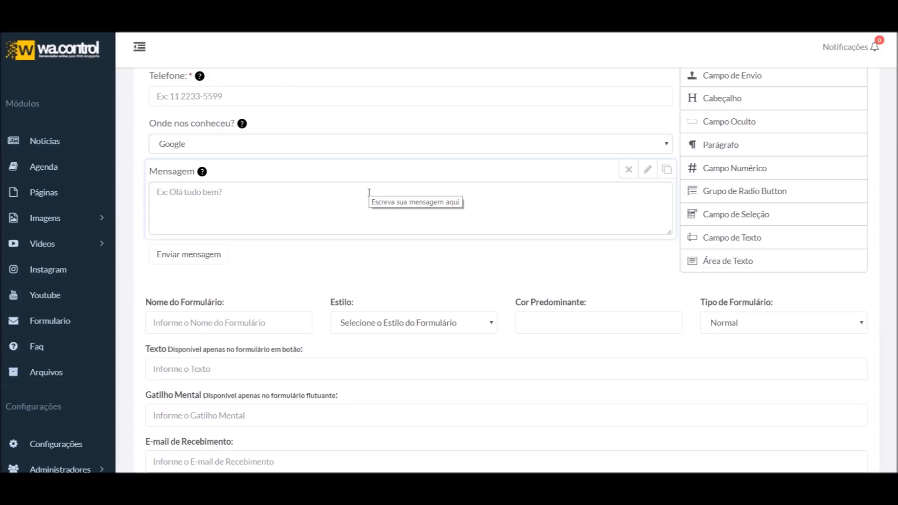
scroll(359, 182, down, 1)
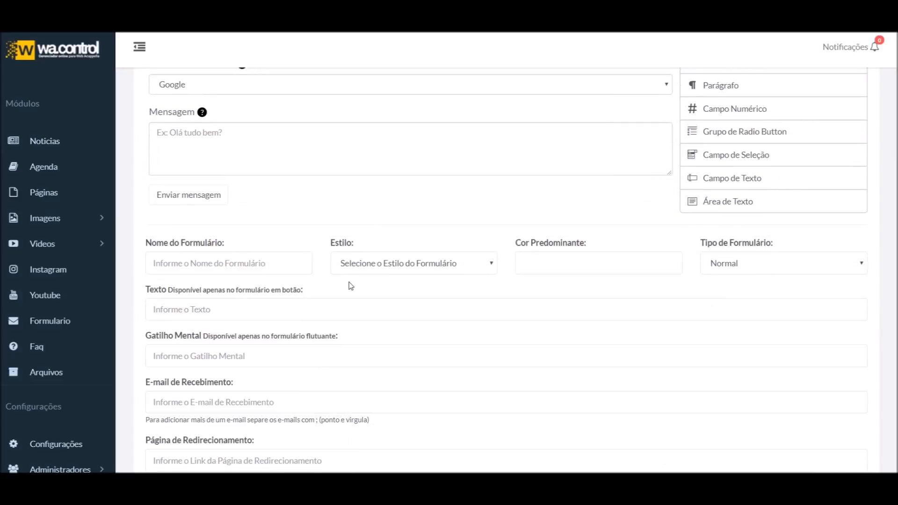
scroll(352, 281, down, 1)
click(392, 206)
click(392, 206)
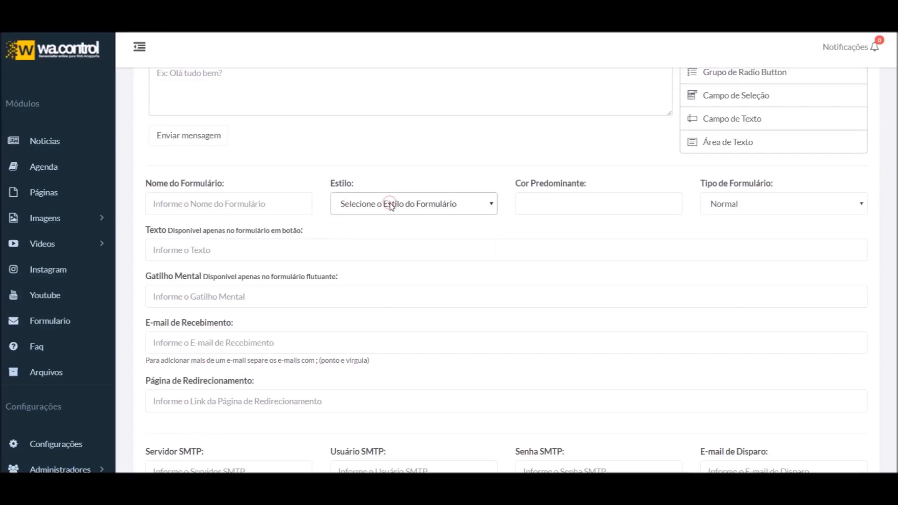
click(723, 204)
key(Down)
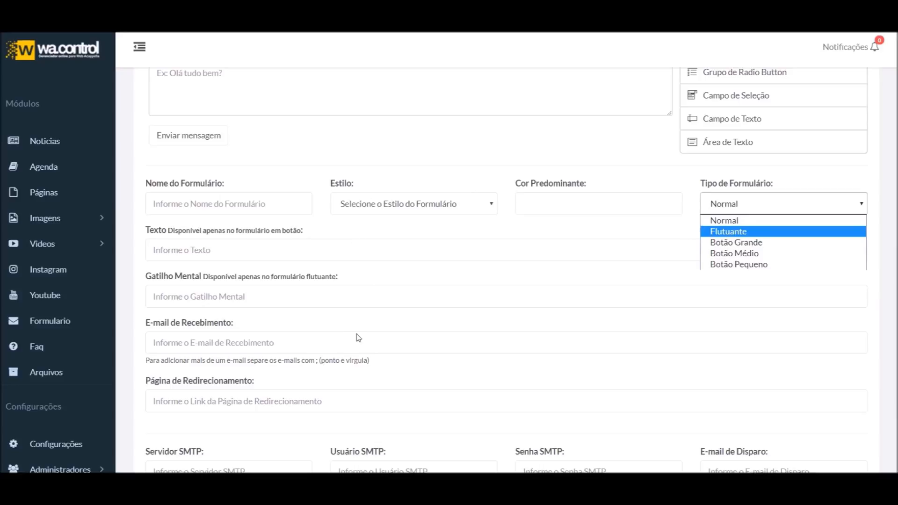
click(210, 205)
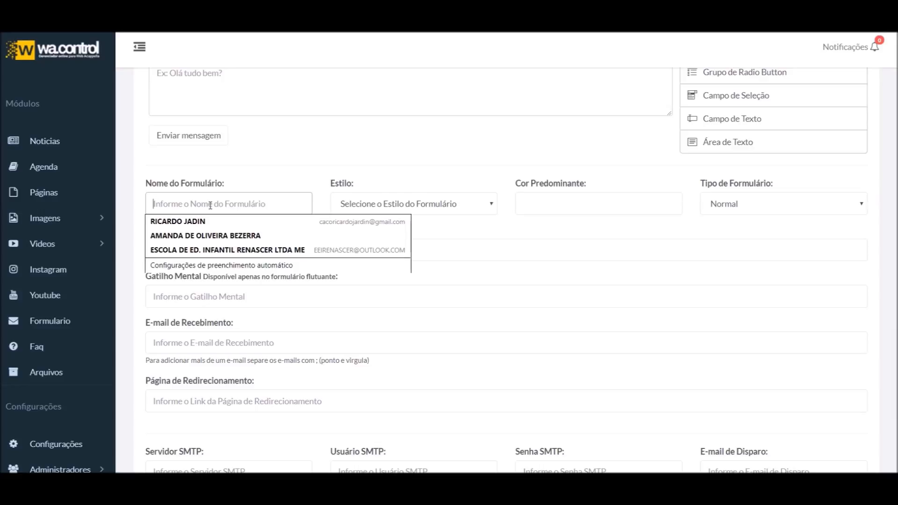
Name the form 'Formulário contato E-book Happy' and settle on Estilo 1 after trying Estilo 2
text(F)
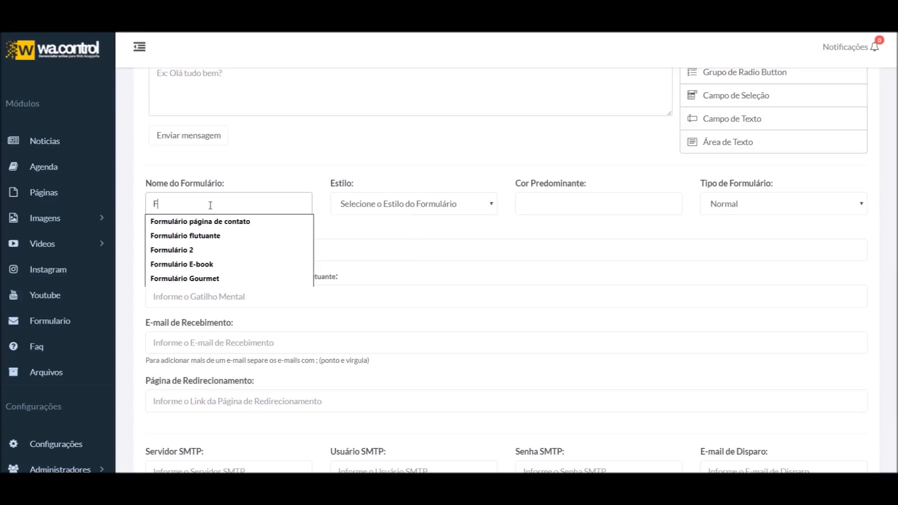
text(ormulário contato E-book)
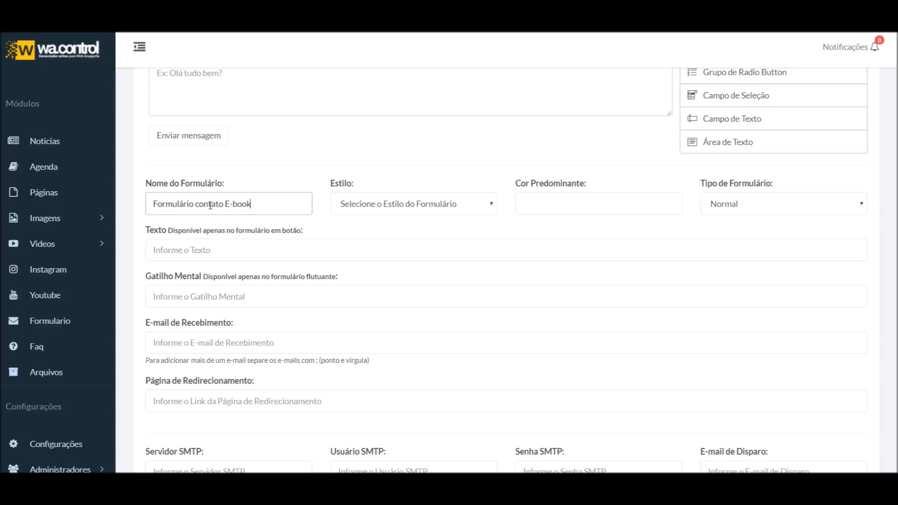
text( Happy)
click(390, 210)
click(368, 231)
scroll(273, 238, up, 3)
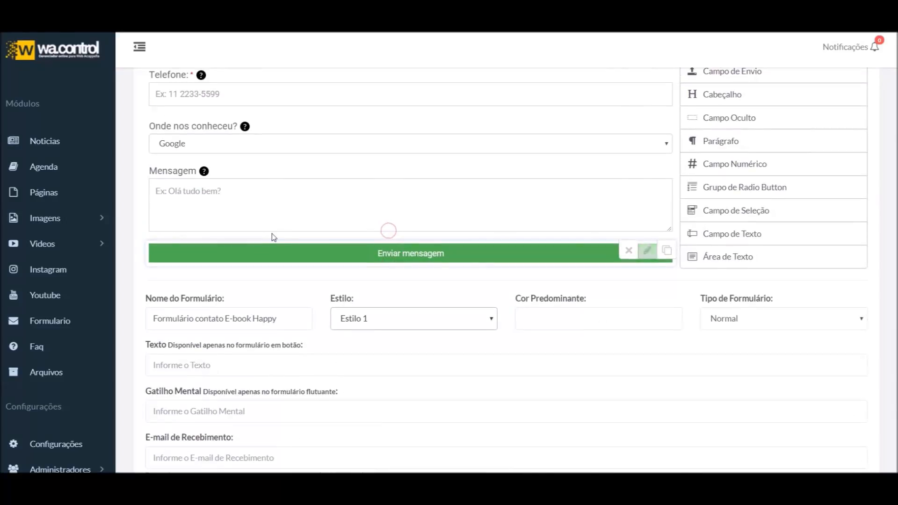
scroll(391, 237, down, 2)
click(357, 327)
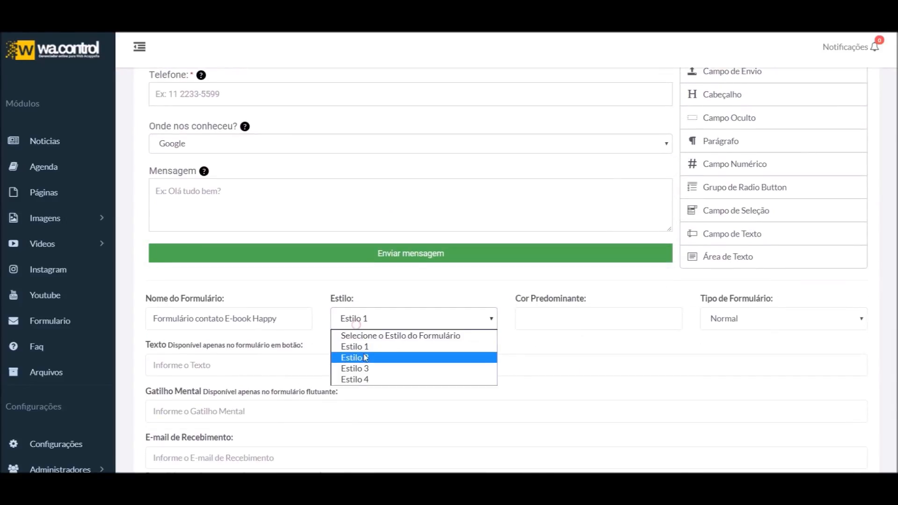
click(363, 356)
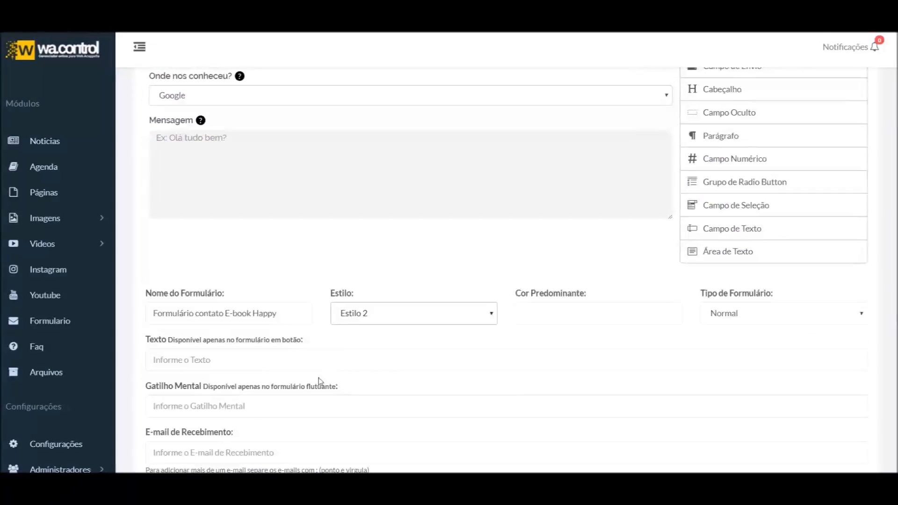
click(392, 315)
click(373, 343)
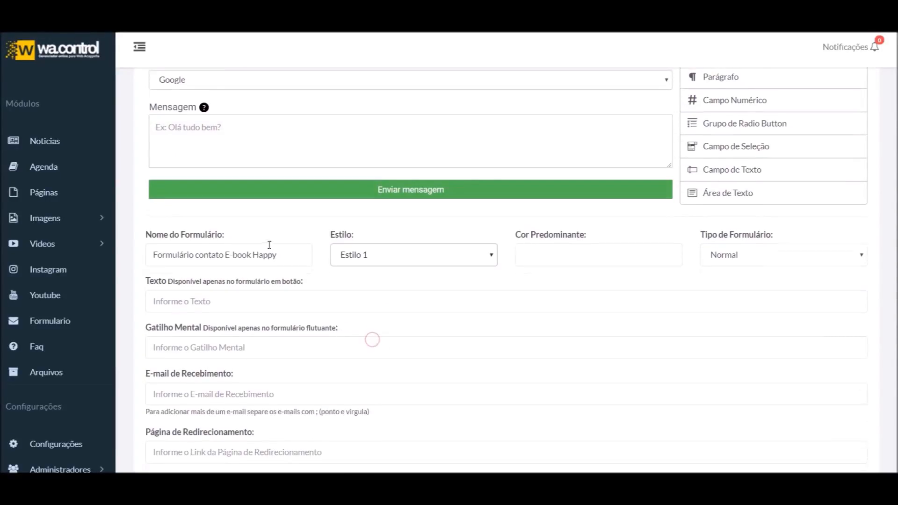
Check the form type list and focus the Cor Predominante field
scroll(318, 237, up, 2)
scroll(306, 260, down, 3)
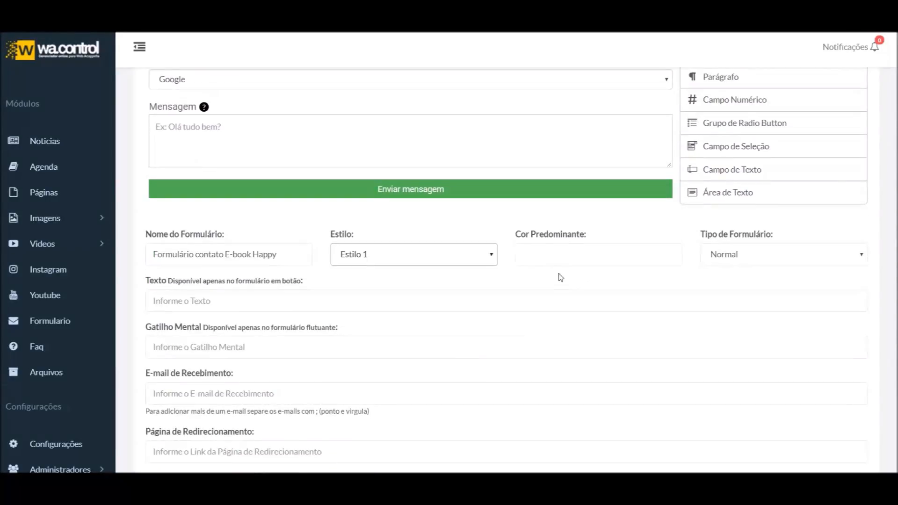
scroll(584, 255, up, 1)
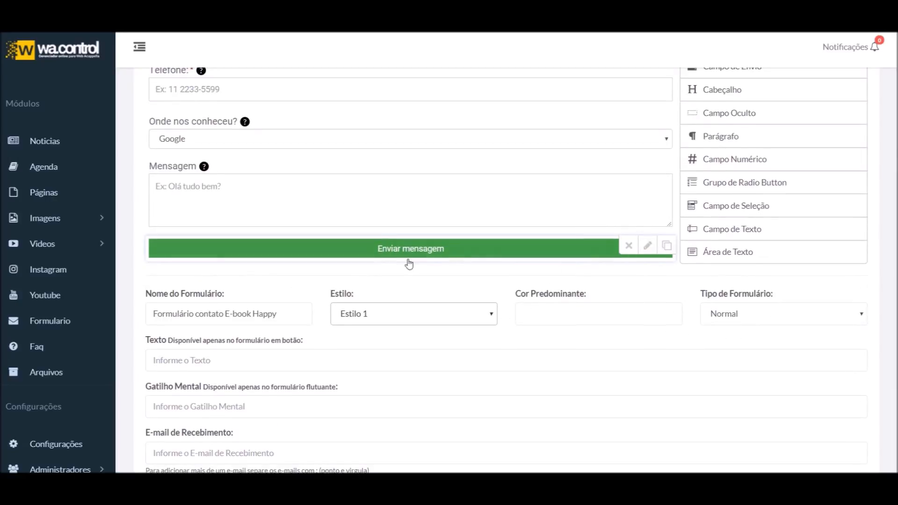
scroll(499, 315, down, 1)
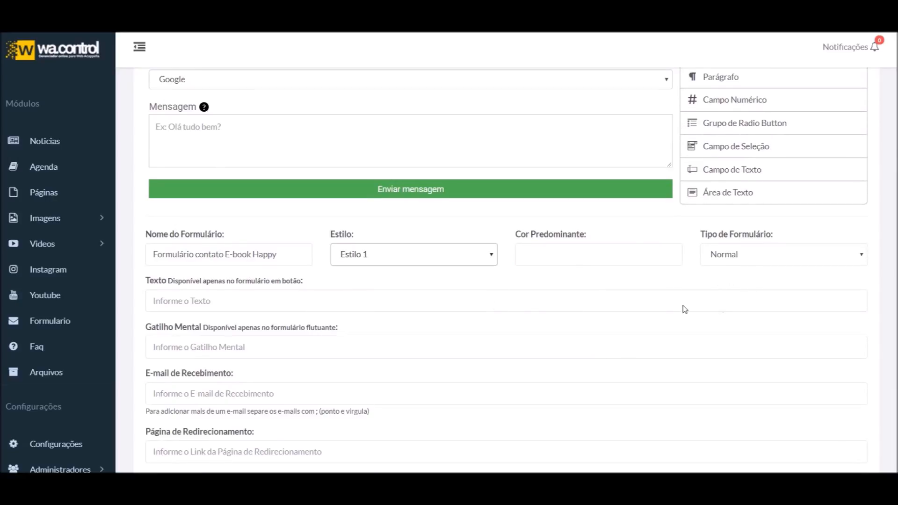
click(782, 255)
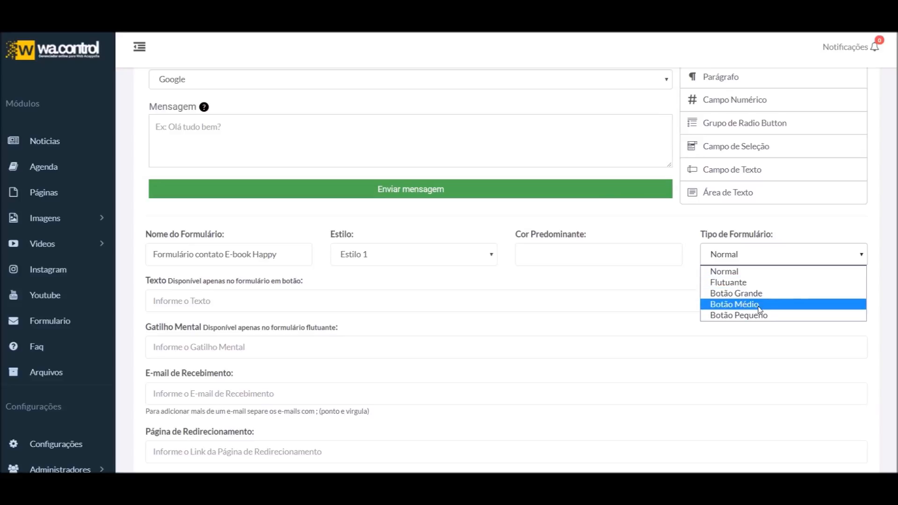
click(554, 251)
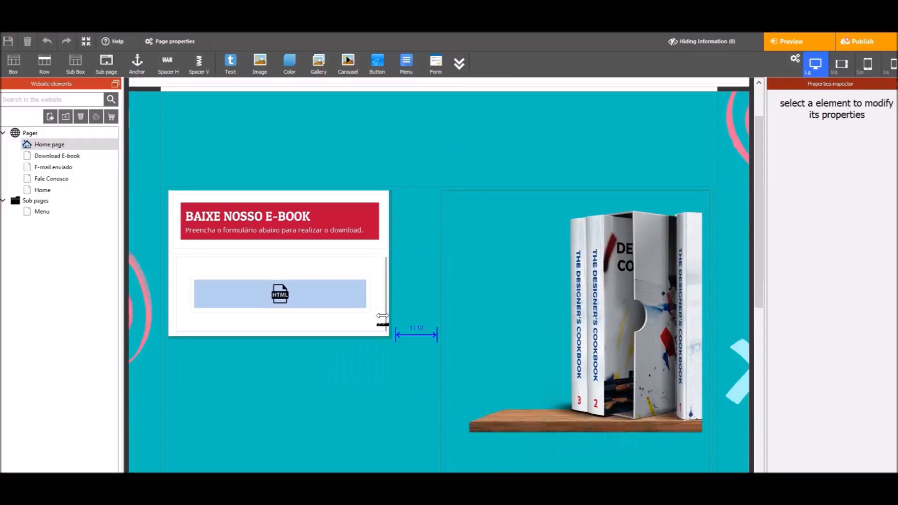
Copy the e-book banner's red hex colour in WebAcappella and return to WaControl's Cor Predominante field
scroll(337, 156, down, 3)
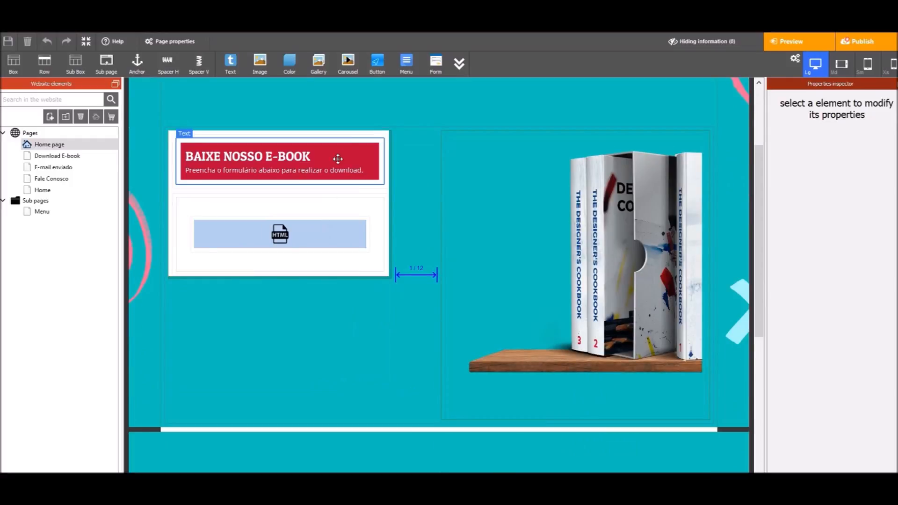
click(358, 151)
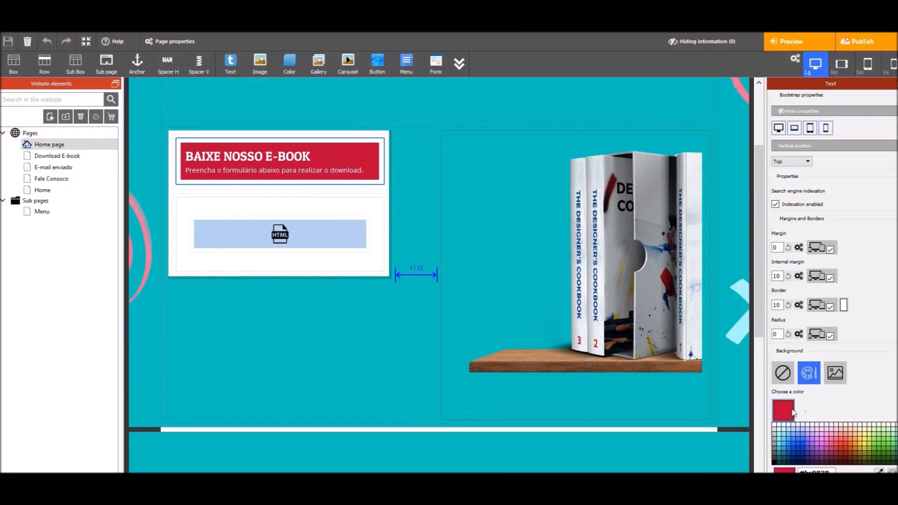
drag(831, 472, 780, 472)
key(ctrl+c)
key(Return)
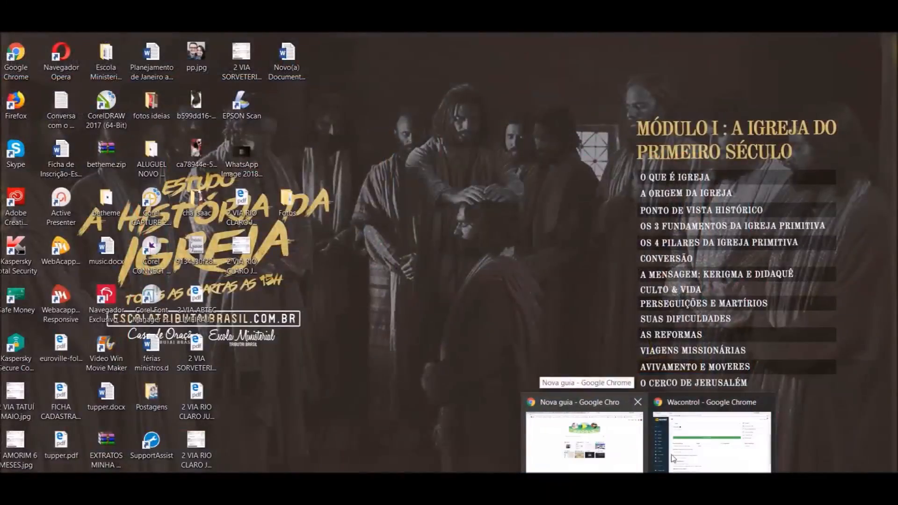
click(703, 449)
click(571, 262)
Set Cor Predominante to #bc0838, preview Estilo 2 and Estilo 4, and keep Estilo 1
key(ctrl+v)
click(500, 305)
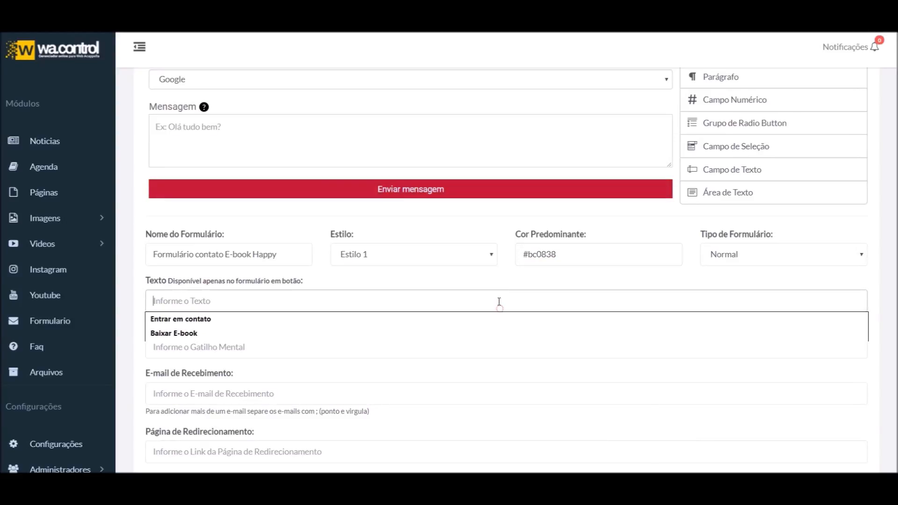
click(354, 253)
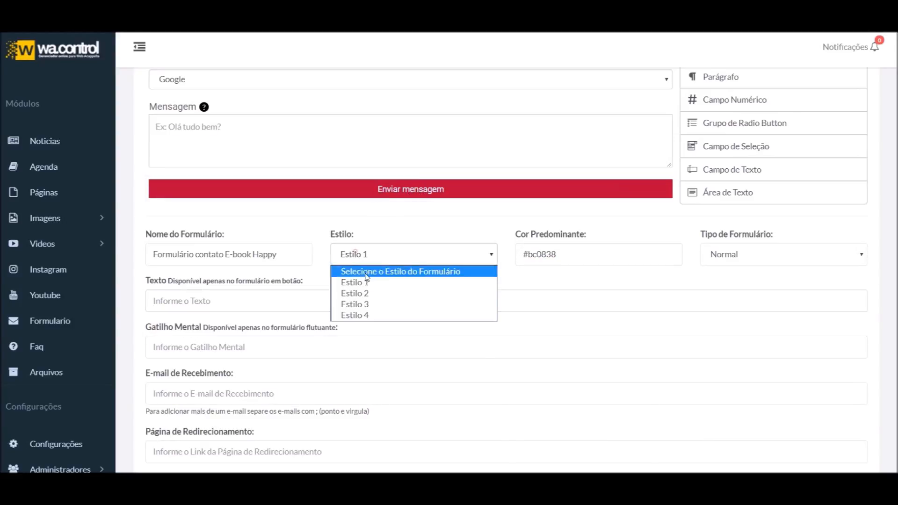
click(370, 293)
click(385, 322)
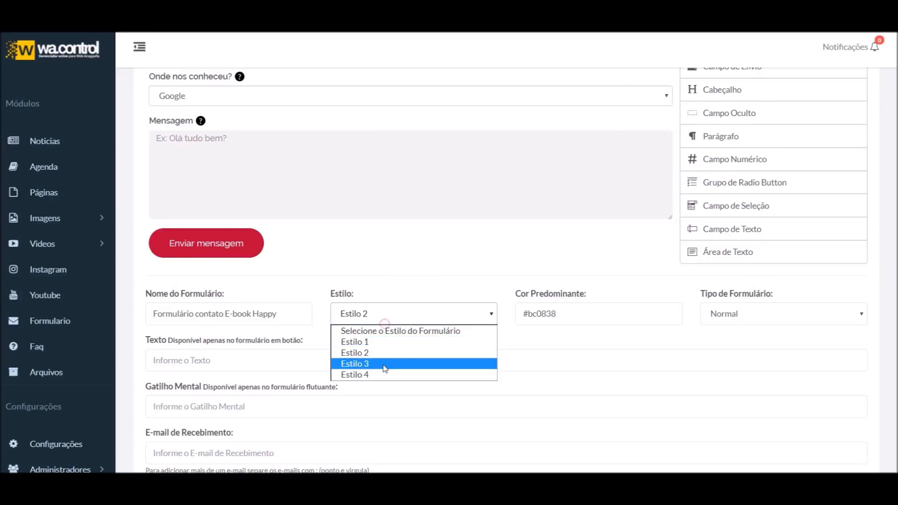
click(382, 375)
click(375, 379)
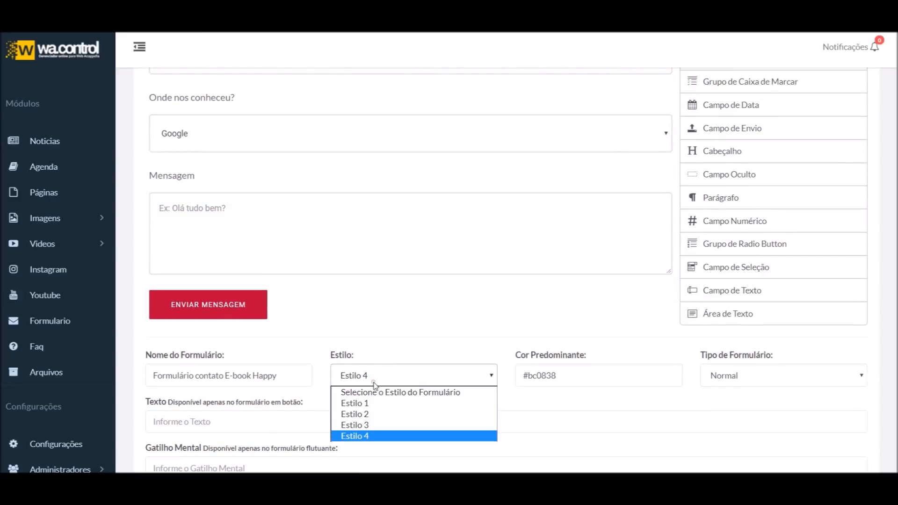
click(384, 404)
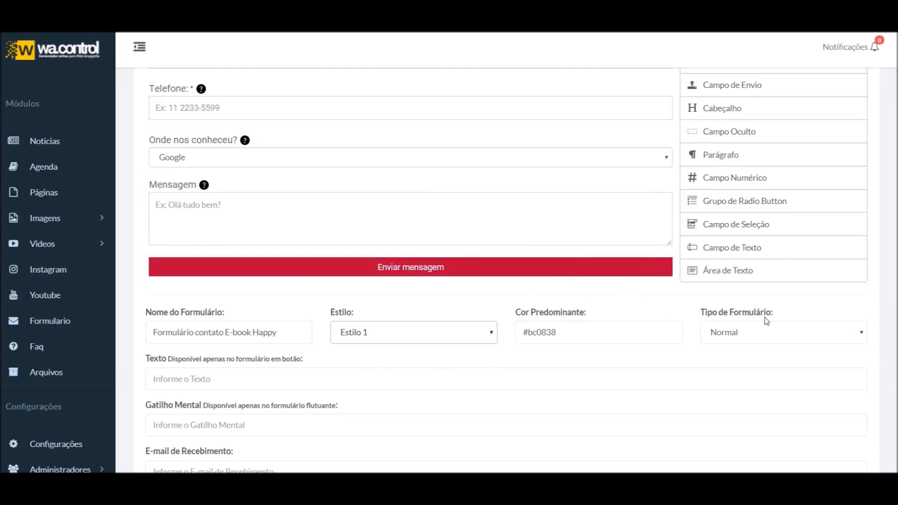
click(756, 336)
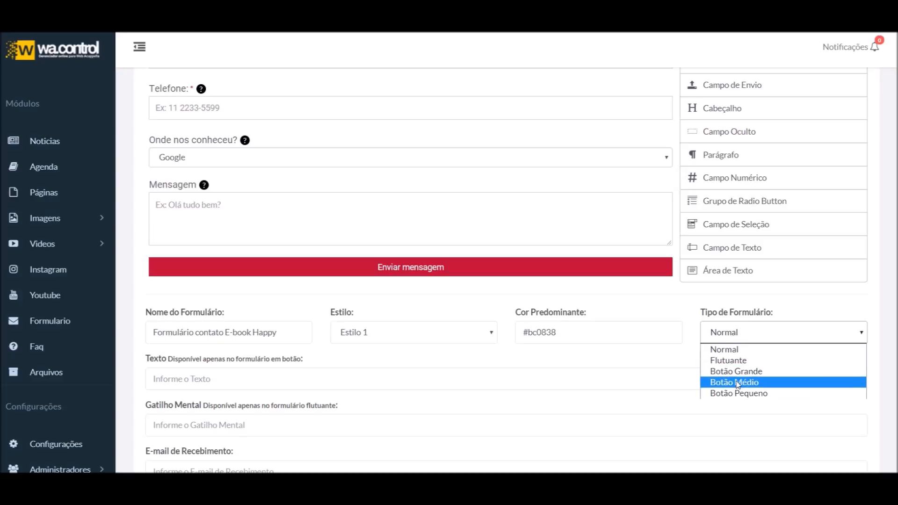
Enter 'Entre em contato' as the button text, leaving the form type on Normal
click(745, 352)
scroll(213, 341, down, 1)
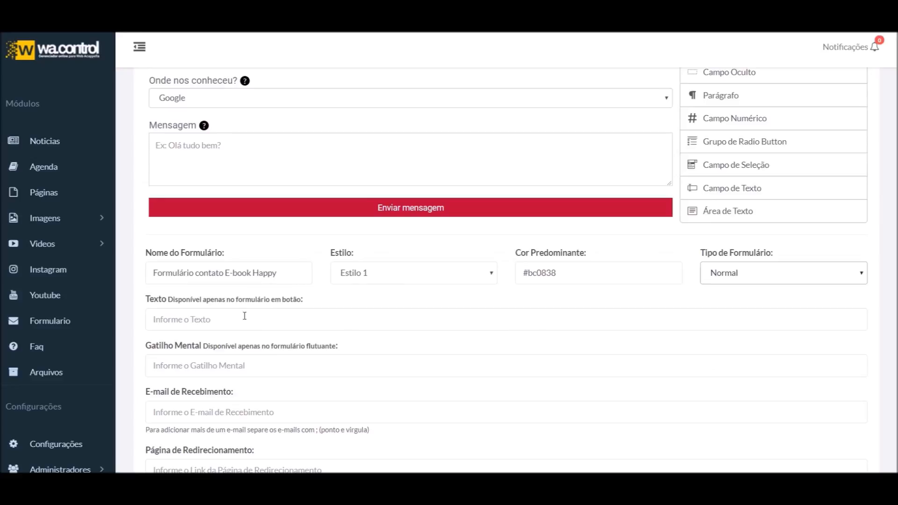
click(227, 317)
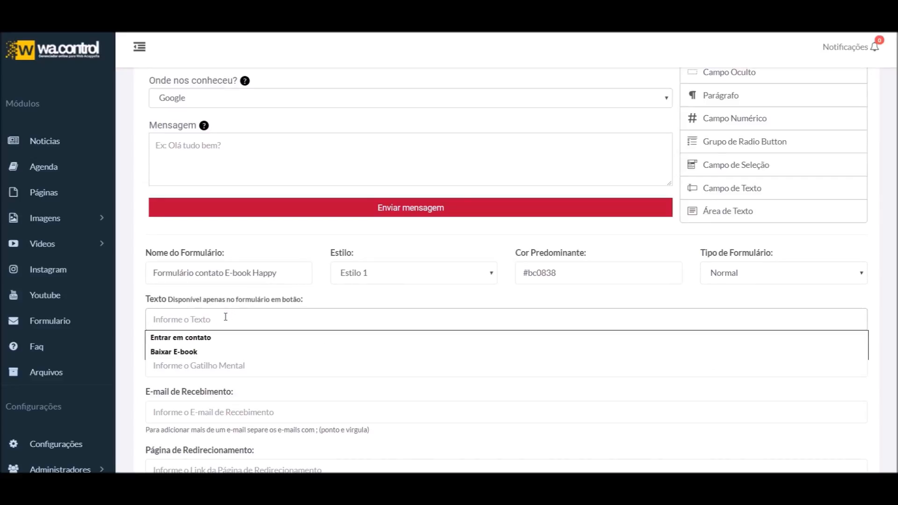
click(754, 277)
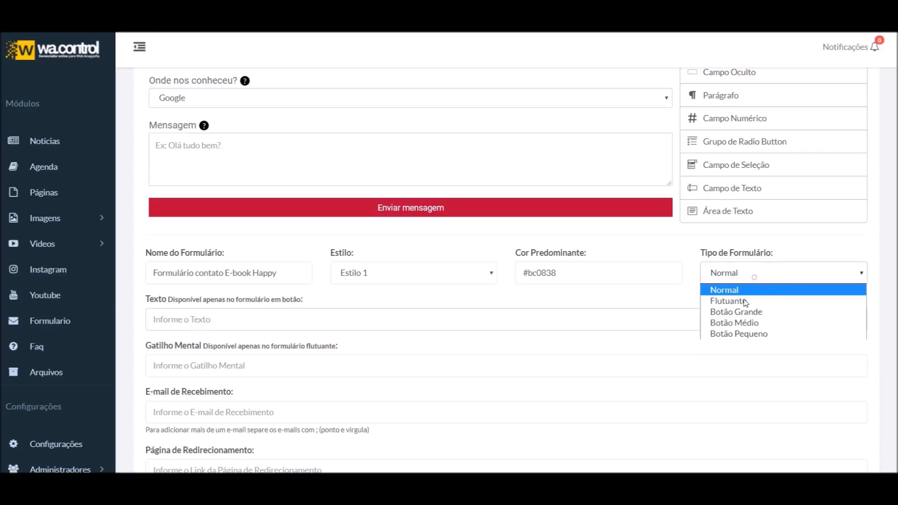
click(607, 319)
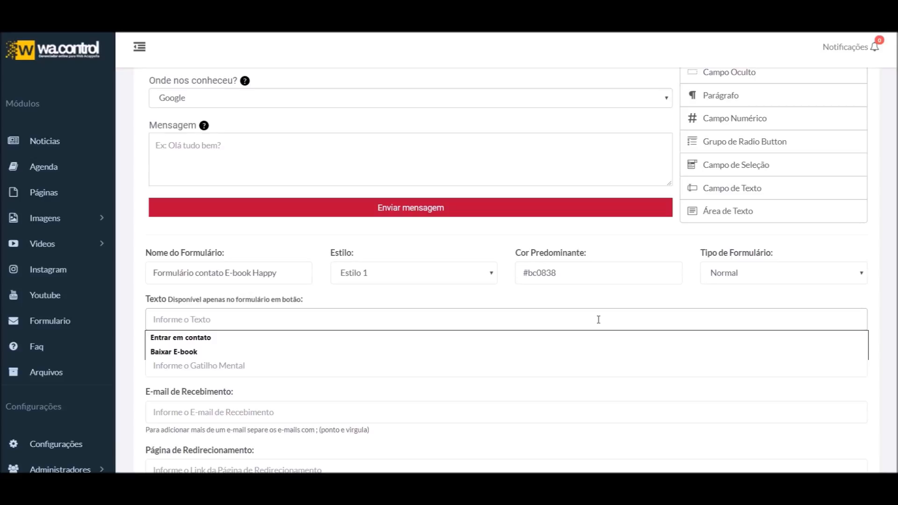
text(Entre em contato)
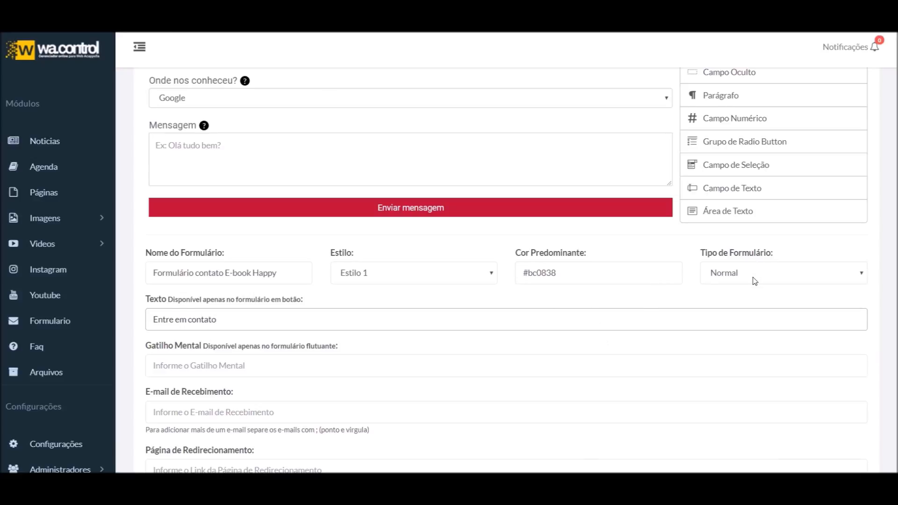
click(754, 277)
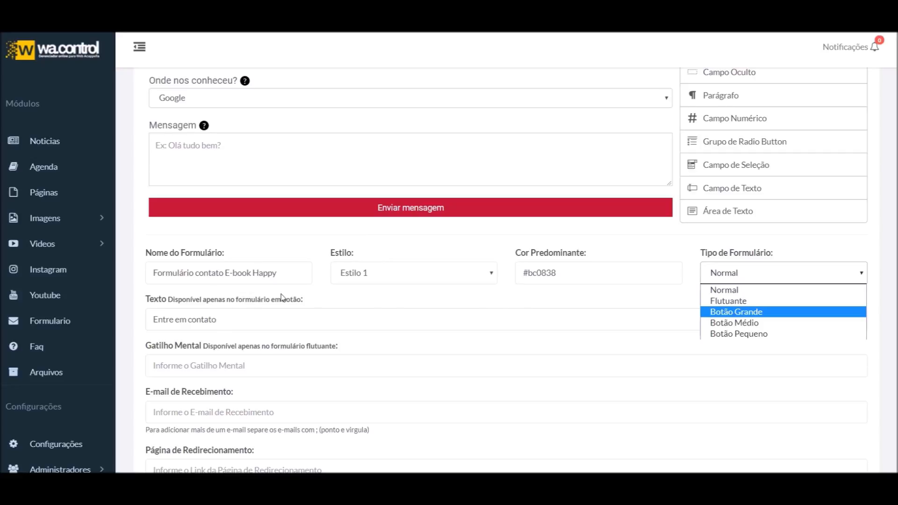
mouse_move(436, 213)
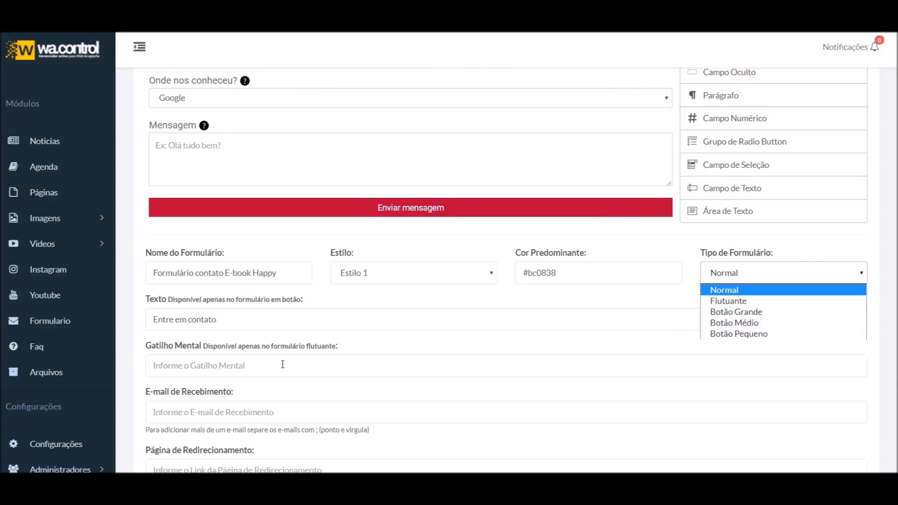
click(281, 368)
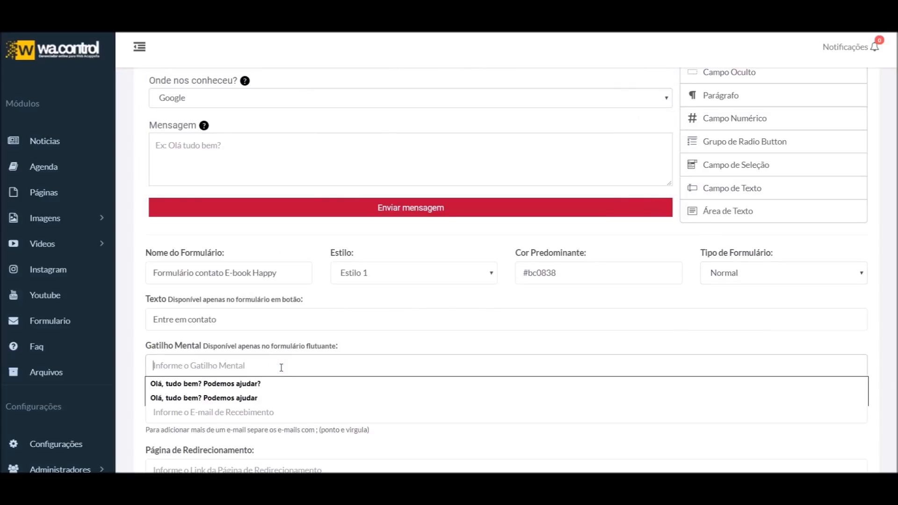
scroll(282, 367, down, 2)
scroll(283, 364, up, 1)
scroll(262, 358, down, 2)
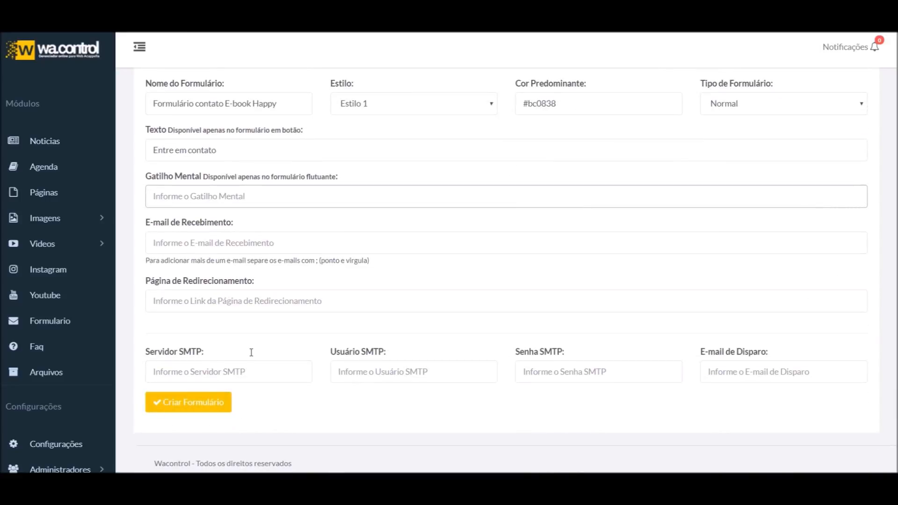
Confirm Normal as the form type and dismiss the Gatilho Mental suggestions
scroll(257, 327, up, 1)
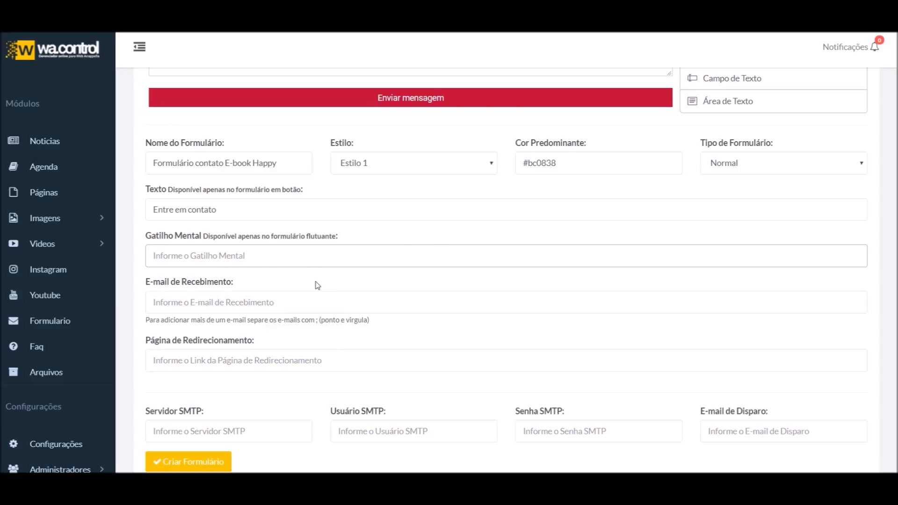
click(744, 167)
click(744, 168)
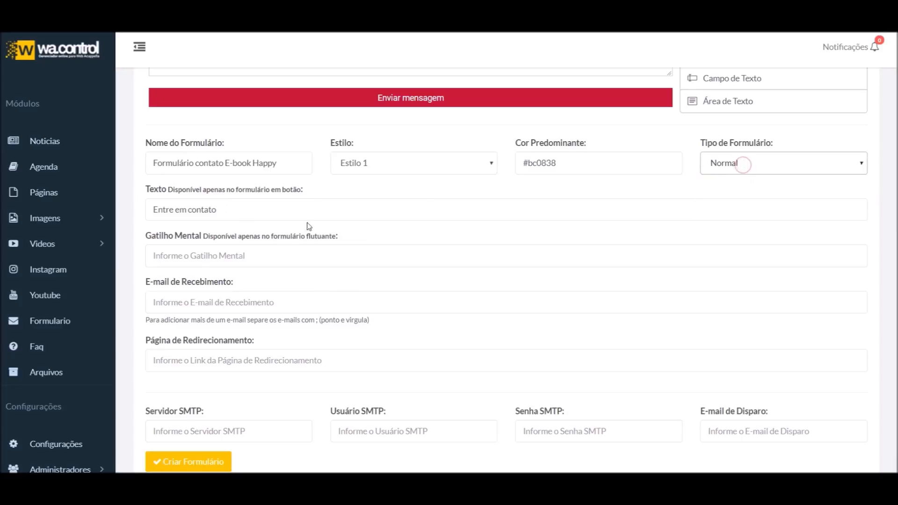
scroll(250, 303, up, 1)
scroll(250, 303, down, 1)
click(201, 258)
click(210, 275)
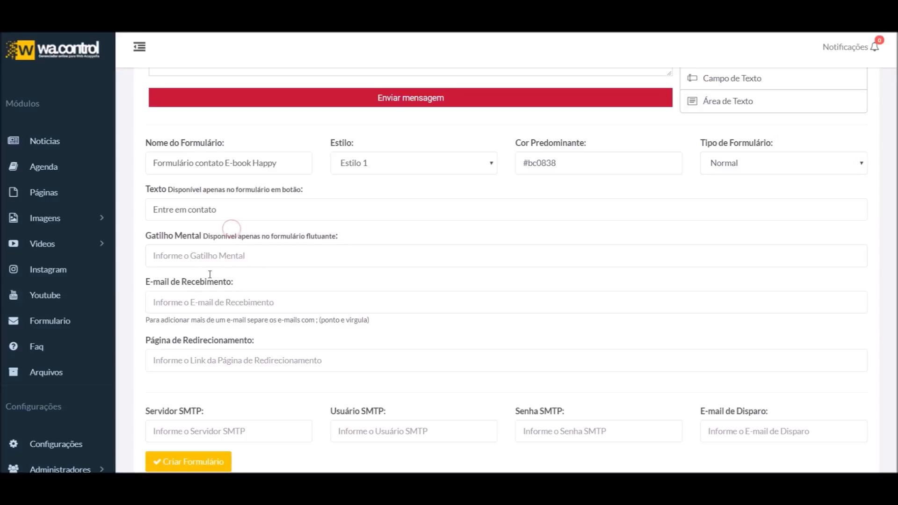
Fill E-mail de Recebimento from the saved receiving-address suggestions
click(211, 300)
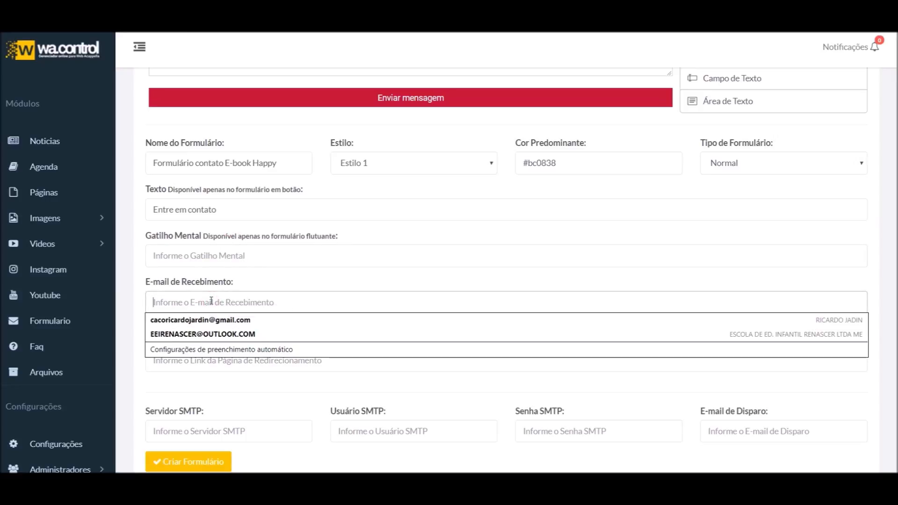
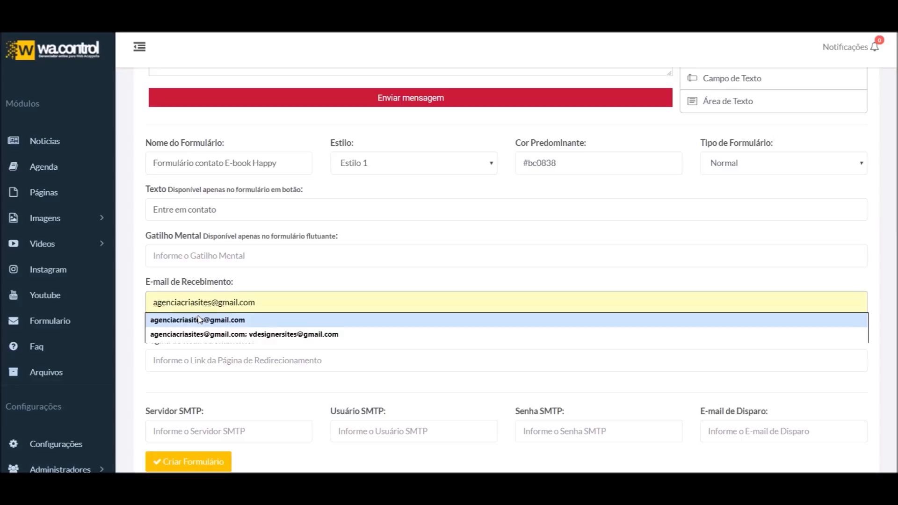
click(198, 320)
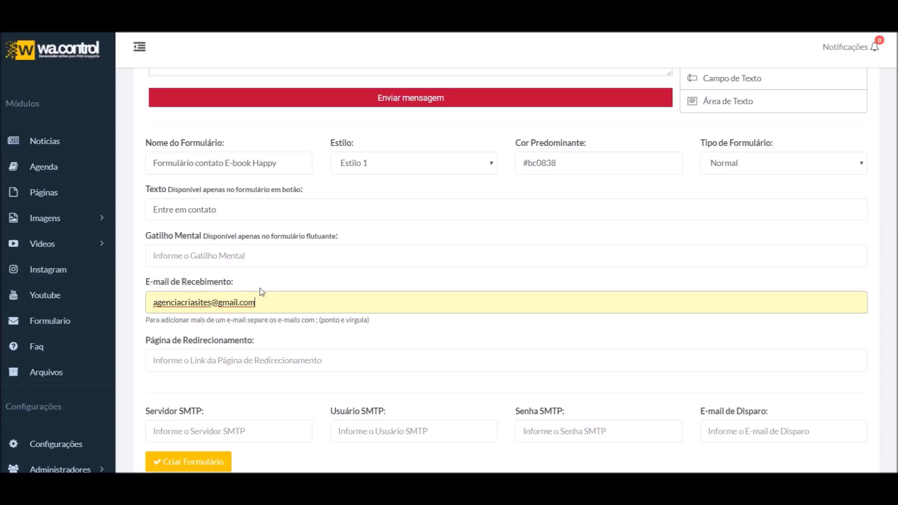
click(261, 292)
key(Down)
key(Return)
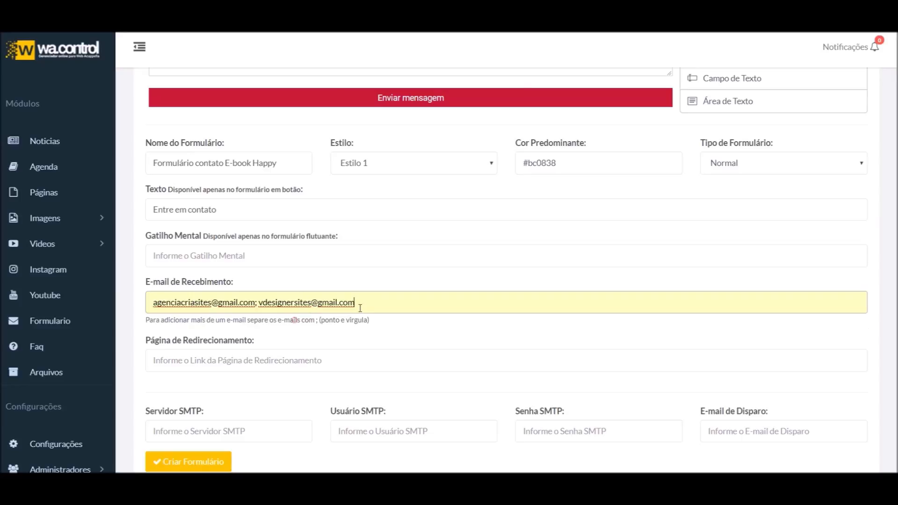
text(;)
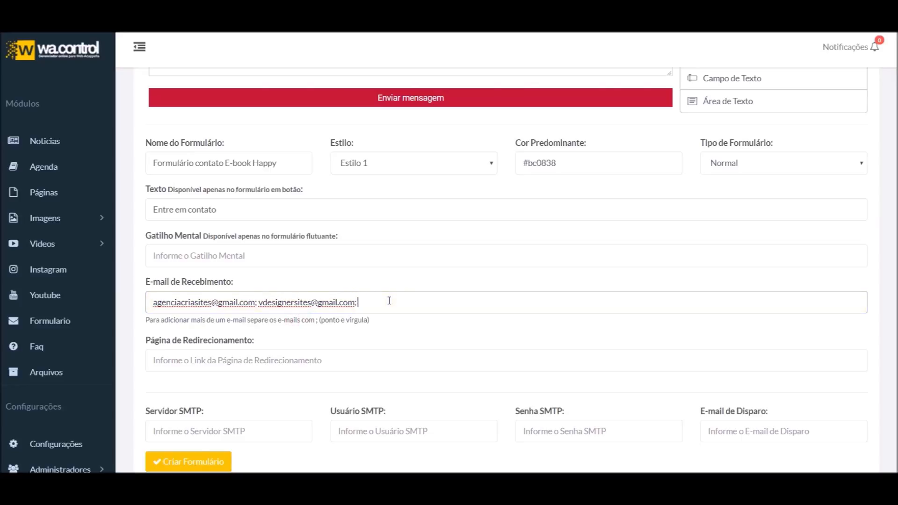
key(BackSpace)
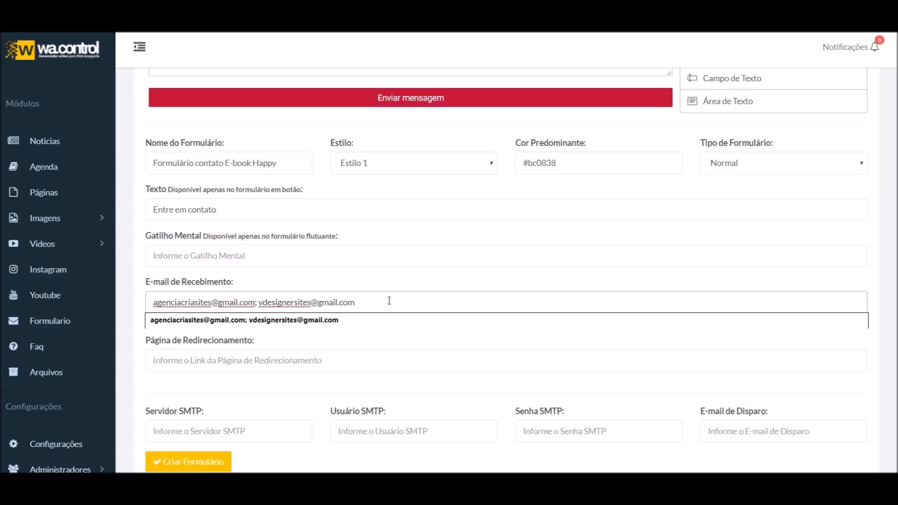
click(256, 321)
click(273, 280)
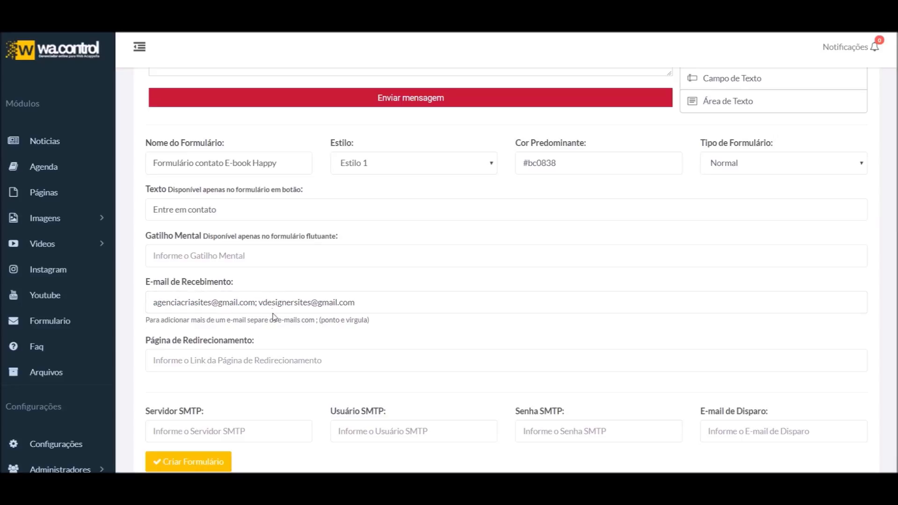
Delete the second address so only one receiving e-mail remains
drag(262, 303, 467, 305)
key(BackSpace)
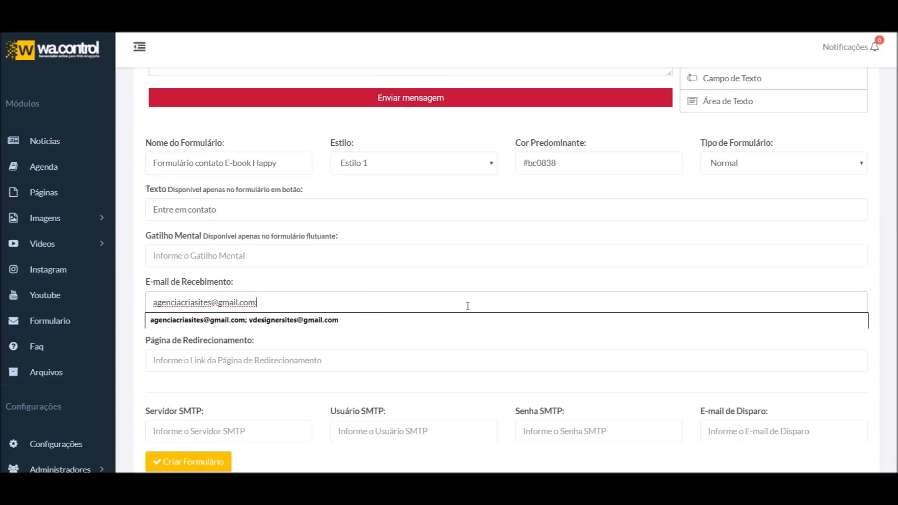
key(BackSpace)
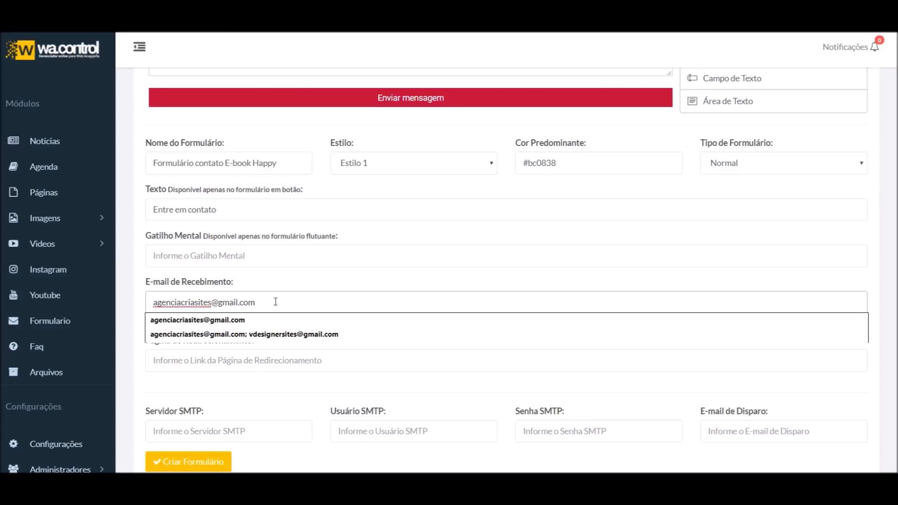
click(286, 367)
click(298, 339)
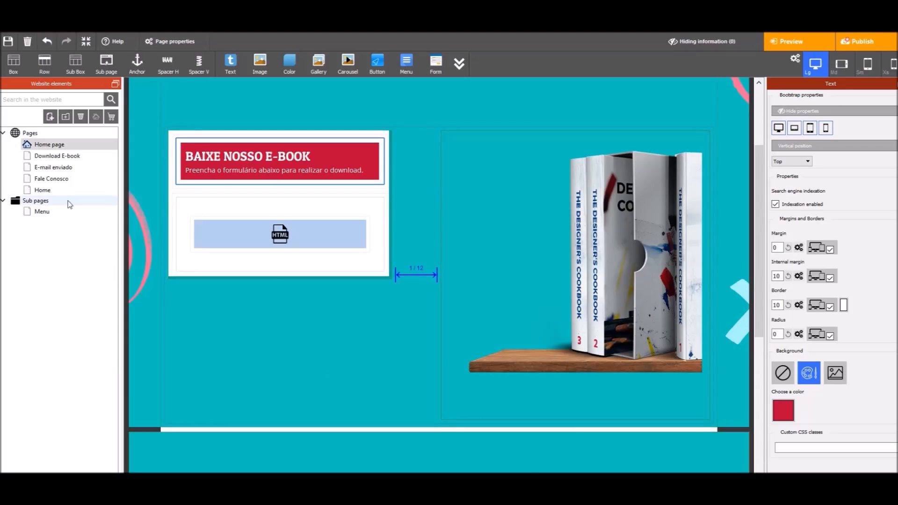
Publish the site from the E-mail enviado page and load the live e-mail-enviado.html in Chrome
click(72, 167)
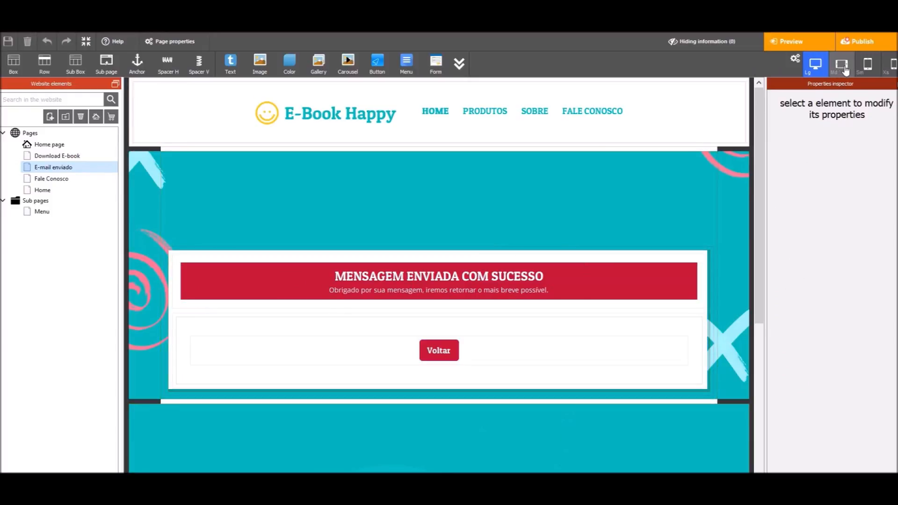
click(861, 43)
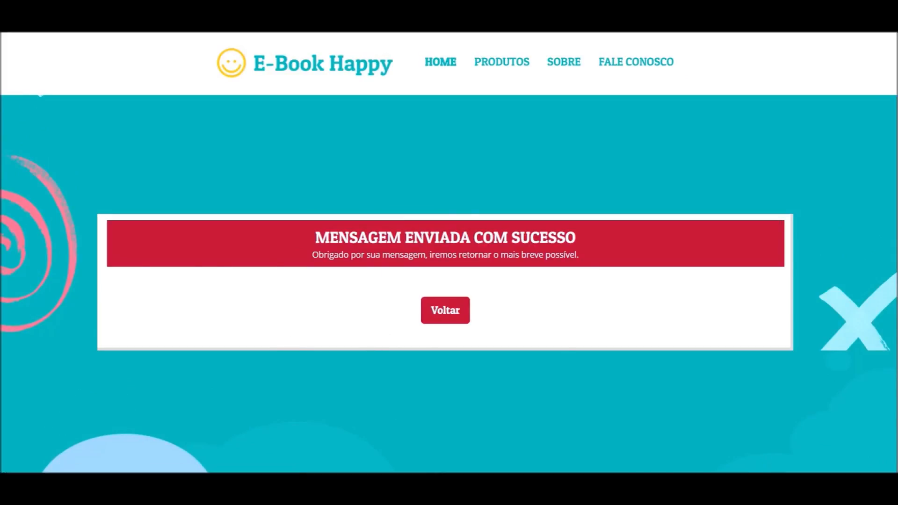
mouse_move(591, 495)
key(BackSpace)
key(BackSpace)
key(Return)
Set Página de Redirecionamento to the e-mail-enviado.html confirmation page URL
click(298, 23)
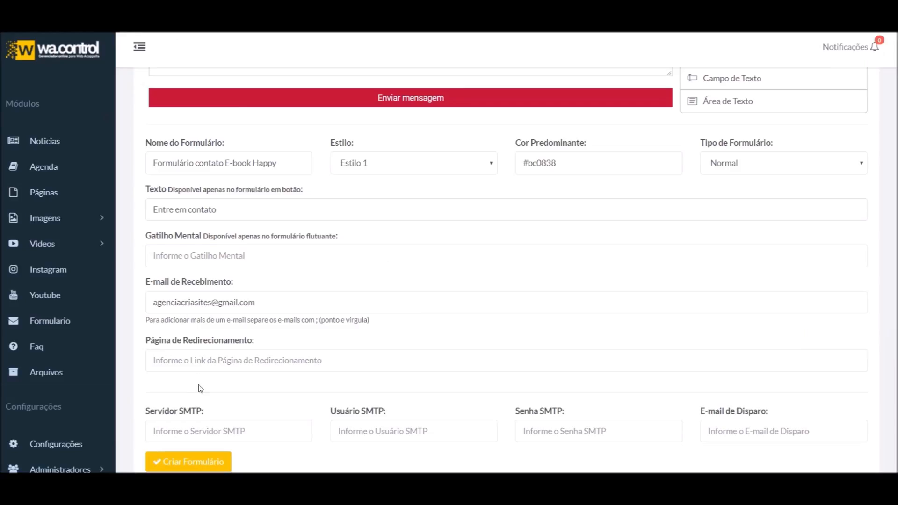
click(206, 360)
key(Down)
key(Return)
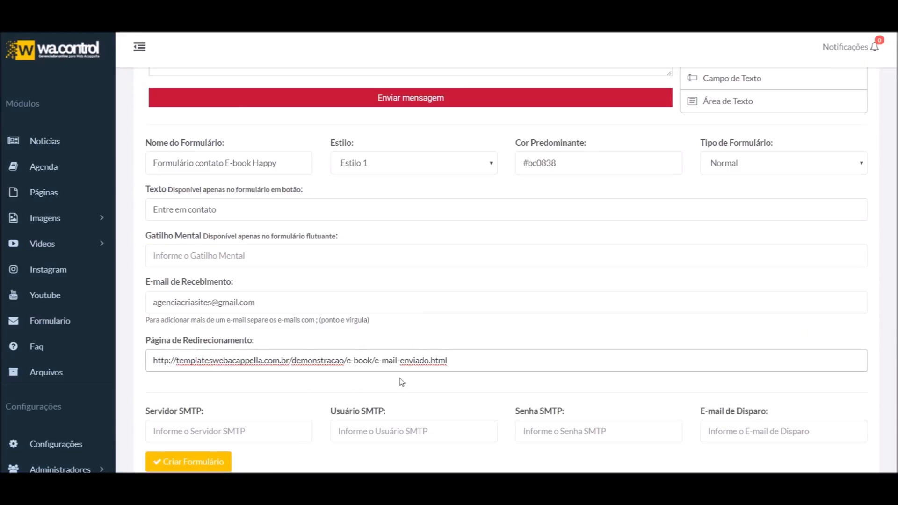
Create the Formulário contato E-book Happy form with Criar Formulário
scroll(359, 377, down, 1)
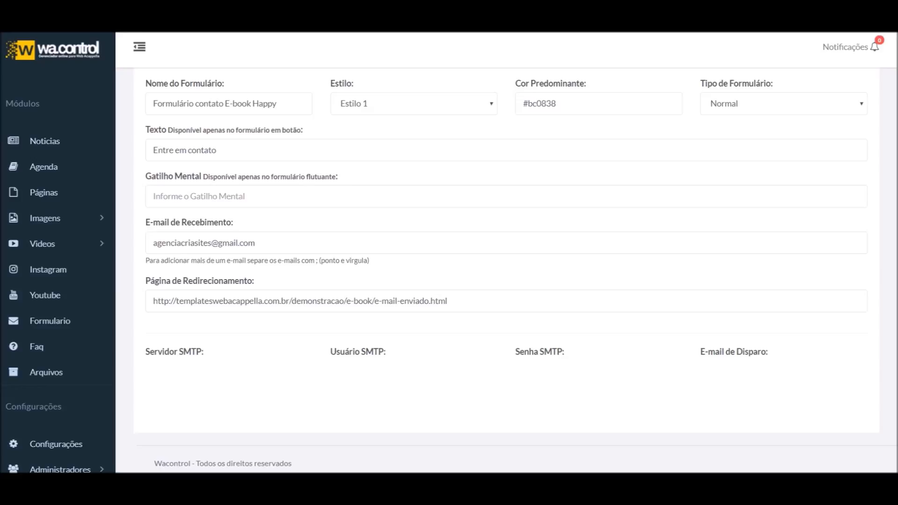
scroll(361, 291, up, 6)
scroll(416, 308, down, 6)
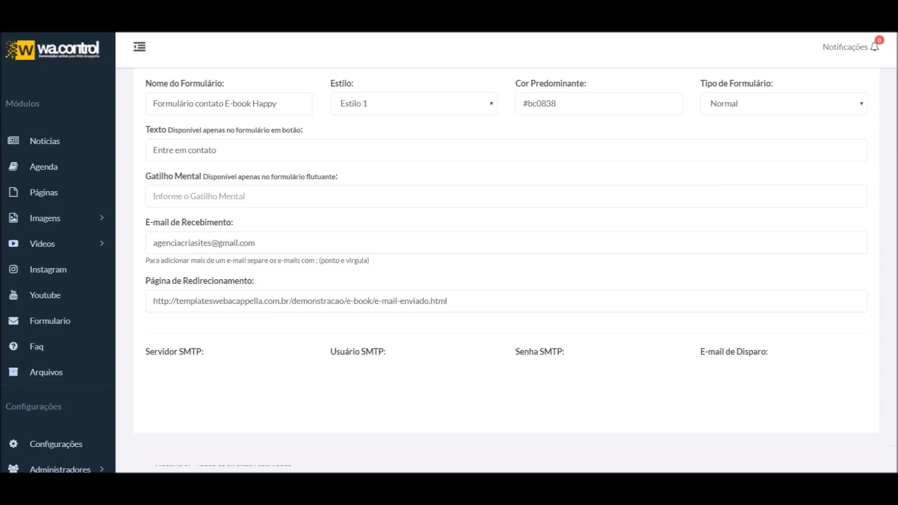
scroll(323, 280, up, 5)
scroll(324, 280, down, 5)
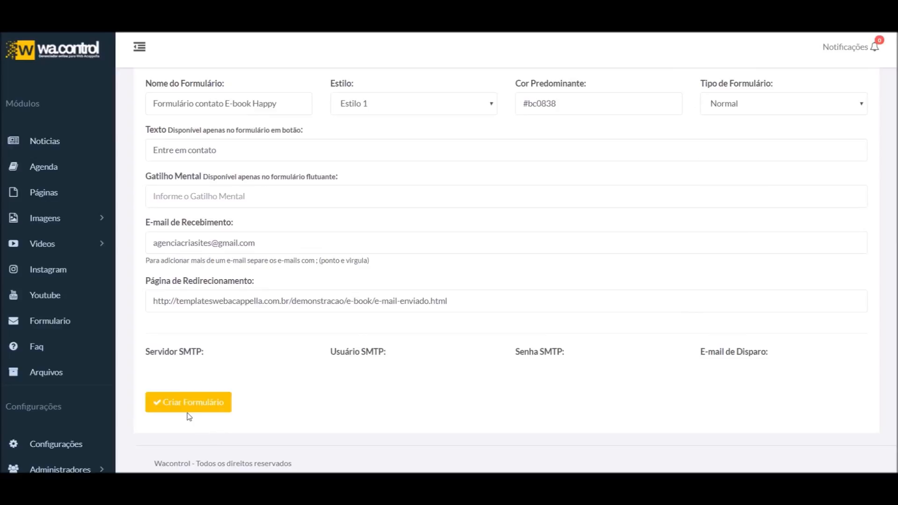
click(196, 403)
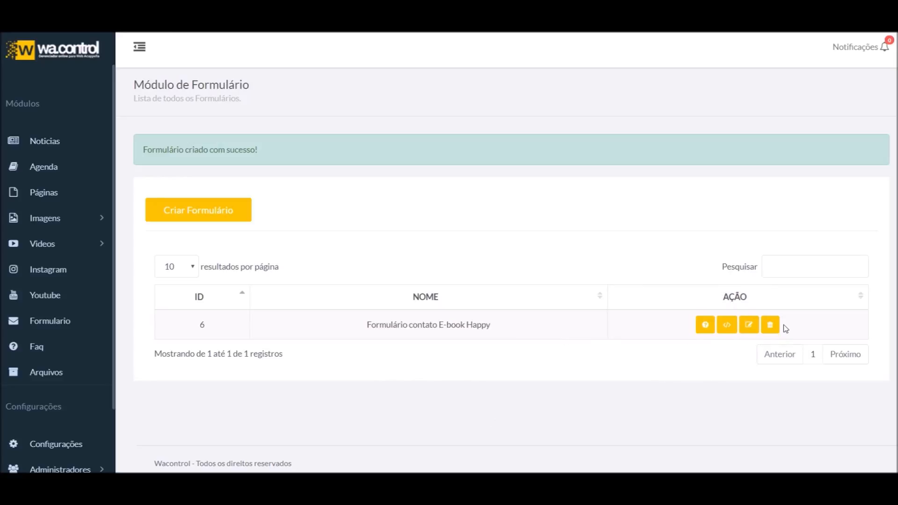
Check the new form's leads page twice, confirming it has no leads yet
click(700, 328)
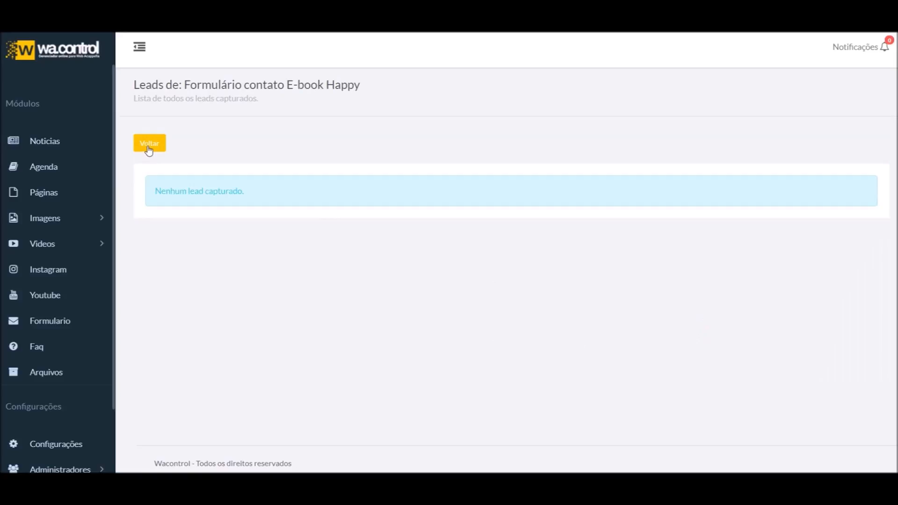
click(148, 144)
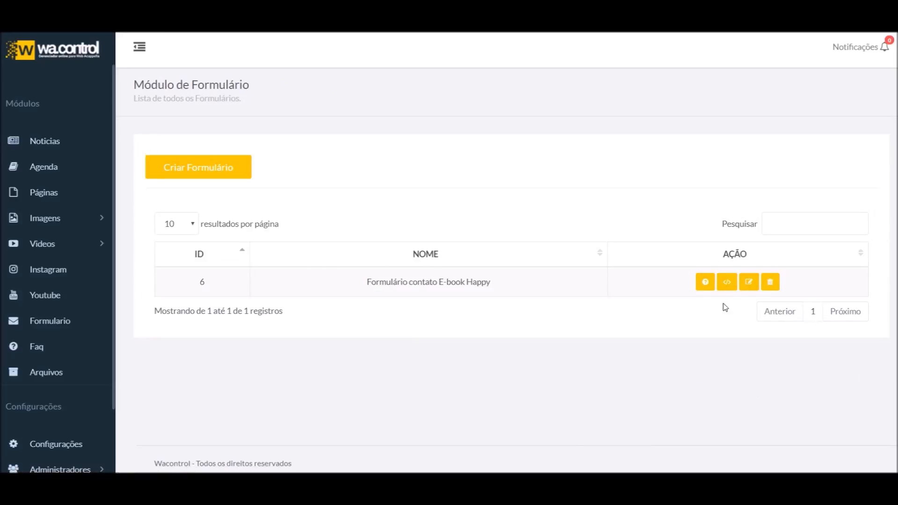
click(703, 282)
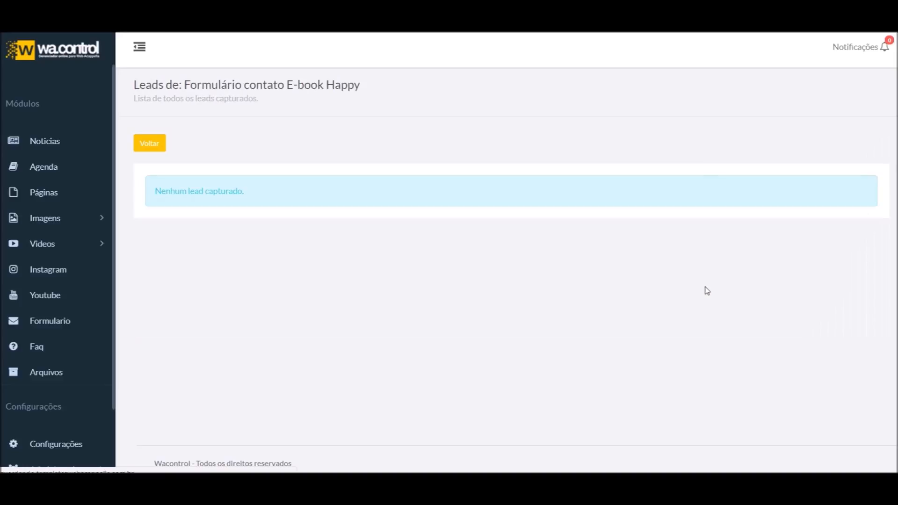
click(150, 146)
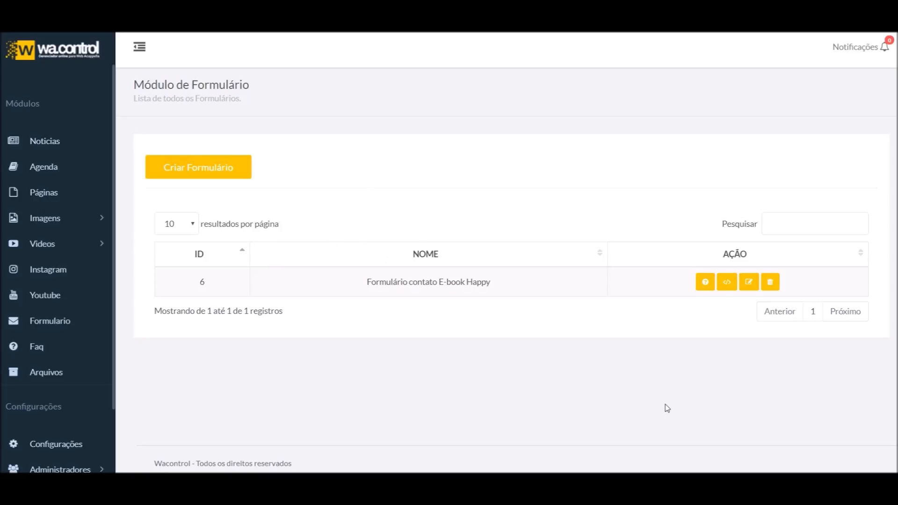
Bring up form 6's embed code and select the Código do Rodapé footer script
click(727, 282)
click(703, 280)
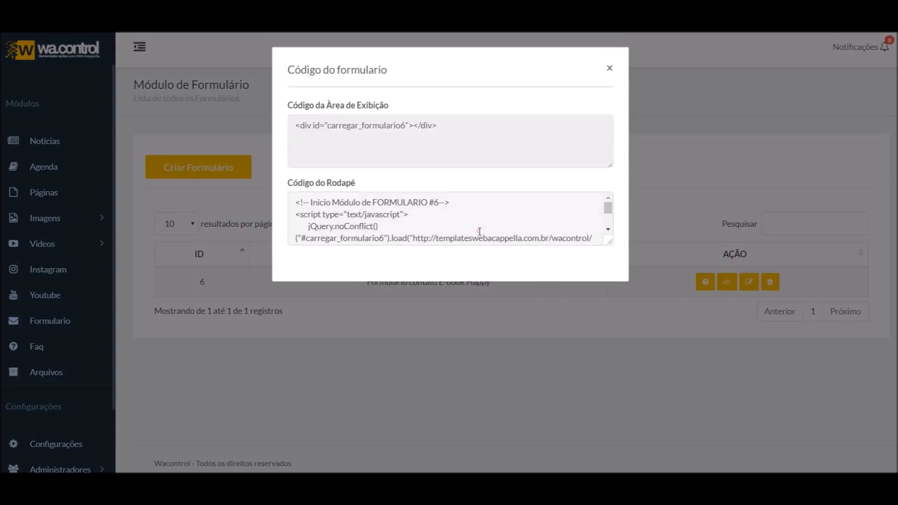
click(480, 230)
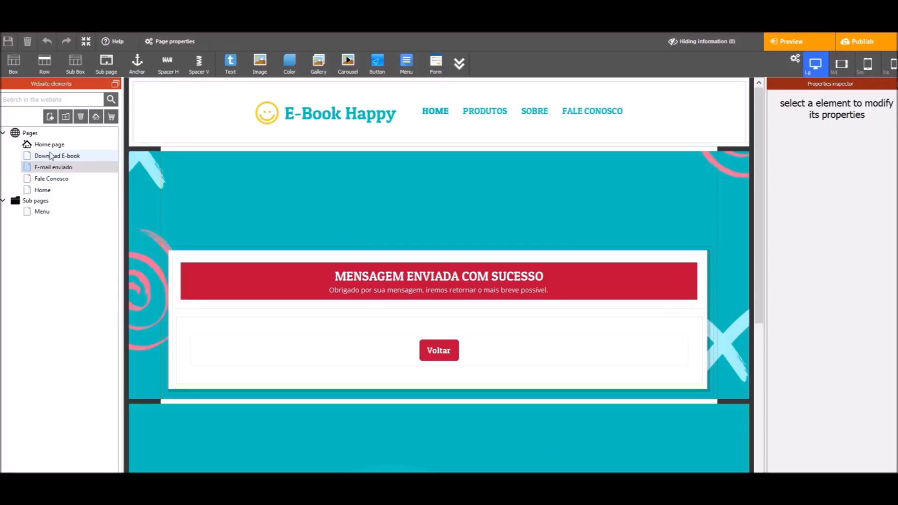
Show the Fale Conosco page with its contact details and map, dismissing the Google Maps error
click(55, 191)
scroll(305, 180, down, 6)
scroll(304, 181, up, 4)
click(58, 180)
scroll(435, 321, down, 3)
scroll(435, 321, up, 3)
scroll(570, 303, down, 3)
scroll(569, 303, up, 5)
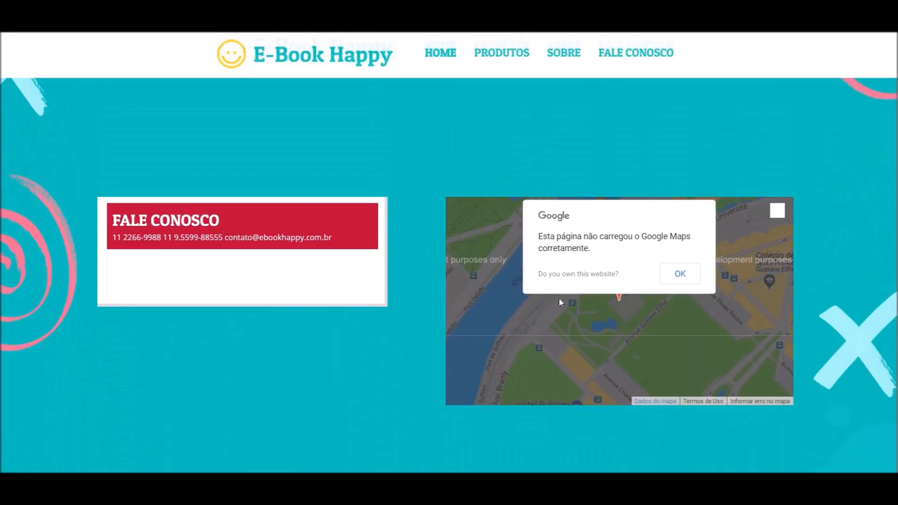
click(677, 273)
scroll(381, 274, down, 5)
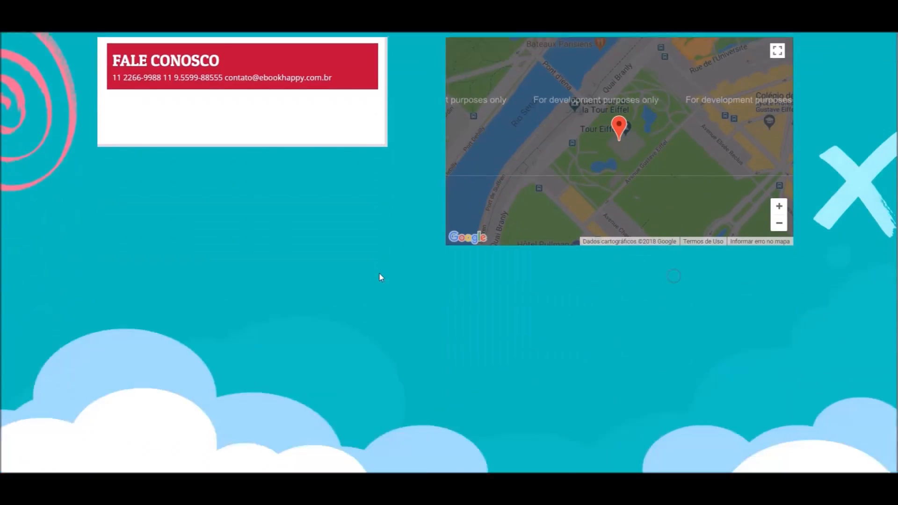
scroll(512, 305, up, 6)
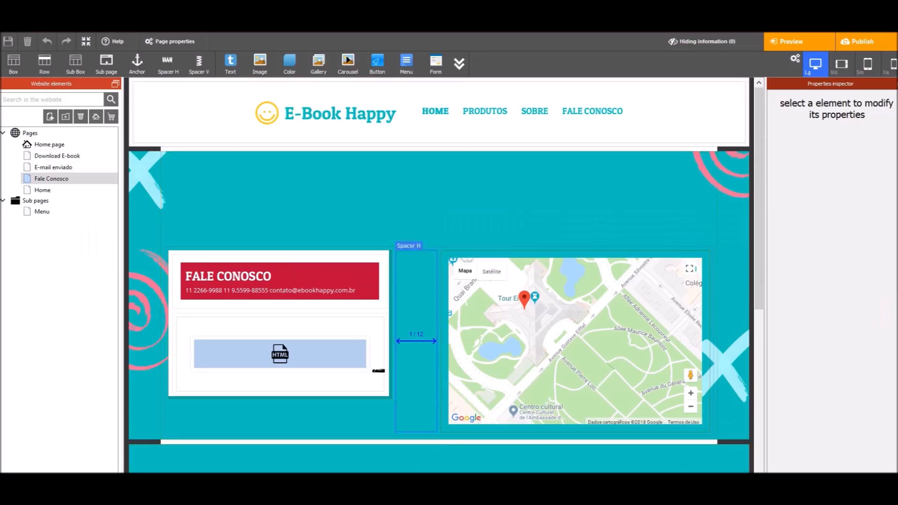
Paste the FORMULARIO #6 footer script into Fale Conosco's HTML custom code at the page end, and save
click(166, 45)
scroll(385, 293, down, 6)
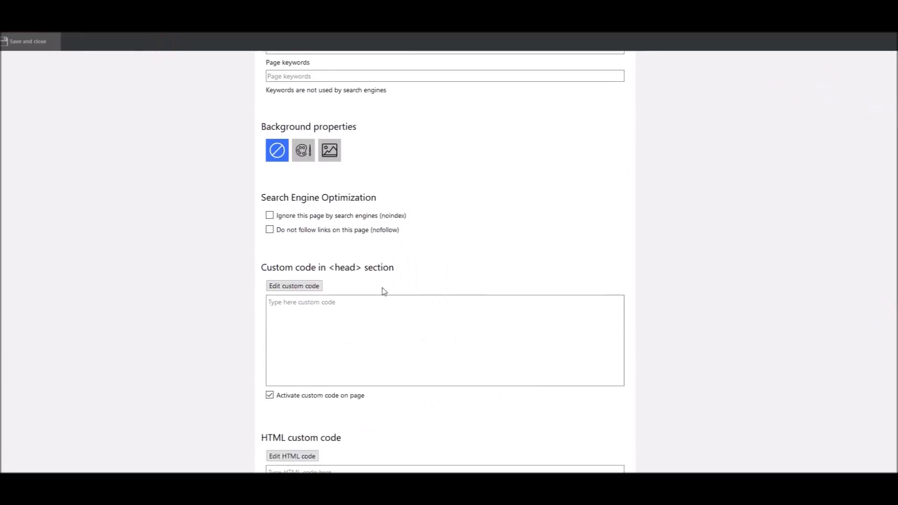
click(389, 359)
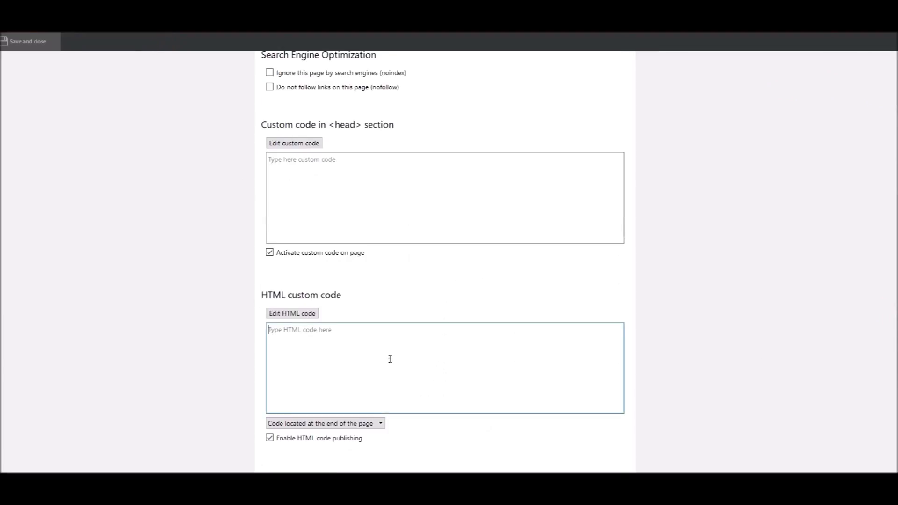
text(<!-- Inicio Módulo de FORMULARIO #6--> <script type="text/javascript"> 	jQuery.noConflict()("#carregar_formulario6").load("http://templateswebacappella.com.br/wacontrol/modulos/formulario/carregar-formulario.php?id=6"); </script> <!-- Fim Módulo de FORMULARIO #6-->)
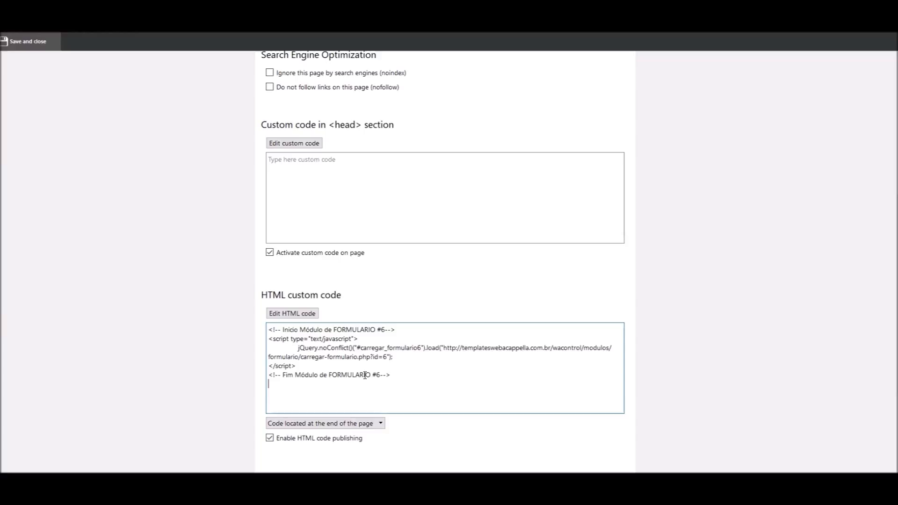
click(358, 423)
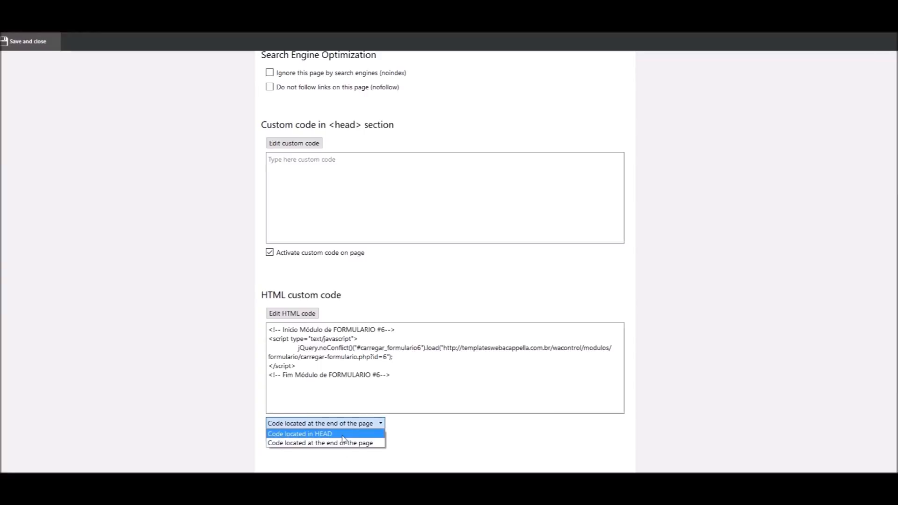
click(318, 444)
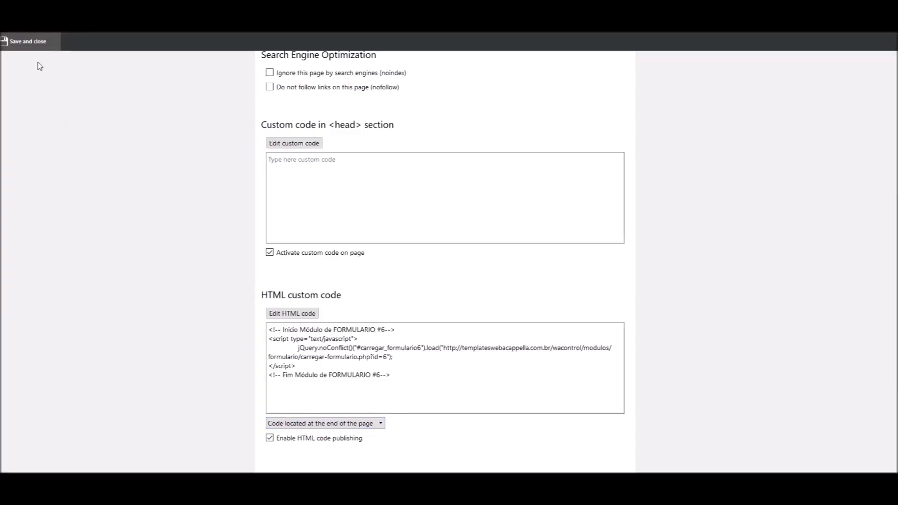
click(32, 46)
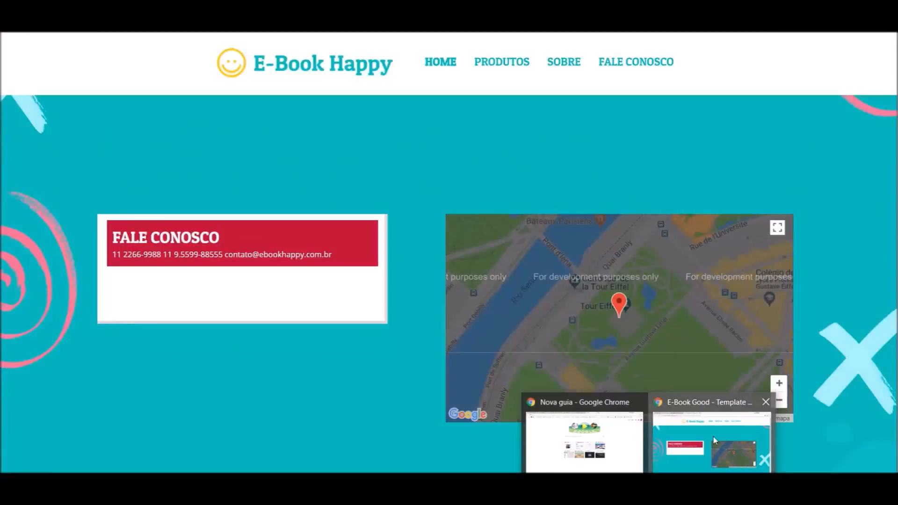
Put form 6's display-area div into the Fale Conosco HTML block and publish the site
click(713, 436)
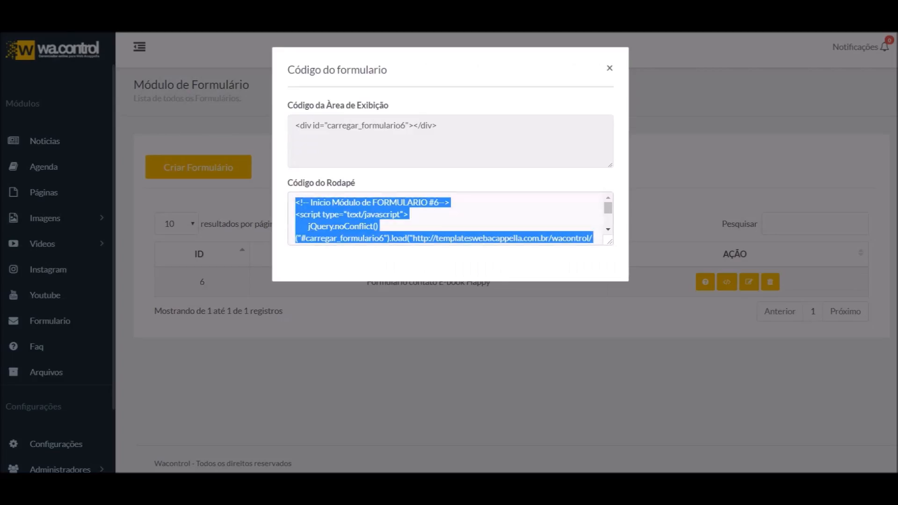
click(331, 143)
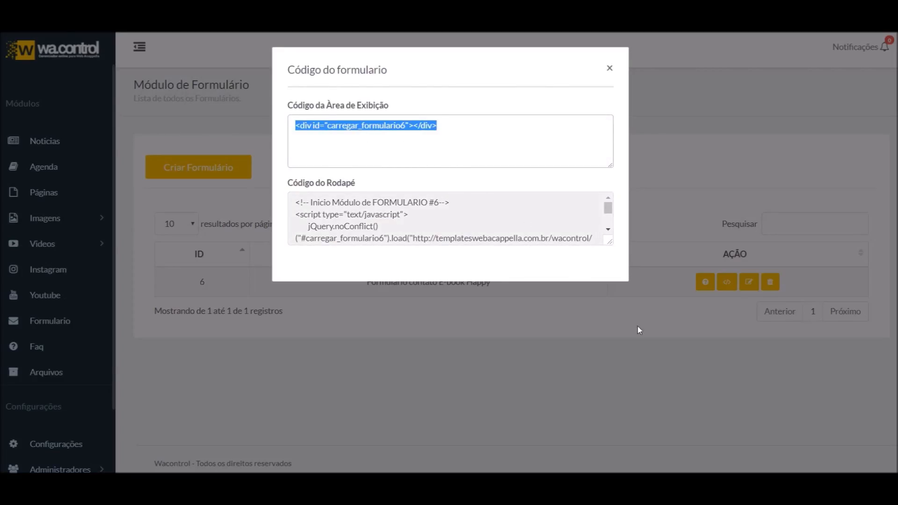
key(alt+Tab)
click(252, 350)
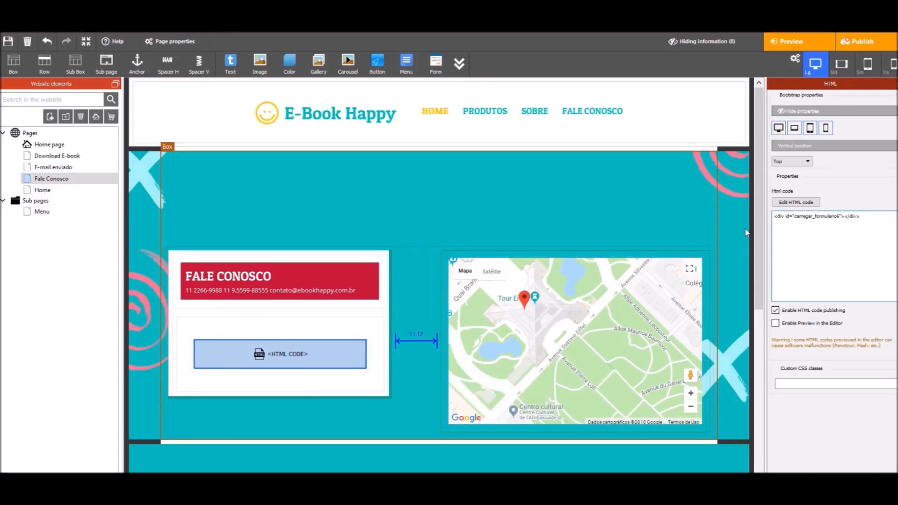
click(864, 41)
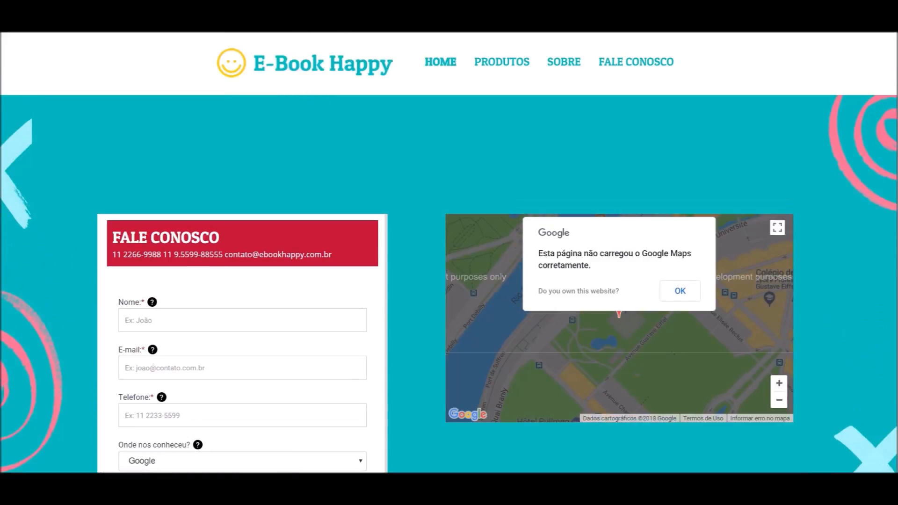
Reload contato.html without the cache parameter and scroll down to the embedded contact form
click(375, 23)
key(BackSpace)
key(BackSpace)
key(BackSpace)
key(BackSpace)
key(BackSpace)
key(BackSpace)
key(BackSpace)
key(BackSpace)
key(BackSpace)
key(BackSpace)
key(BackSpace)
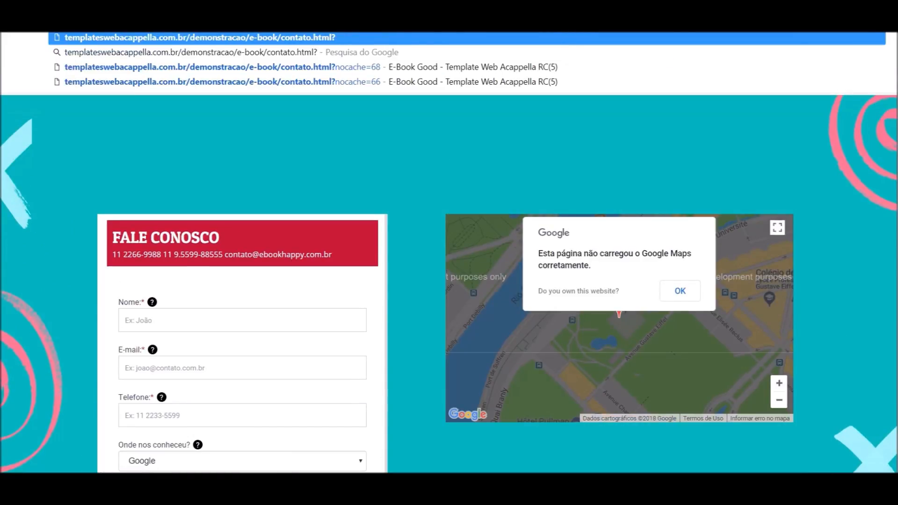
key(Return)
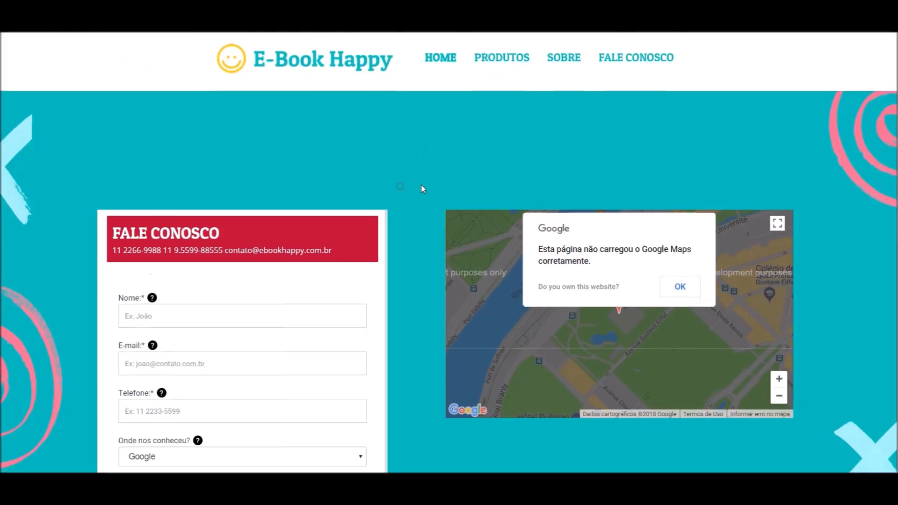
scroll(438, 235, down, 3)
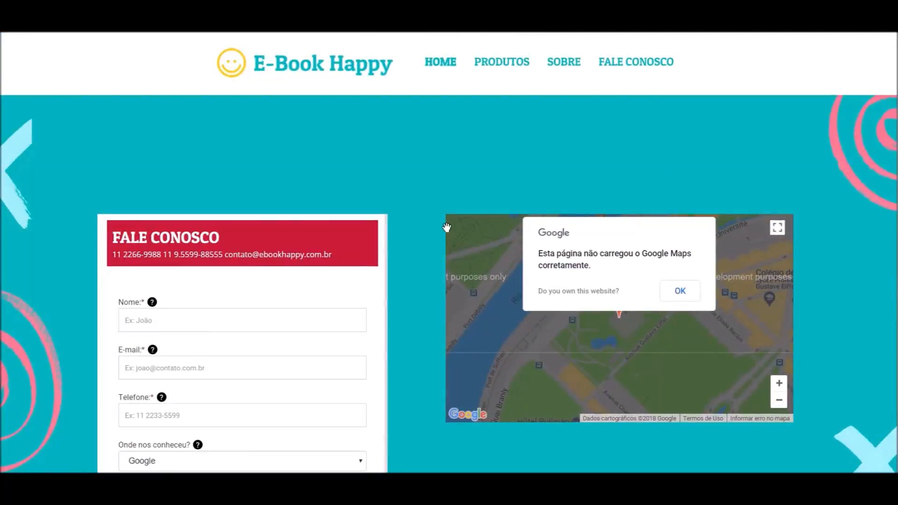
scroll(136, 234, down, 4)
scroll(144, 279, up, 4)
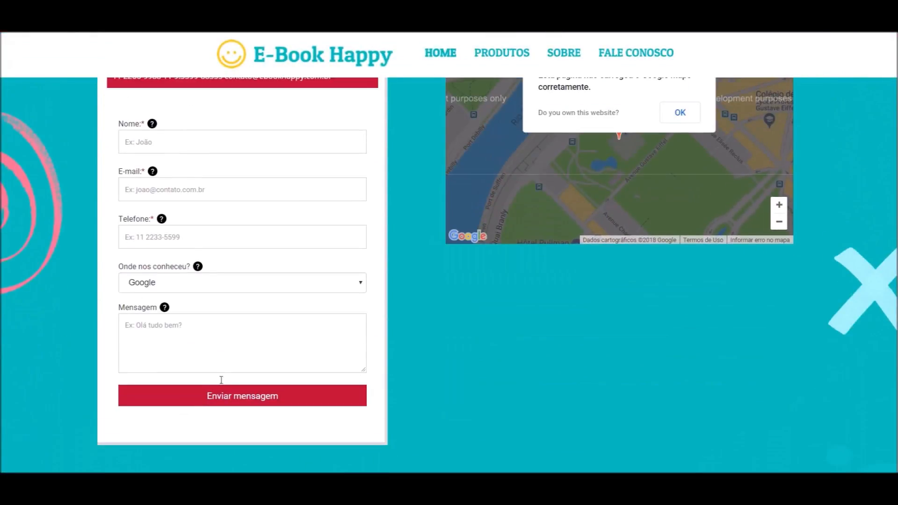
scroll(144, 124, down, 2)
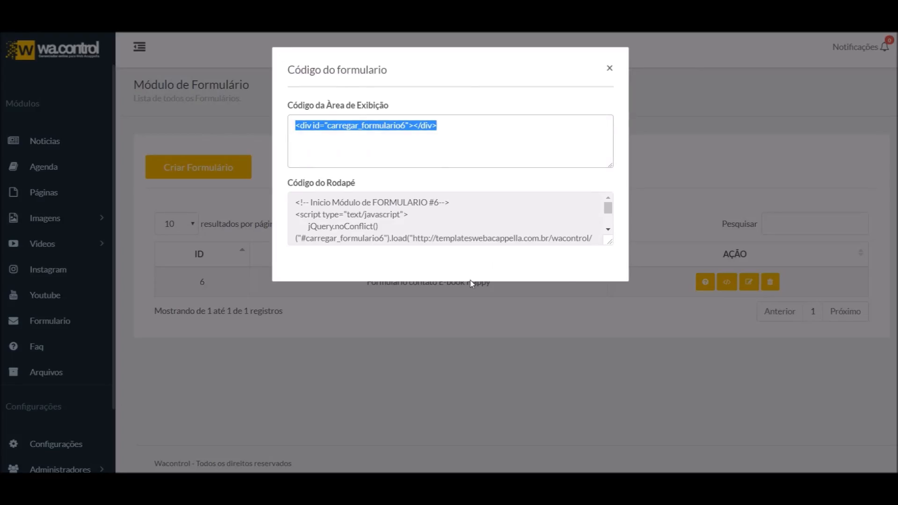
click(609, 69)
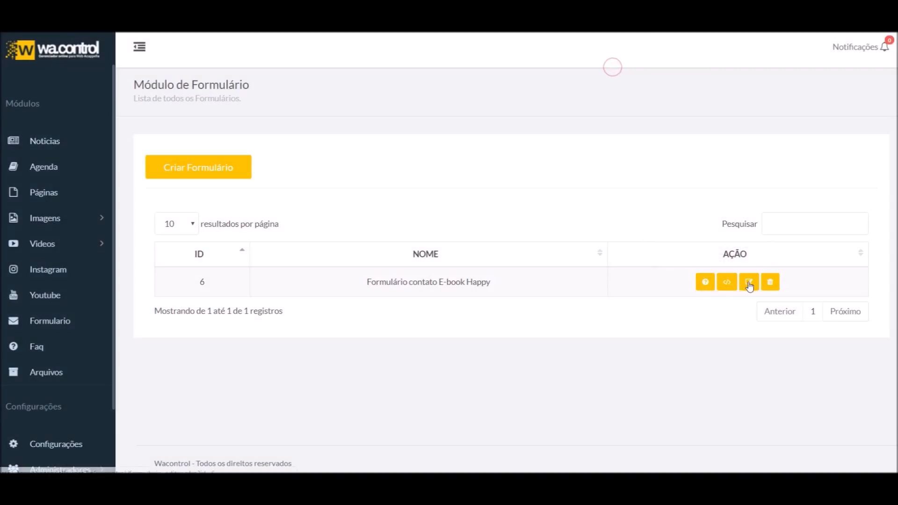
click(751, 287)
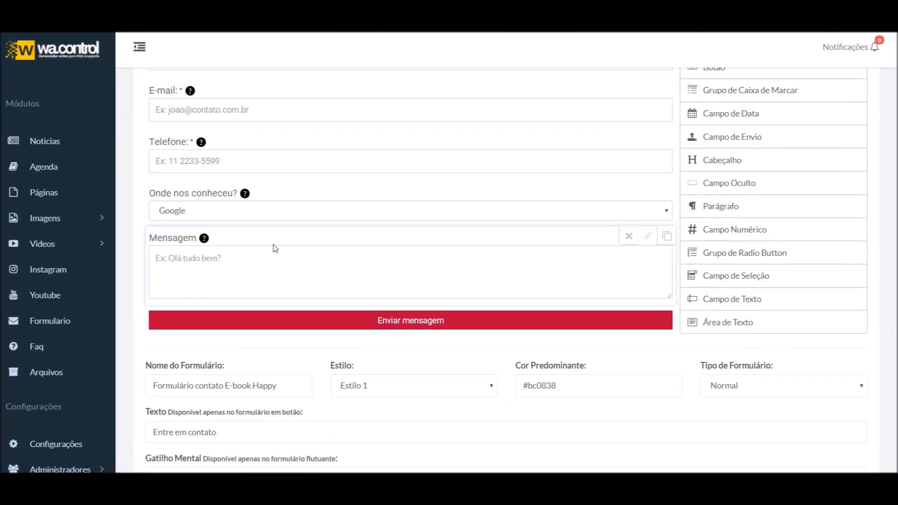
scroll(290, 230, up, 2)
scroll(248, 273, down, 2)
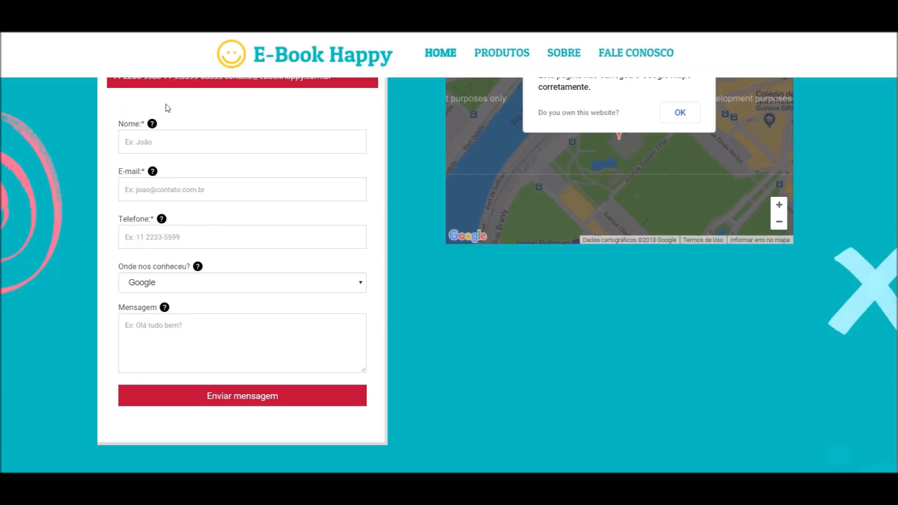
Try the name, e-mail and phone fields and the 'Onde nos conheceu?' options, leaving Google selected
click(143, 138)
click(160, 189)
click(182, 236)
click(176, 283)
click(179, 338)
scroll(490, 316, up, 3)
scroll(433, 311, down, 4)
scroll(423, 315, up, 4)
scroll(265, 288, down, 3)
scroll(265, 288, up, 2)
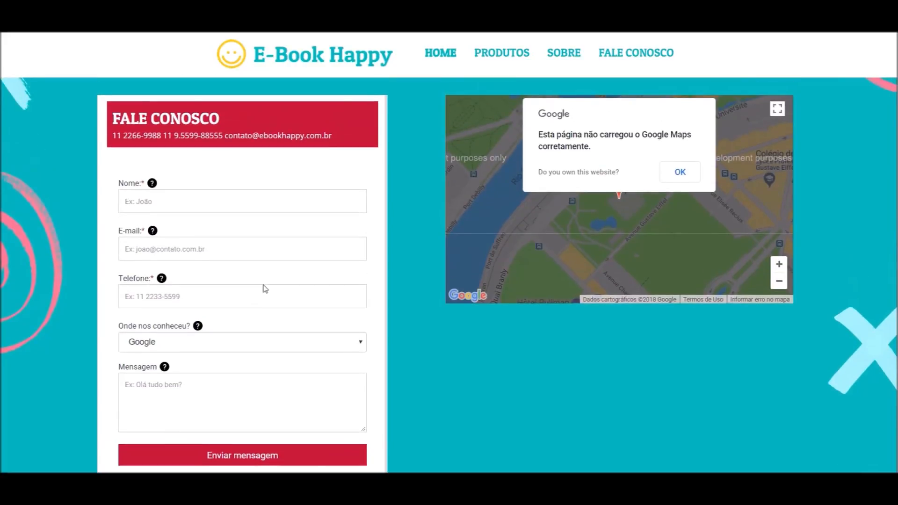
Fill the Nome, E-mail and Telefone fields with the tester's saved contact details
click(176, 206)
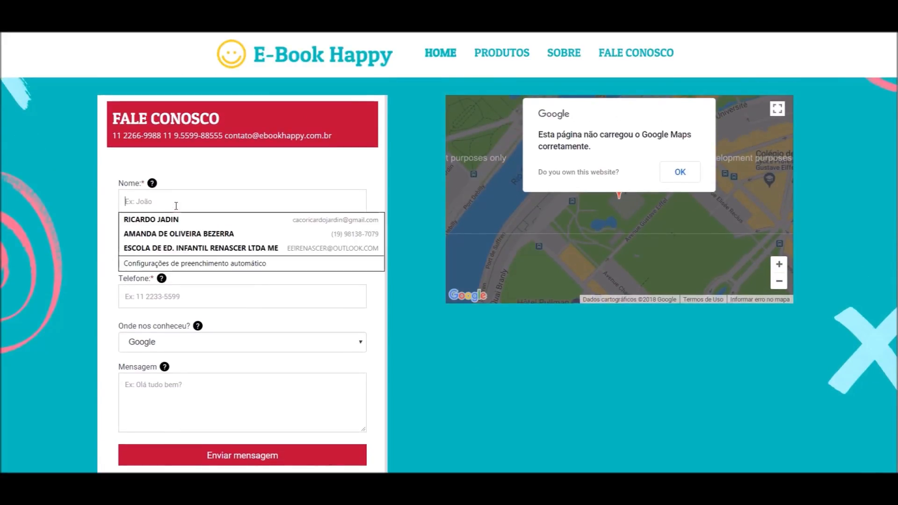
text(V)
click(196, 220)
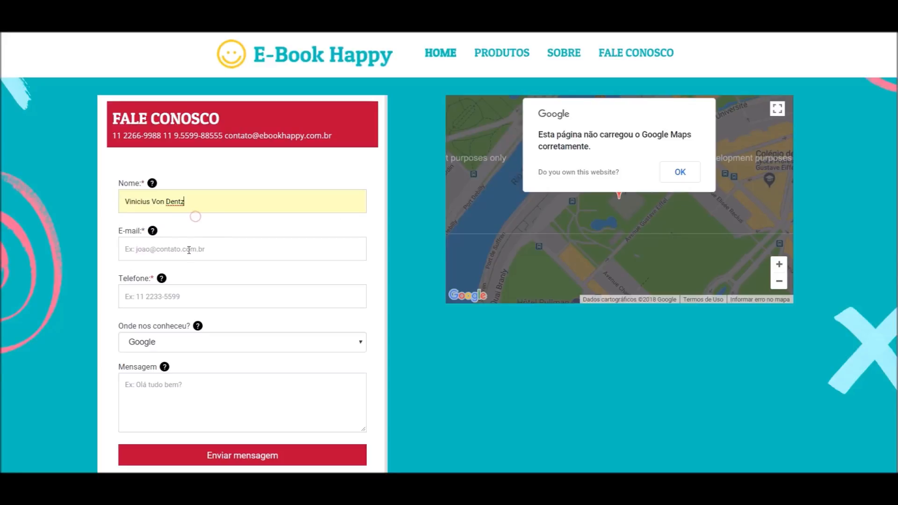
click(189, 250)
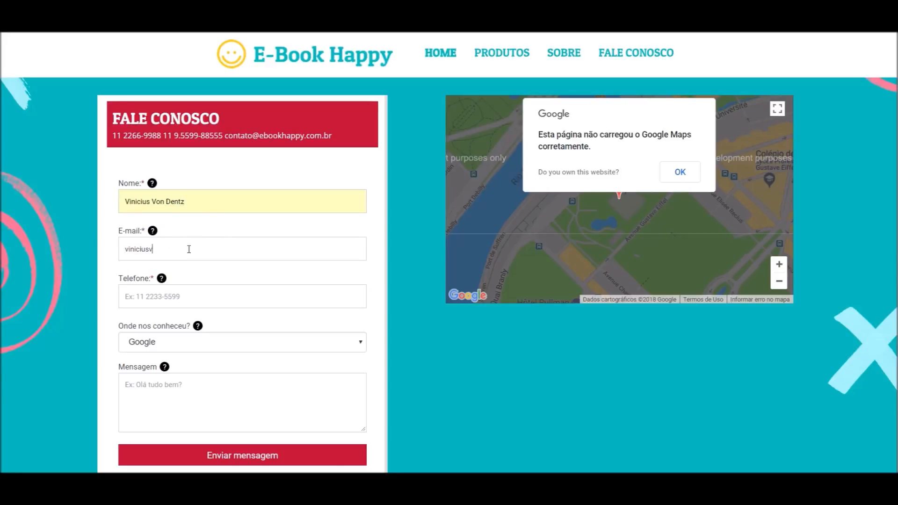
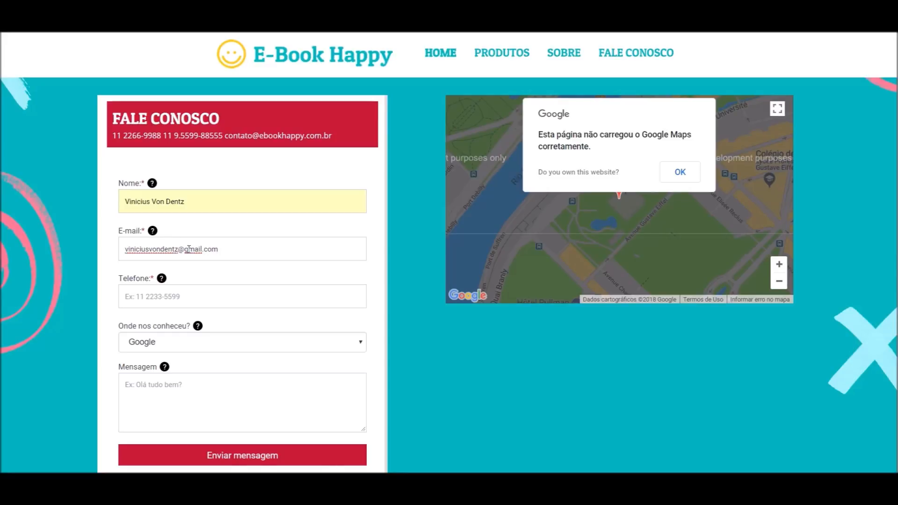
click(192, 308)
click(225, 315)
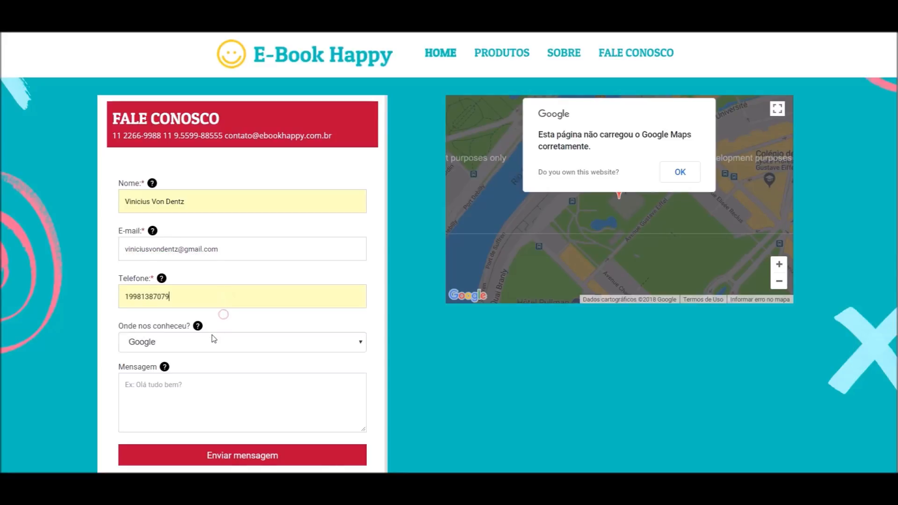
Keep Google as the source, write the message 'Olá' and send the form
click(211, 345)
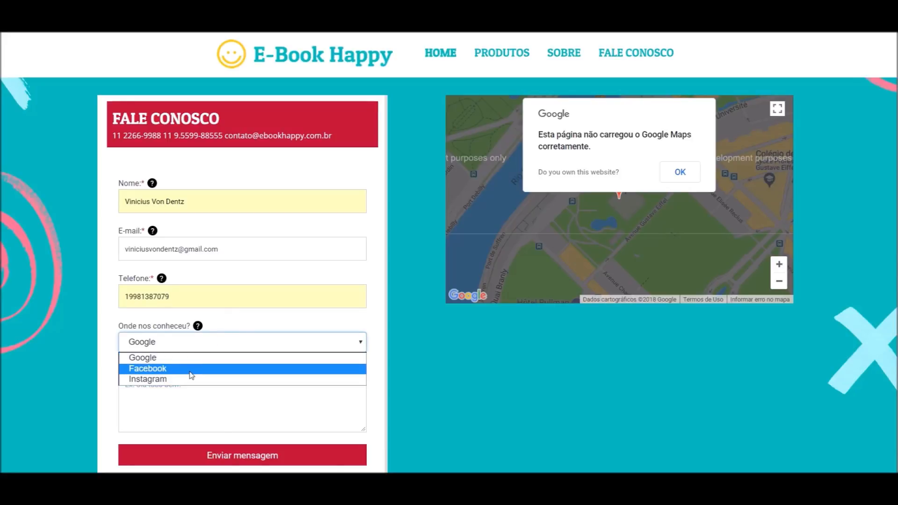
click(189, 358)
click(181, 381)
text(Olá)
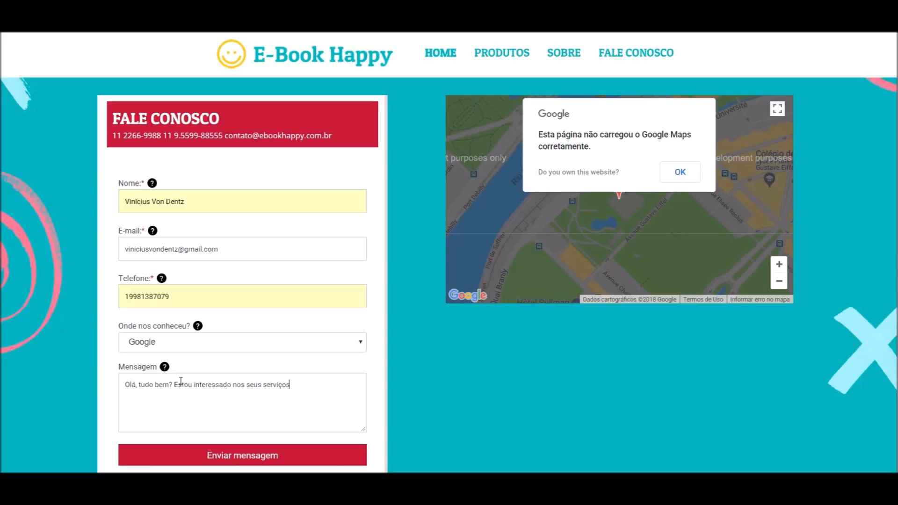
scroll(253, 287, down, 3)
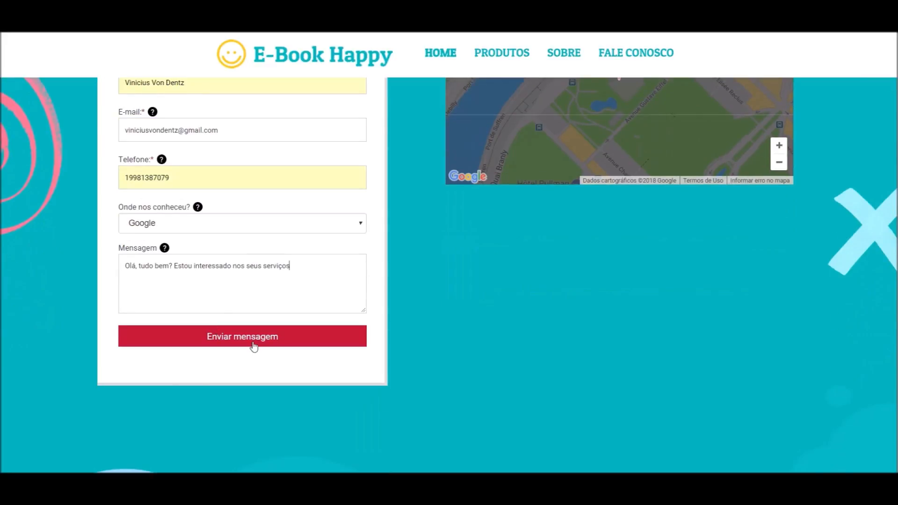
click(254, 340)
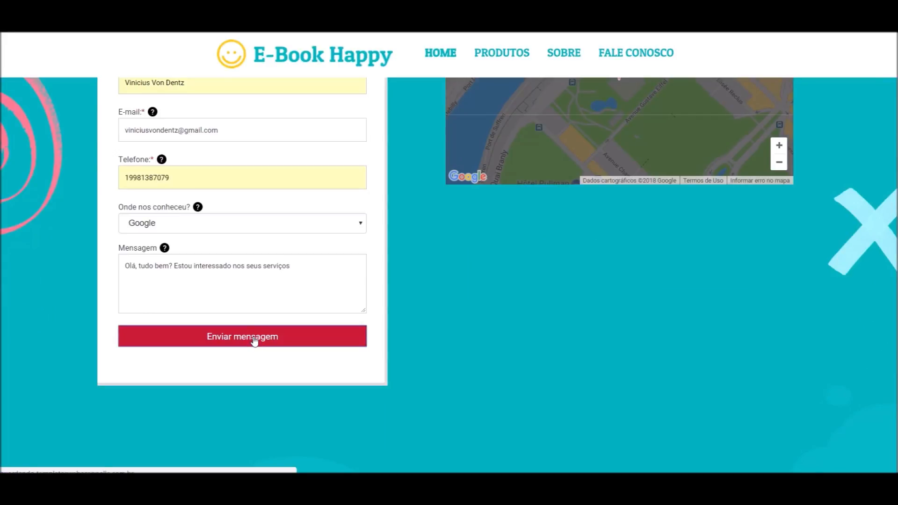
scroll(256, 342, down, 2)
scroll(256, 342, up, 2)
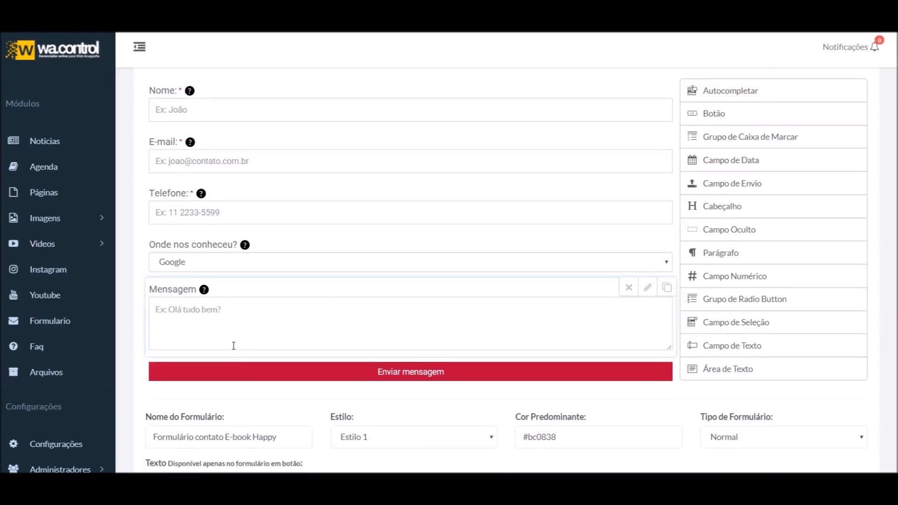
Scroll the WaControl form list to find Formulário contato E-book Happy
scroll(251, 402, down, 5)
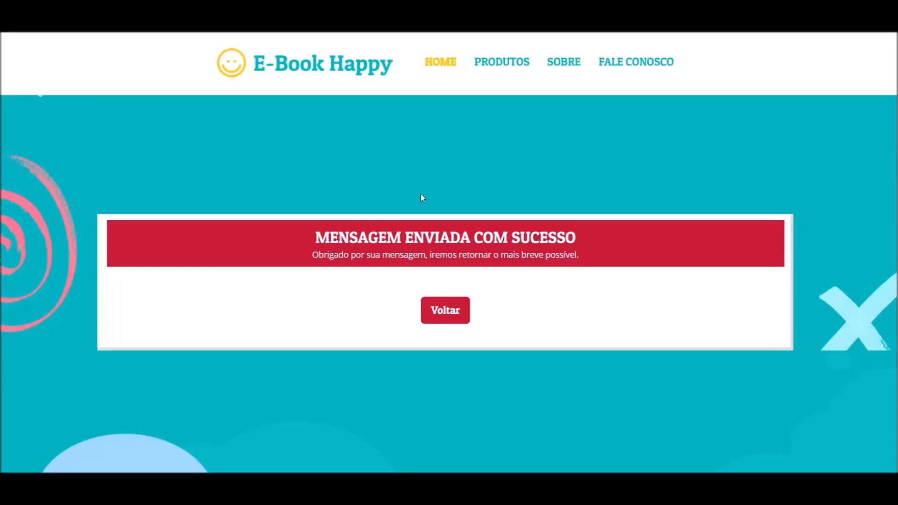
scroll(451, 381, down, 4)
scroll(455, 379, up, 4)
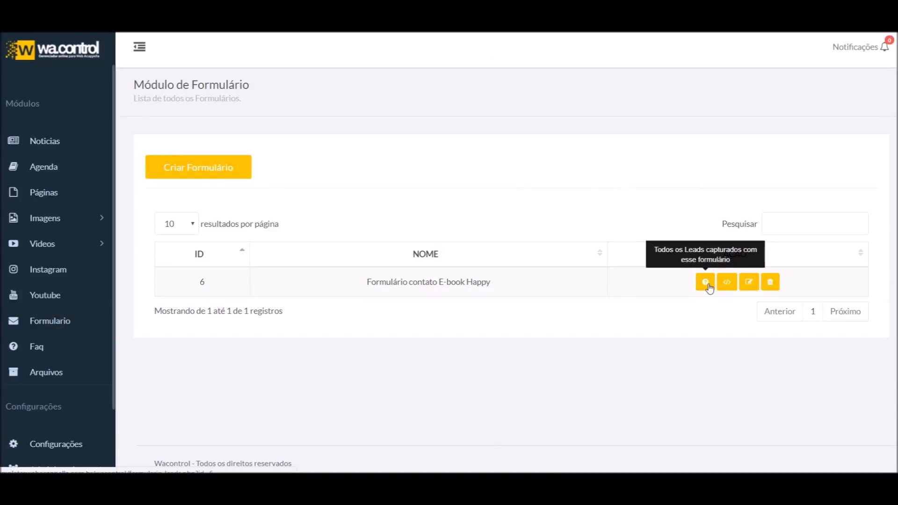
Show form 6's leads and highlight the test lead's name, e-mail and phone
click(704, 284)
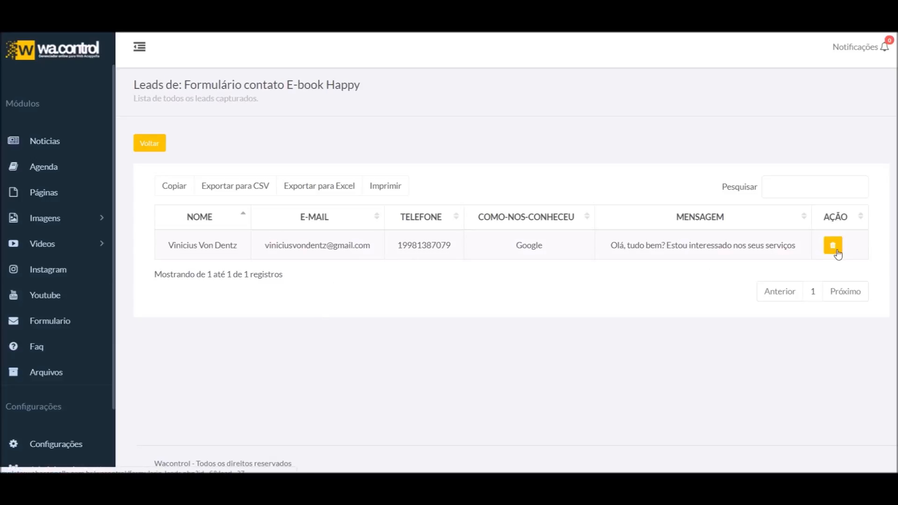
drag(567, 245, 315, 245)
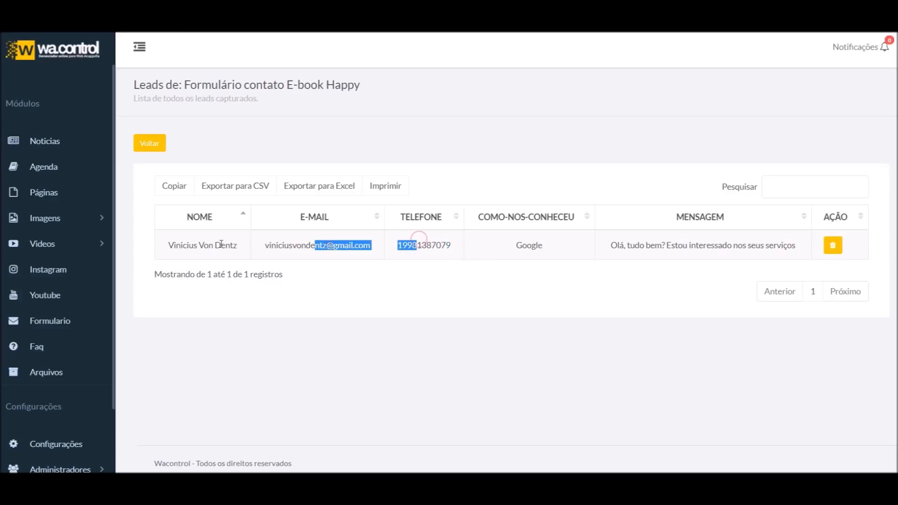
drag(234, 245, 167, 245)
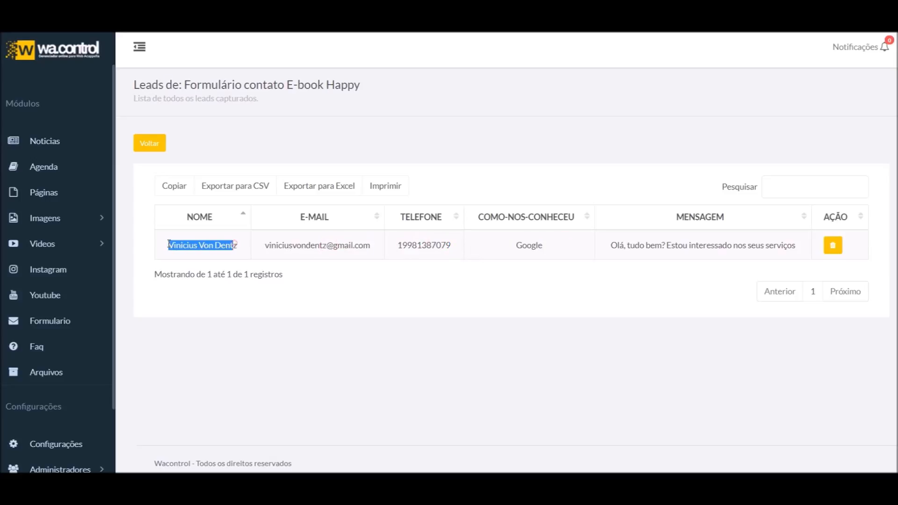
click(655, 255)
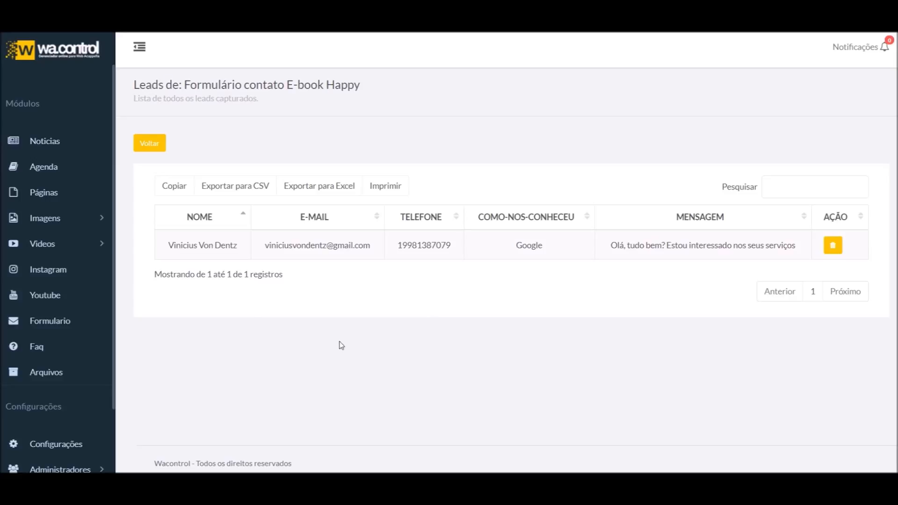
Copy the leads table, export it to Excel, and open Wacontrol (2).xlsx
click(173, 186)
click(342, 187)
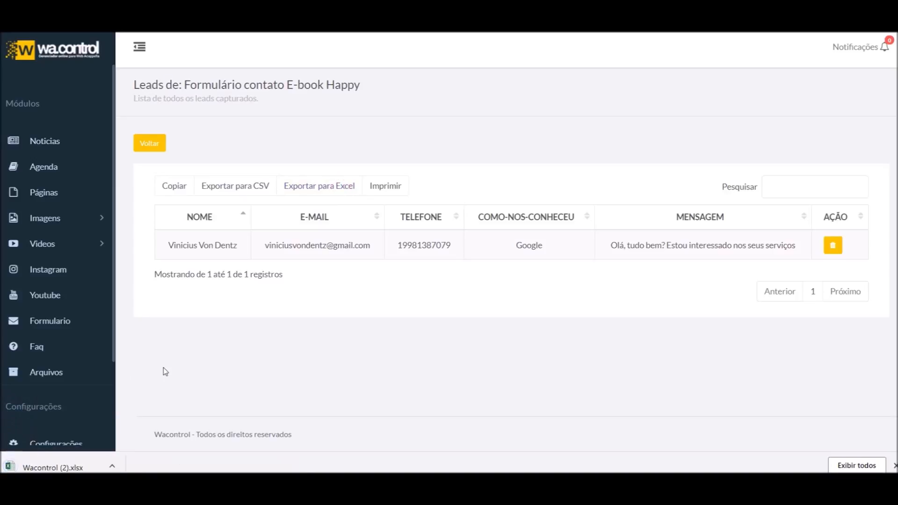
click(53, 468)
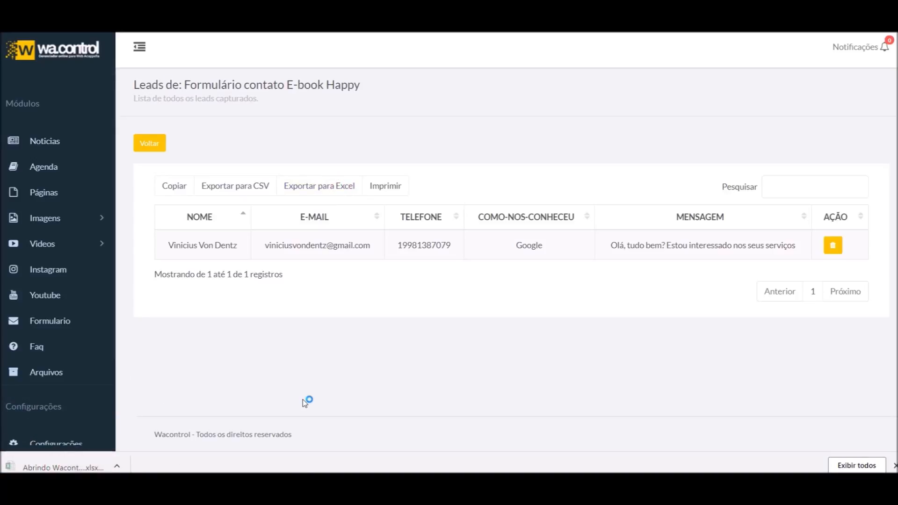
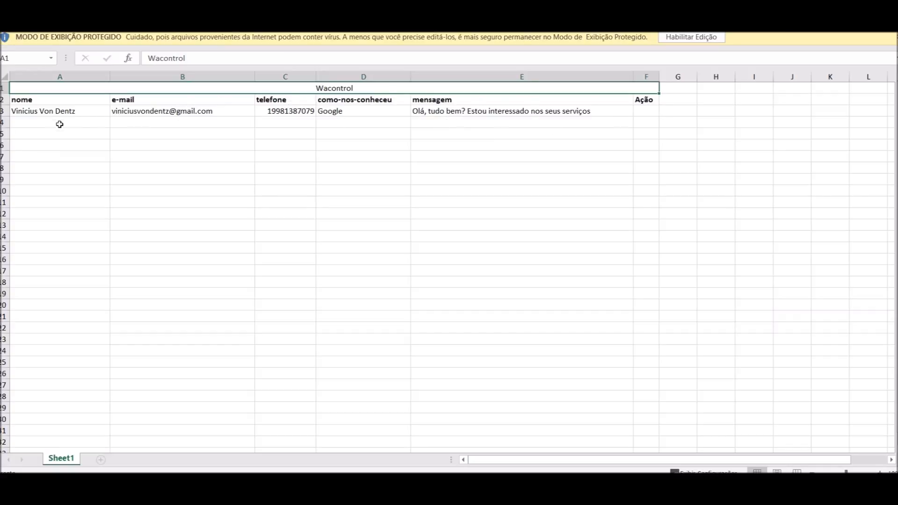
Close the exported leads spreadsheet, print-preview the leads list, then open a new browser tab
key(alt+F4)
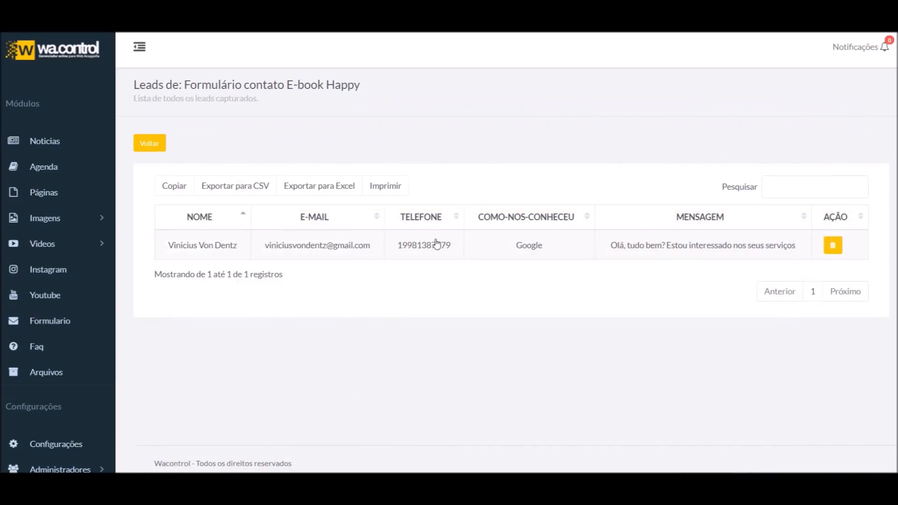
click(397, 188)
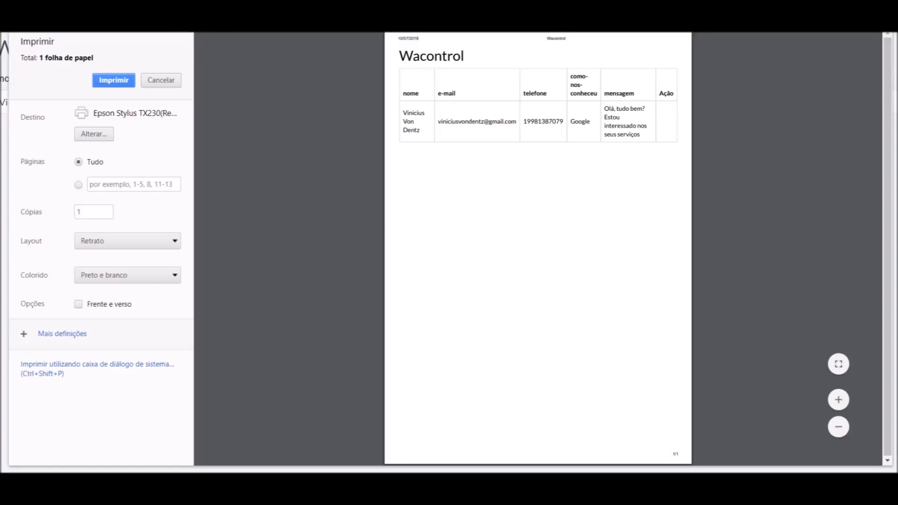
key(Escape)
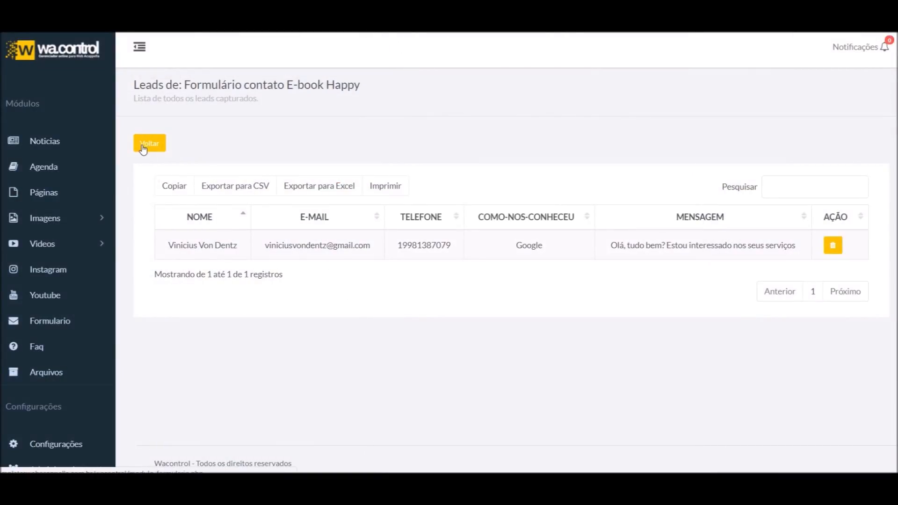
key(ctrl+t)
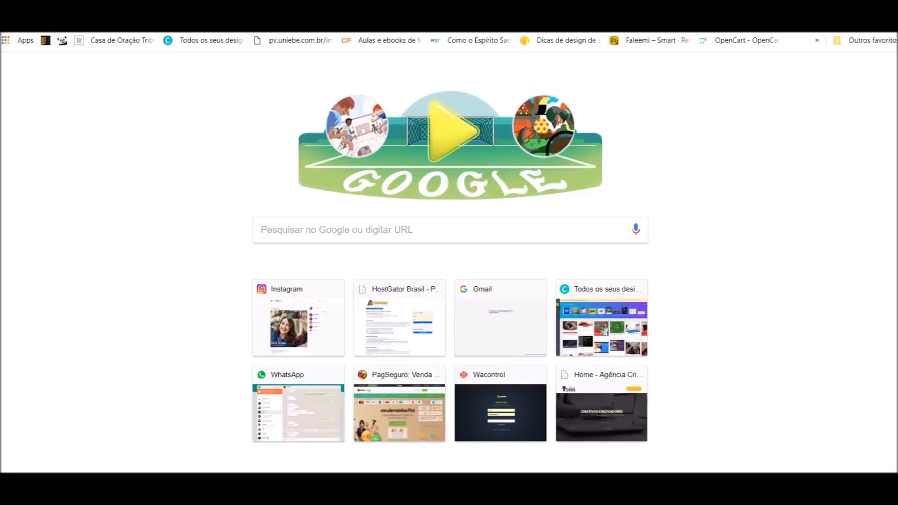
Load Gmail and switch to the agency's account
key(Return)
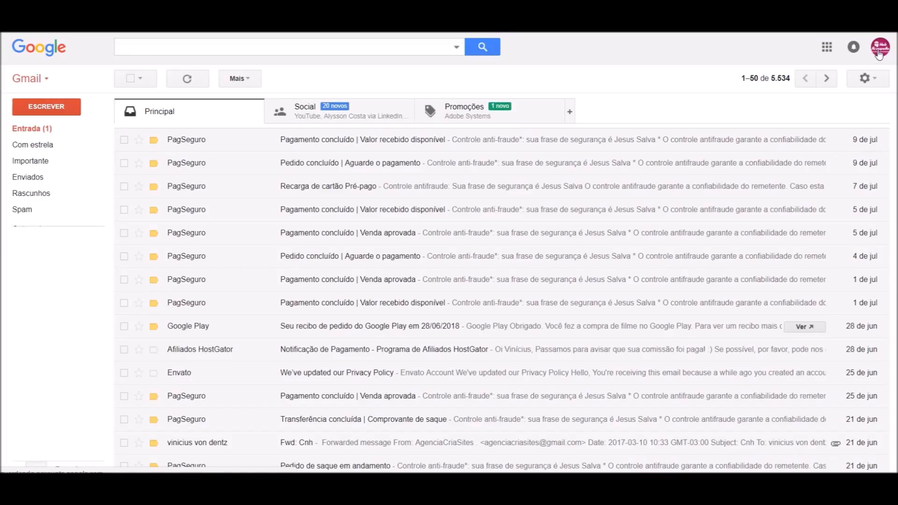
click(880, 47)
click(796, 170)
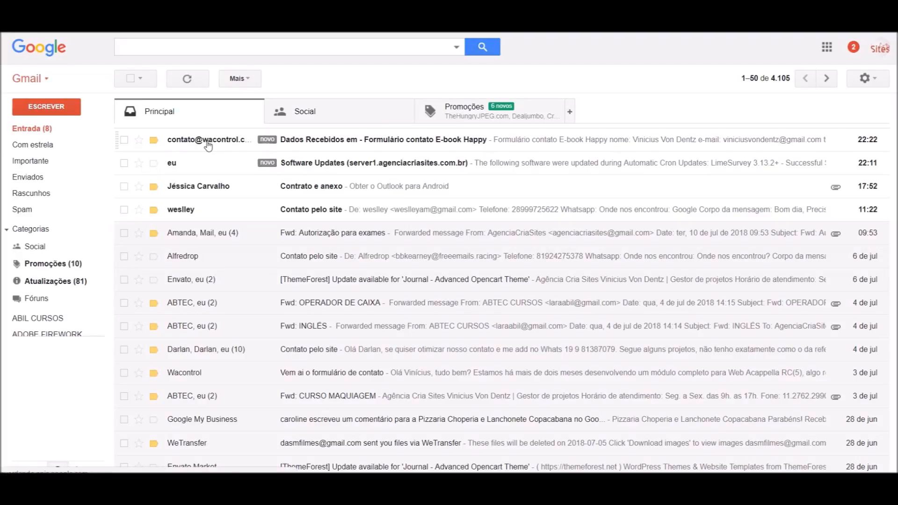
Open the 'Dados Recebidos em - Formulário contato E-book Happy' notification e-mail and read it
mouse_move(223, 147)
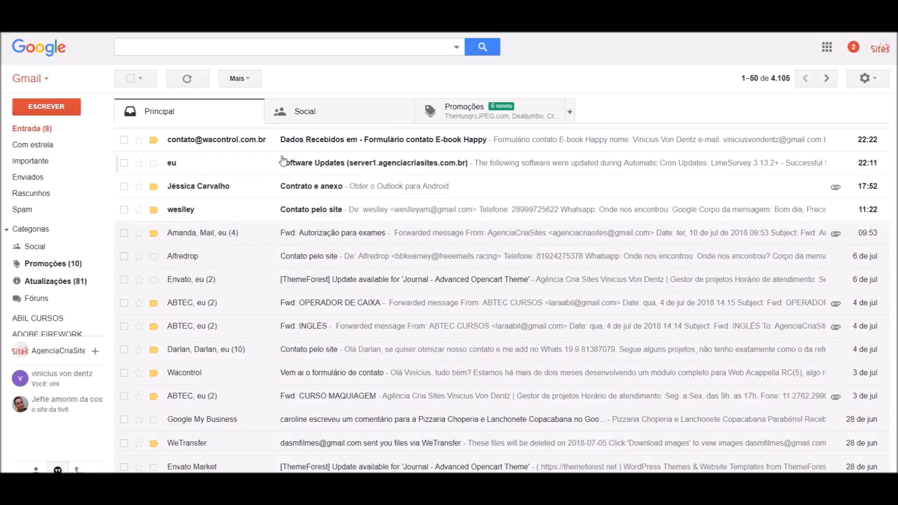
click(395, 140)
scroll(268, 193, down, 2)
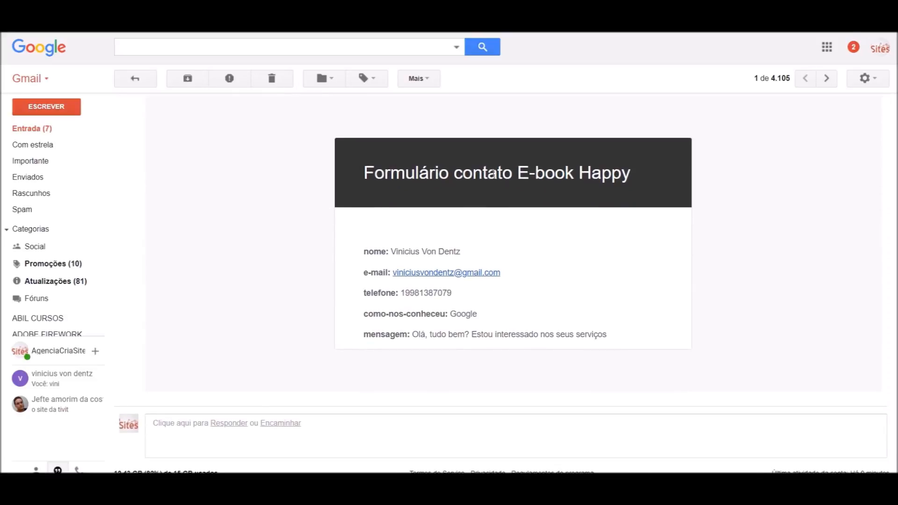
scroll(615, 183, down, 2)
scroll(555, 239, up, 3)
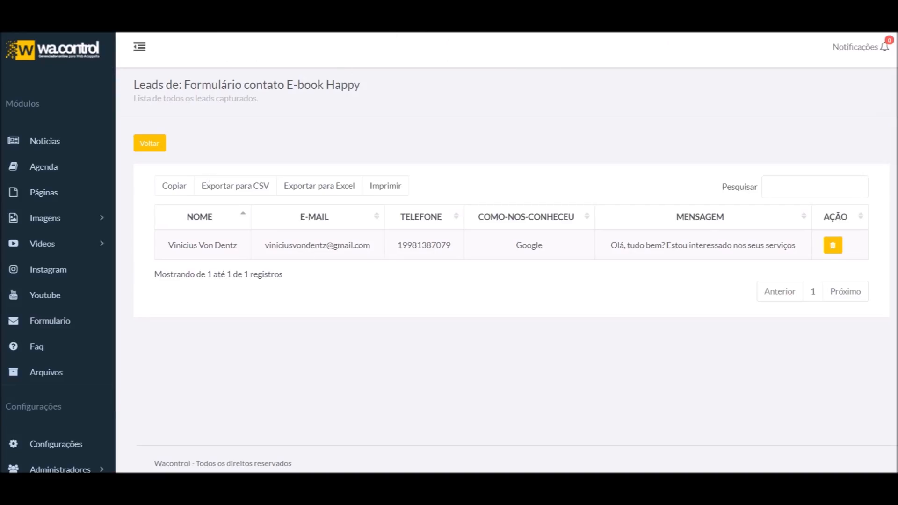
Edit the E-book Happy form to use Estilo 2, add a second receiving e-mail, and save
click(149, 143)
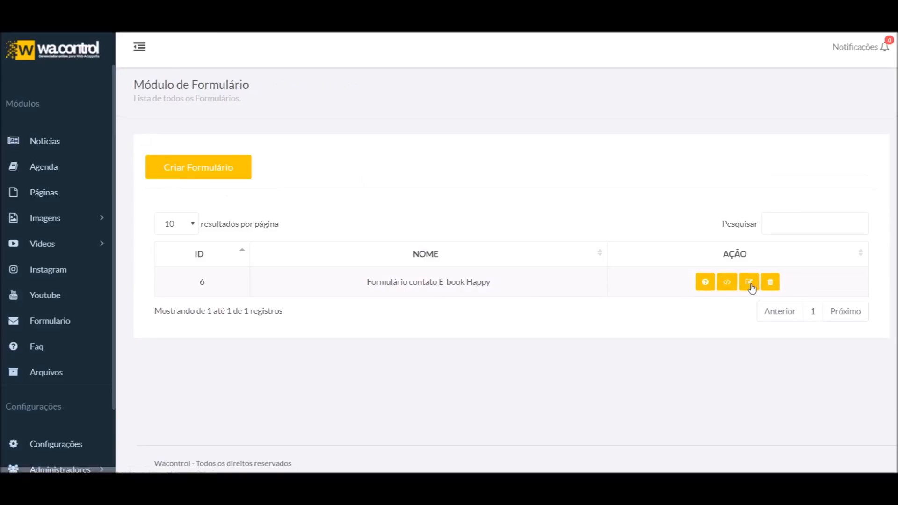
click(749, 282)
scroll(262, 281, down, 6)
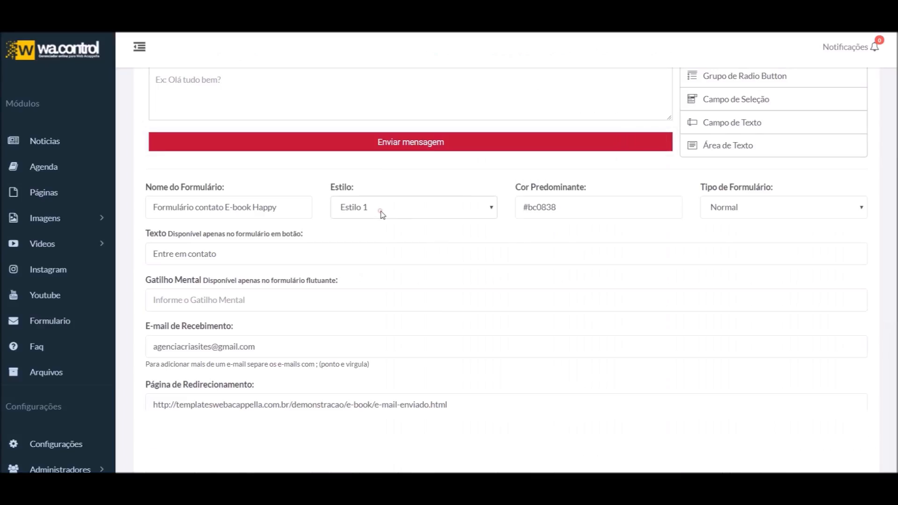
click(379, 209)
click(377, 246)
scroll(364, 255, down, 3)
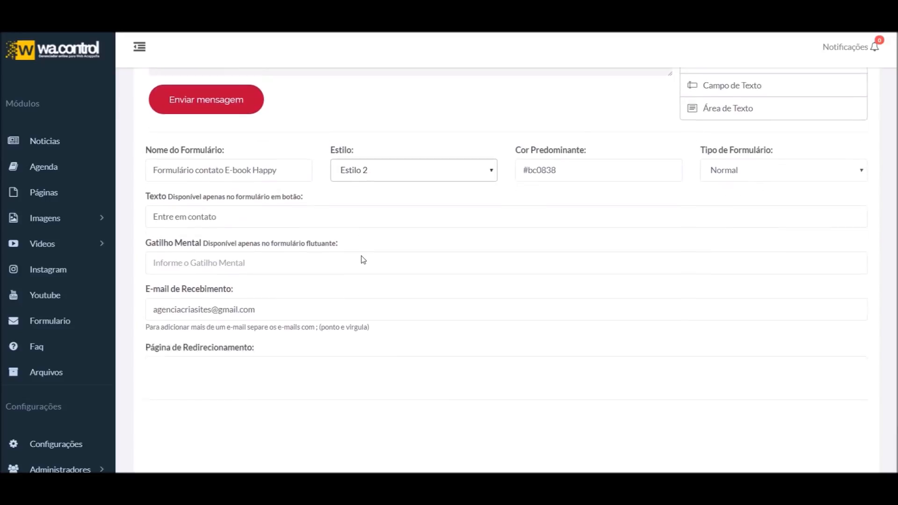
click(310, 241)
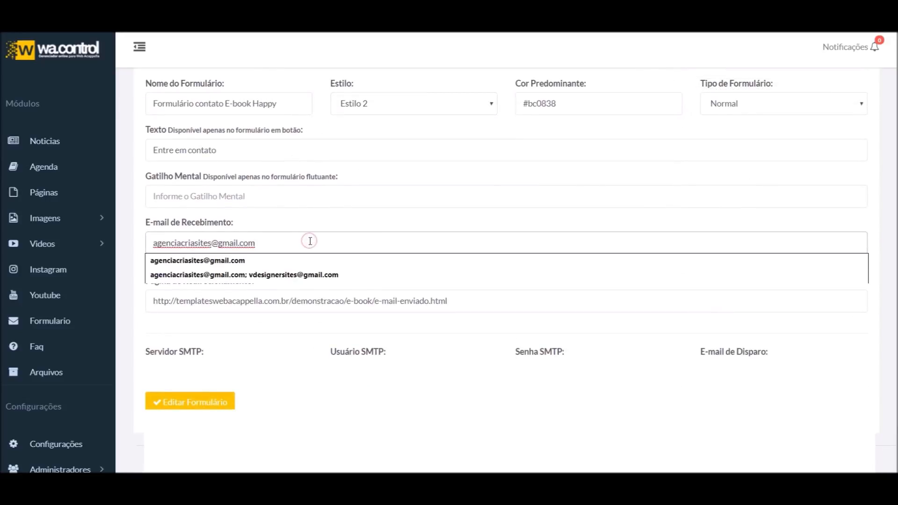
click(297, 275)
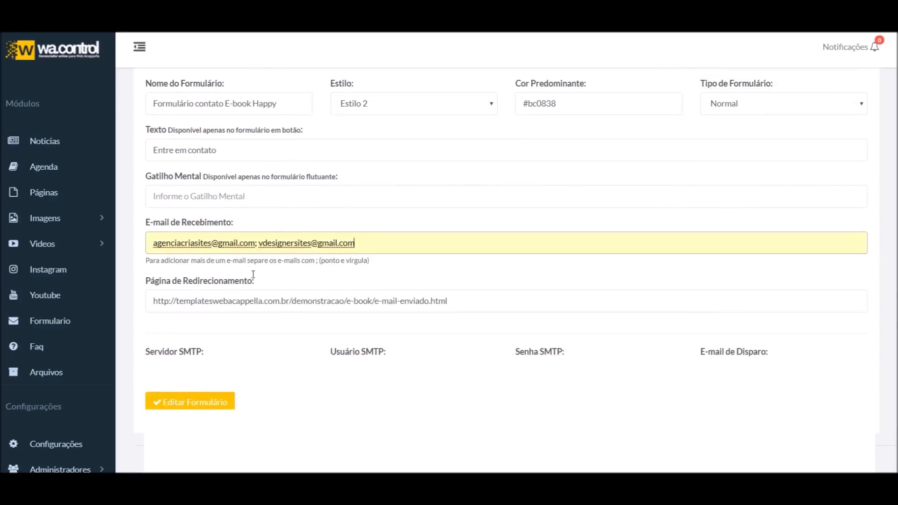
click(188, 405)
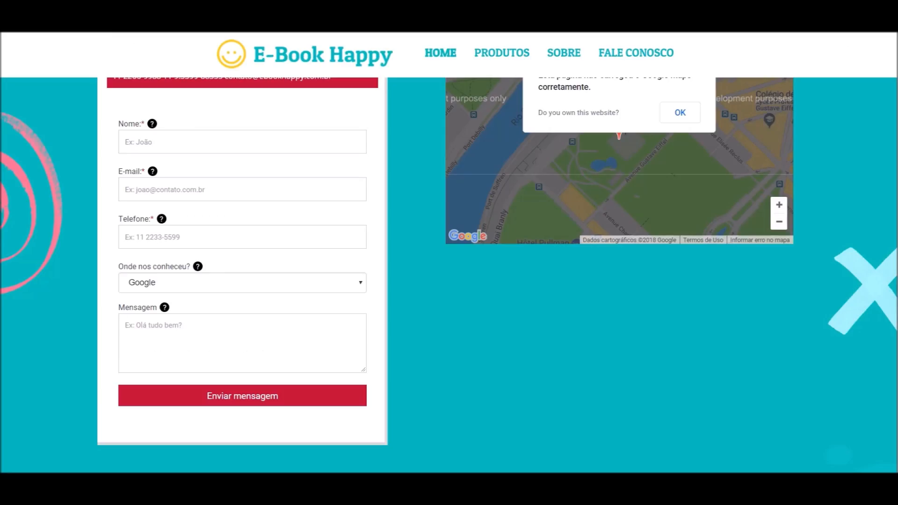
Reload the E-Book Happy contact page and choose Facebook under 'Onde nos conheceu?'
key(F5)
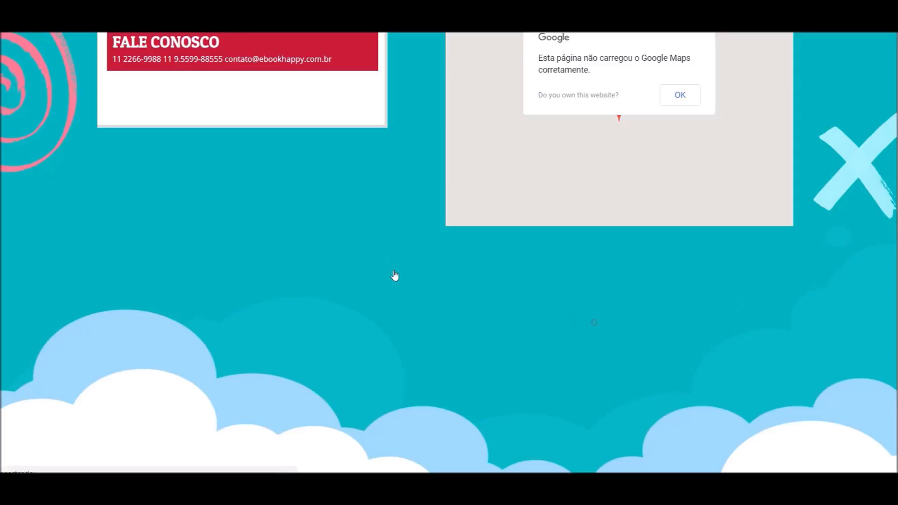
scroll(457, 243, up, 4)
scroll(349, 237, down, 3)
scroll(348, 238, down, 3)
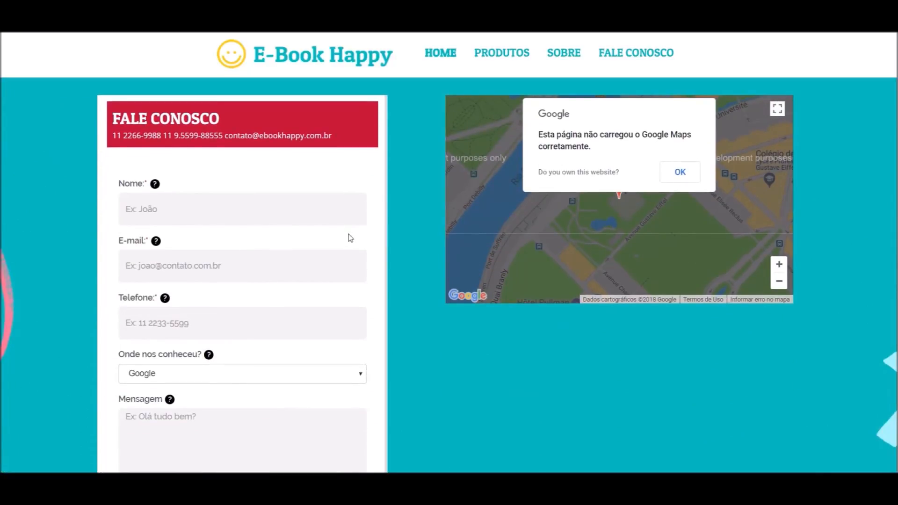
click(192, 409)
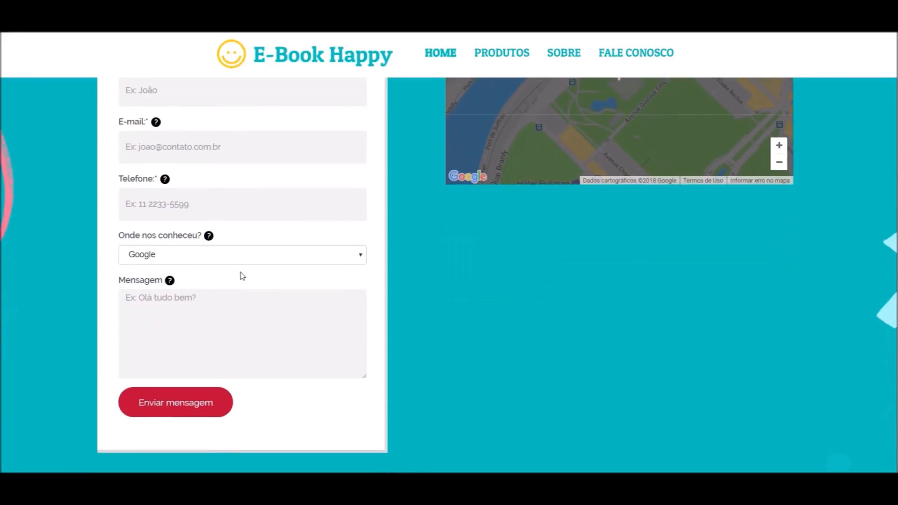
click(239, 255)
click(224, 282)
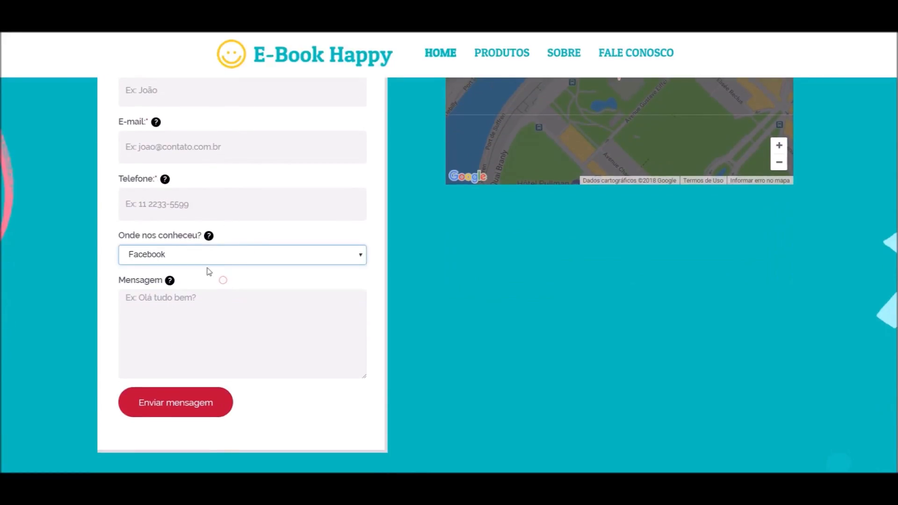
Autofill name and phone, enter e-mail and message, and submit the test contact form
scroll(196, 233, up, 3)
click(182, 208)
click(178, 228)
click(183, 272)
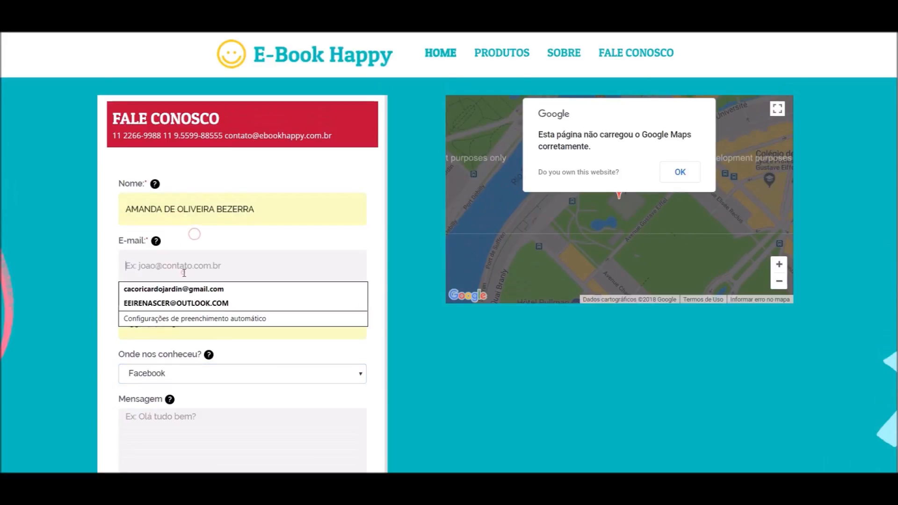
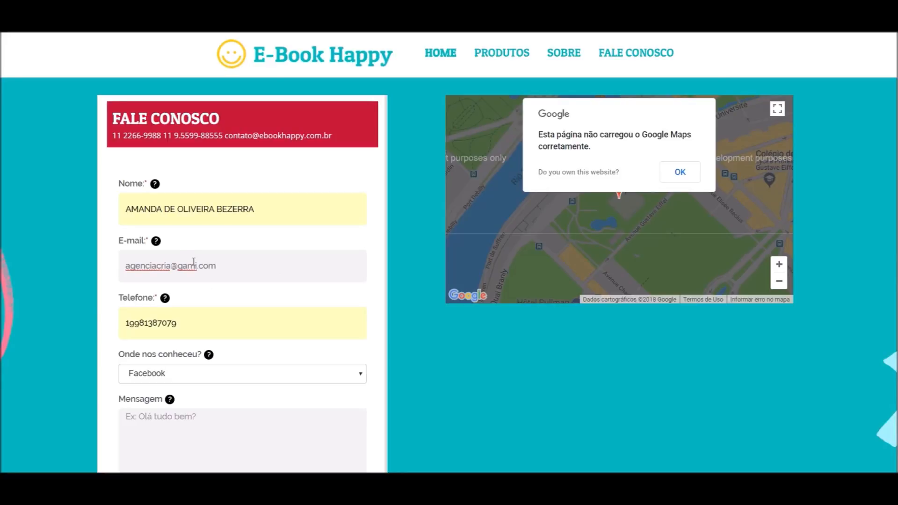
scroll(192, 249, down, 3)
click(186, 314)
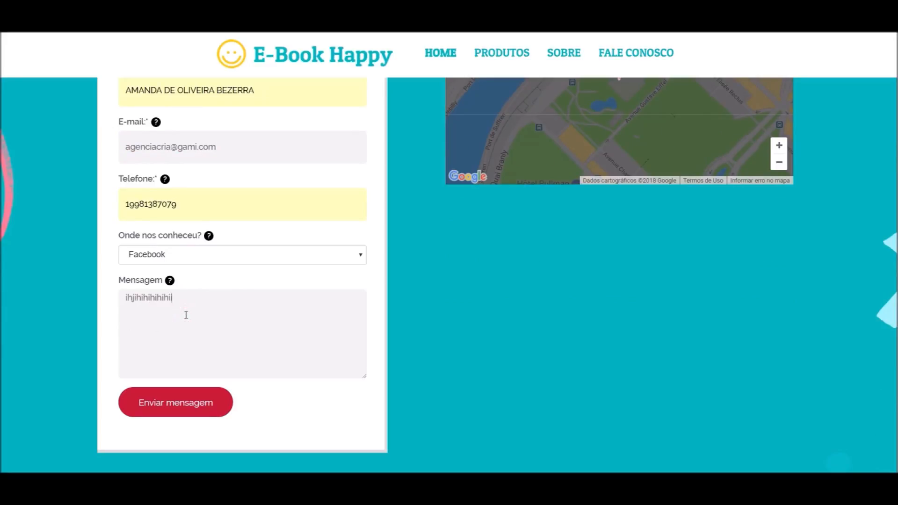
click(192, 412)
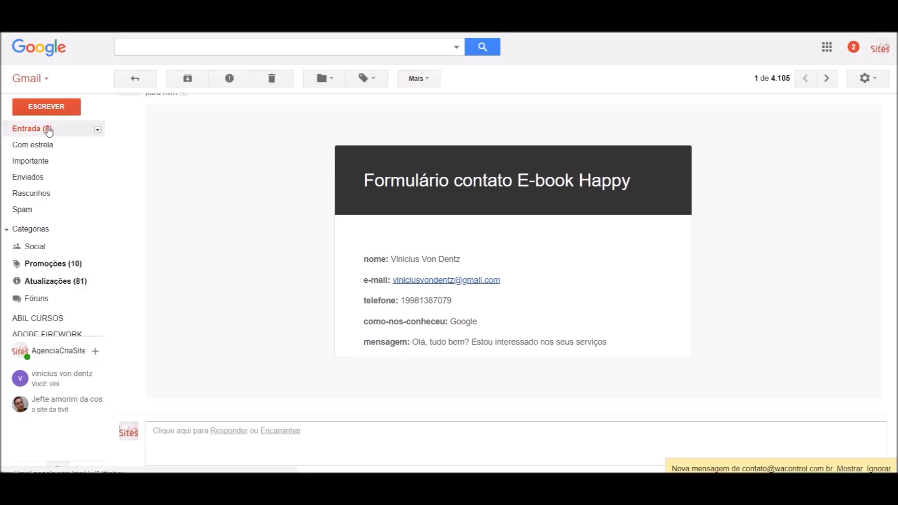
click(48, 130)
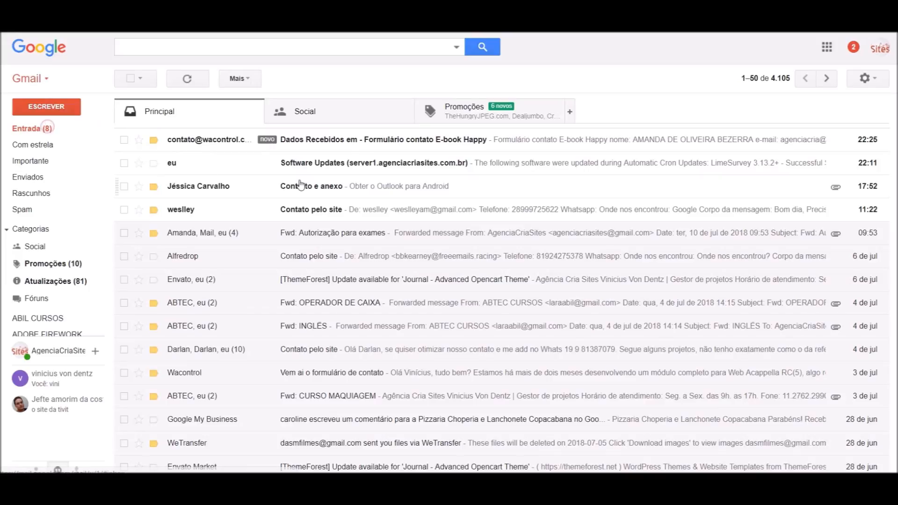
Open the new form submission e-mail, check its data, and move it to the trash
click(361, 138)
scroll(351, 280, down, 3)
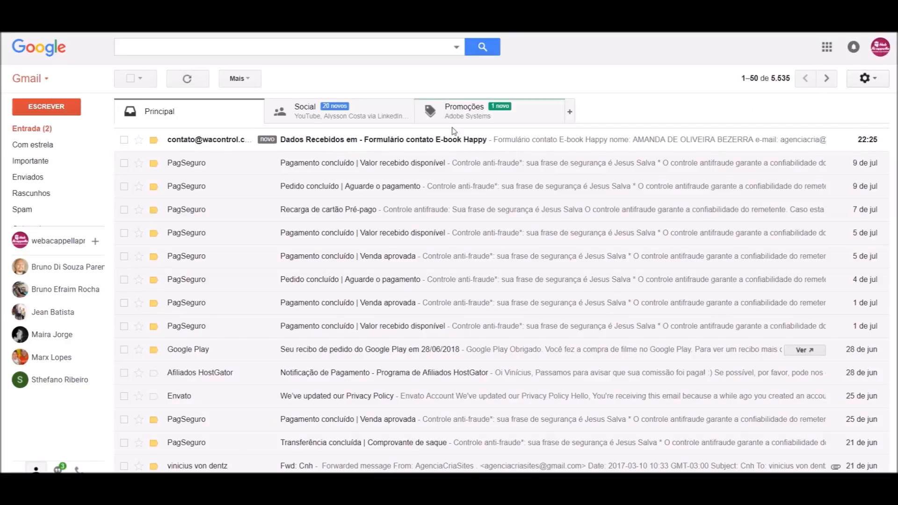
click(444, 140)
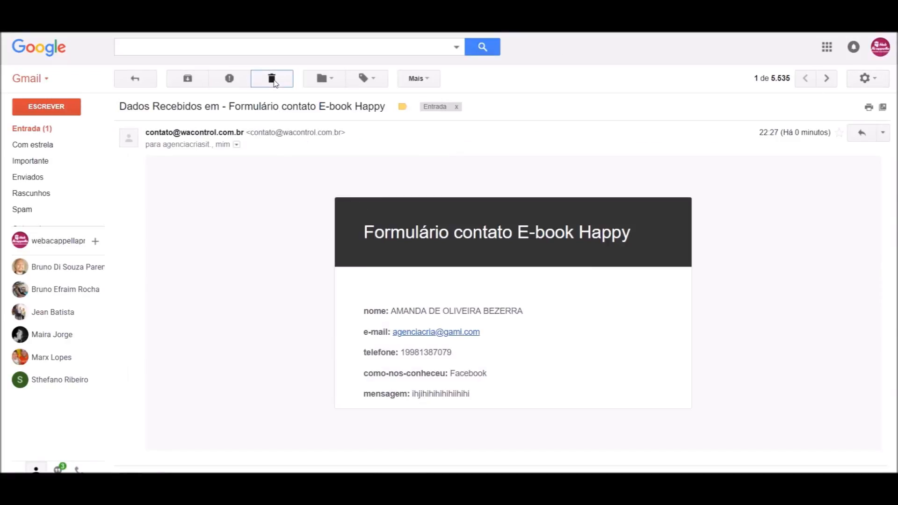
click(271, 78)
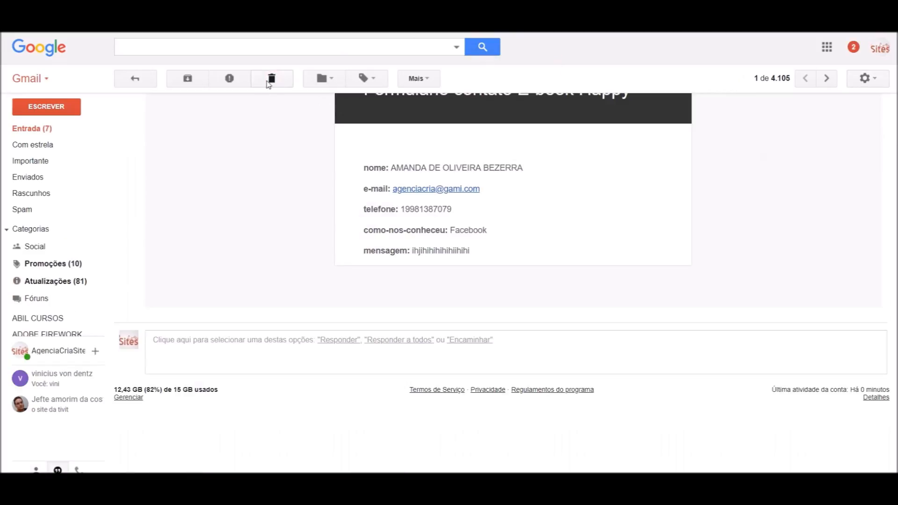
click(271, 79)
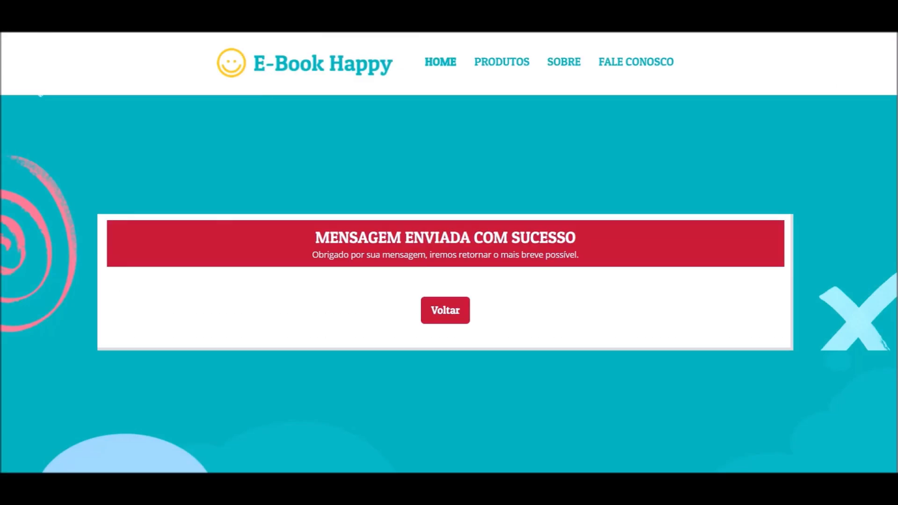
key(alt+Left)
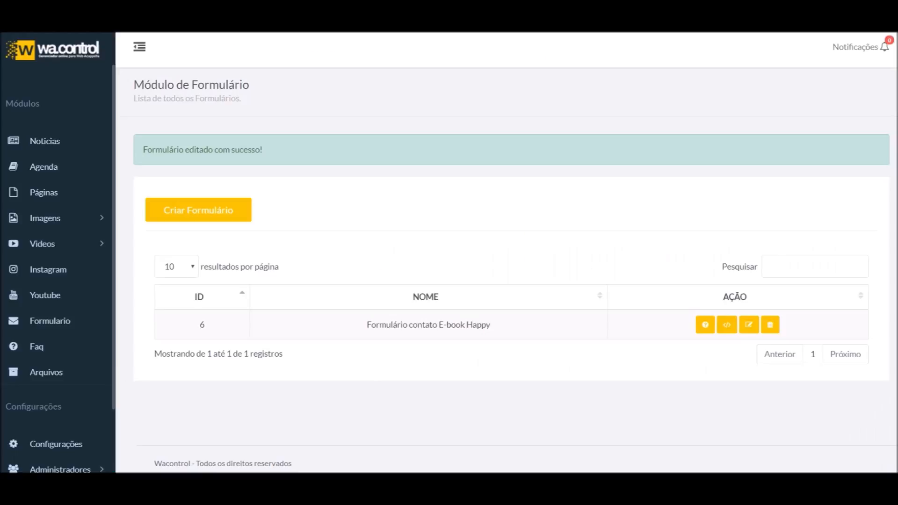
Set the E-book Happy contact form's style to Estilo 3 and save the form
click(749, 326)
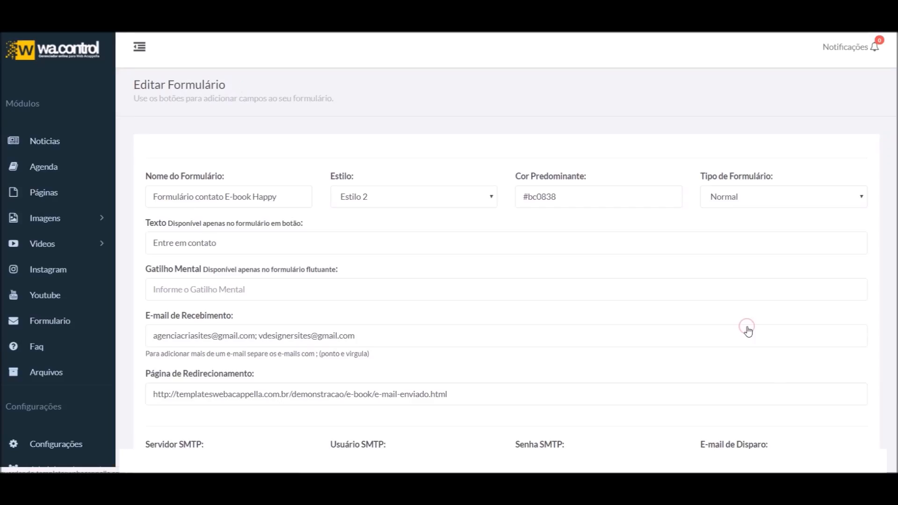
scroll(369, 254, down, 9)
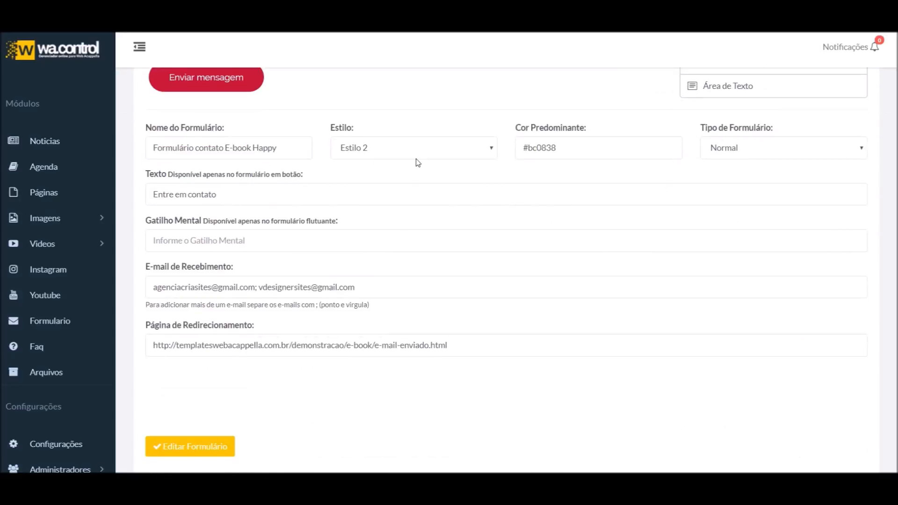
click(417, 147)
click(392, 198)
scroll(347, 231, up, 5)
scroll(187, 398, down, 5)
click(189, 432)
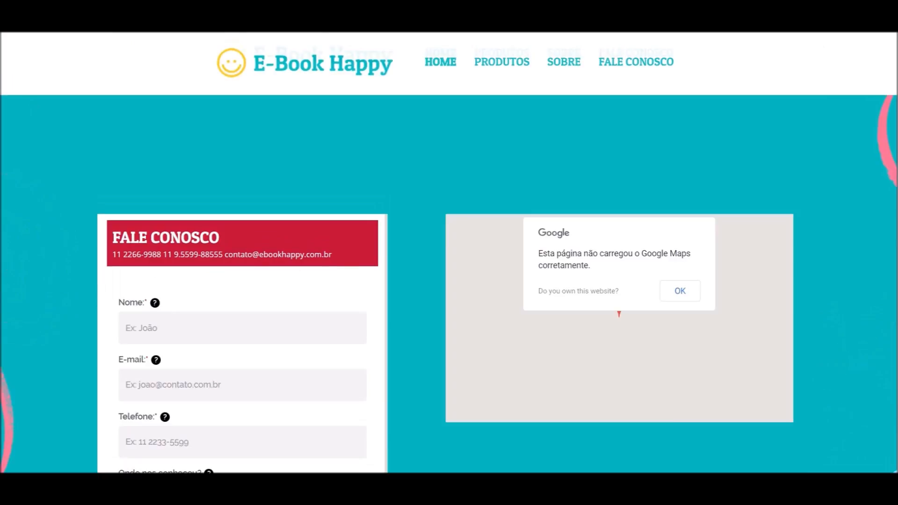
scroll(281, 248, down, 5)
scroll(306, 267, up, 5)
scroll(311, 267, up, 1)
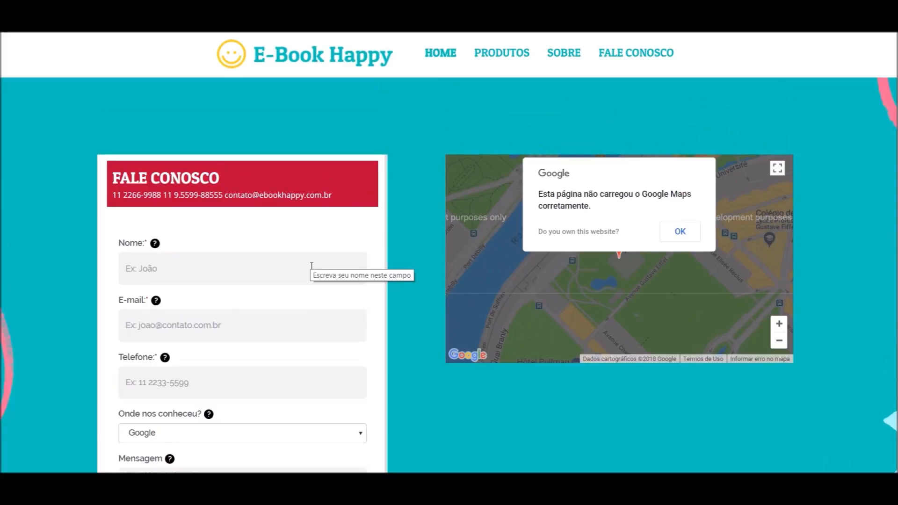
scroll(311, 257, down, 3)
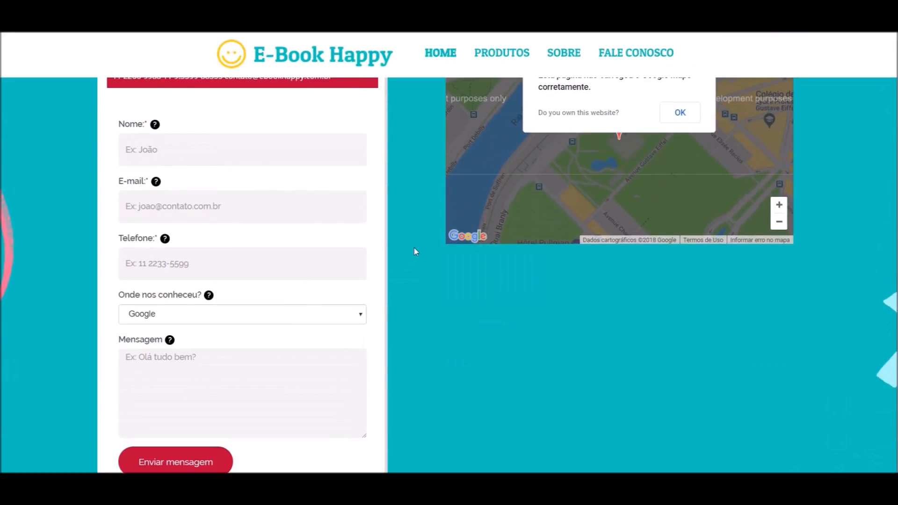
scroll(383, 253, down, 1)
scroll(253, 286, up, 2)
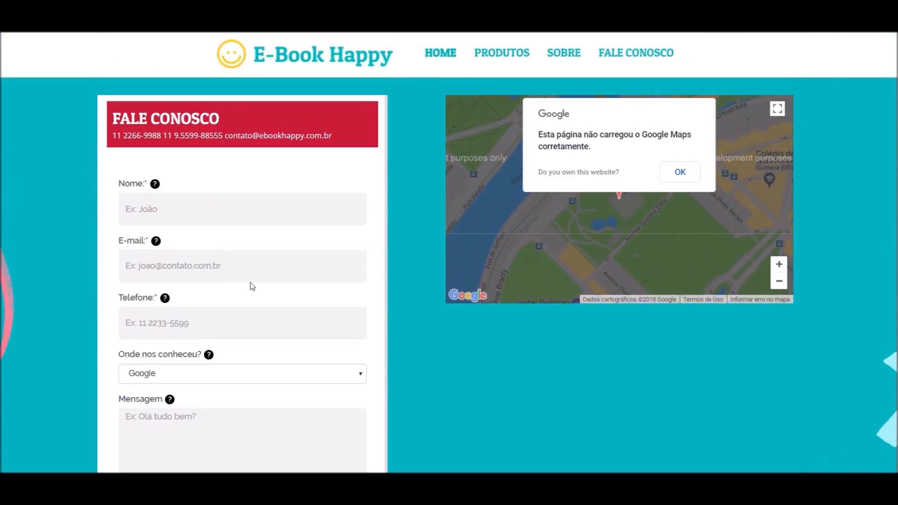
scroll(250, 285, up, 3)
scroll(478, 421, down, 6)
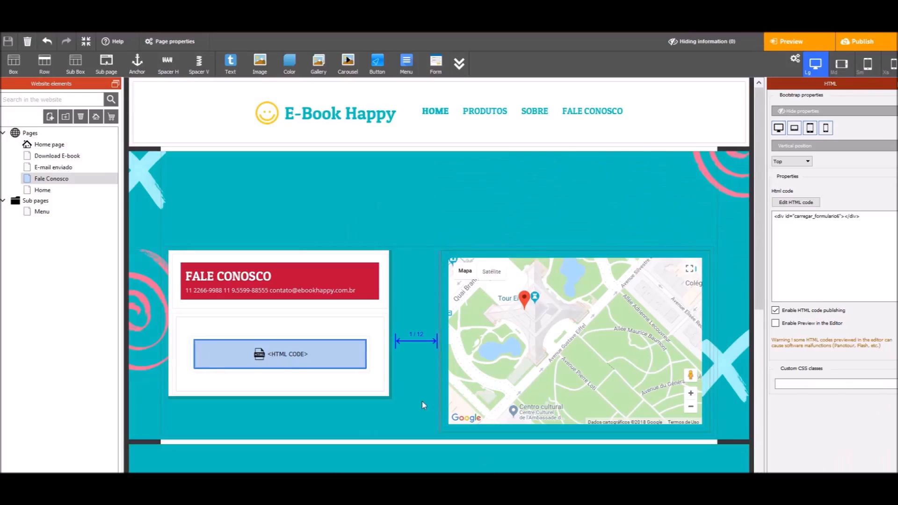
Give the box holding the contact form a black (#000000) background
click(253, 256)
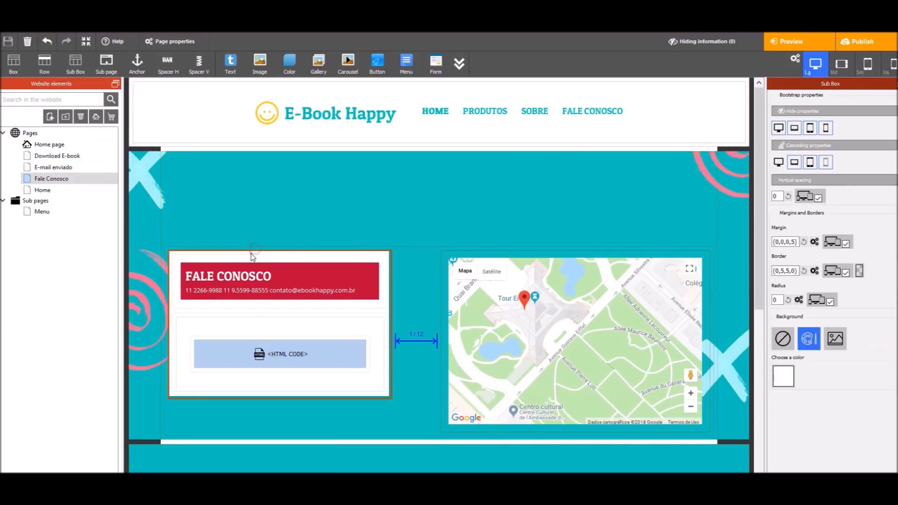
click(784, 376)
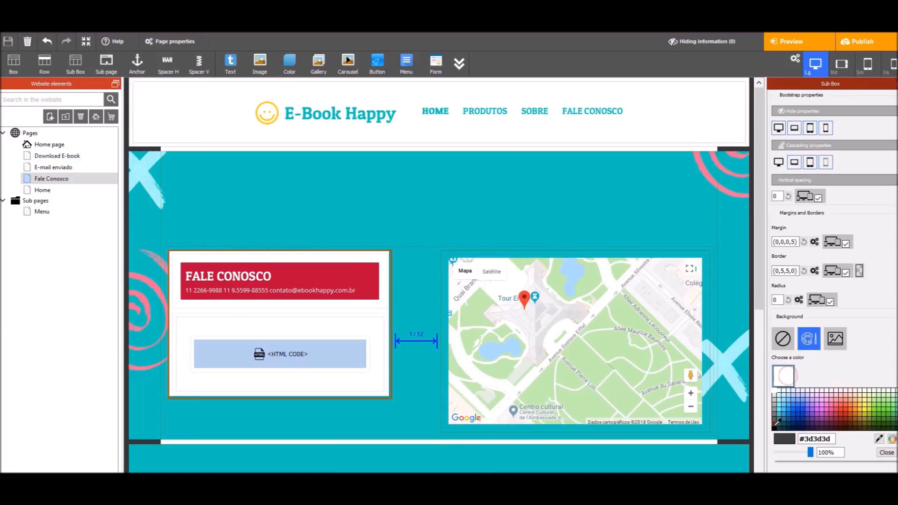
click(778, 422)
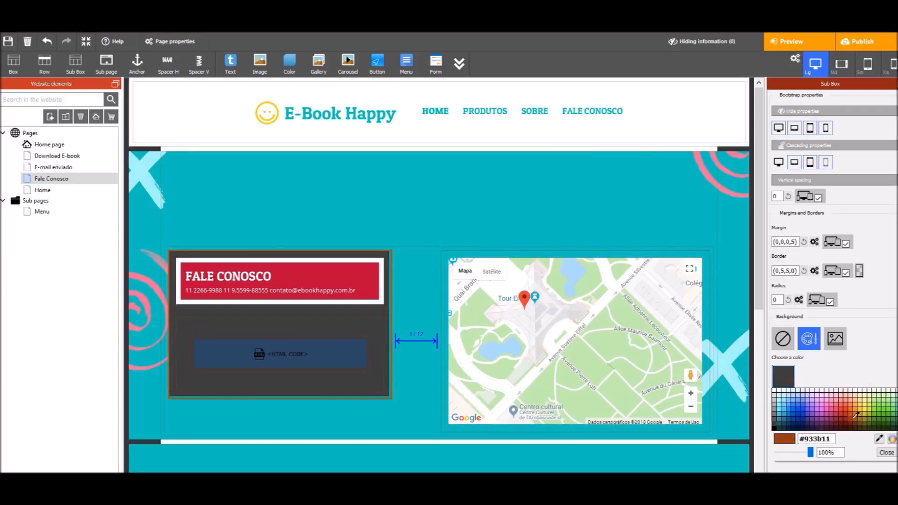
click(891, 441)
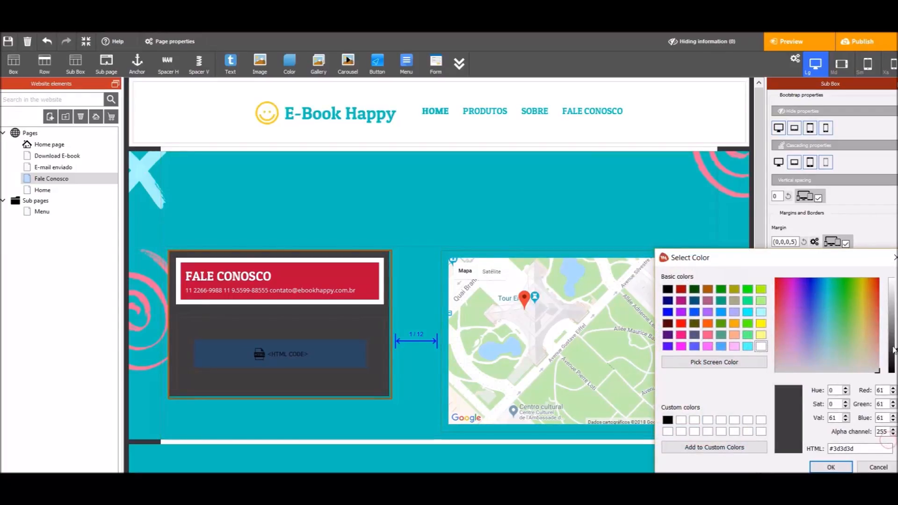
click(831, 468)
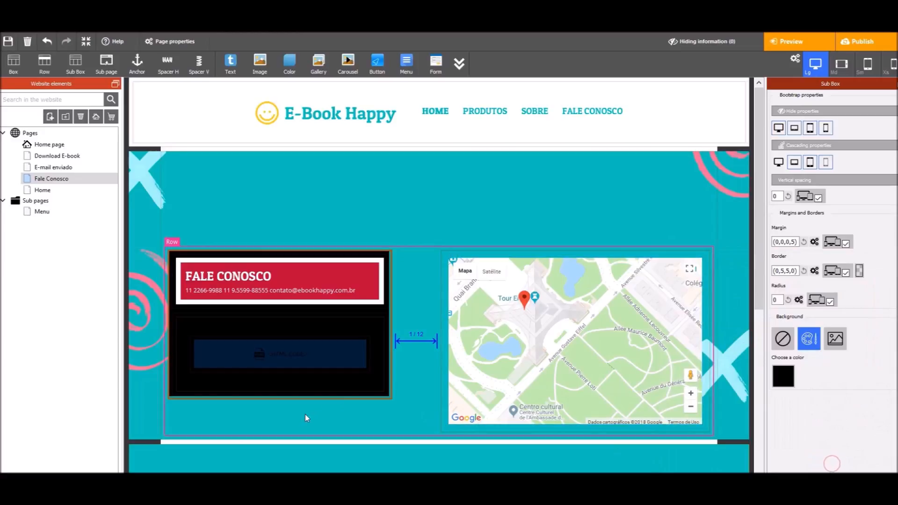
Give the FALE CONOSCO heading a black border and publish the site
click(198, 300)
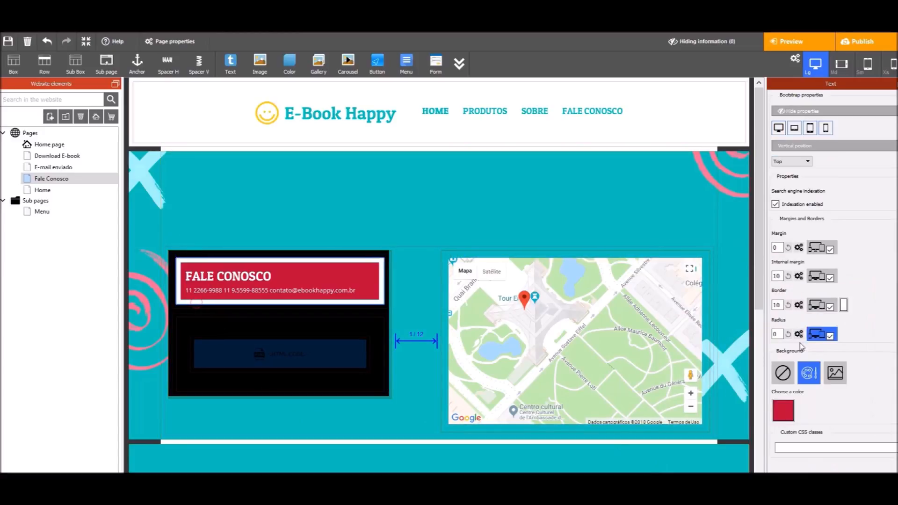
click(843, 305)
click(881, 363)
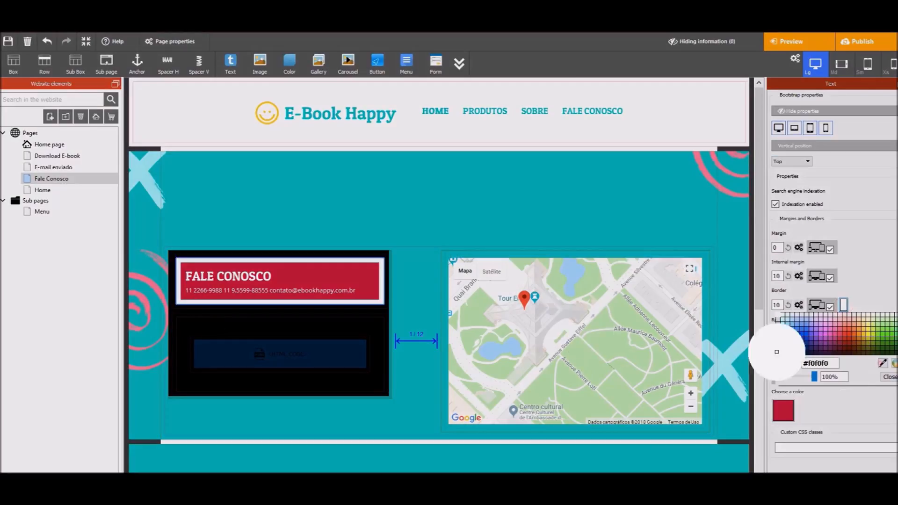
click(338, 317)
click(865, 42)
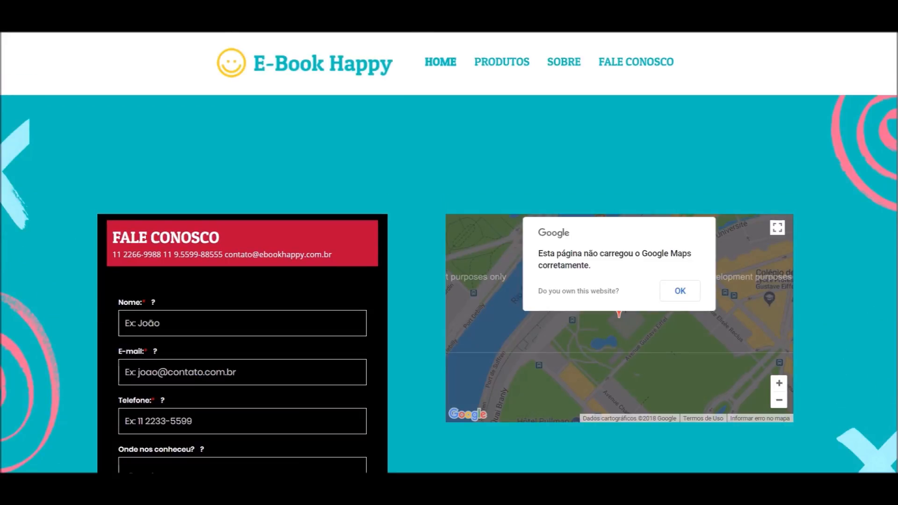
Scroll through the published Fale Conosco form and check the 'Onde nos conheceu?' options
scroll(359, 165, down, 4)
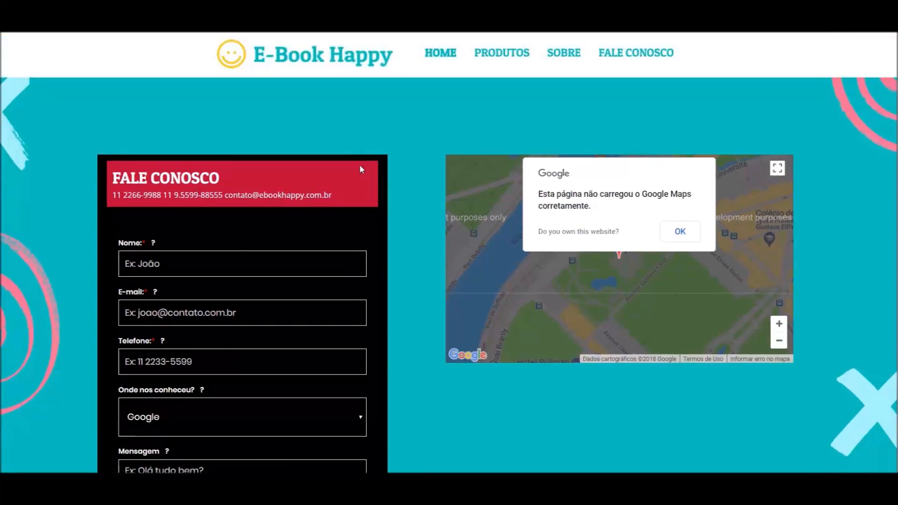
scroll(368, 197, down, 1)
scroll(368, 243, up, 1)
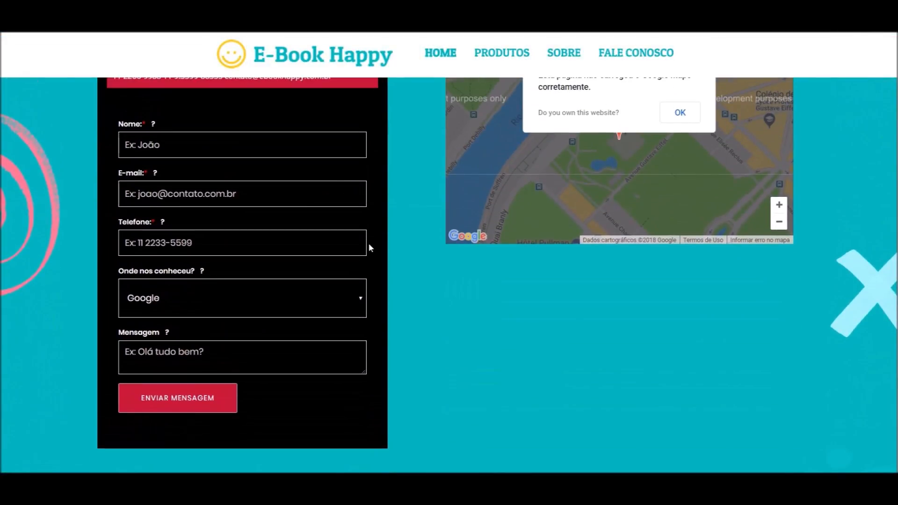
click(342, 294)
click(321, 307)
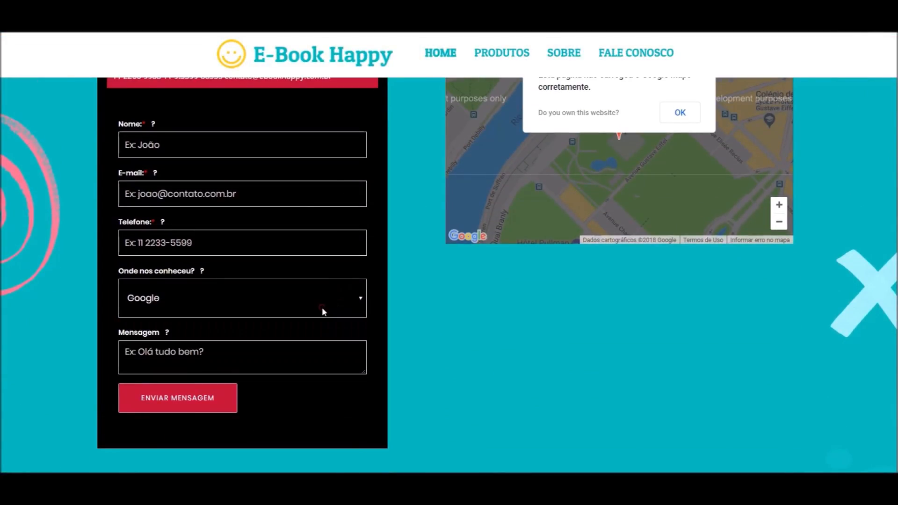
scroll(232, 202, down, 1)
scroll(231, 341, up, 3)
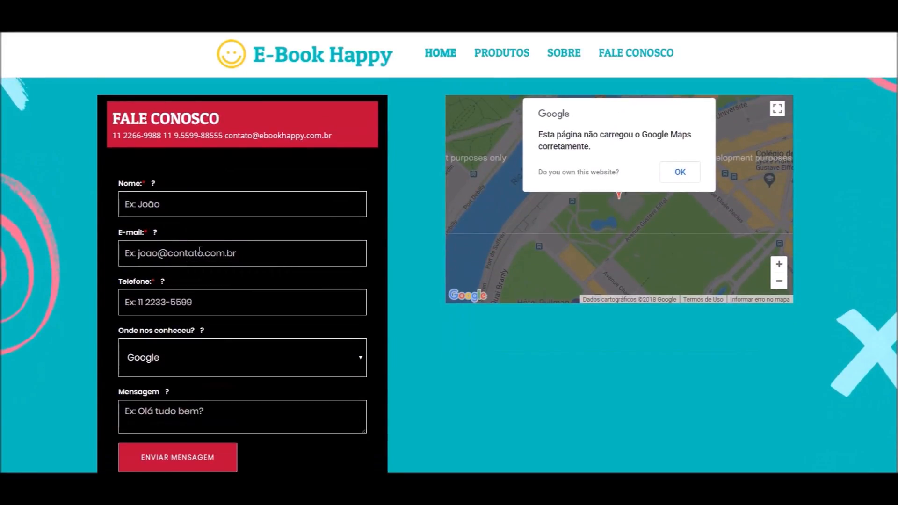
scroll(199, 250, down, 4)
scroll(244, 257, up, 2)
scroll(262, 262, down, 1)
scroll(283, 267, up, 1)
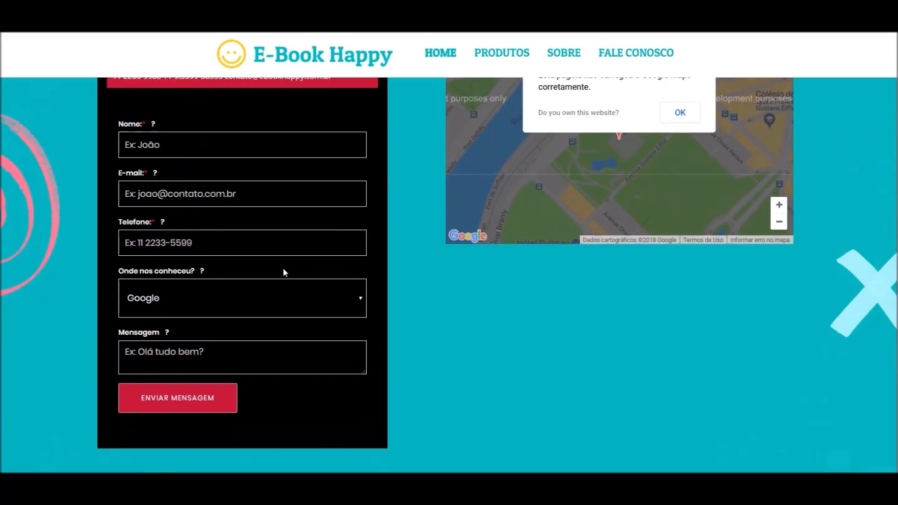
scroll(282, 272, up, 3)
scroll(269, 296, down, 3)
scroll(268, 295, up, 2)
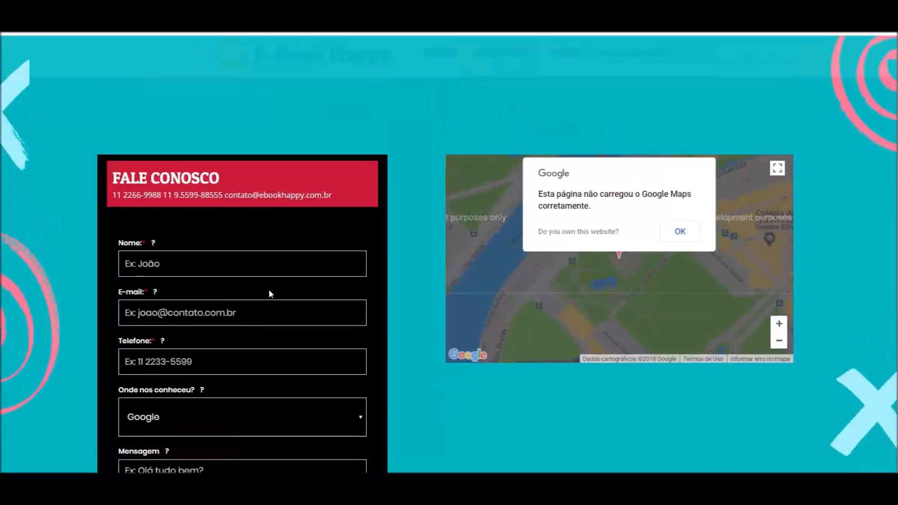
scroll(216, 285, down, 2)
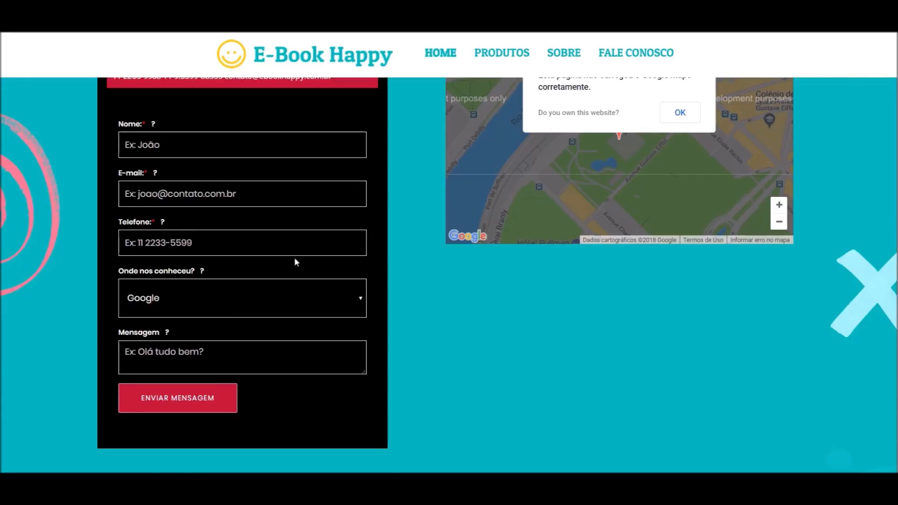
scroll(297, 260, up, 2)
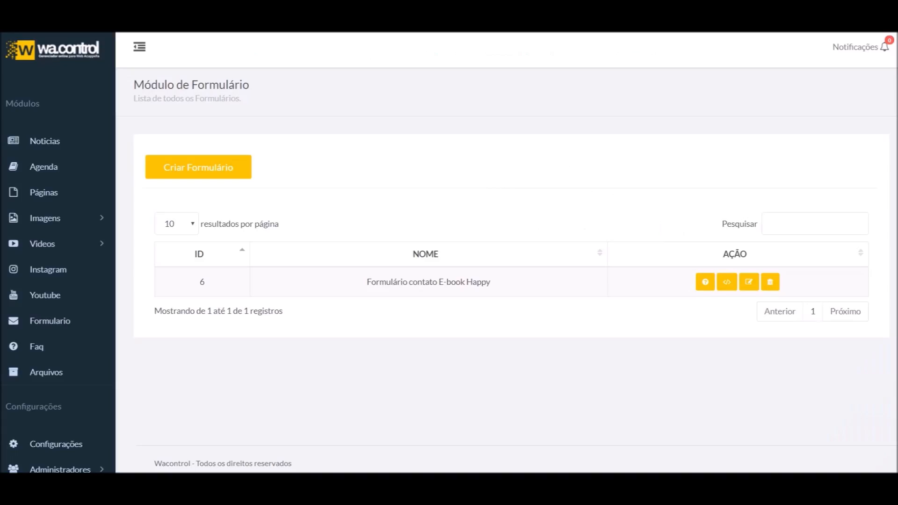
Switch the E-book Happy contact form to Estilo 4 and save it
click(753, 284)
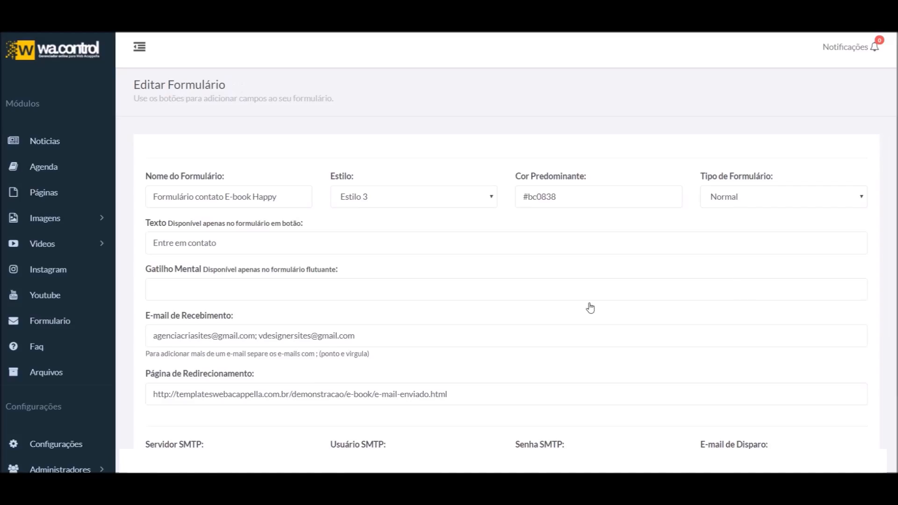
scroll(398, 309, down, 3)
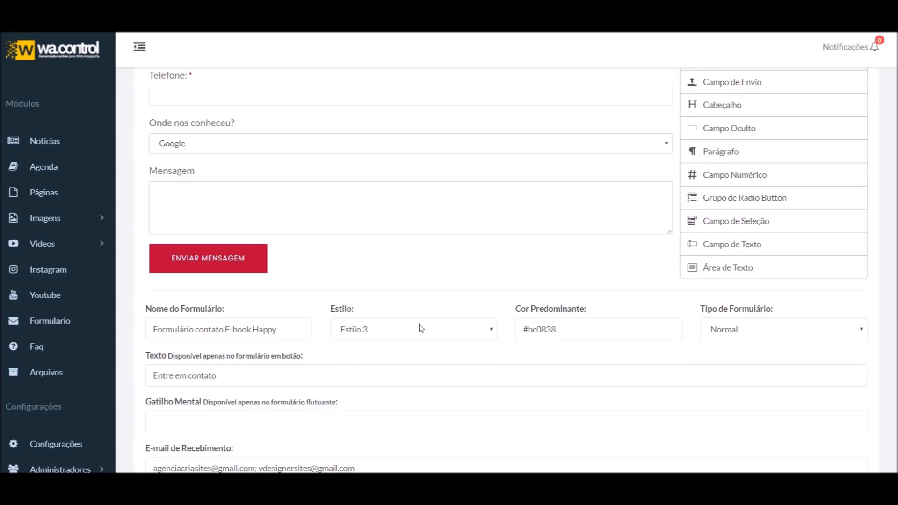
click(390, 332)
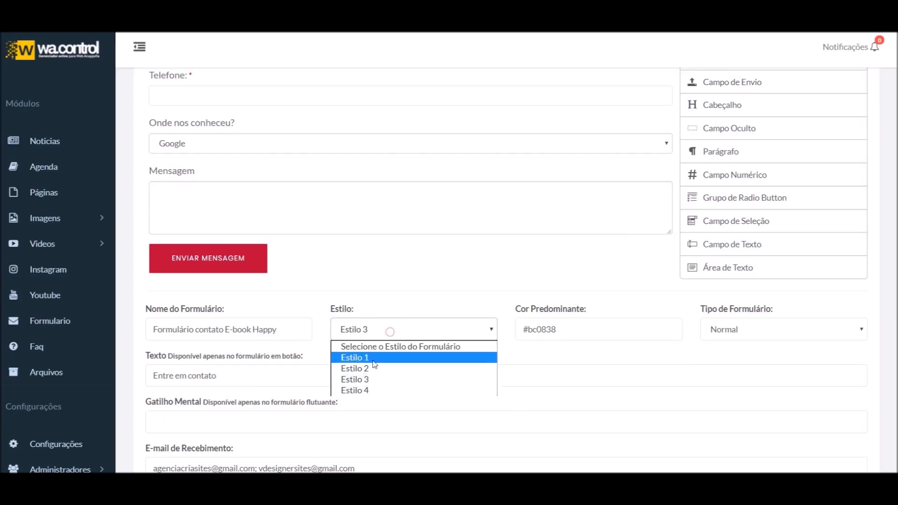
click(374, 390)
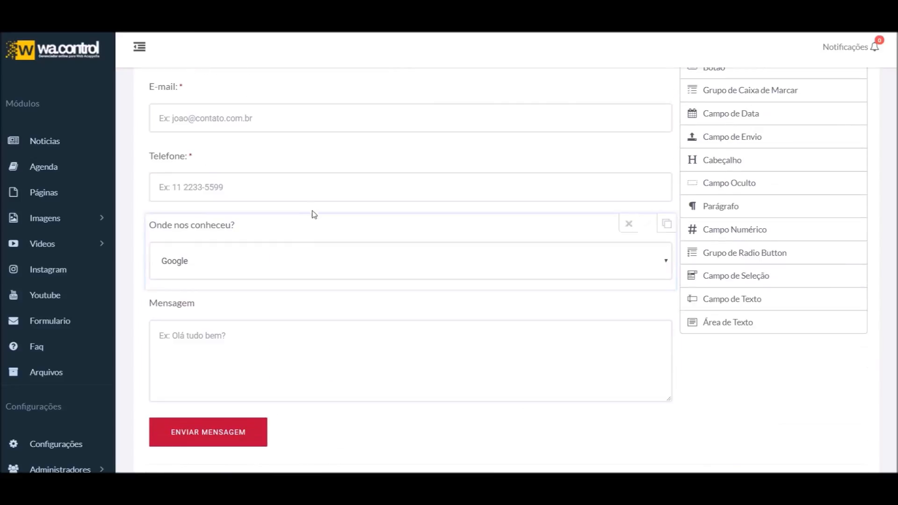
scroll(334, 183, down, 5)
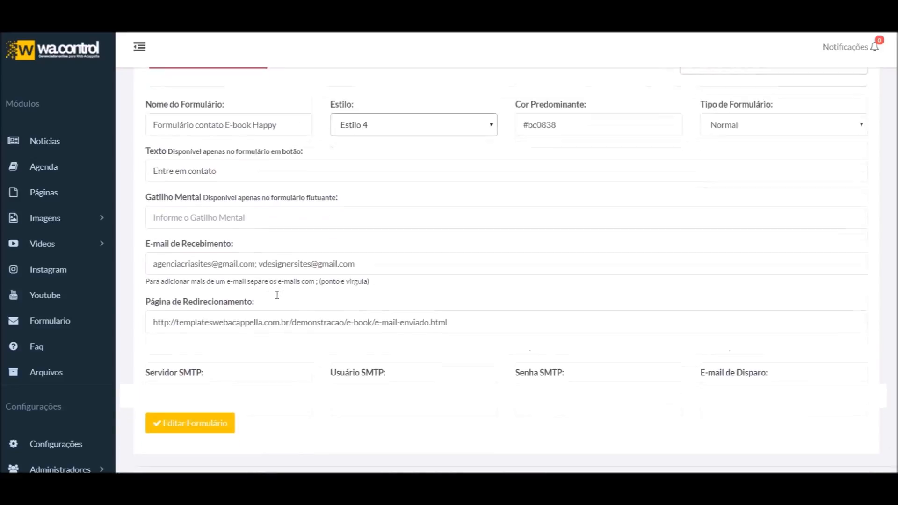
click(210, 411)
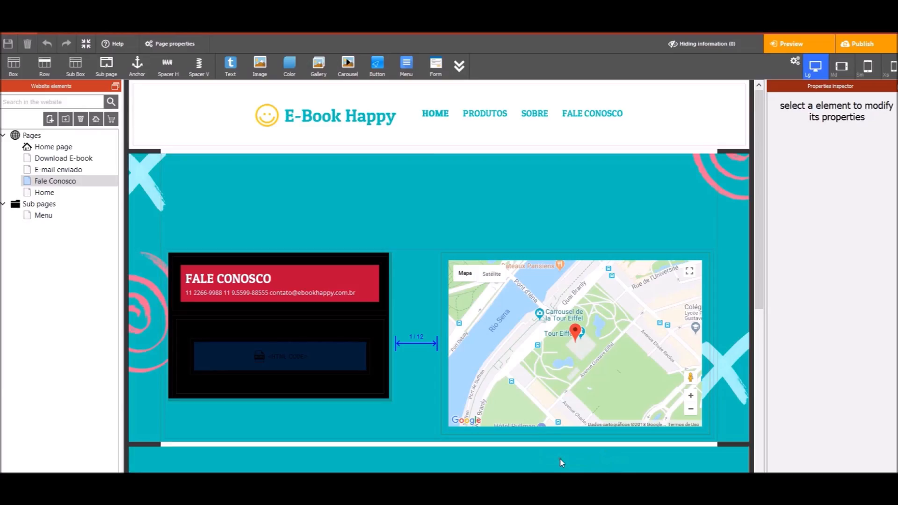
click(561, 449)
Make the contact box background white and the FALE CONOSCO text block's border white
click(358, 257)
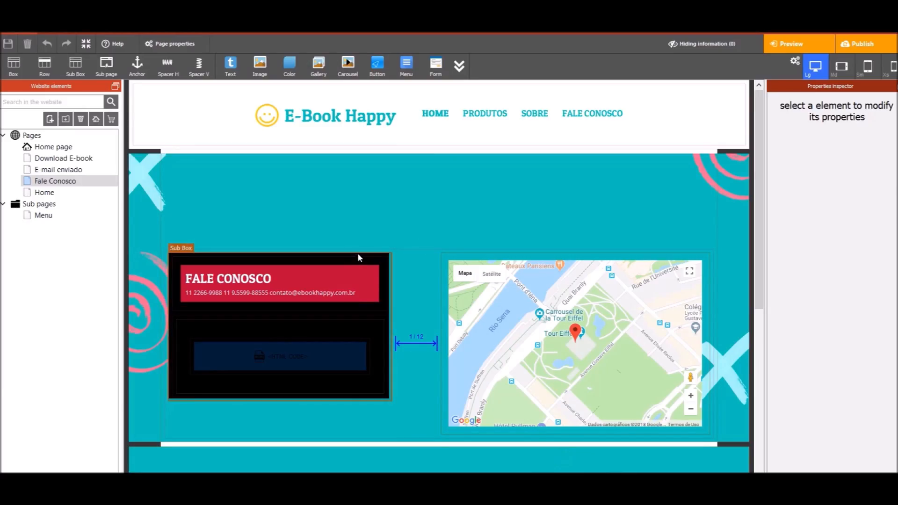
click(774, 374)
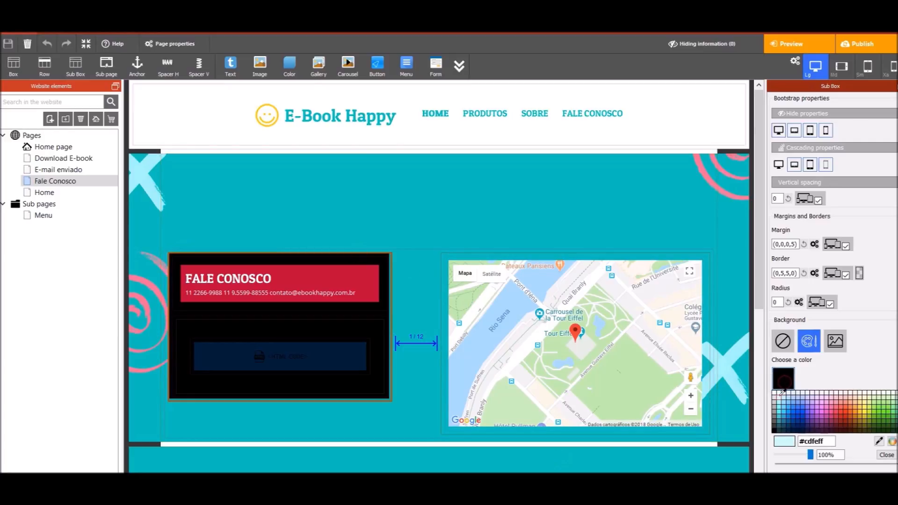
click(775, 392)
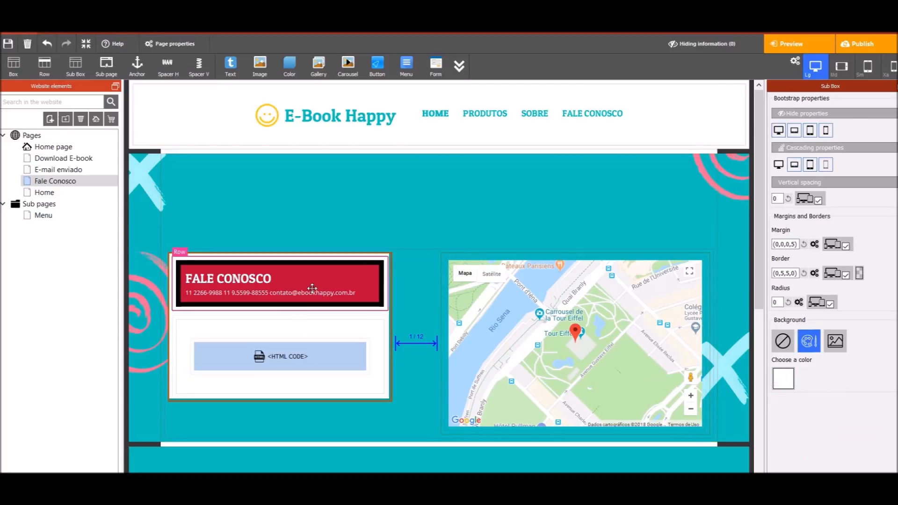
click(326, 276)
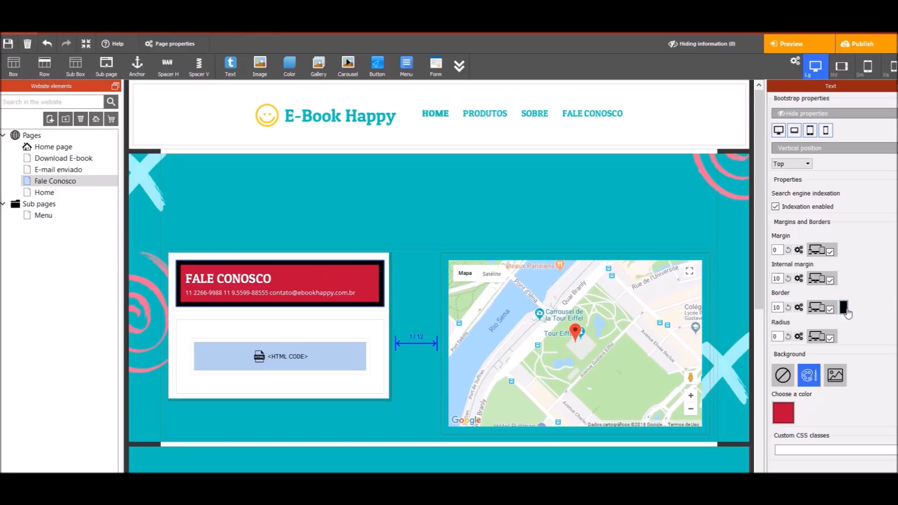
click(845, 308)
click(781, 310)
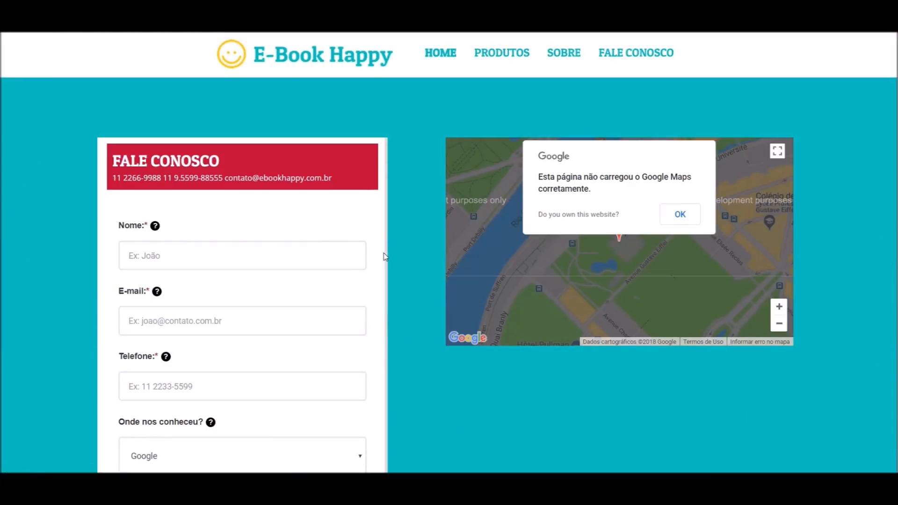
scroll(381, 257, down, 3)
scroll(187, 234, up, 2)
scroll(187, 257, down, 3)
scroll(182, 299, down, 4)
scroll(209, 236, up, 4)
click(235, 287)
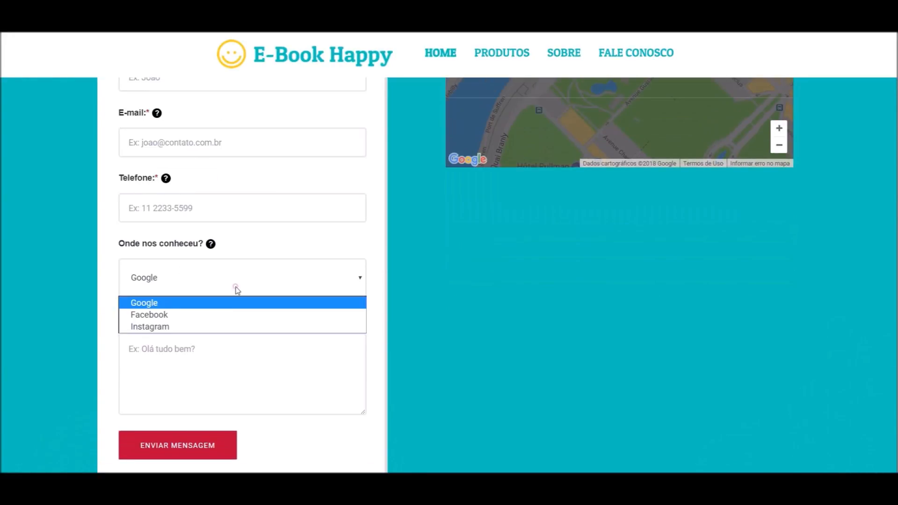
click(249, 210)
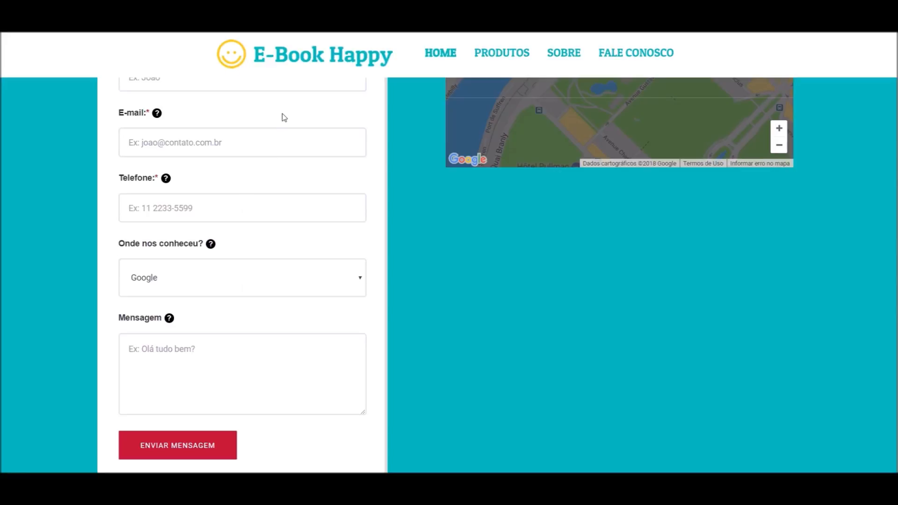
scroll(287, 255, up, 4)
scroll(209, 219, down, 9)
scroll(218, 250, up, 4)
scroll(219, 250, up, 5)
scroll(214, 250, down, 2)
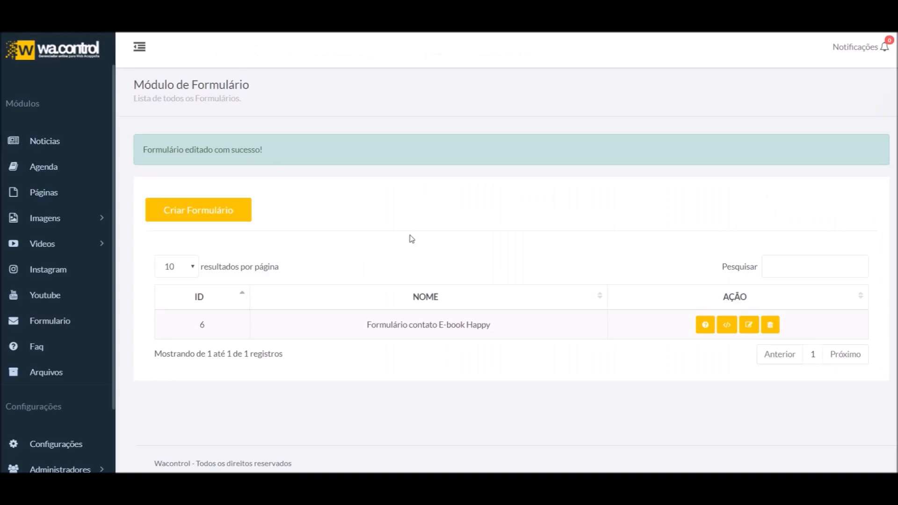
Edit the E-book Happy form, choose Estilo 1 and type Flutuante, then save it
click(749, 325)
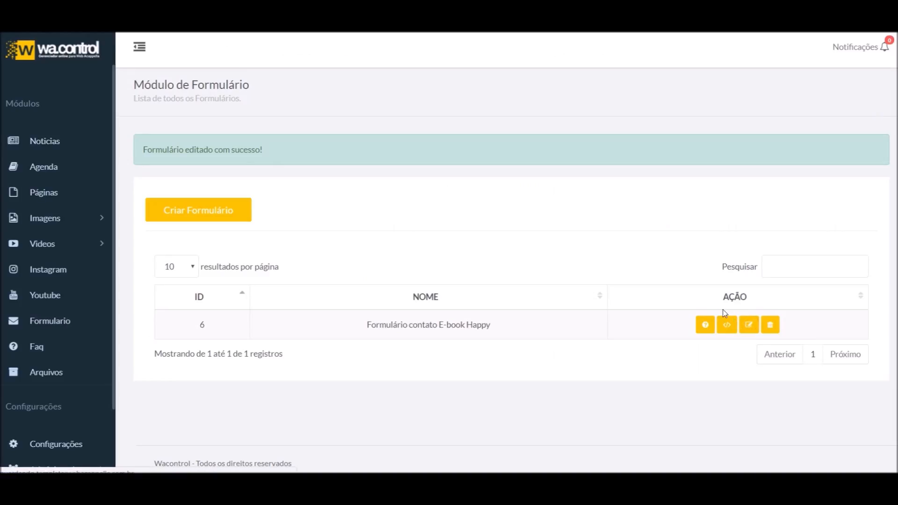
scroll(374, 328, down, 9)
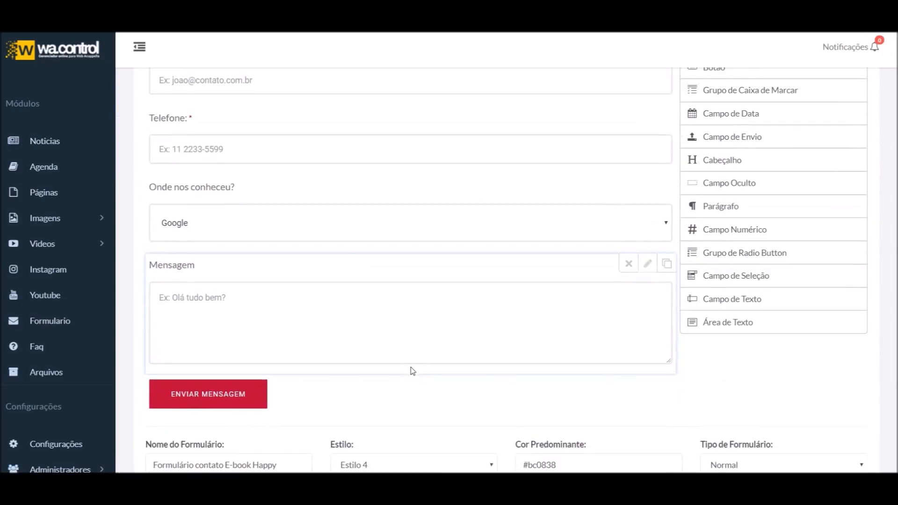
click(433, 220)
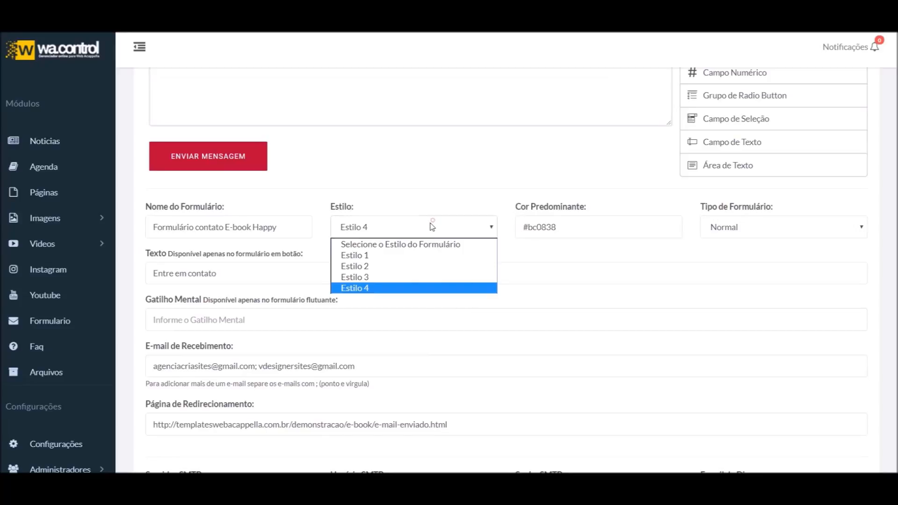
click(387, 255)
scroll(594, 279, up, 1)
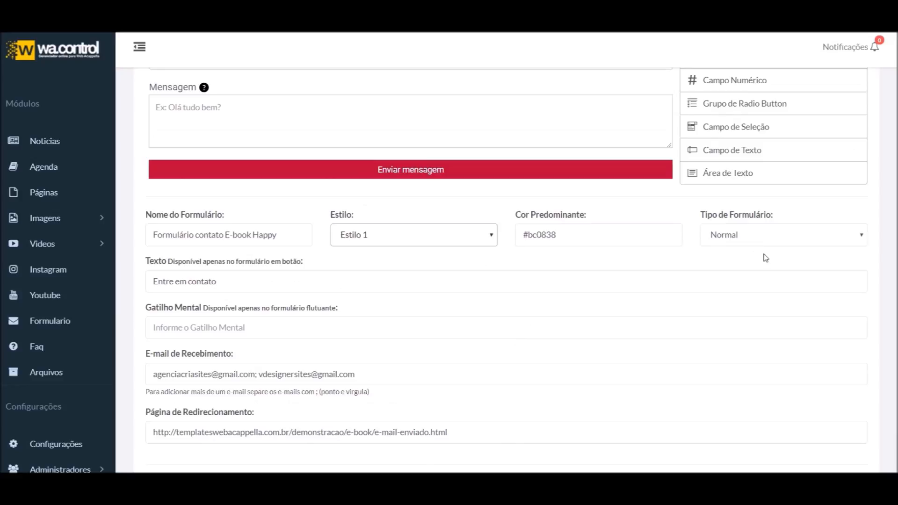
click(766, 240)
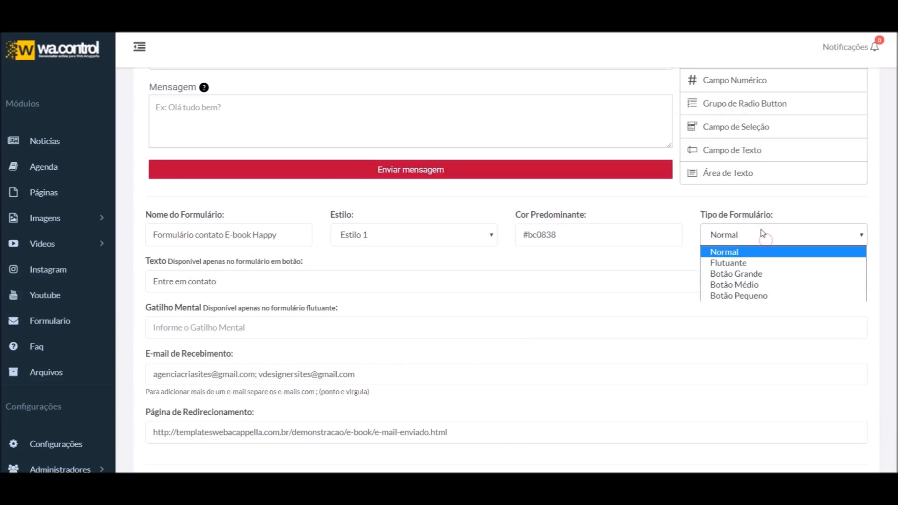
click(728, 264)
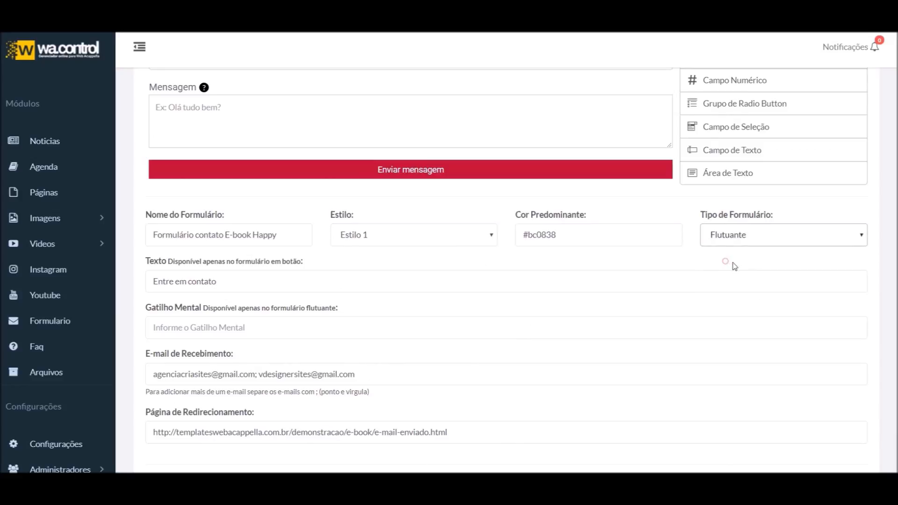
scroll(668, 314, down, 3)
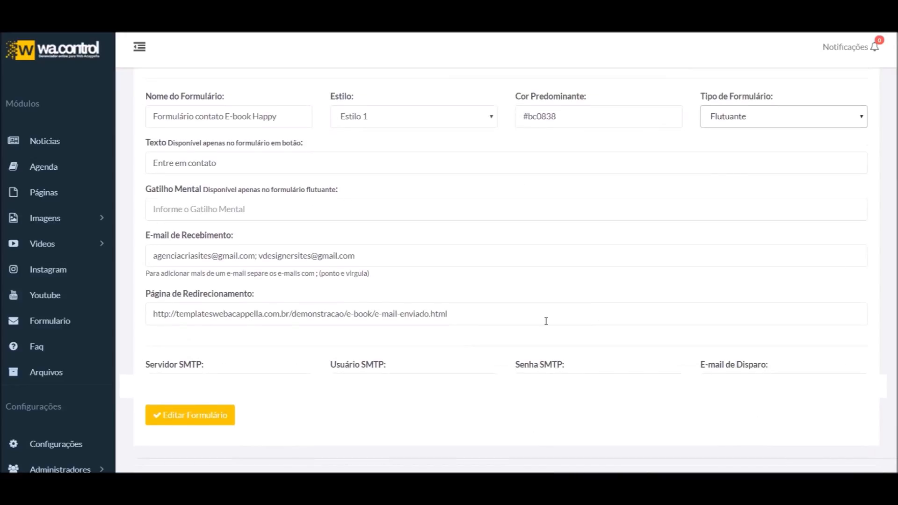
scroll(754, 239, up, 2)
scroll(257, 429, down, 2)
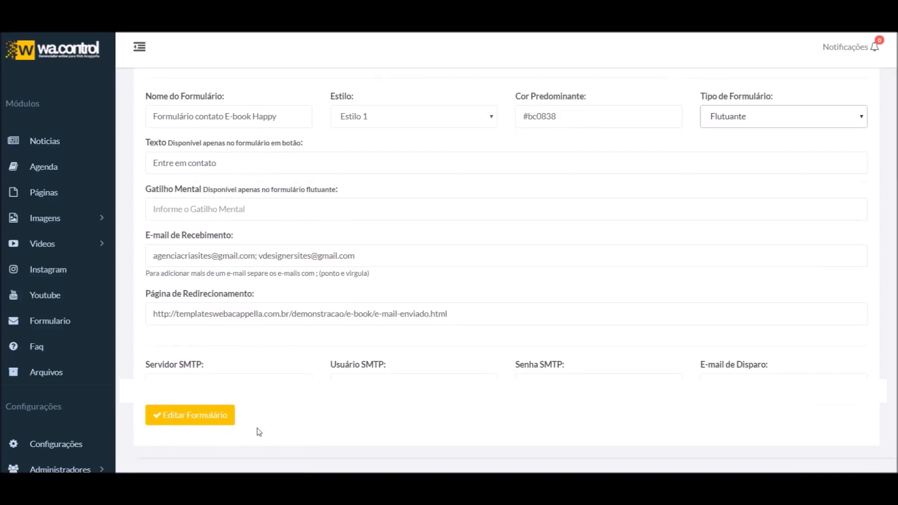
click(201, 415)
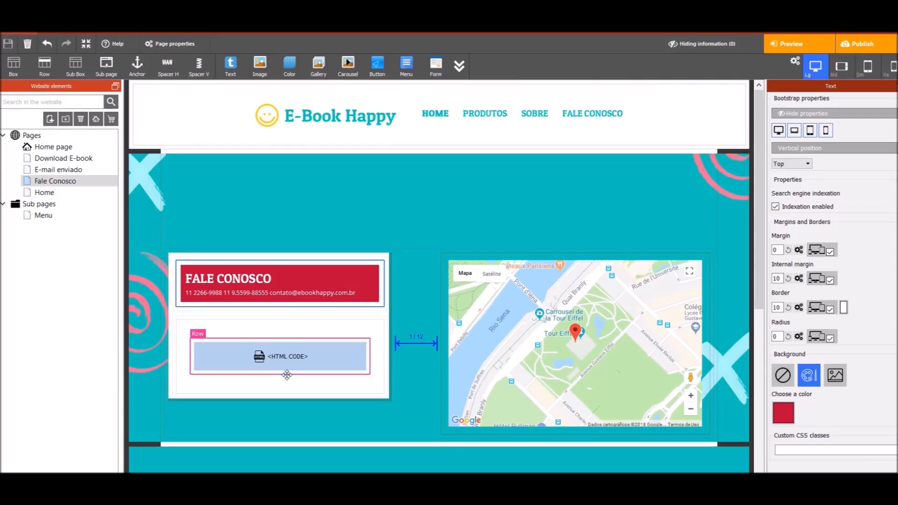
Paste the form's display div as an HTML block into the Home e-book banner, removing the empty block
click(294, 359)
click(54, 193)
scroll(387, 282, down, 12)
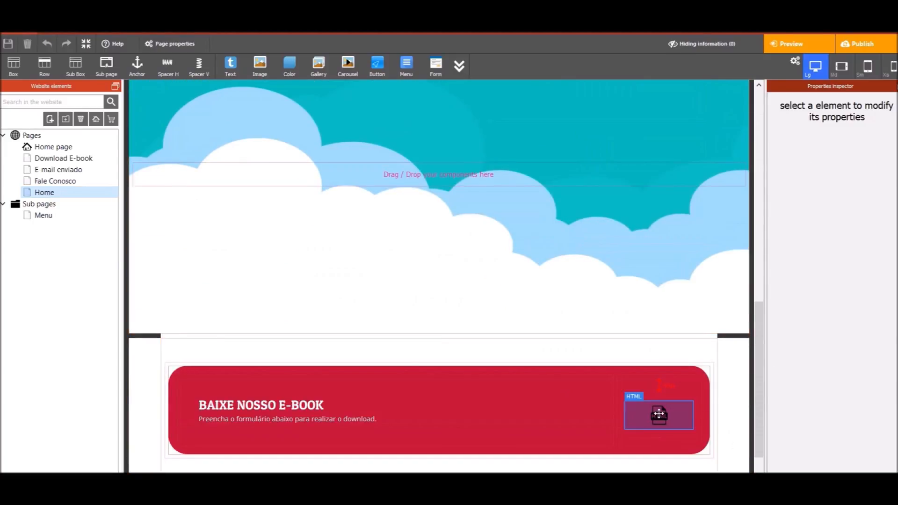
click(659, 413)
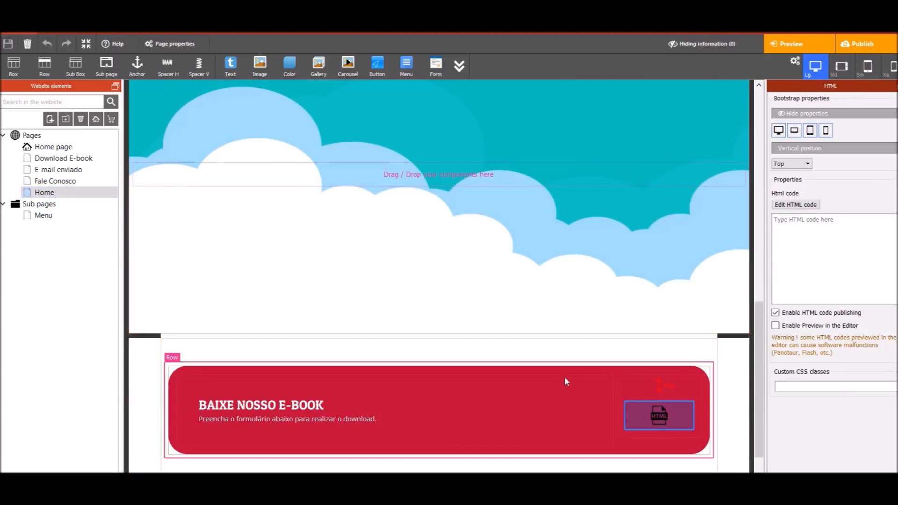
key(ctrl+v)
click(641, 410)
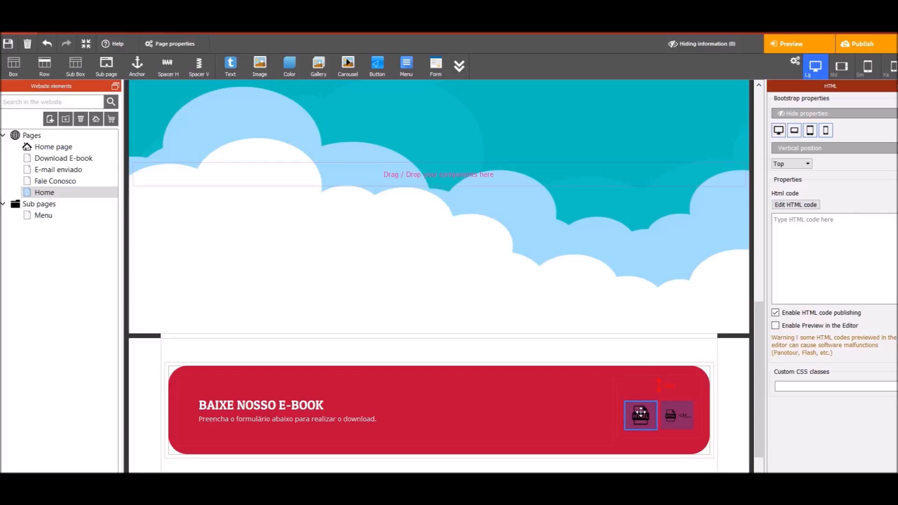
key(Delete)
click(665, 419)
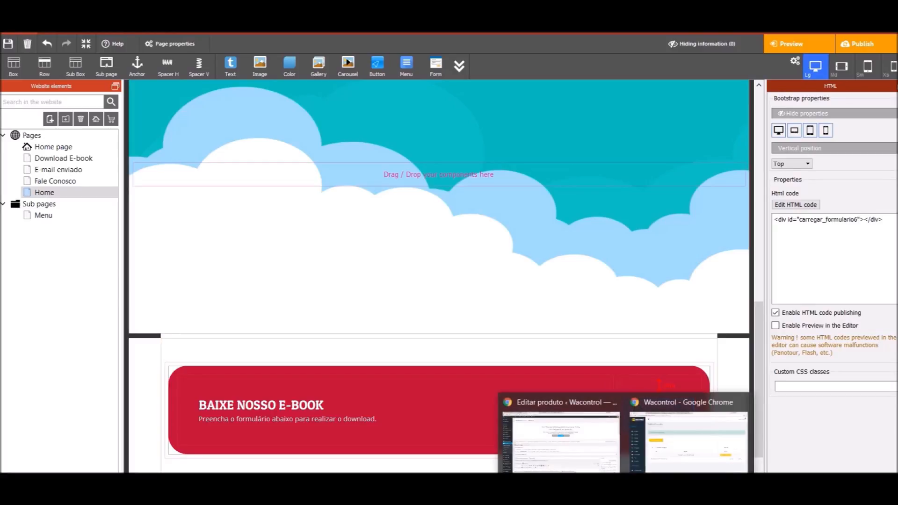
Copy the form's footer script from WaControl into the Home page's custom HTML code and save
click(678, 446)
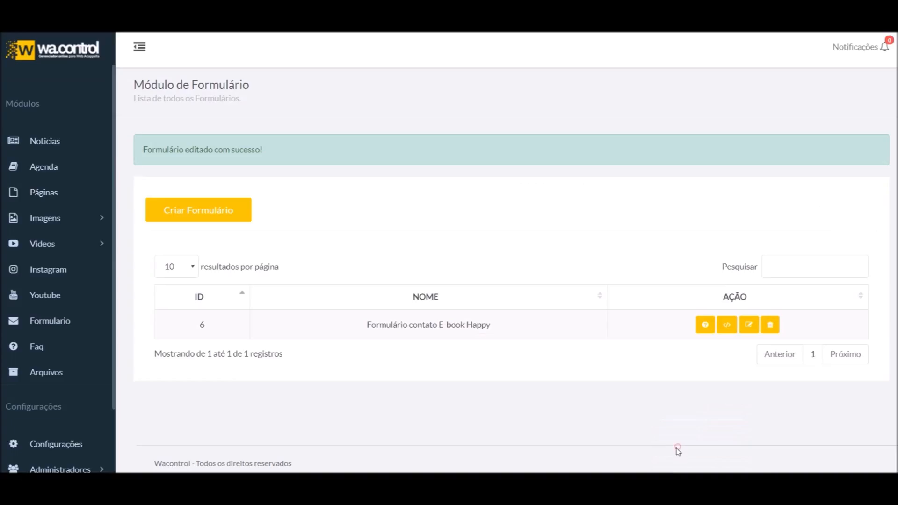
click(727, 325)
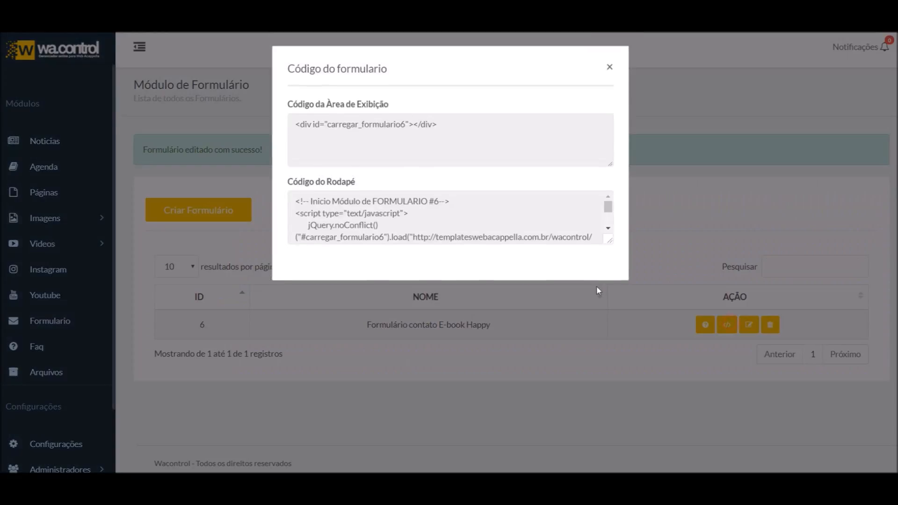
click(453, 225)
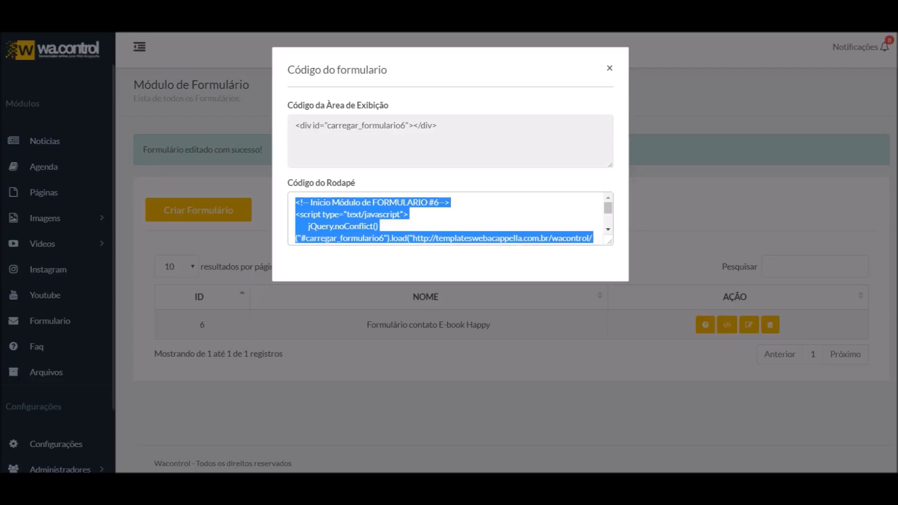
key(alt+Tab)
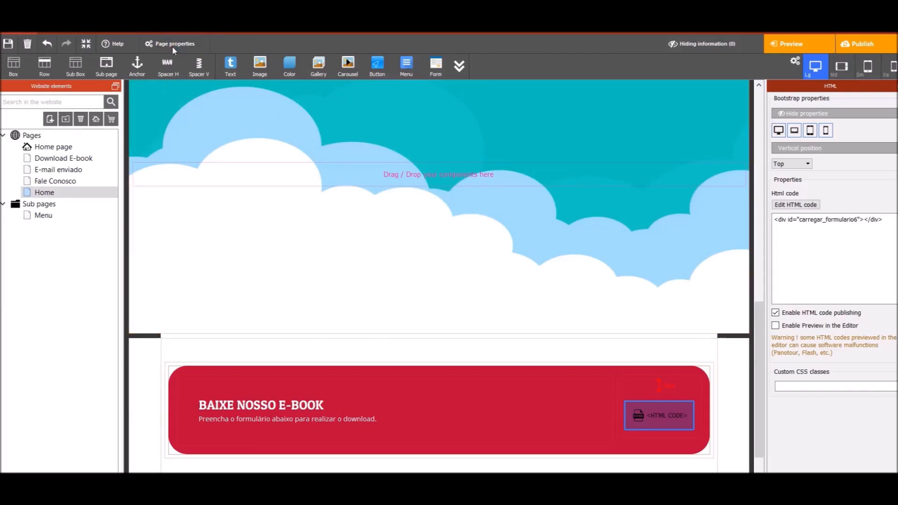
click(173, 47)
scroll(333, 321, down, 6)
click(361, 360)
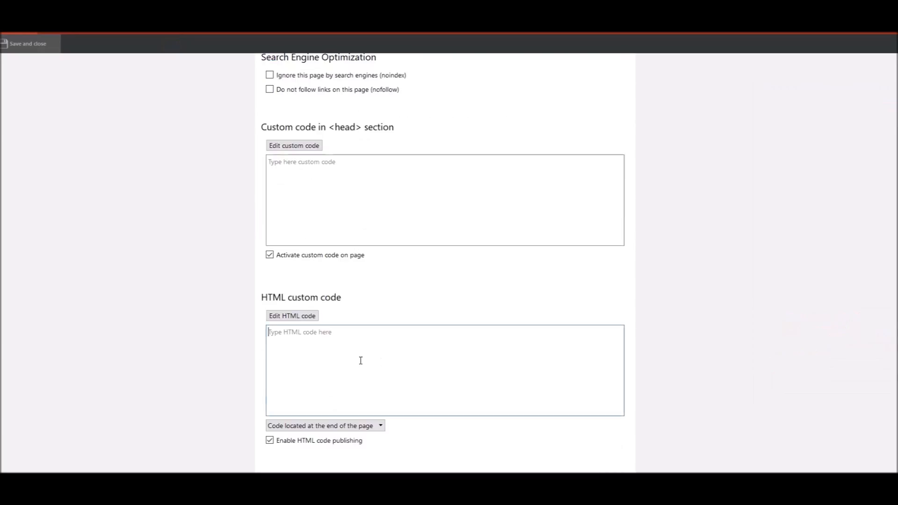
key(ctrl+v)
click(26, 44)
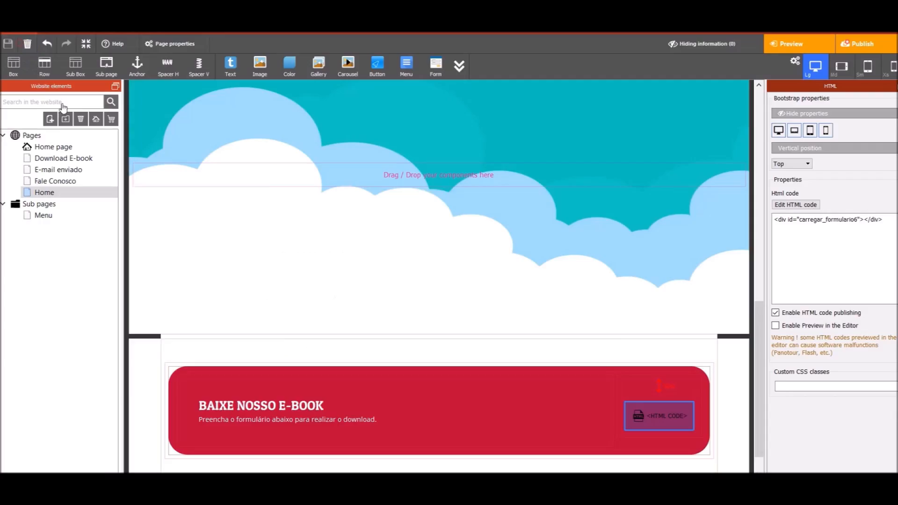
Publish the updated site, view the E-Book Happy home page, and open the floating contact form
click(855, 48)
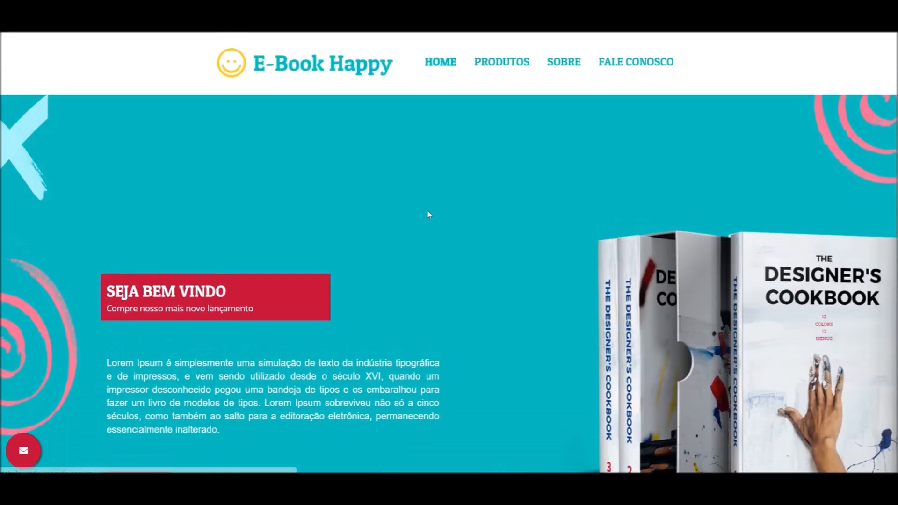
scroll(421, 229, down, 5)
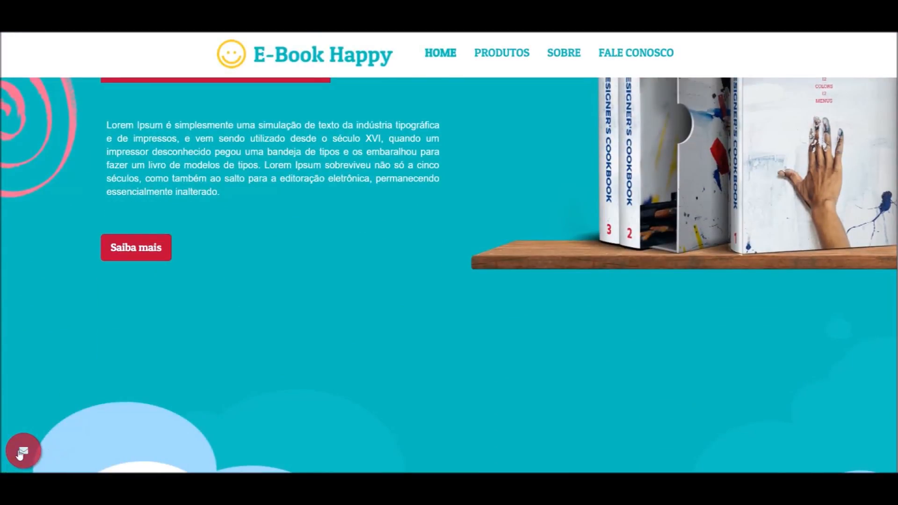
scroll(144, 454, up, 5)
scroll(270, 334, down, 10)
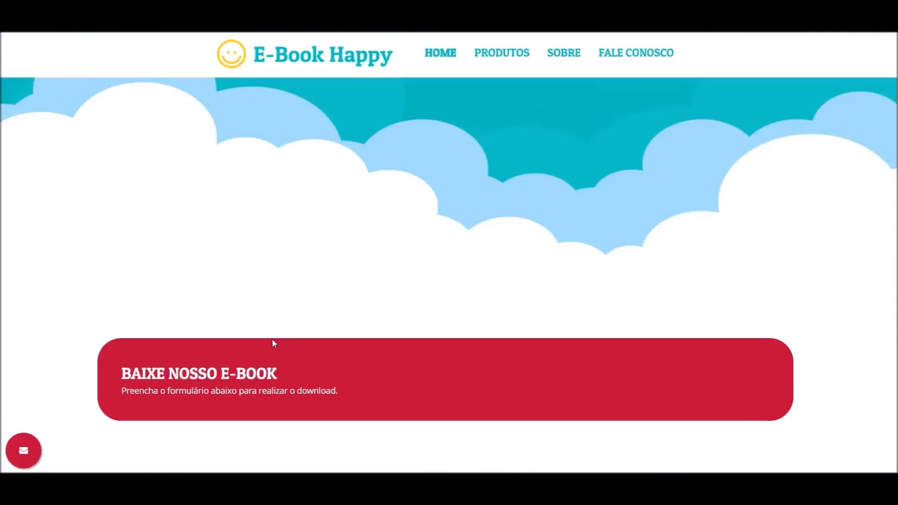
scroll(281, 354, up, 7)
scroll(289, 365, up, 5)
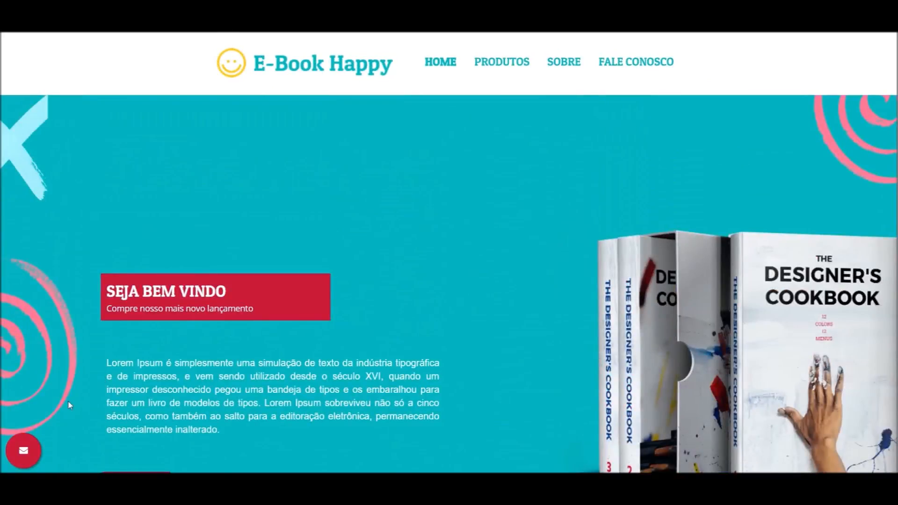
click(32, 452)
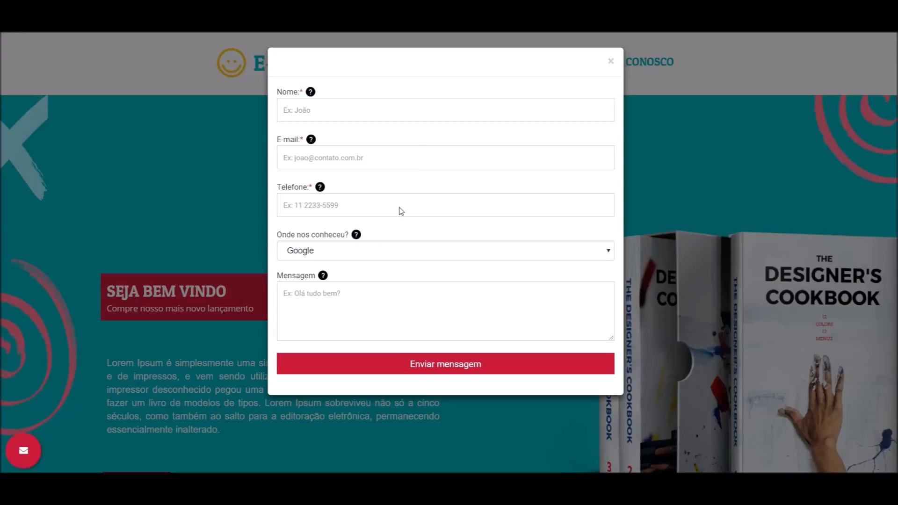
Send a test message with autofilled contact details, Facebook as source and text 'kkkkkkkkkkkkkkkkkkkk', then go back
click(347, 111)
click(349, 127)
click(350, 158)
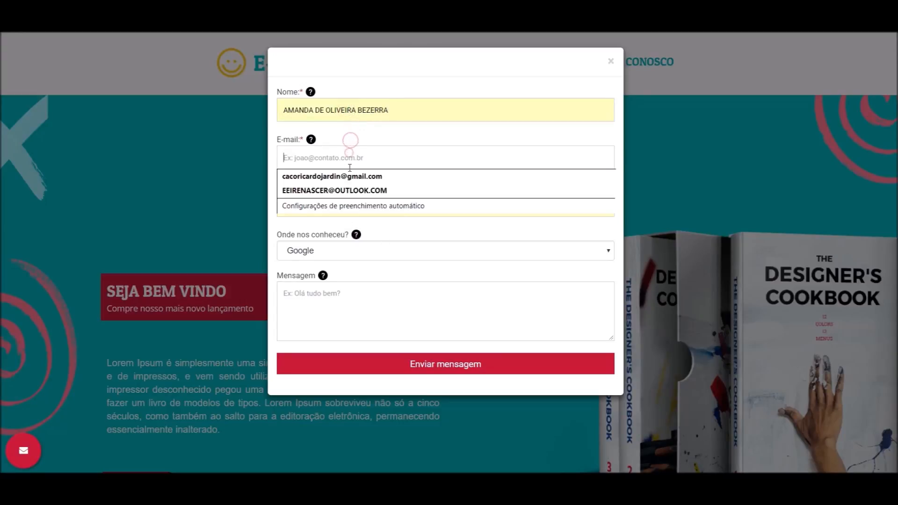
click(349, 176)
click(334, 251)
click(334, 276)
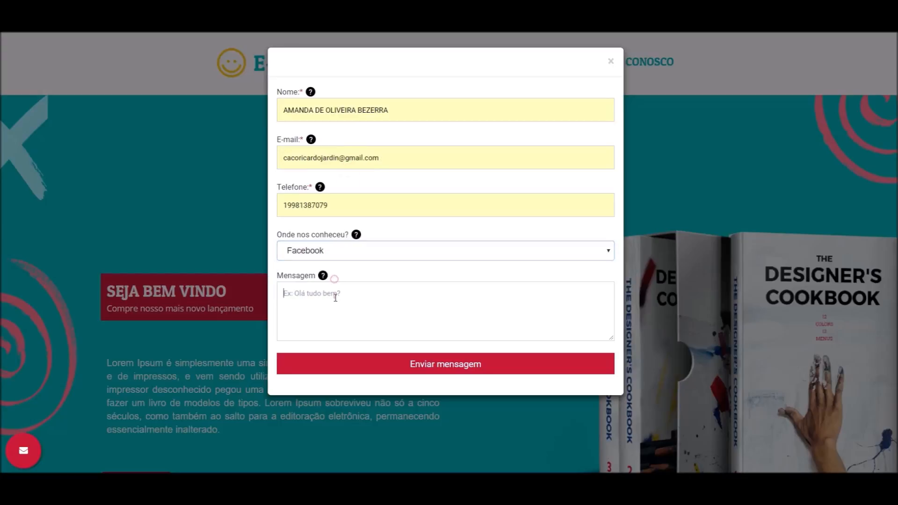
text(kkkkkkkkkkkkkkkkkkkk)
click(456, 366)
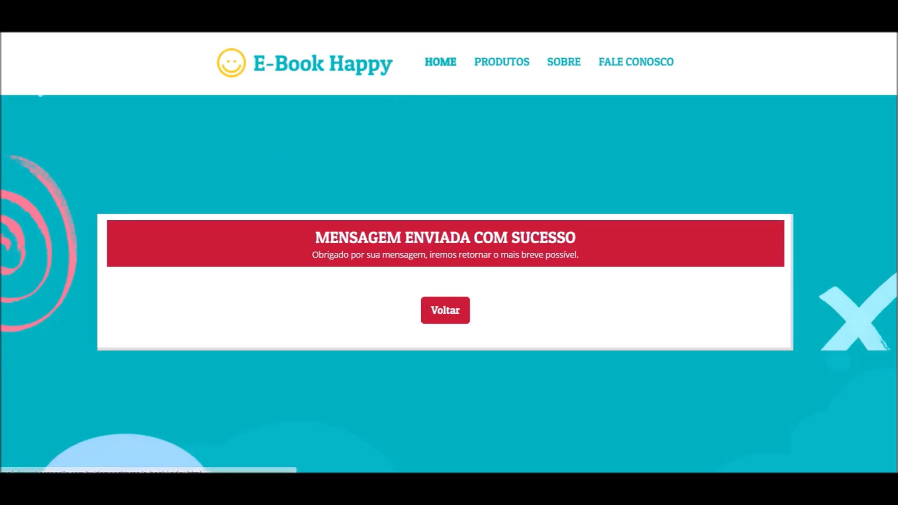
click(440, 313)
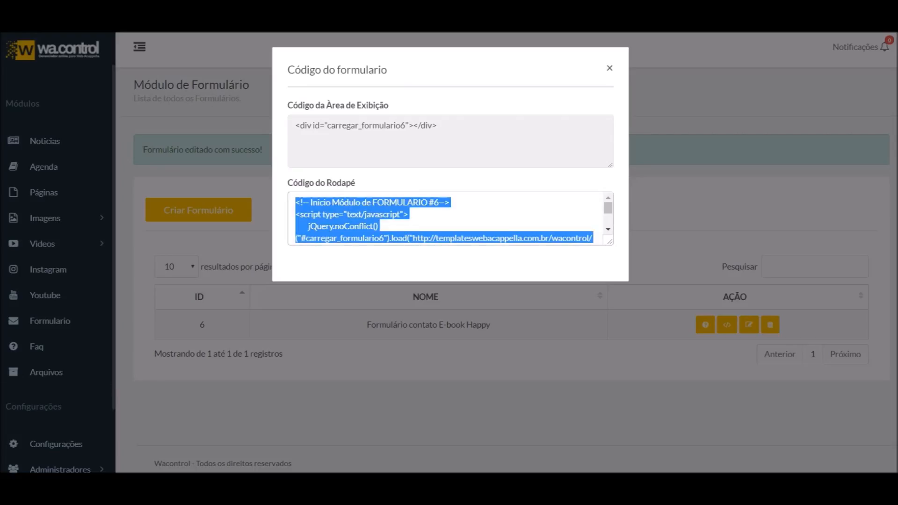
Enter 'Podemos ajudar' as the form's Gatilho Mental text and save the form
click(610, 70)
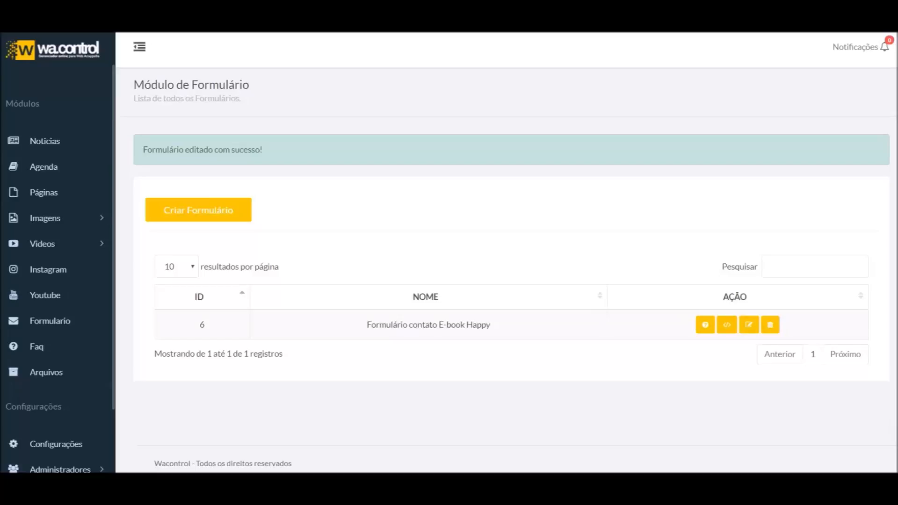
click(749, 325)
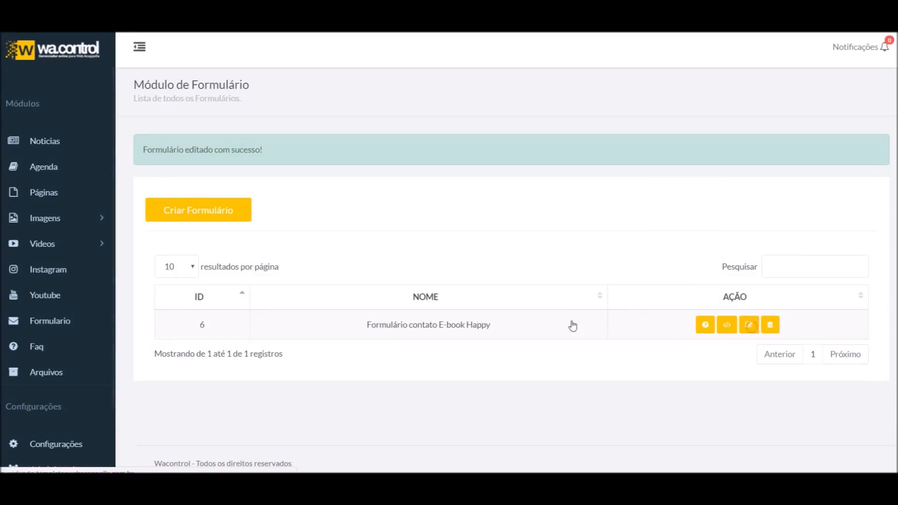
scroll(301, 310, down, 5)
scroll(253, 333, down, 4)
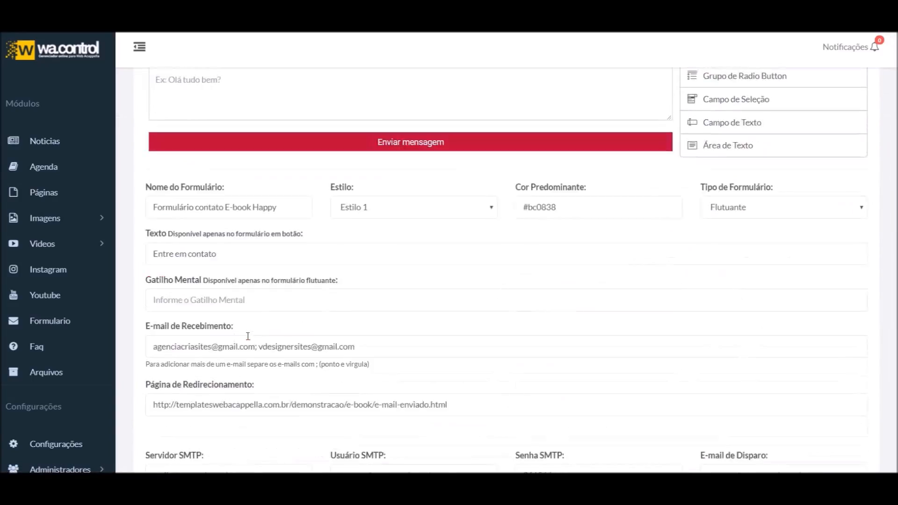
click(186, 302)
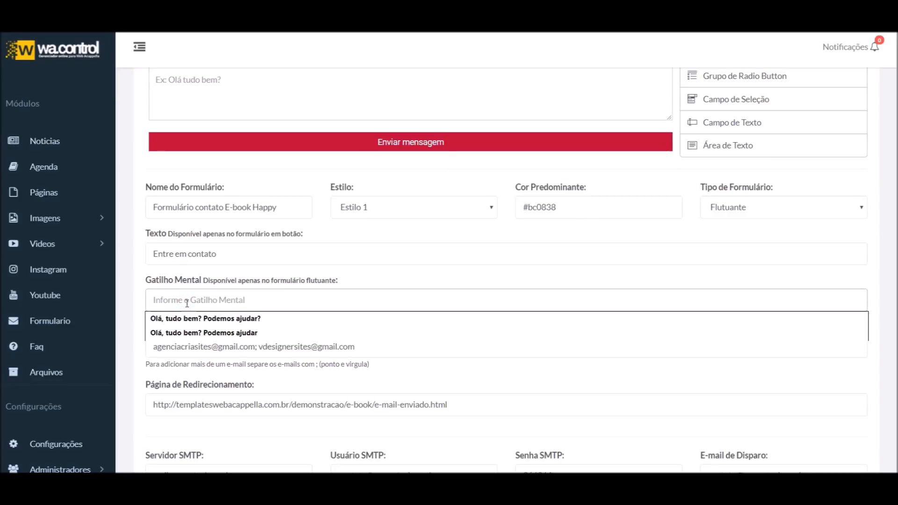
text(Po)
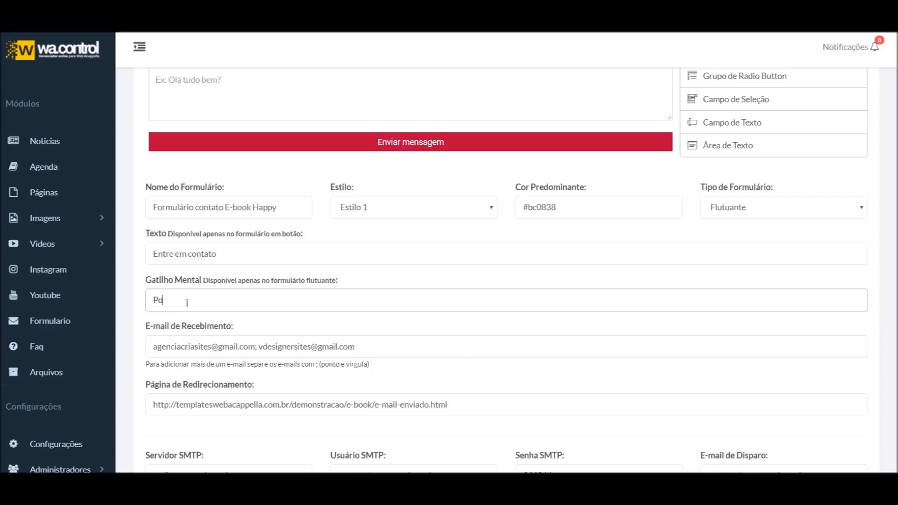
text(demos ajudar?)
scroll(242, 424, down, 3)
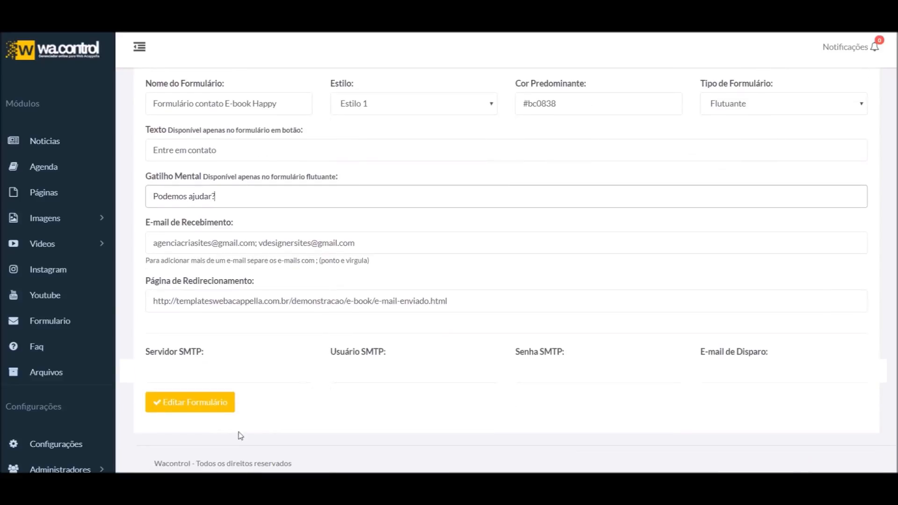
click(197, 400)
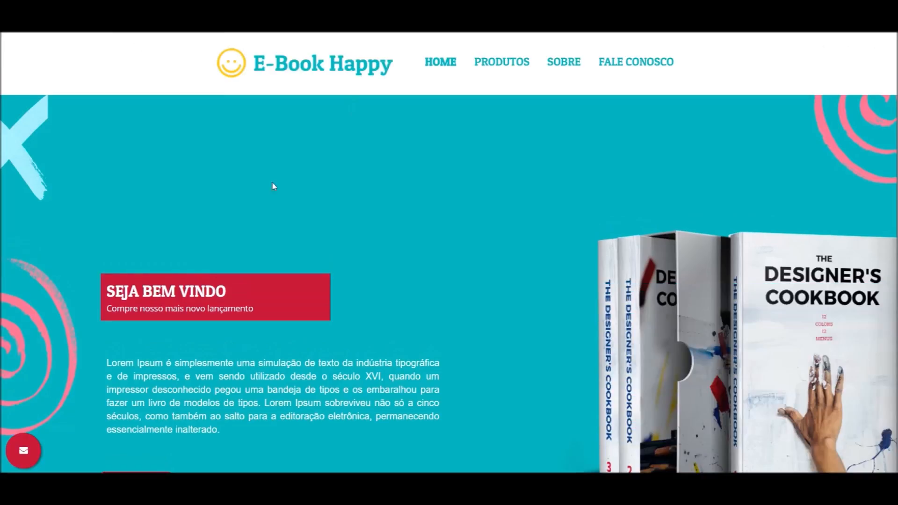
Check the live home page's floating button, opening and closing the contact form twice
scroll(272, 183, down, 3)
scroll(31, 450, up, 3)
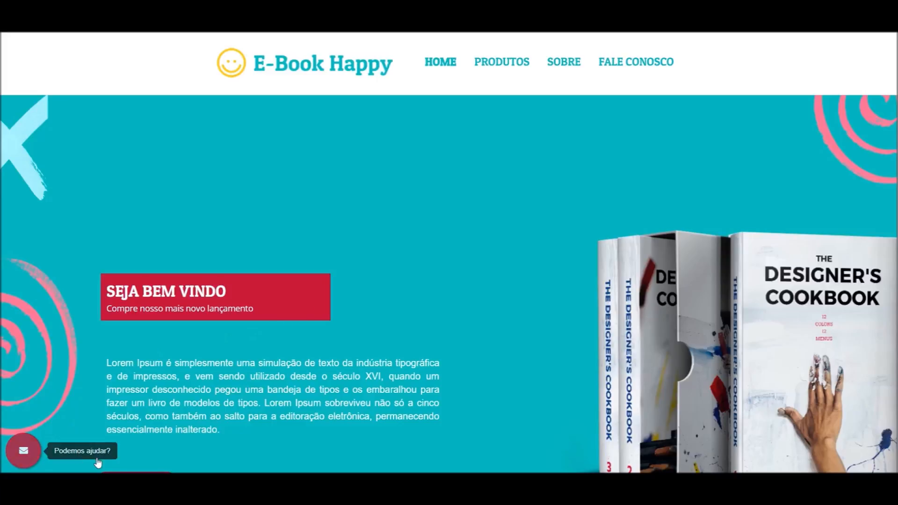
scroll(74, 445, down, 3)
scroll(84, 458, up, 3)
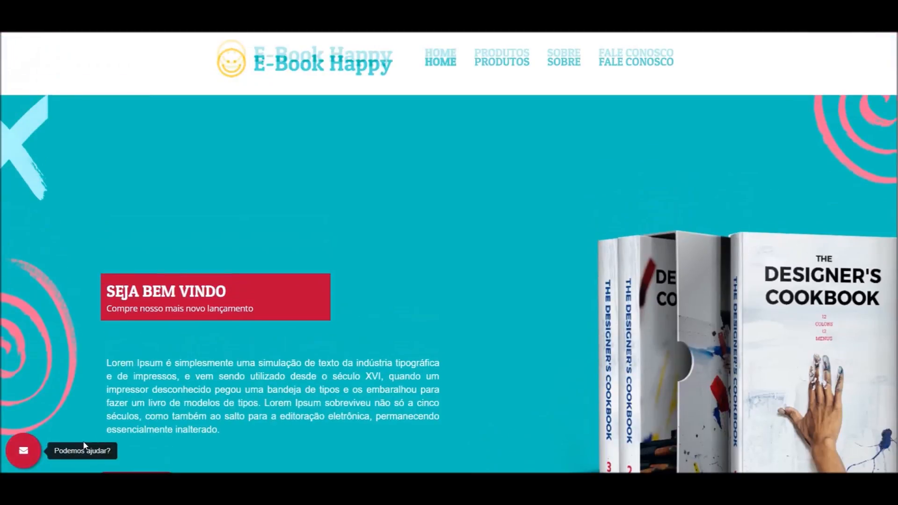
scroll(80, 449, down, 4)
scroll(62, 459, down, 5)
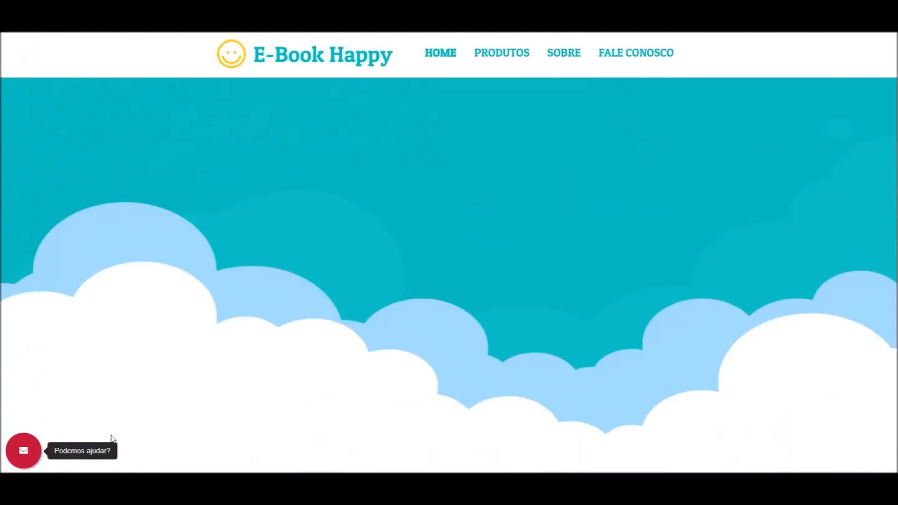
scroll(94, 453, up, 7)
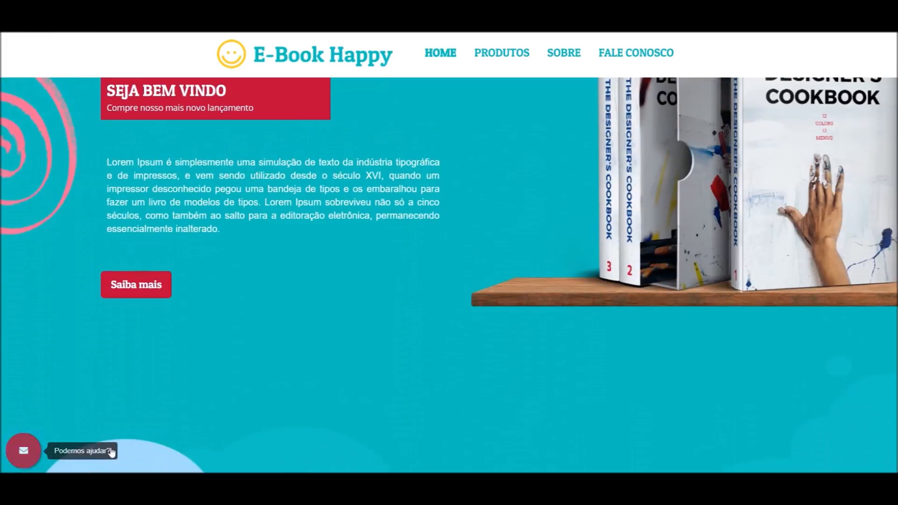
click(112, 452)
click(228, 370)
scroll(125, 416, down, 5)
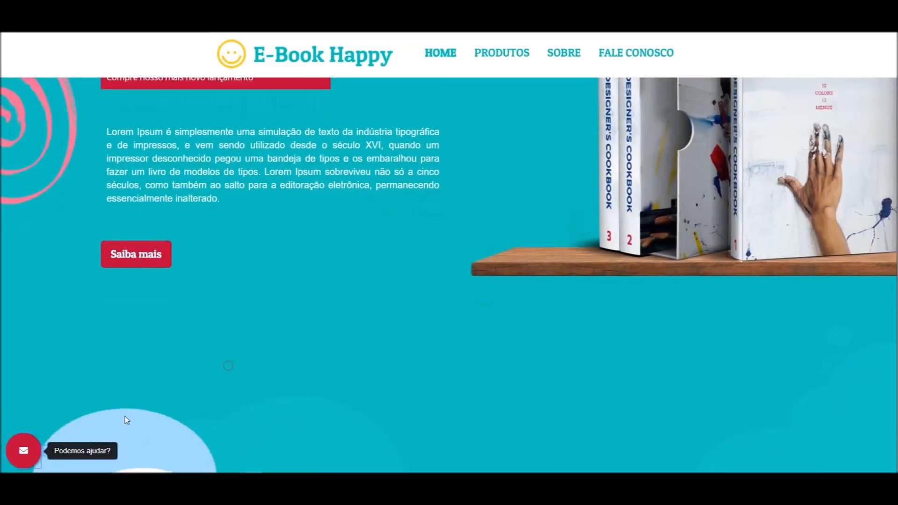
click(23, 451)
click(149, 350)
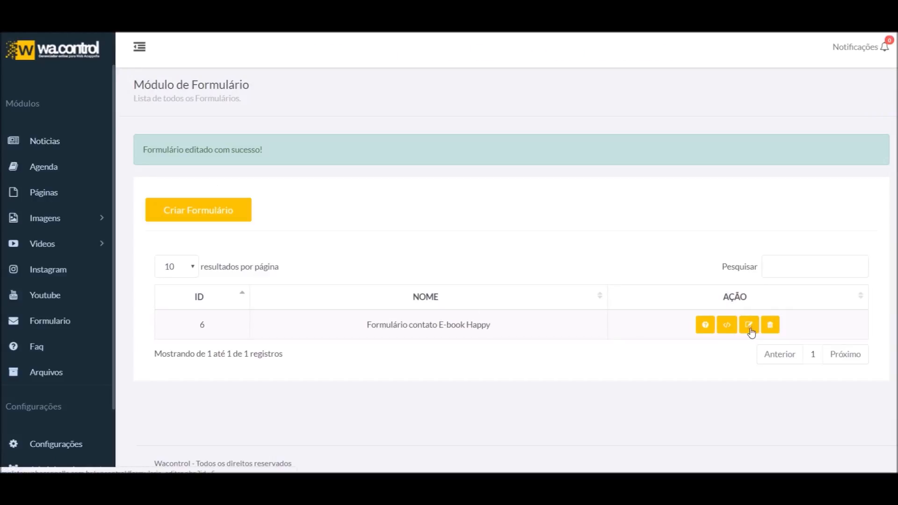
Set the form type to Botão Grande, keeping the button text 'Entre em contato'
click(749, 327)
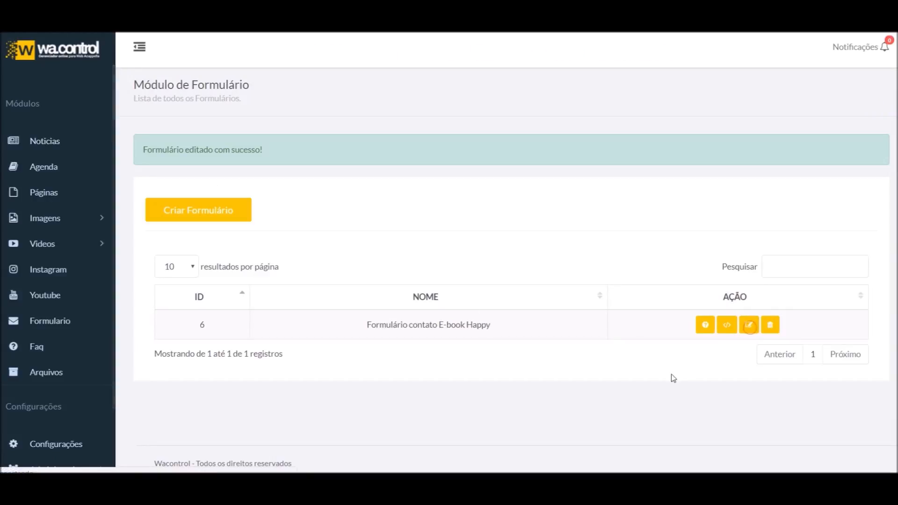
scroll(505, 360, down, 5)
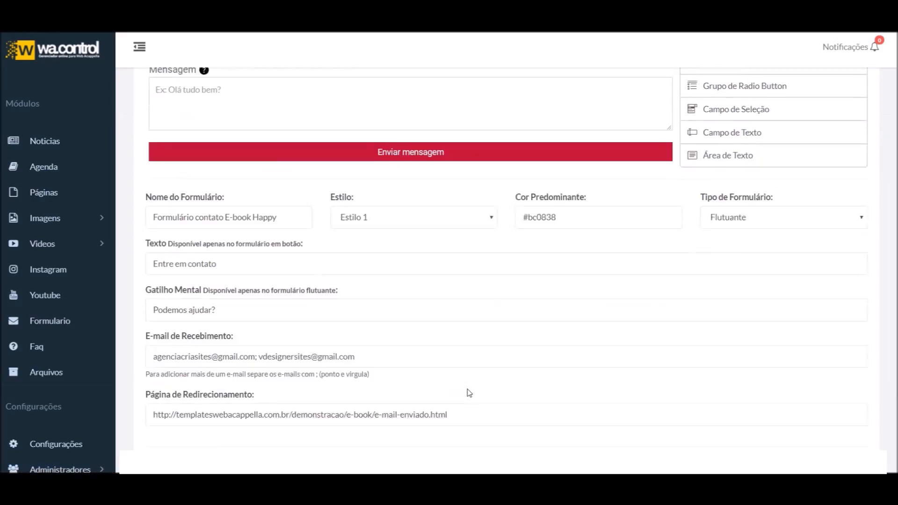
scroll(469, 393, down, 1)
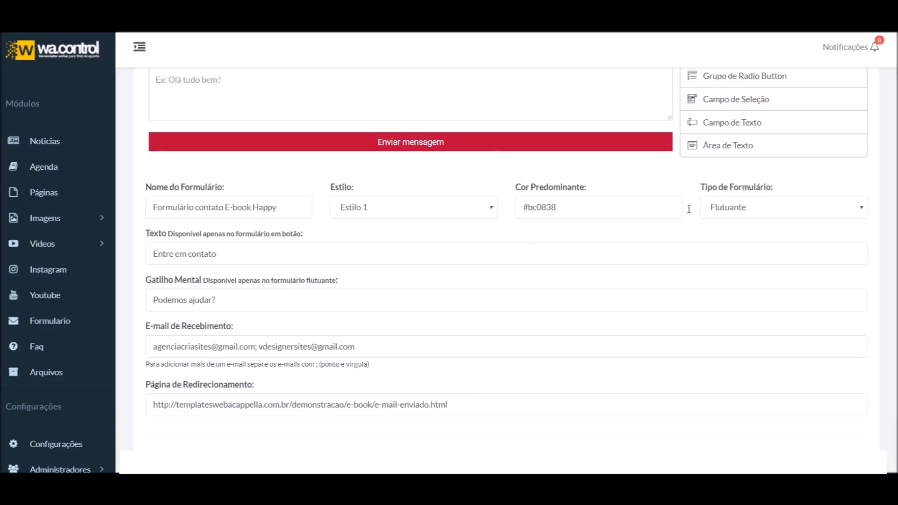
click(749, 209)
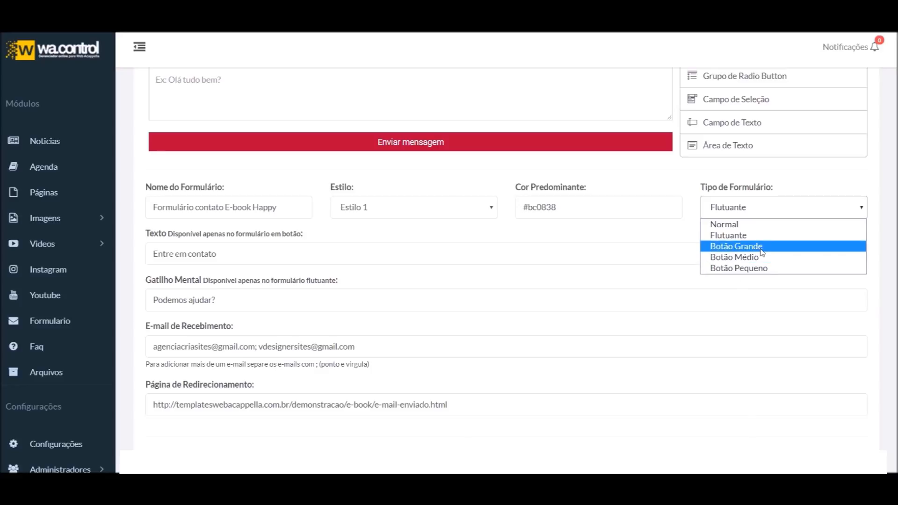
click(740, 248)
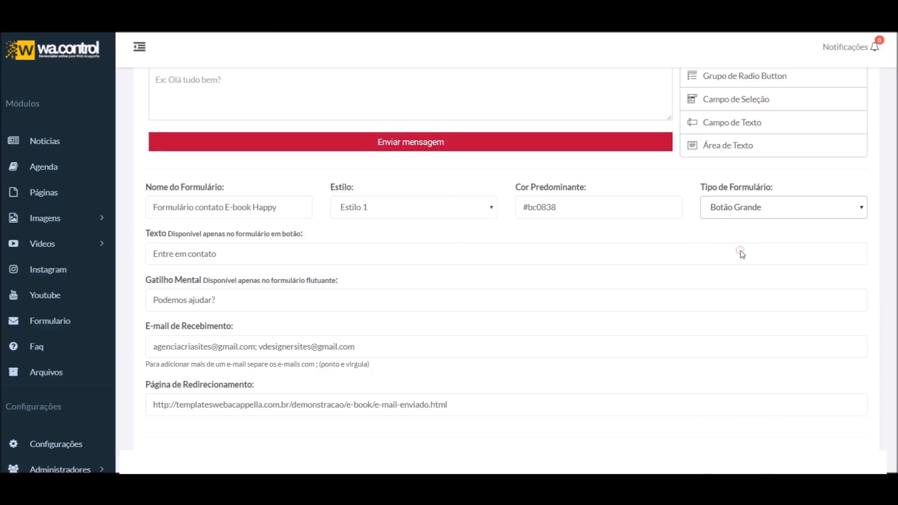
triple_click(234, 257)
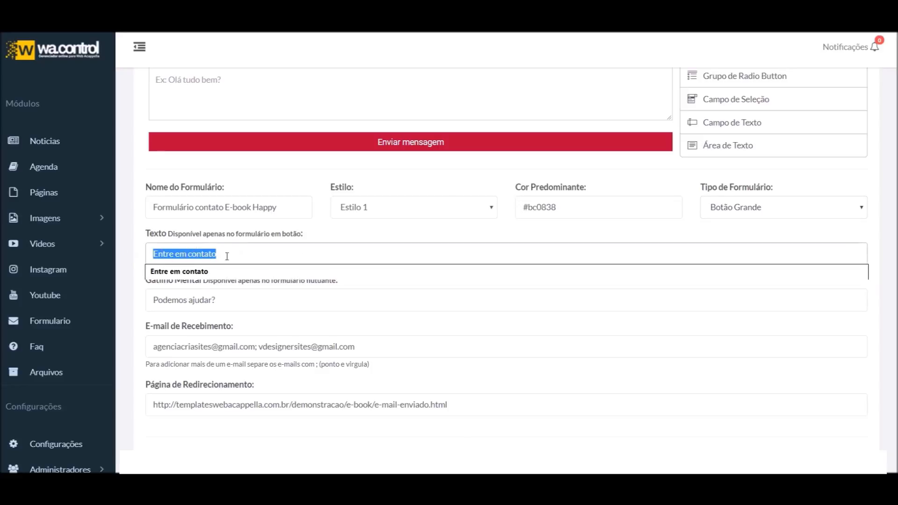
click(222, 258)
click(240, 237)
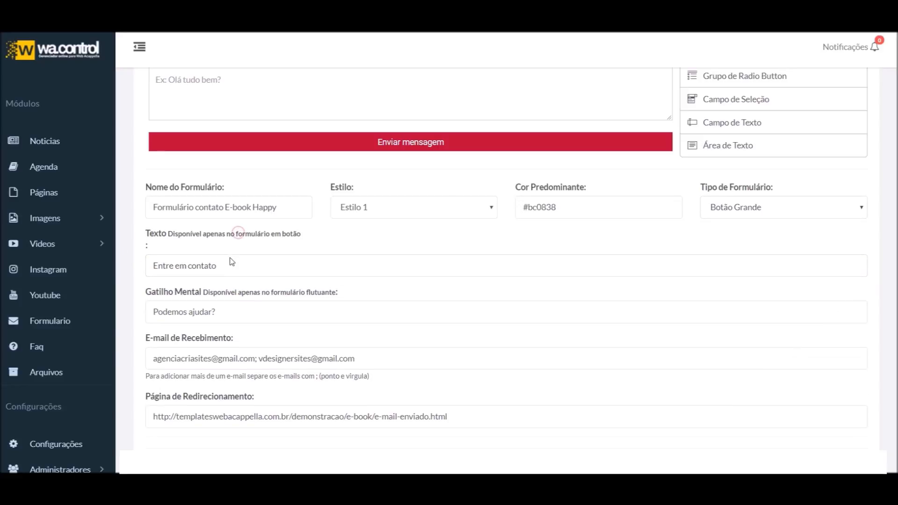
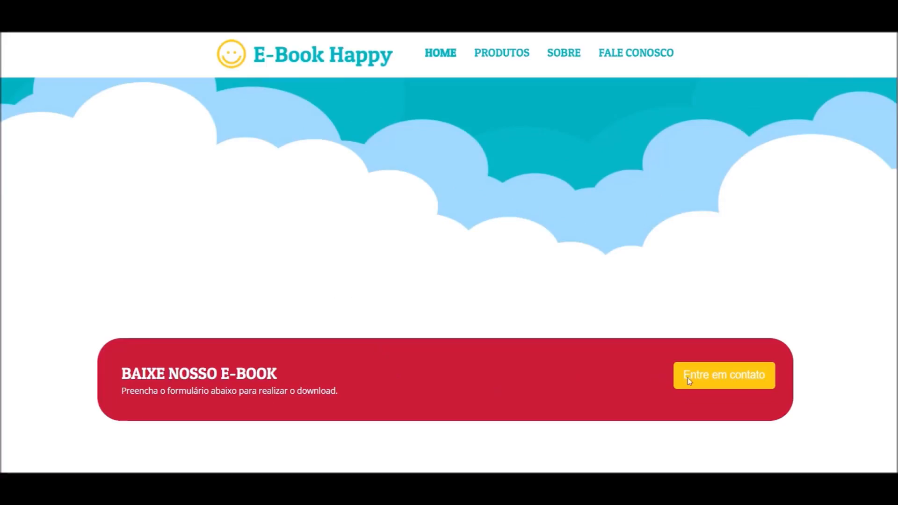
click(718, 374)
scroll(730, 417, down, 2)
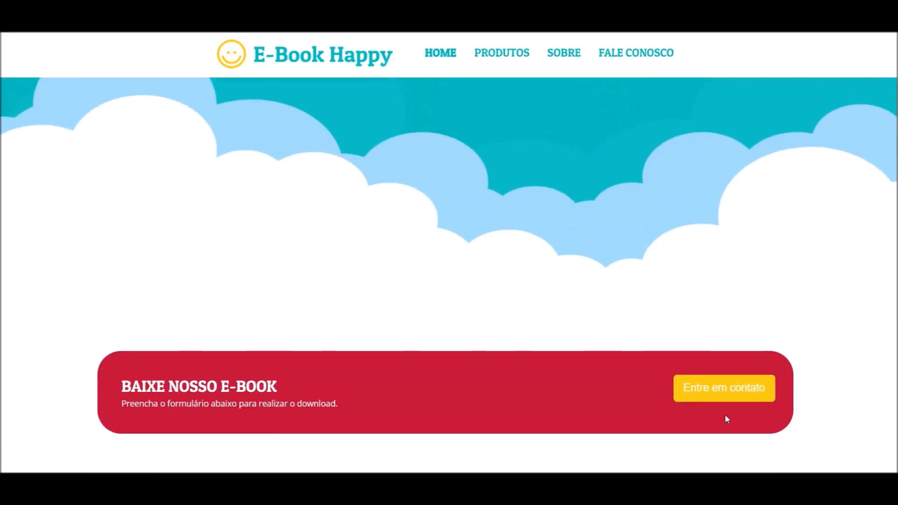
scroll(611, 361, up, 2)
scroll(688, 381, down, 2)
click(688, 384)
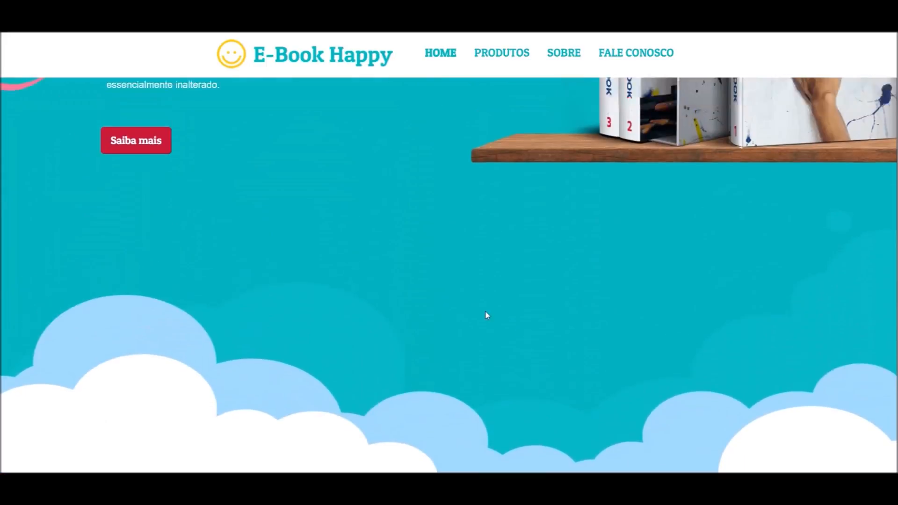
scroll(148, 306, down, 8)
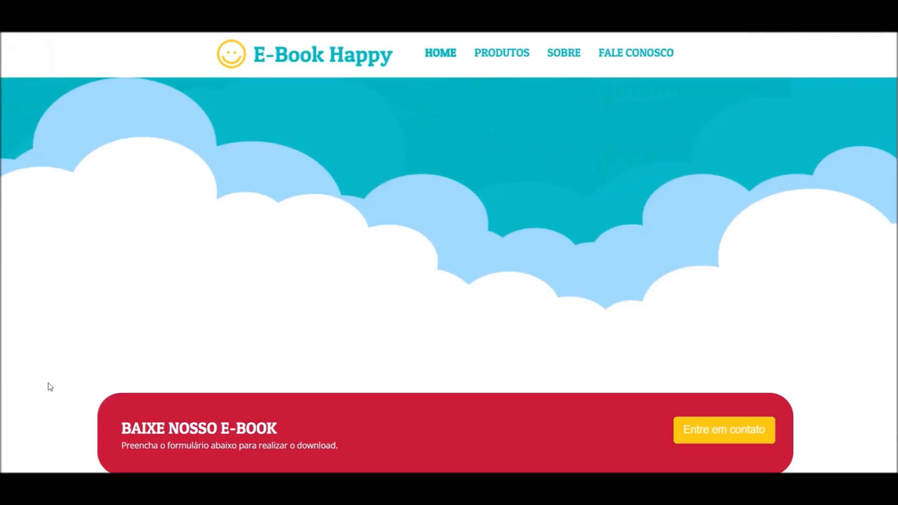
scroll(50, 387, up, 10)
scroll(488, 236, down, 6)
scroll(487, 236, down, 5)
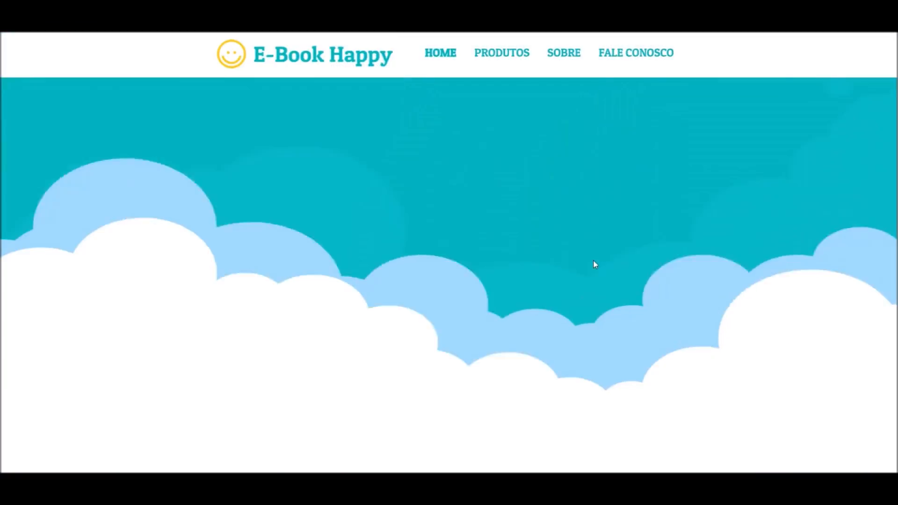
scroll(587, 260, up, 8)
scroll(268, 175, down, 7)
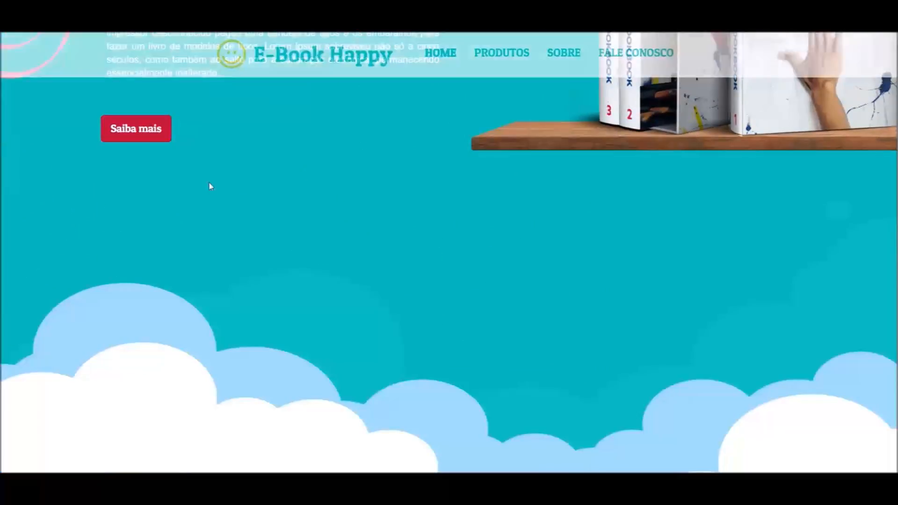
scroll(281, 196, down, 4)
click(731, 377)
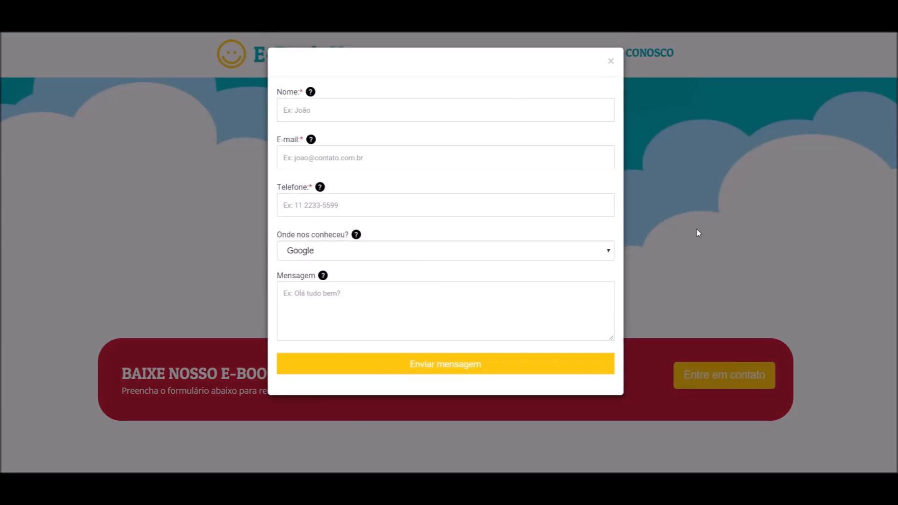
click(698, 234)
scroll(663, 305, up, 10)
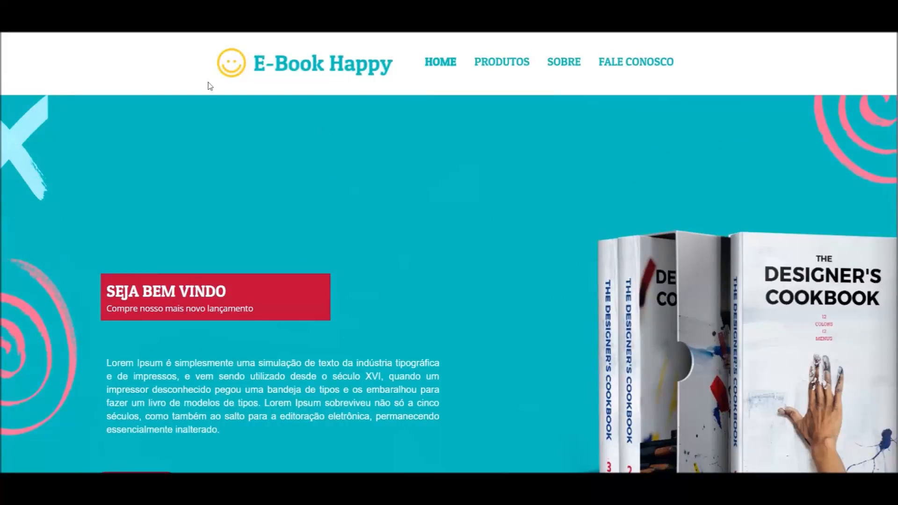
scroll(168, 283, down, 4)
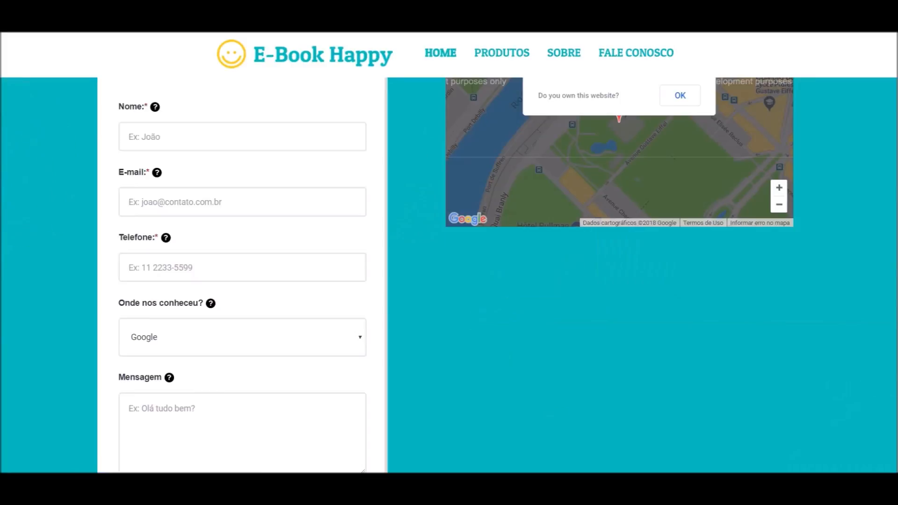
scroll(276, 236, up, 4)
scroll(264, 225, down, 6)
scroll(253, 255, up, 15)
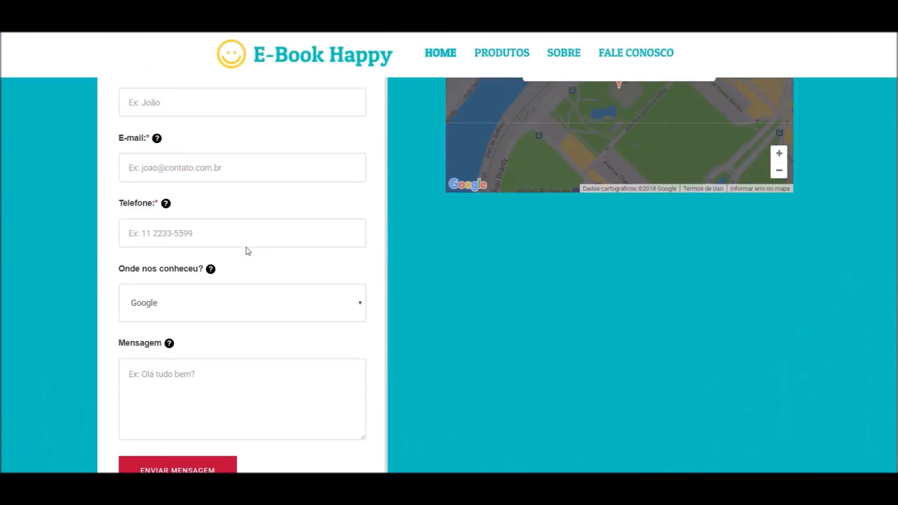
scroll(662, 427, down, 4)
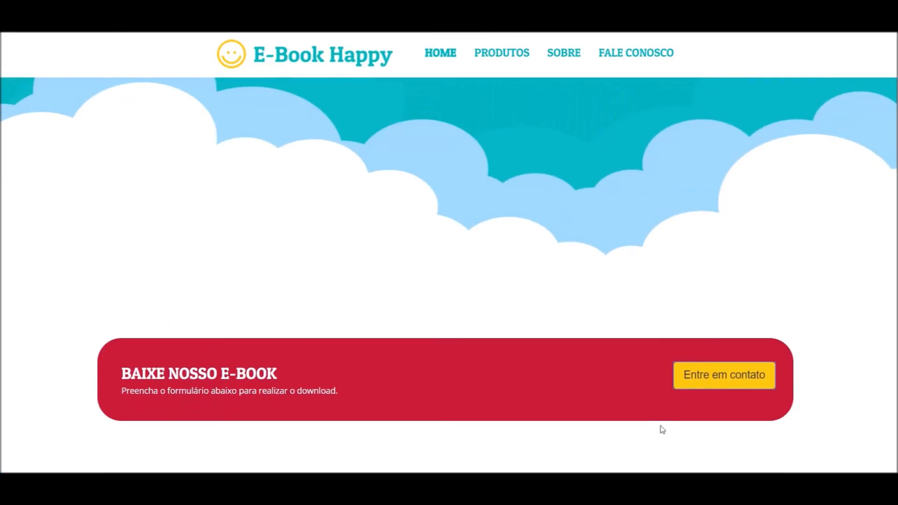
scroll(558, 343, up, 3)
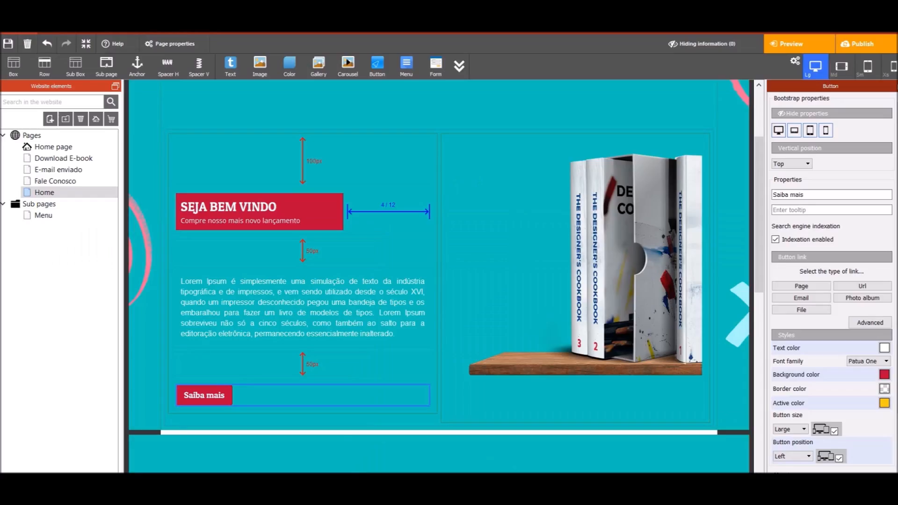
Review the E-mail enviado, Fale Conosco, Home and Download E-book pages, then publish the site
click(49, 170)
click(60, 183)
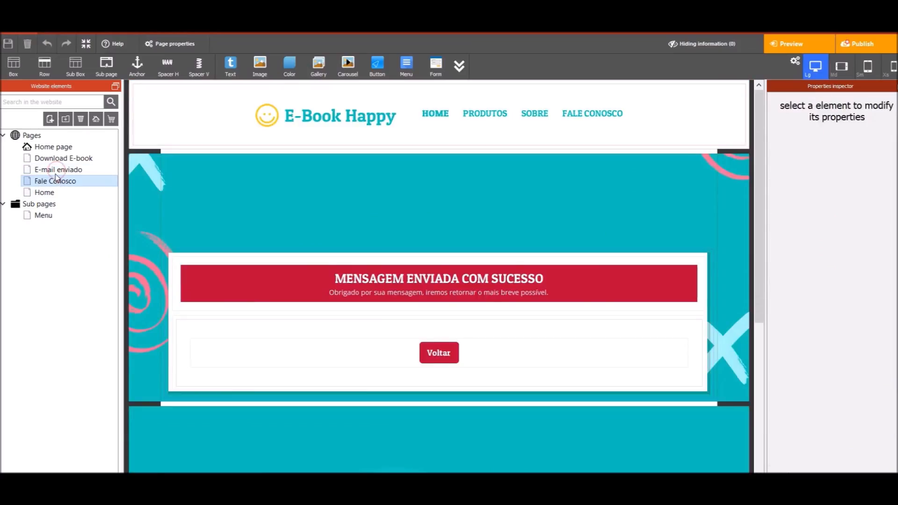
click(70, 148)
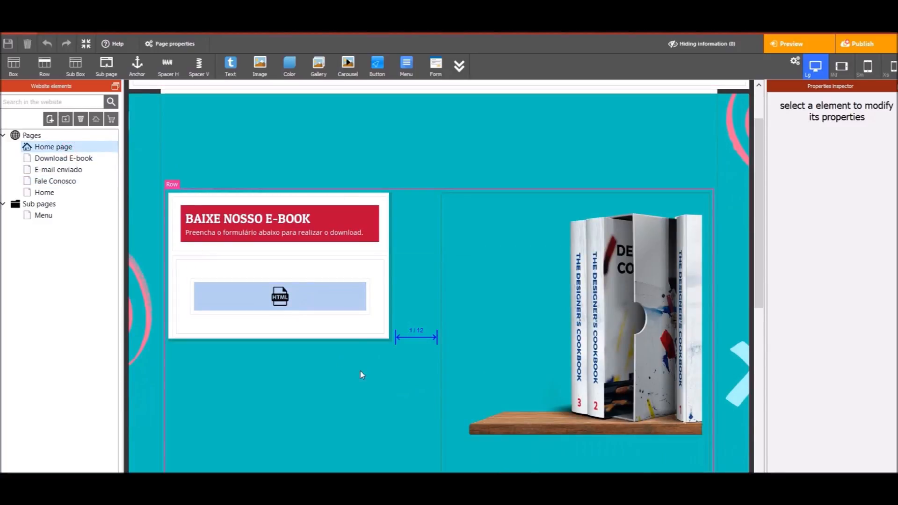
click(61, 159)
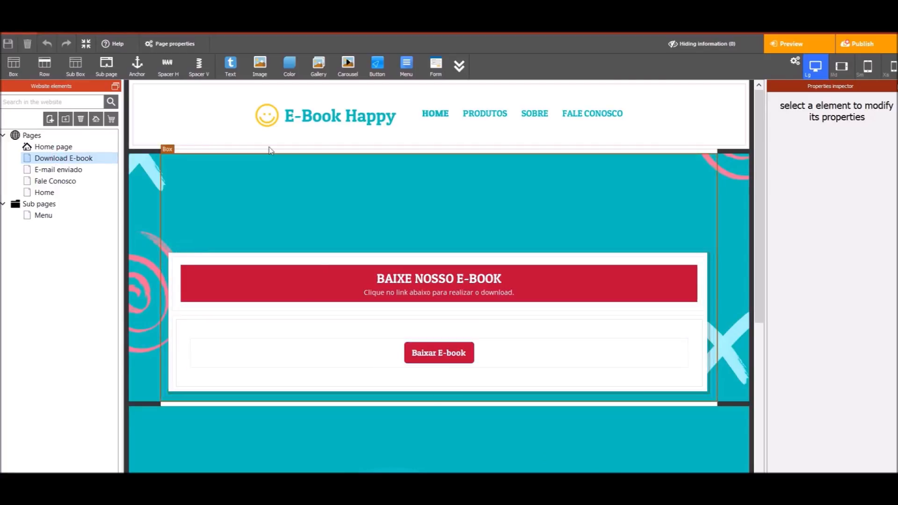
click(861, 49)
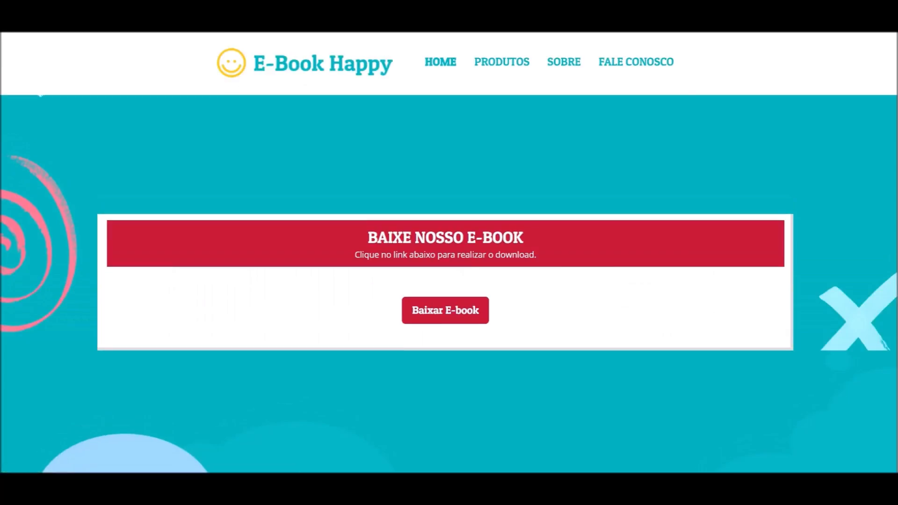
Reload the download-e-book.html page with the ?nocache=61 suffix removed from the address
key(ctrl+l)
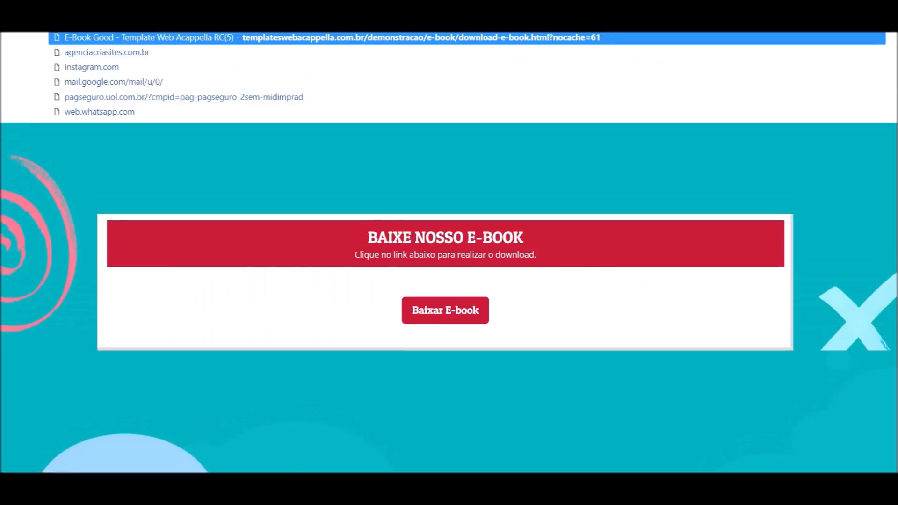
key(BackSpace)
key(BackSpace)
key(BackSpace)
key(BackSpace)
key(BackSpace)
key(BackSpace)
key(BackSpace)
key(BackSpace)
key(BackSpace)
key(BackSpace)
key(BackSpace)
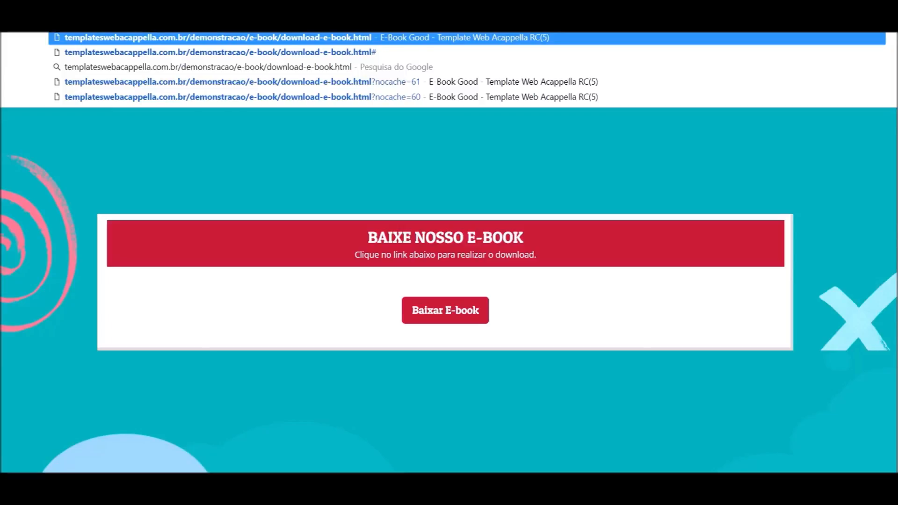
key(Return)
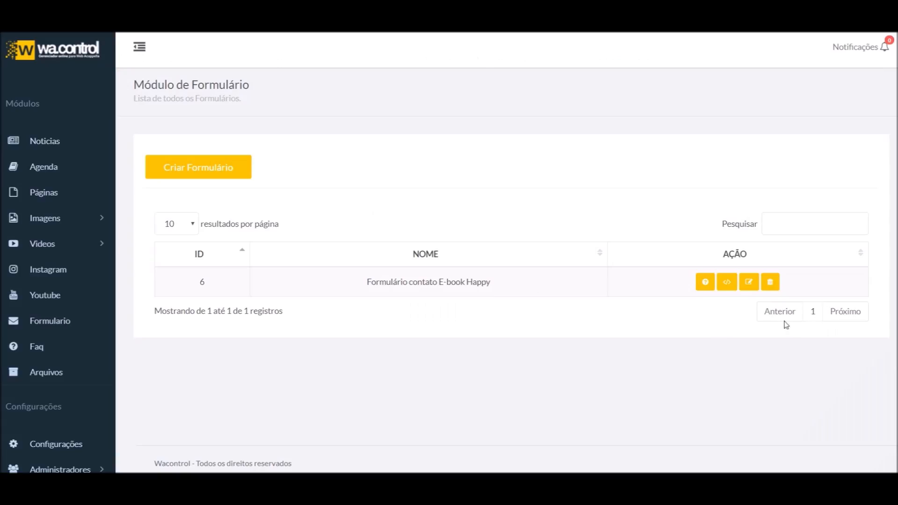
Set the e-book form's Página de Redirecionamento to the download-e-book.html address
click(750, 283)
scroll(309, 346, down, 4)
scroll(299, 346, down, 4)
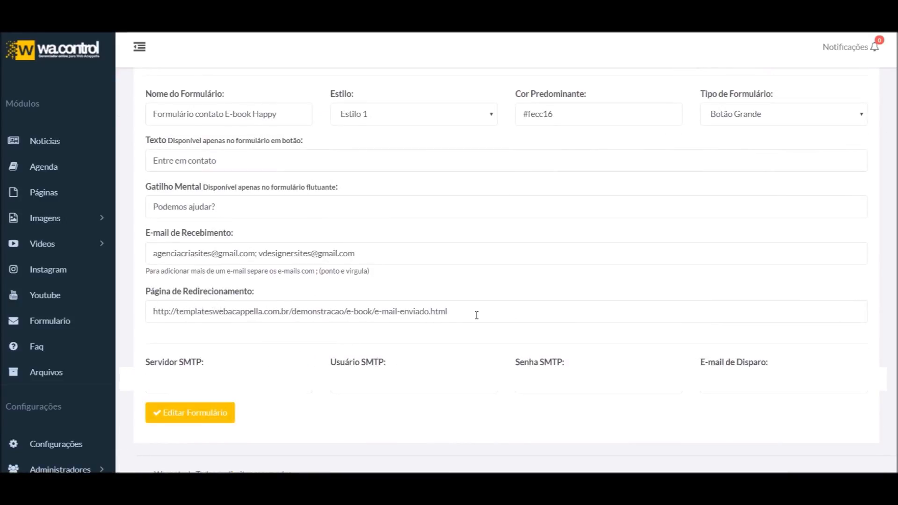
drag(475, 313, 195, 311)
key(ctrl+a)
text(http://templateswebacappella.com.br/demonstracao/e-book/download-e-book.html)
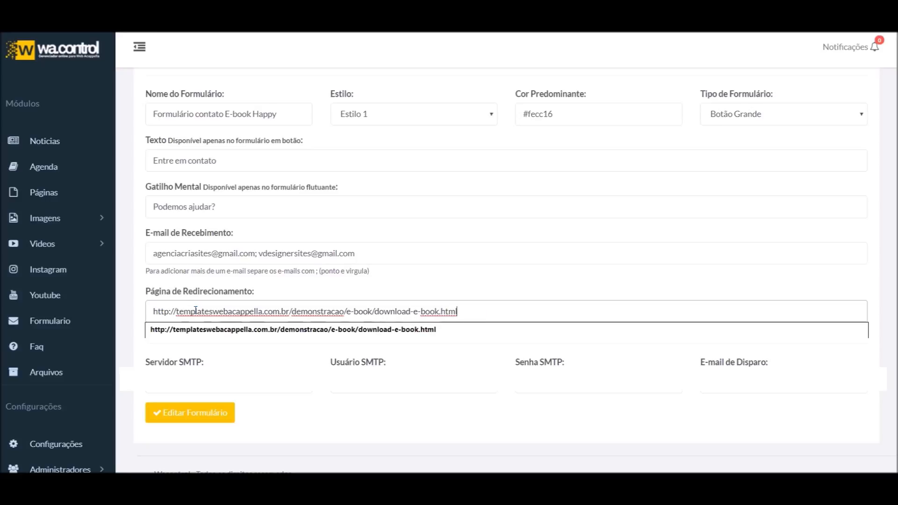
Relabel the submit button from 'Enviar mensagem' to 'Eu quero o e-book'
scroll(281, 274, up, 1)
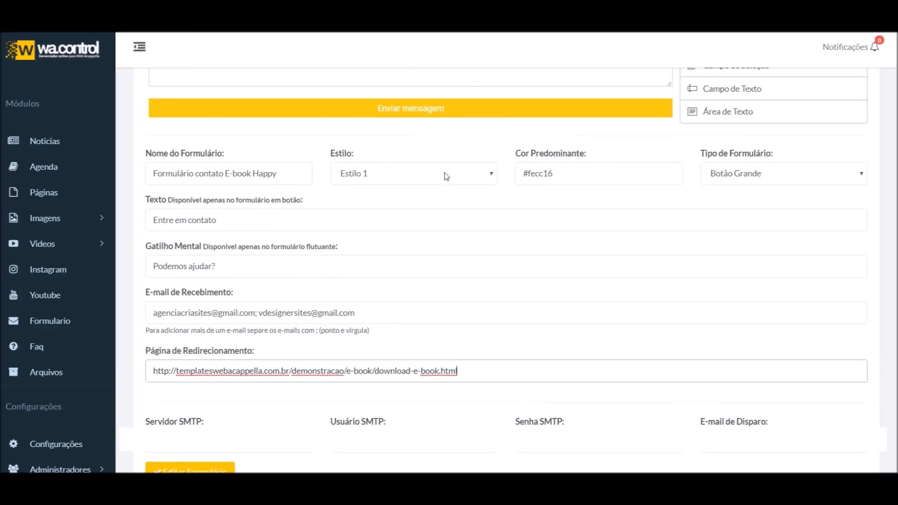
scroll(446, 176, up, 2)
click(648, 224)
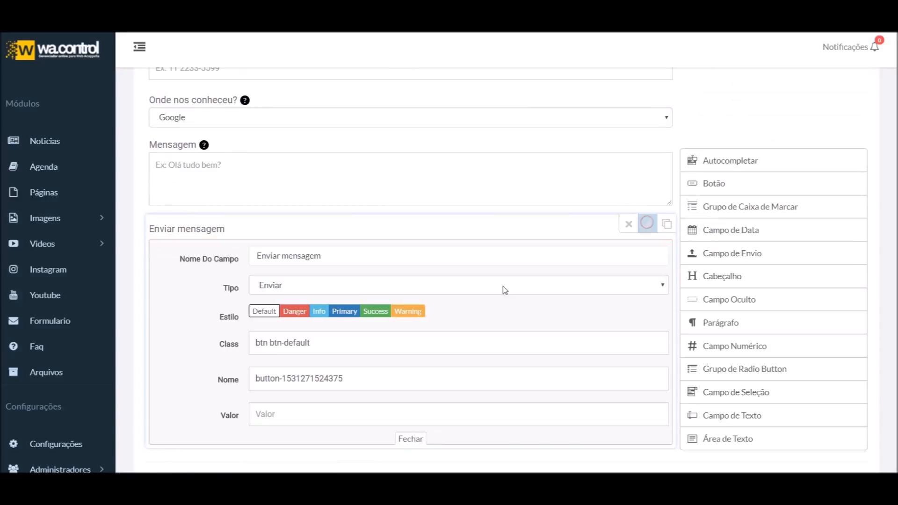
drag(332, 251, 231, 257)
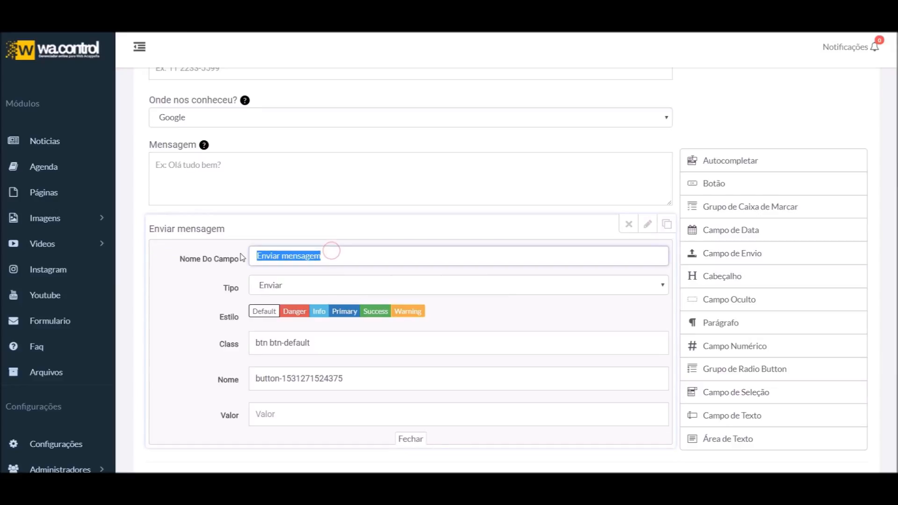
text(Eu quero o e-book)
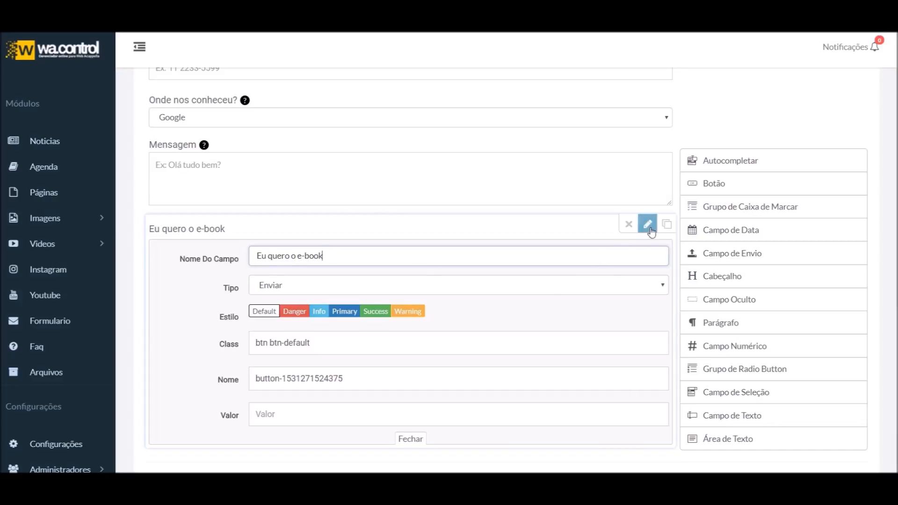
click(647, 224)
scroll(346, 307, down, 4)
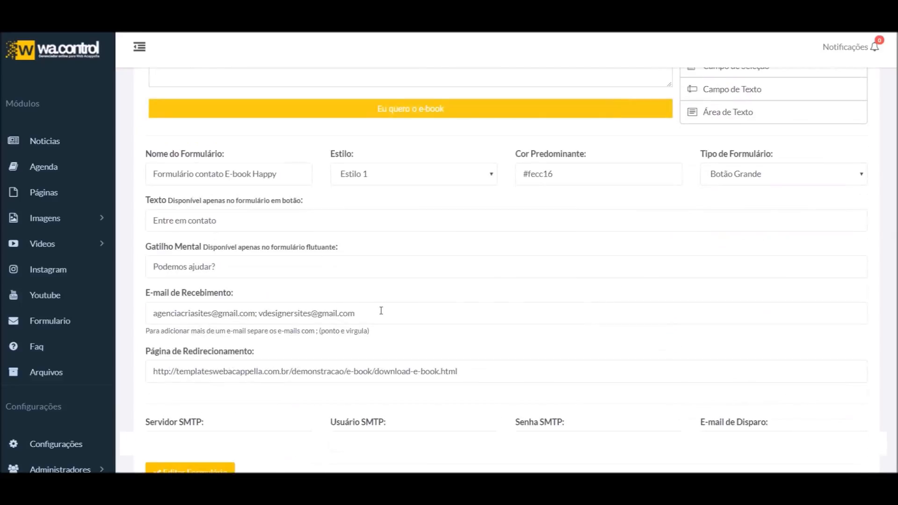
Switch the form type to Normal and delete the Mensagem field
click(737, 175)
click(734, 188)
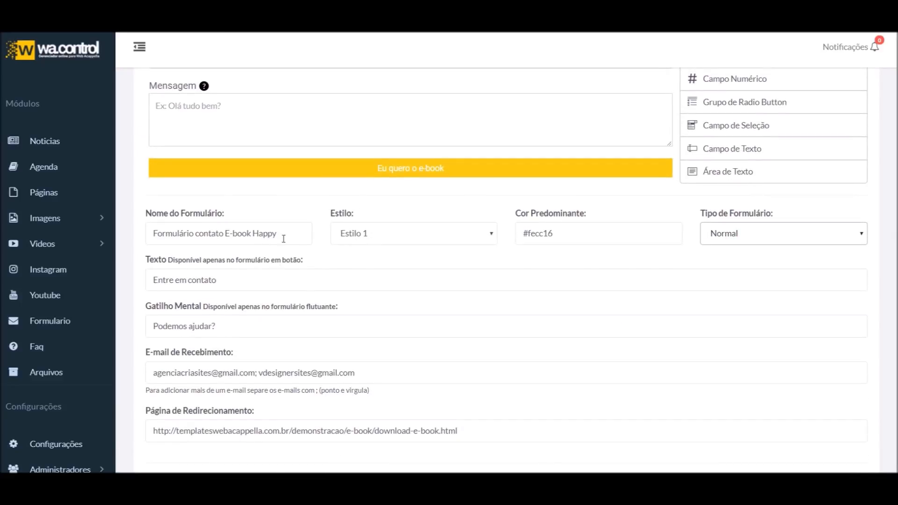
scroll(284, 238, down, 3)
scroll(271, 374, up, 6)
scroll(243, 397, up, 3)
mouse_move(629, 361)
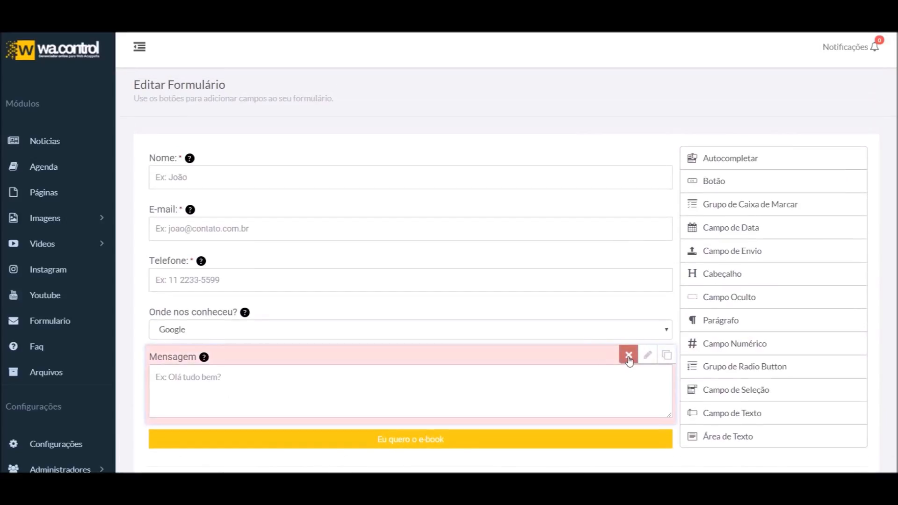
click(630, 359)
click(694, 323)
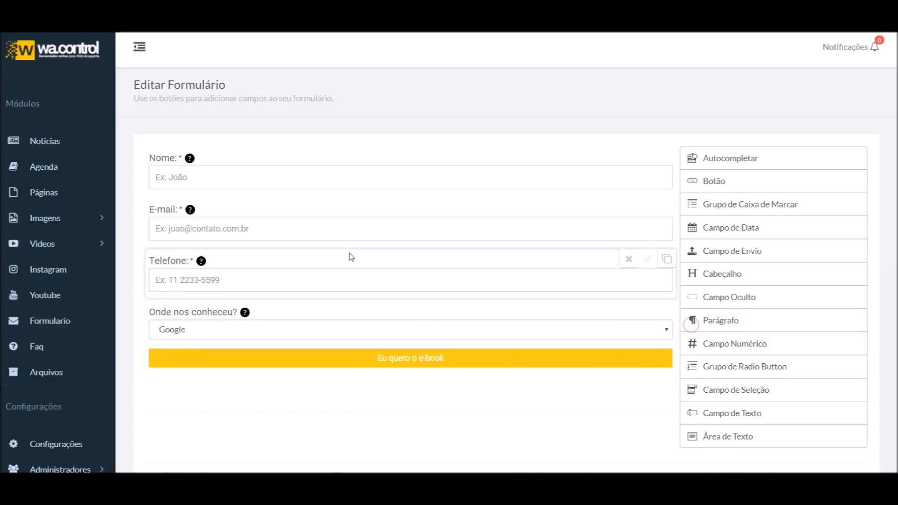
Delete the Telefone field, save the form, and bring up its embed code
scroll(351, 257, down, 1)
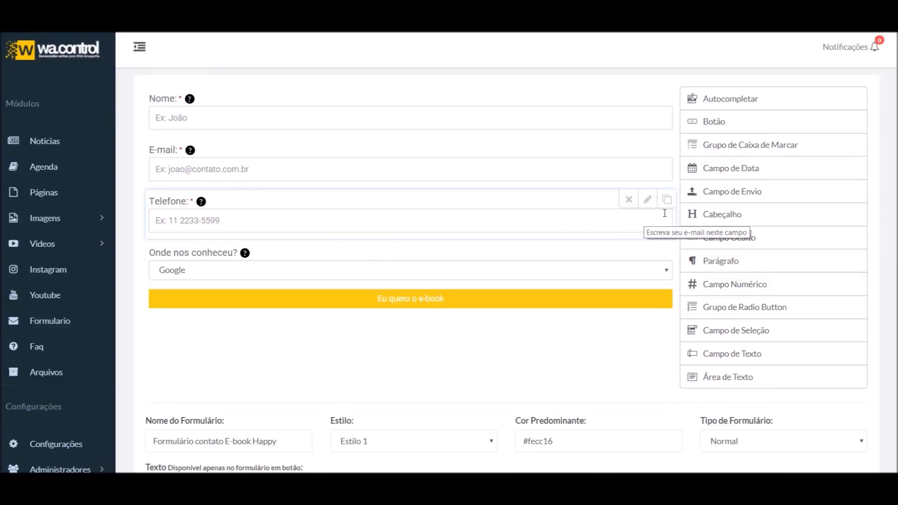
click(629, 199)
click(698, 168)
scroll(411, 254, down, 1)
scroll(304, 218, up, 2)
scroll(440, 314, down, 7)
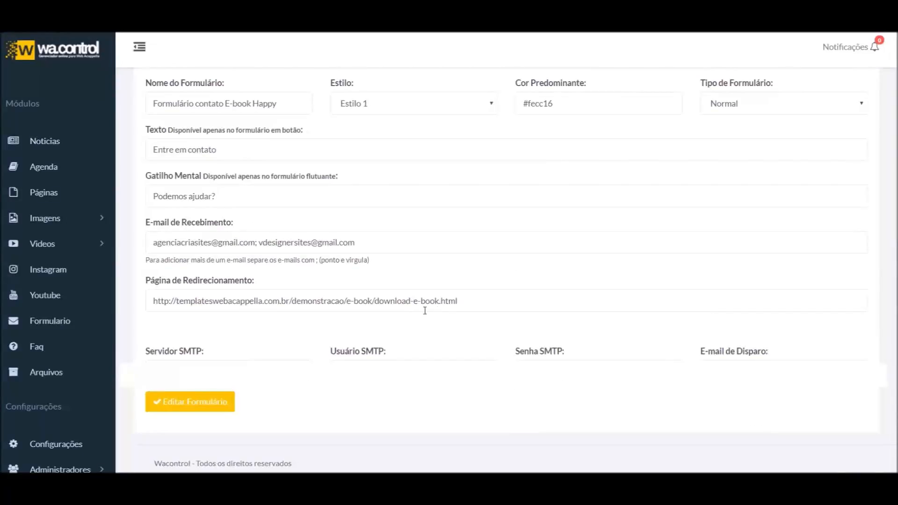
click(189, 412)
click(726, 331)
Paste the form's display-area code into the Home page's HTML block
click(431, 130)
key(ctrl+c)
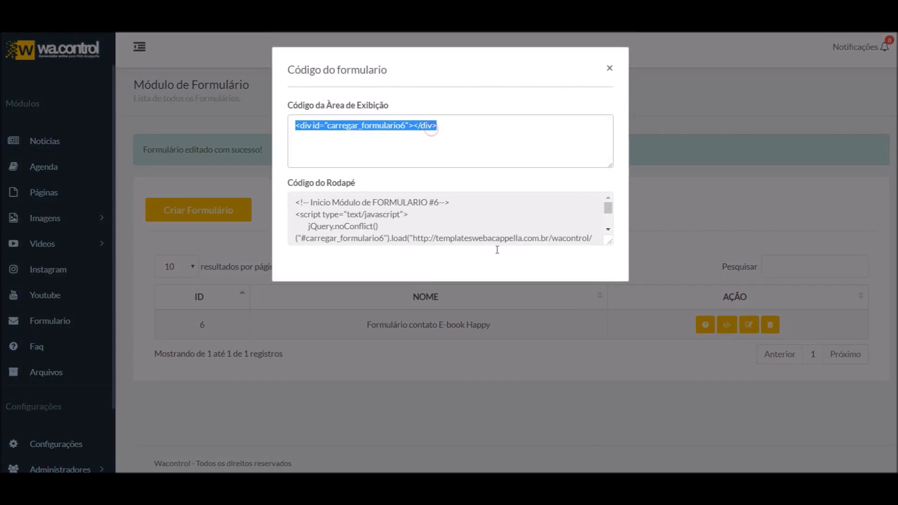
key(alt+Tab)
click(51, 146)
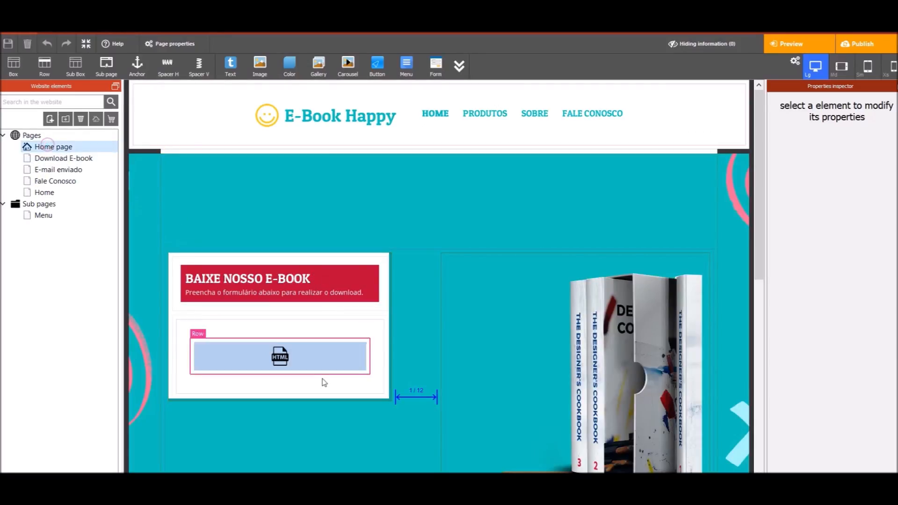
click(315, 363)
click(829, 258)
key(ctrl+v)
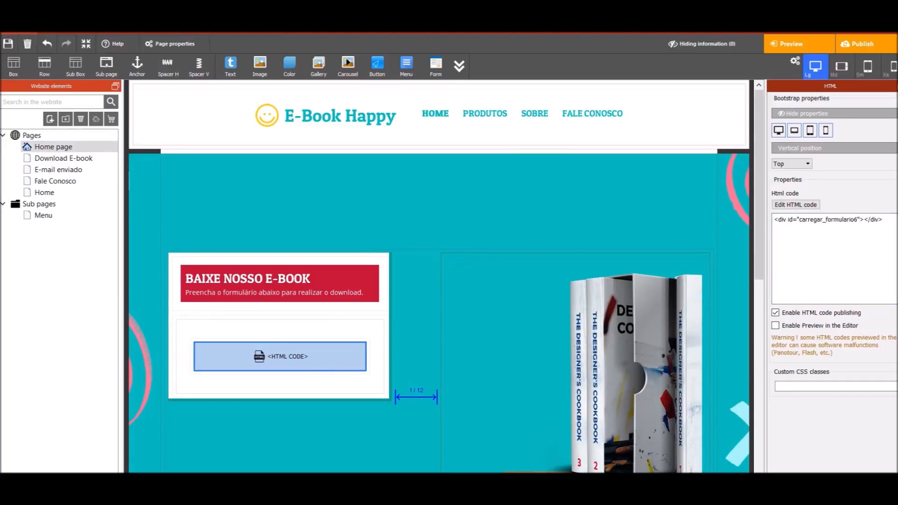
Add the form's footer script to the Home page's custom HTML code, save, and publish
click(672, 426)
drag(425, 241, 426, 226)
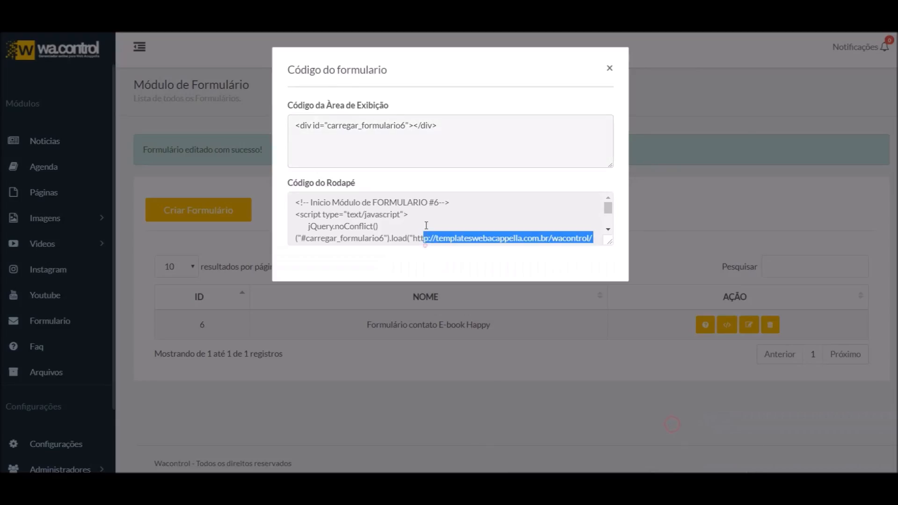
key(ctrl+a)
key(alt+Tab)
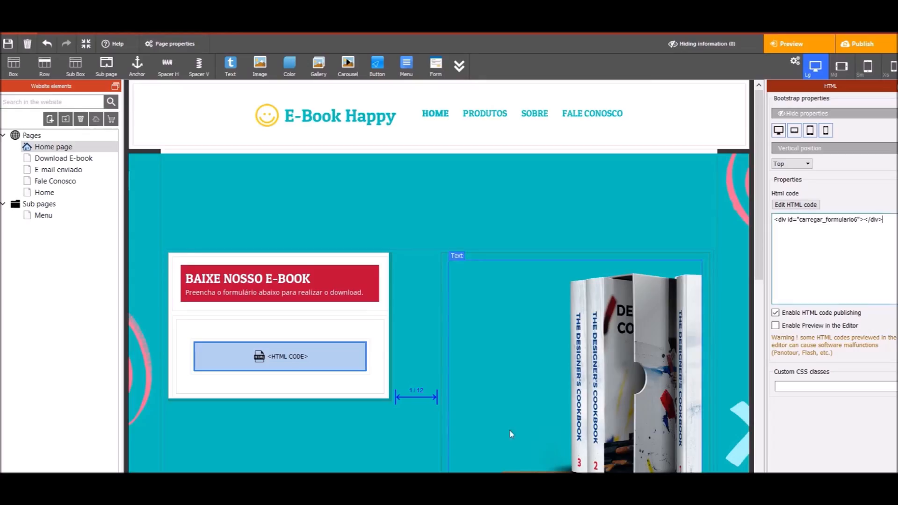
click(168, 64)
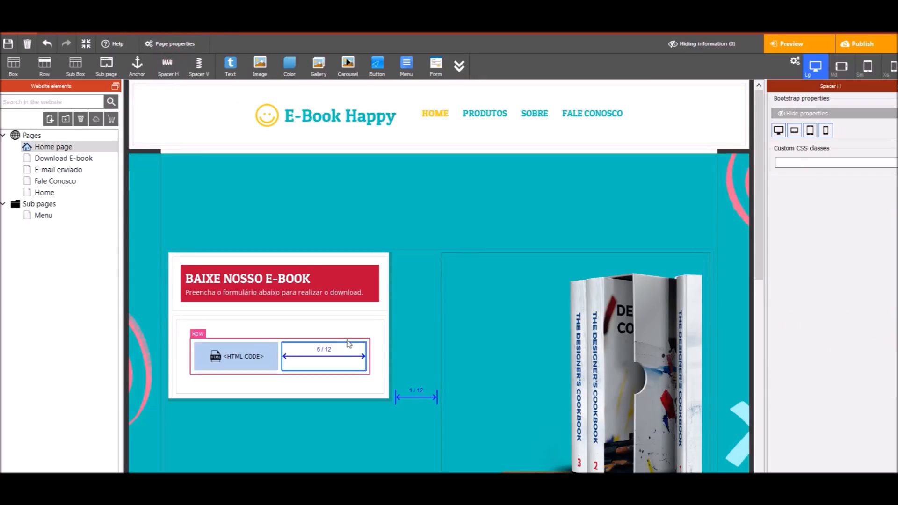
key(Delete)
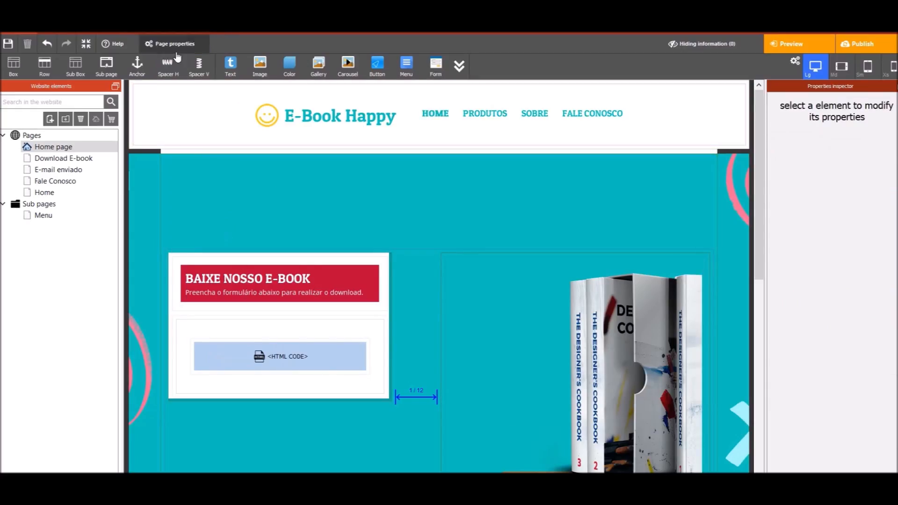
click(174, 44)
scroll(415, 331, down, 5)
scroll(394, 364, down, 2)
click(393, 254)
text(<!-- Inicio Módulo de FORMULARIO #6--> <script type="text/javascript"> 		jQuery.noConflict()("#carregar_formulario6").load("http://templateswebacappella.com.br/wacontrol/modulos/formulario/carregar-formulario.php?id=6"); </script> <!-- Fim Módulo de FORMULARIO #6-->)
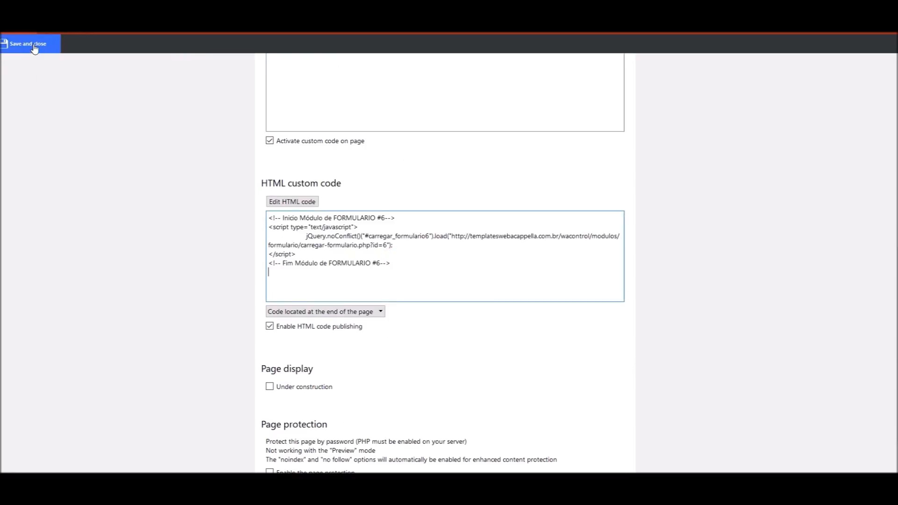
click(30, 45)
click(880, 49)
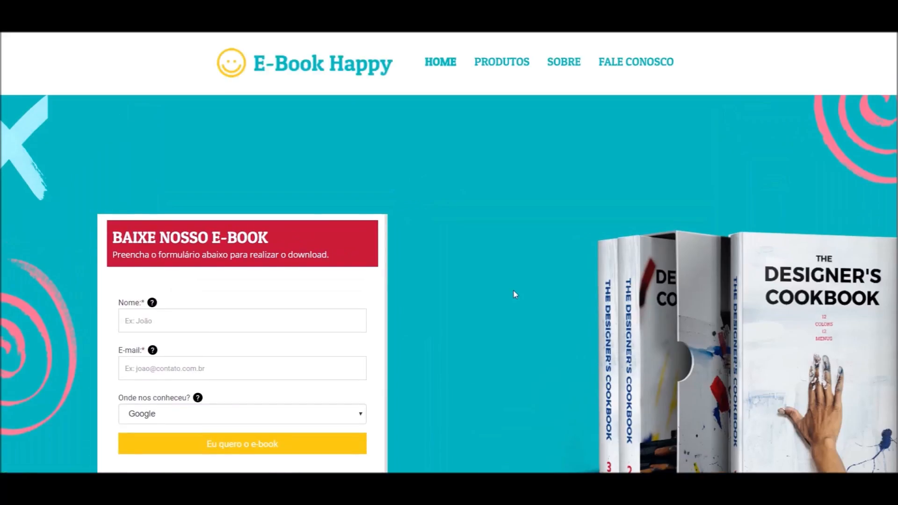
Submit a test entry with a name, an e-mail and Facebook as the referral source
scroll(513, 292, down, 3)
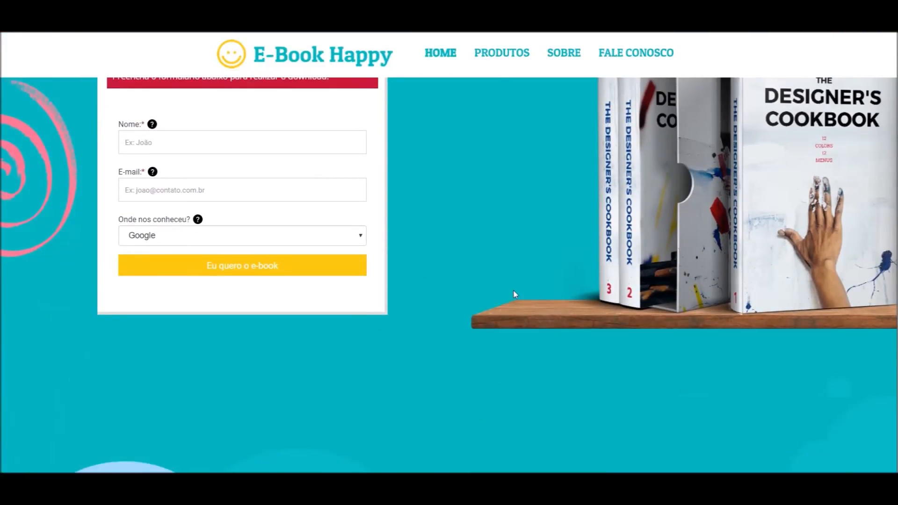
scroll(514, 293, up, 3)
scroll(514, 295, down, 3)
scroll(398, 315, up, 2)
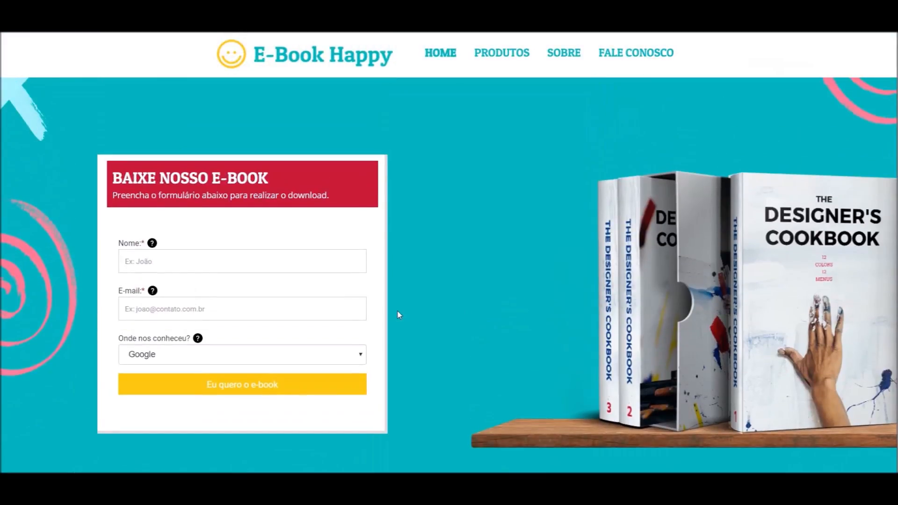
scroll(203, 214, up, 2)
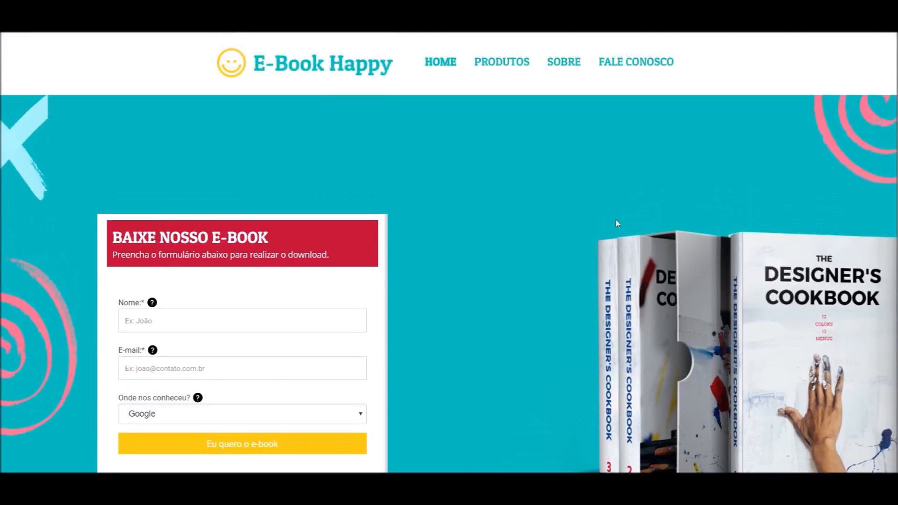
scroll(550, 259, down, 8)
scroll(550, 258, up, 6)
scroll(669, 341, down, 3)
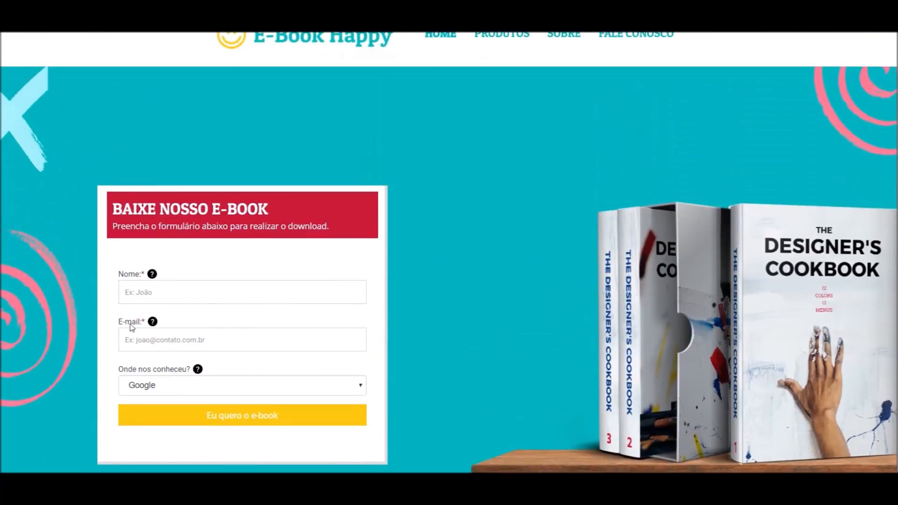
scroll(670, 340, up, 5)
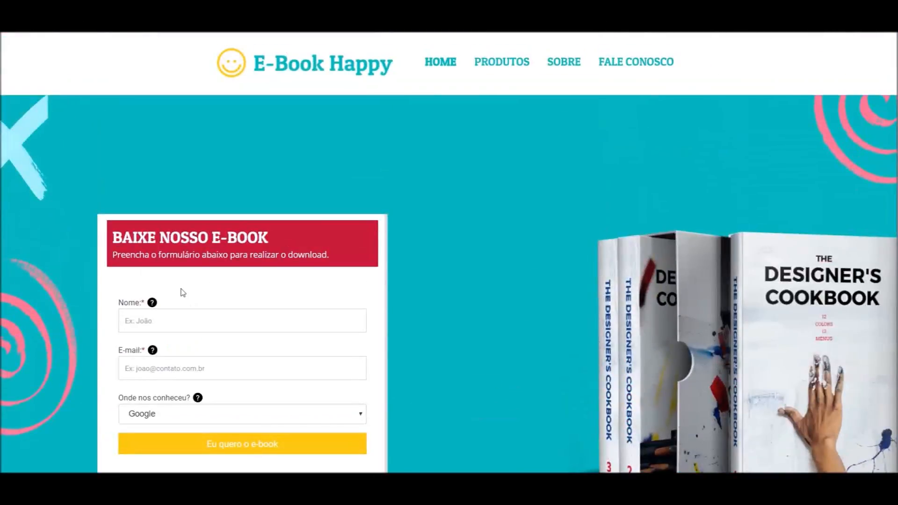
scroll(180, 245, down, 1)
click(166, 256)
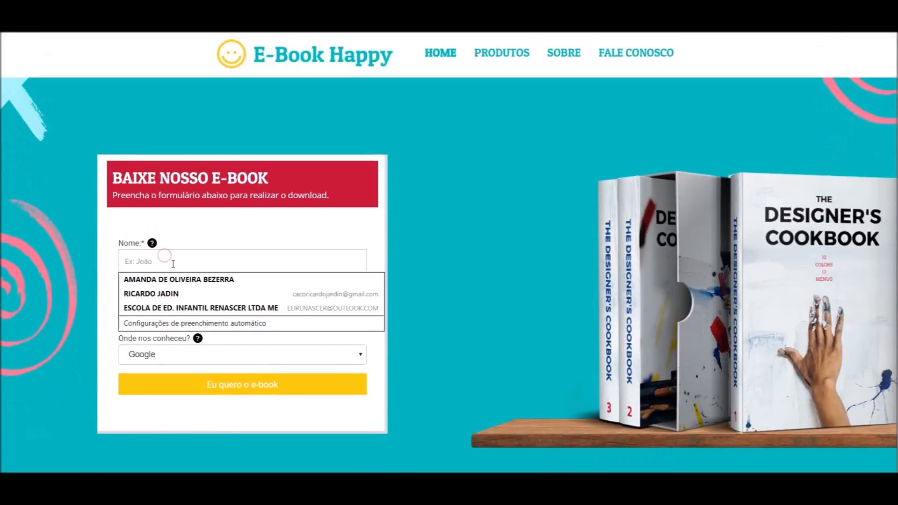
text(Vini)
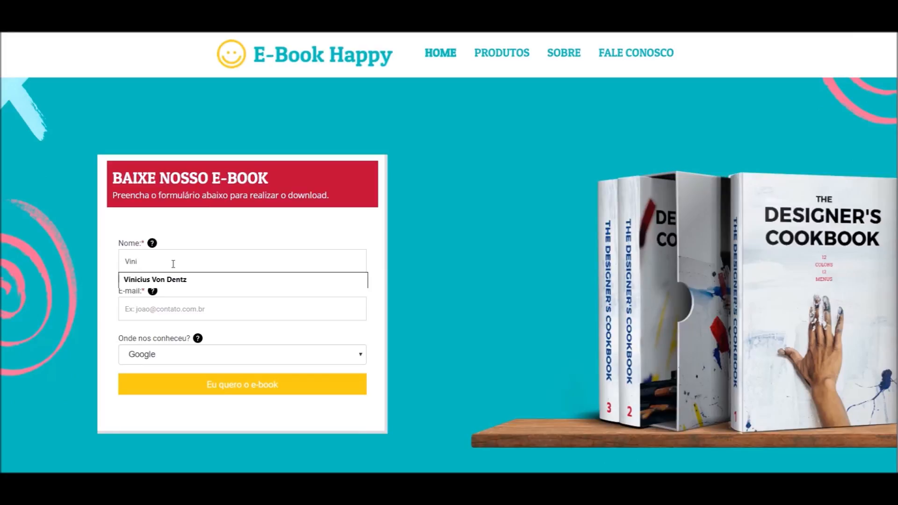
click(171, 278)
click(183, 313)
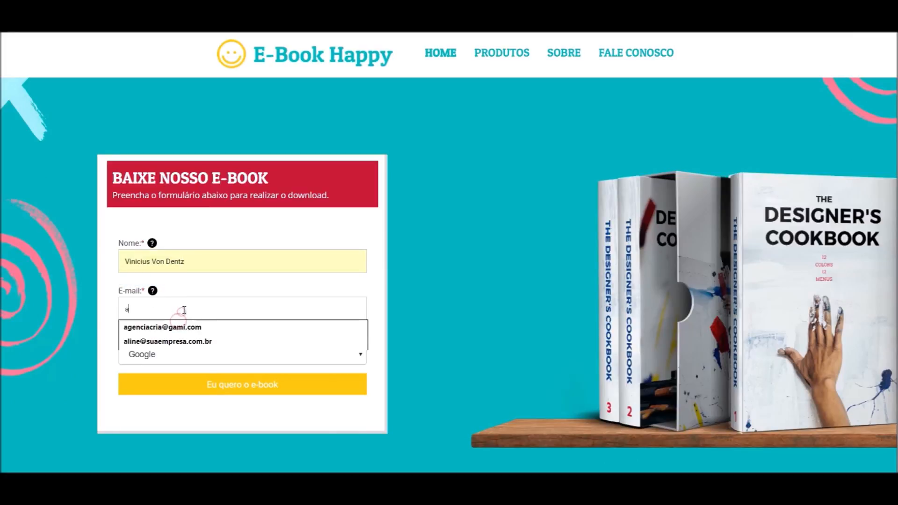
click(175, 324)
click(172, 354)
click(162, 381)
click(259, 383)
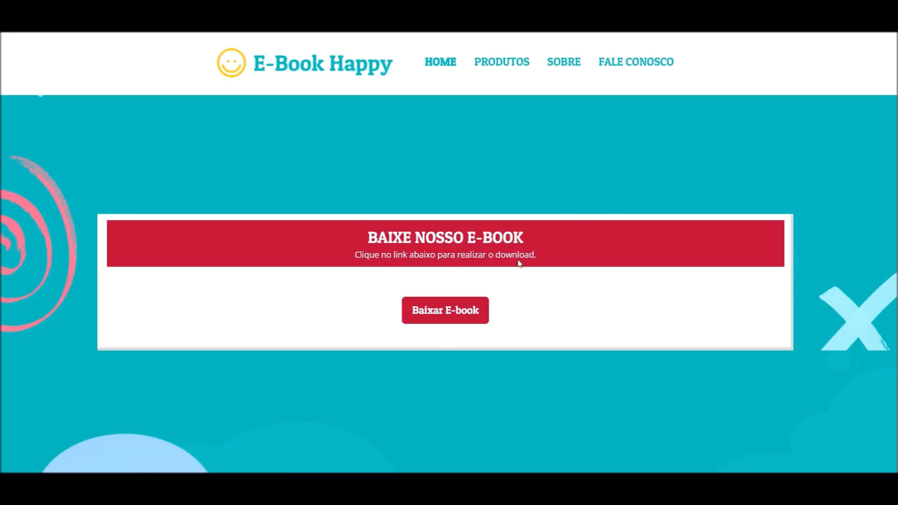
Open the new form submission e-mail in the Gmail inbox and read its data
scroll(389, 345, down, 3)
scroll(388, 345, up, 3)
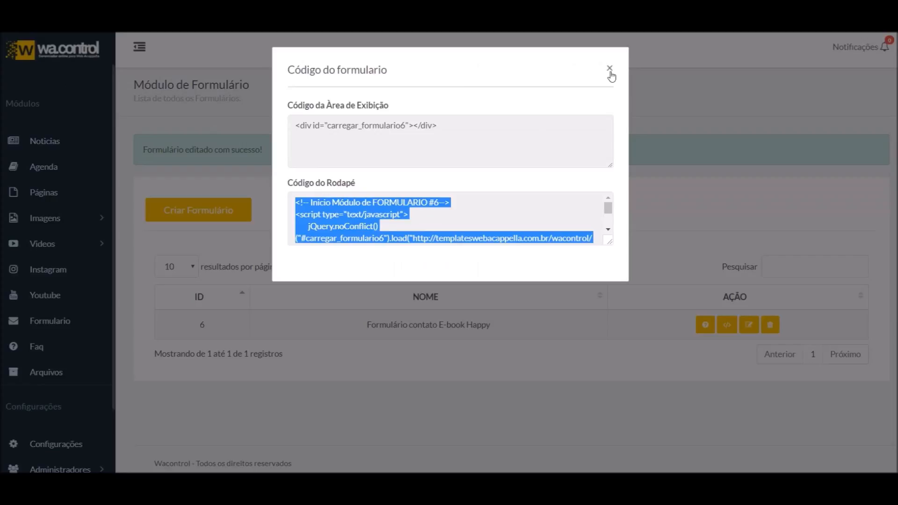
click(610, 69)
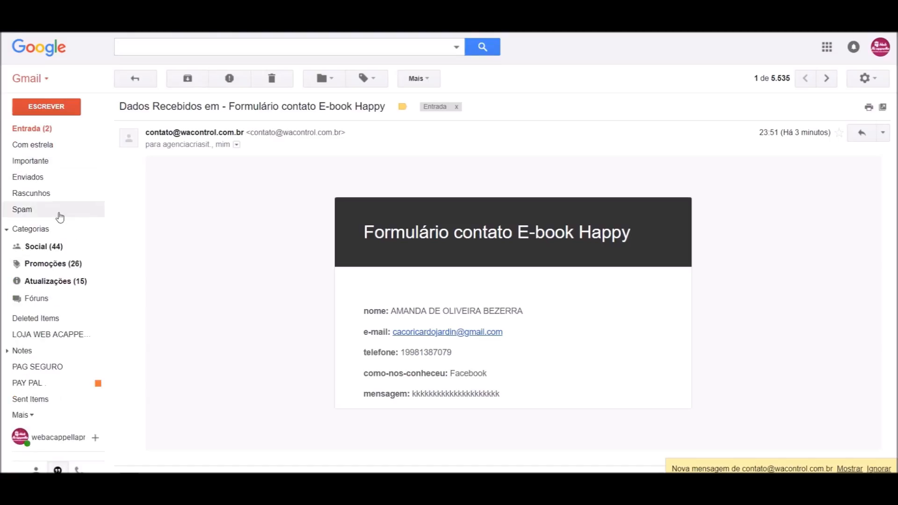
click(50, 127)
click(310, 140)
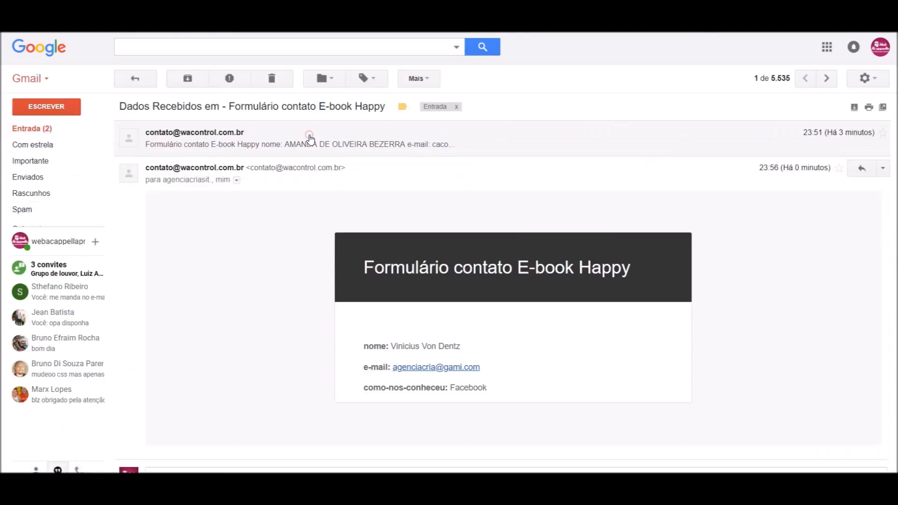
scroll(476, 358, down, 2)
scroll(476, 357, down, 1)
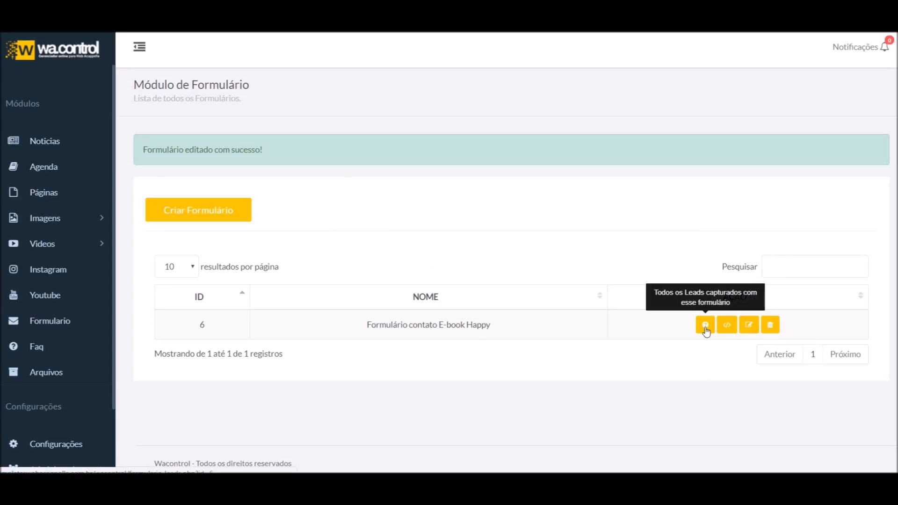
Confirm the test lead in the form's leads list, then reopen the e-book form in Editar Formulário
click(705, 326)
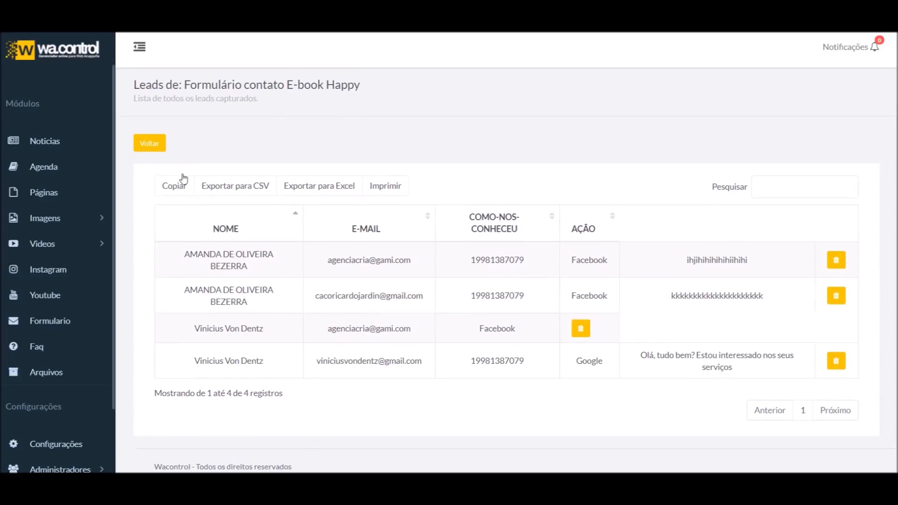
click(158, 143)
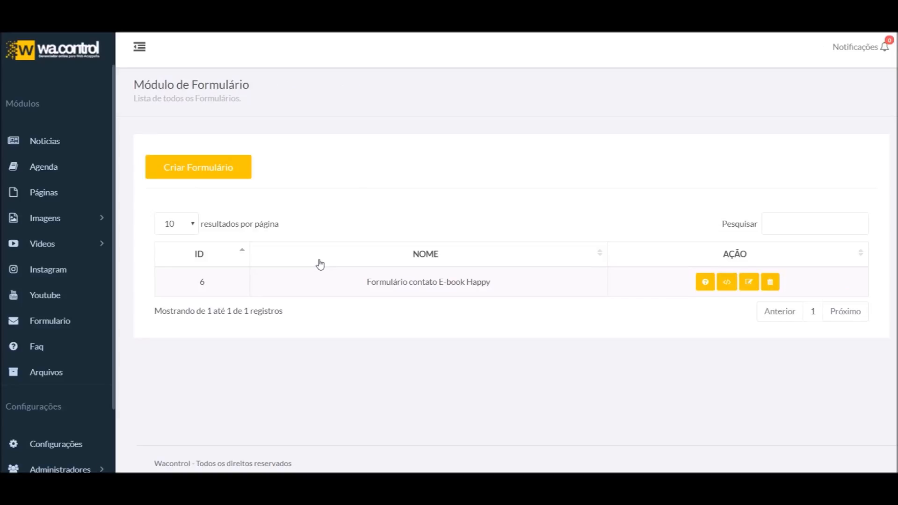
click(749, 282)
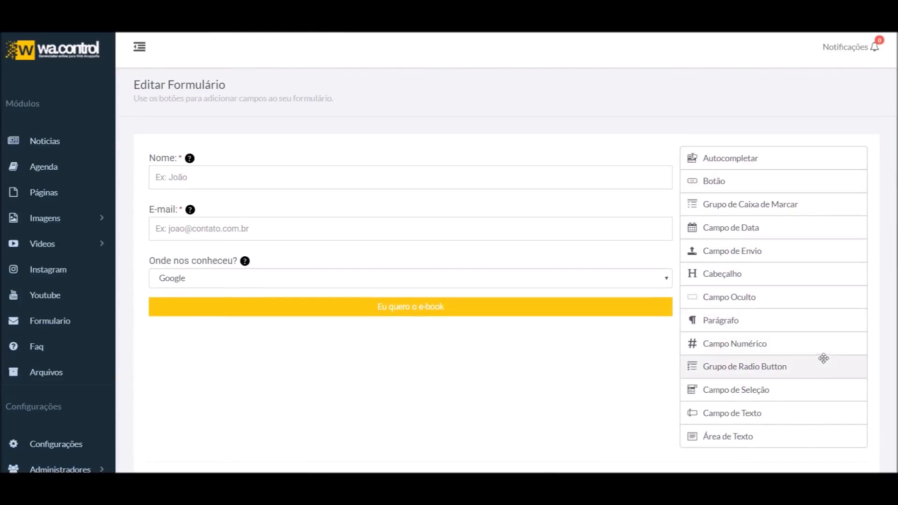
mouse_move(164, 284)
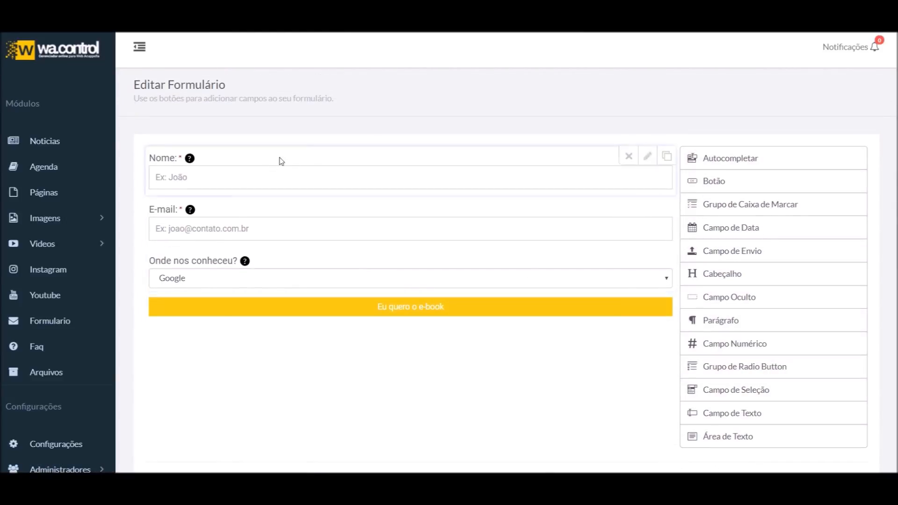